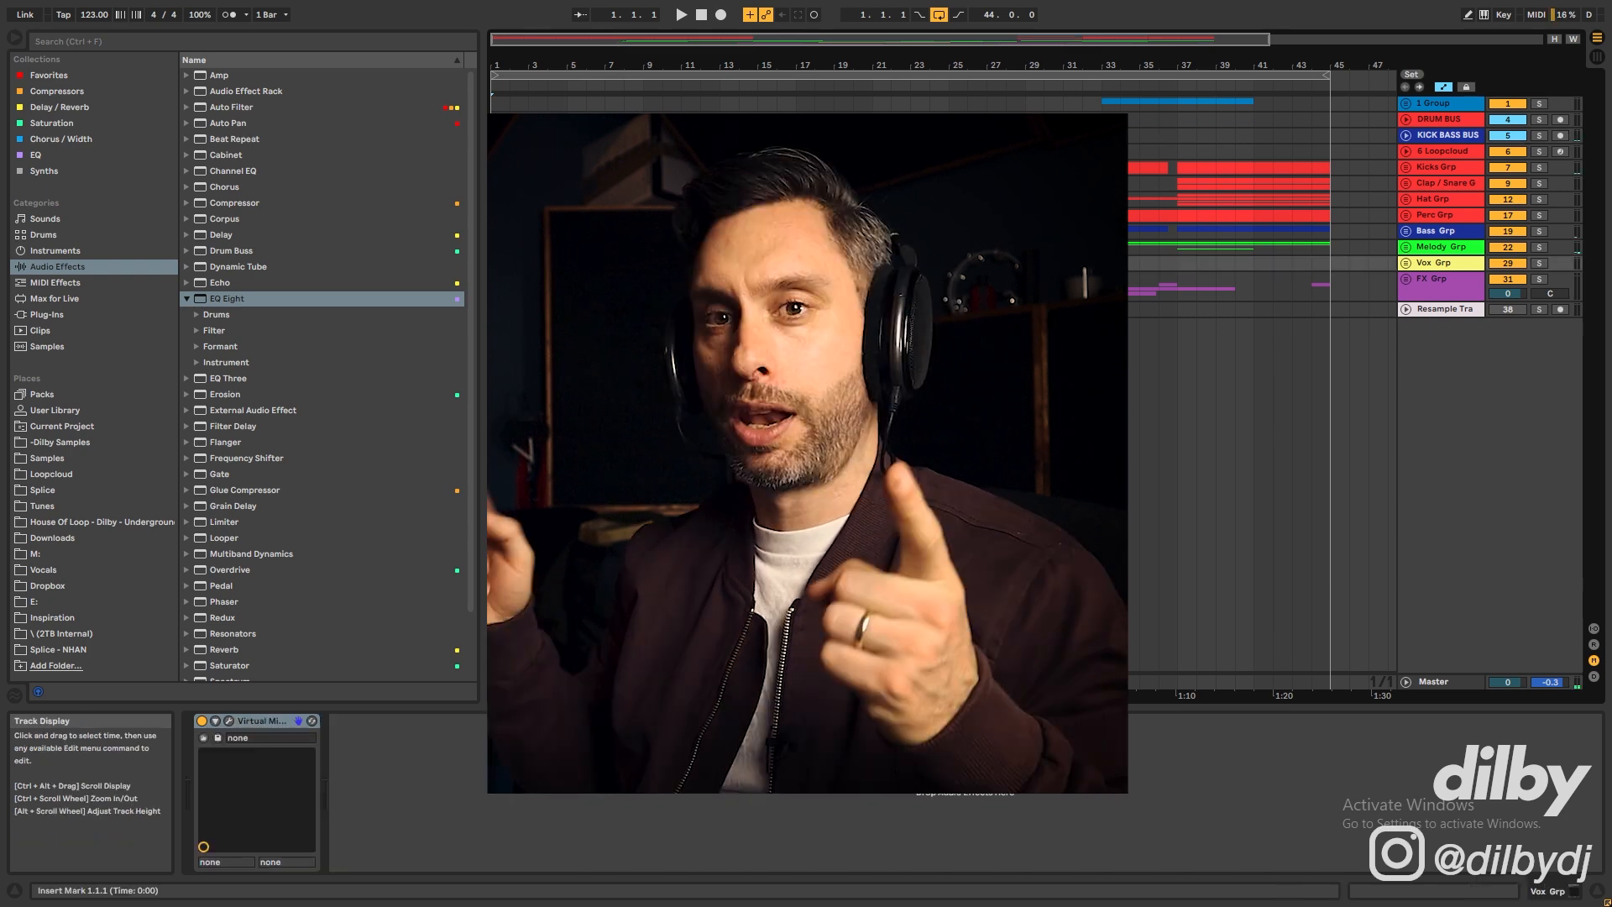
Play the arrangement from the start and unfold the Kicks and Clap / Snare groups to view the Snare track's devices
left_click(500, 267)
key("space")
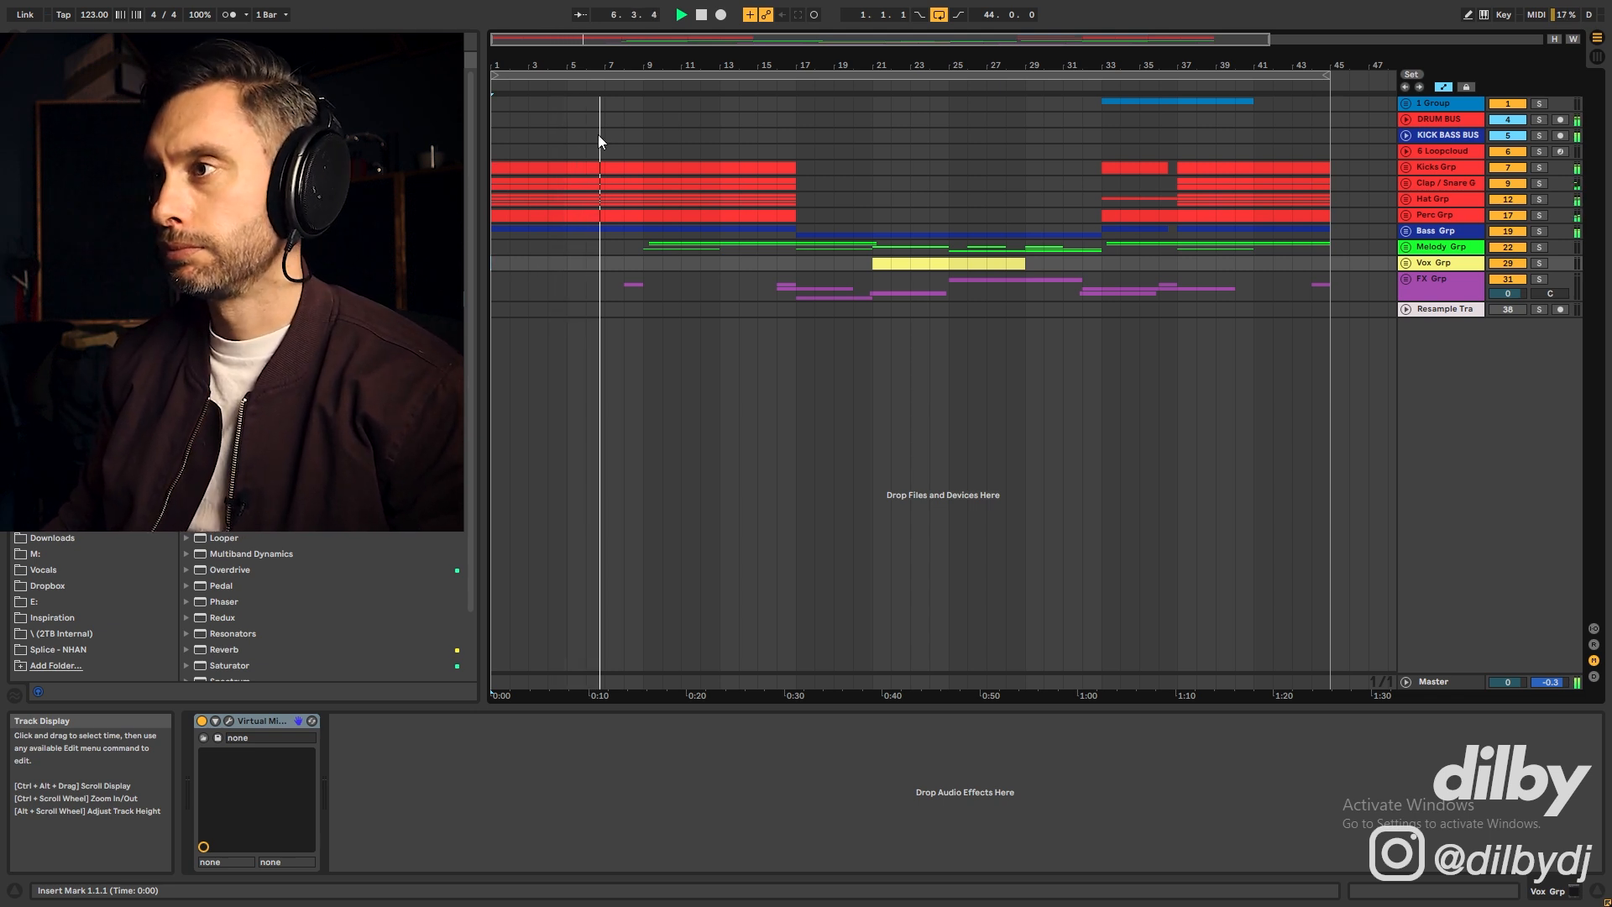
left_click(1404, 169)
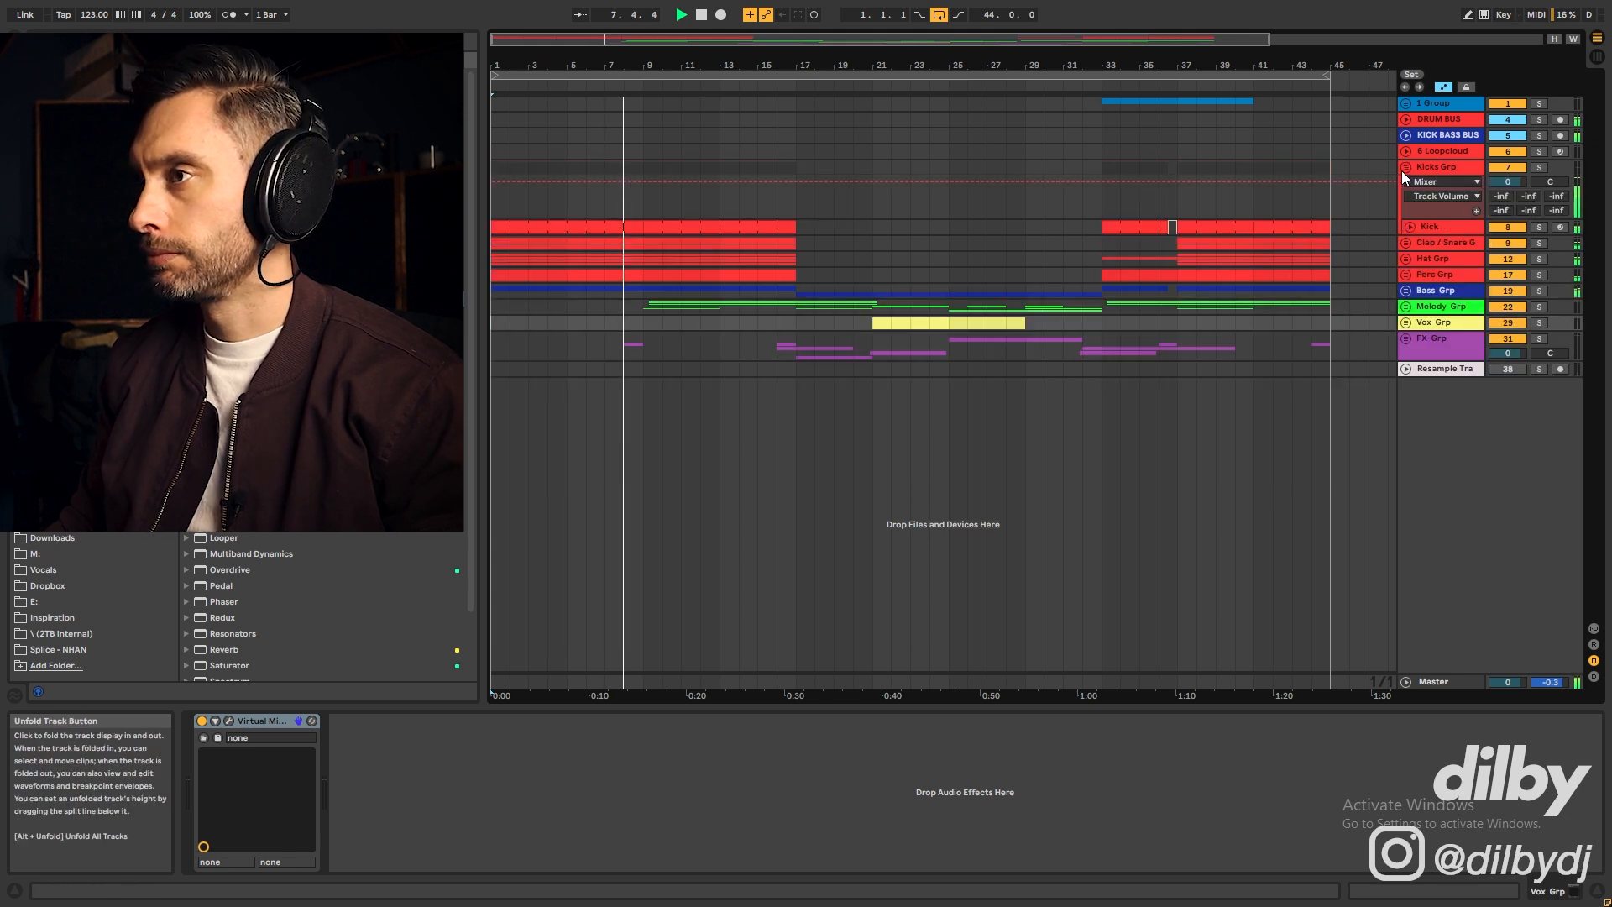
left_click(1424, 229)
left_click(1428, 243)
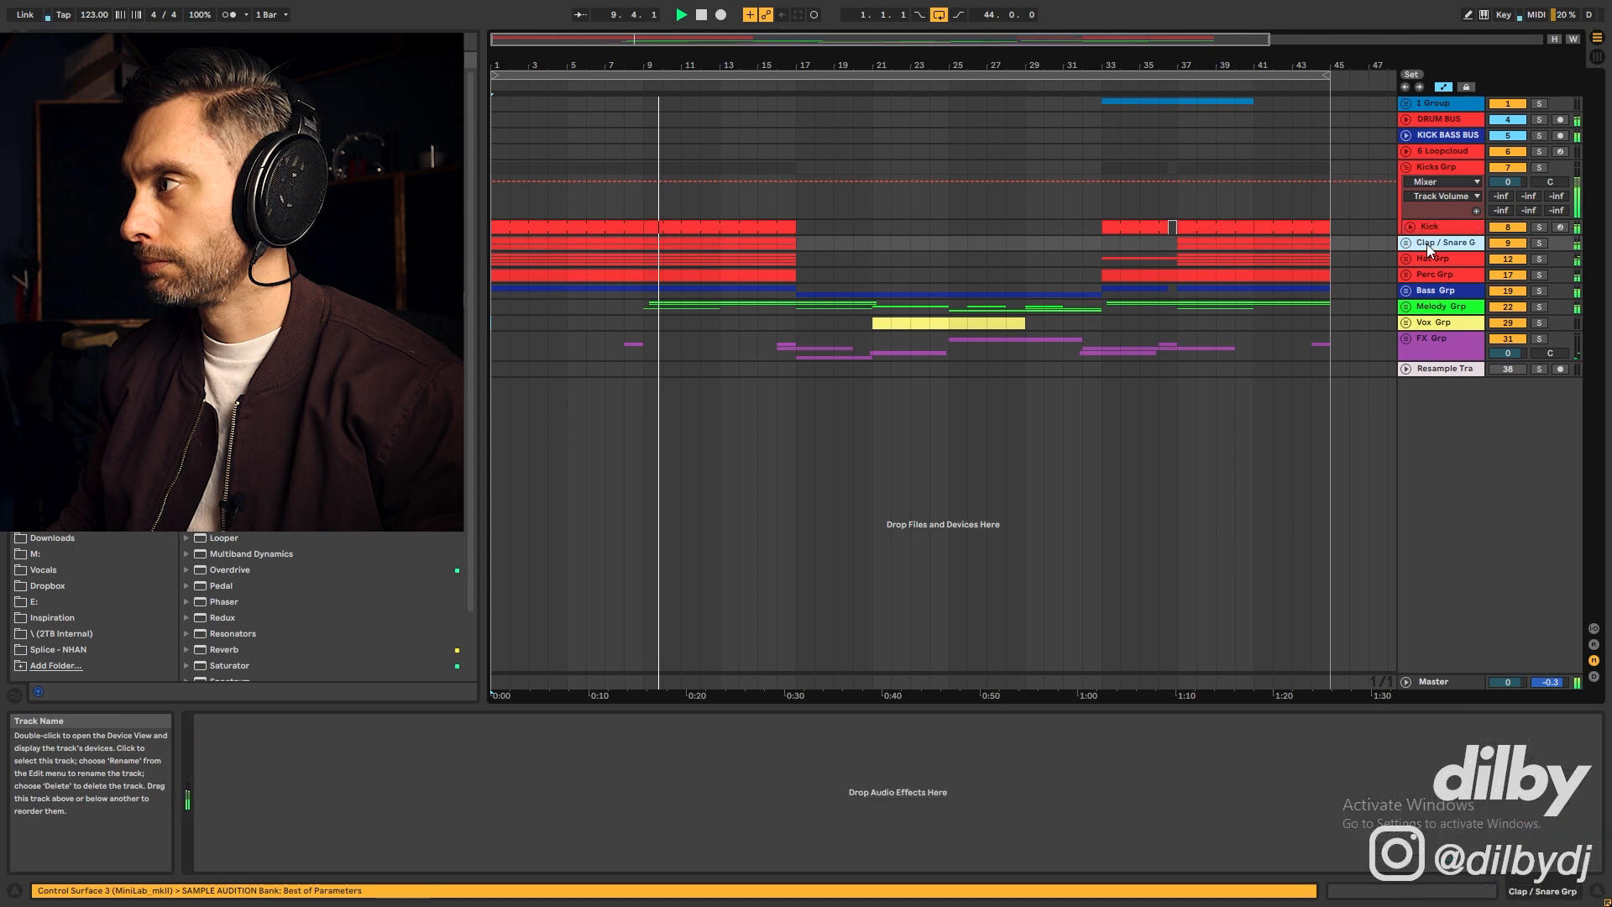
left_click(1406, 243)
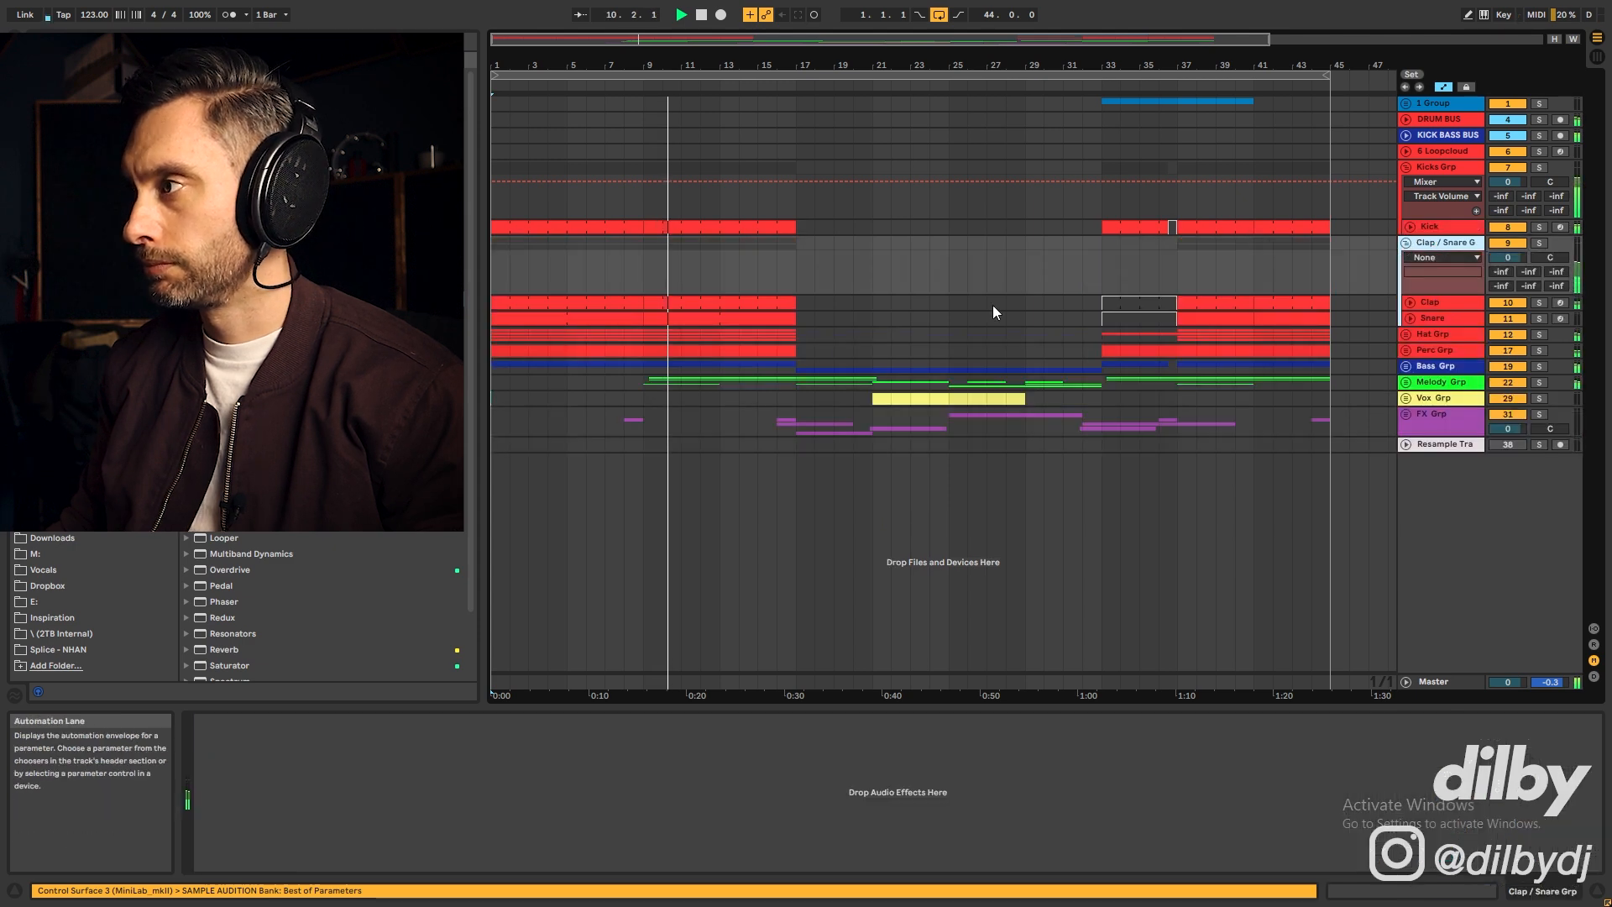
left_click(1450, 312)
Unfold the Bass group and its Reese track, and look through the device chains of the Bass and Reese tracks
left_click(1407, 366)
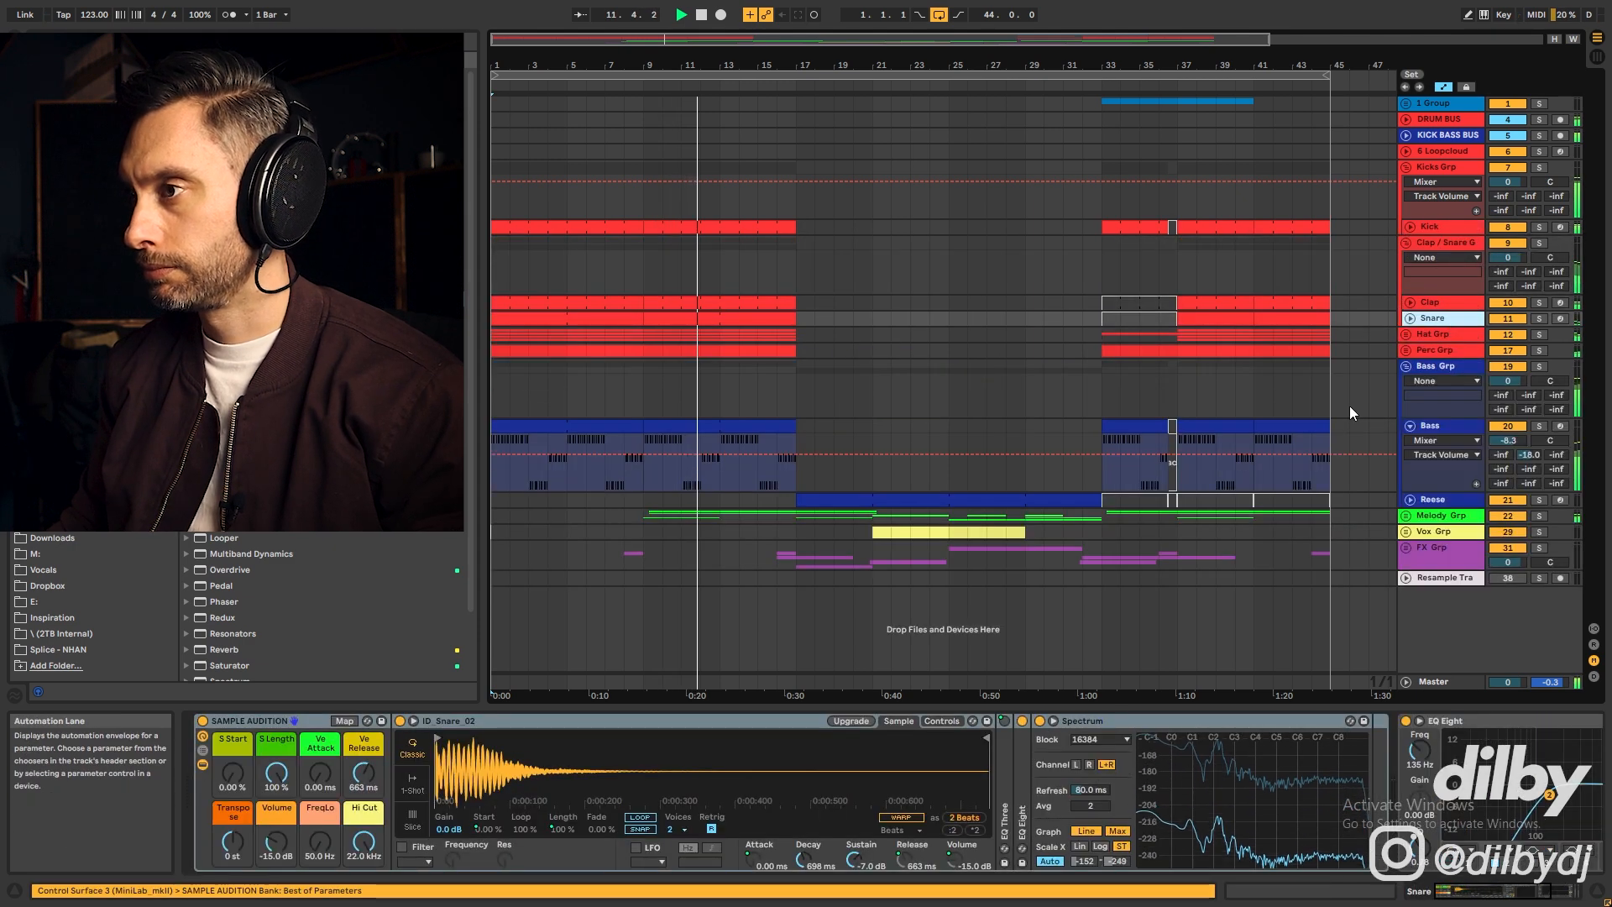
left_click(1433, 429)
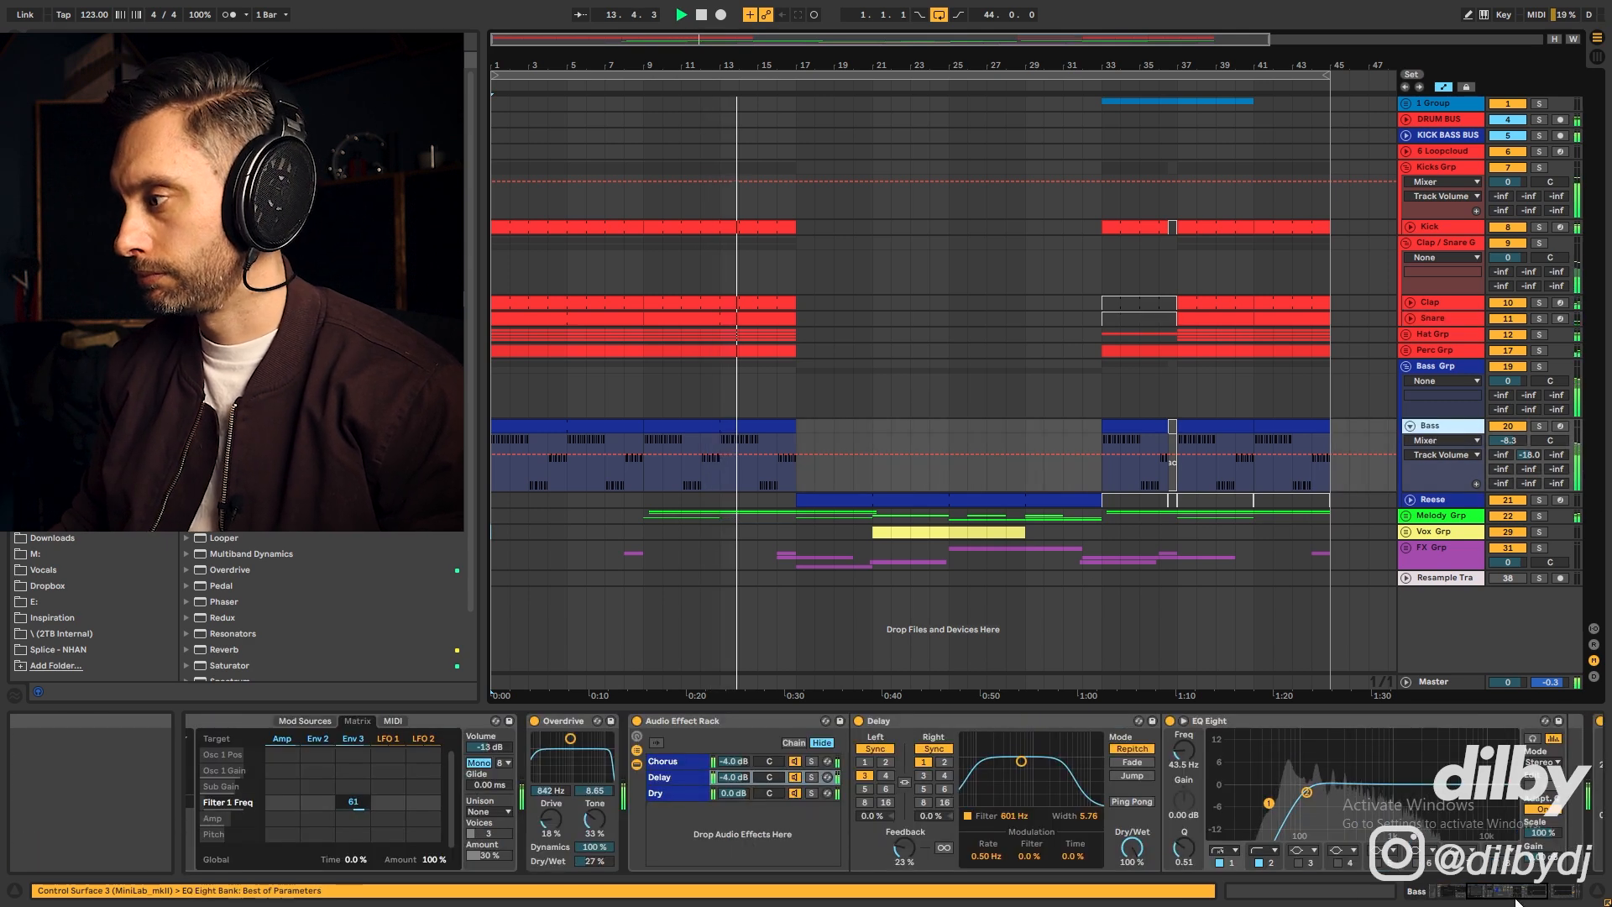
left_click_drag(1518, 901, 1437, 894)
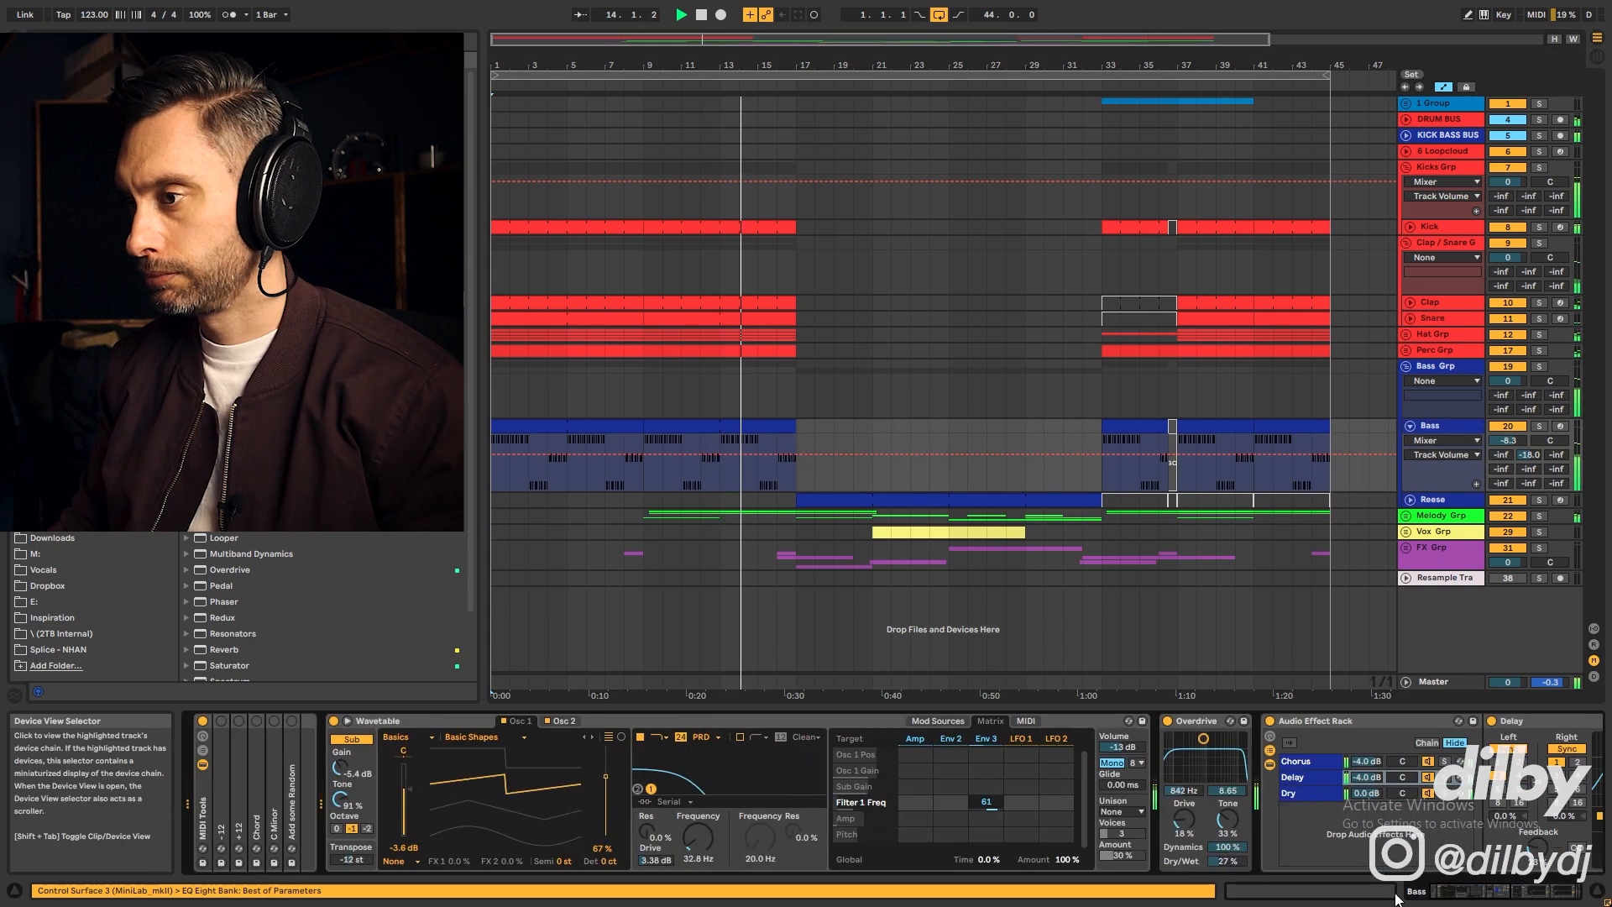
left_click(1443, 502)
left_click(1411, 500)
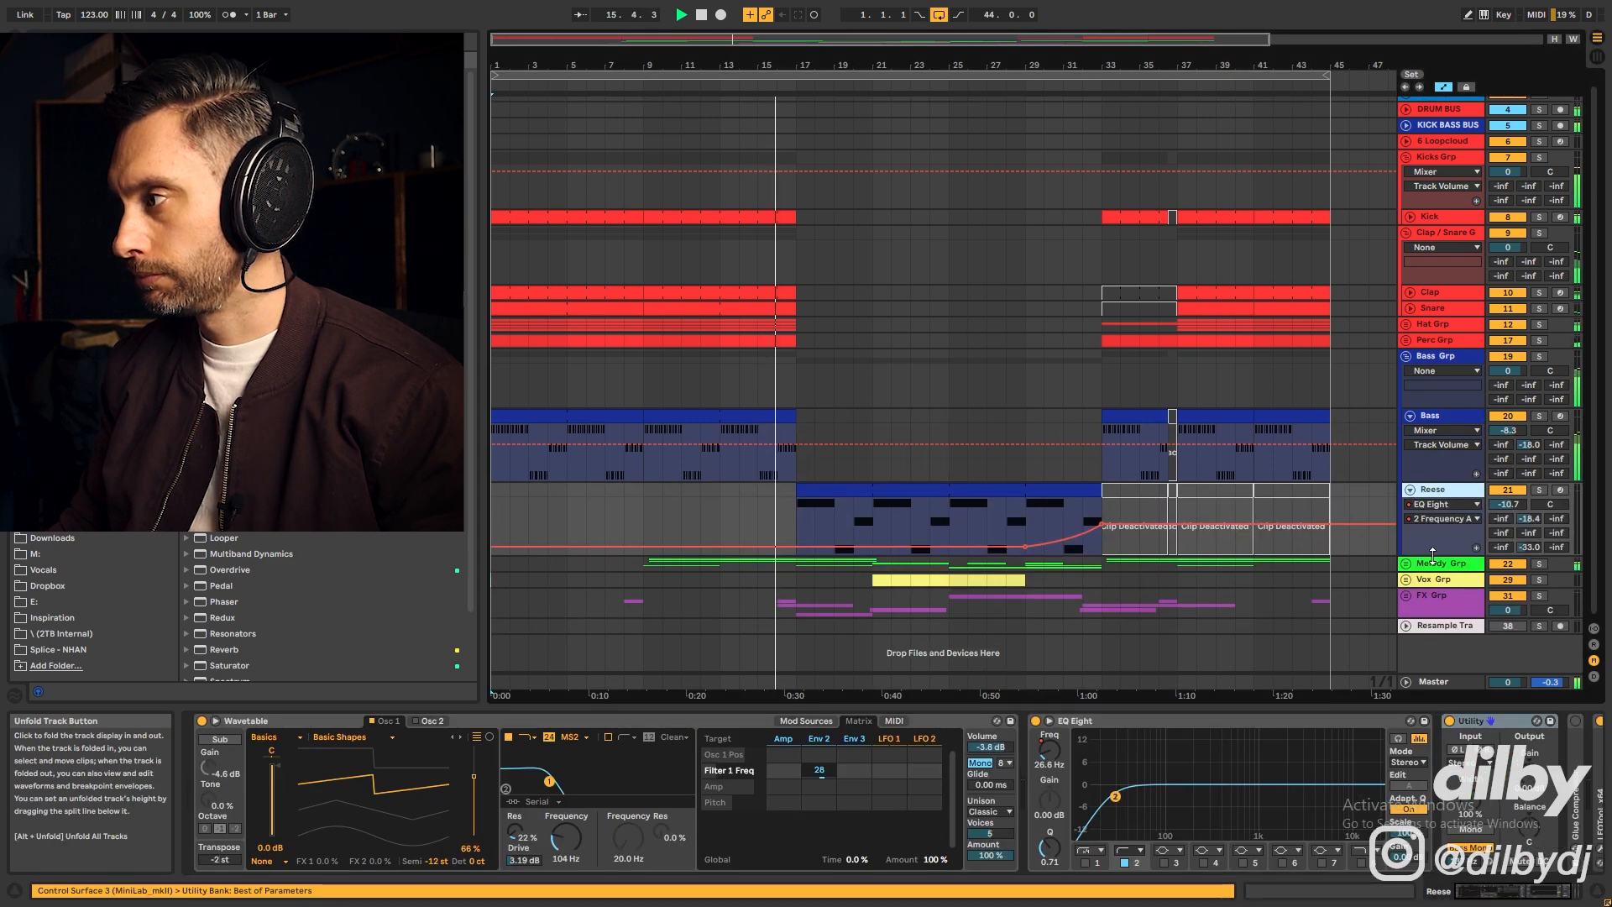
Unfold the Melody group and the Melody subgroup inside it to reveal their tracks
left_click(1437, 564)
left_click(1407, 564)
scroll(1272, 450, "down", 5)
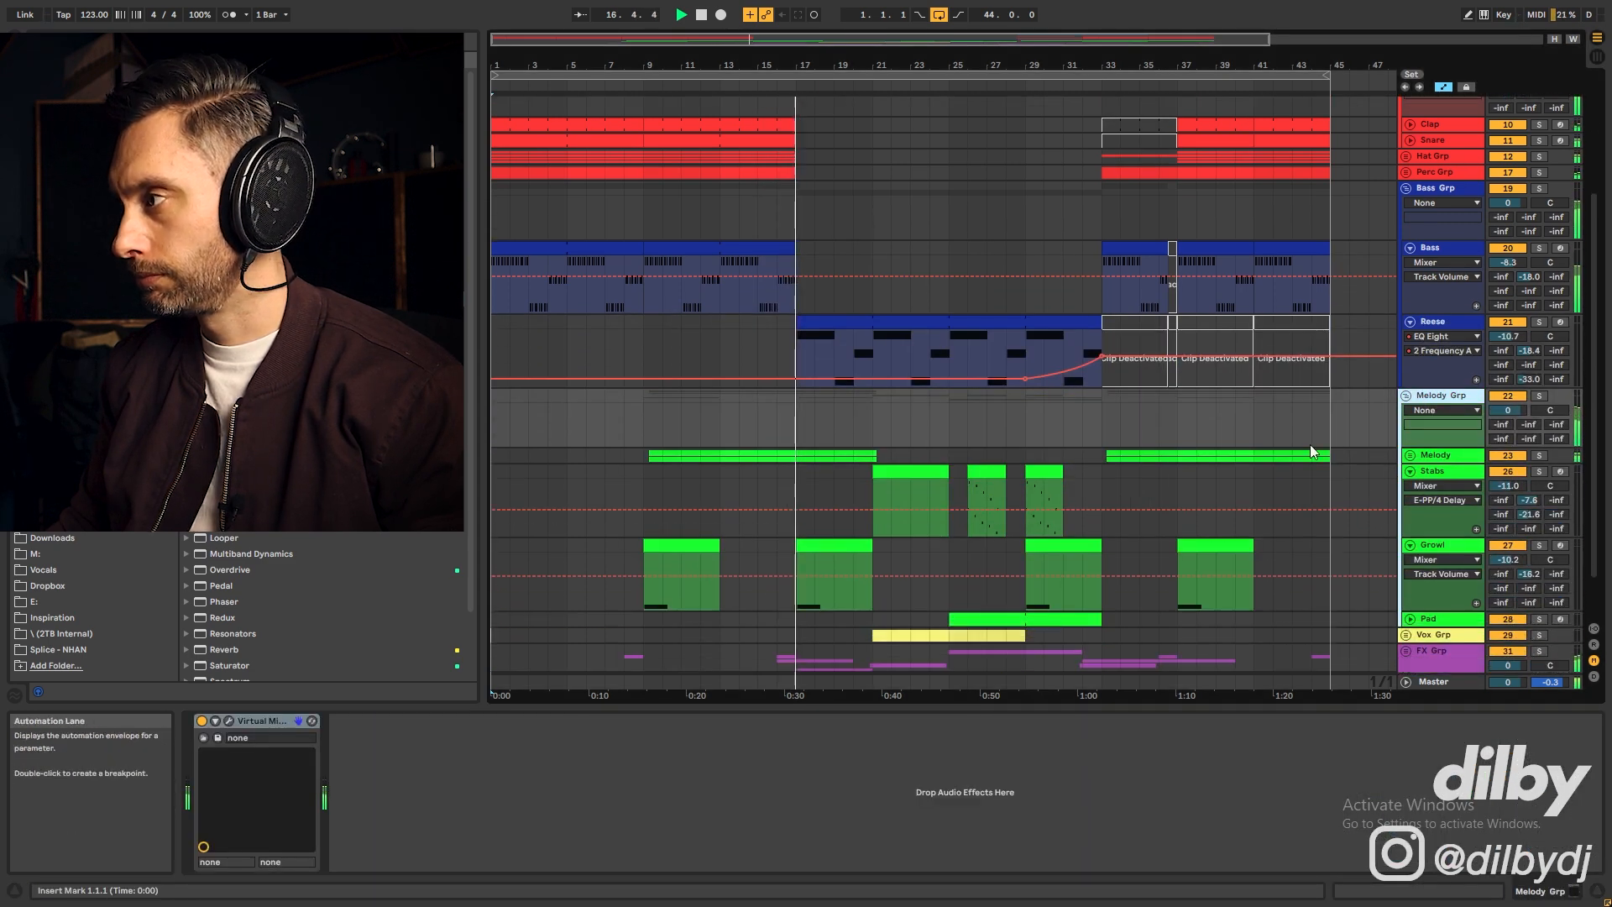
left_click(1443, 454)
left_click(1411, 455)
scroll(1419, 445, "down", 3)
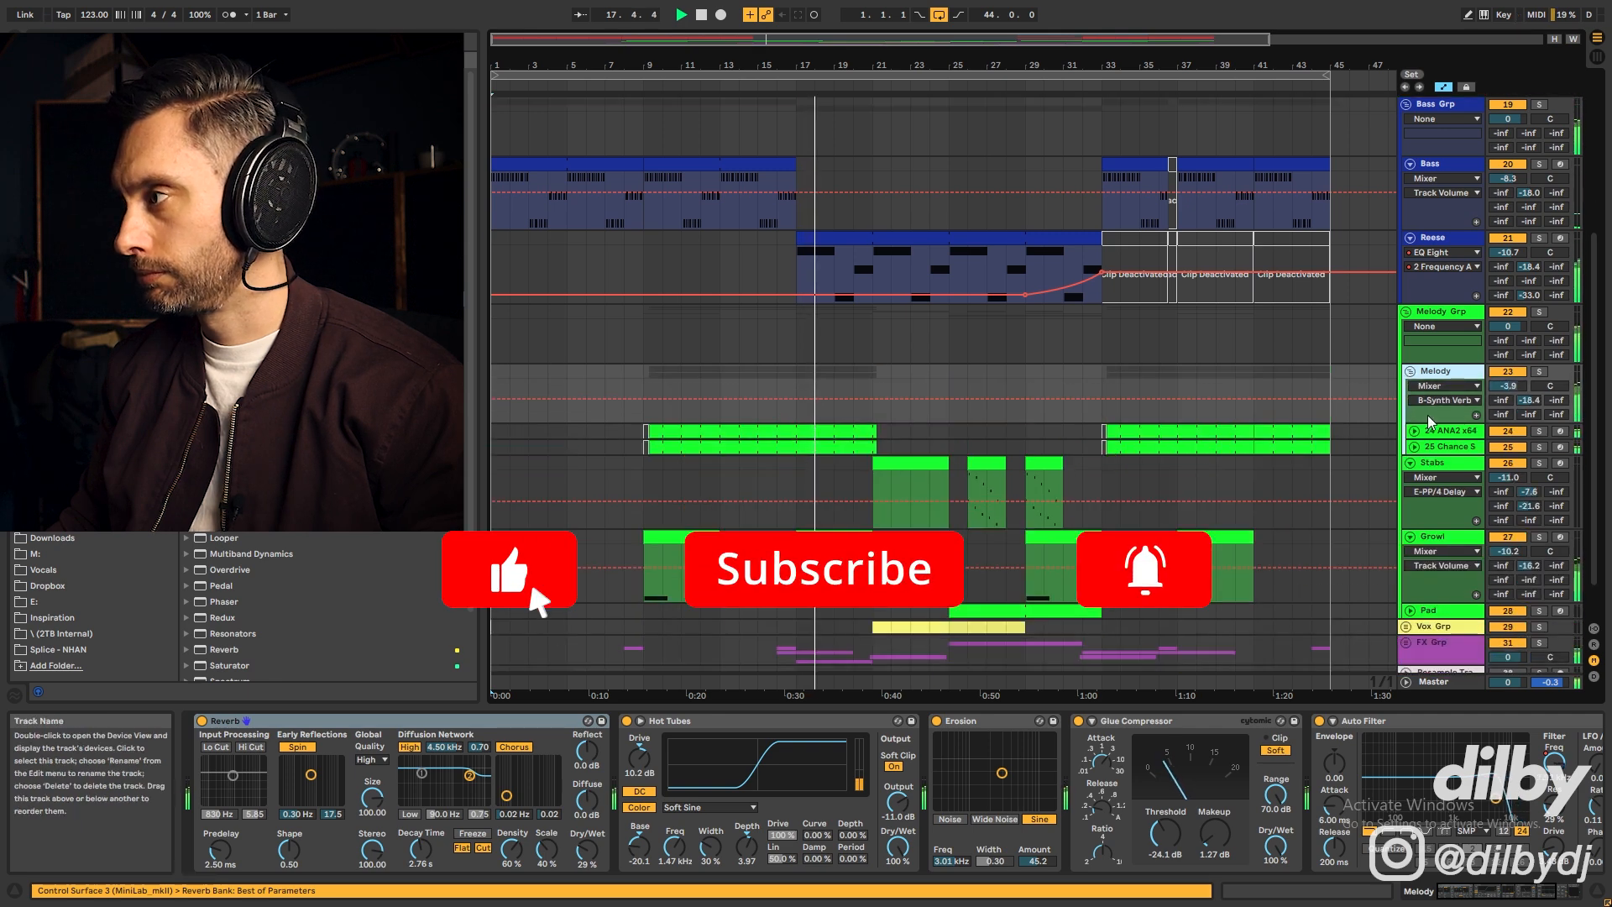
View the device chains of the ANA2, Chance Synth Solo and Stabs tracks in turn
left_click(1420, 430)
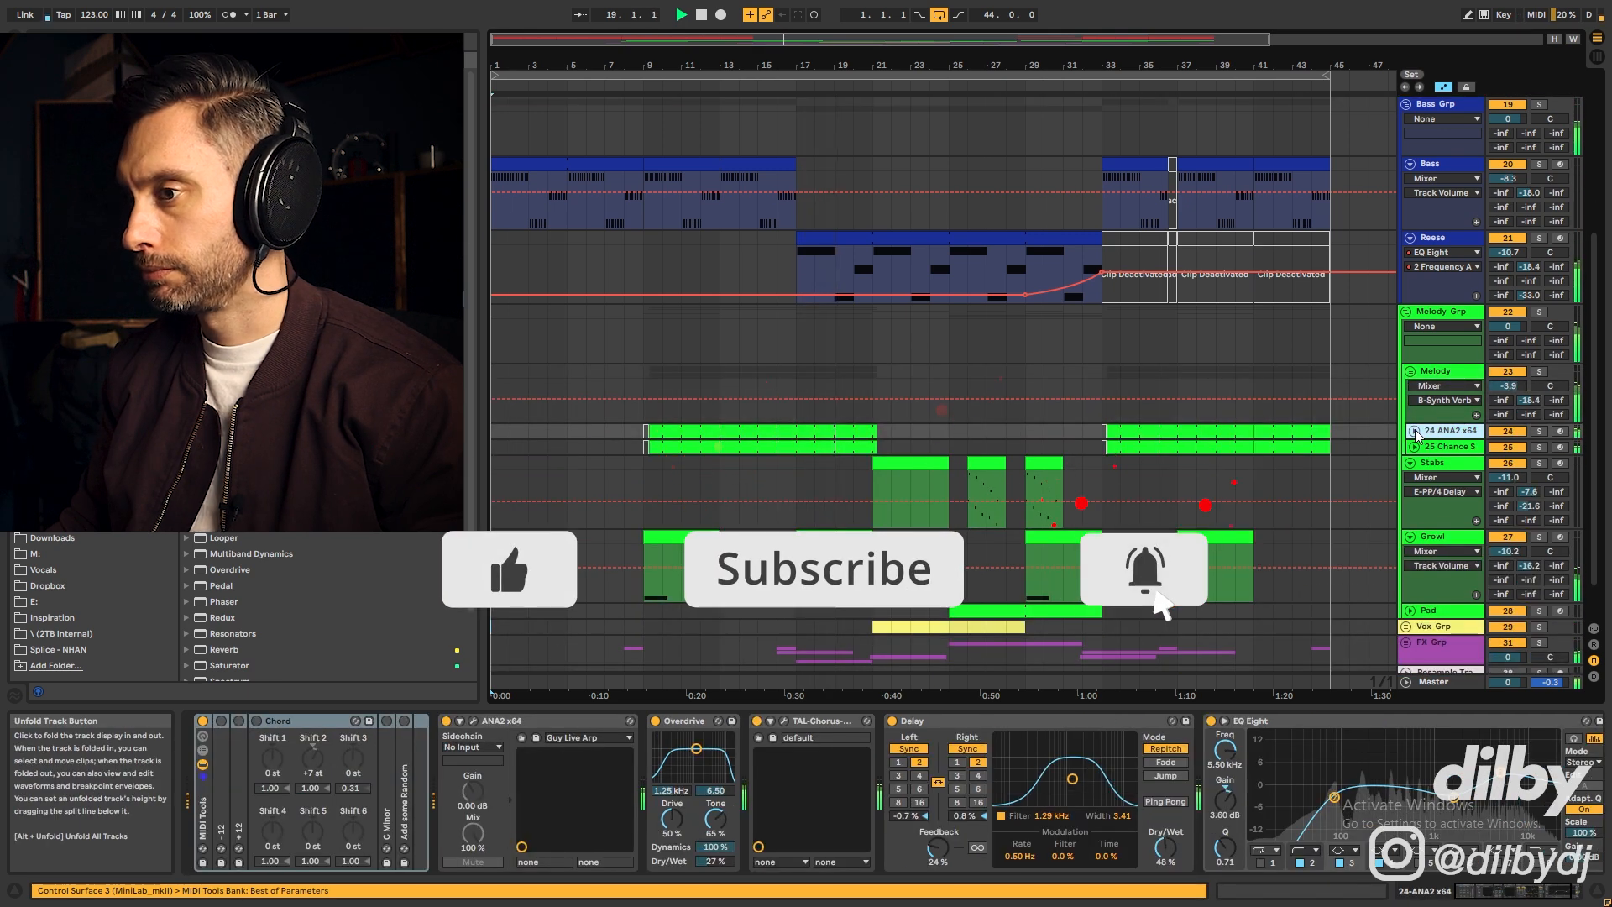
left_click(1464, 448)
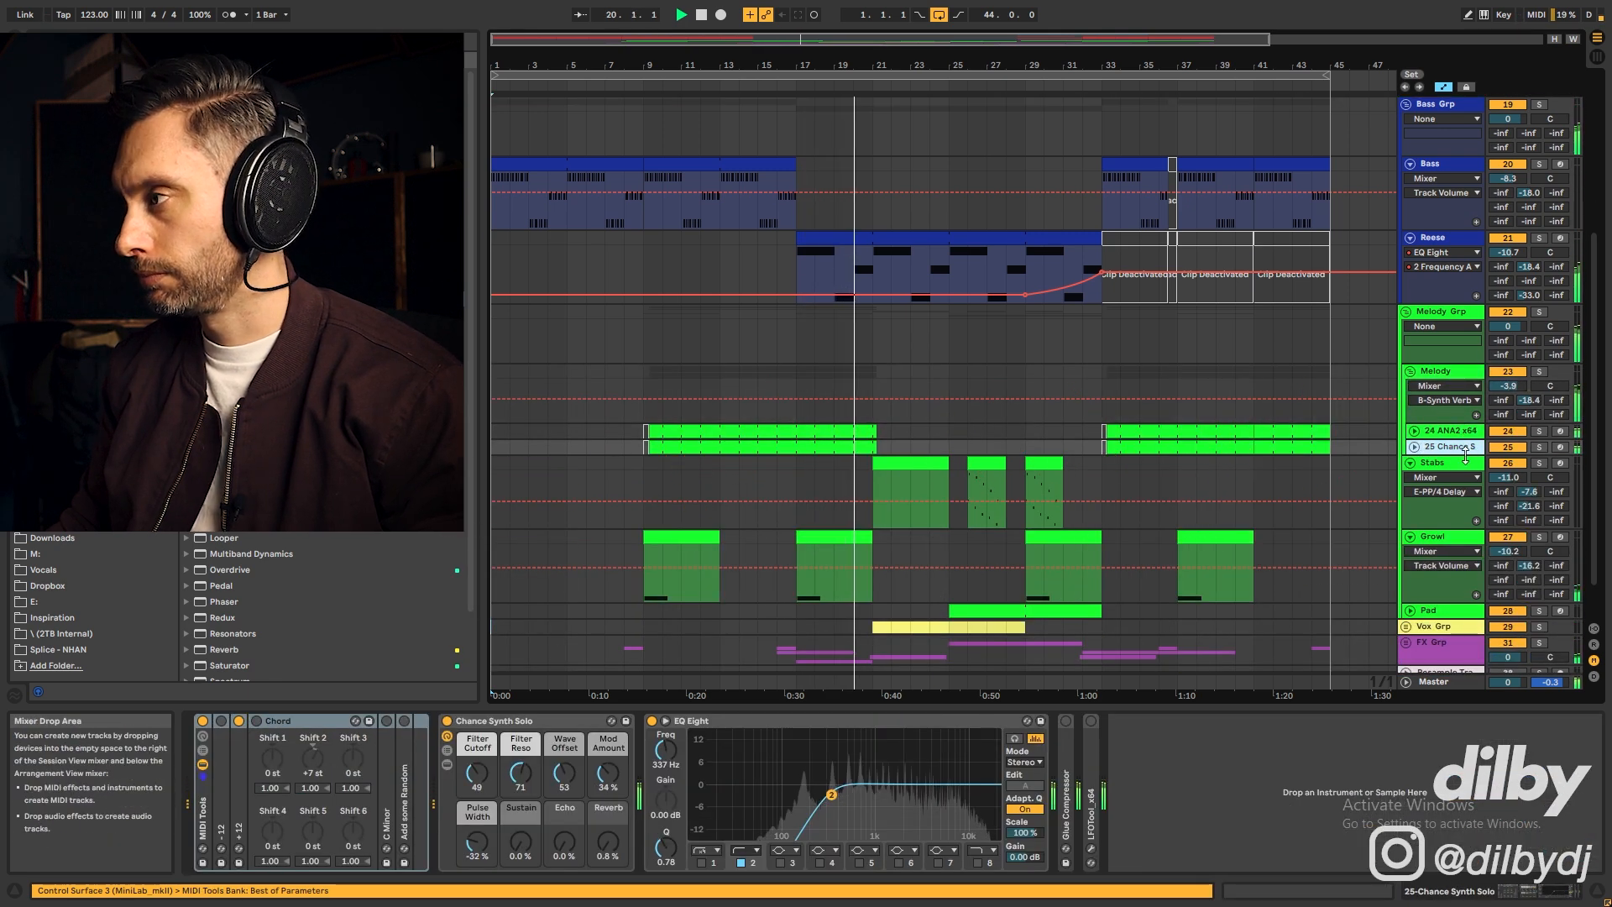
left_click(1441, 465)
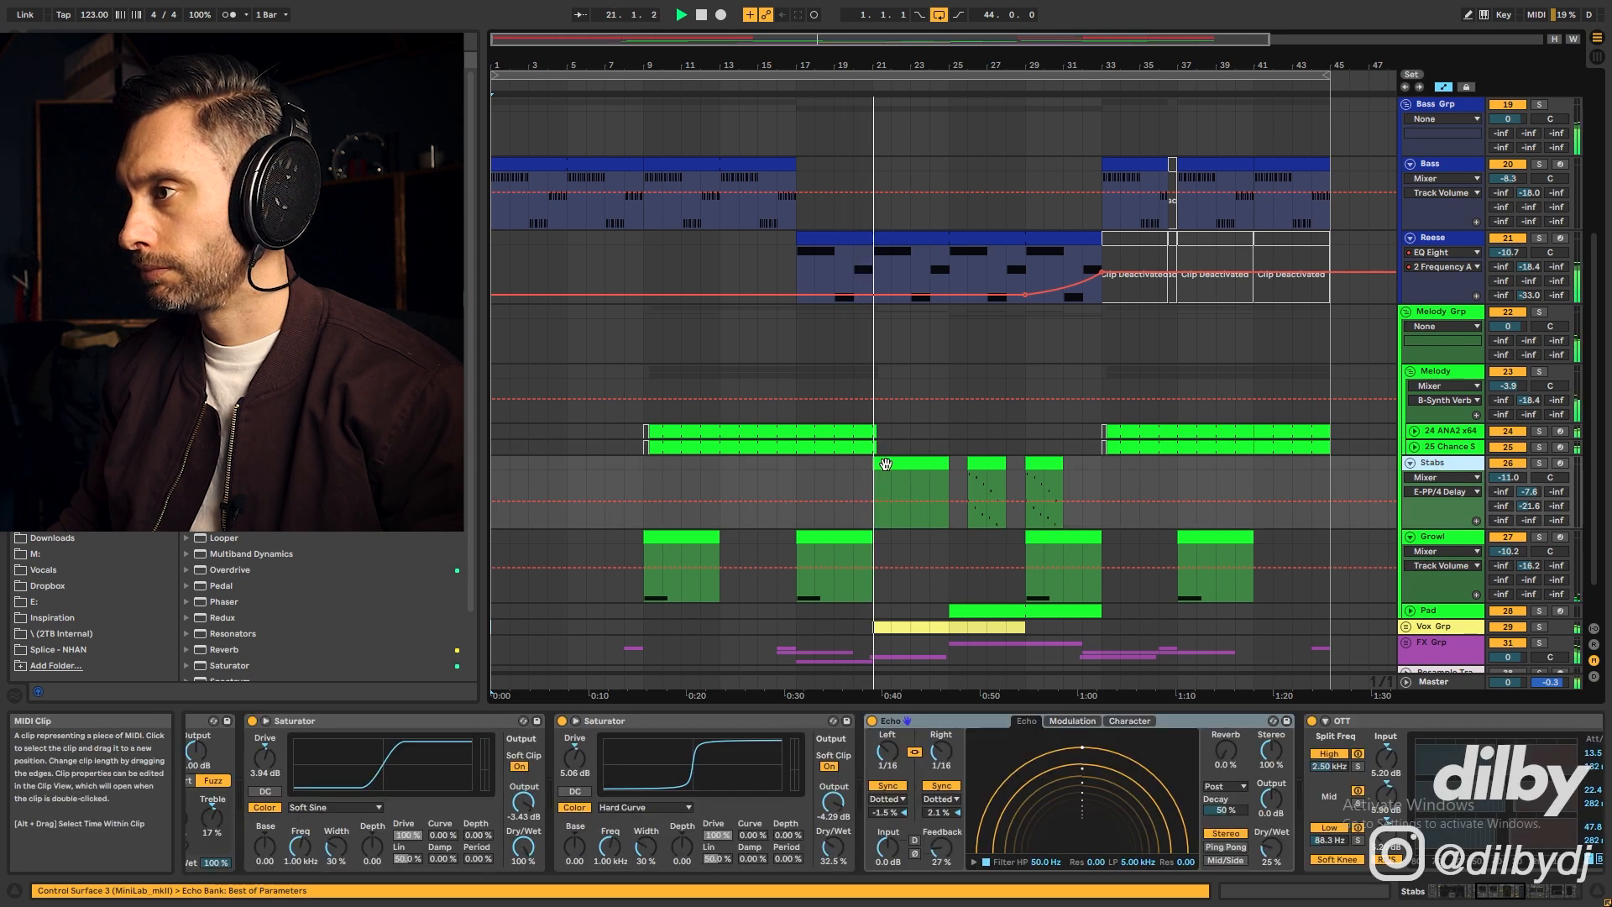
Unfold the Vox and FX groups and view the vocal track's effects
left_click(1406, 627)
scroll(1425, 573, "down", 5)
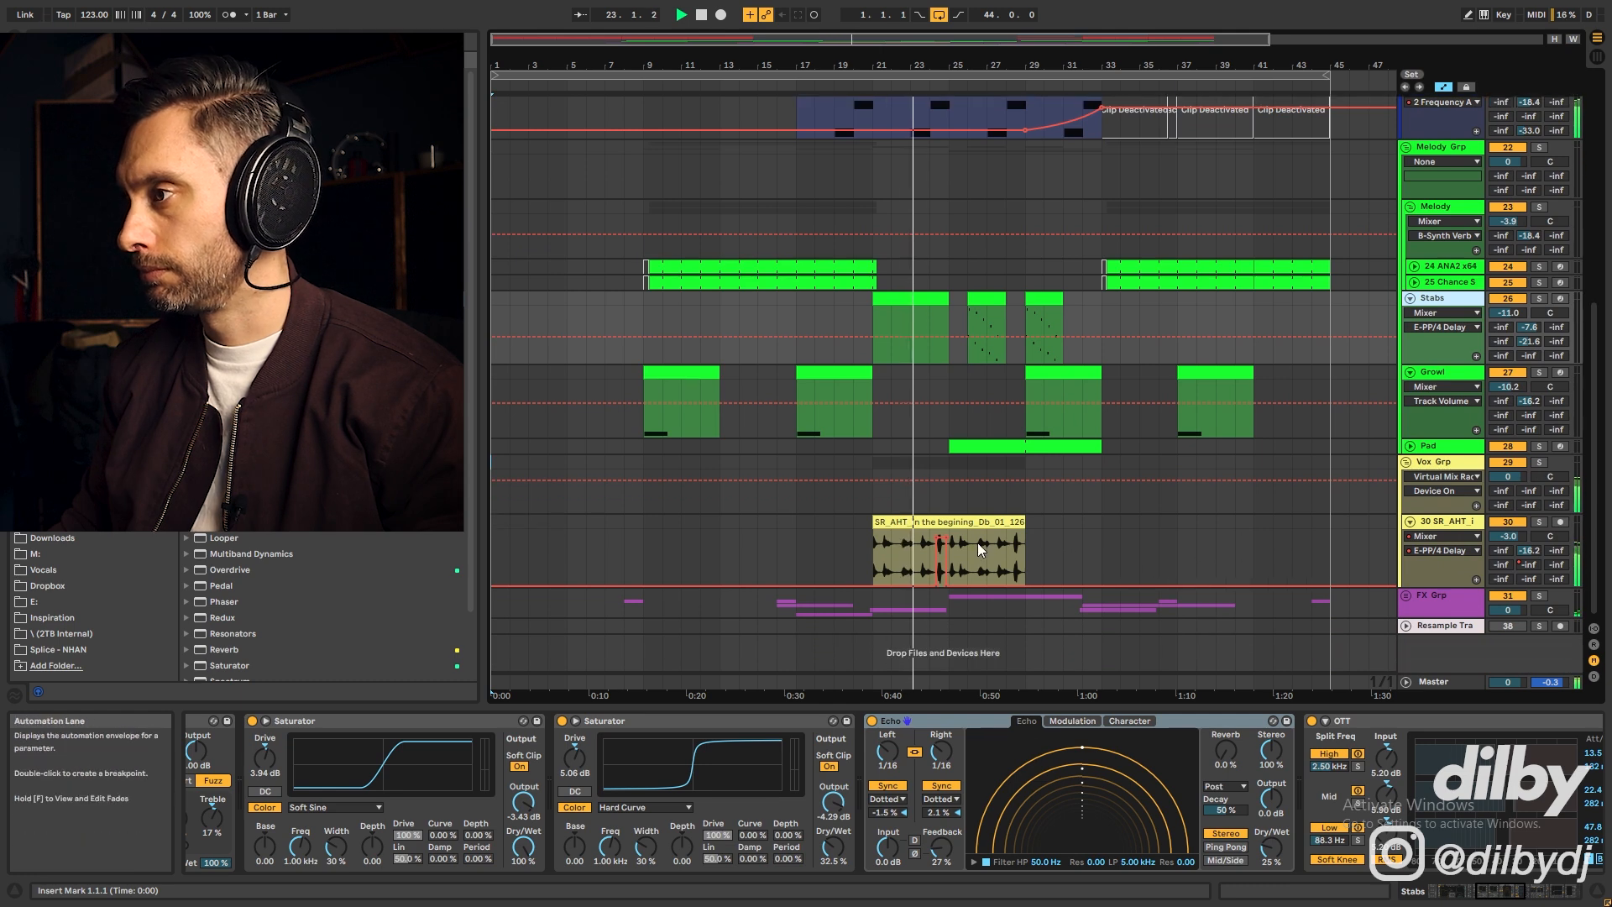
left_click(1434, 526)
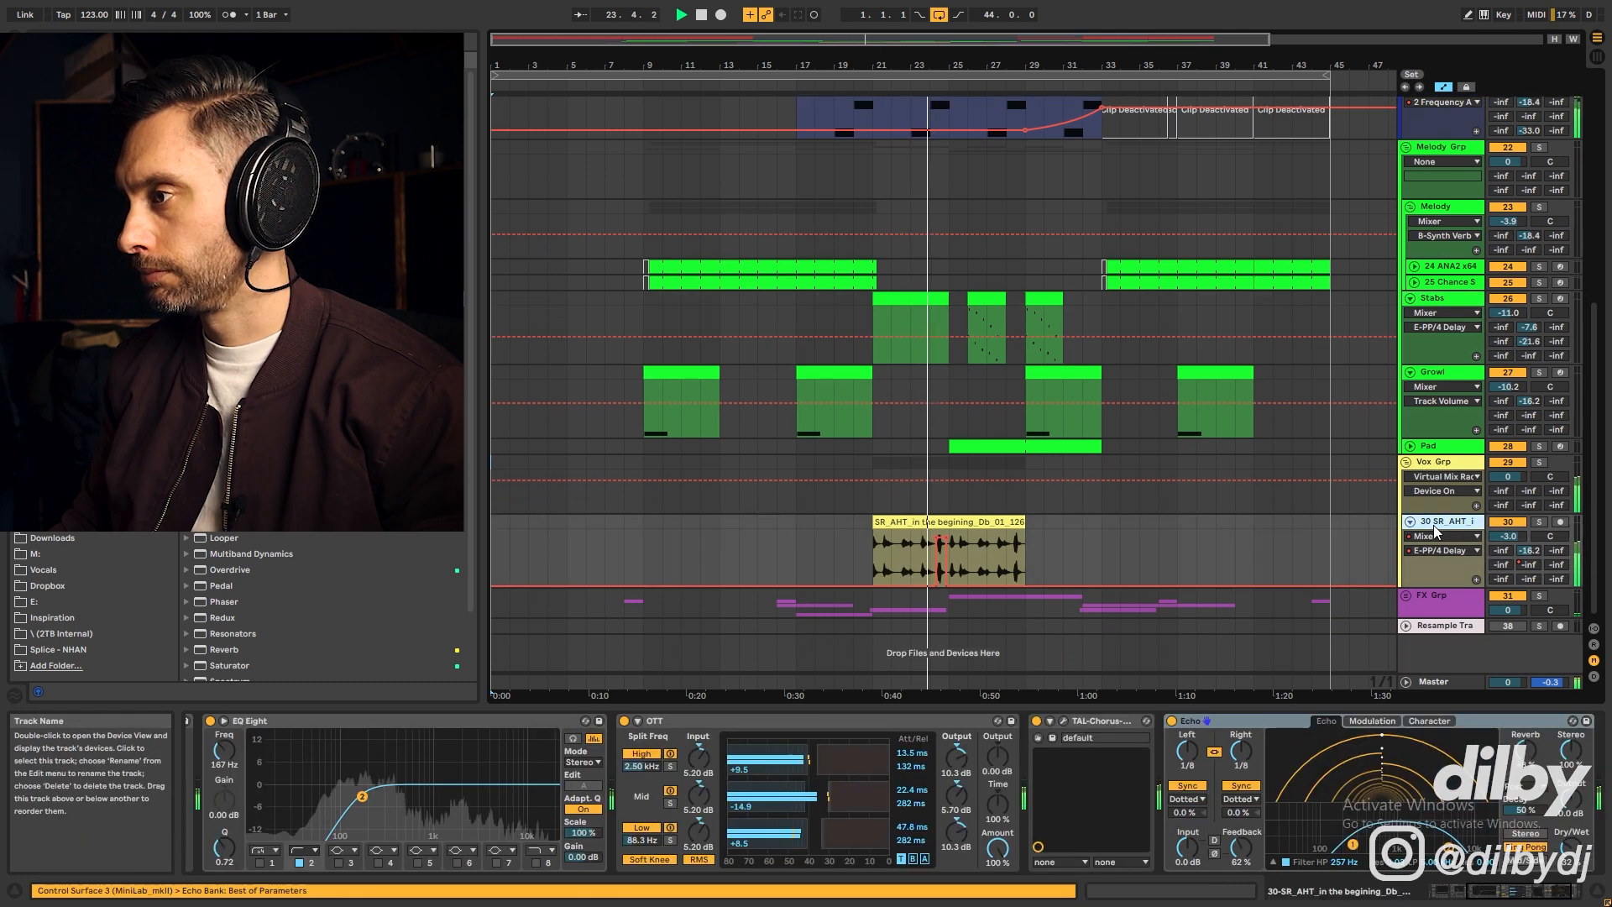
left_click(1407, 595)
scroll(1430, 577, "down", 4)
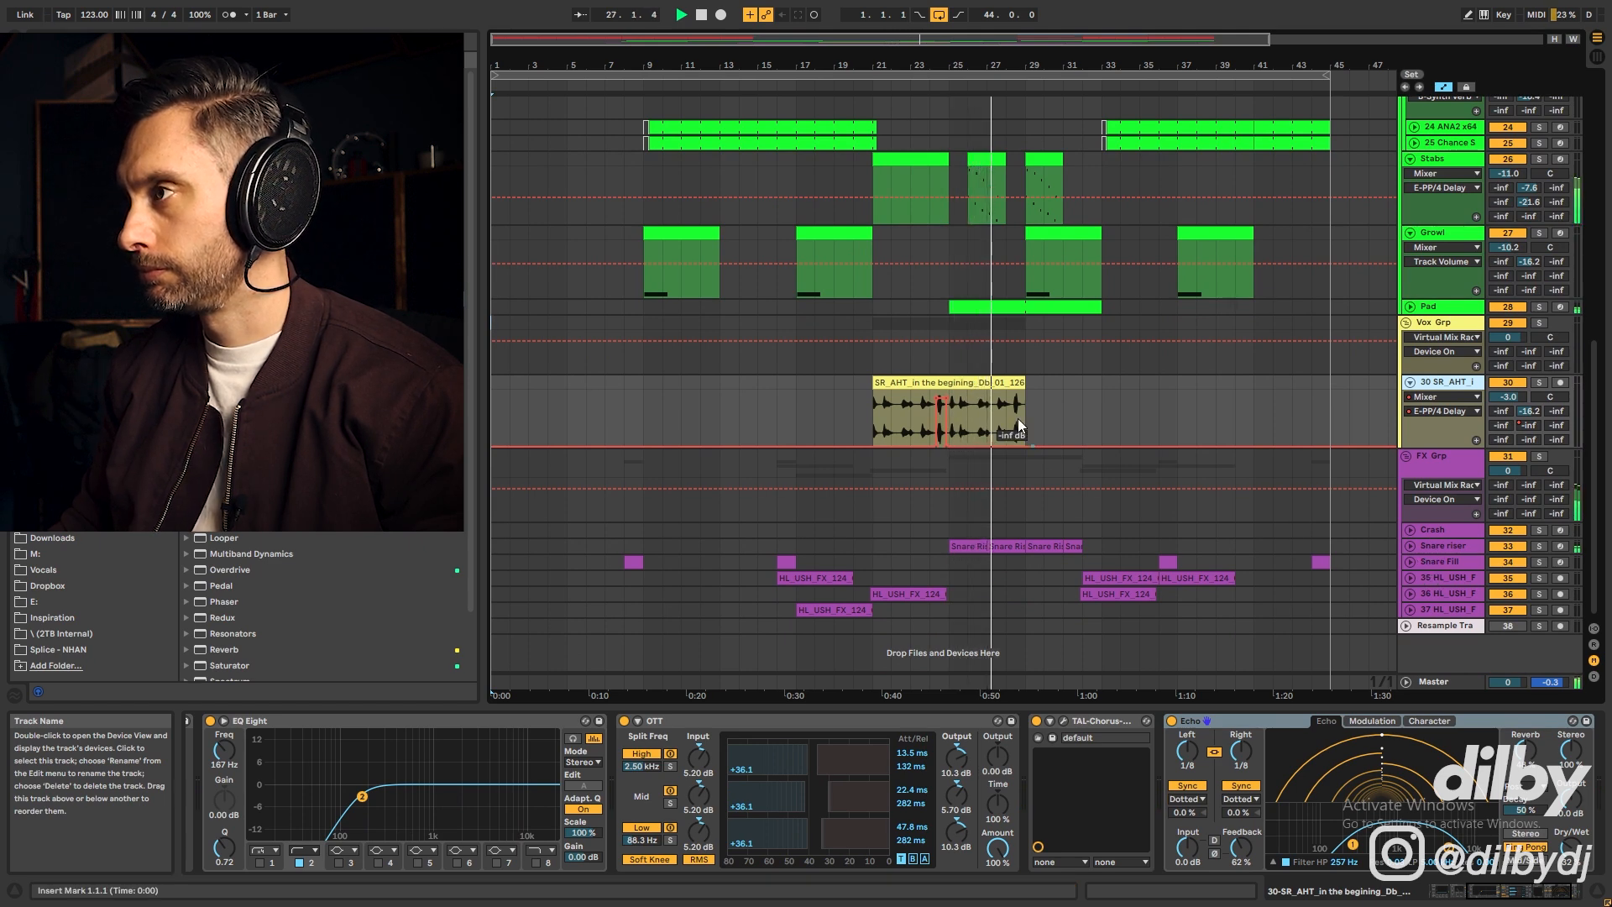
Review the Stabs track's devices and the arrangement of the melody, bass and drum tracks during playback
left_click(1435, 161)
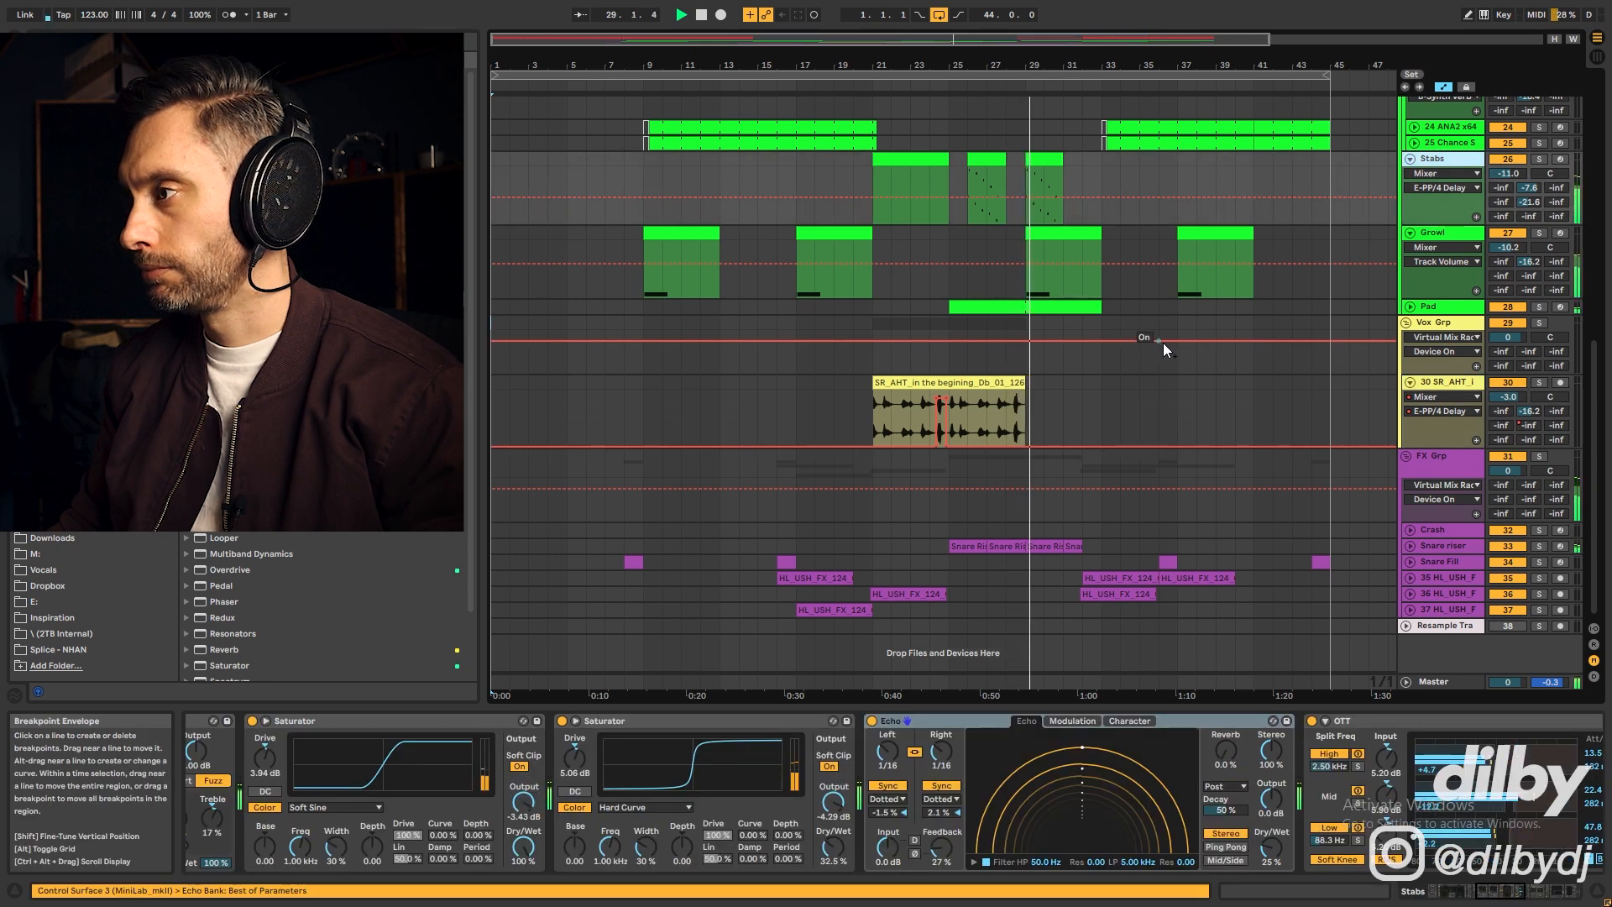
scroll(1167, 369, "up", 1)
scroll(1161, 374, "up", 5)
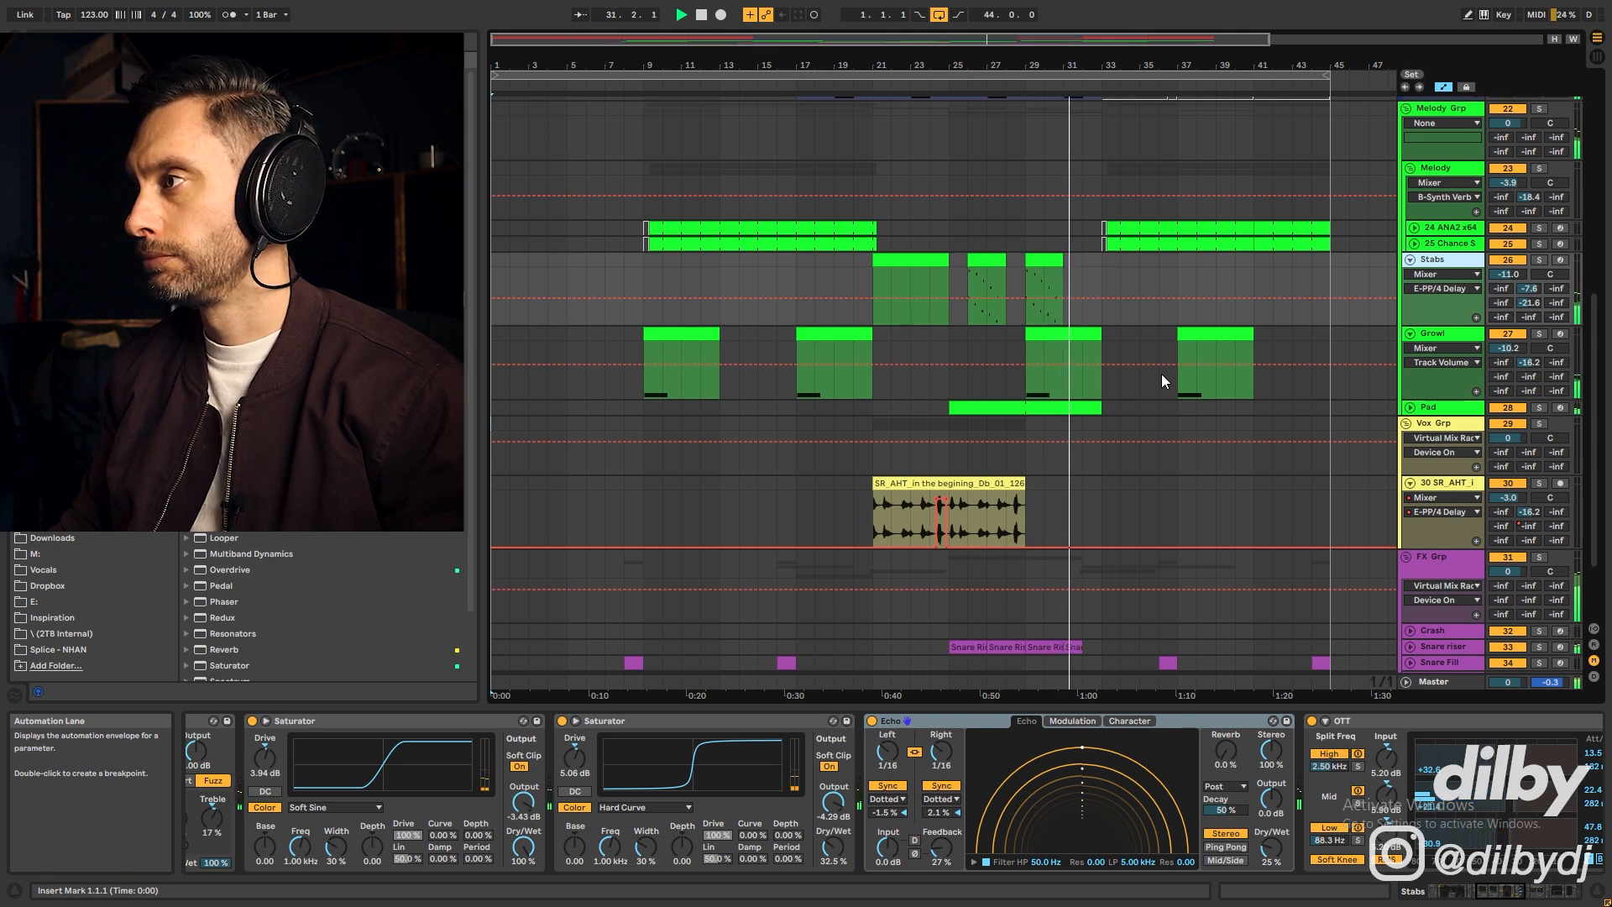
scroll(1161, 374, "up", 4)
scroll(1196, 375, "up", 5)
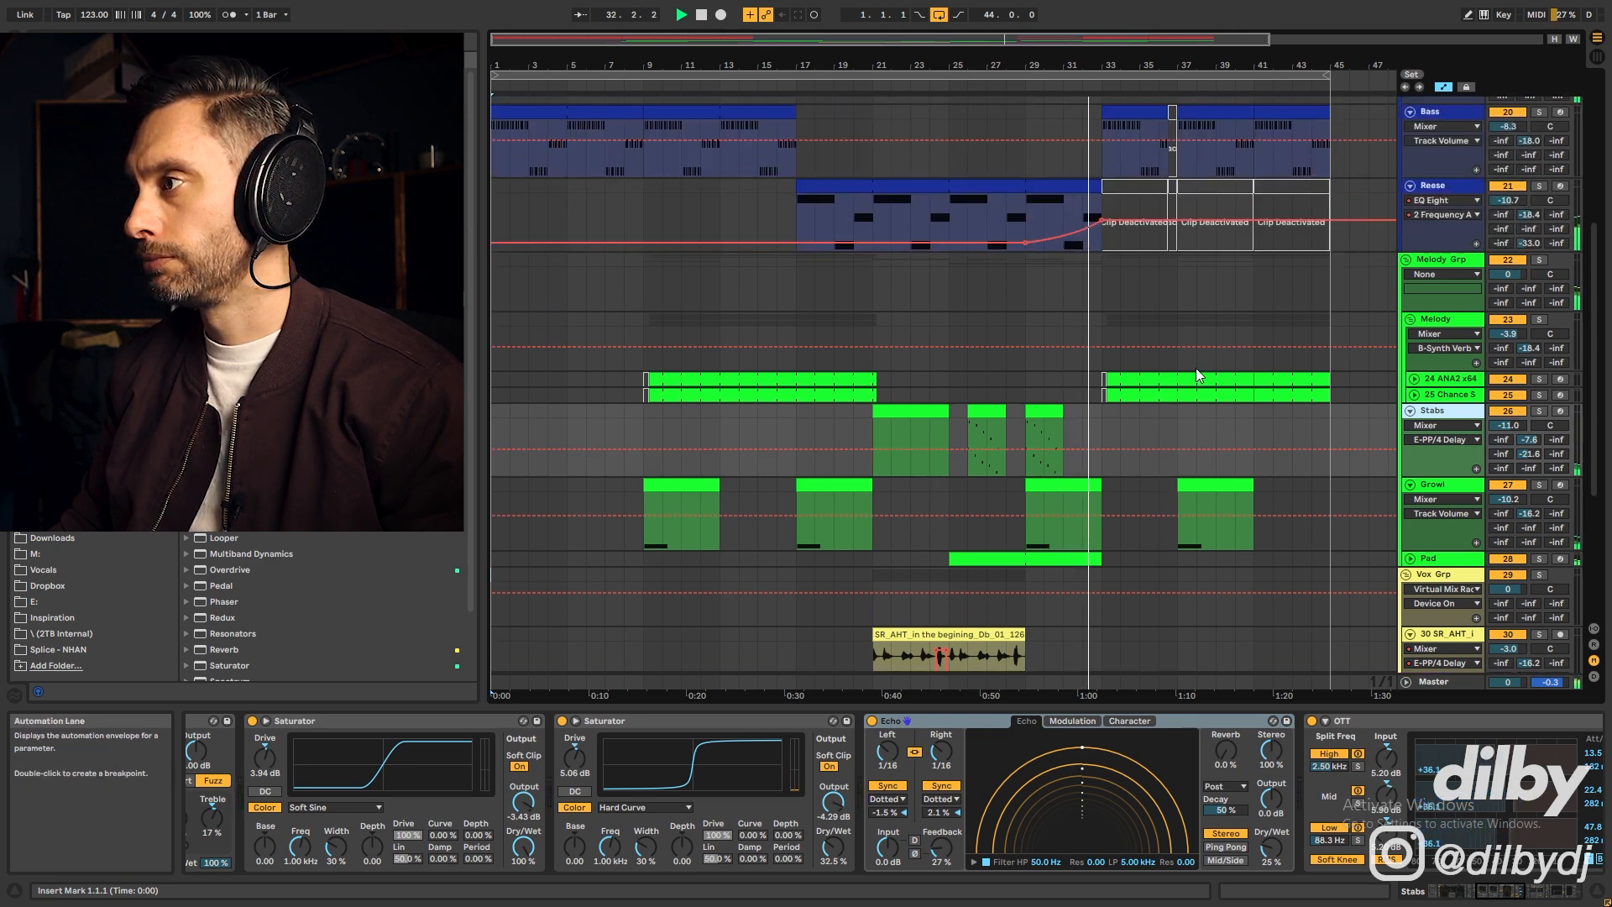
scroll(1183, 366, "up", 6)
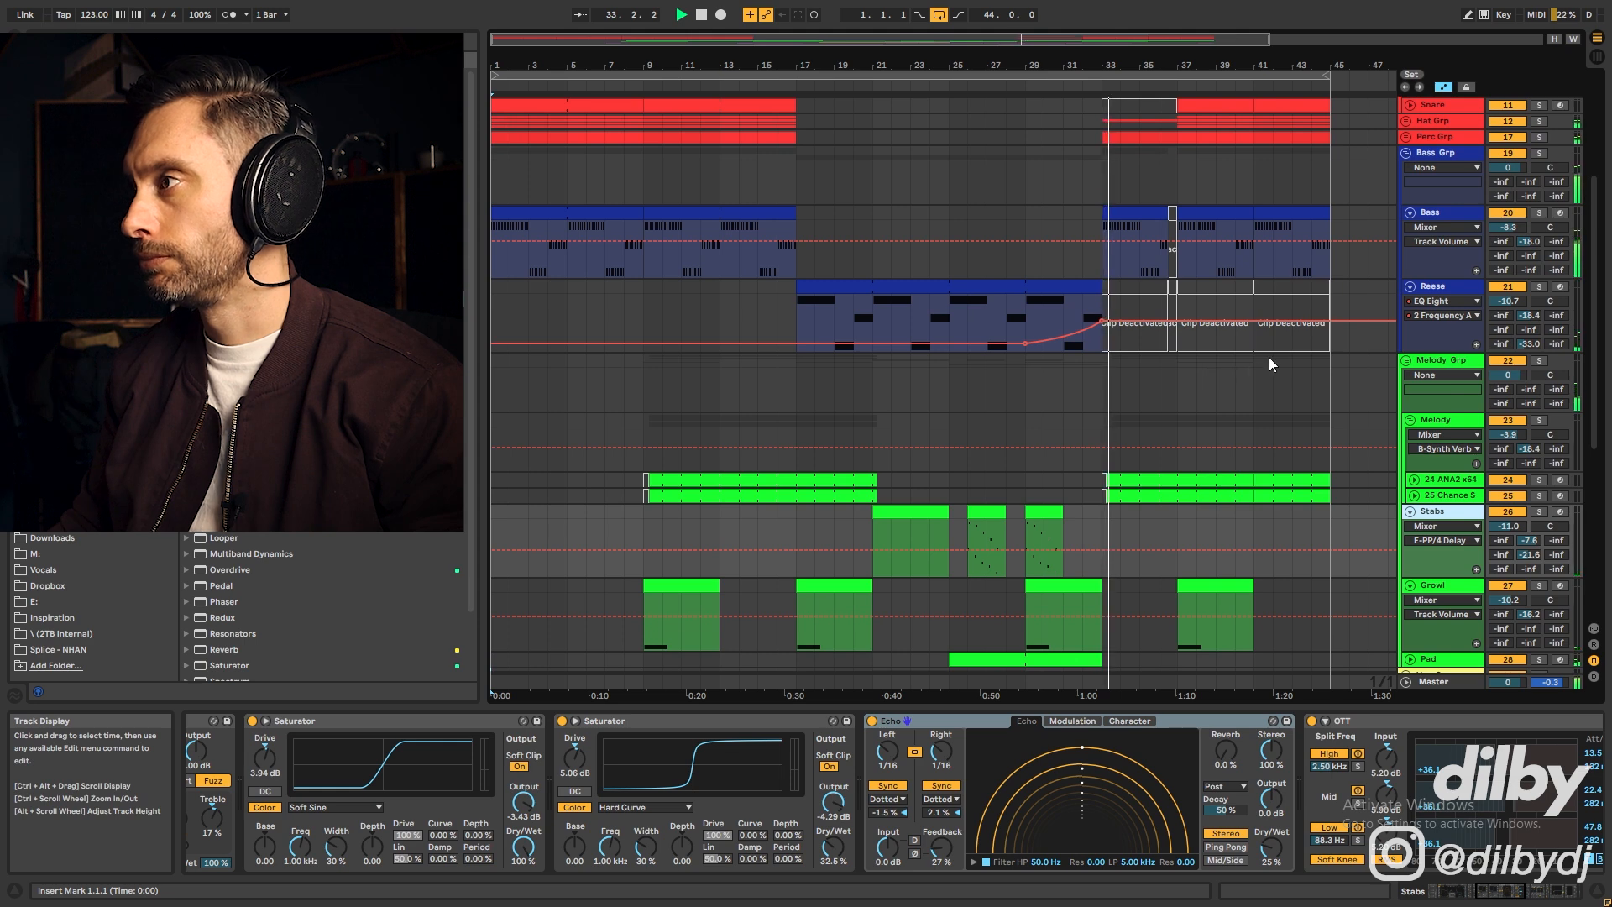
scroll(1218, 347, "up", 10)
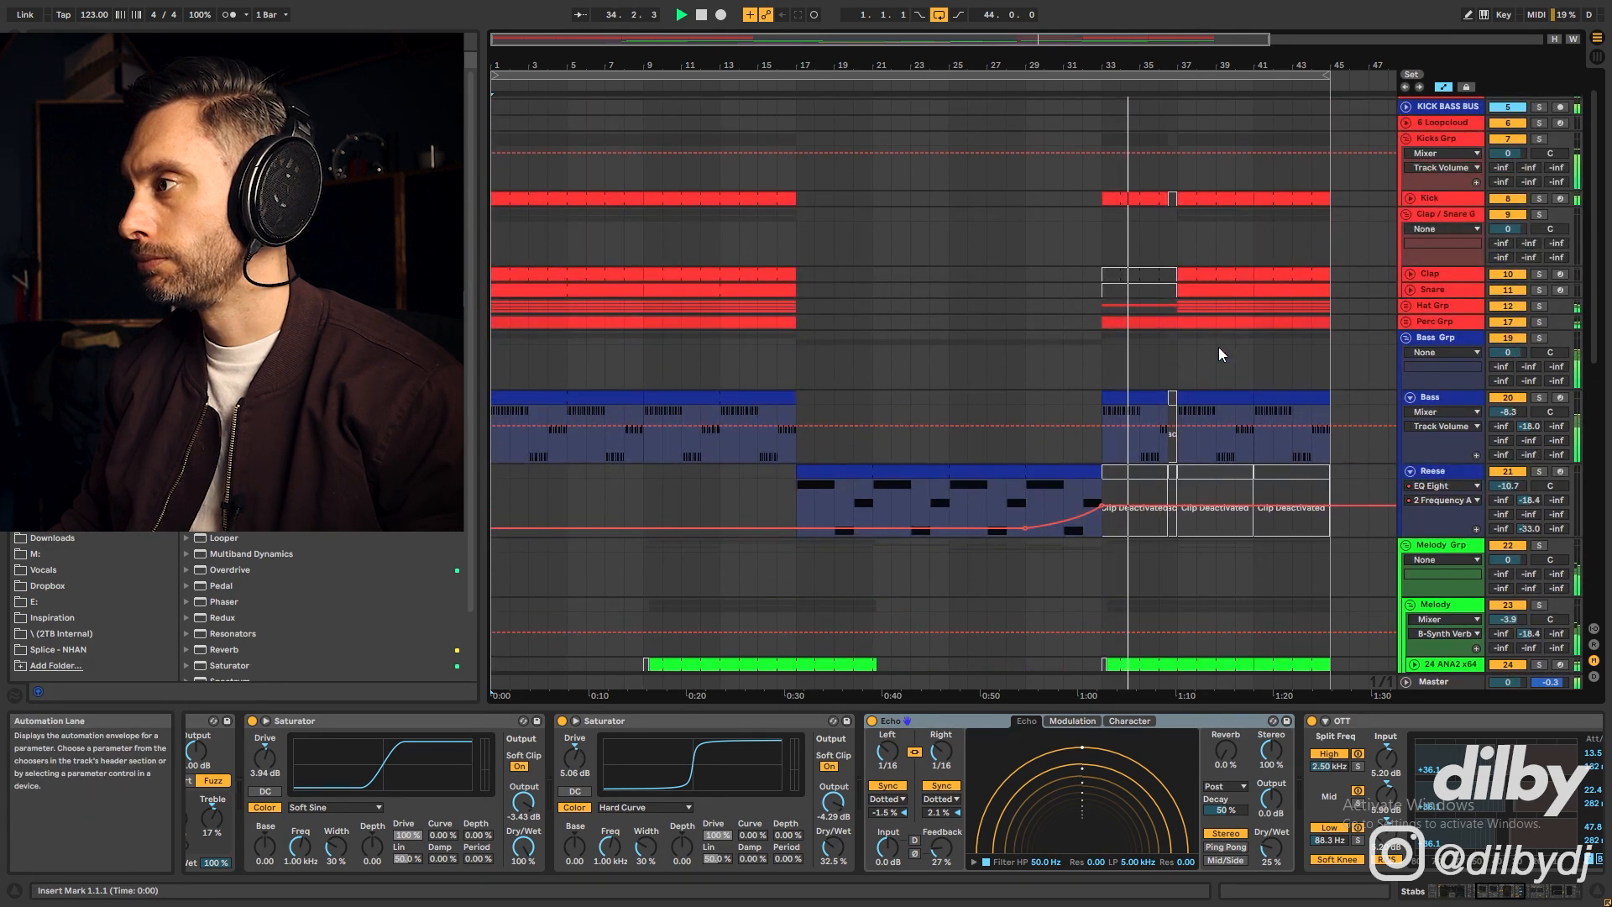
scroll(1222, 353, "down", 5)
Compare the device chains of the ANA2 and Chance Synth Solo tracks, unfolding the latter to show its MIDI notes
left_click(1428, 580)
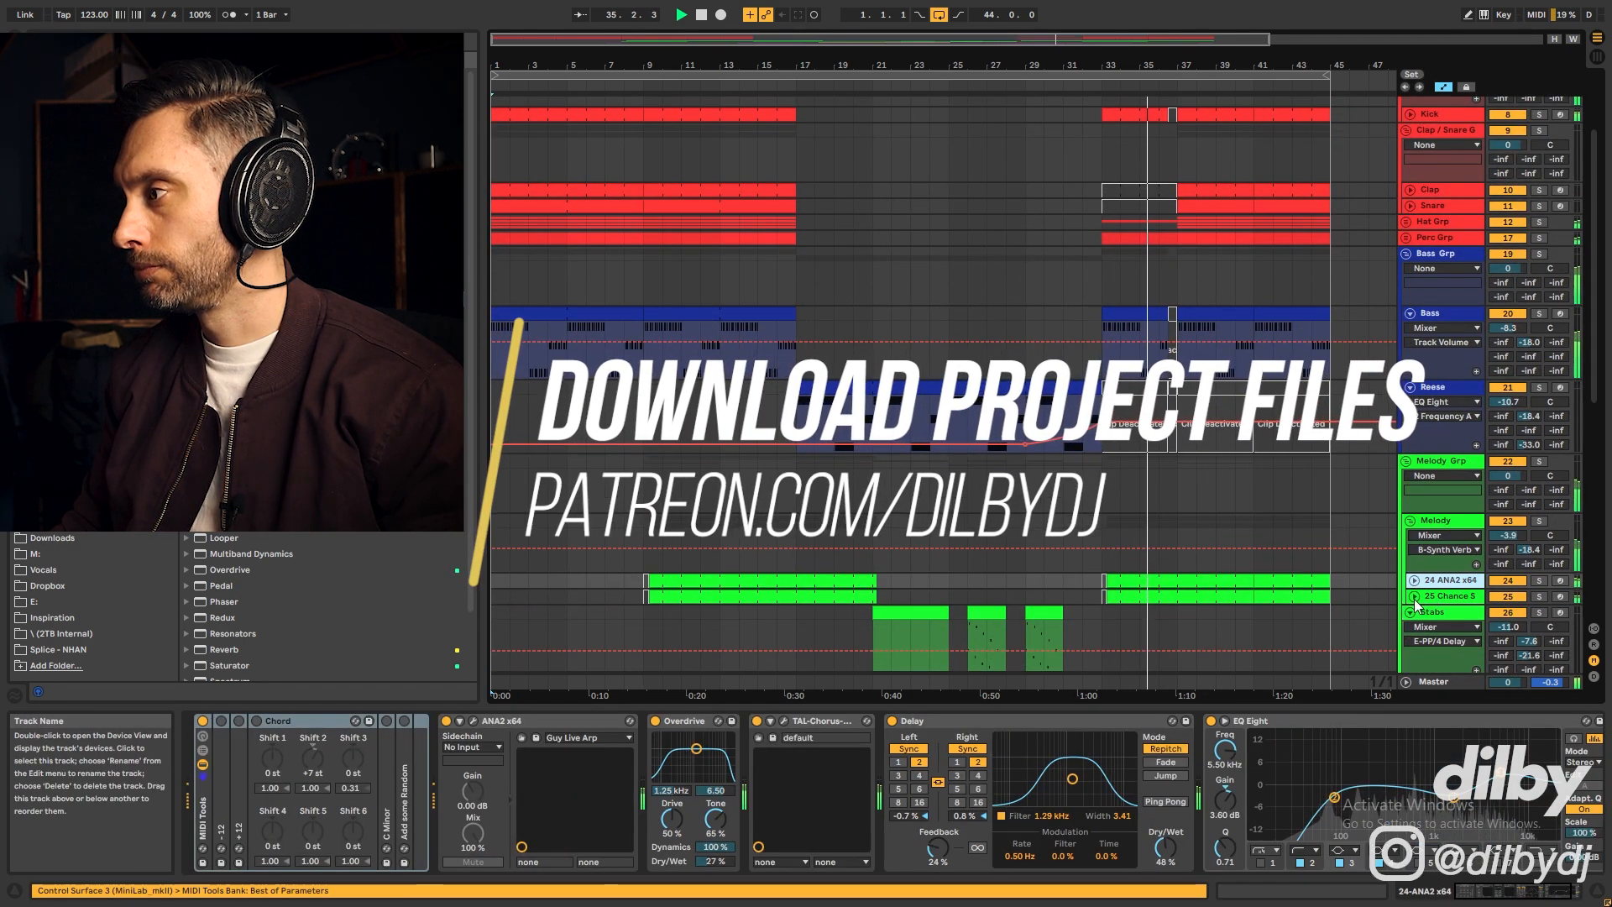
left_click(1415, 595)
scroll(1423, 510, "down", 6)
left_click(1433, 501)
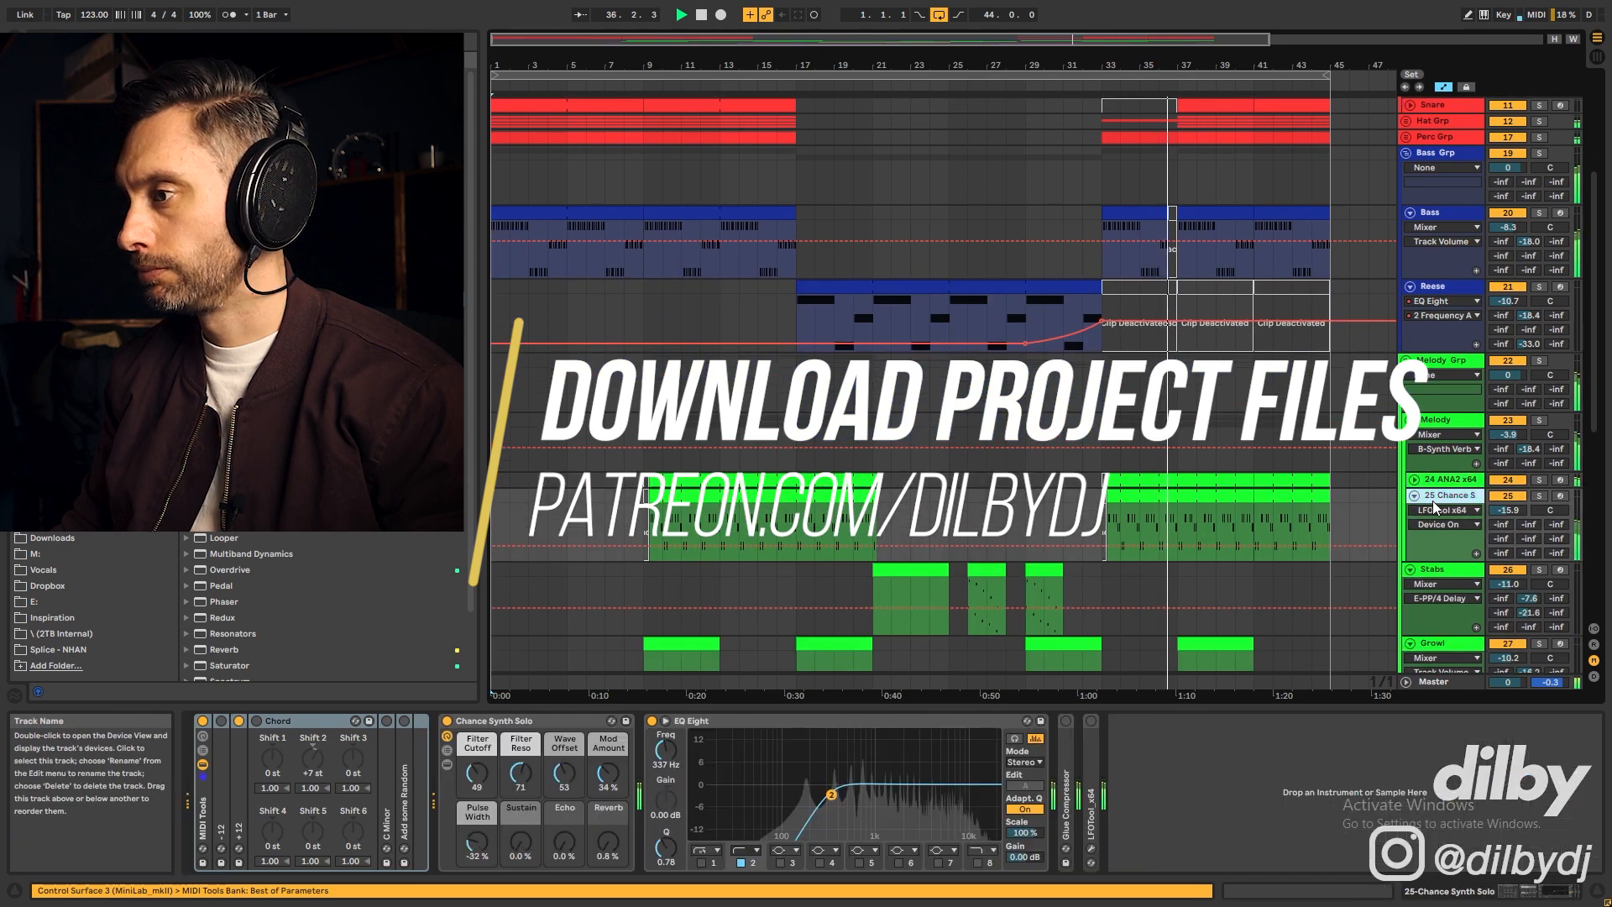
View the devices of the Growl and Pad tracks and unfold the Pad track to show its notes
scroll(1374, 567, "down", 7)
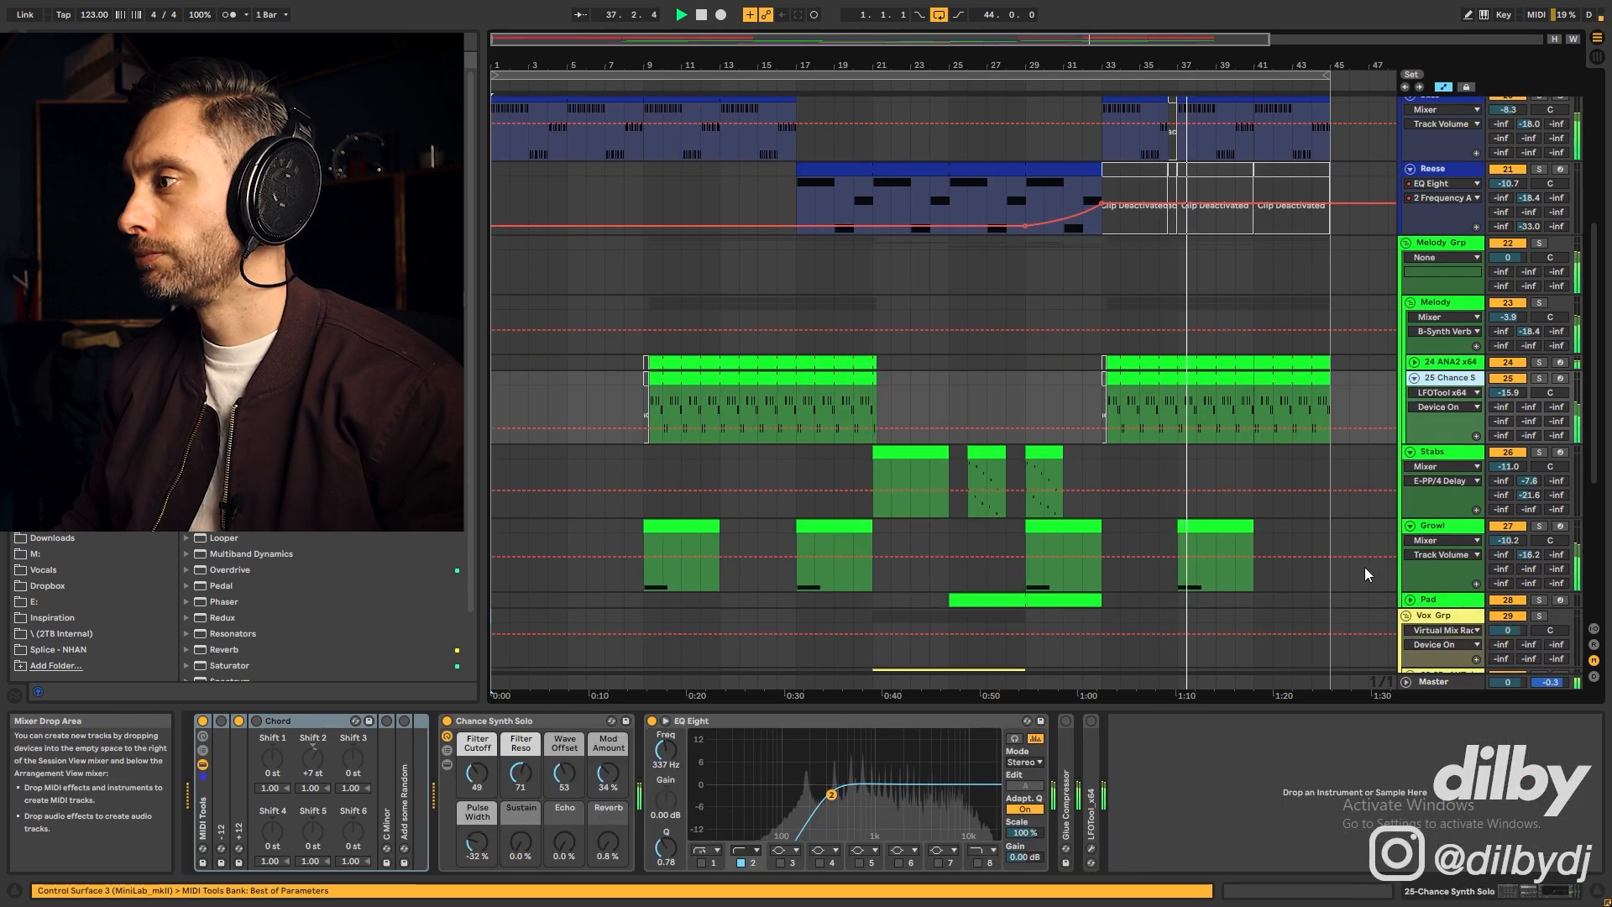
scroll(1360, 567, "down", 10)
left_click(1443, 357)
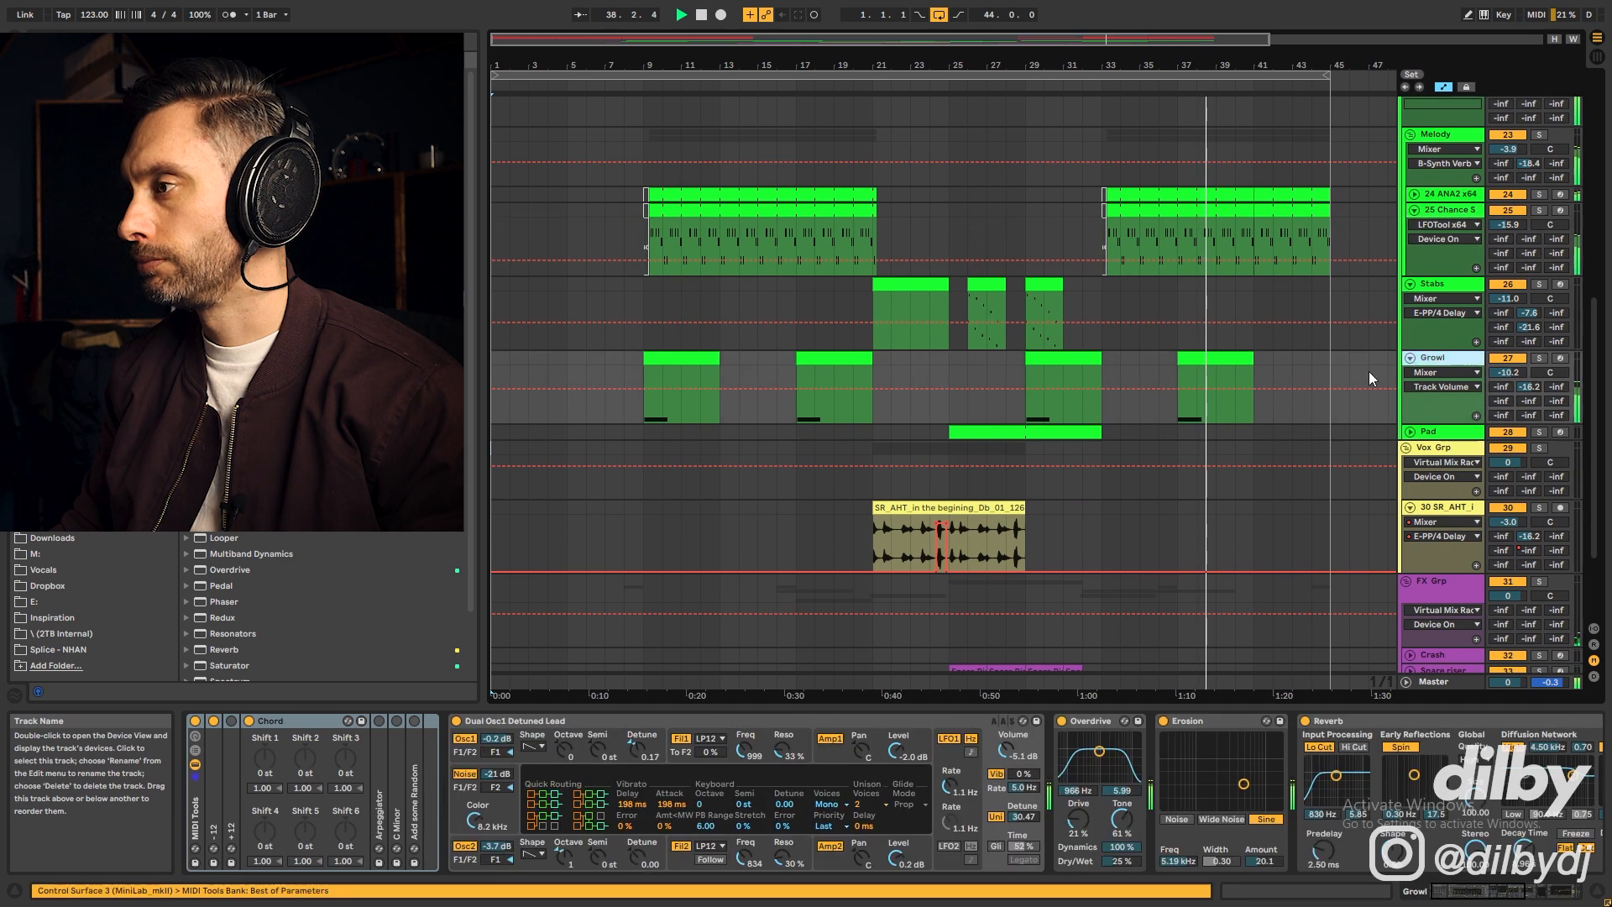
left_click(1432, 431)
left_click(1411, 431)
scroll(1411, 437, "down", 5)
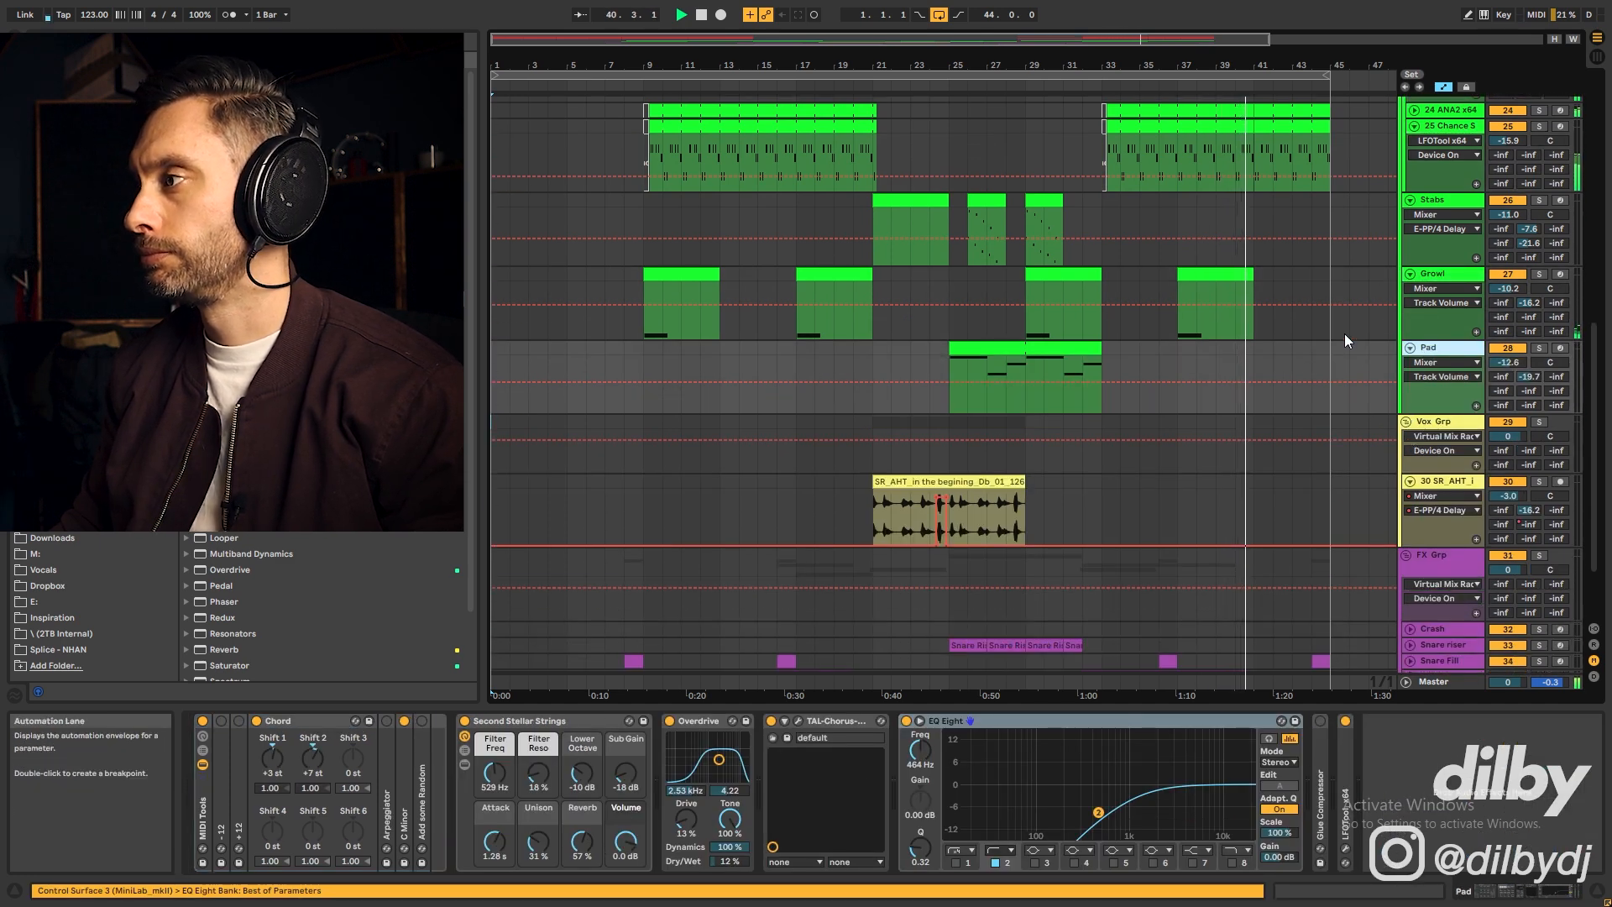
Solo the Kick track, audition it from bar 1 and inspect its device chain
scroll(1352, 361, "up", 5)
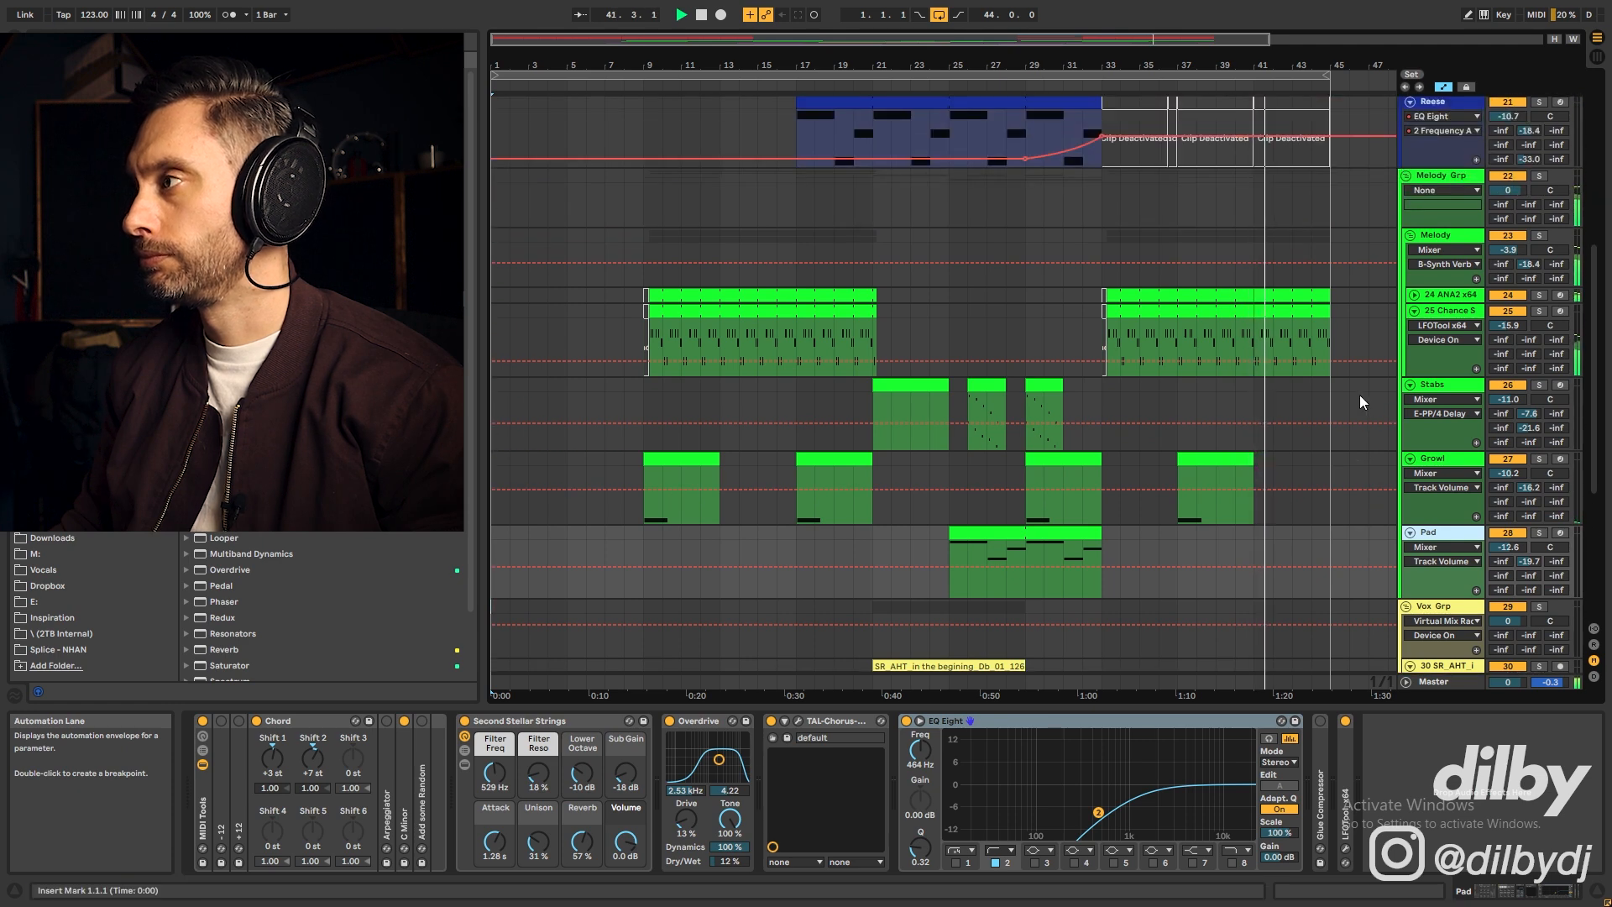
scroll(1359, 395, "up", 6)
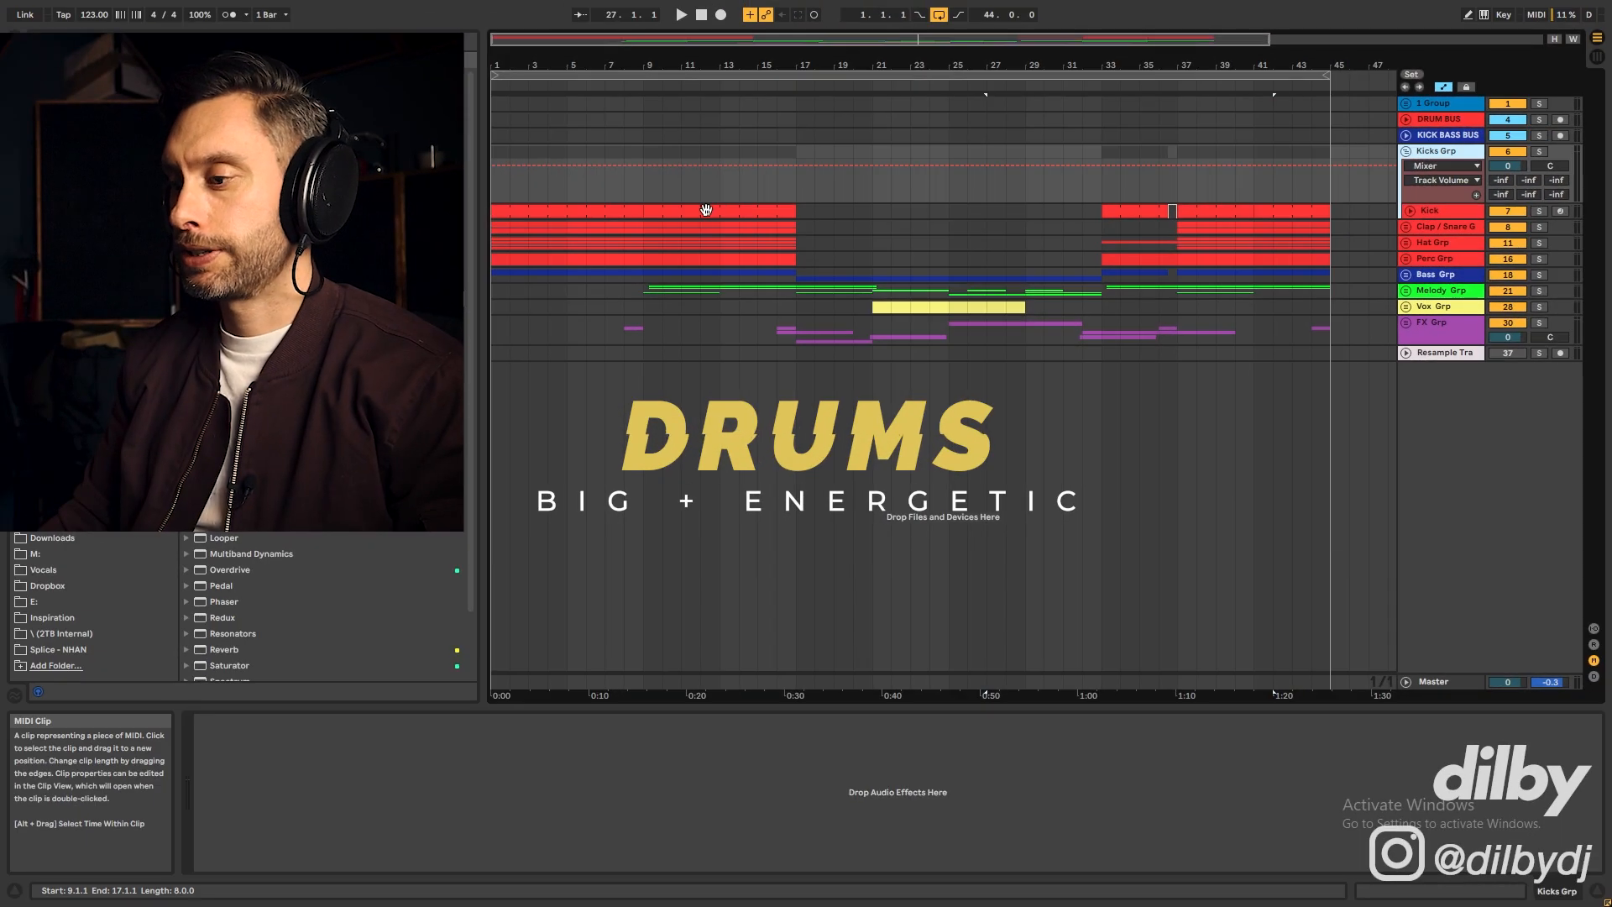
left_click(582, 209)
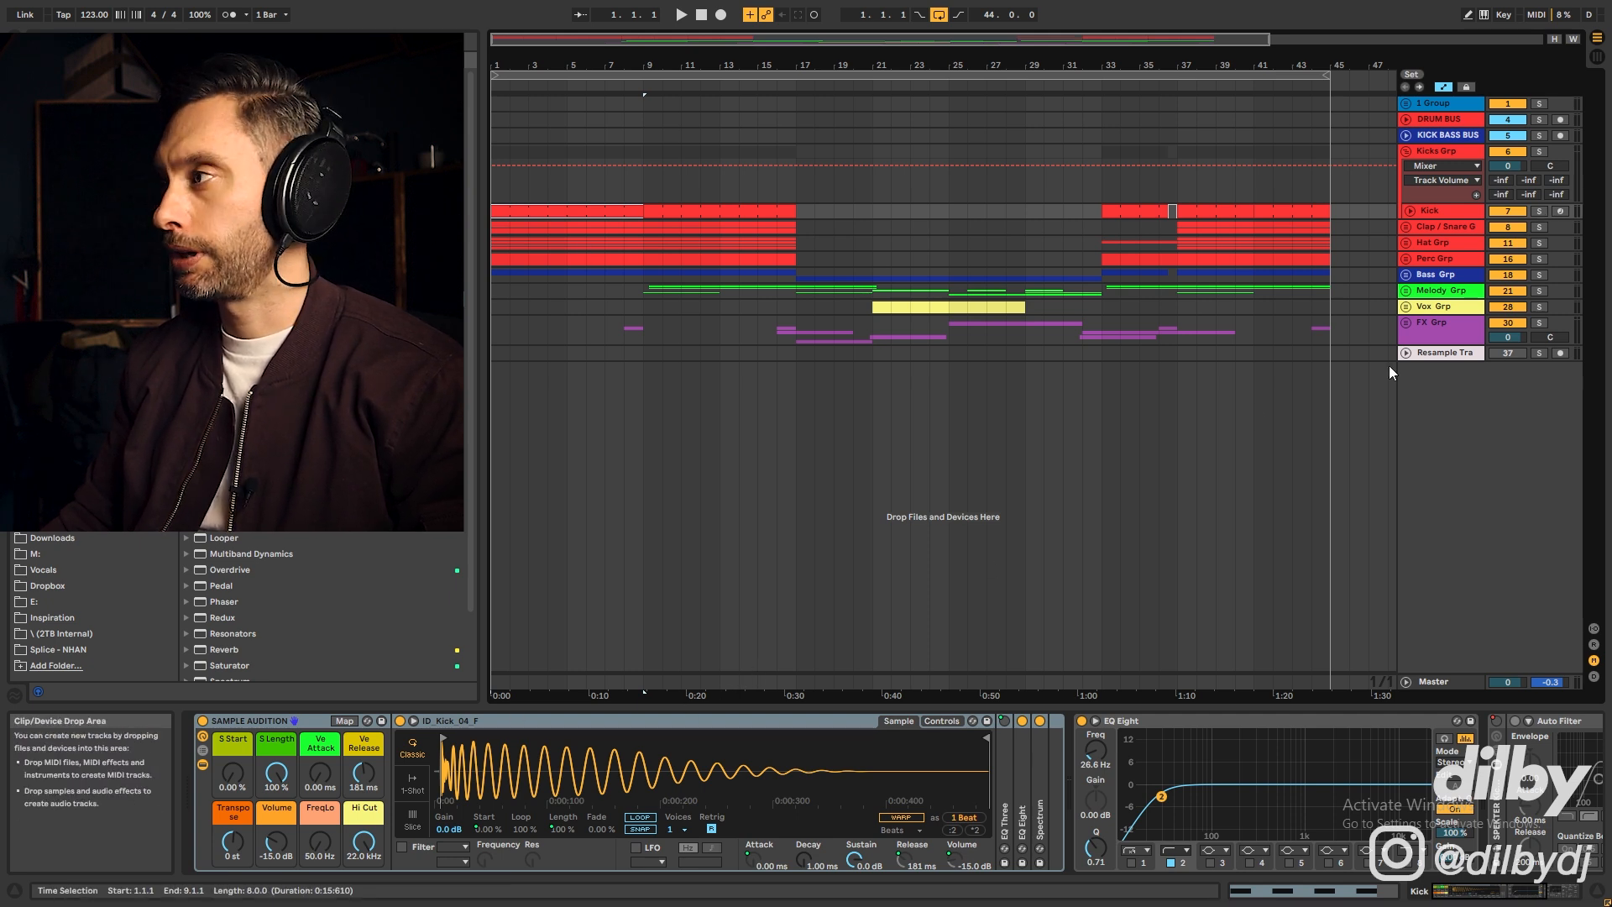
left_click(1540, 210)
key("space")
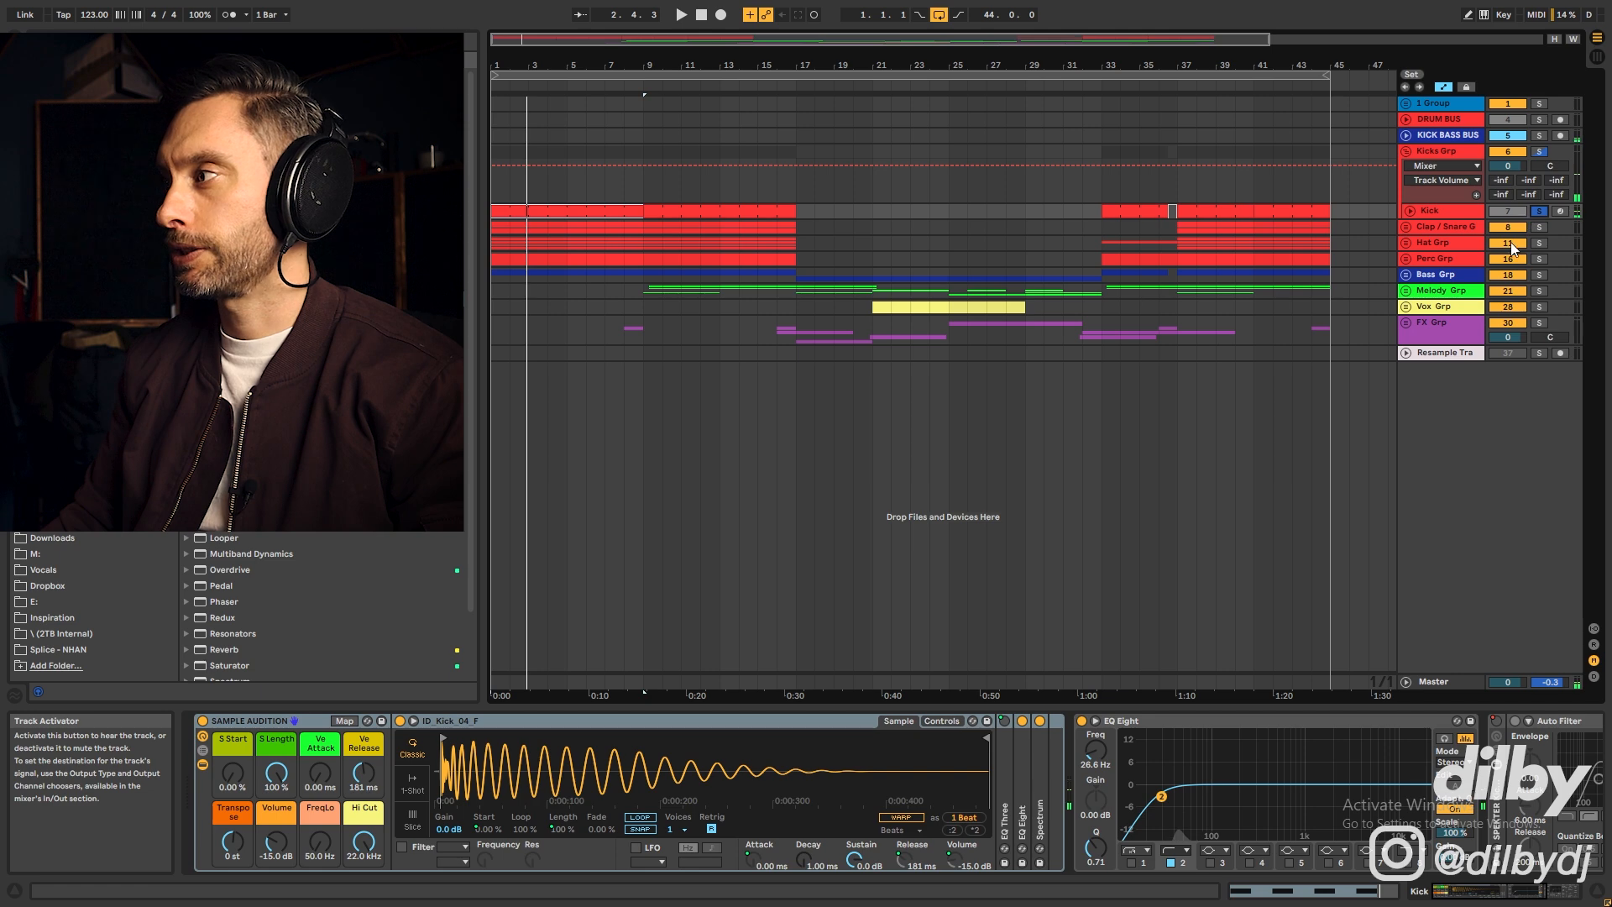
left_click(1564, 897)
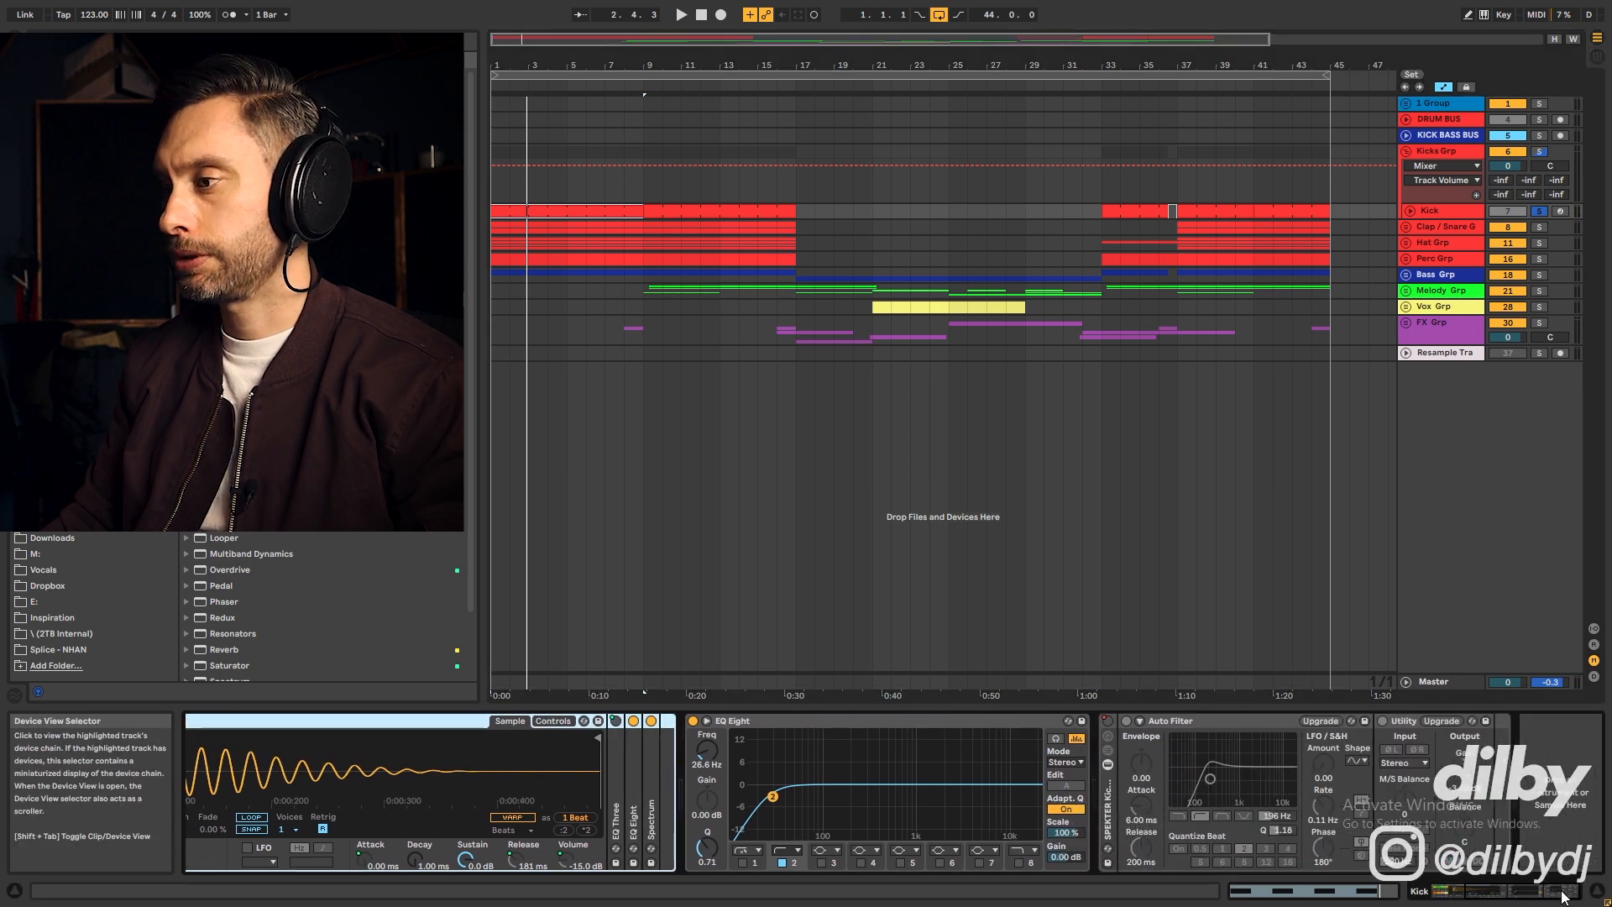
left_click_drag(1564, 897, 1453, 893)
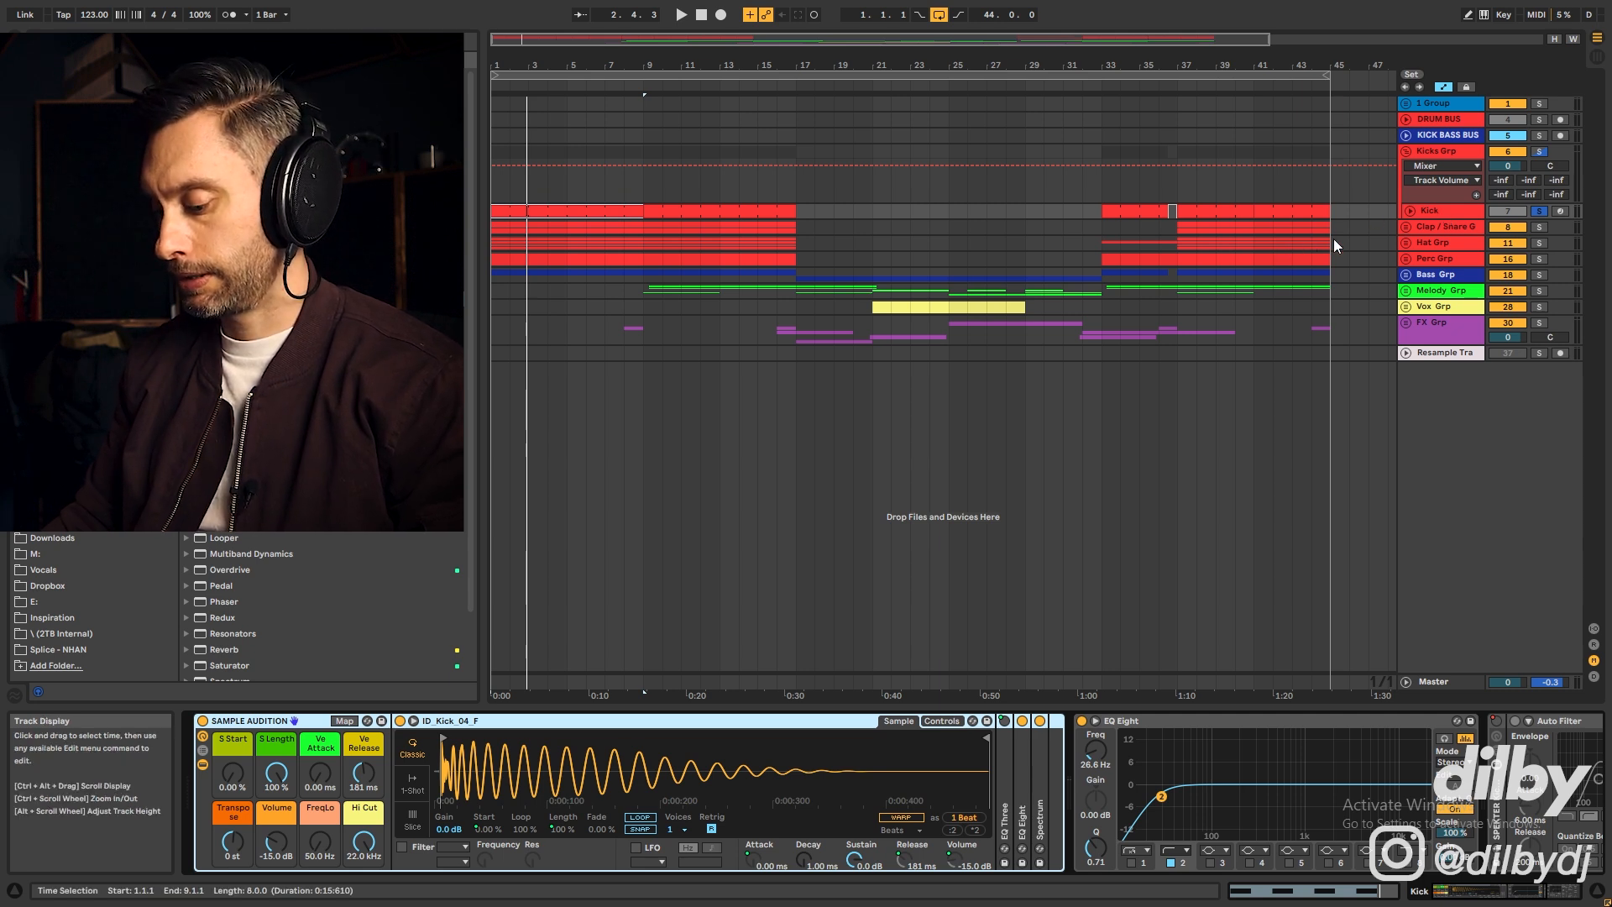
Audition the soloed Clap / Snare group with the Clap track unfolded to show its pattern
left_click(1461, 226)
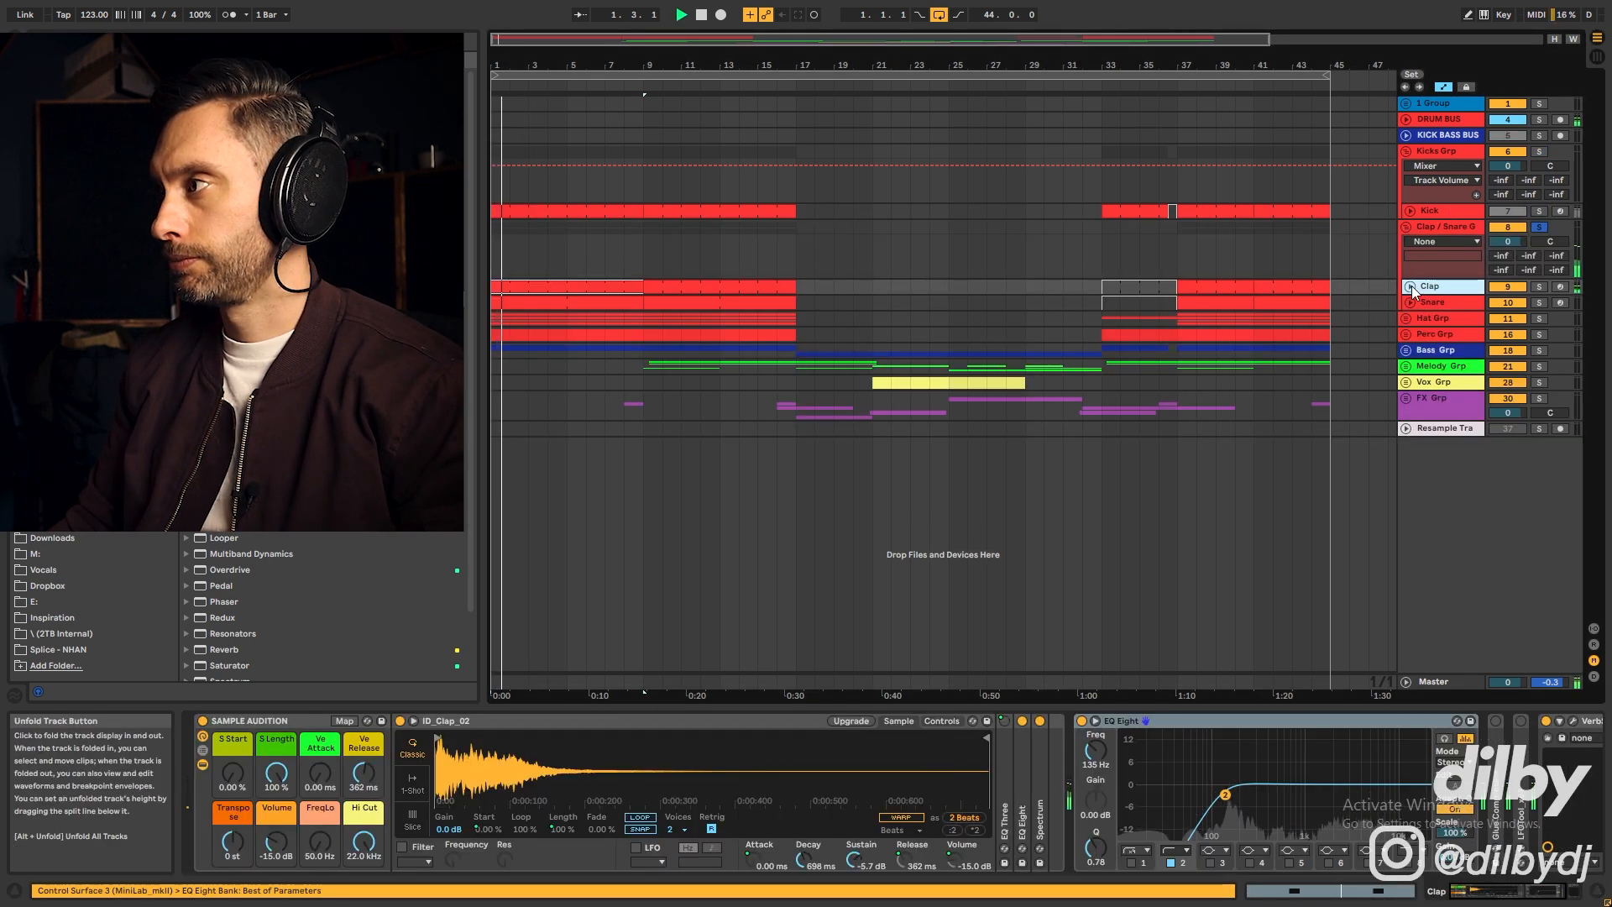
left_click(1411, 287)
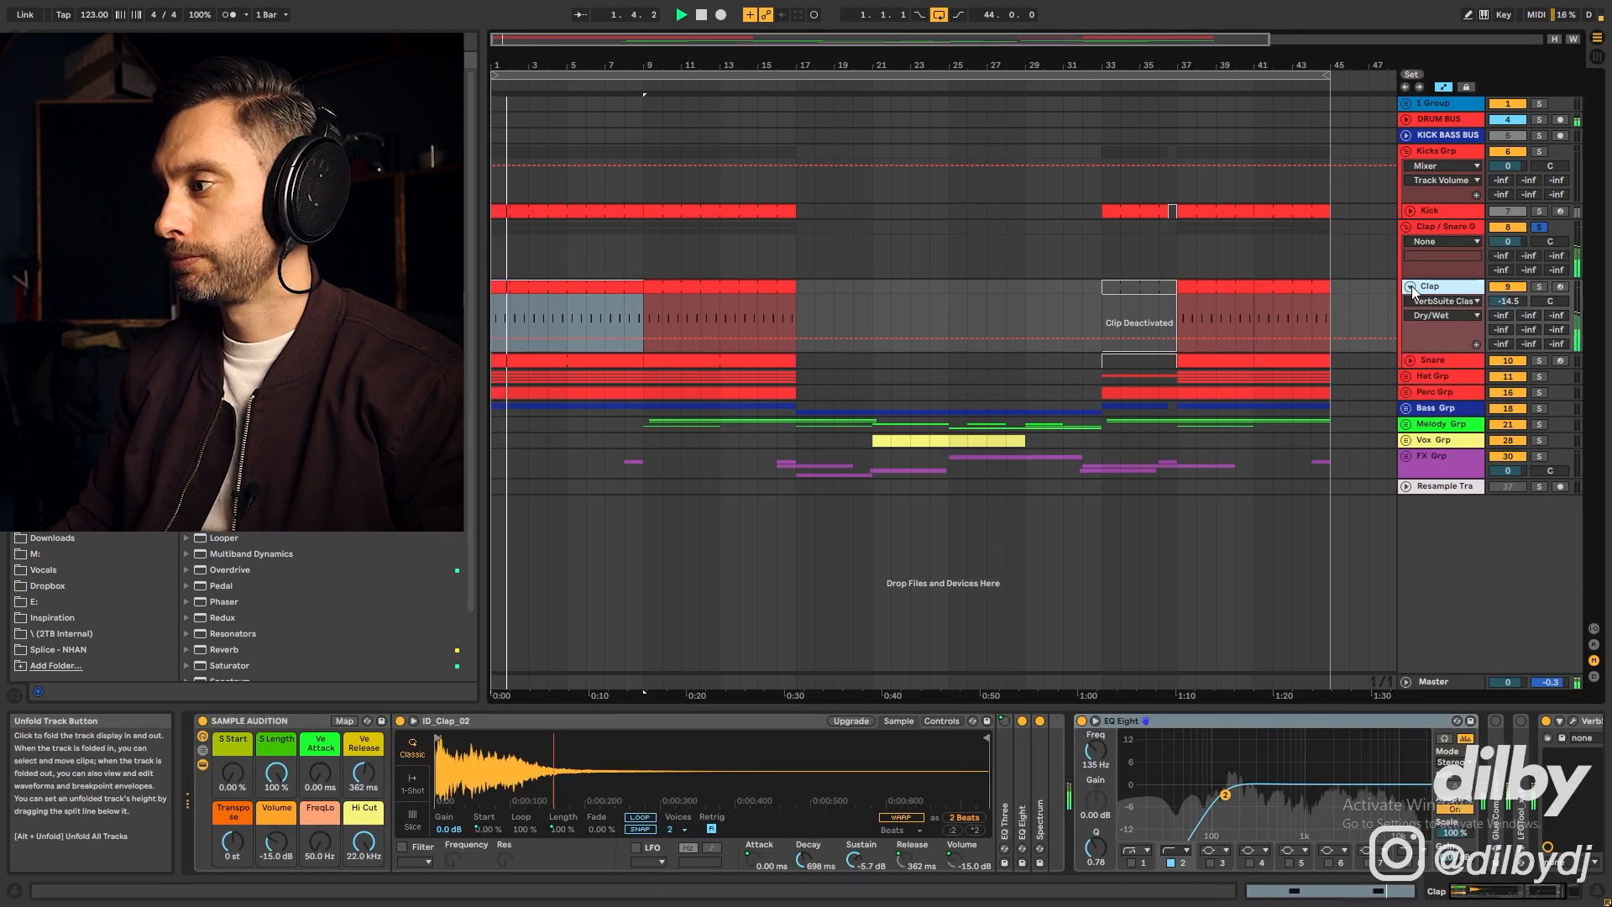
key("space")
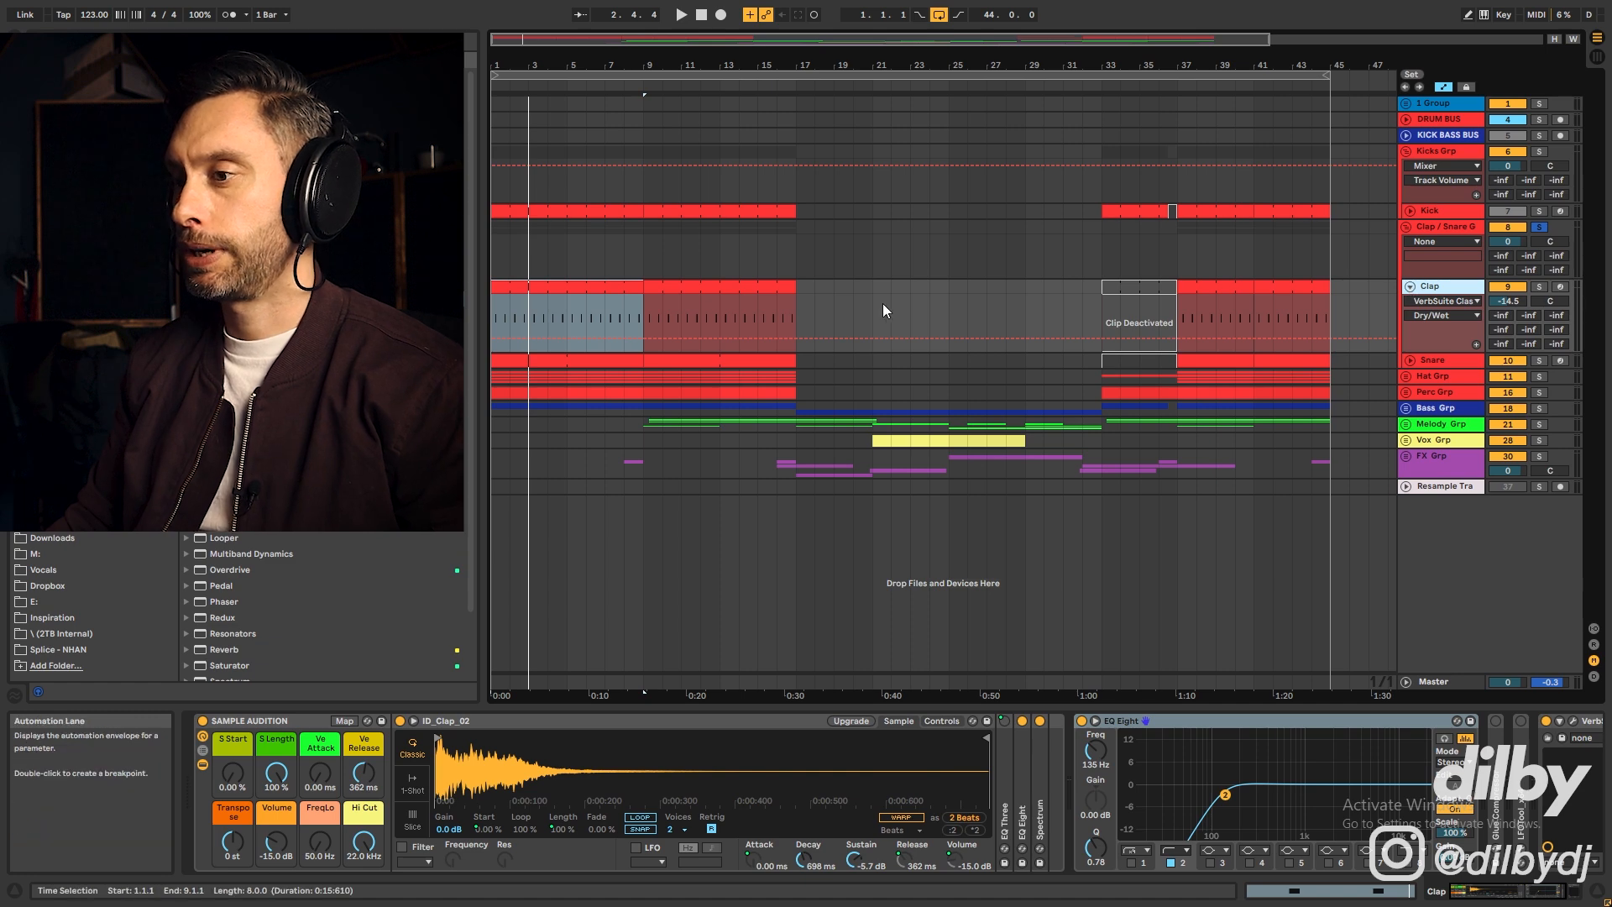
Inspect the VerbSuite Classics reverb on the Clap track and audition the clap with the soloed kick from bar 7
left_click(1541, 889)
left_click(1419, 721)
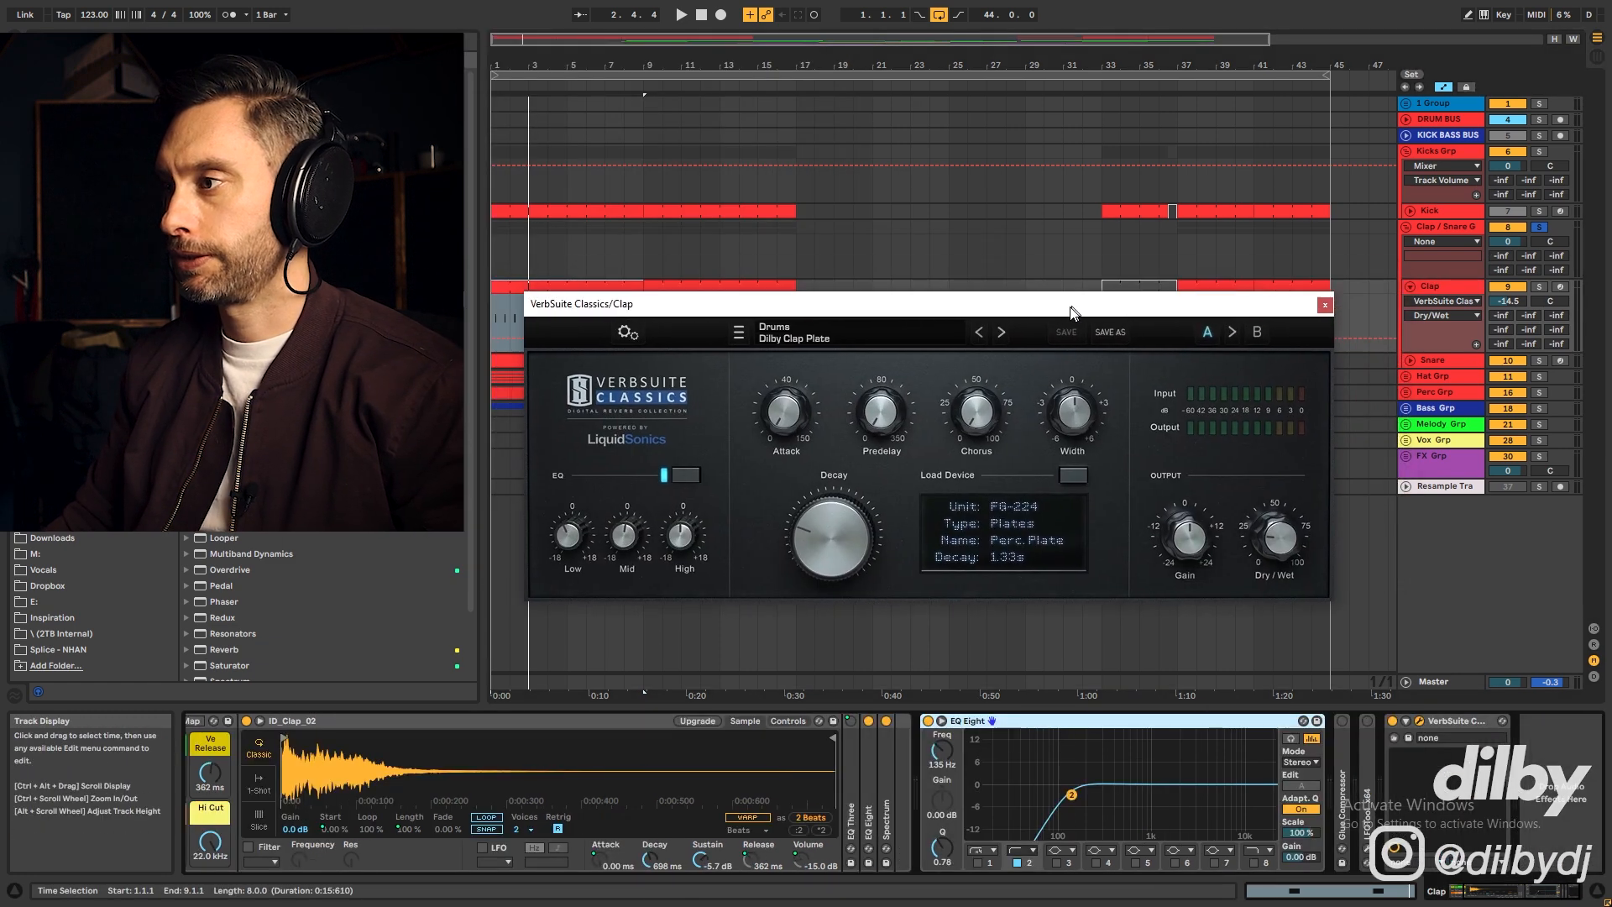
left_click(1324, 306)
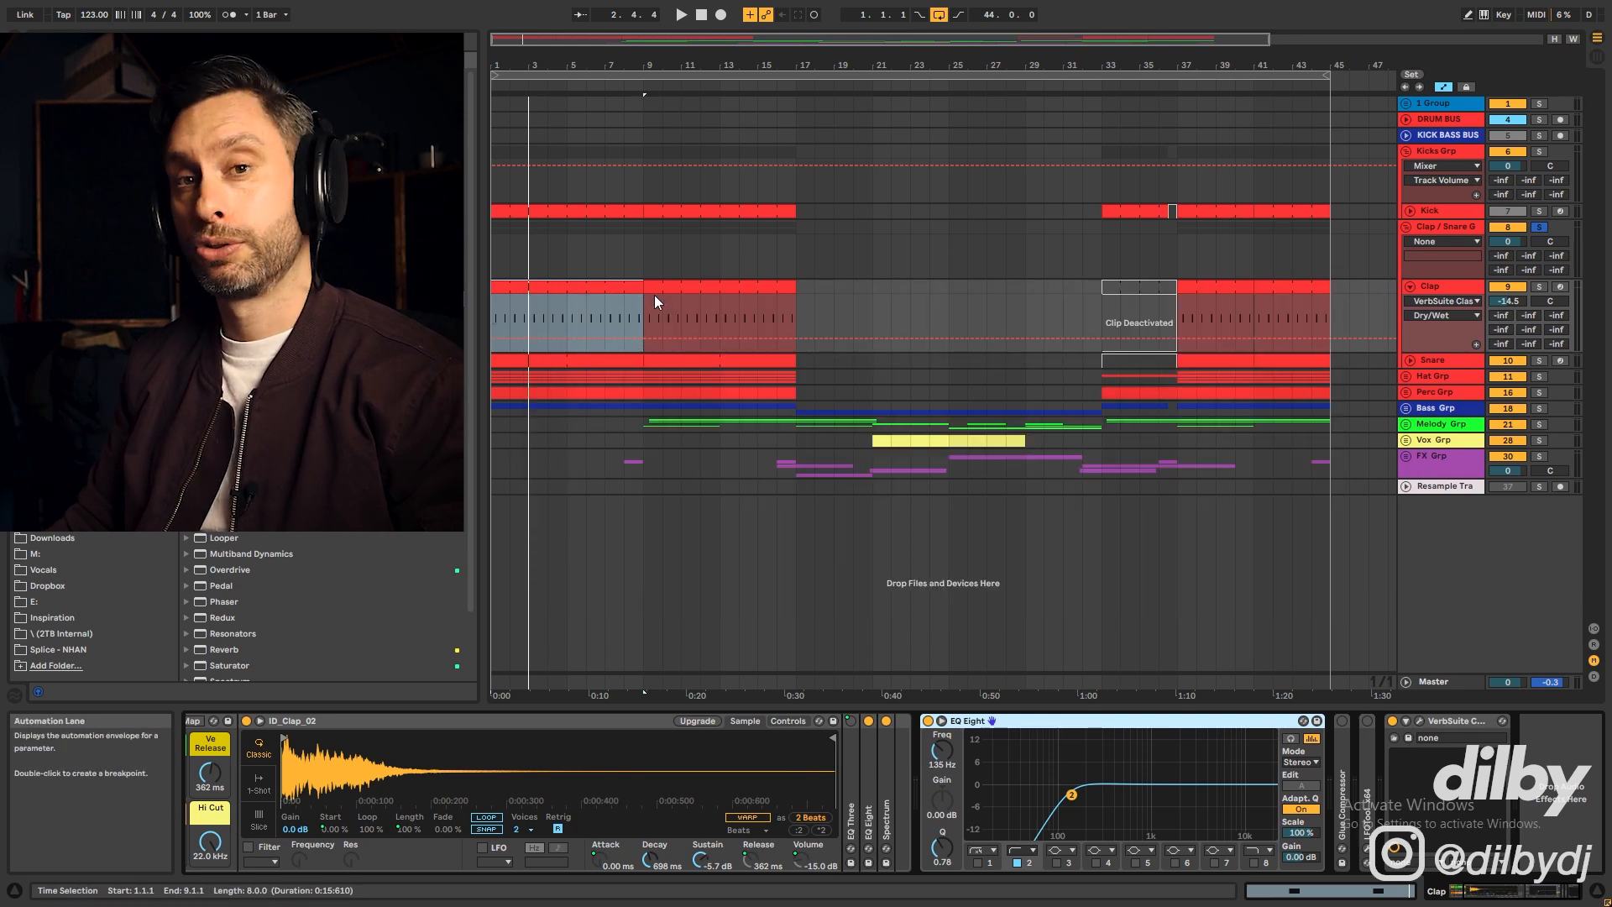
left_click_drag(605, 300, 622, 299)
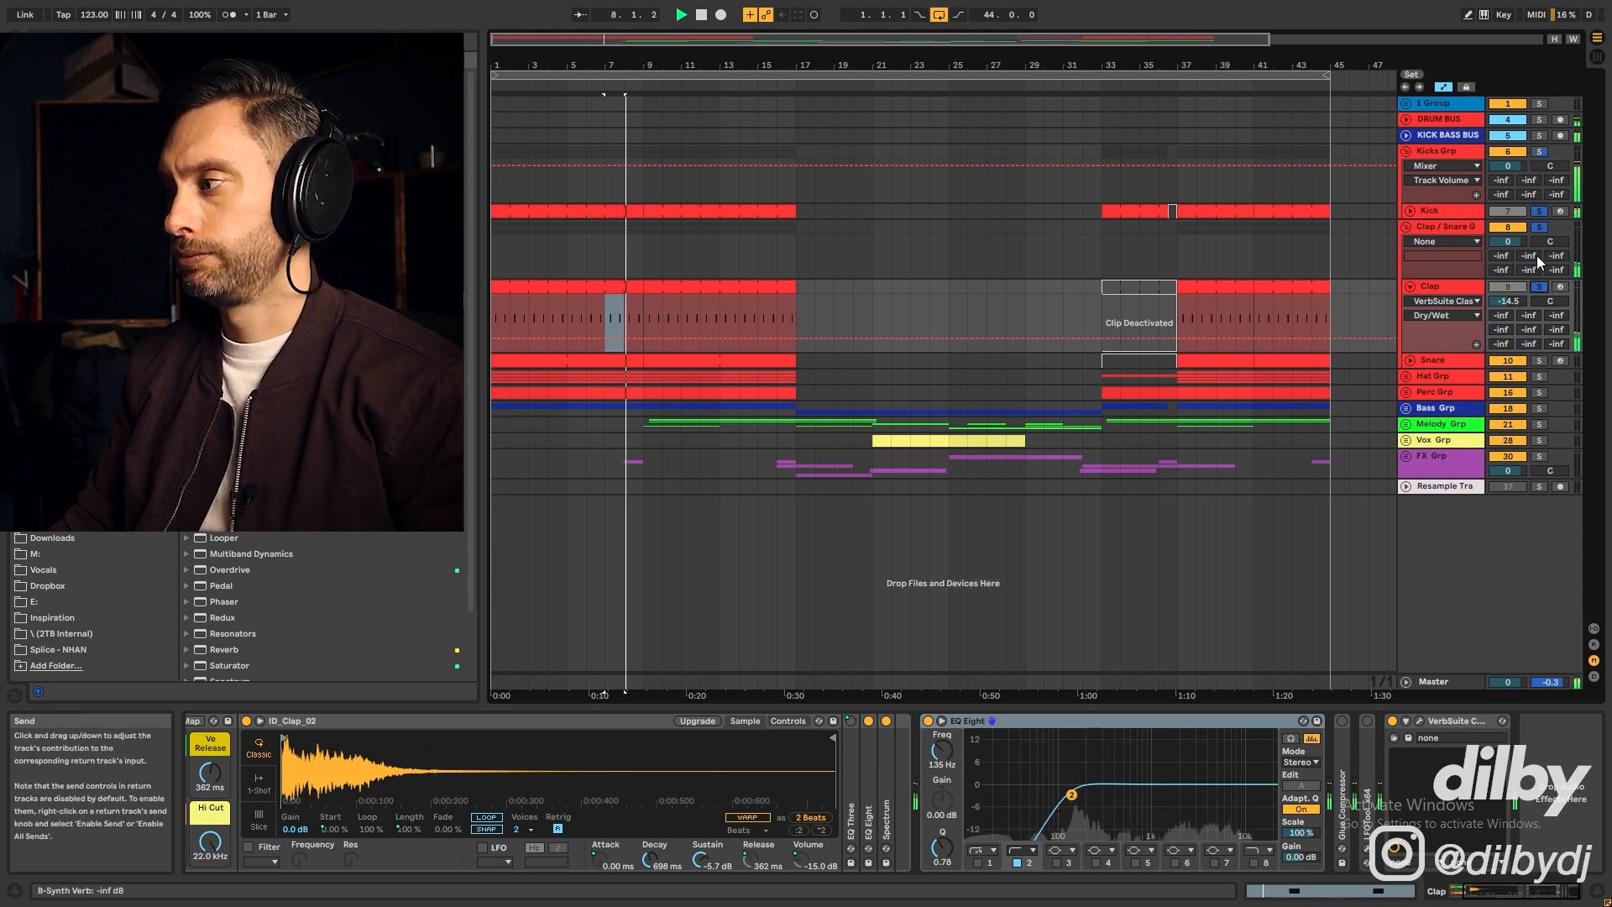
key("space")
Unfold the Snare track to show its pattern and audition it with the kick and clap from bar 4
left_click(1423, 359)
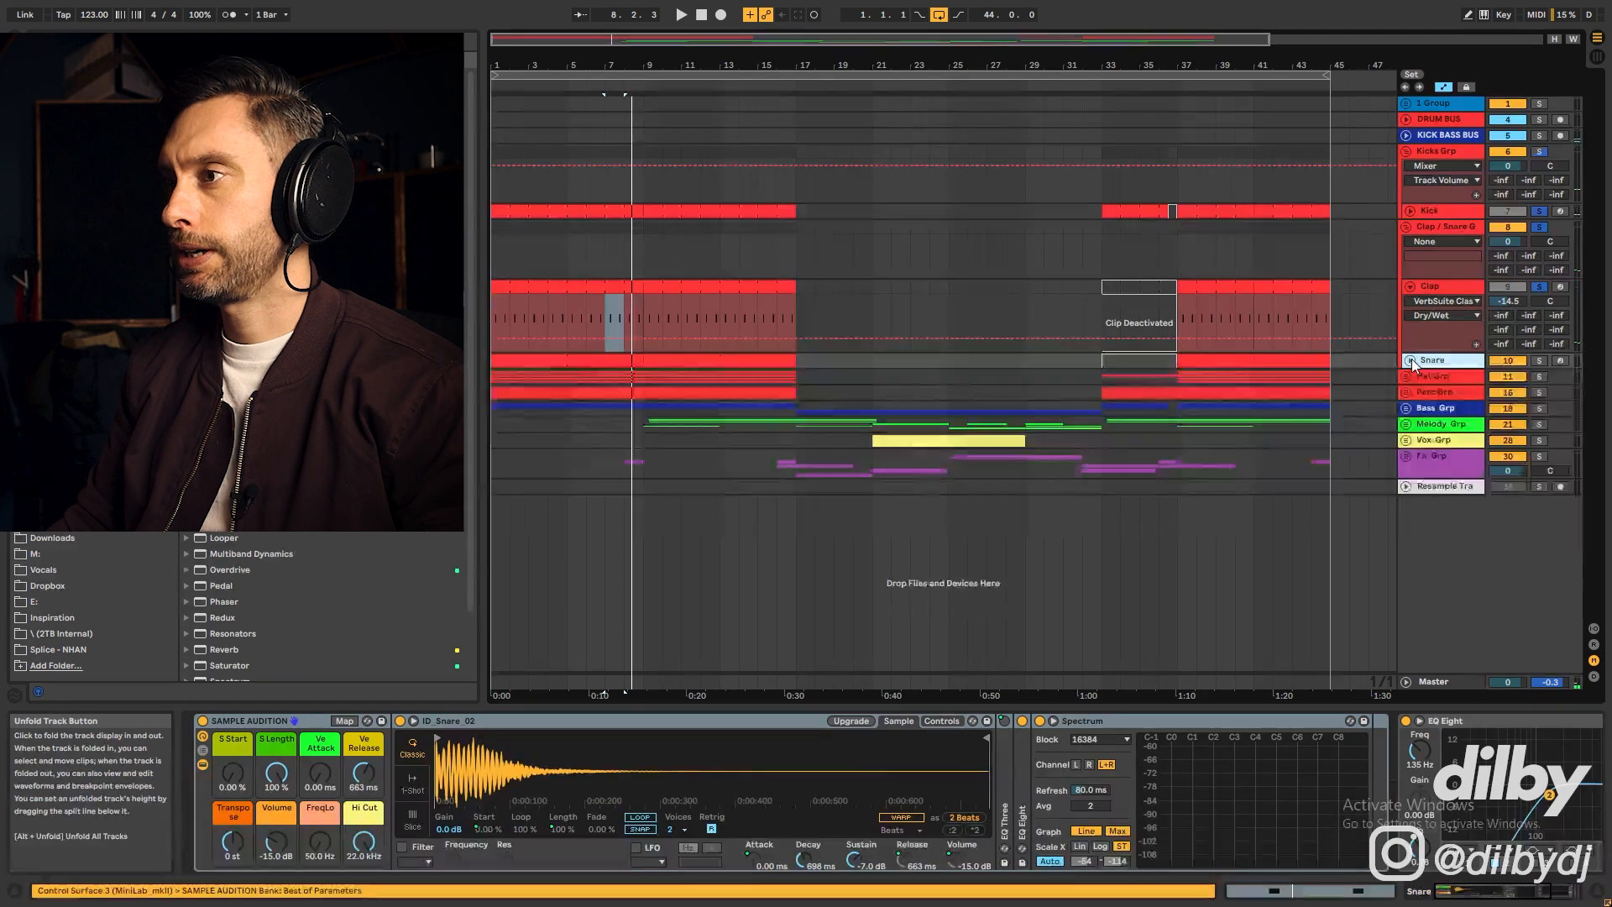
left_click(1411, 362)
left_click_drag(577, 41, 577, 92)
left_click(593, 407)
key("space")
left_click(1539, 361)
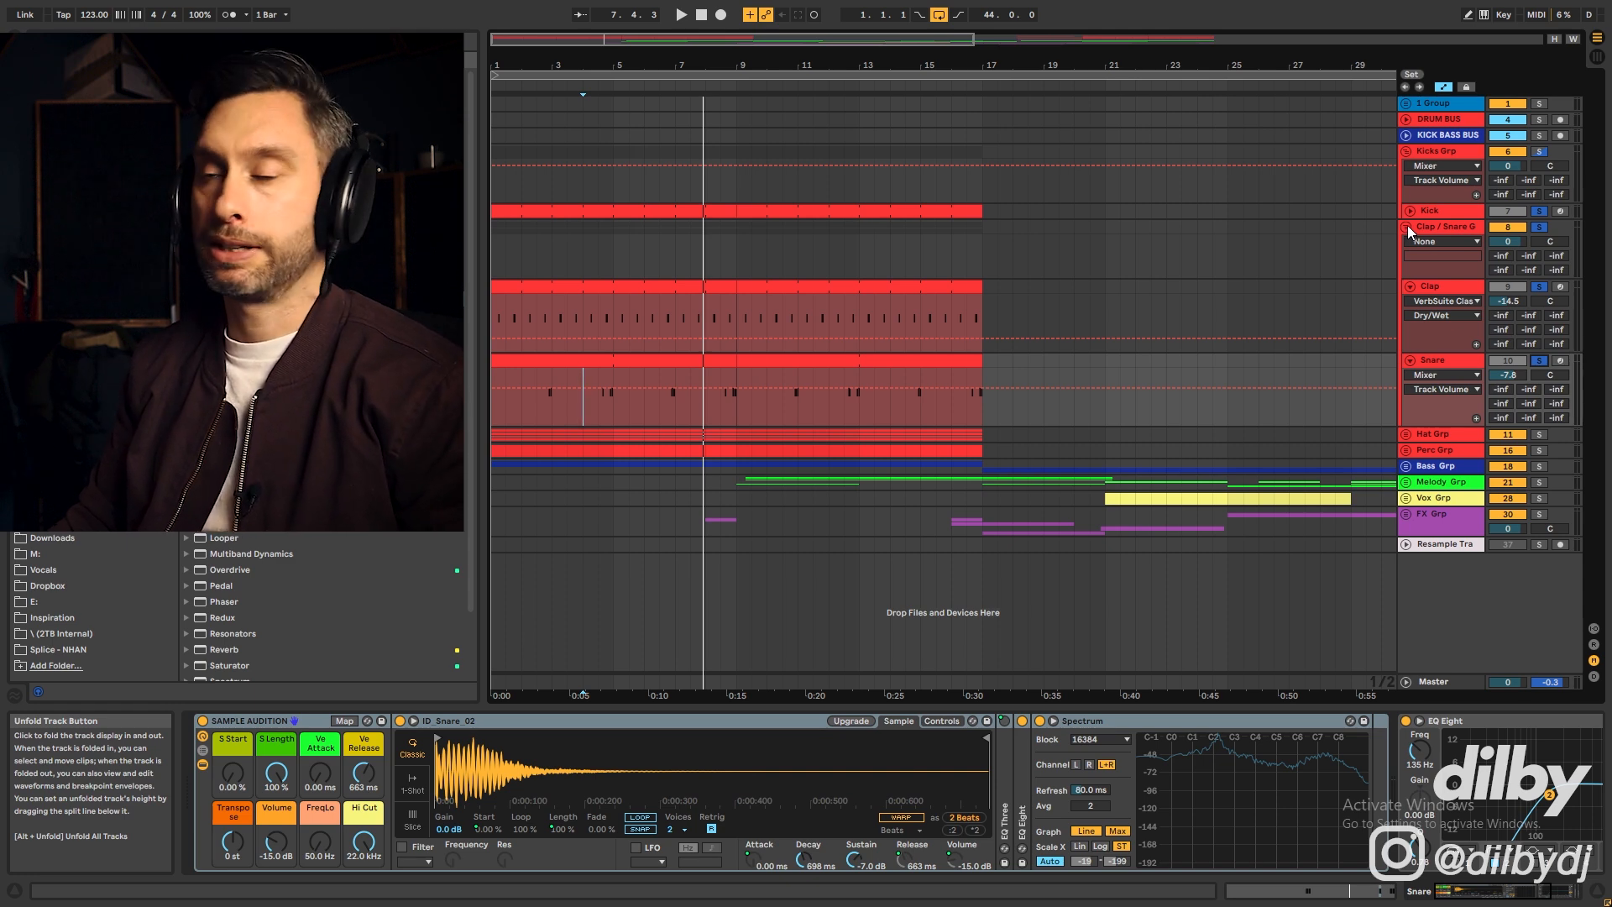
Solo the Open Hat track inside the unfolded Hat group and set its EQ Eight low cut to 599 Hz
left_click(1407, 225)
left_click(1408, 242)
left_click(1435, 299)
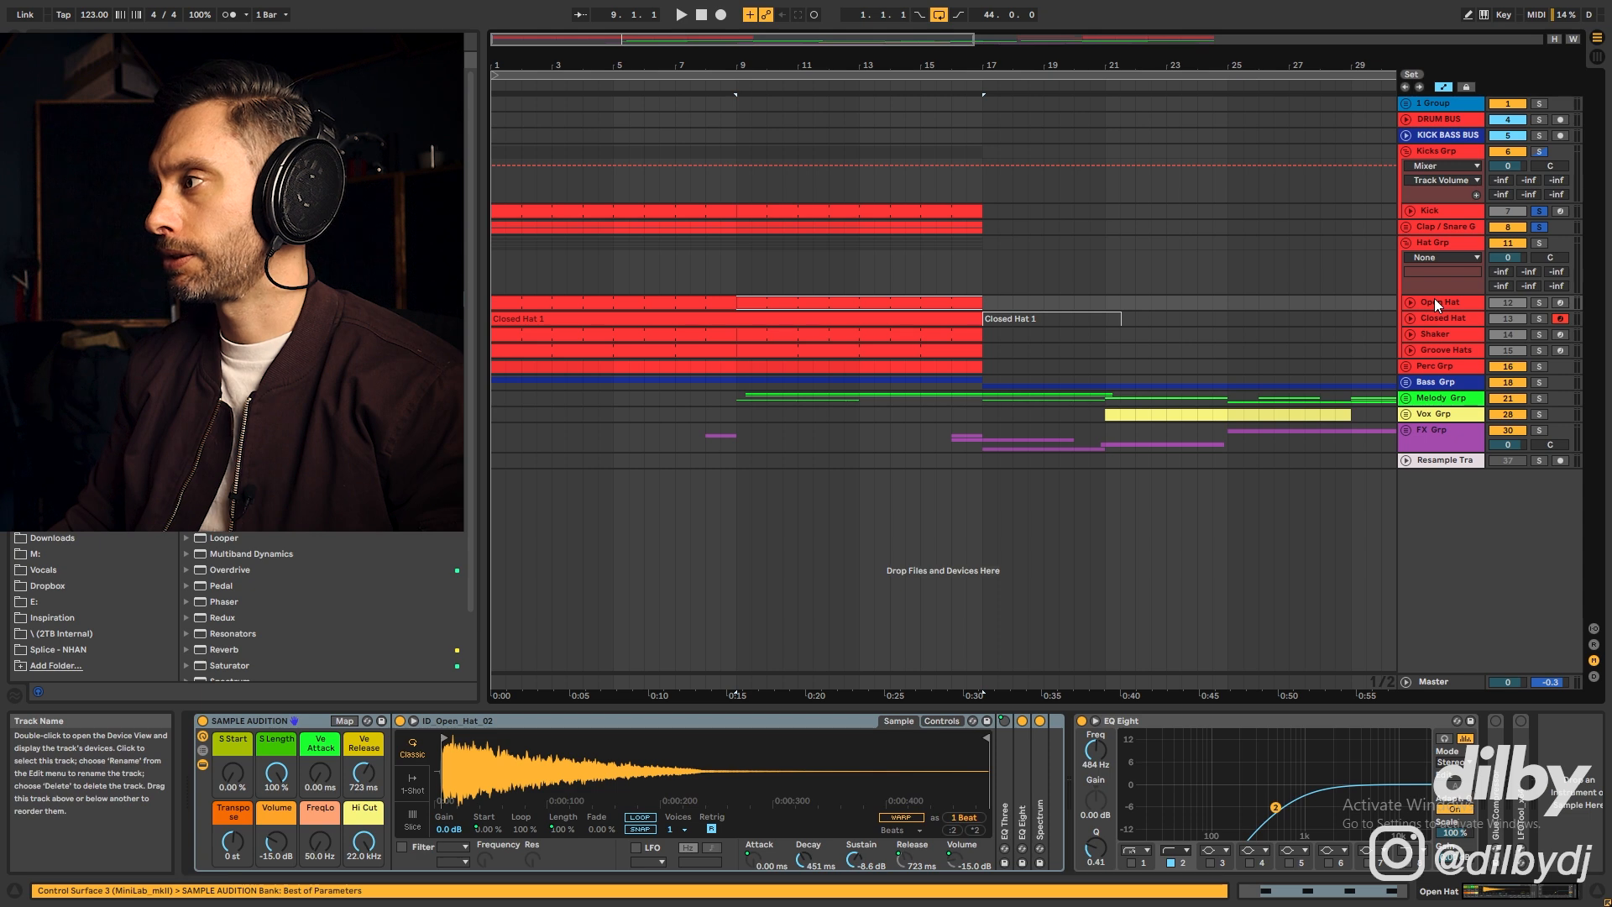
left_click(796, 300)
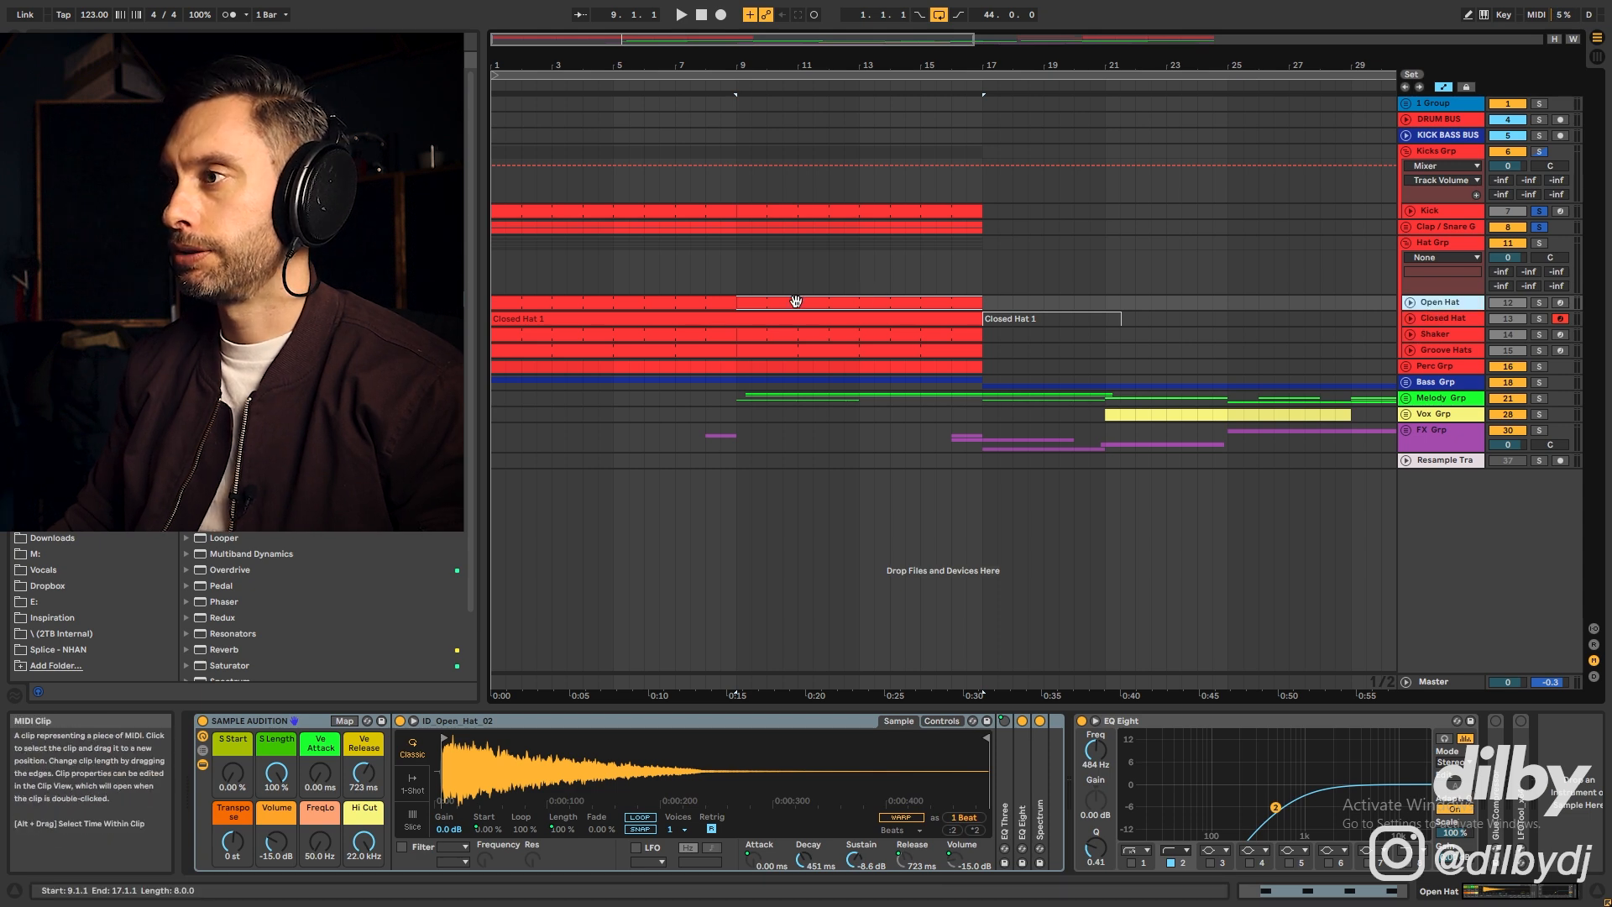
left_click(1542, 304)
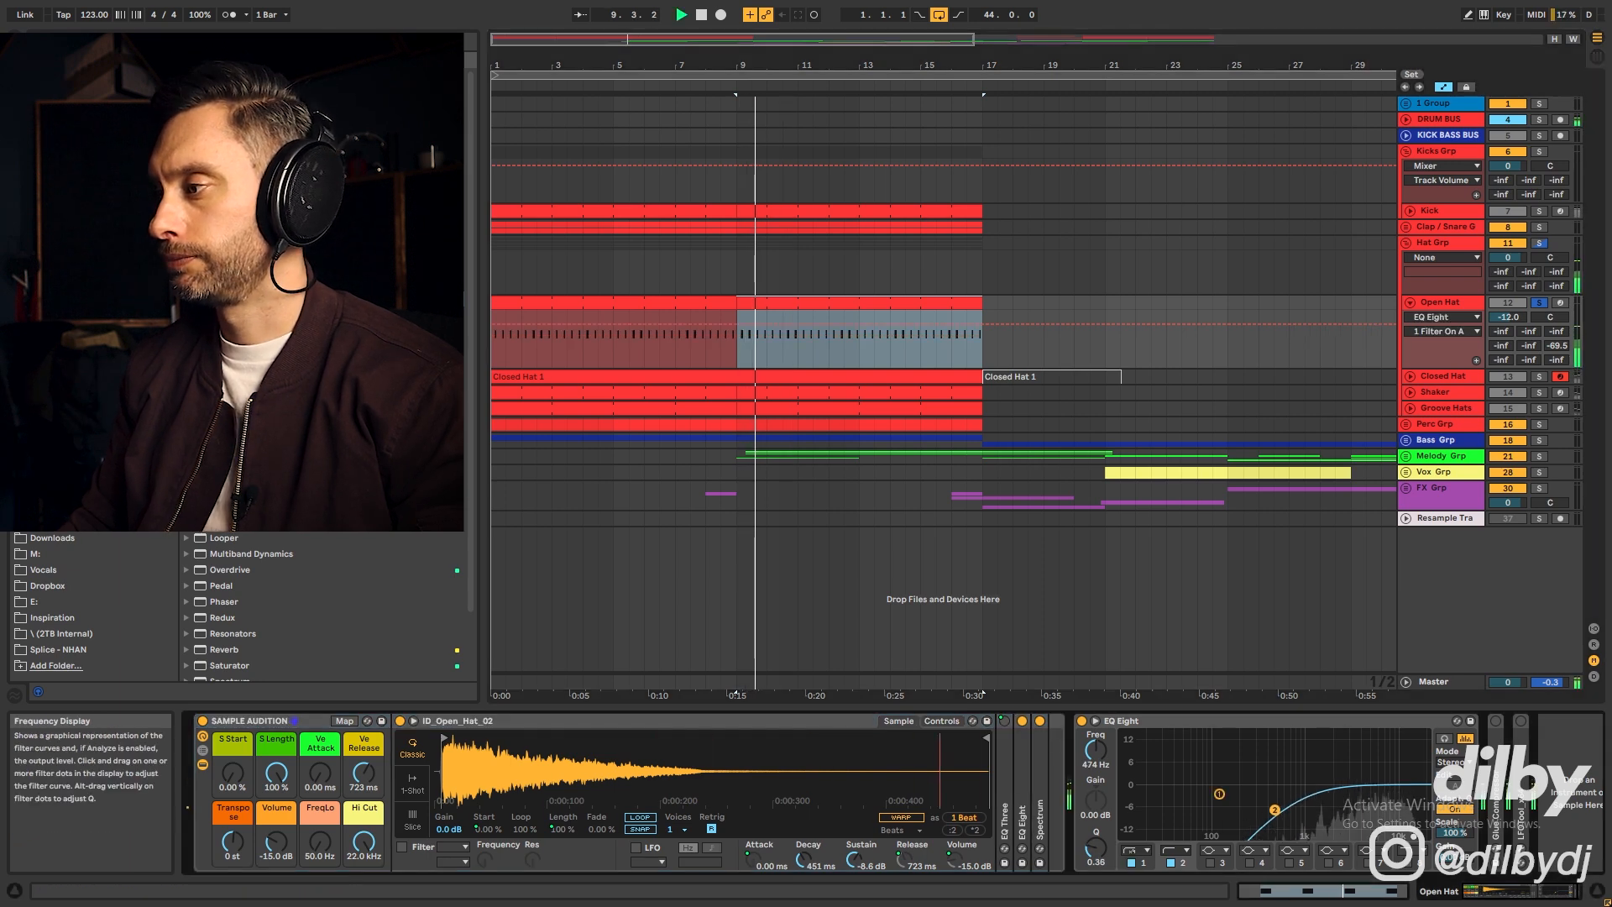
left_click_drag(1275, 814, 1284, 813)
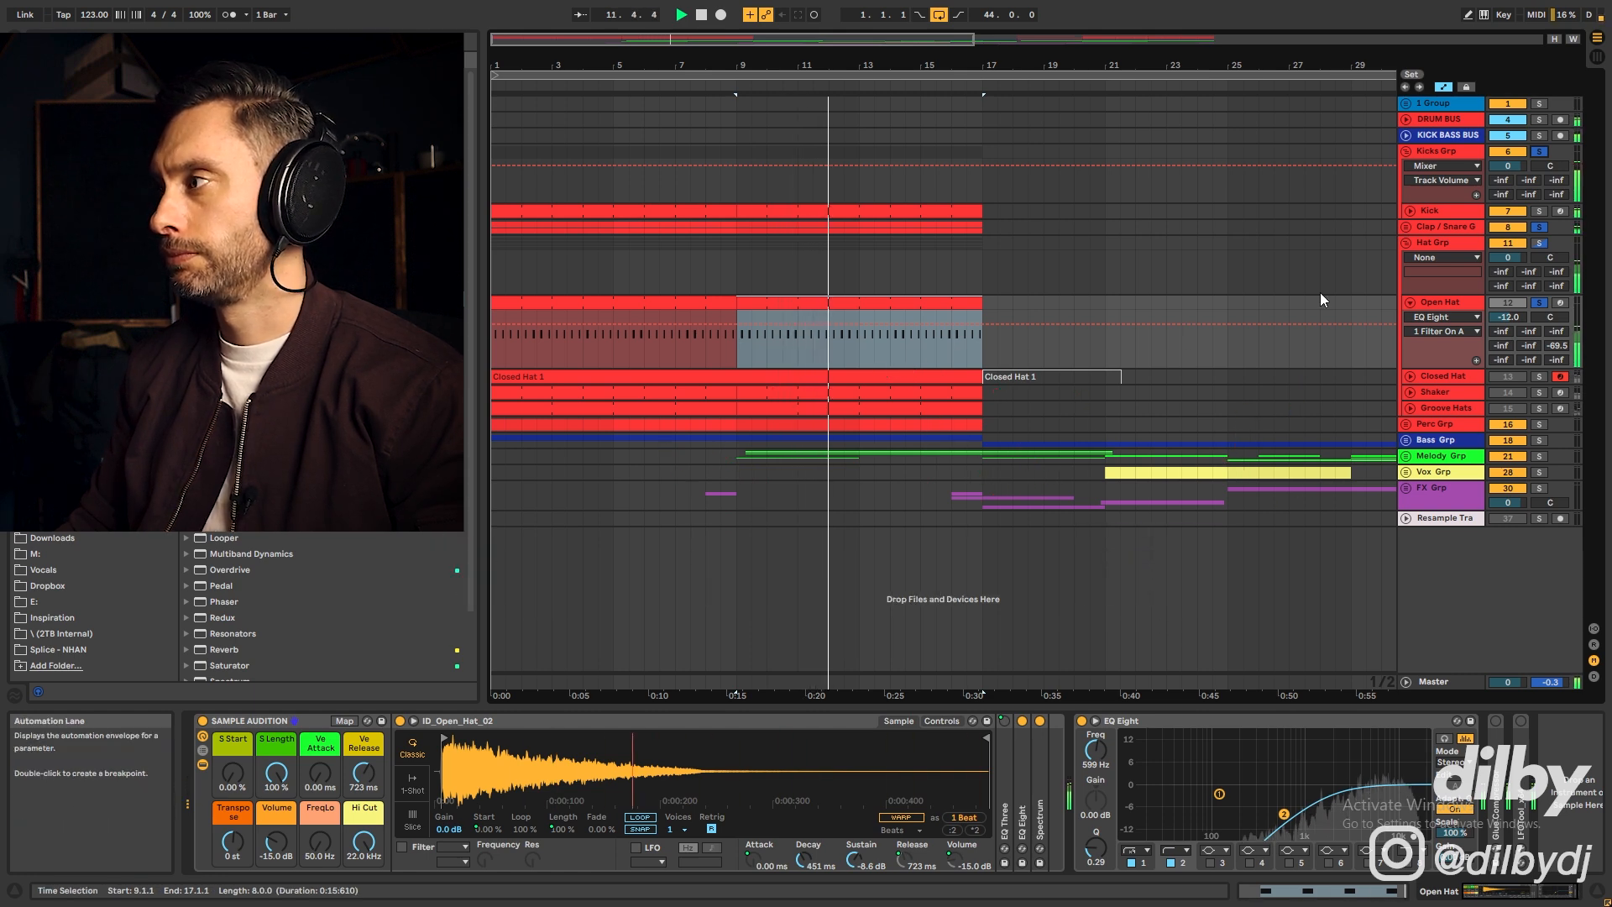
Lower the Snare track's volume to -10.8 dB, audition it with the kick, clap and open hat, and fold the Clap / Snare group
left_click(1408, 229)
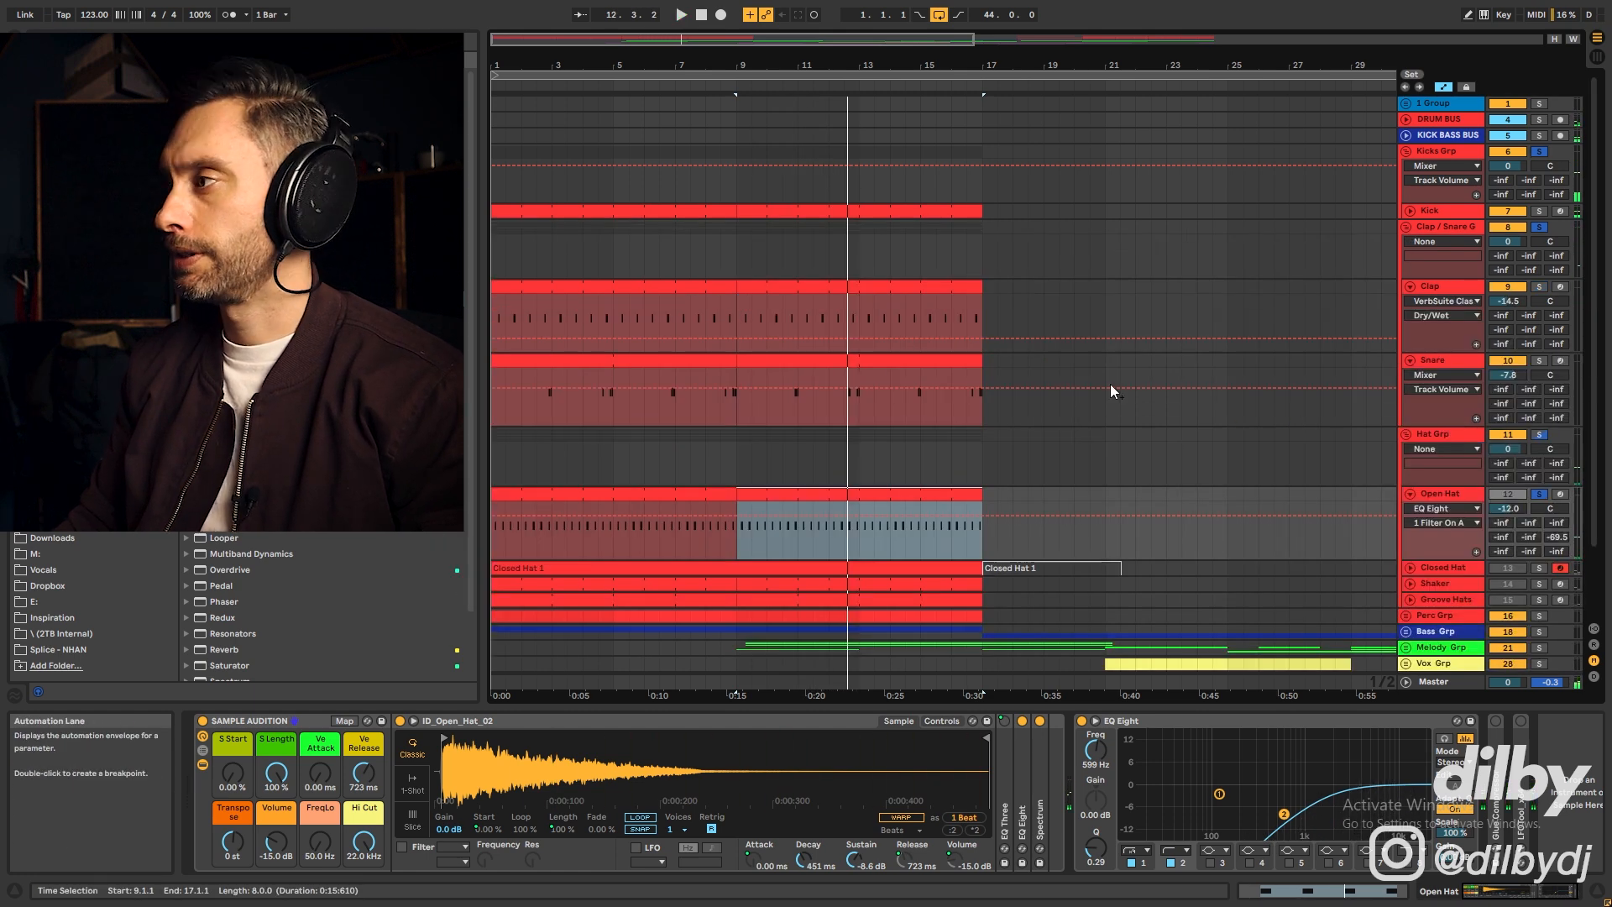
left_click_drag(1508, 375, 1508, 383)
key("space")
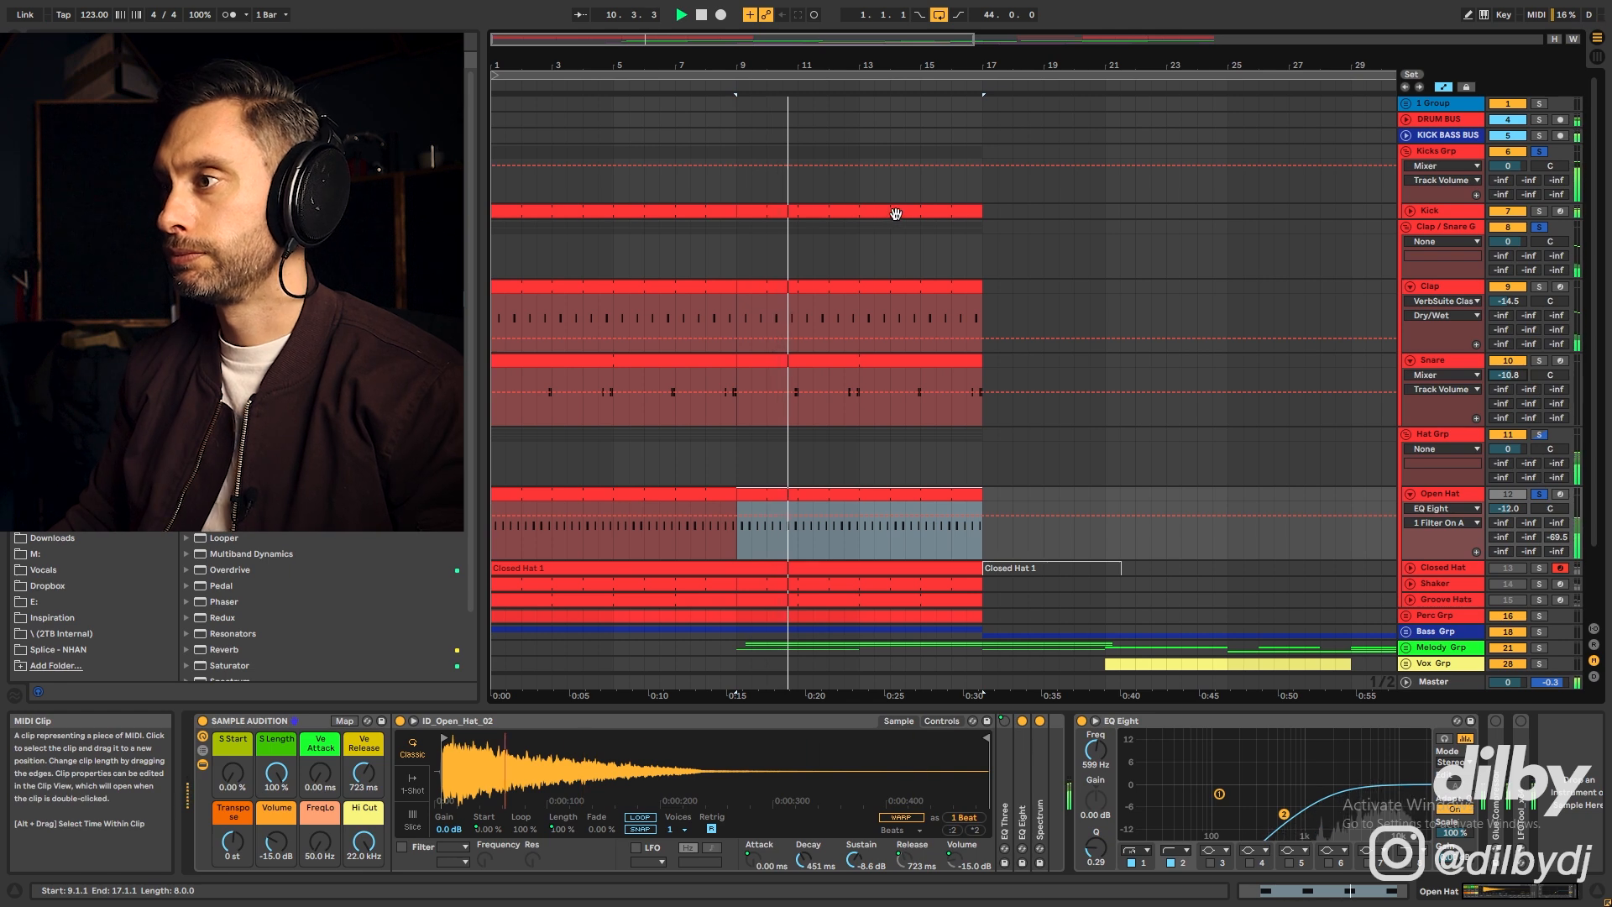
key("space")
left_click(1407, 227)
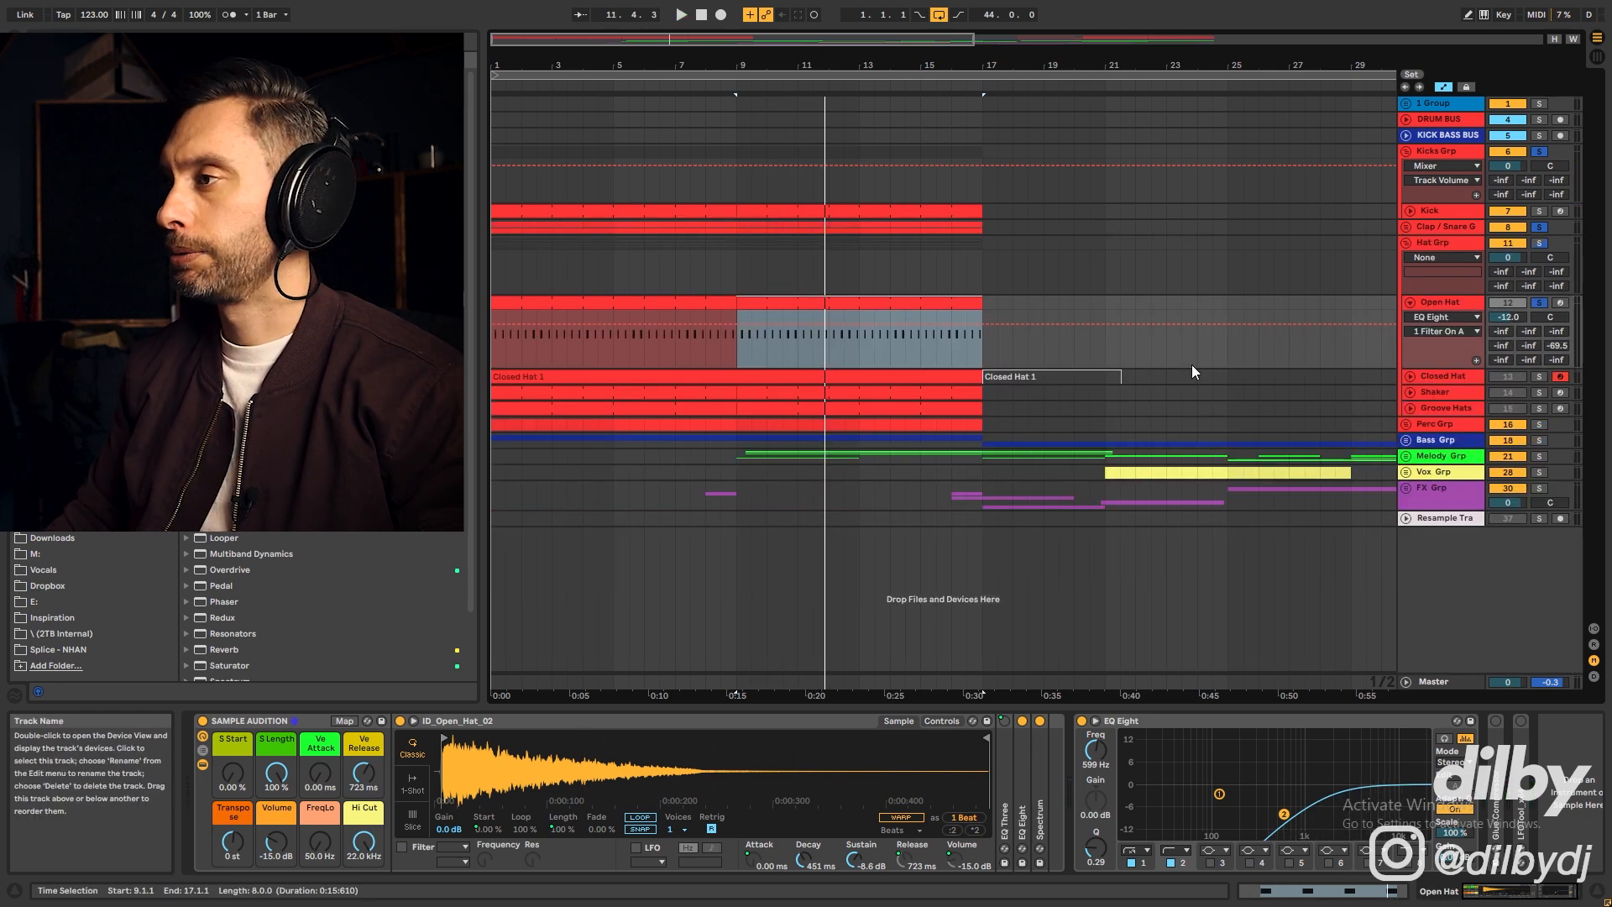
Solo and unfold the Closed Hat track and examine the notes and velocities of its bar 1 clip up close
left_click(874, 375)
key("u")
left_click(1470, 376)
left_click(1539, 376)
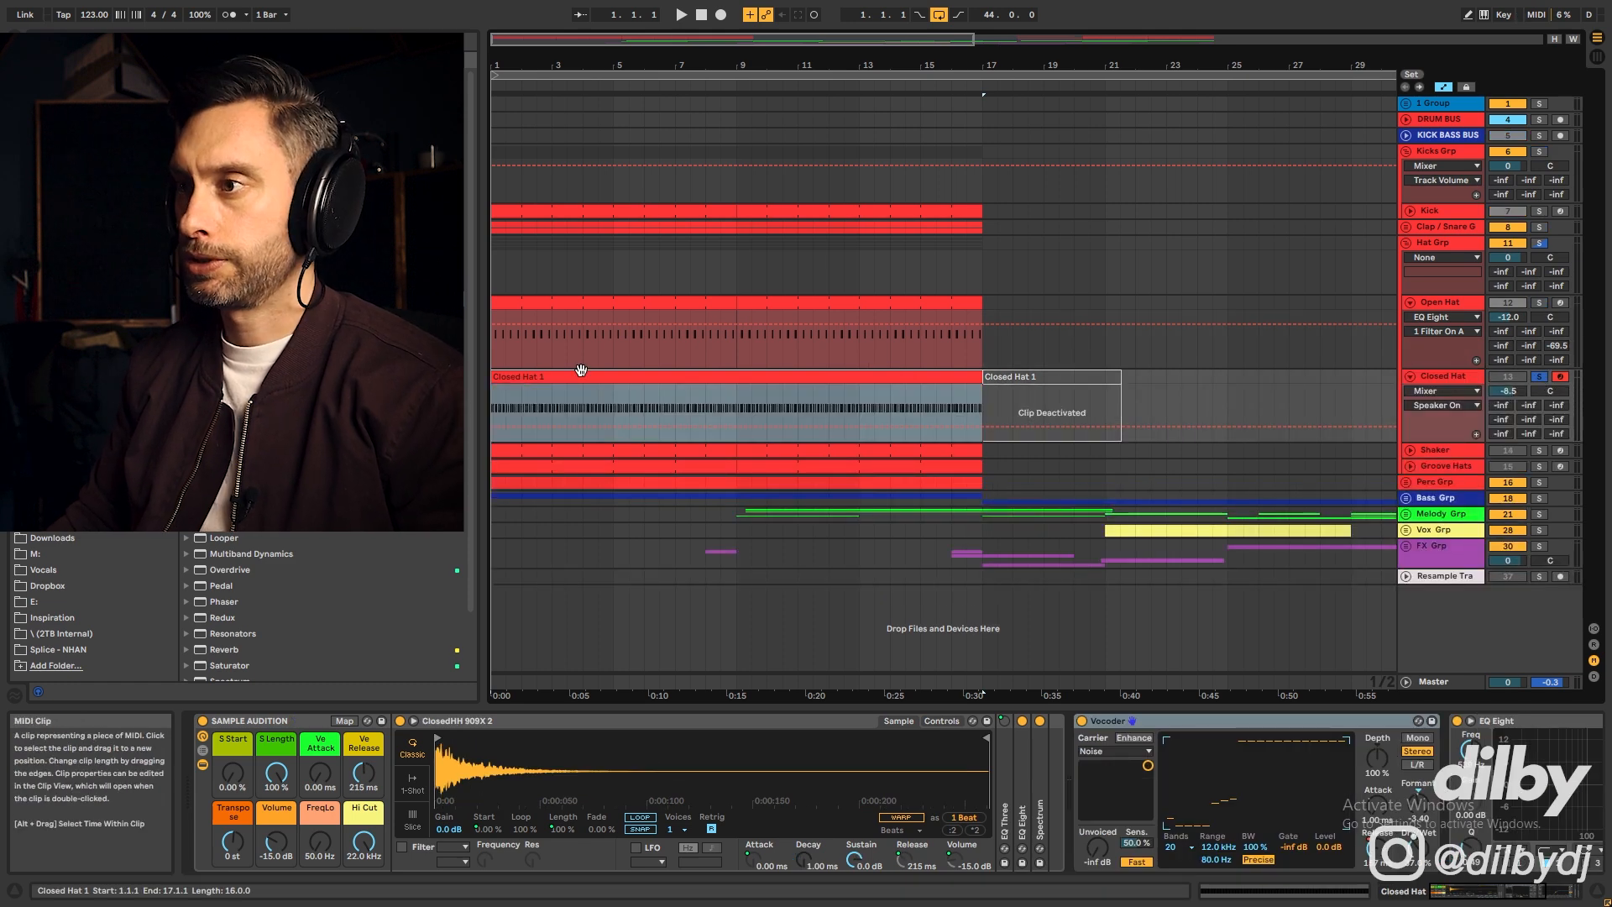
double_click(593, 376)
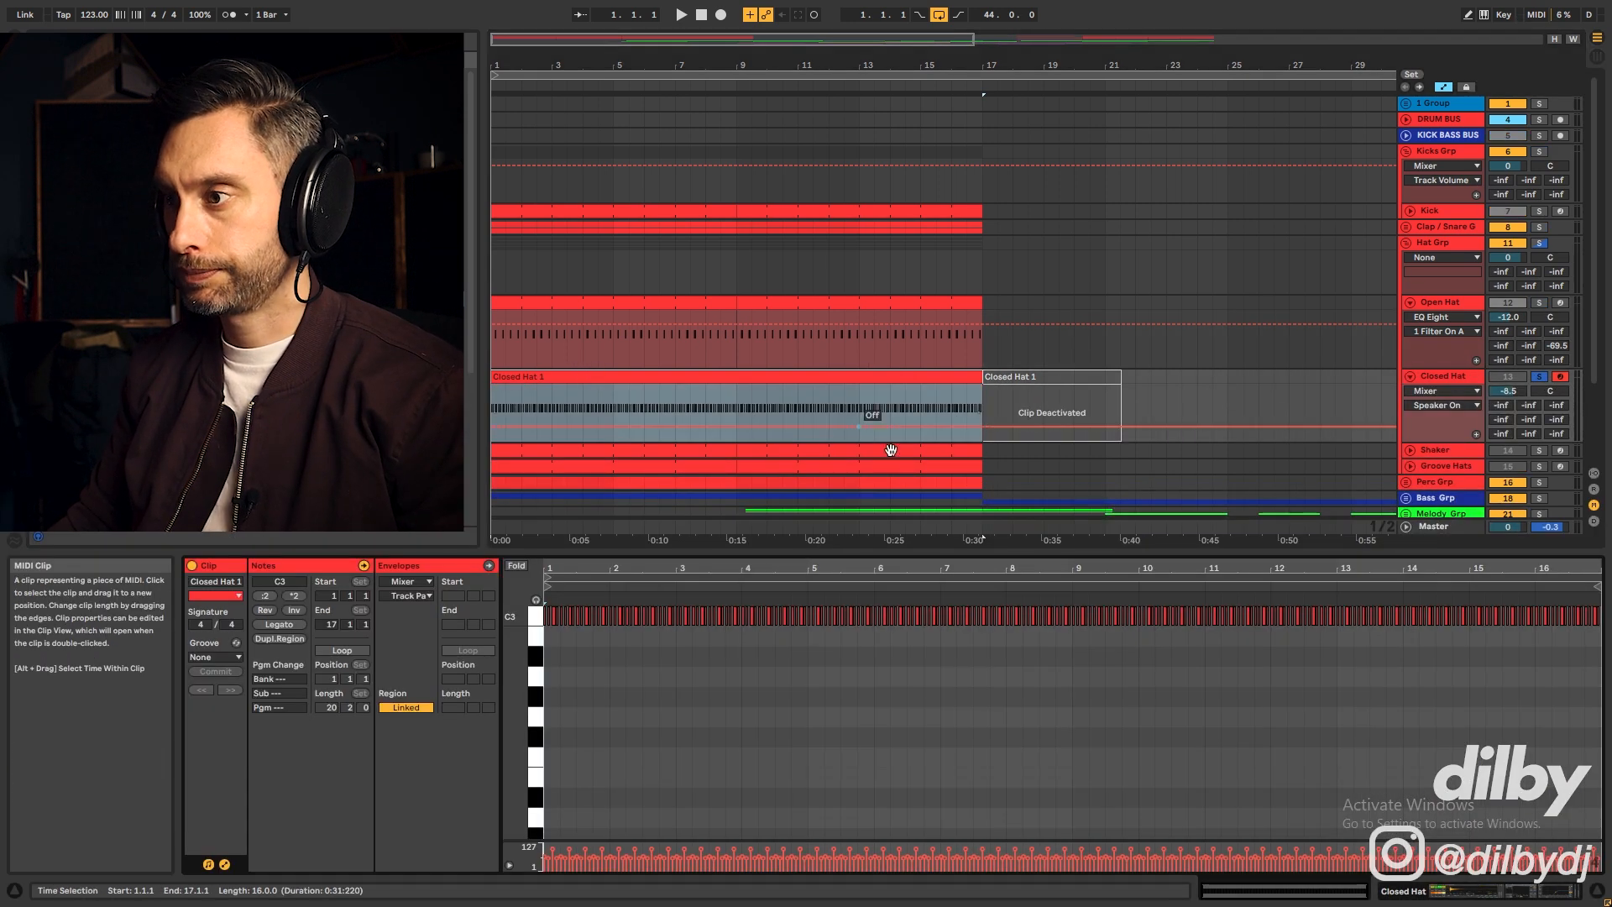
left_click_drag(587, 569, 573, 653)
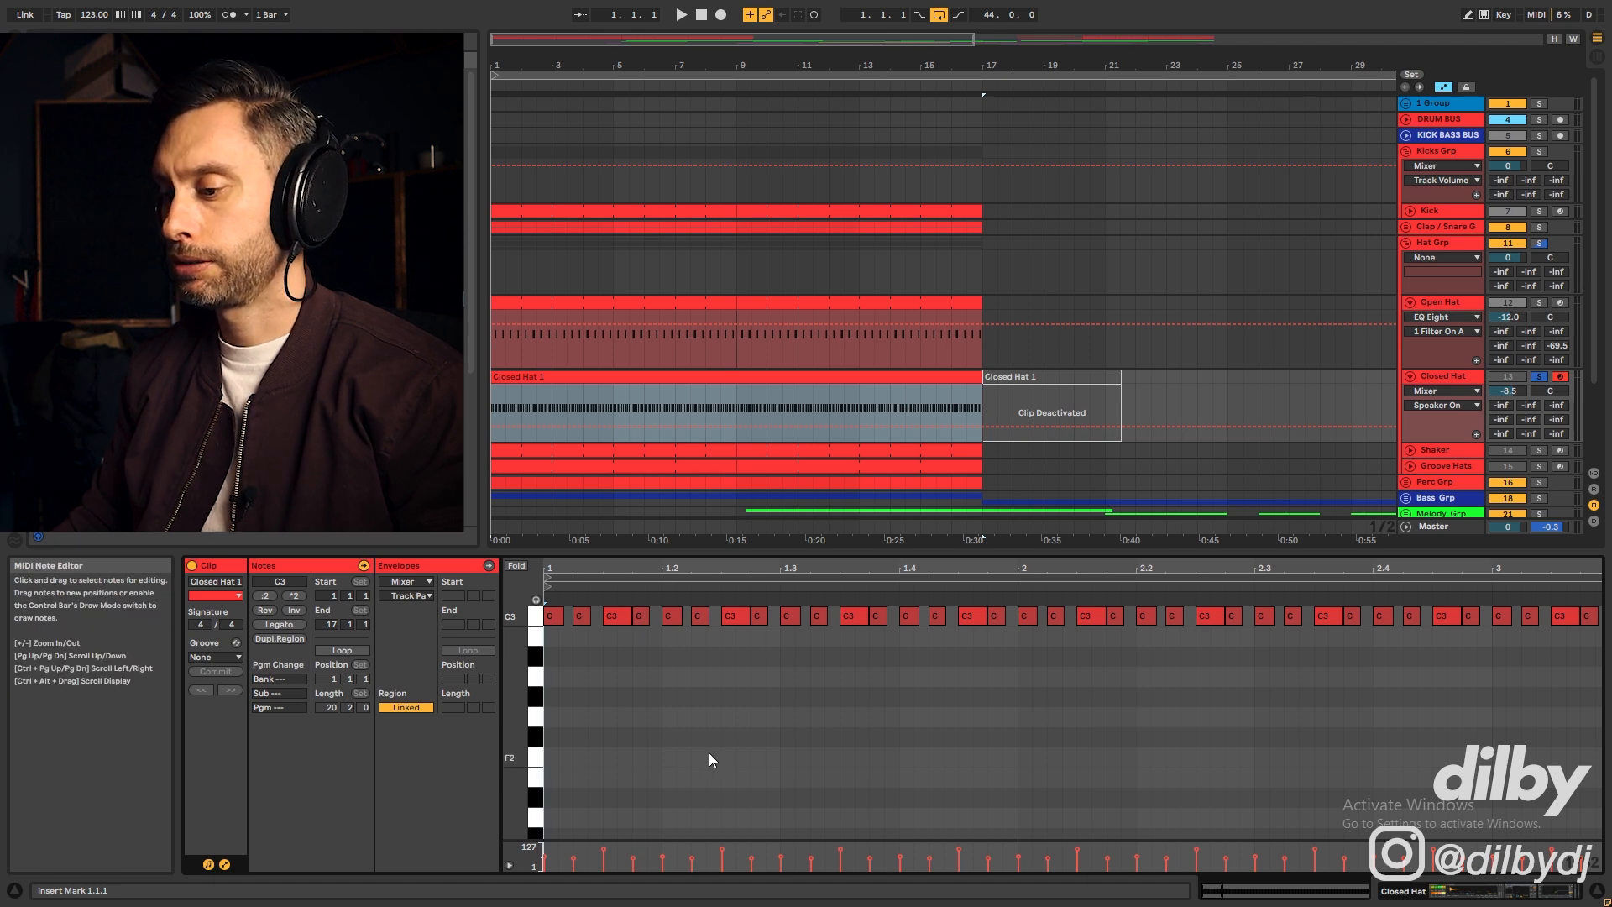
Inspect the Vocoder and EQ Eight in the Closed Hat track's device chain
key("shift+Tab")
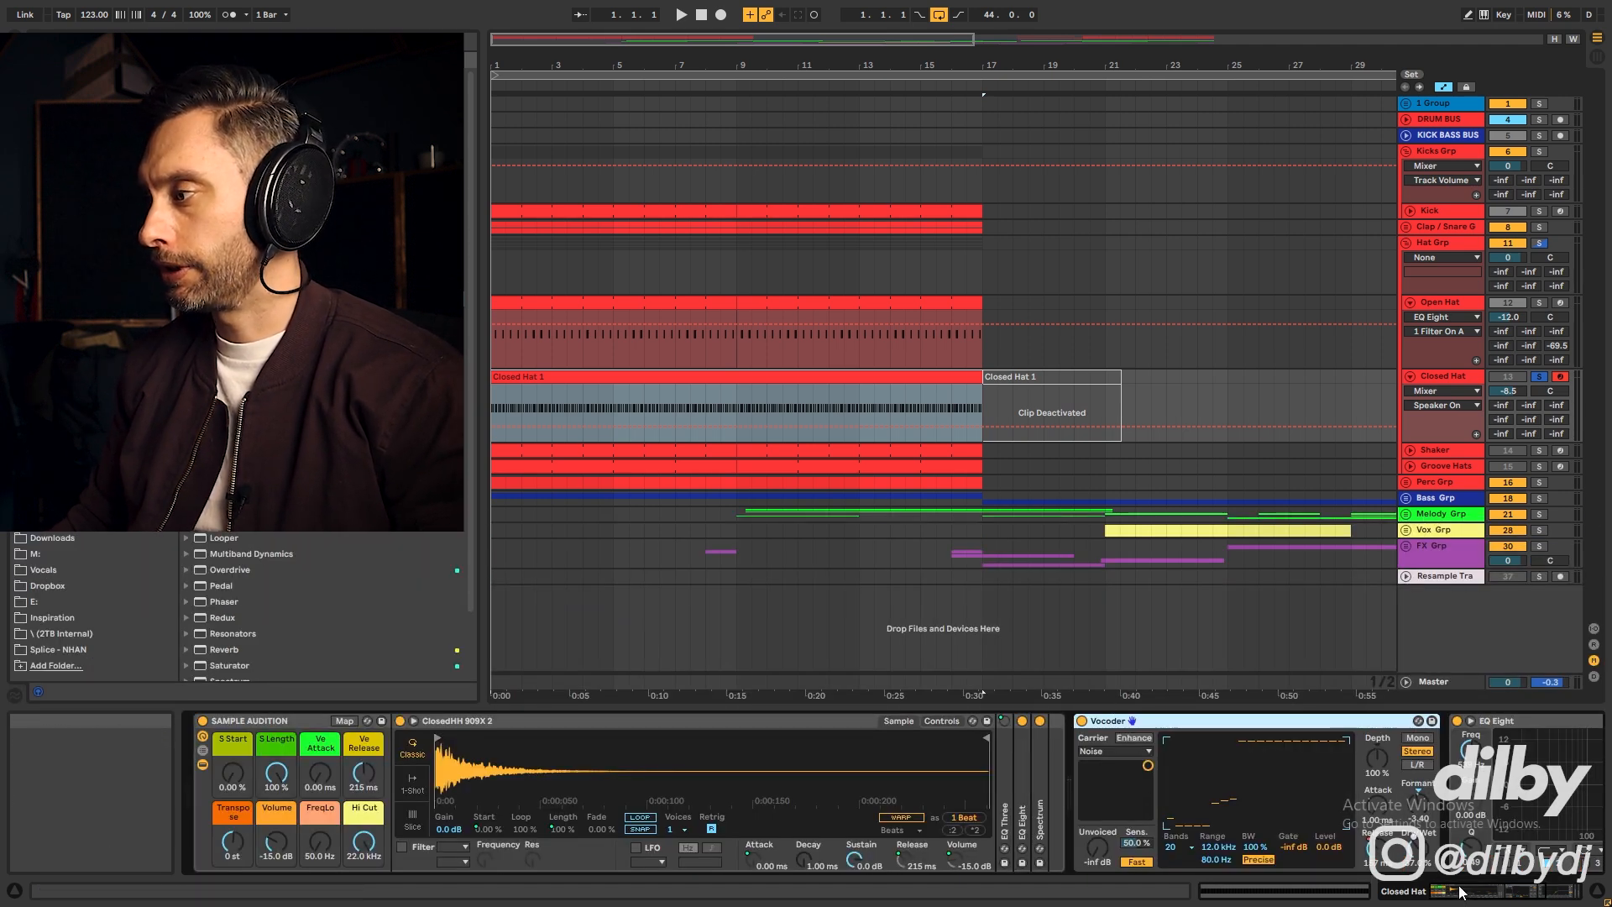
scroll(1327, 857, "right", 3)
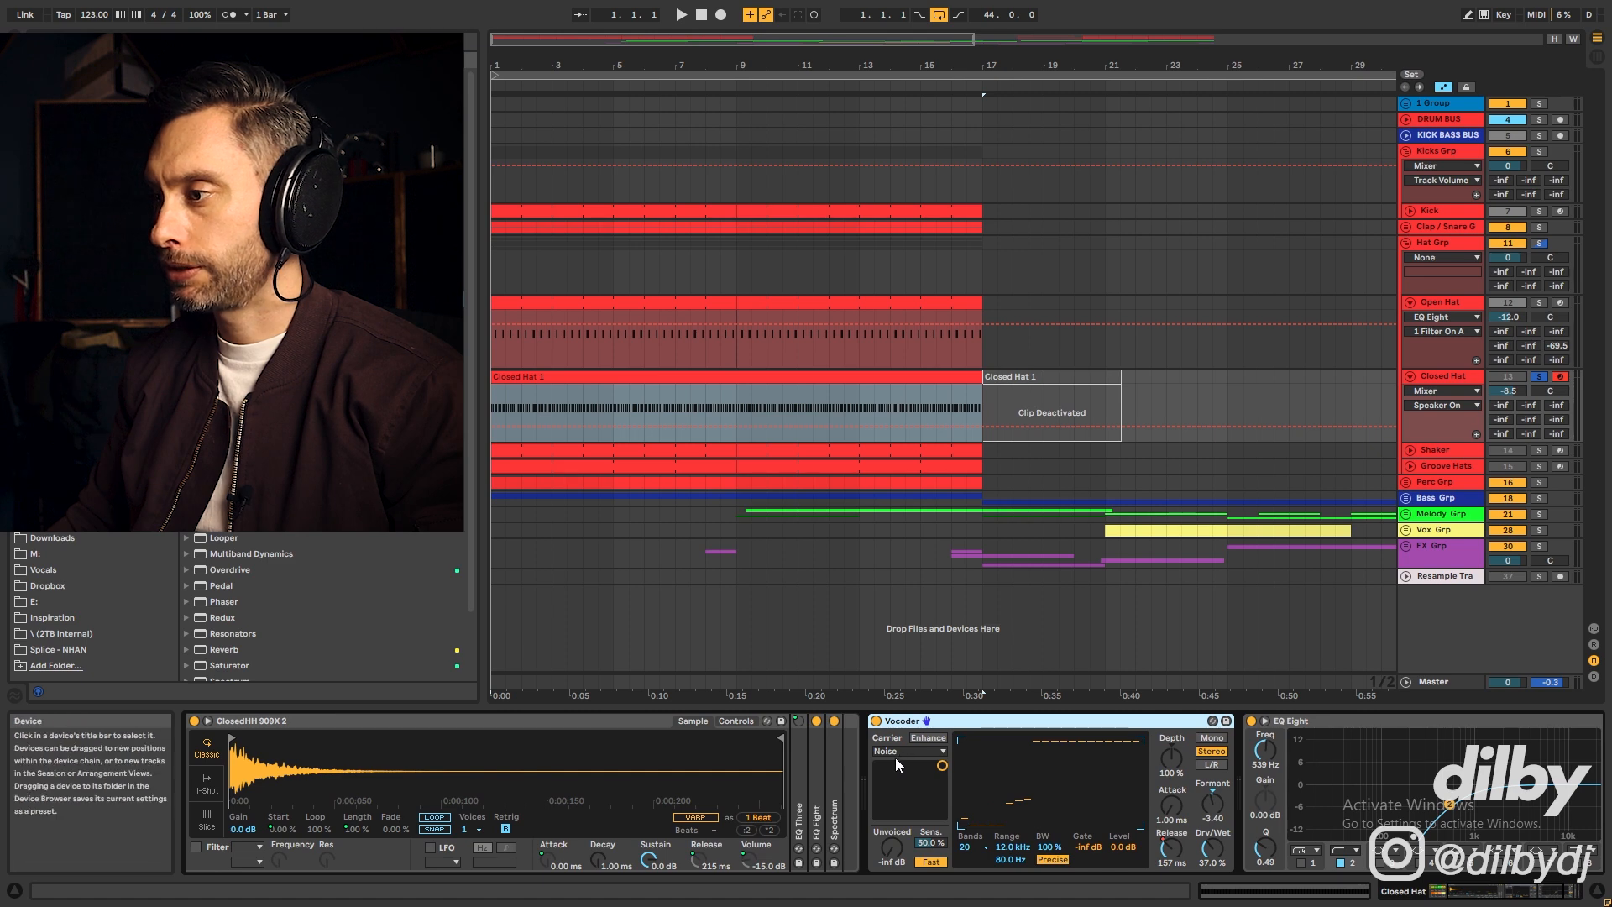
scroll(1341, 804, "right", 2)
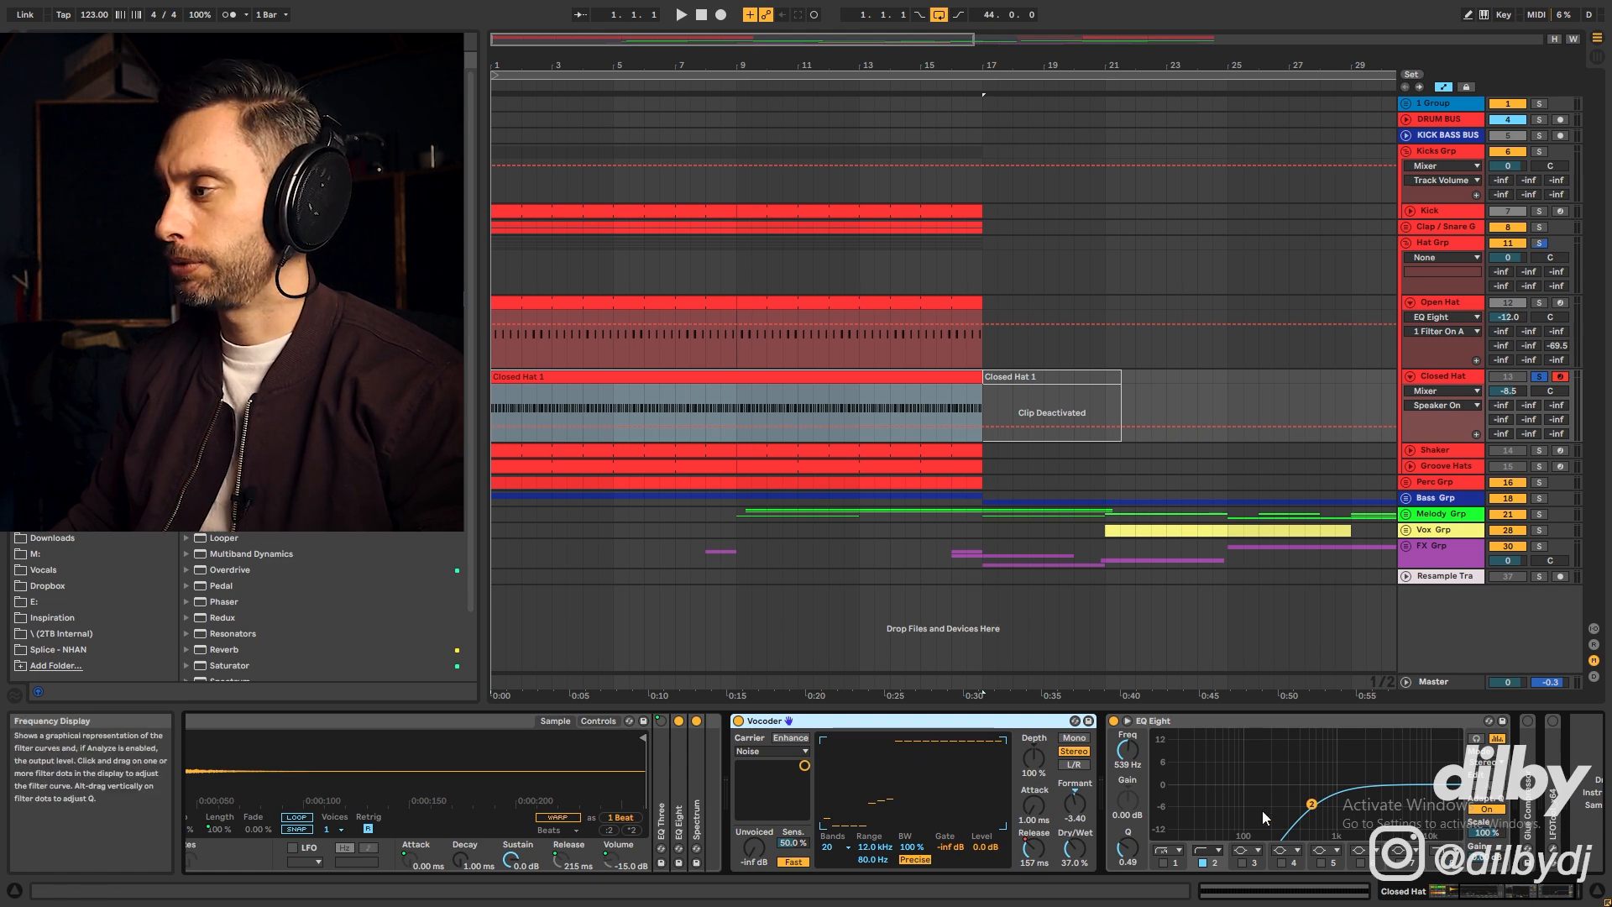
Audition the soloed closed hat from bar 1 with the Vocoder's Release Time automation displayed on its track
left_click(750, 397)
key("space")
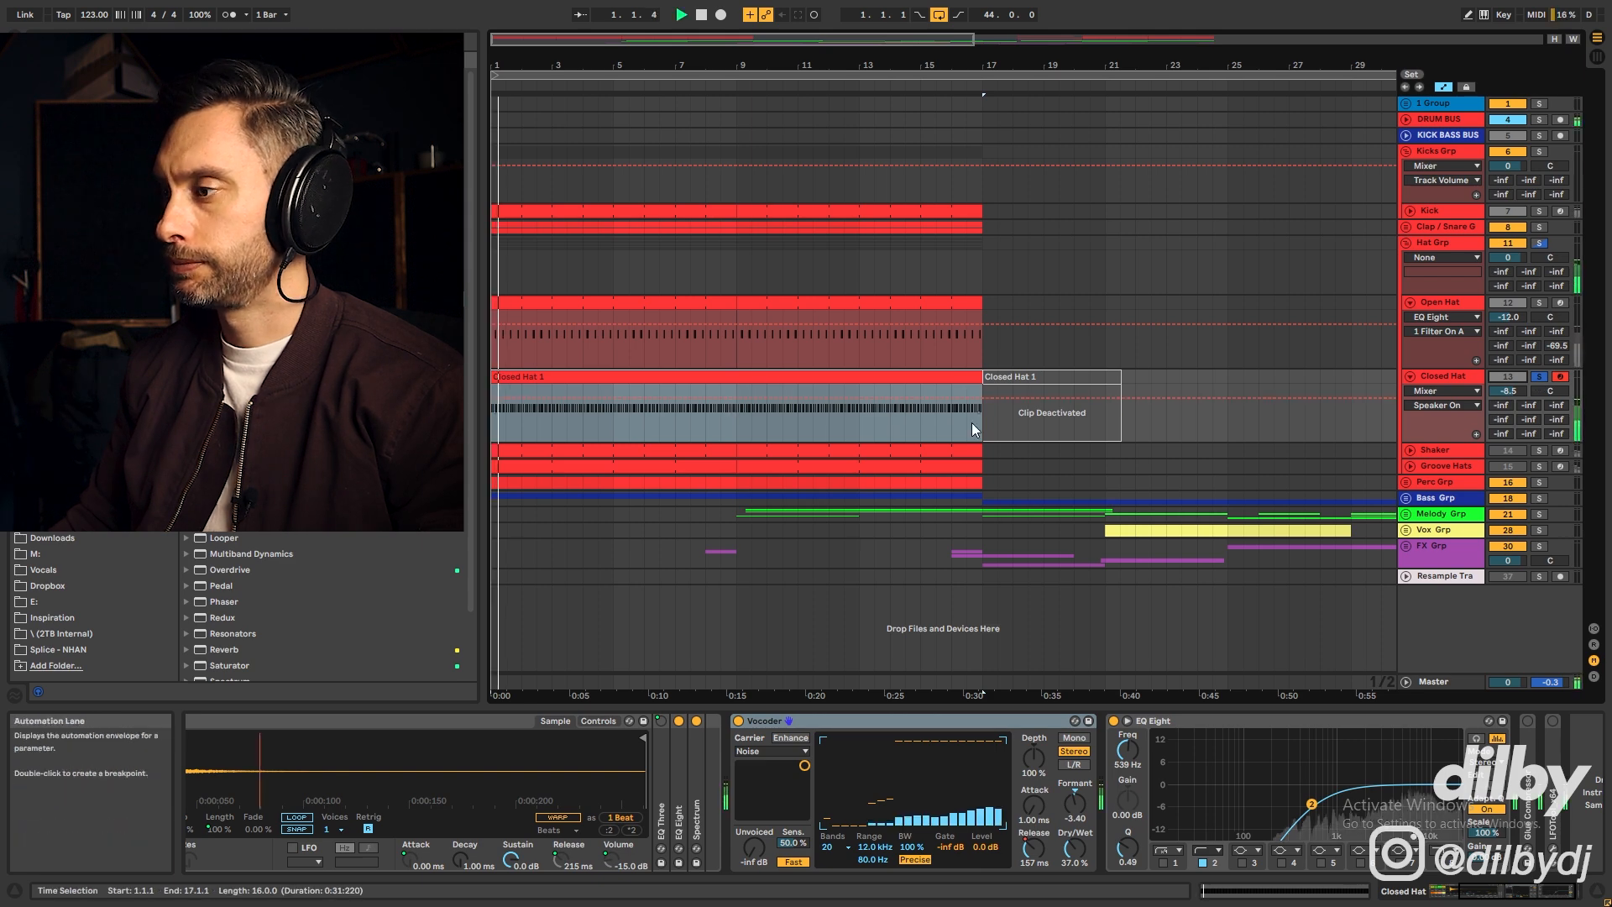
left_click(1035, 857)
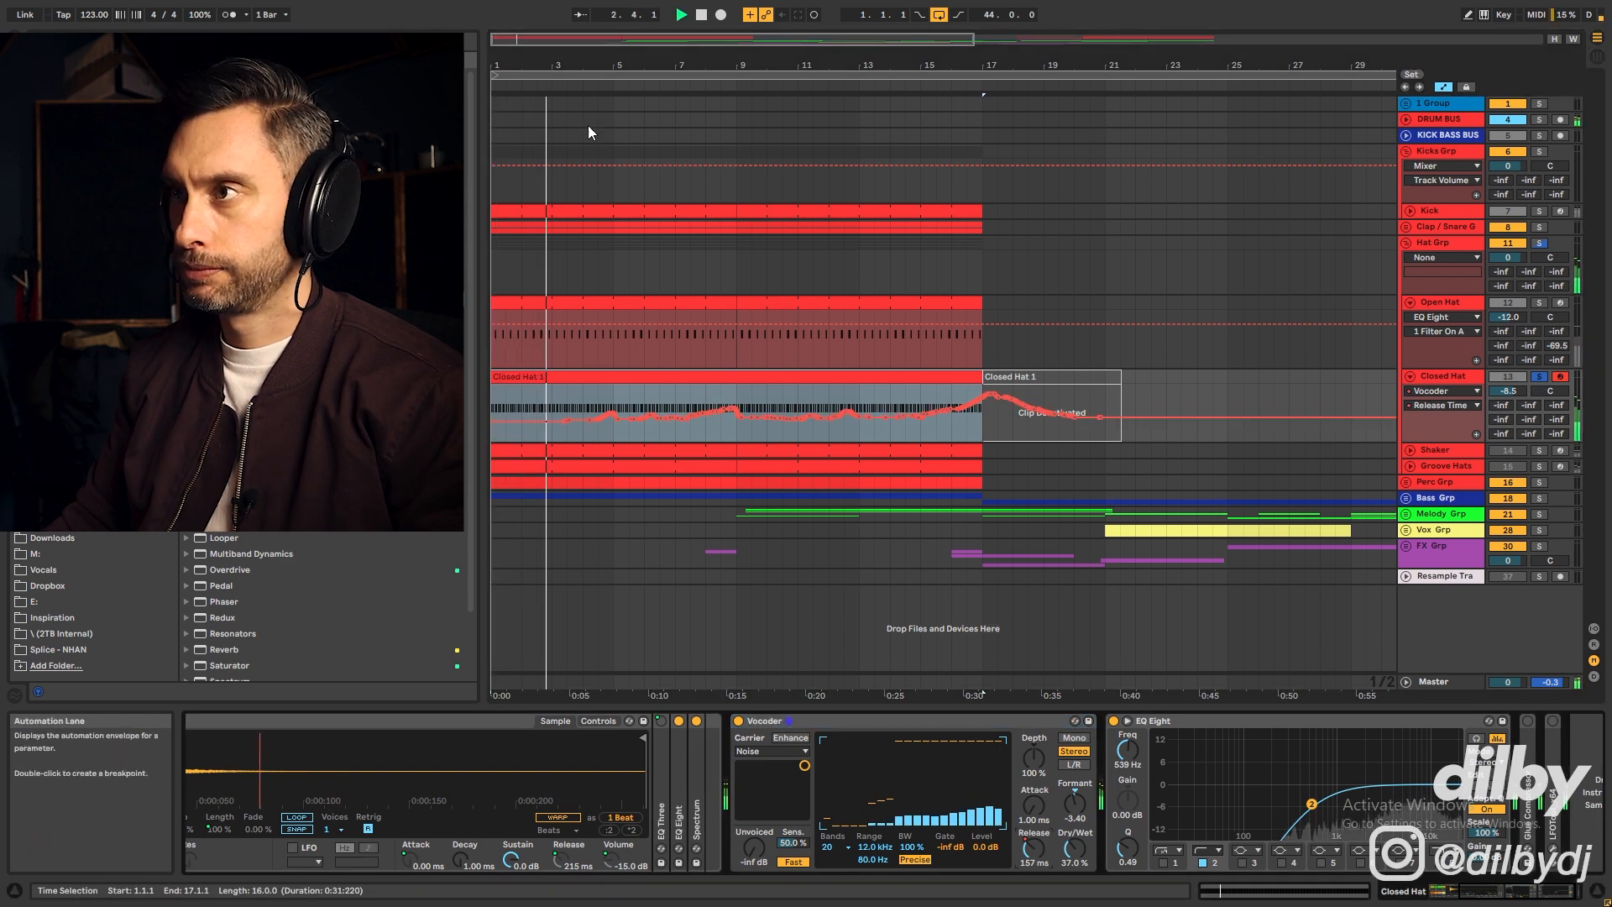
left_click(602, 82)
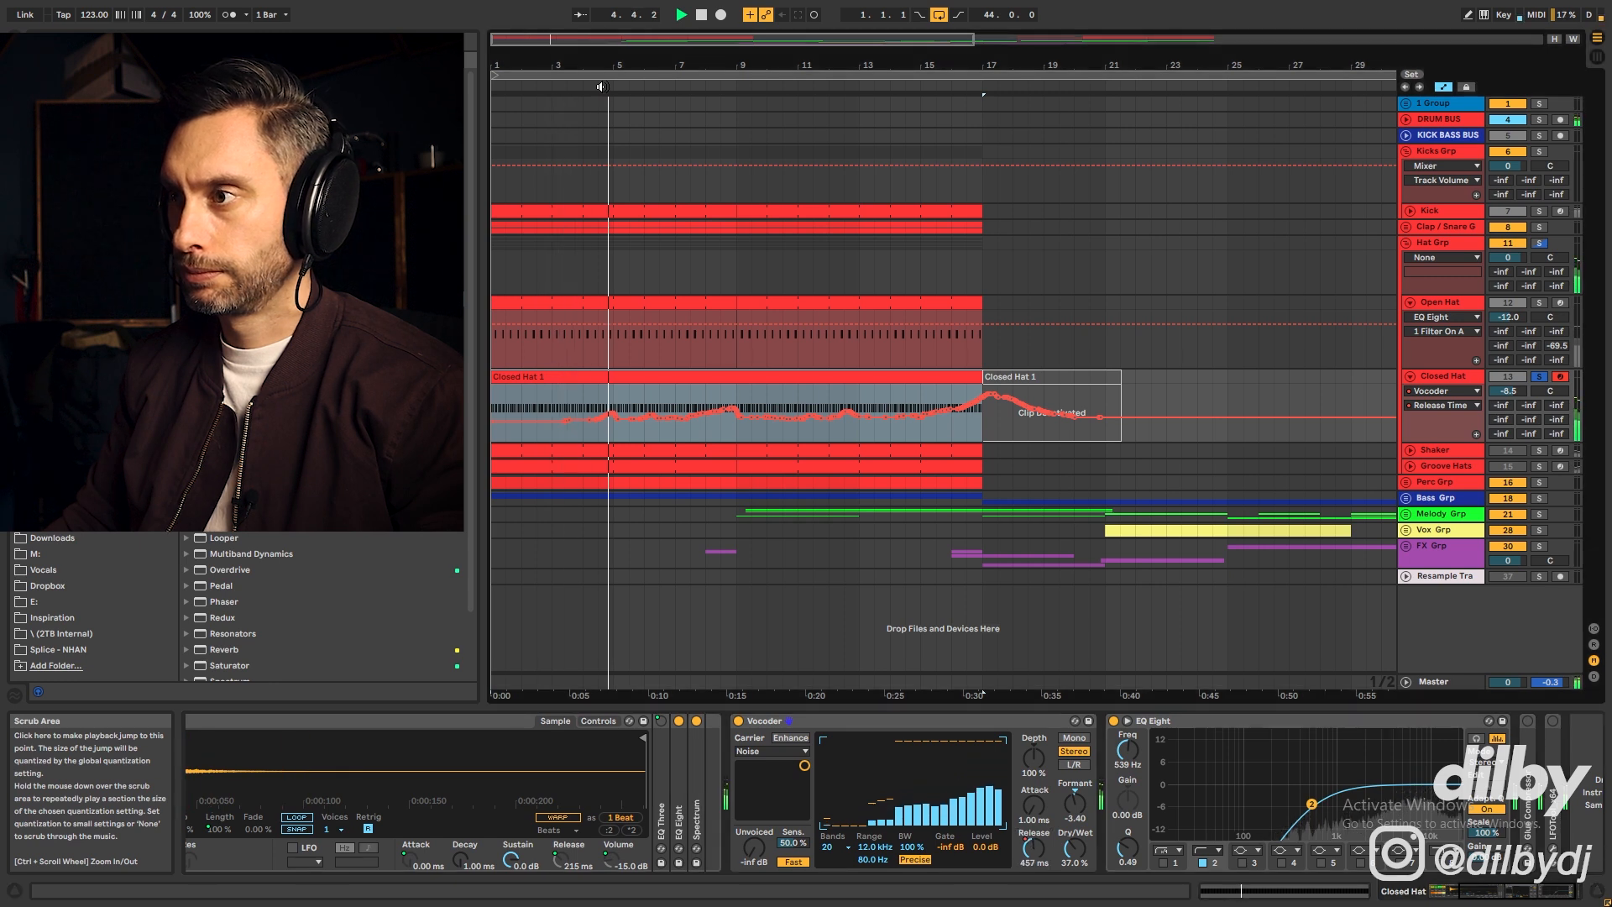
key("space")
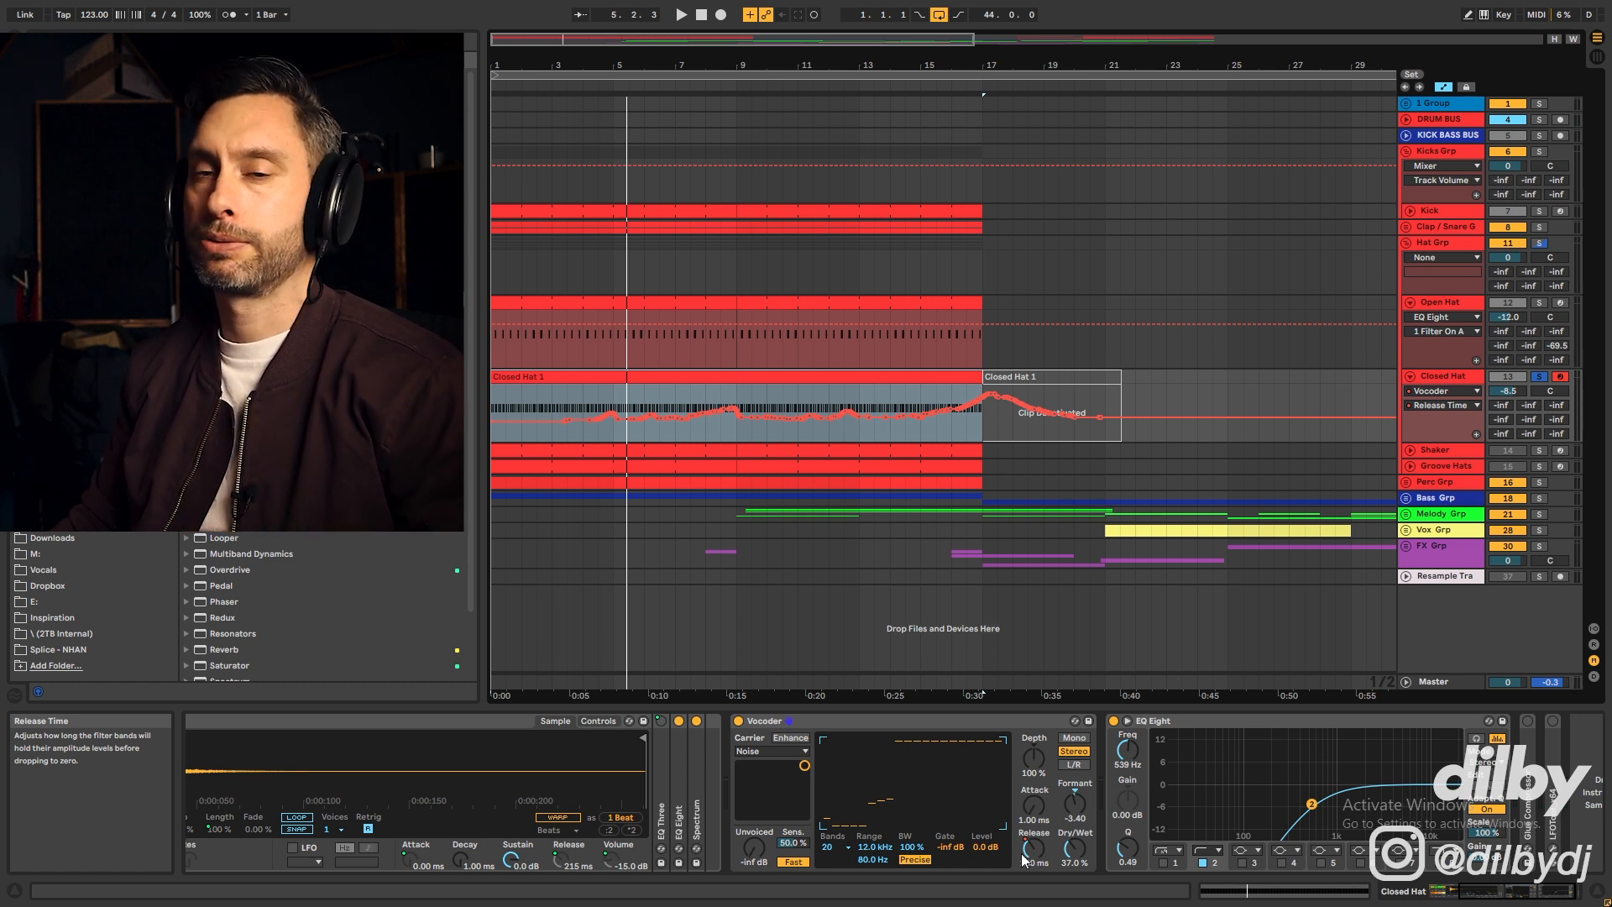
Solo and unfold the Shaker track, examine the notes of its bar 1 clip and audition it
left_click(1539, 451)
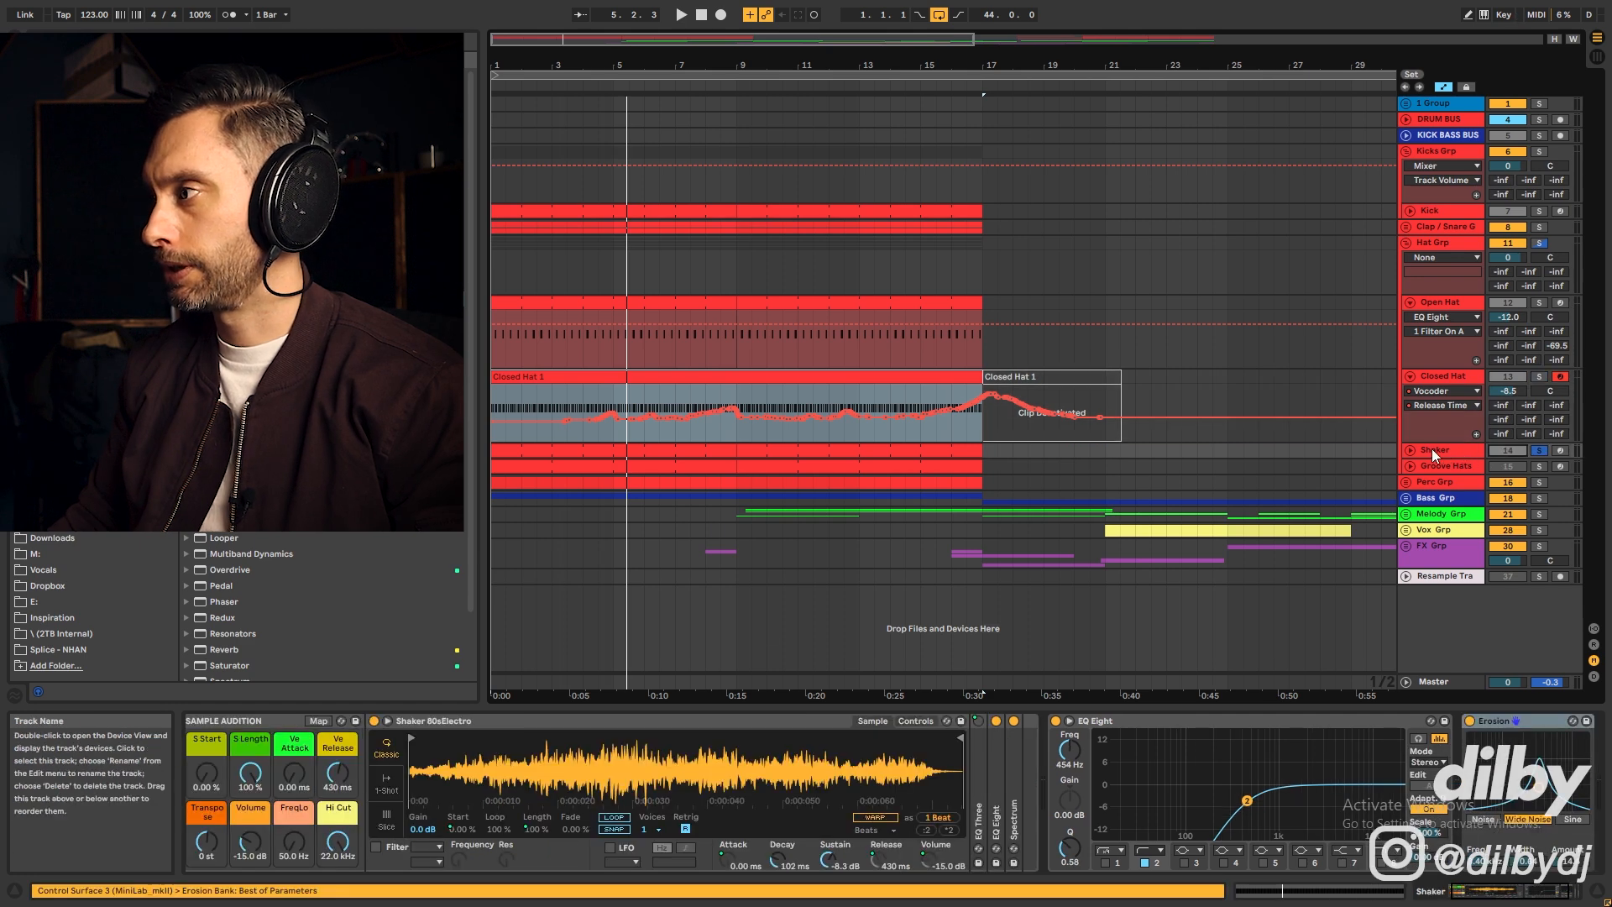
left_click(1407, 451)
double_click(663, 483)
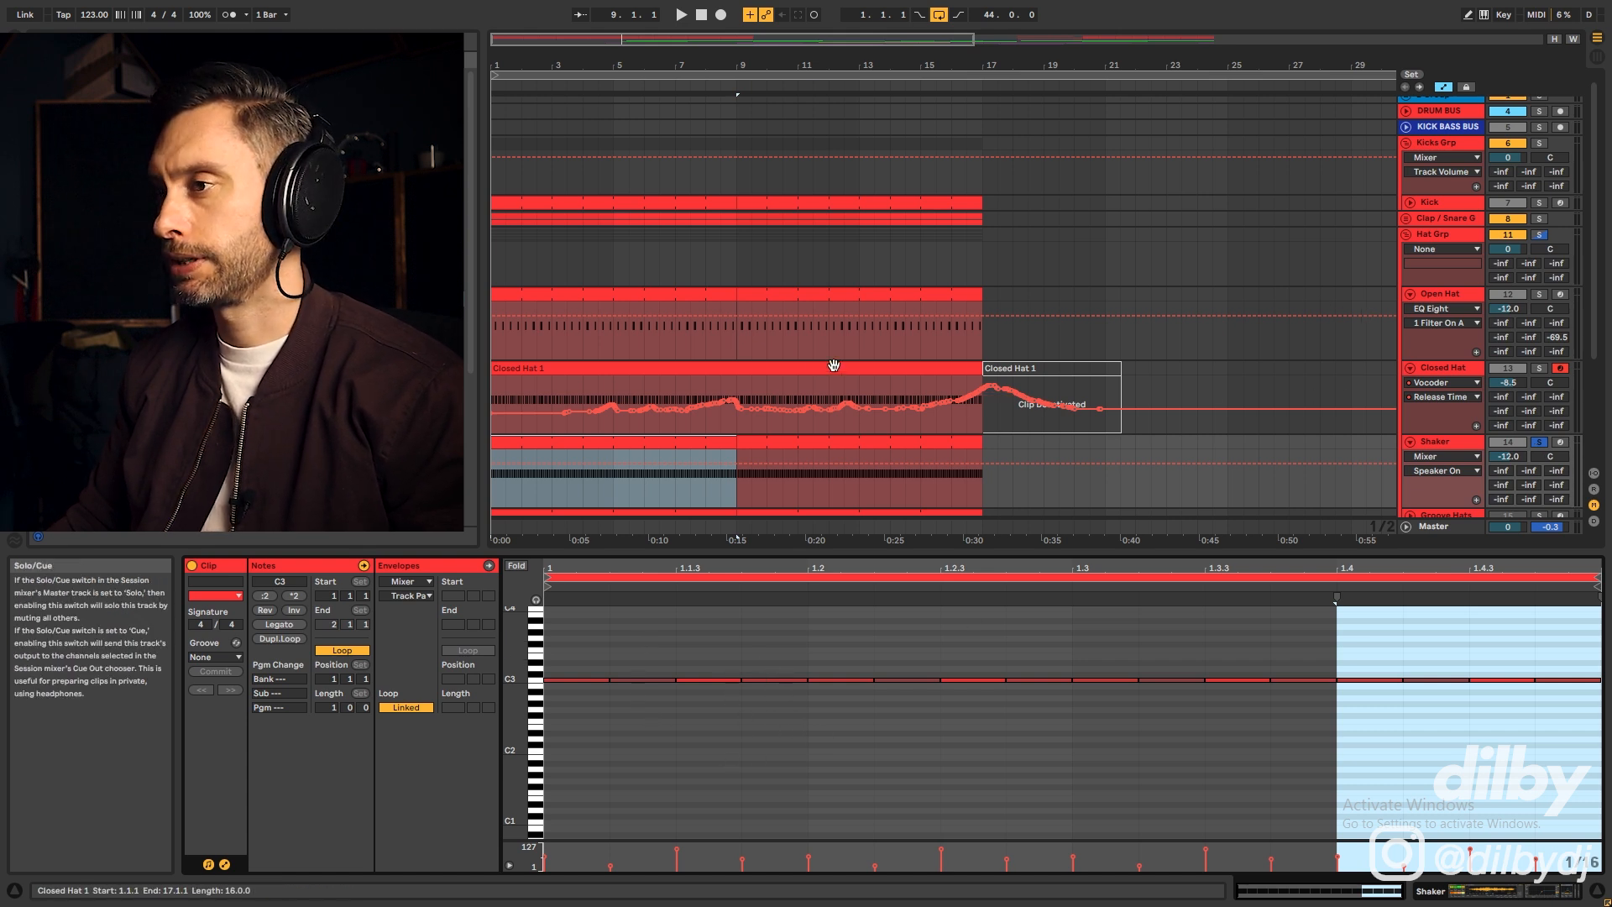
key("space")
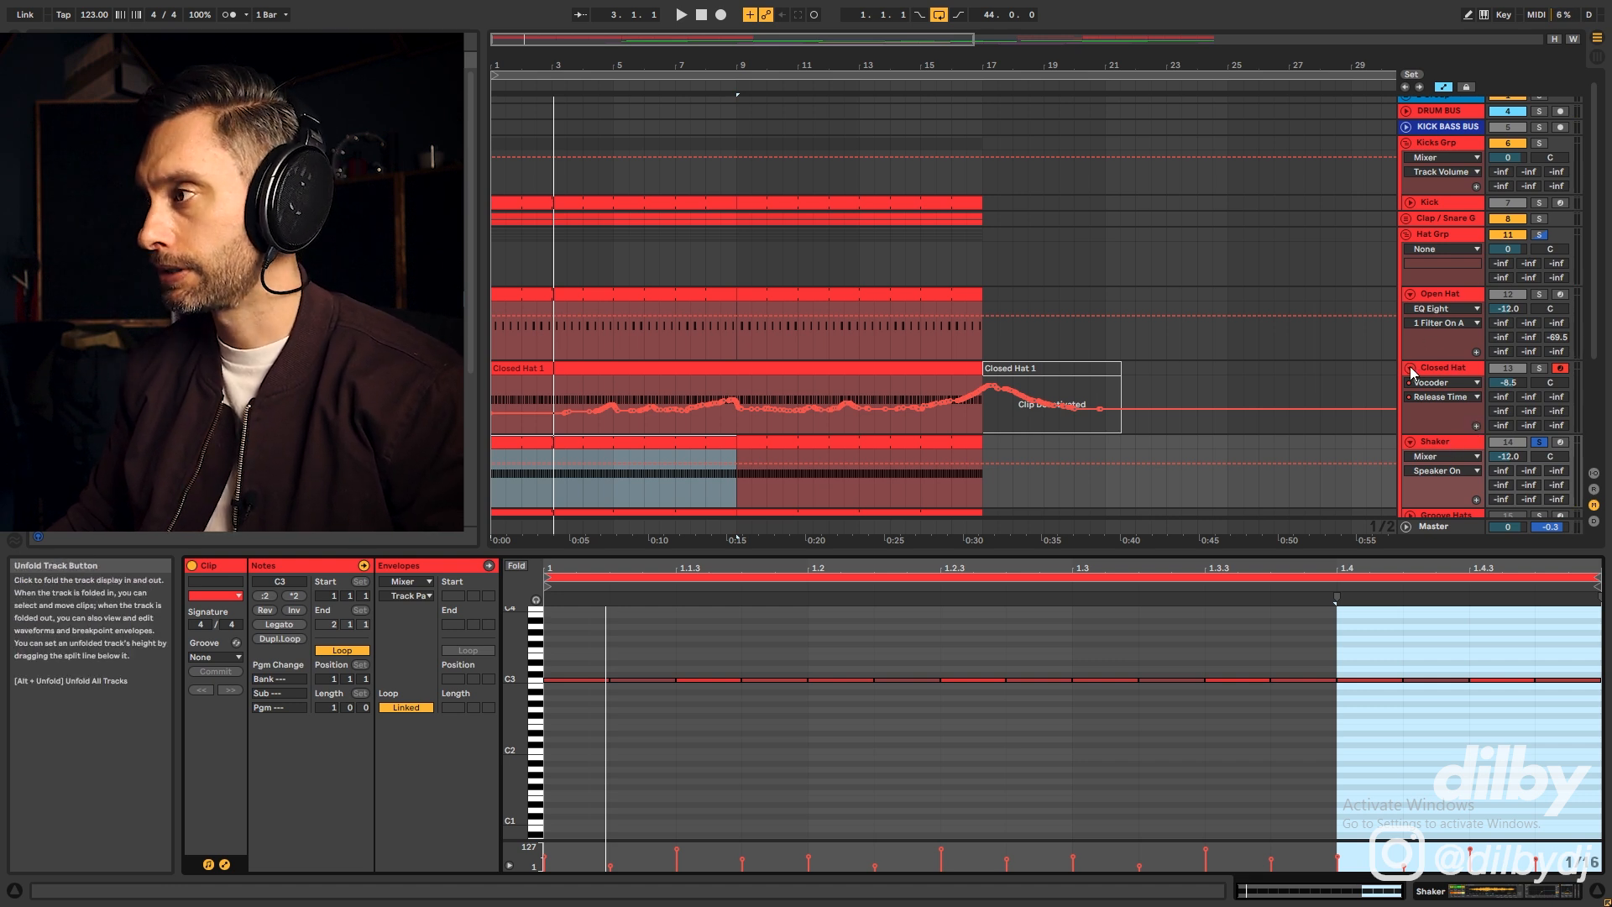
Unsolo the Shaker track, compare the mix with it muted and active, and set its volume to -10.0 dB
left_click(1536, 442)
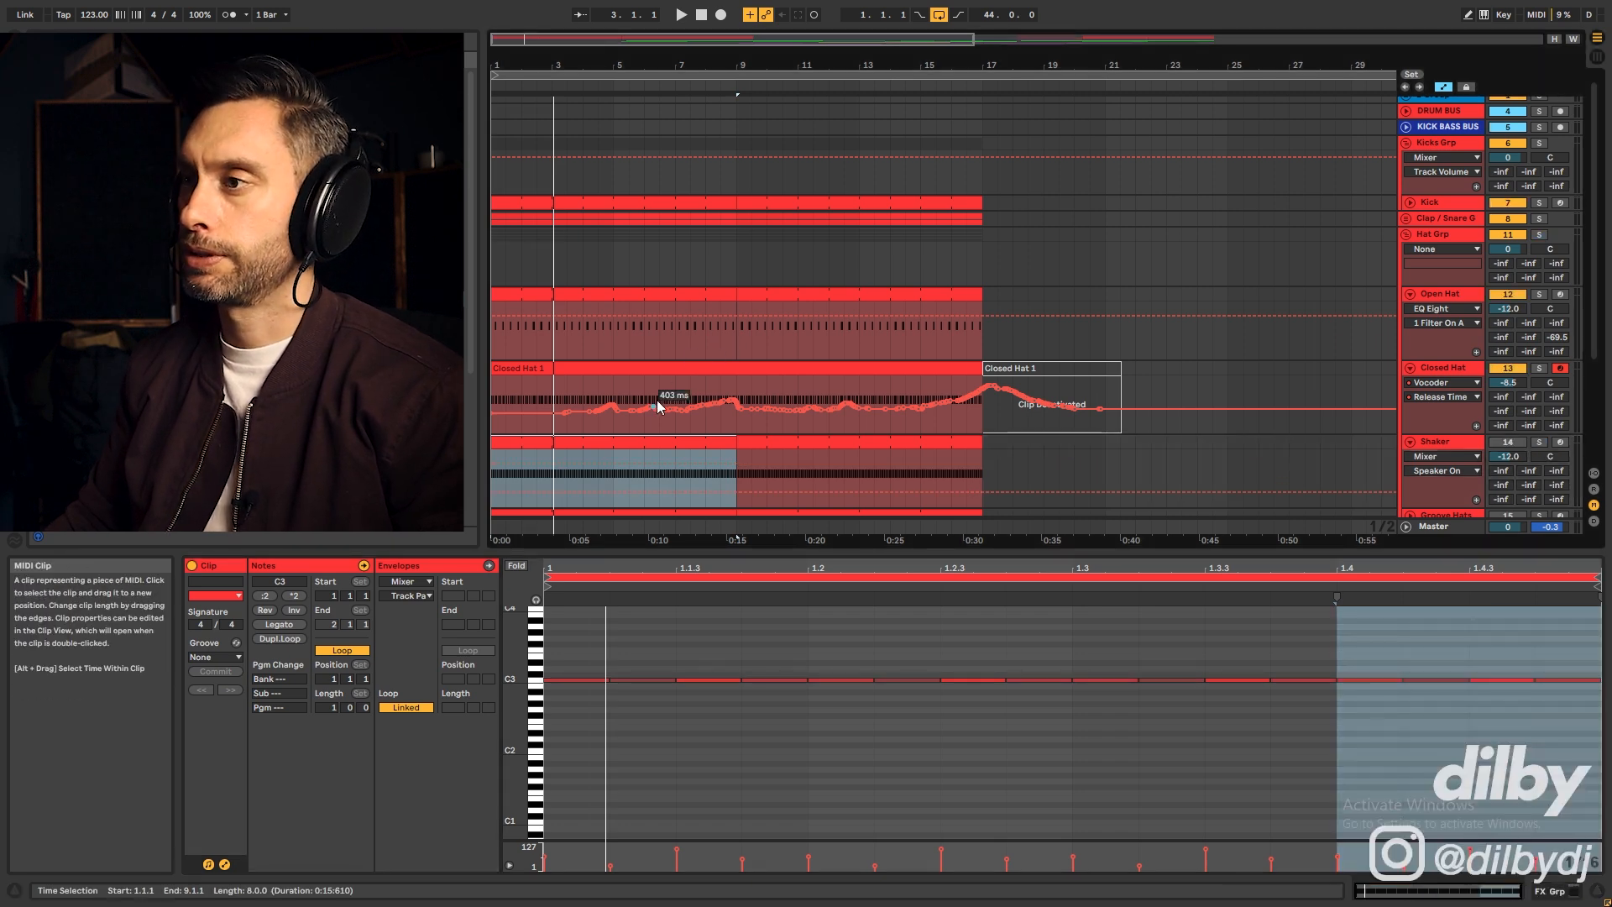
left_click(660, 405)
key("space")
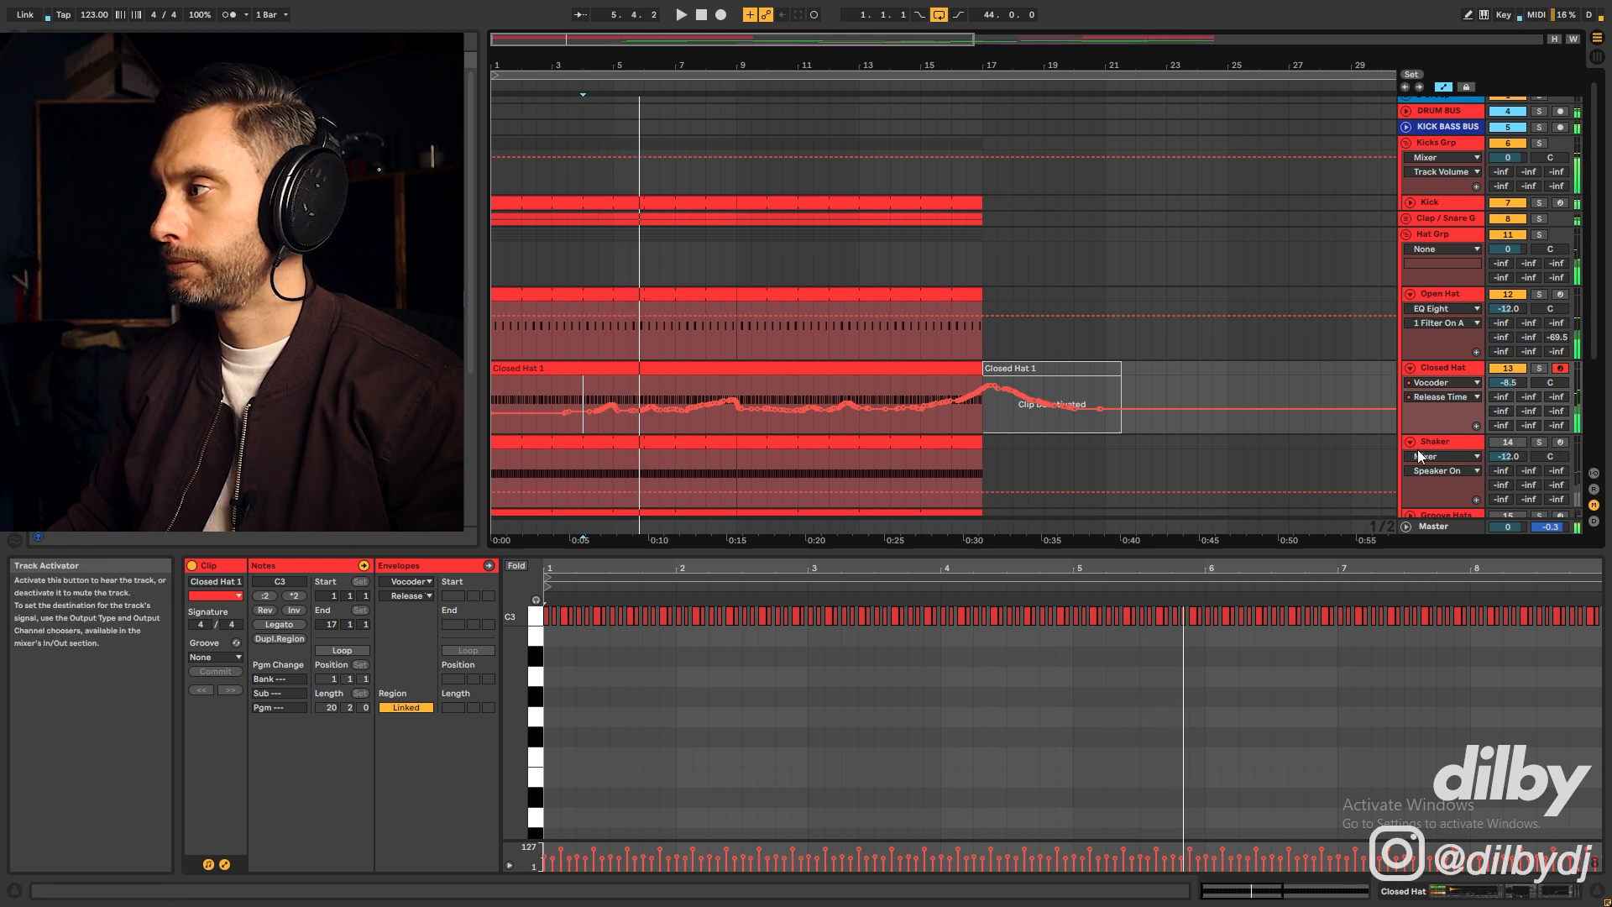
scroll(1427, 456, "down", 3)
left_click(1539, 323)
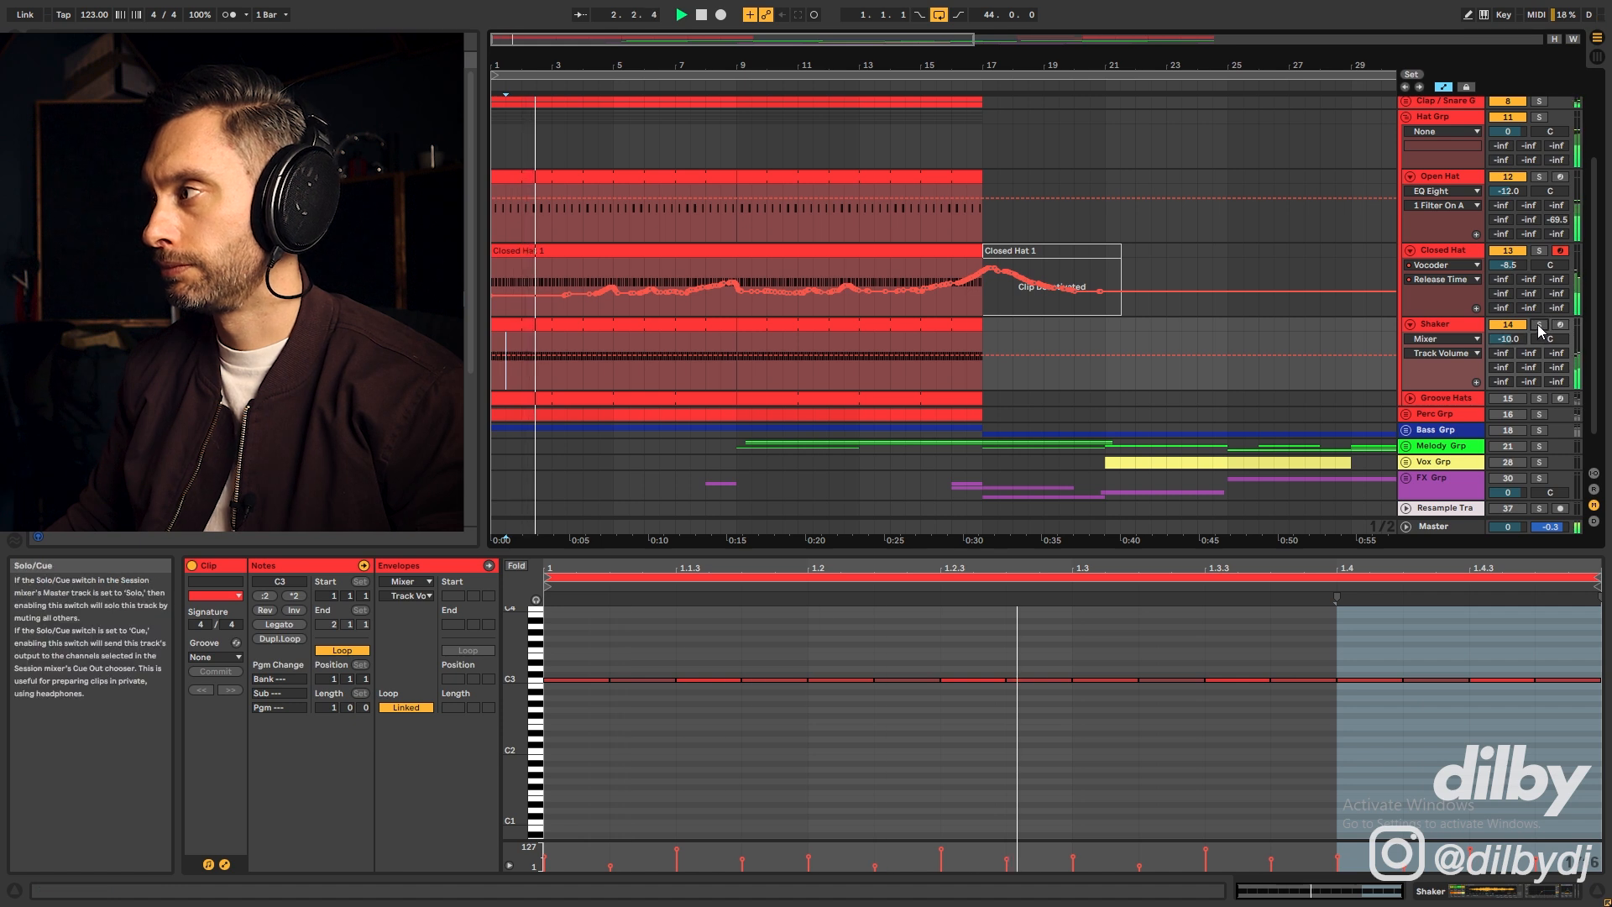
Solo the Closed Hat and Shaker tracks together and audition how the two patterns combine
left_click(1540, 324)
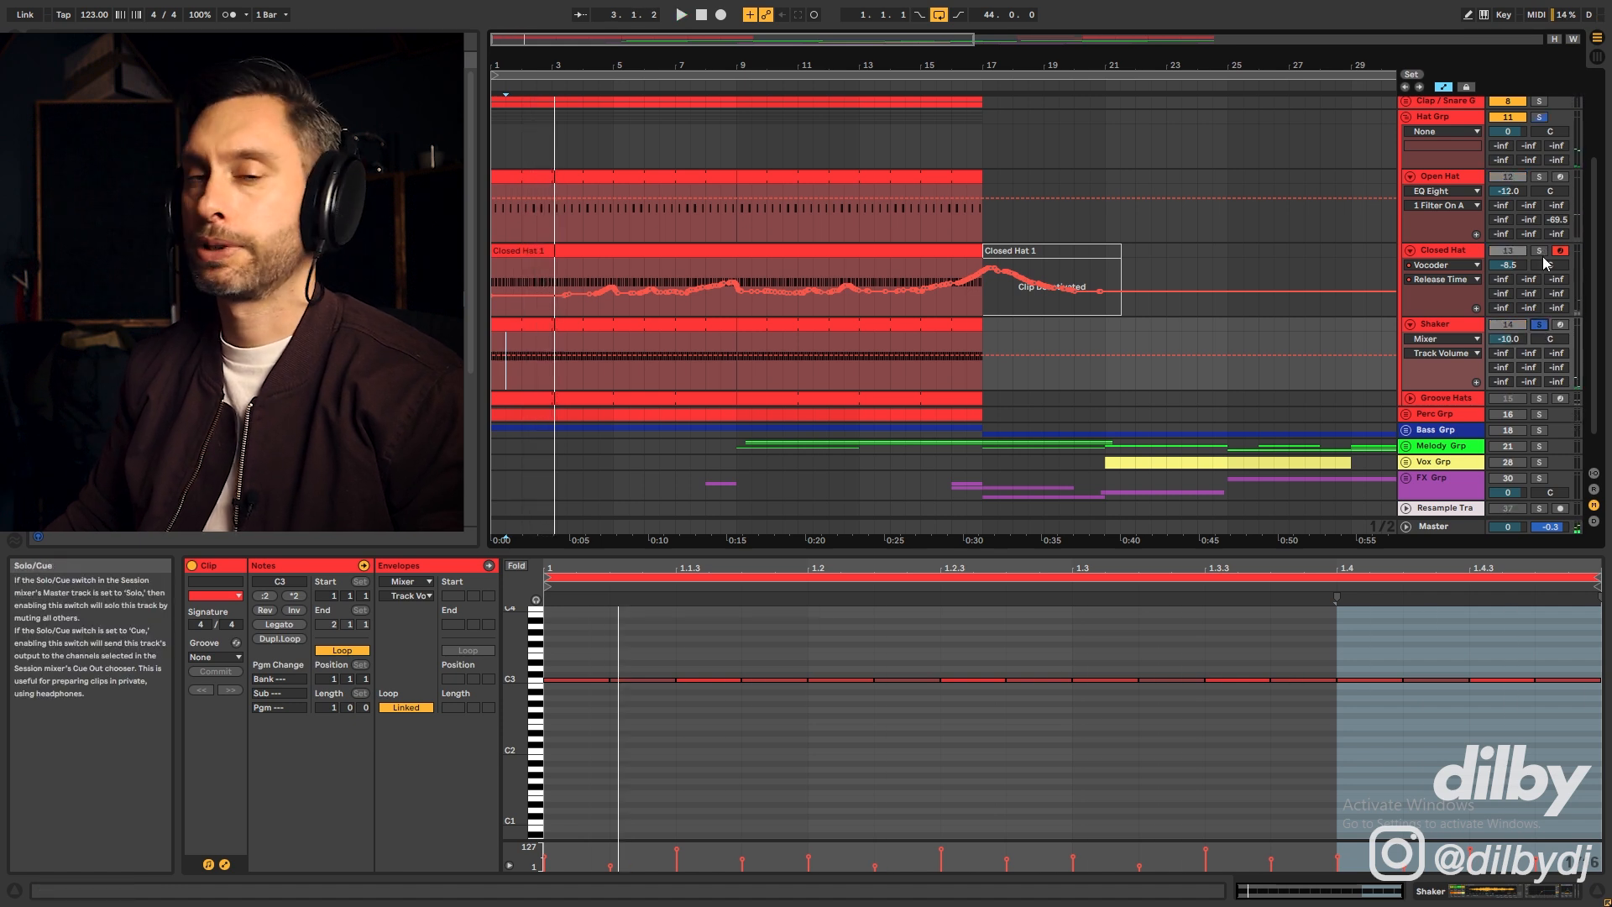
left_click(1540, 251, "ctrl")
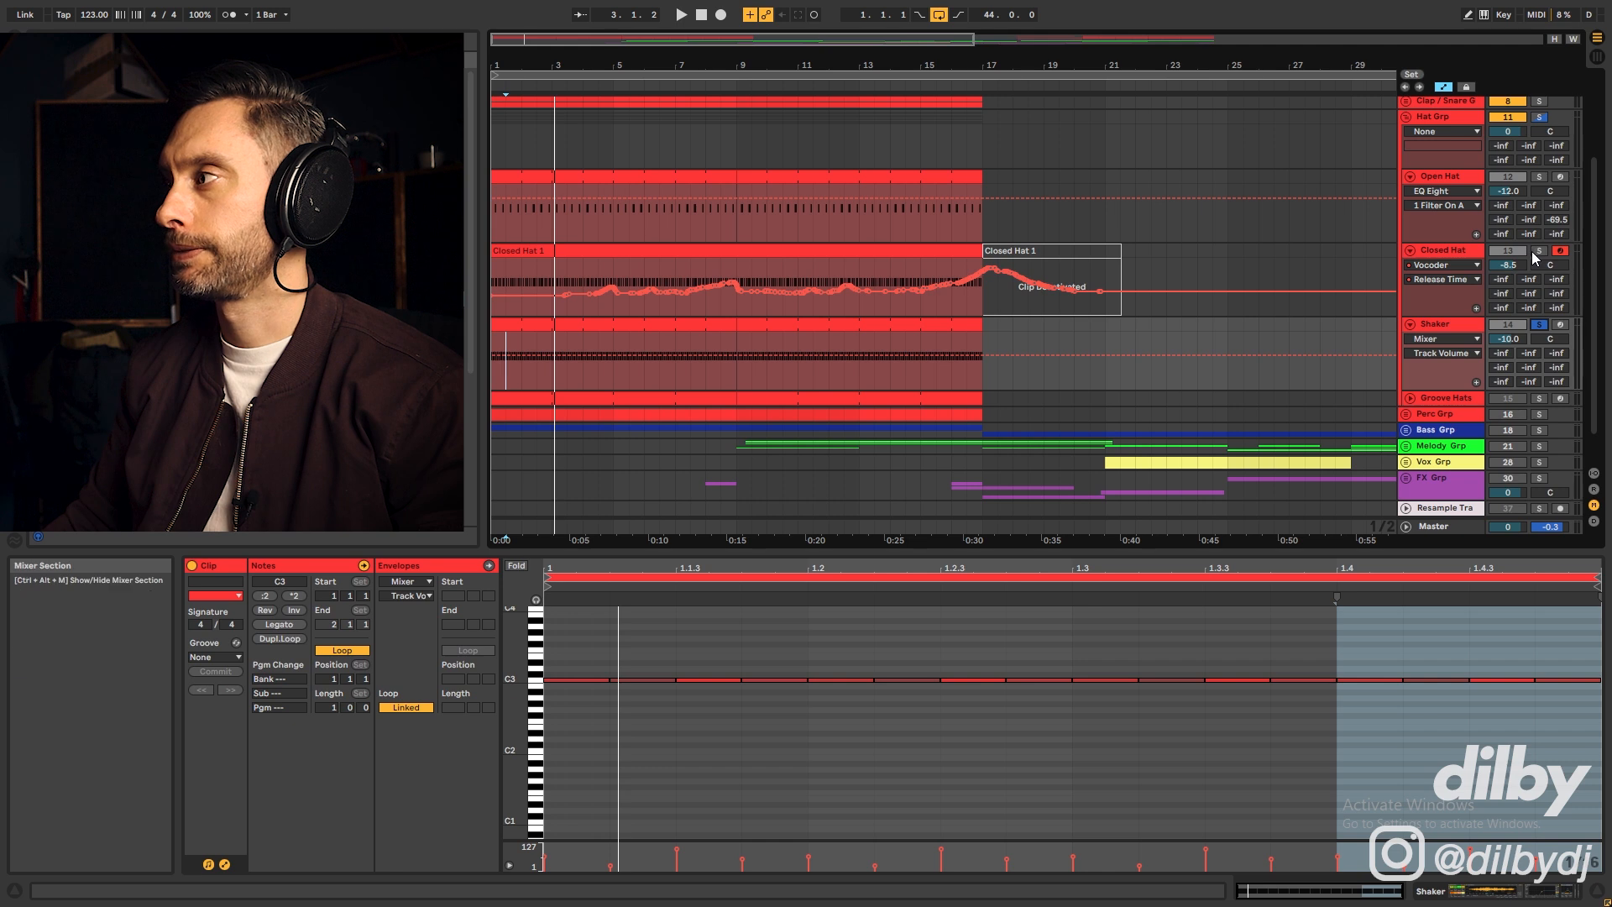
left_click(1541, 325)
left_click(1542, 330, "ctrl")
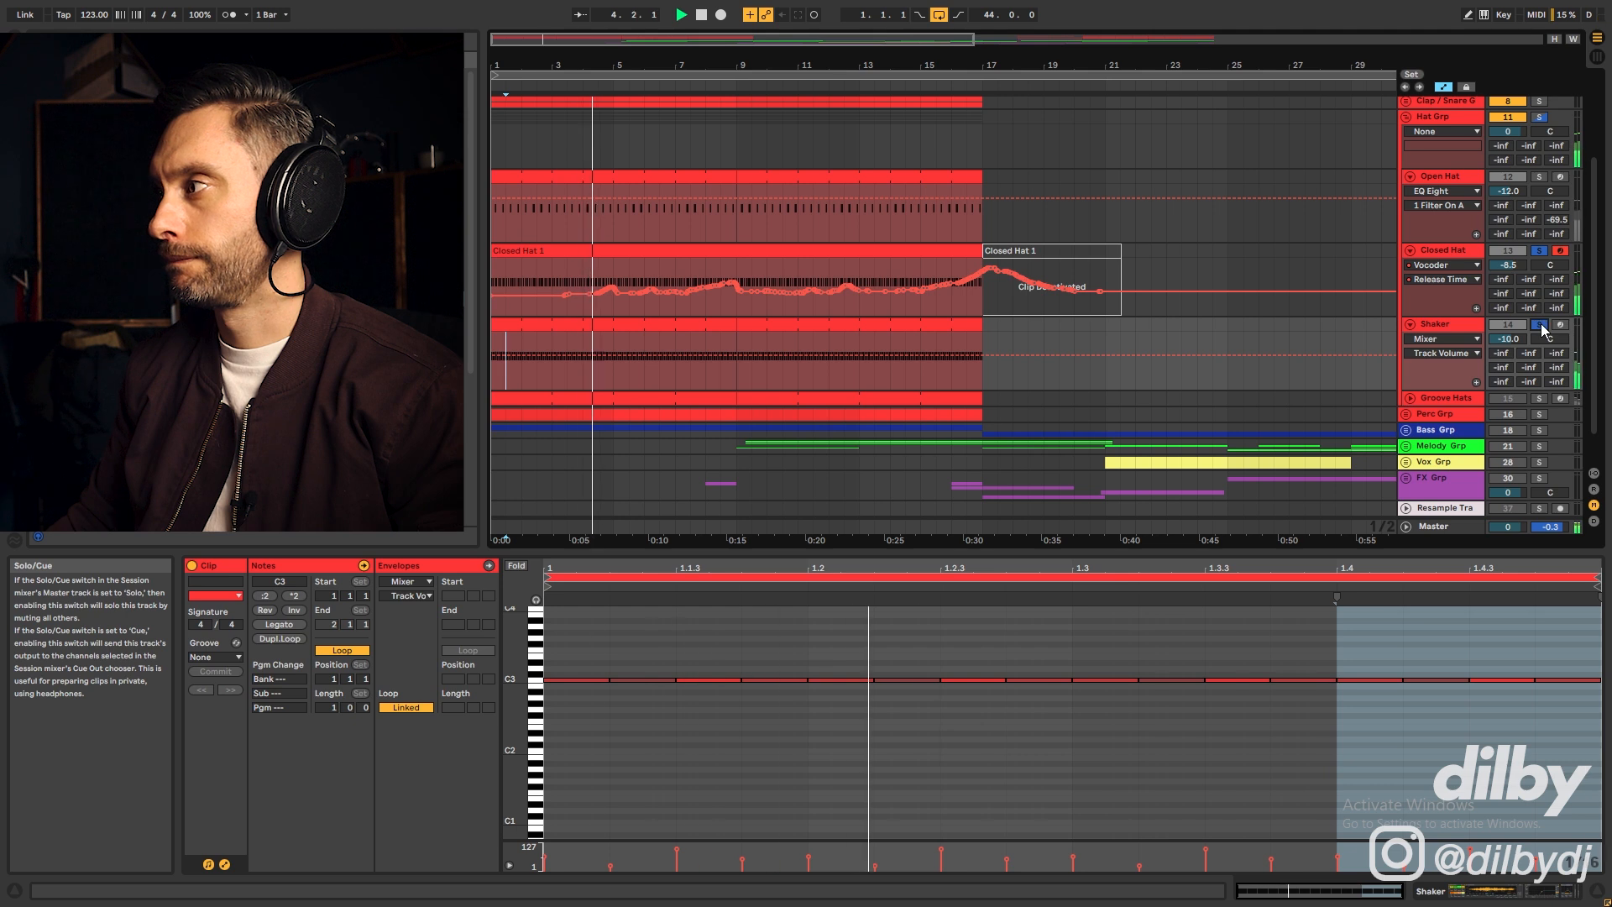
key("space")
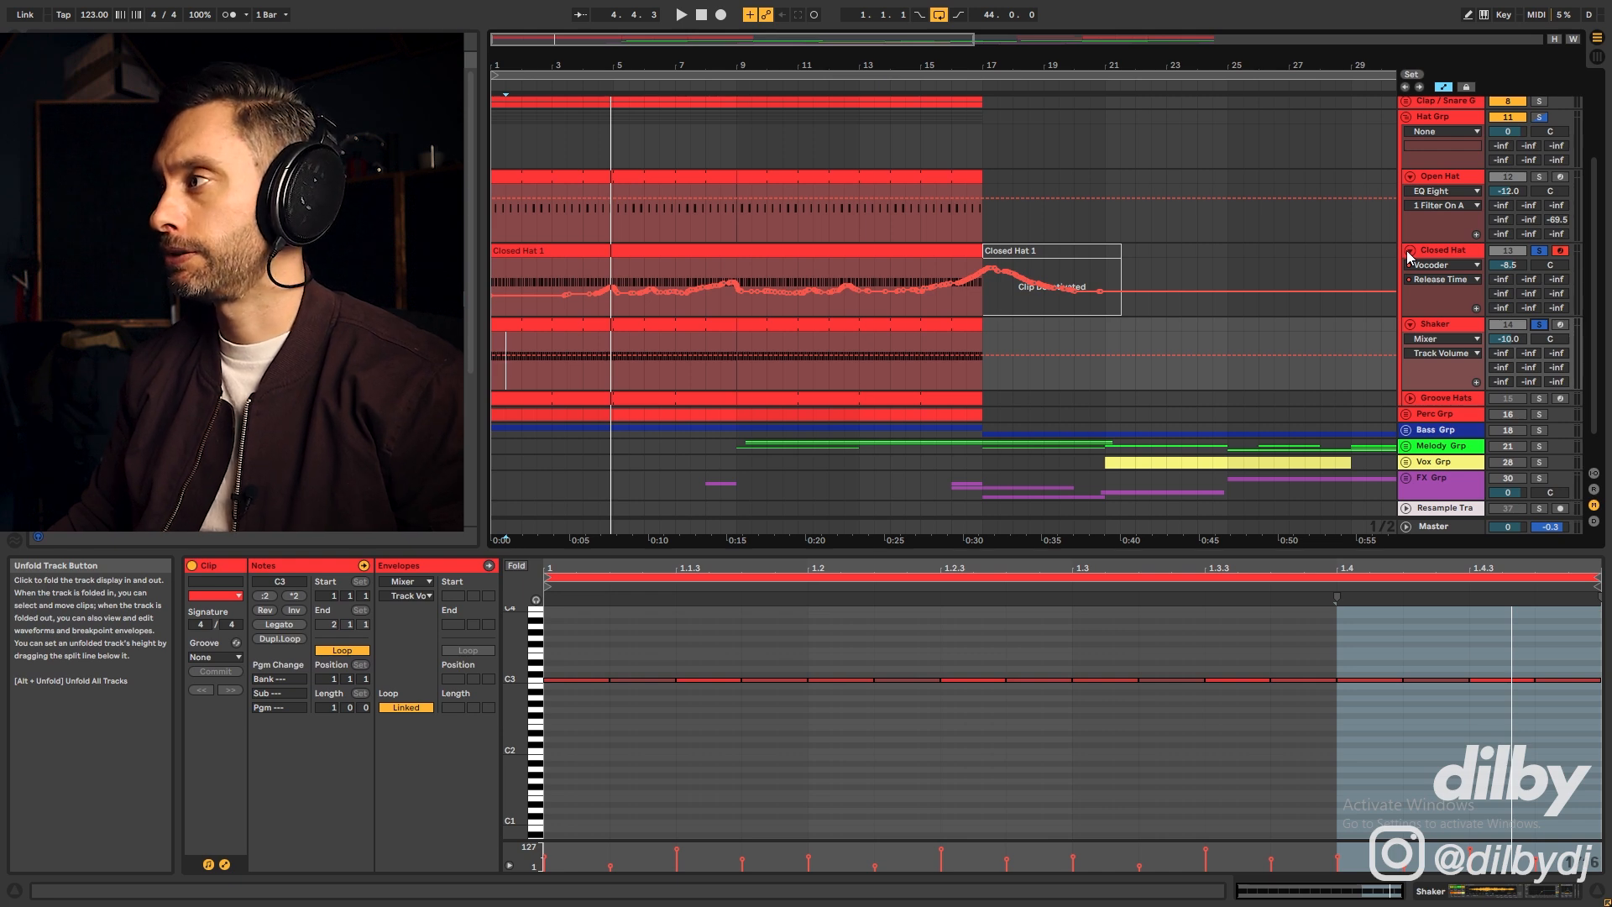
Solo the Groove Hats track with its bar 9 clip open, and deactivate the Shaker and Closed Hat tracks
left_click(949, 400)
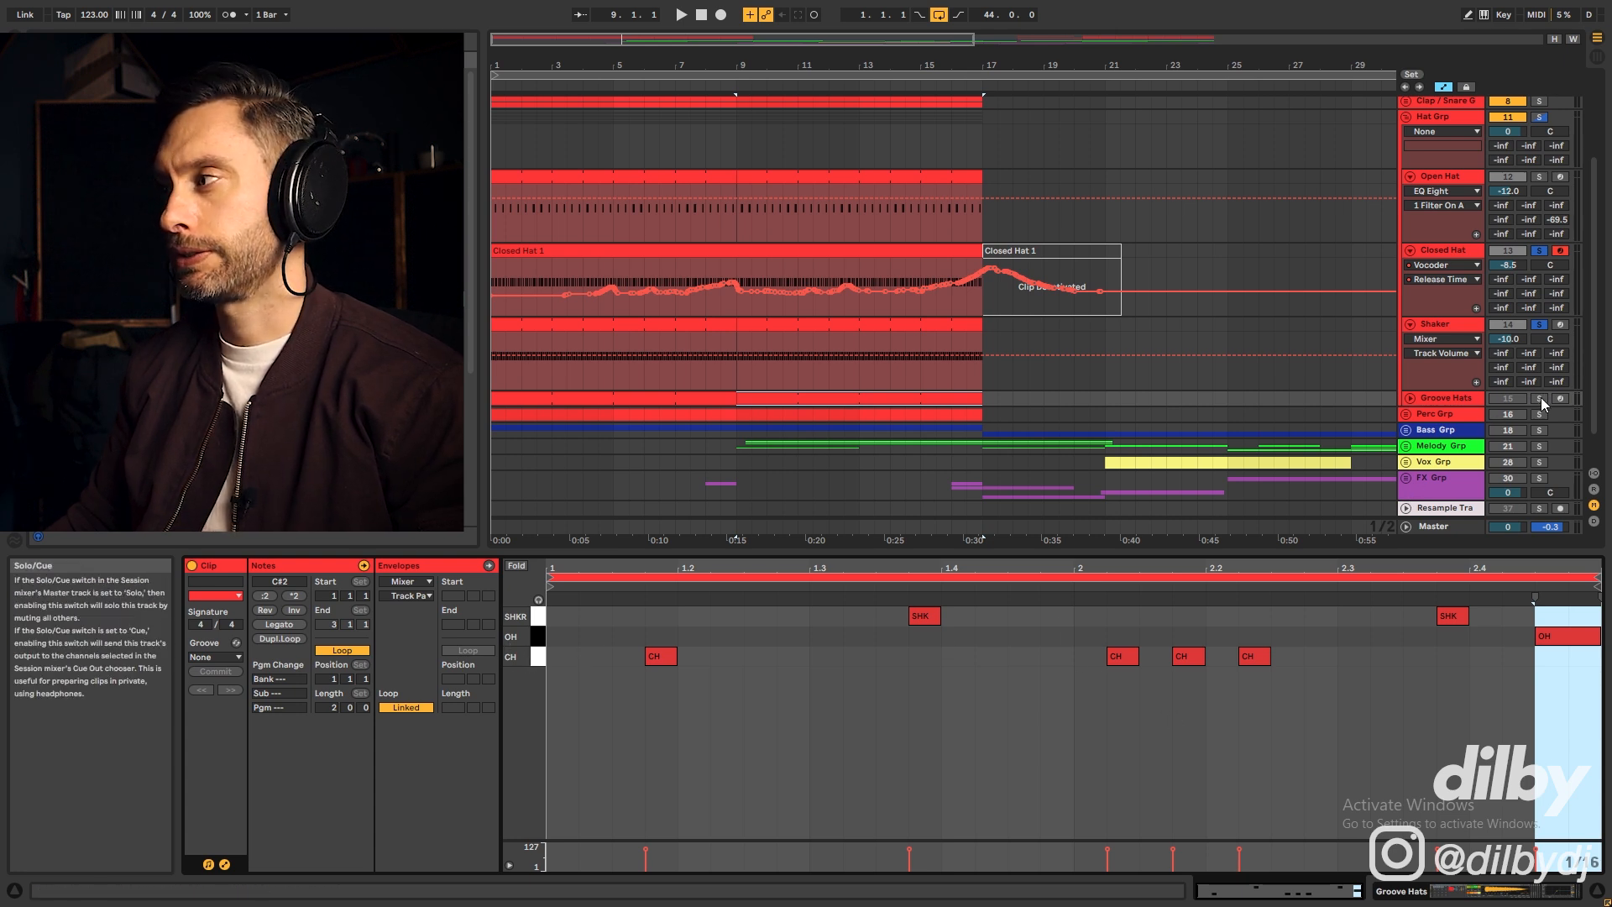
left_click(910, 617)
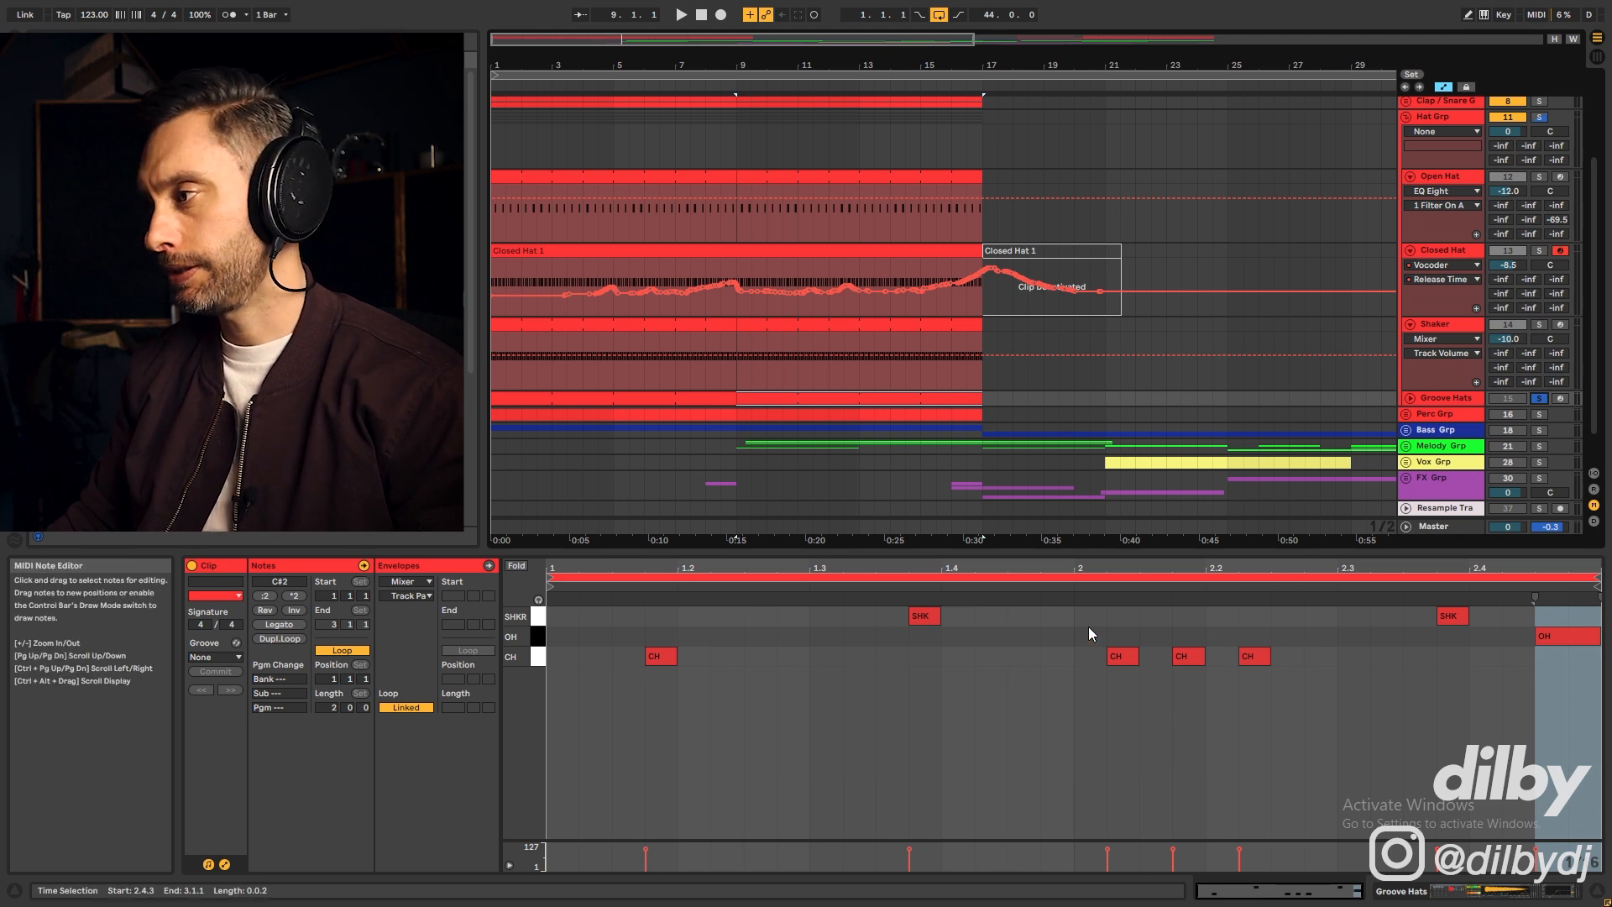
left_click(1508, 317)
left_click(1511, 325)
left_click(1515, 251)
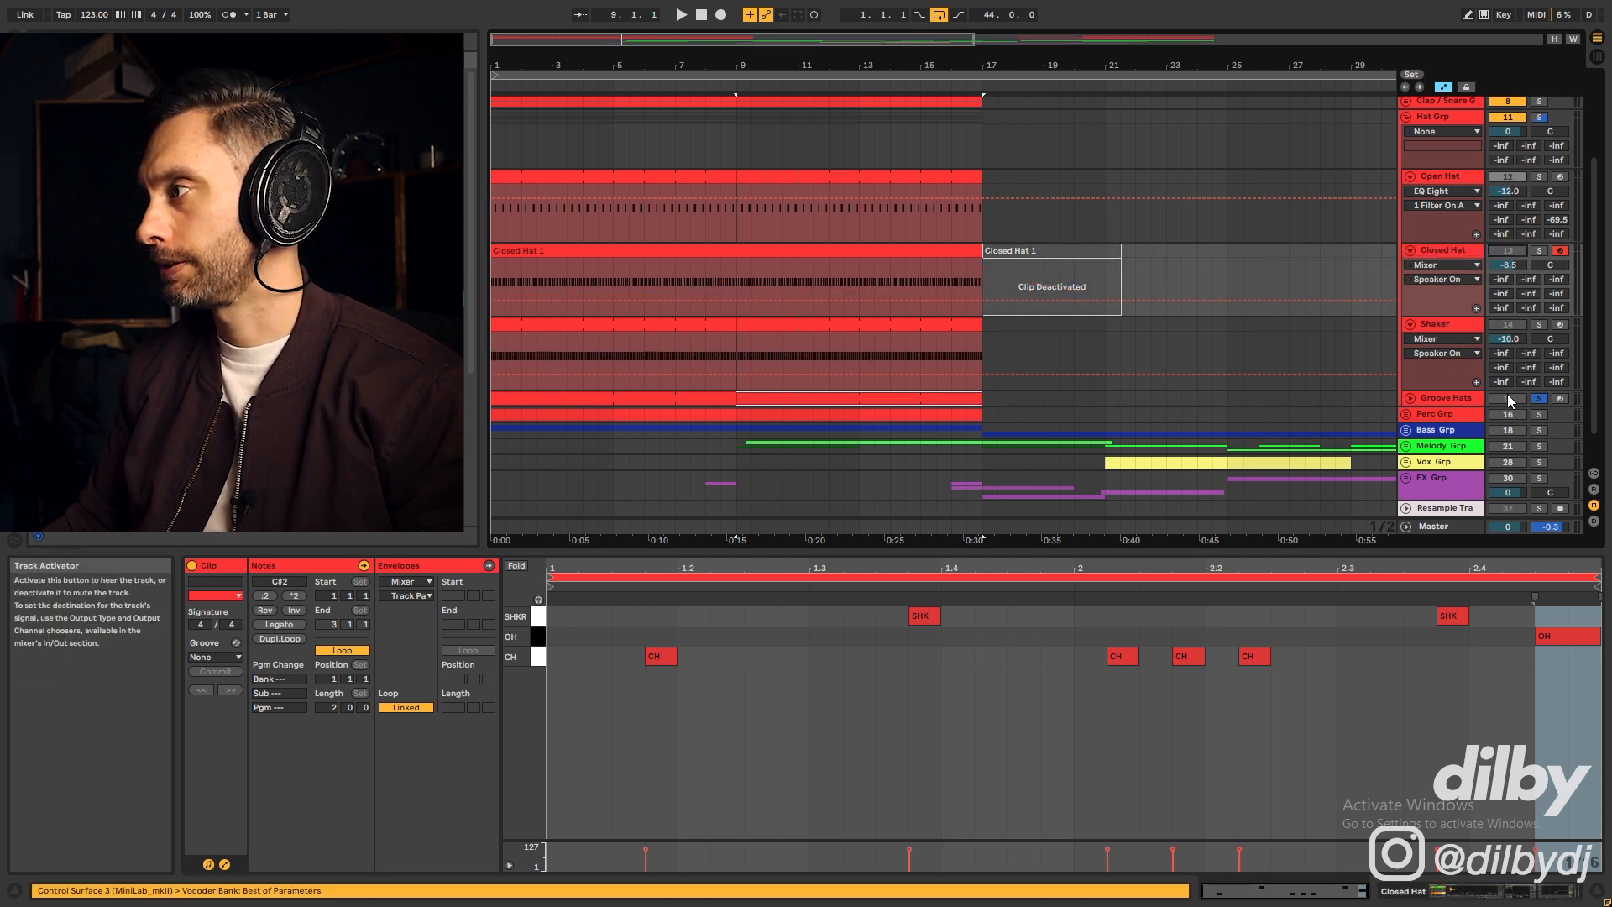
Audition the soloed Groove Hats track, unsolo it and compare the mix with the Closed Hat track muted and active
key("space")
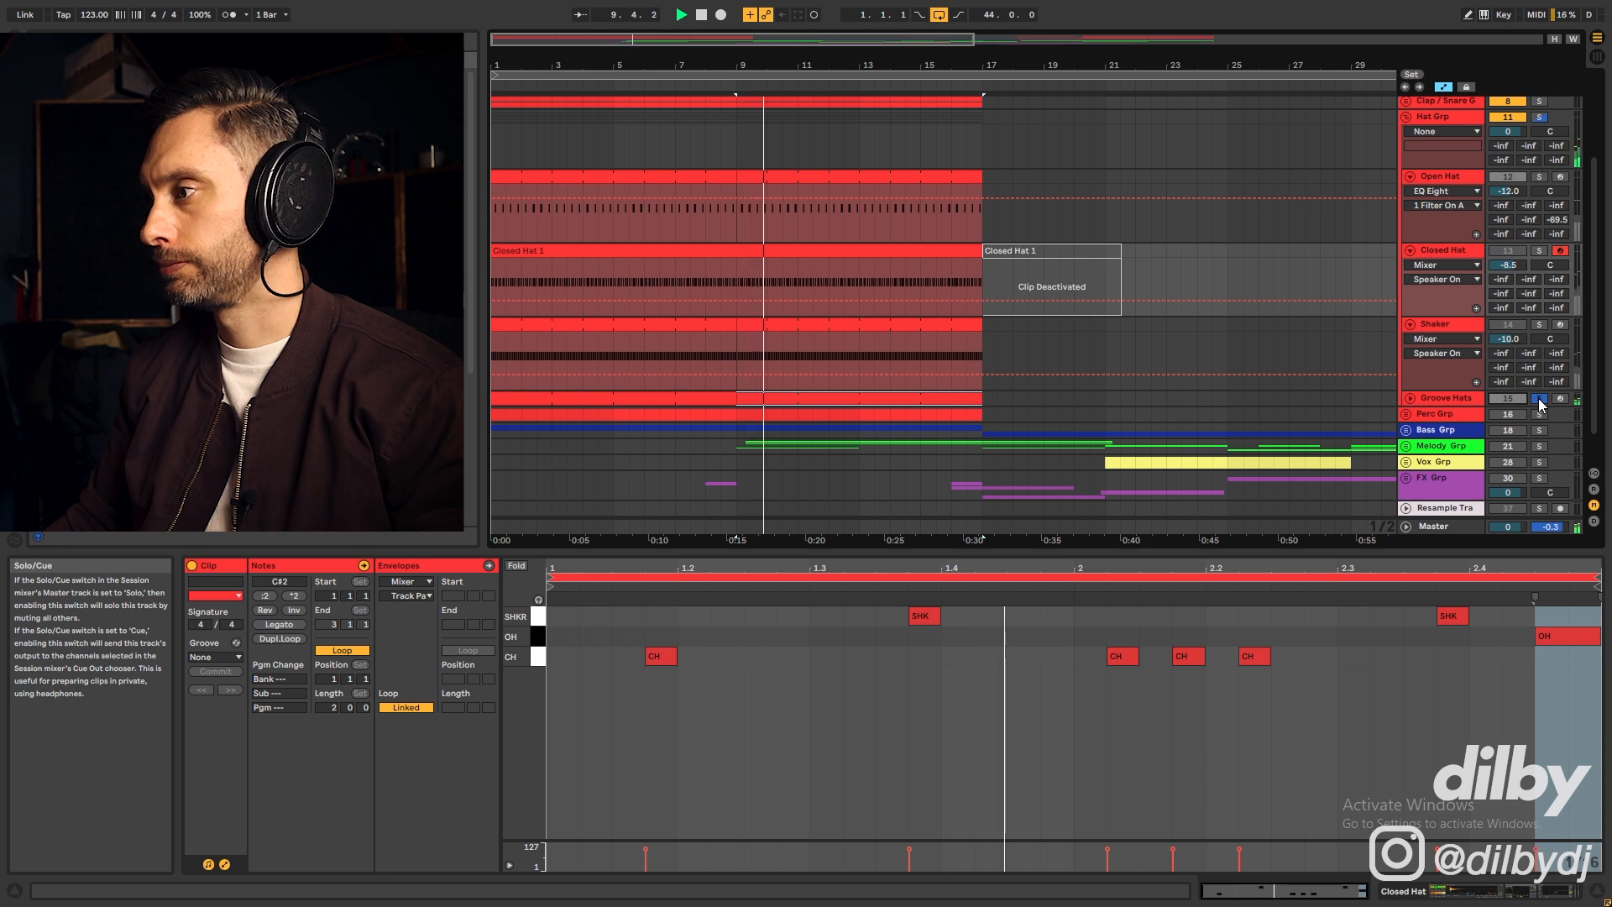
left_click(1540, 398)
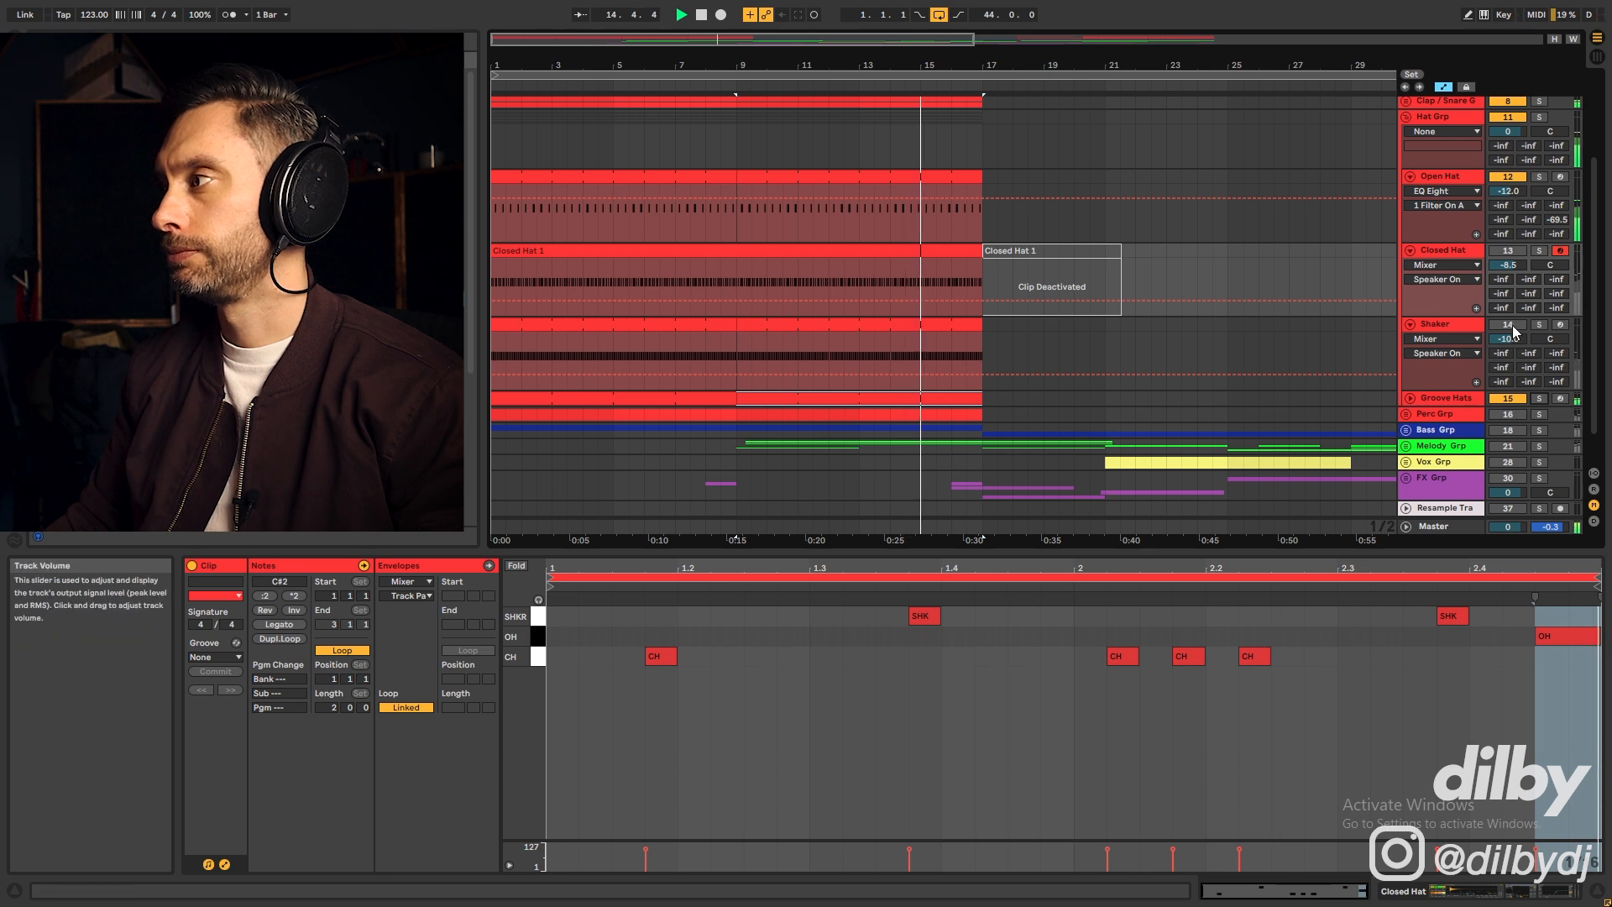
left_click(1508, 251)
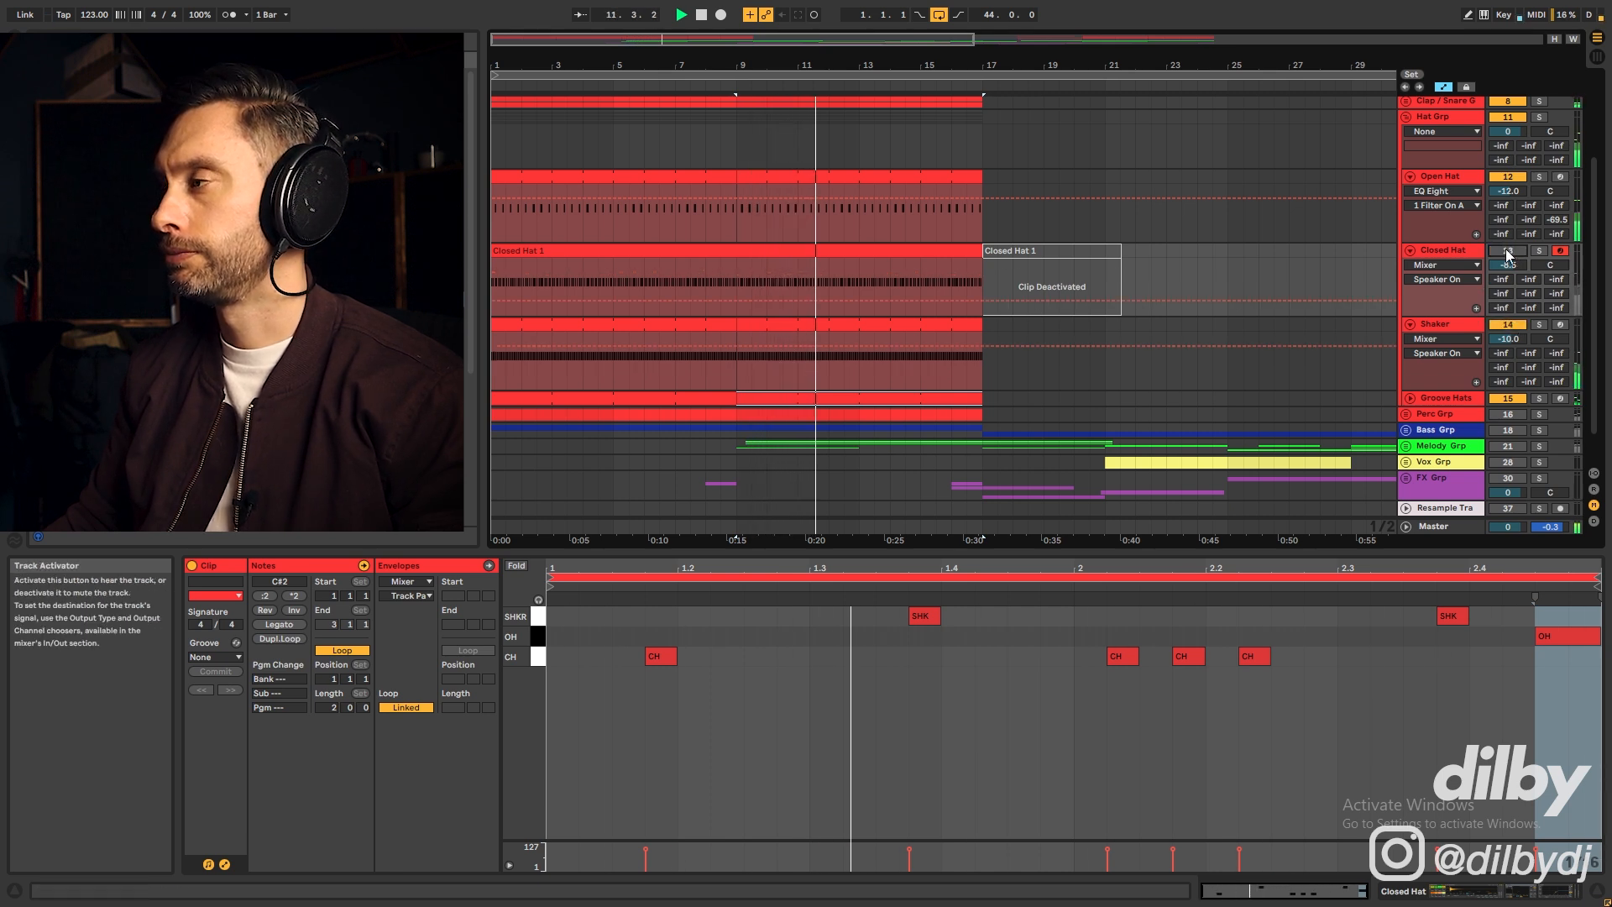
left_click(1509, 252)
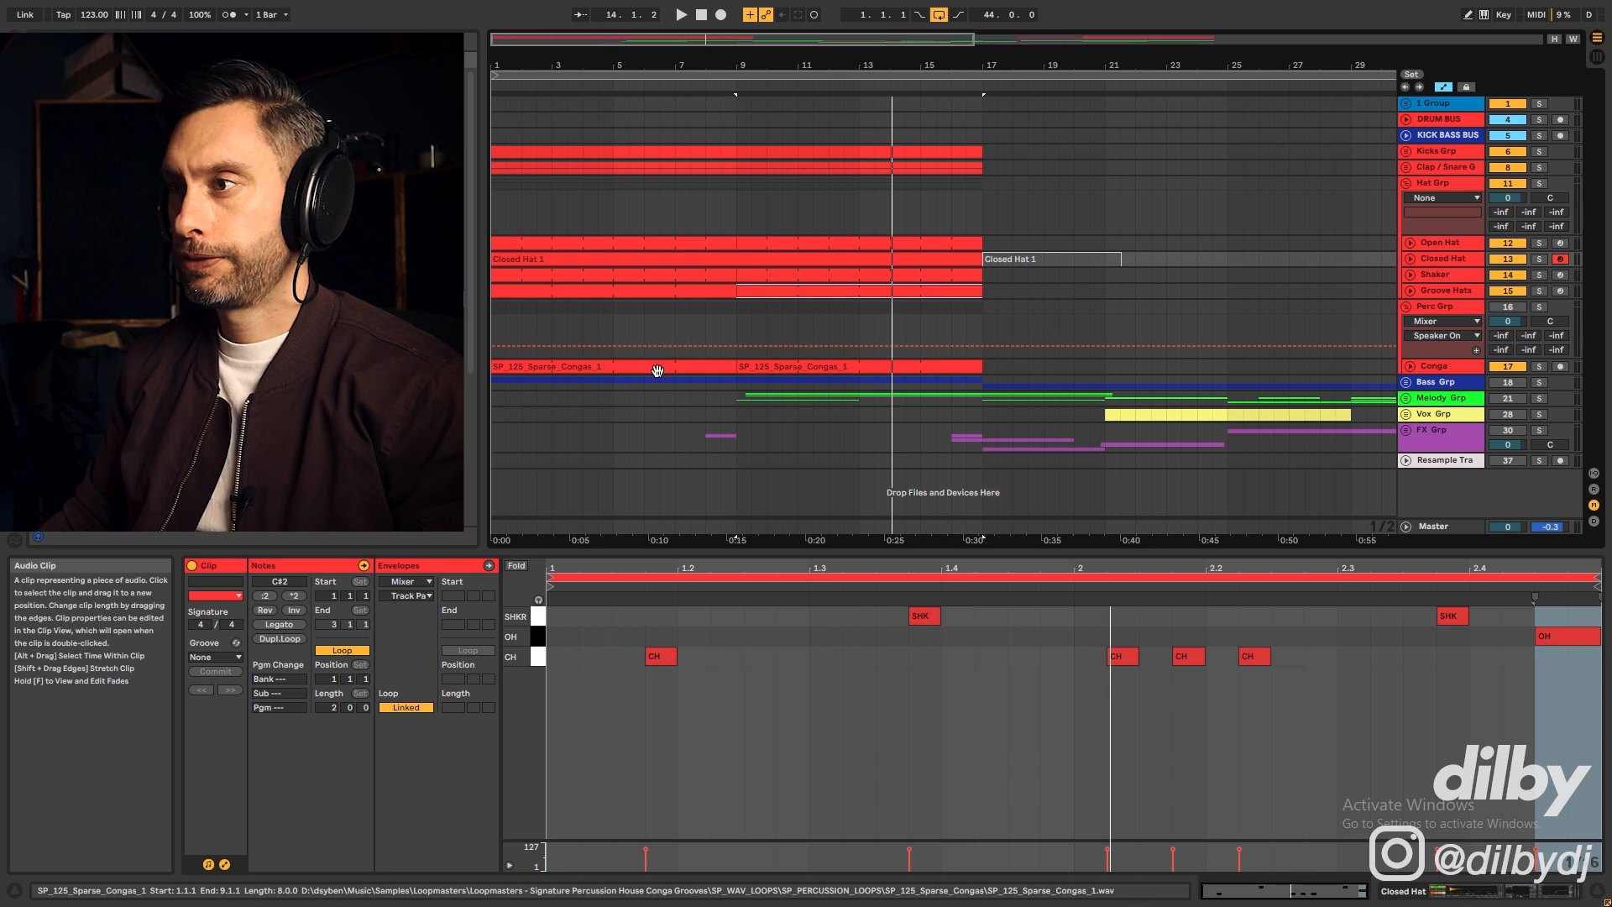
Open the first SP_125_Sparse_Congas_1 clip, unfold the Conga track, unsolo it and audition the congas in the mix
left_click(655, 367)
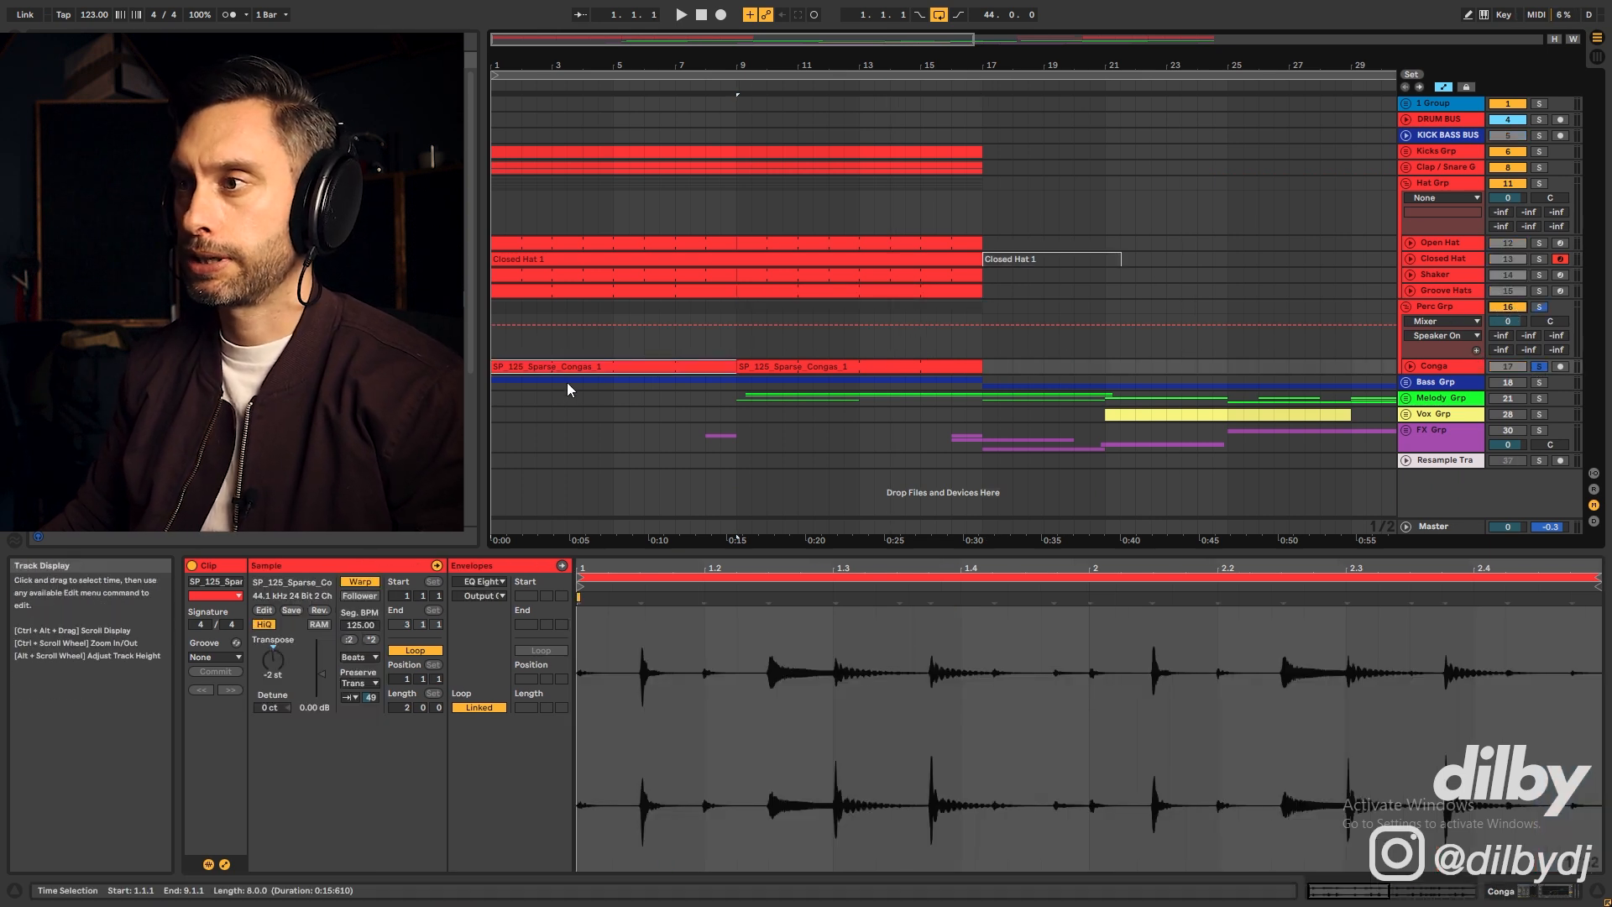
key("u")
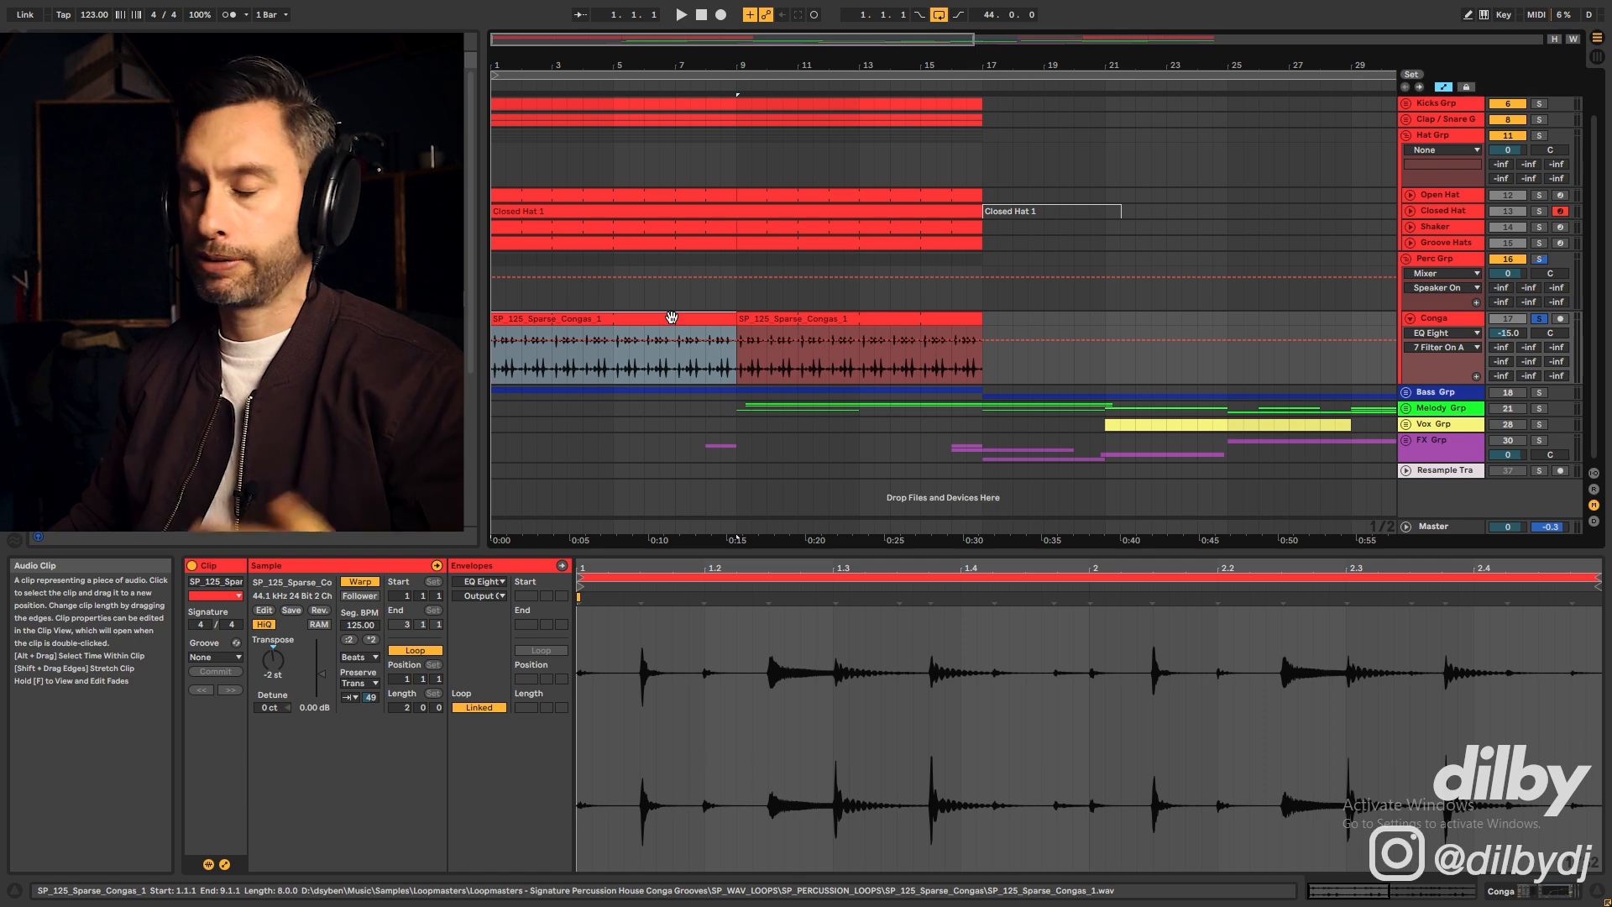
left_click(1541, 319)
key("space")
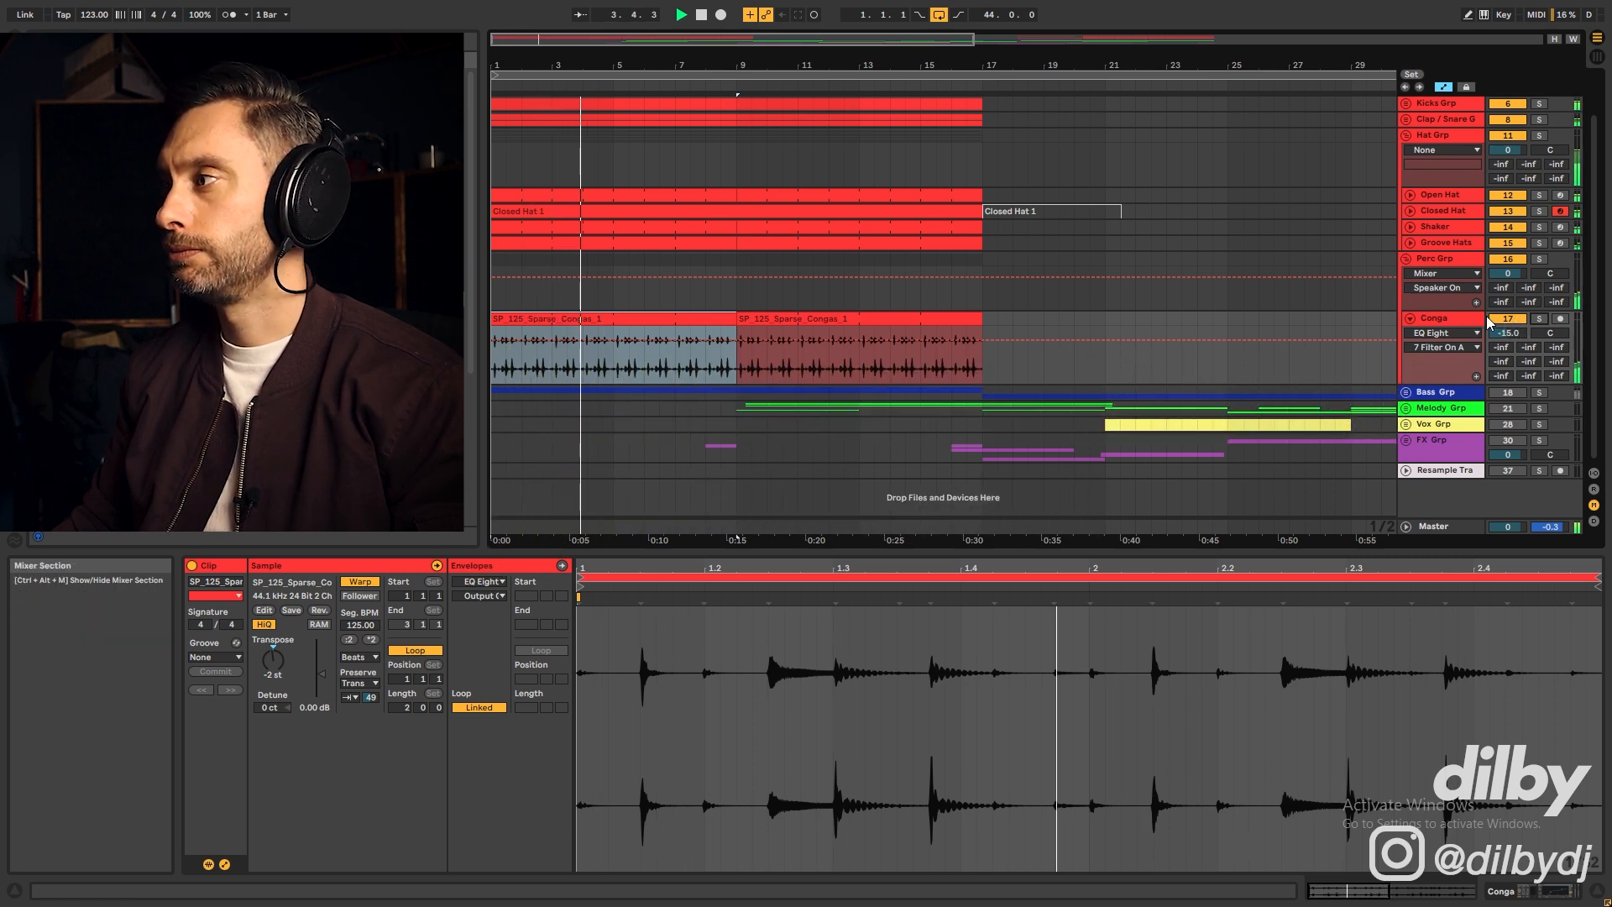
Fold the Perc and Hat groups, unfold the Bass group and examine the notes of the Bass track's bar 1 clip
left_click(1403, 260)
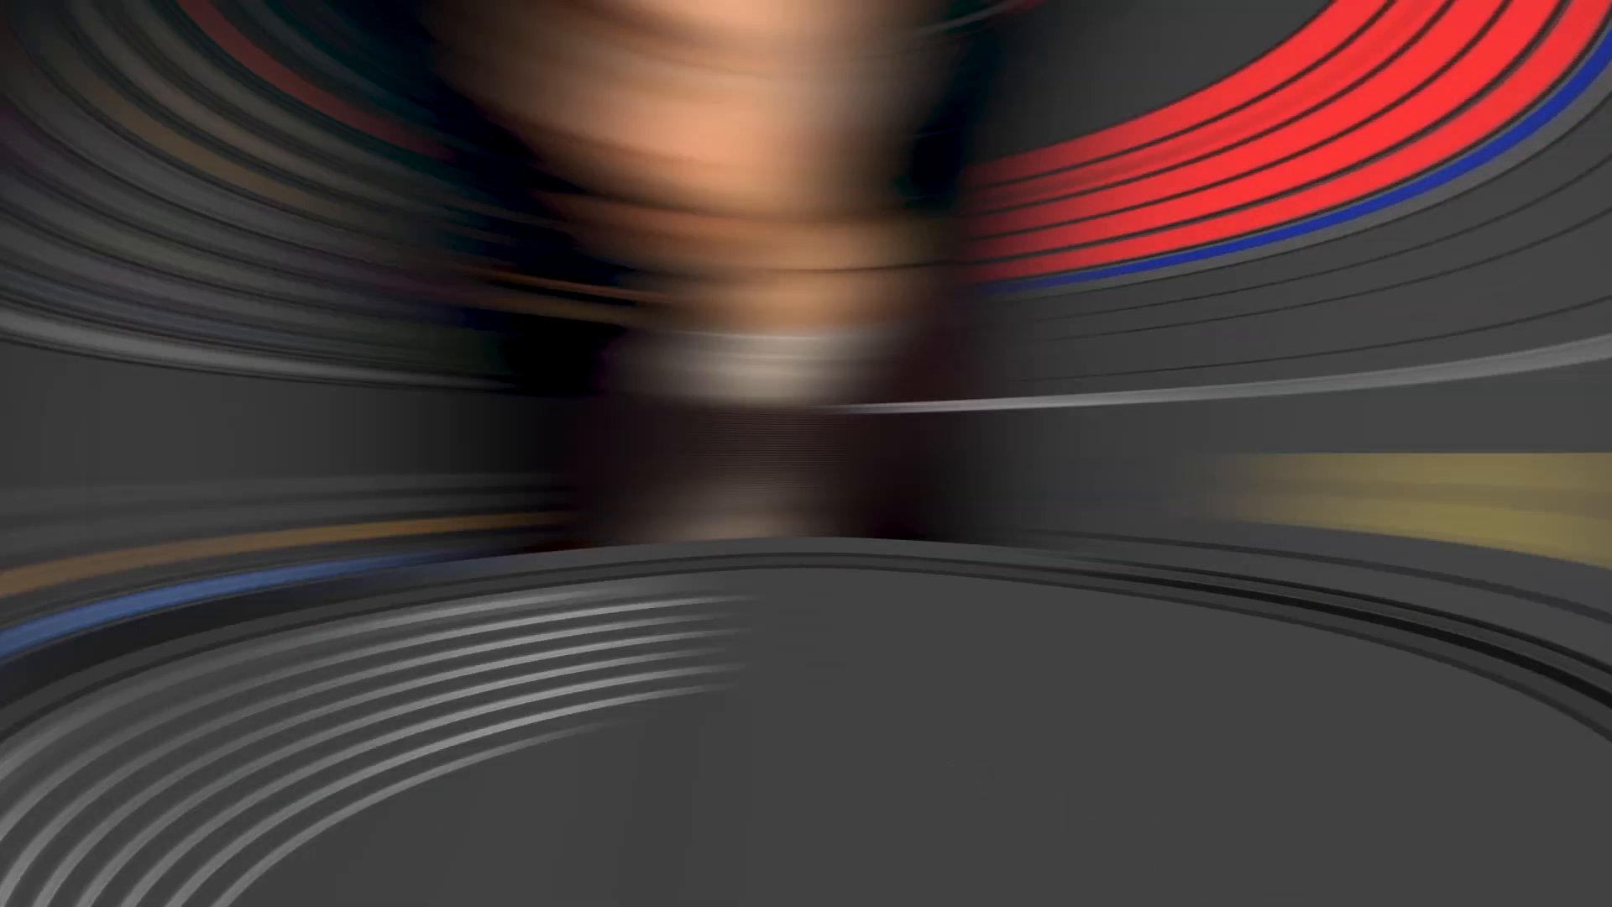
left_click(1412, 328)
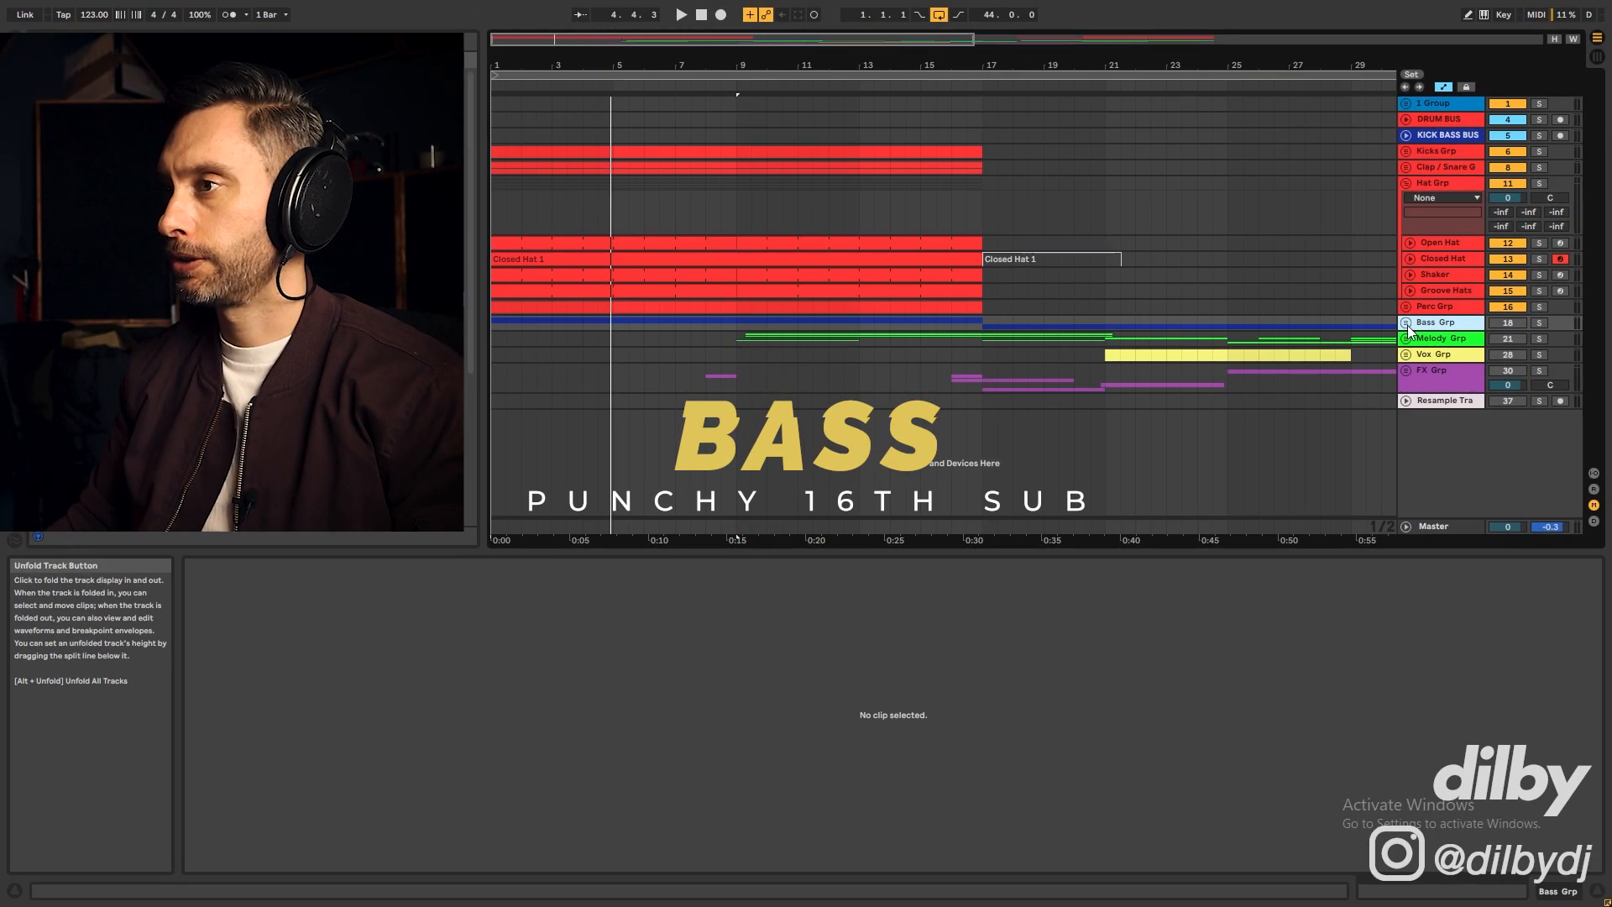
left_click(1407, 323)
left_click(963, 428)
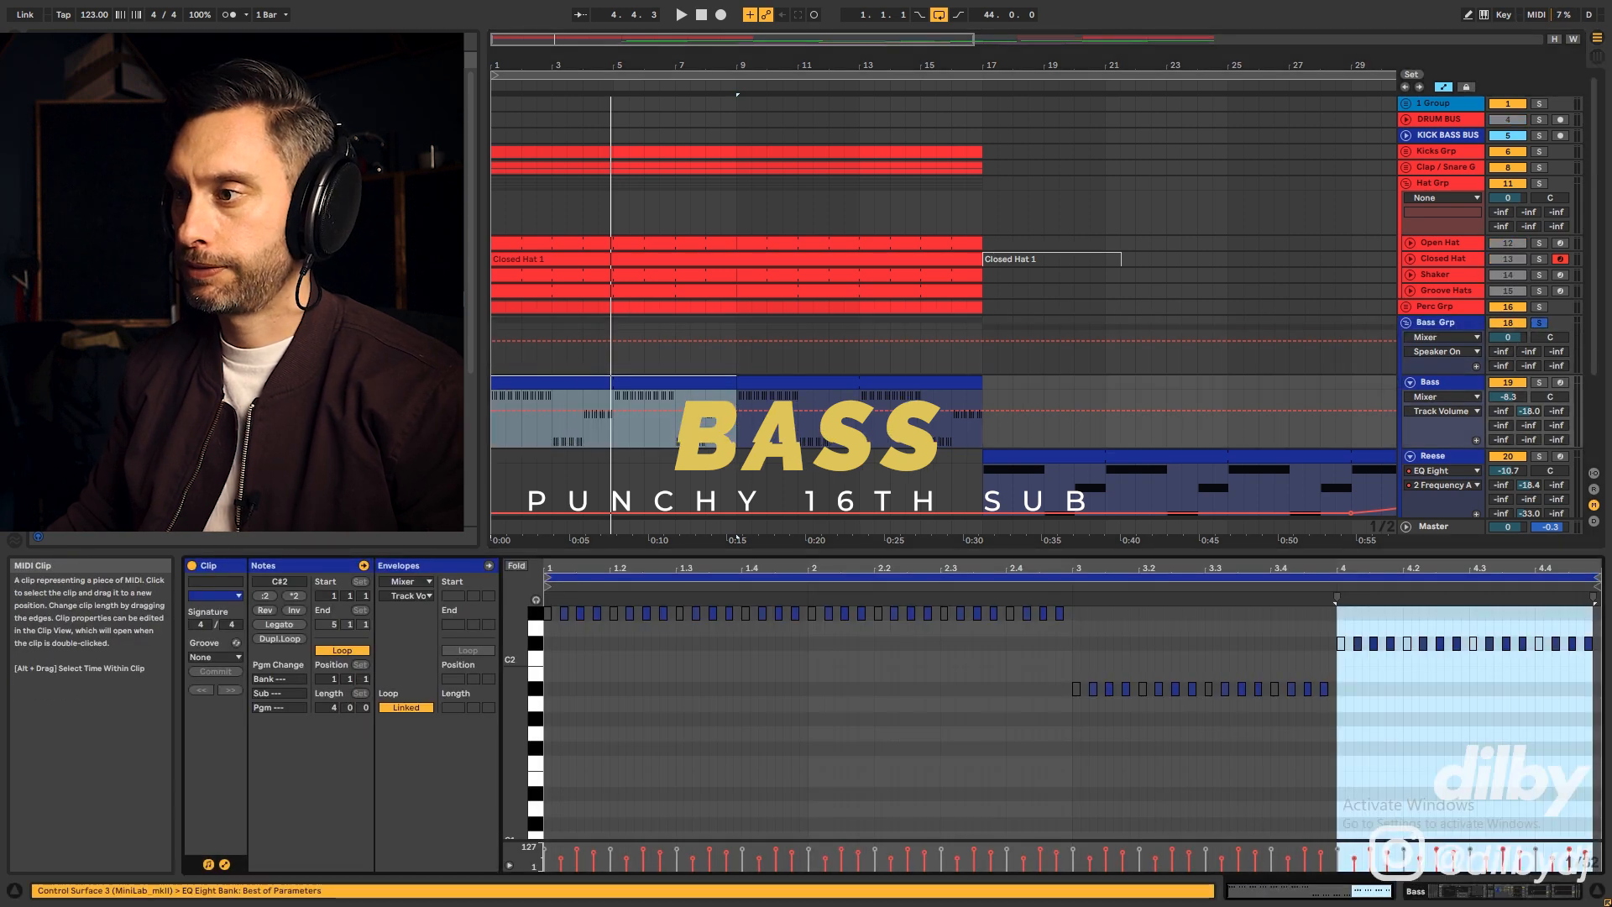
mouse_move(595, 569)
left_mouse_down()
mouse_move(596, 589)
mouse_move(595, 571)
left_mouse_up()
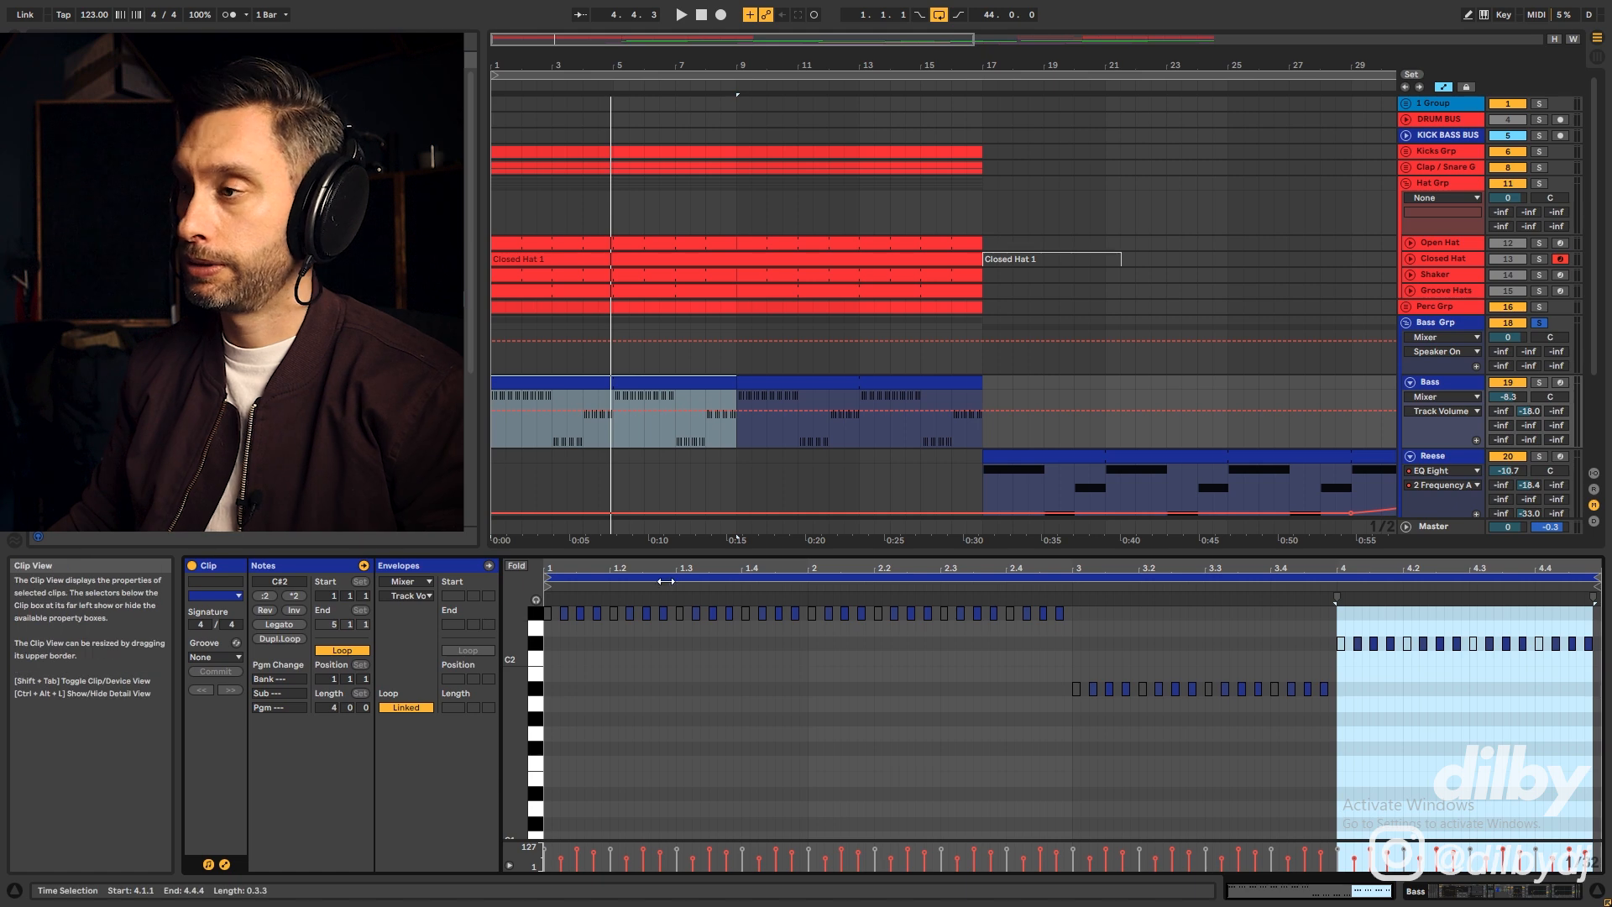
left_click(1407, 183)
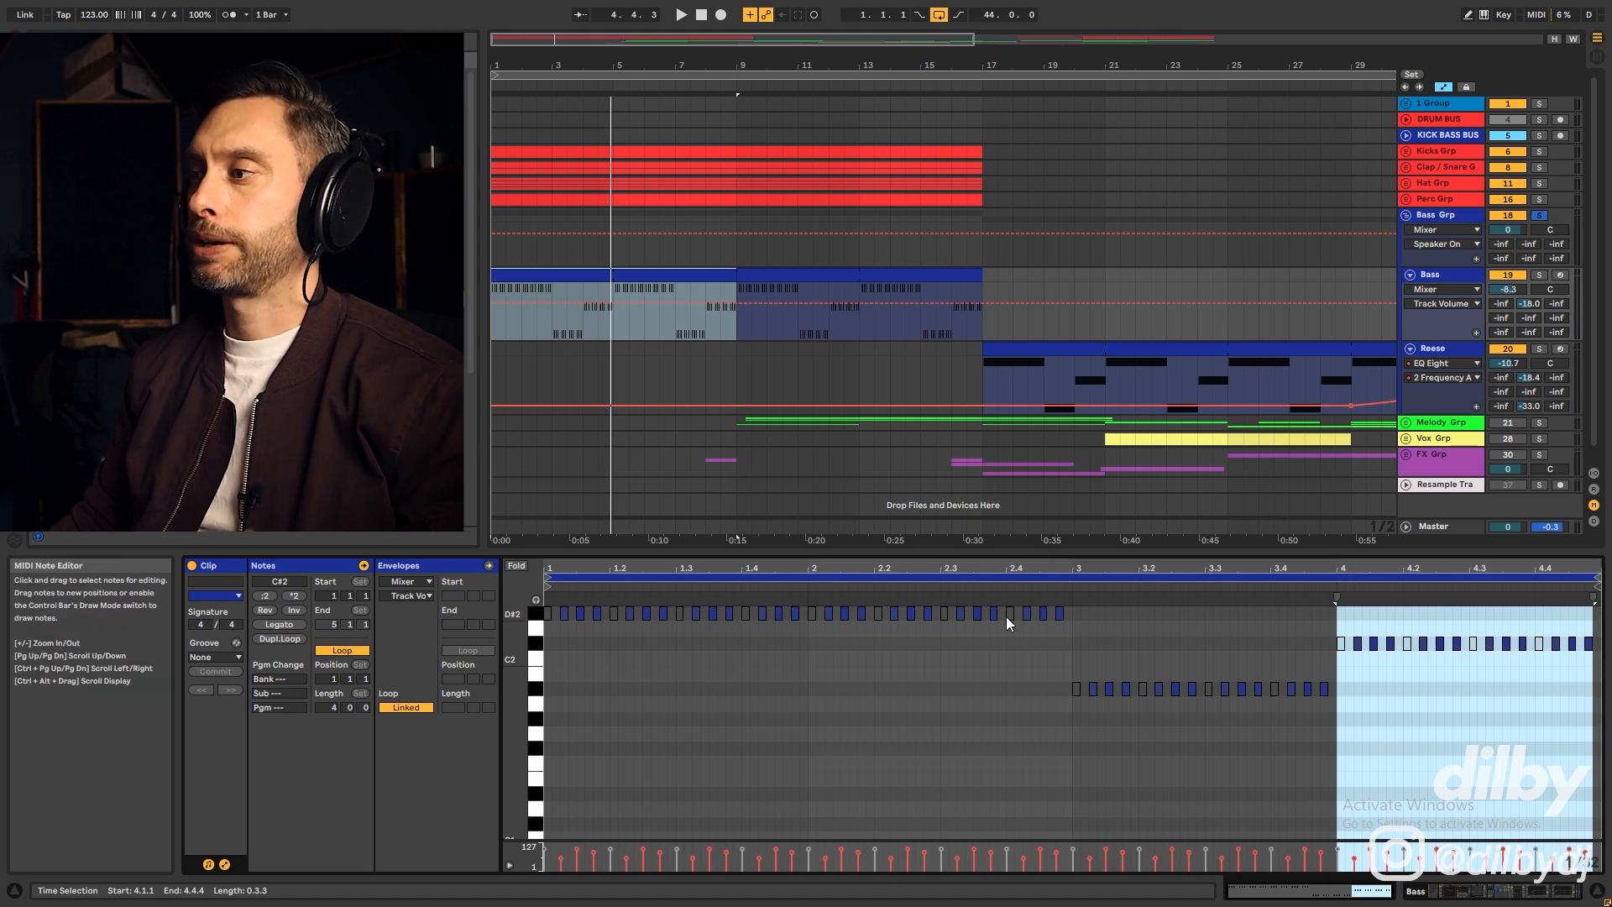
Solo the KICK BASS BUS track and audition the kick and bass together
left_click(1540, 135)
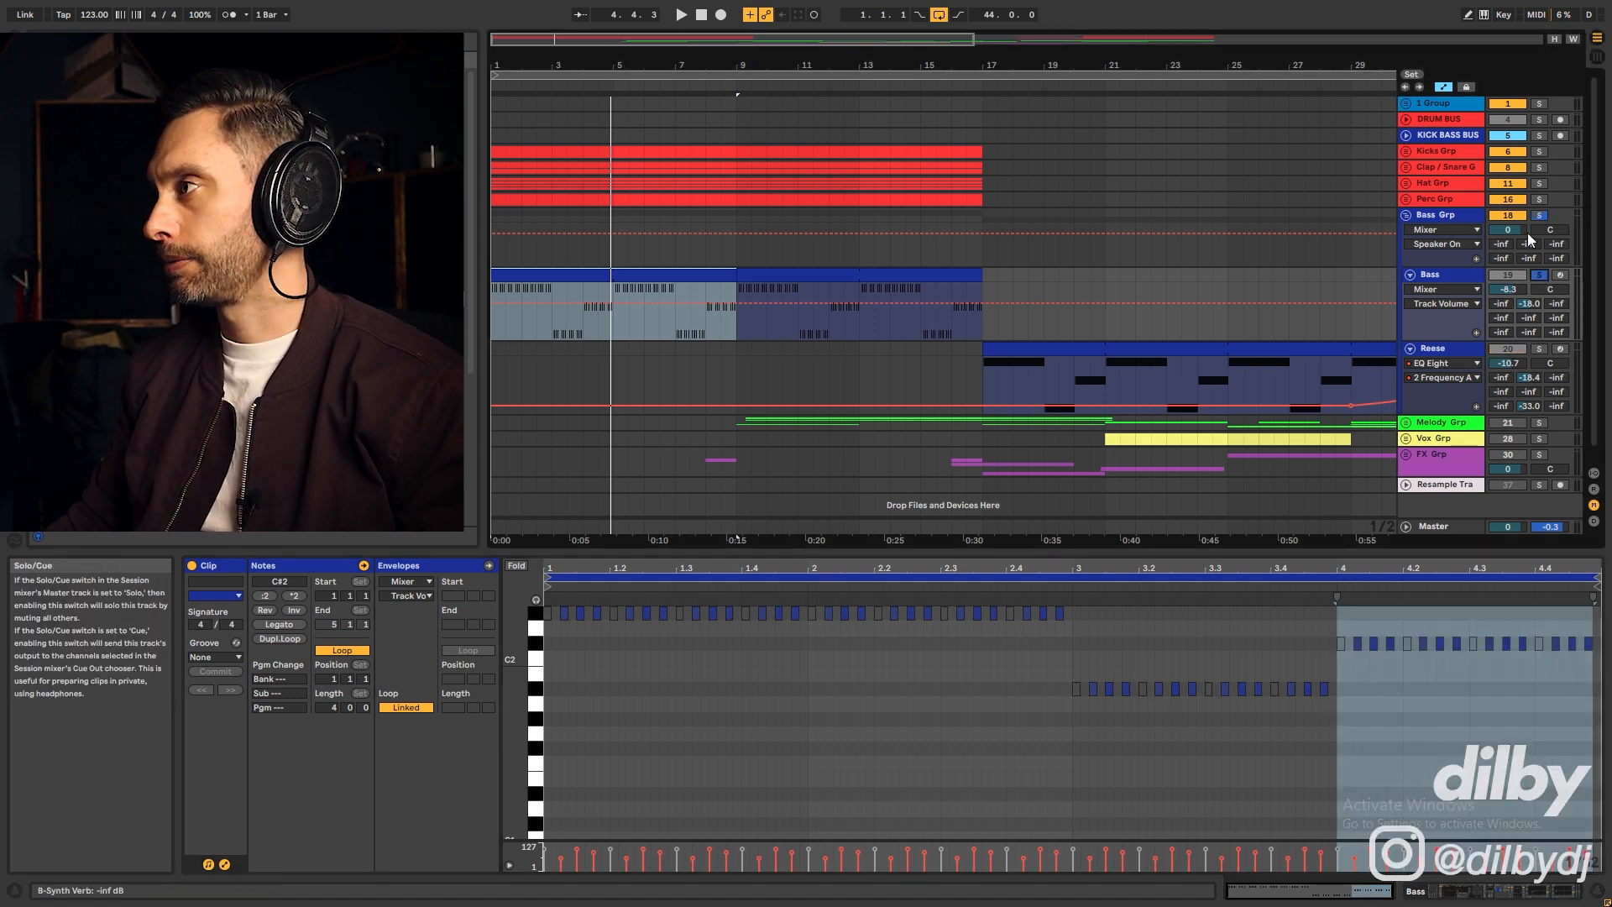
key("space")
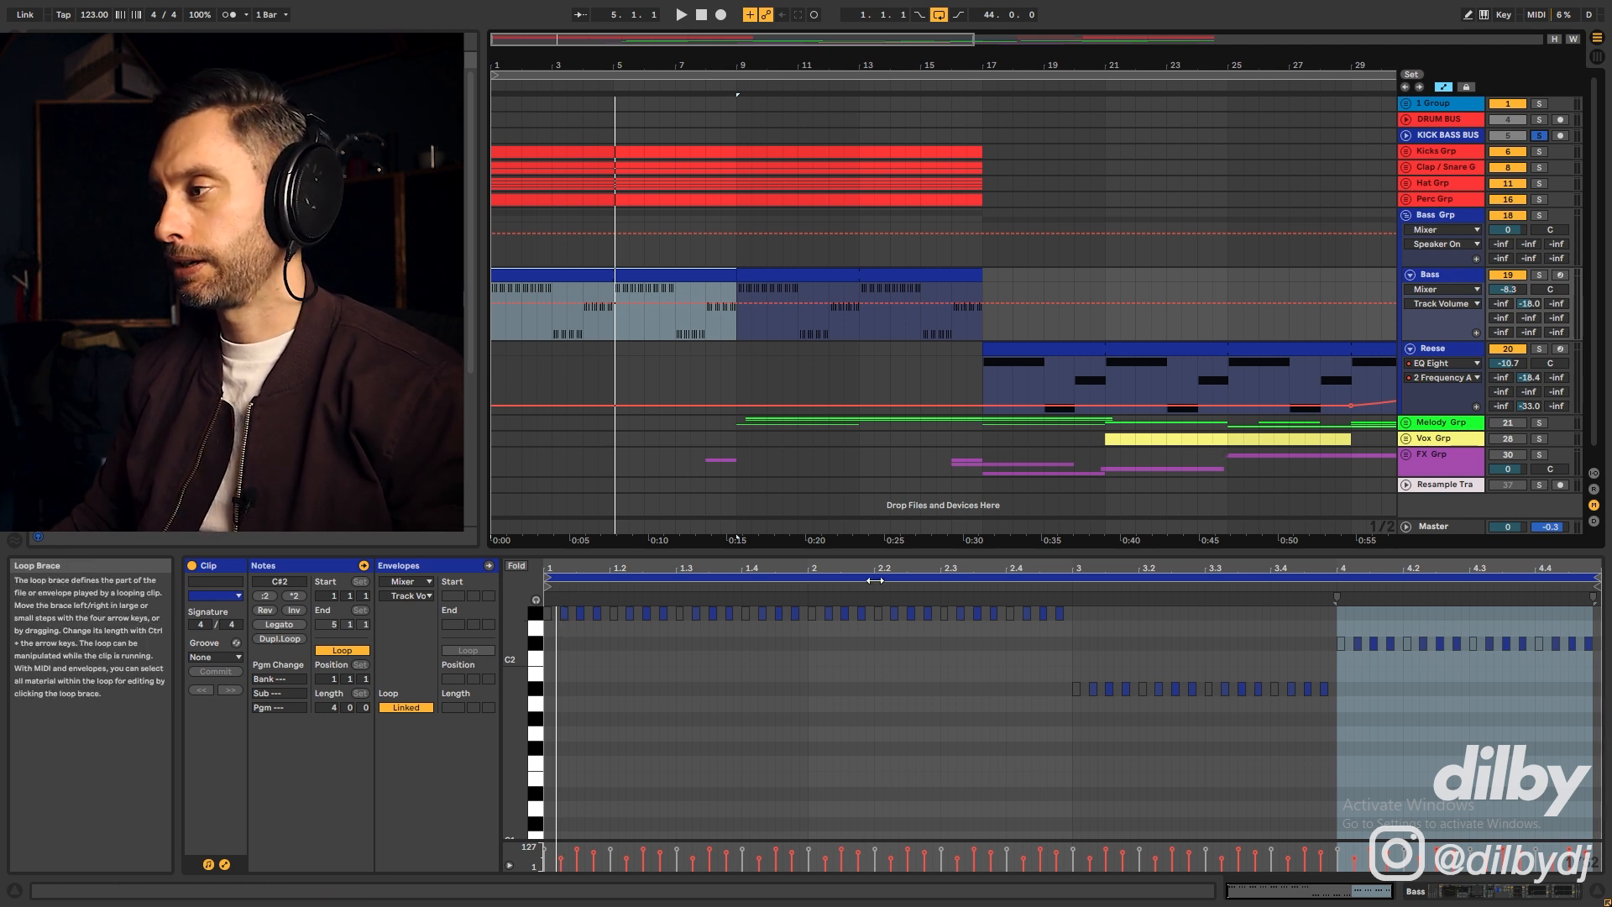
left_click(978, 501)
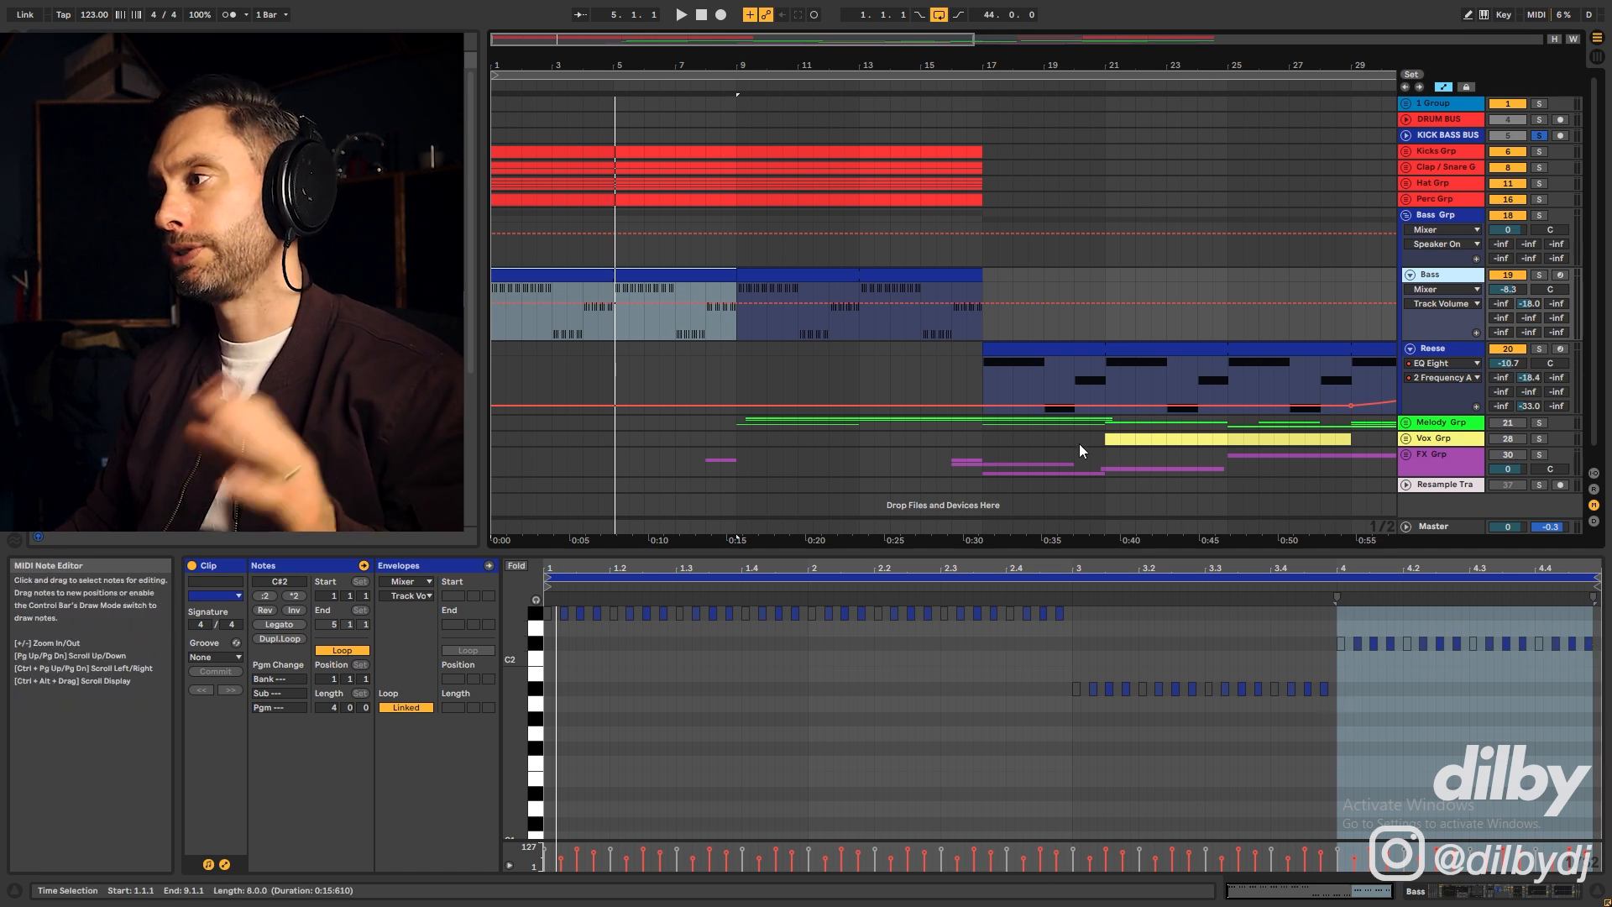
Select the Bass track's bar 9 clip, show the track's devices and expand the Wavetable instrument
left_click(1064, 348)
left_click(1440, 276)
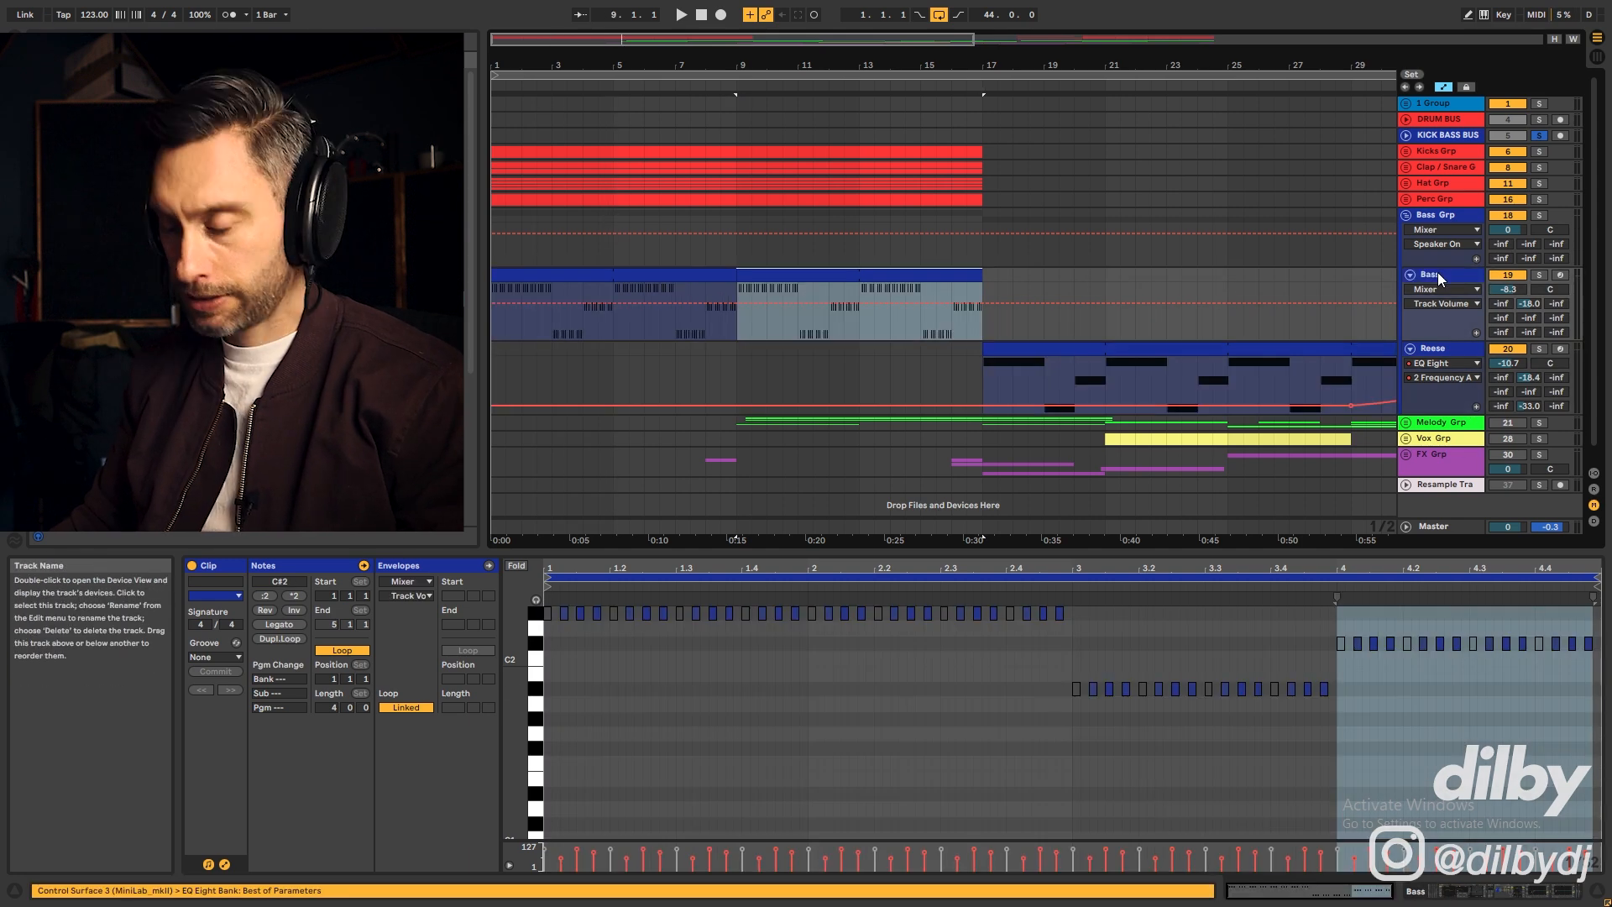
double_click(1442, 277)
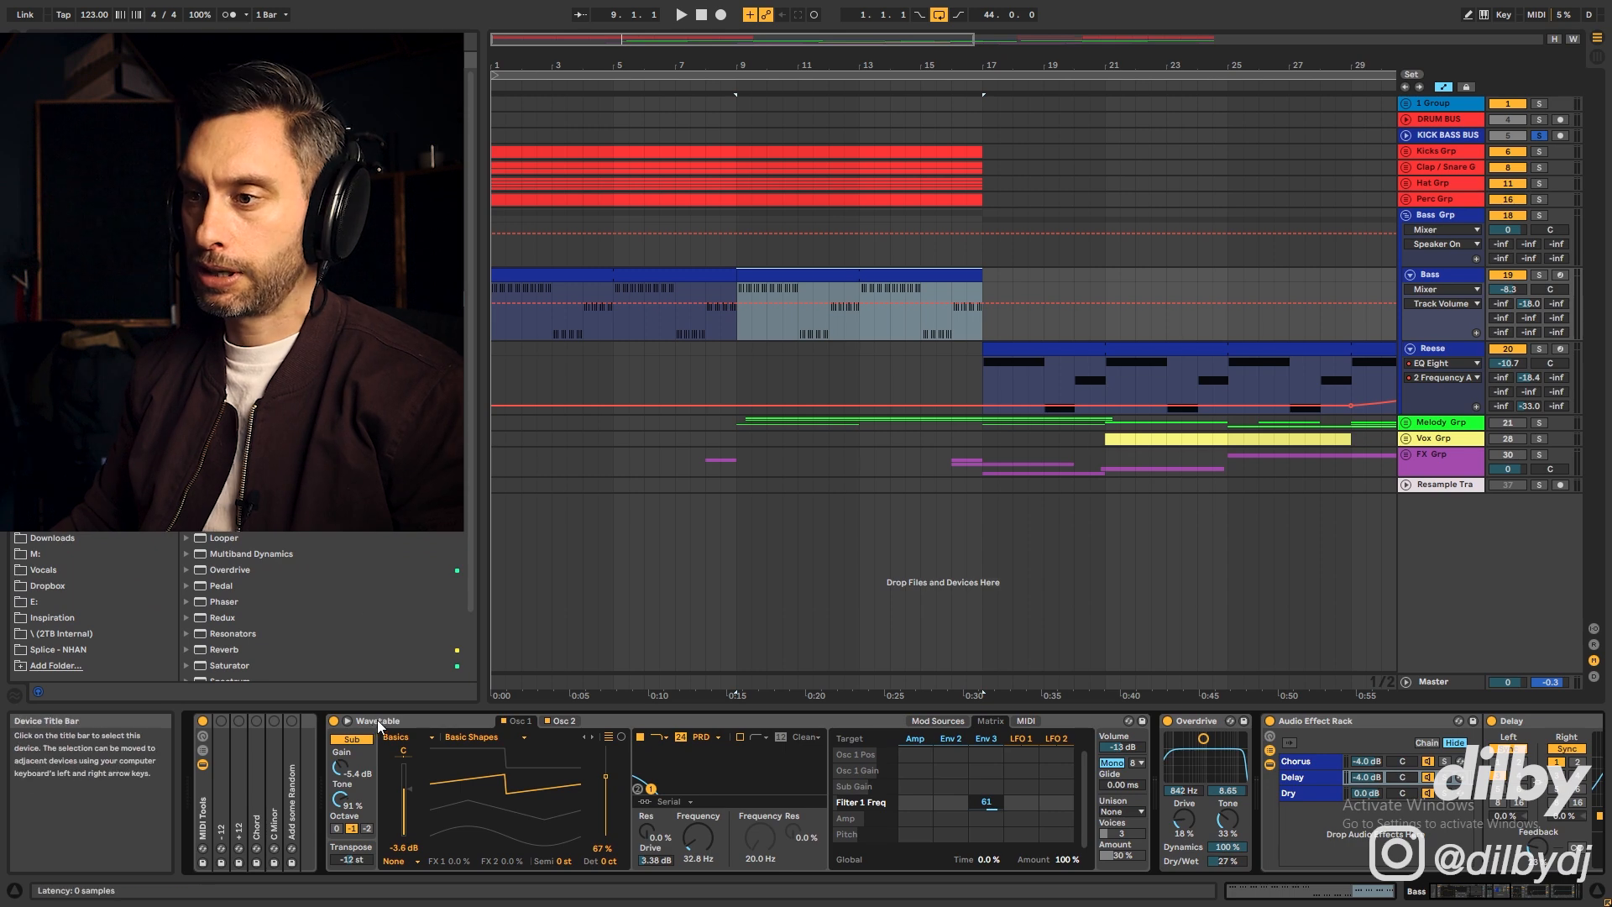
left_click(376, 719)
left_click(346, 722)
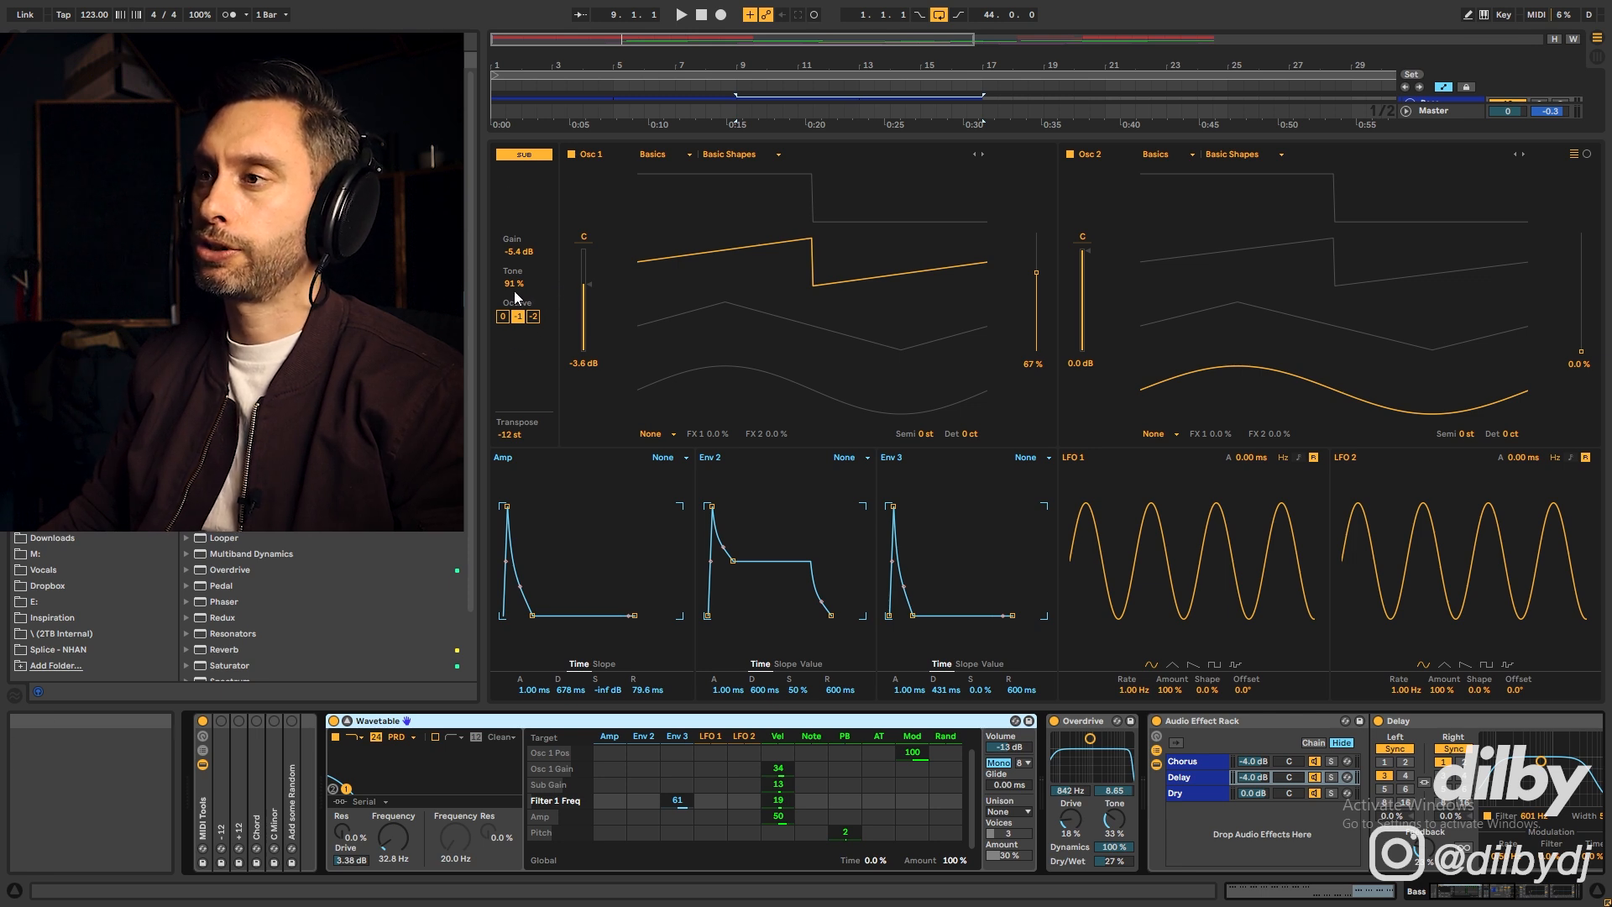
Turn off Wavetable's Osc 1 and Osc 2 and bypass the Overdrive, Audio Effect Rack and EQ Eight effects on the Bass track
left_click(571, 154)
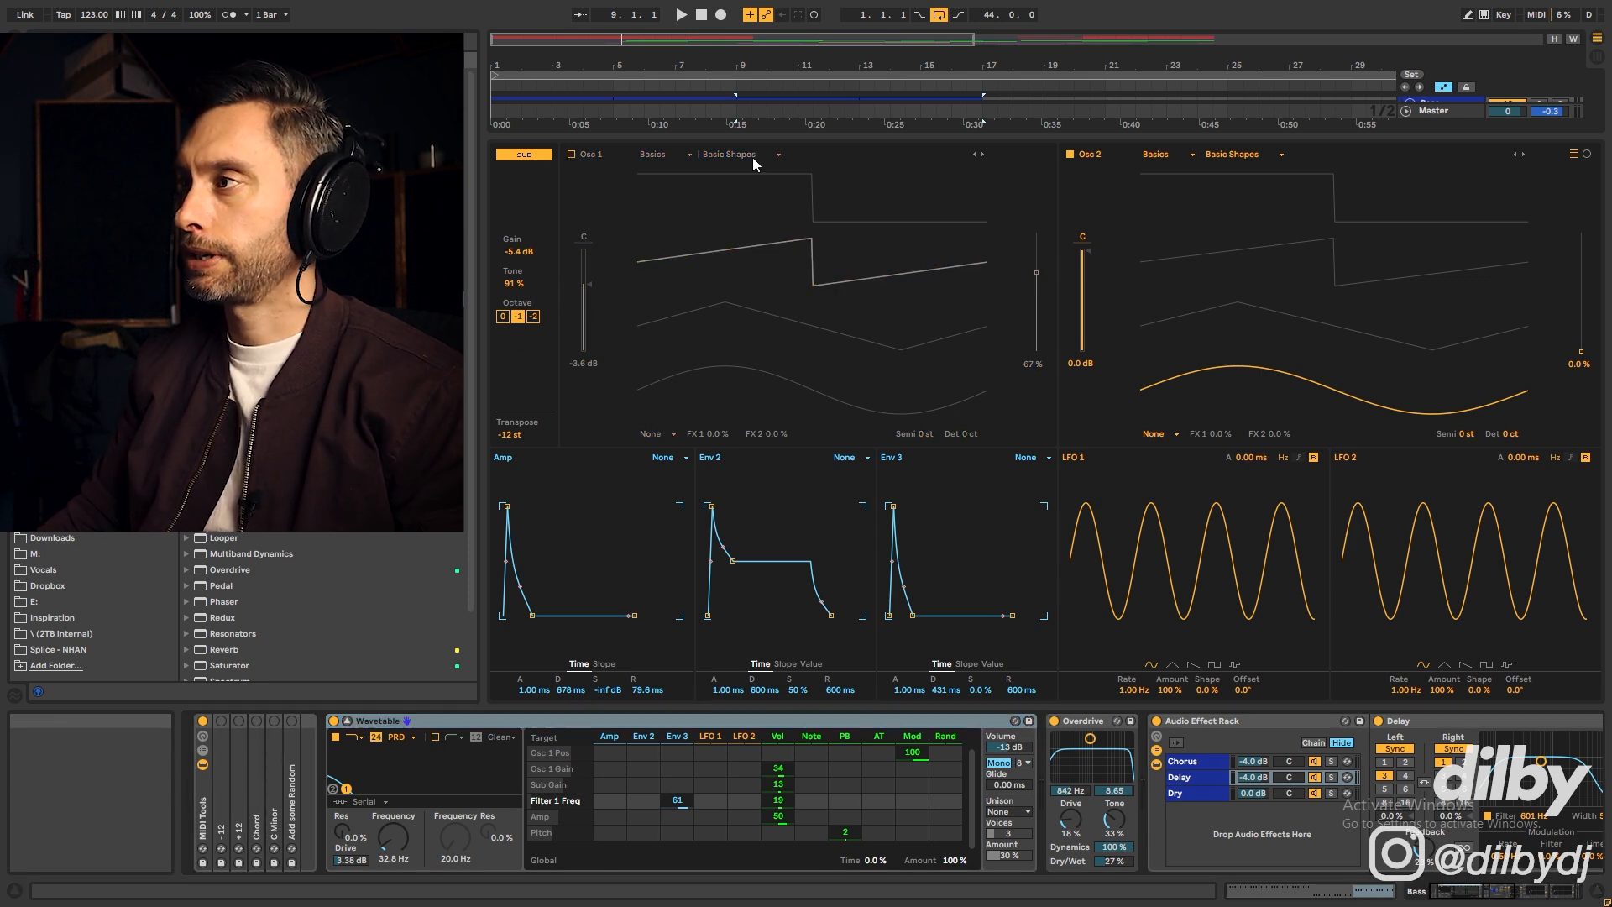
left_click(1070, 155)
left_click_drag(1444, 894, 1552, 894)
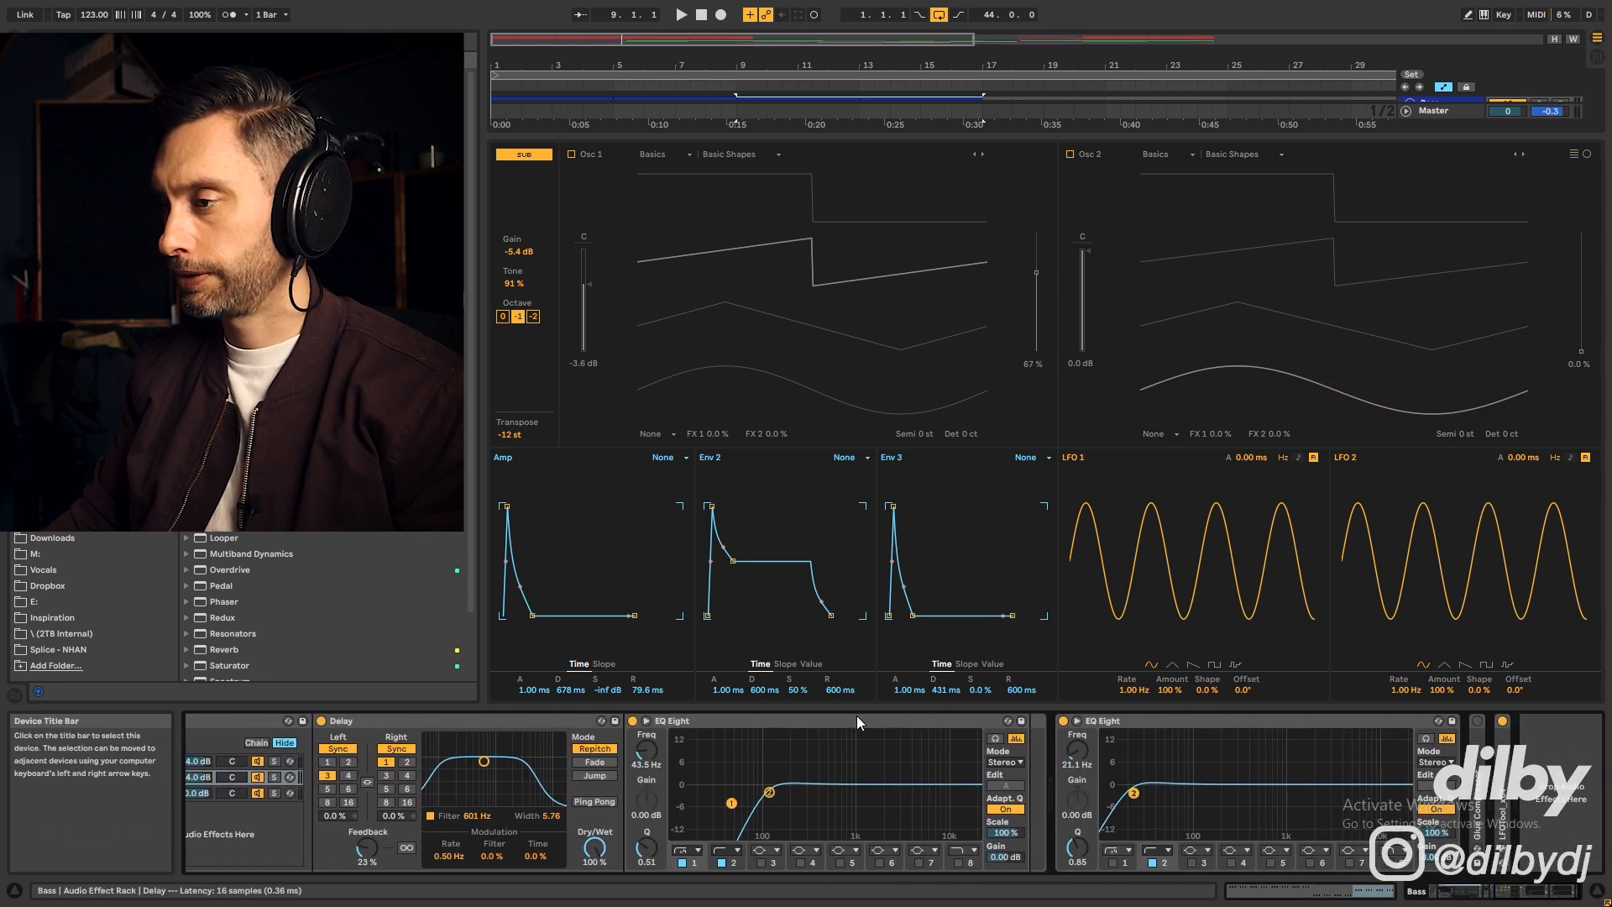
left_click(1459, 892)
left_click(1156, 765)
left_click(1156, 722)
left_click(1385, 721)
left_click(1054, 722)
left_click(1495, 894)
left_click(1476, 896)
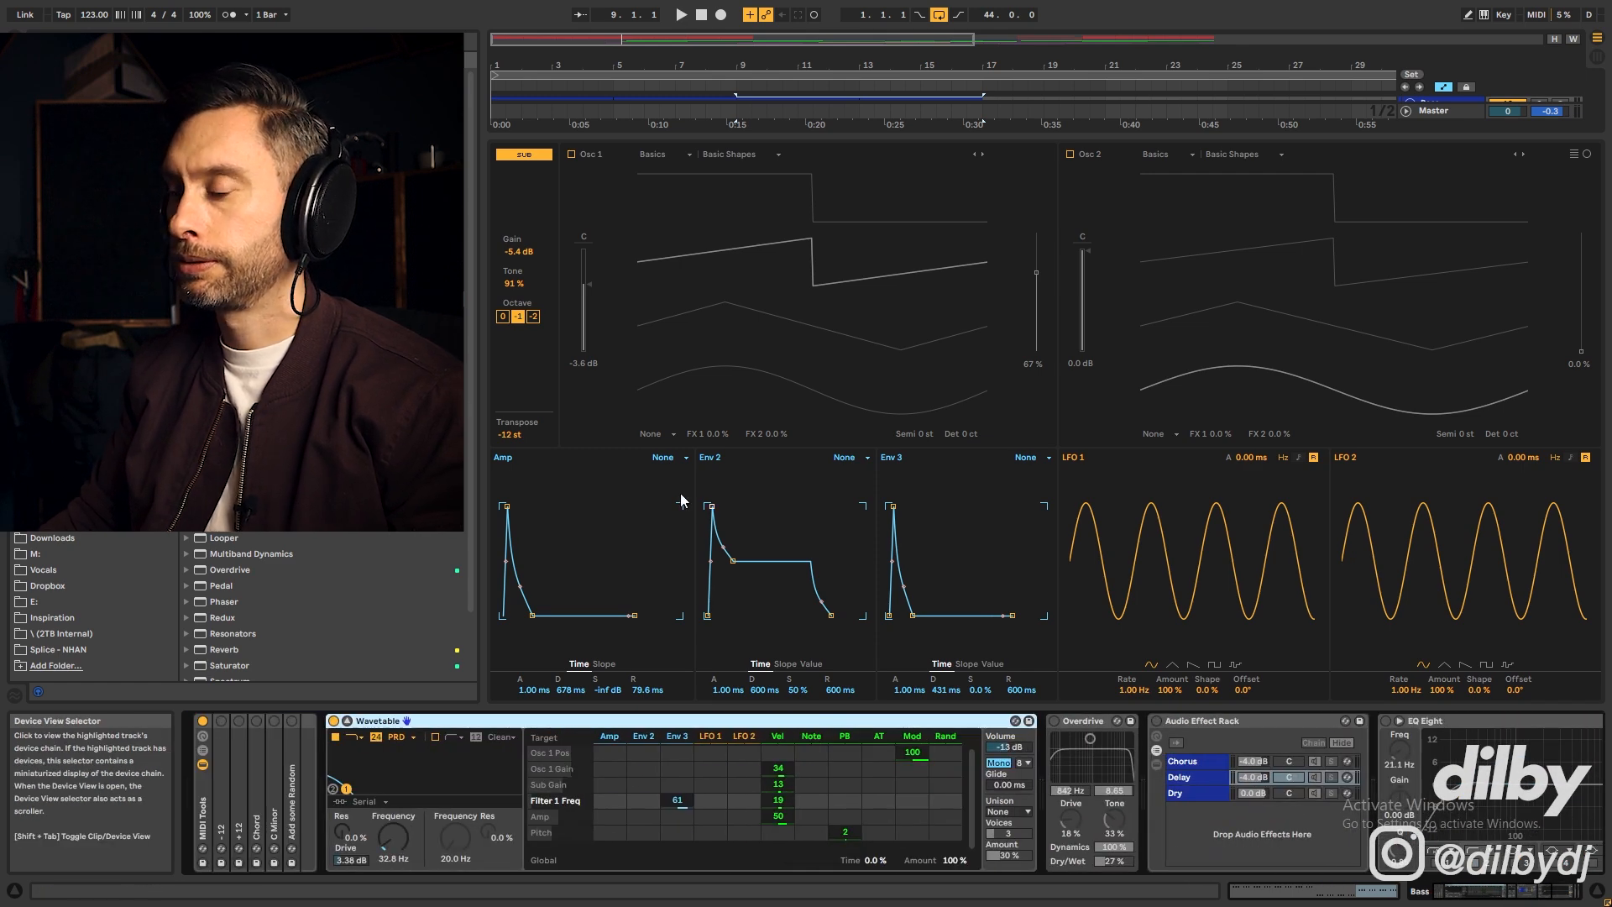
Collapse the expanded Wavetable view, solo the Bass track and audition the sub oscillator alone
left_click(347, 722)
left_click(1540, 274)
key("space")
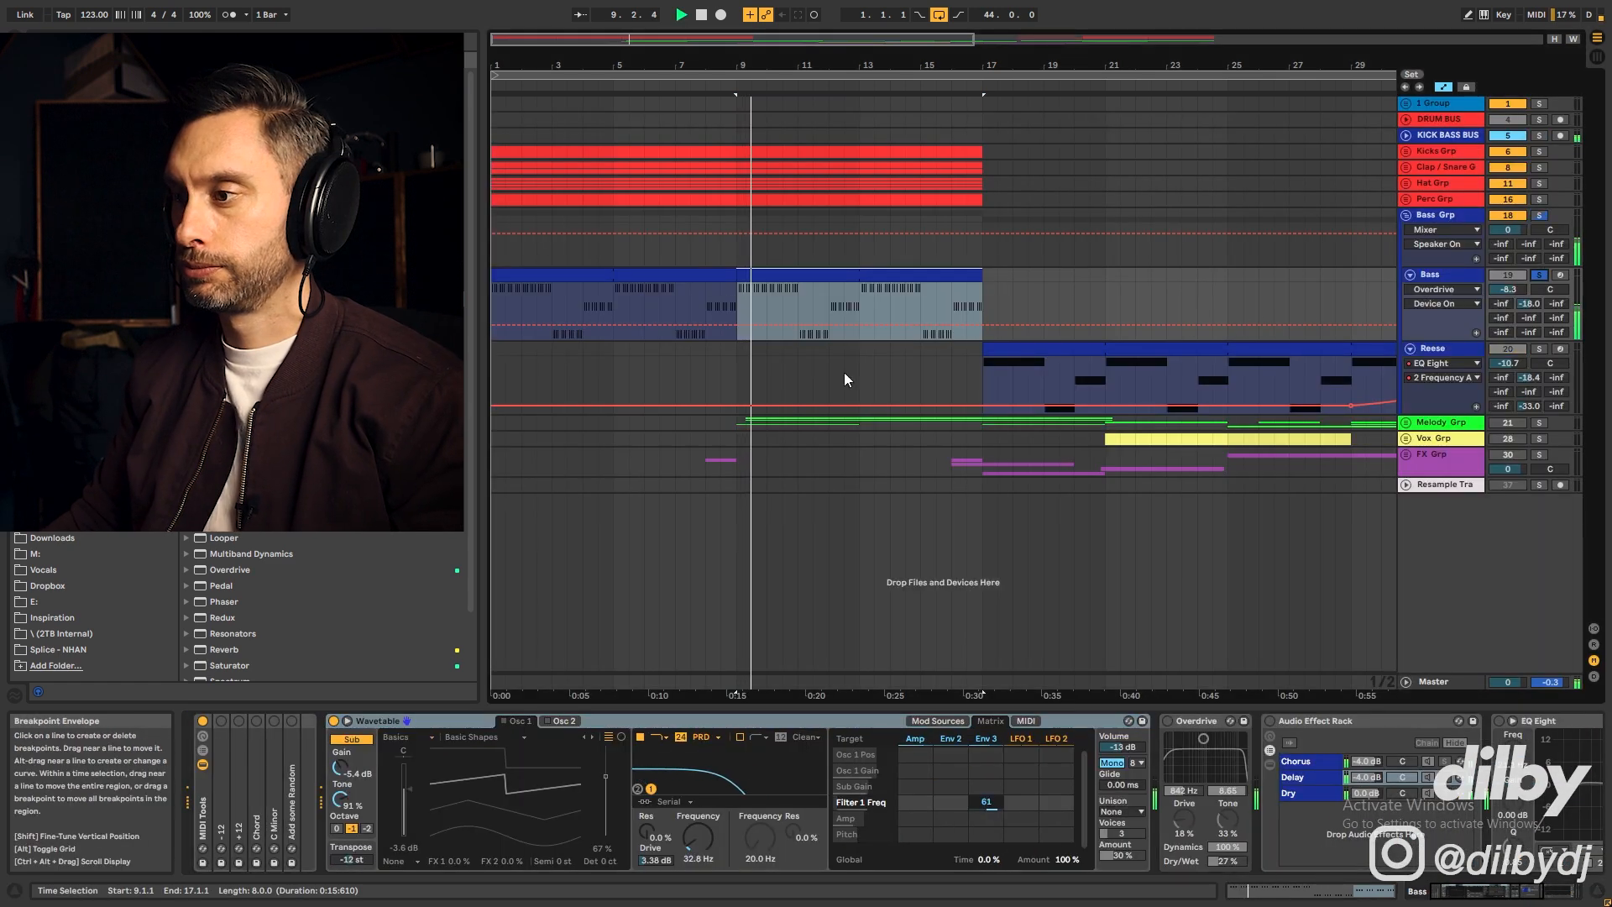
Try the sub with Filter 1 off and Sub Tone at 0 %, undo the tone change and turn Filter 1 back on
left_click(641, 738)
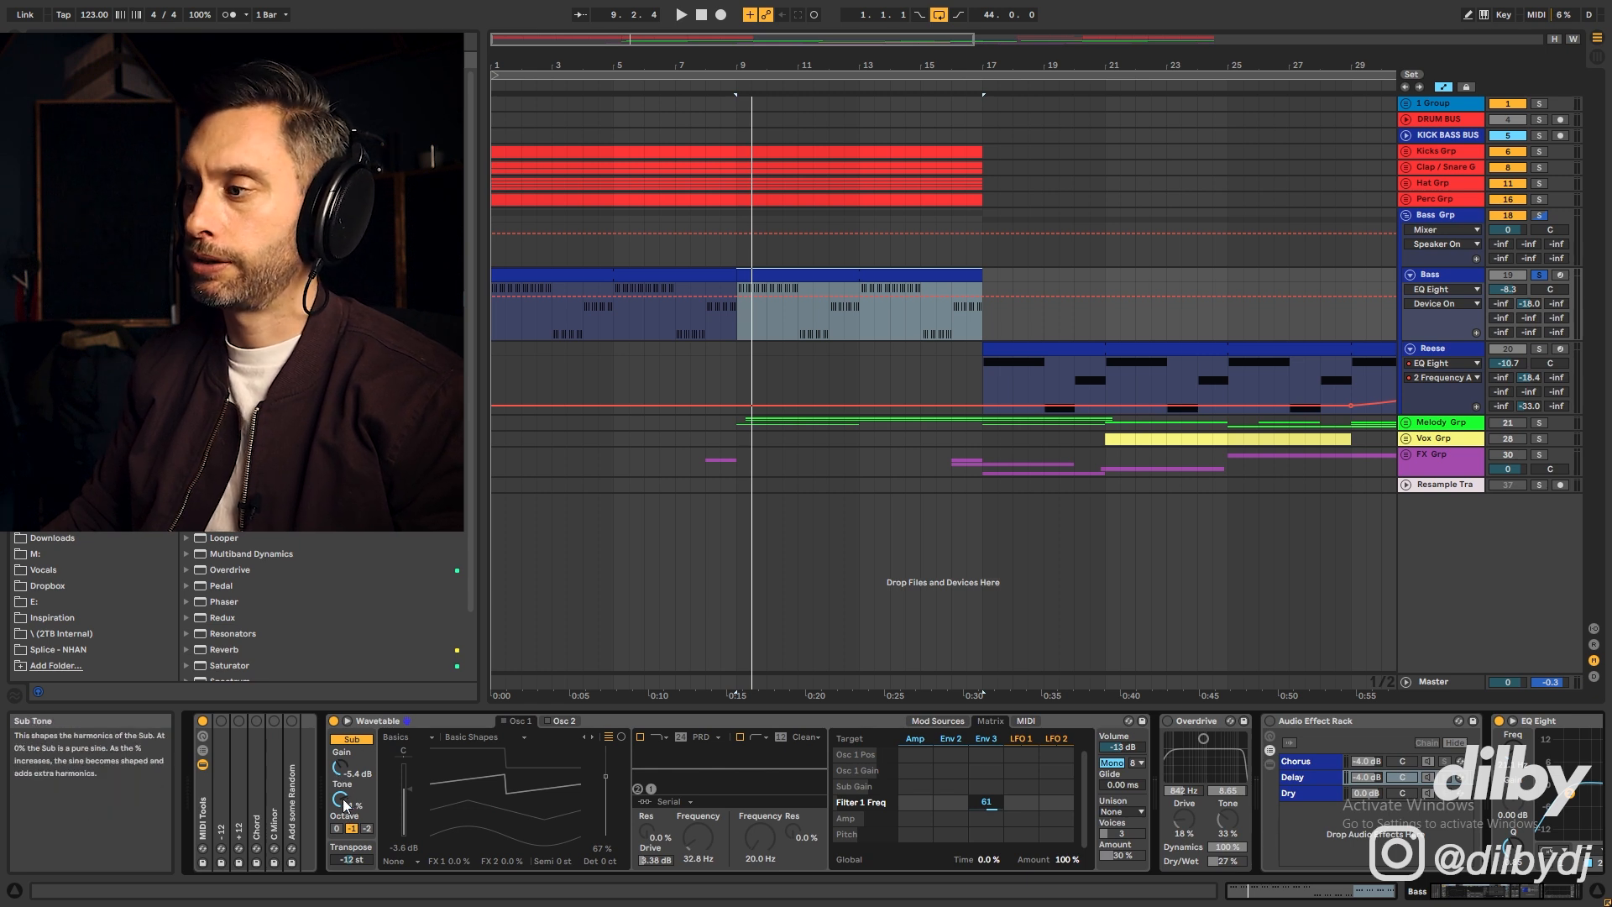
left_click(341, 800)
left_click_drag(343, 808, 343, 894)
key("space")
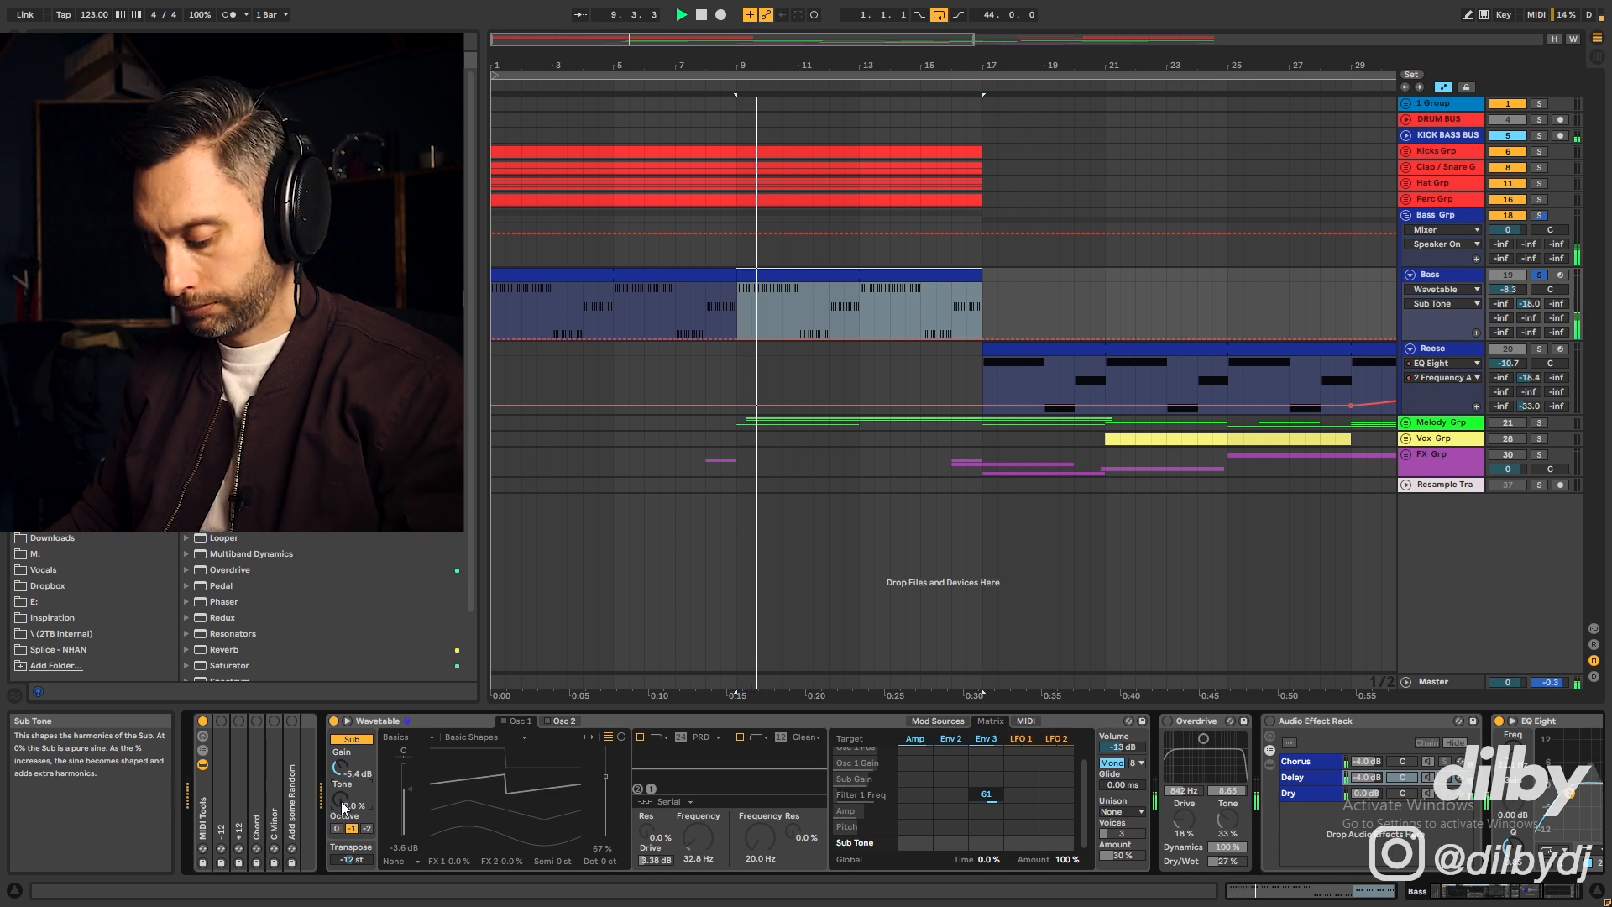
key("ctrl+z")
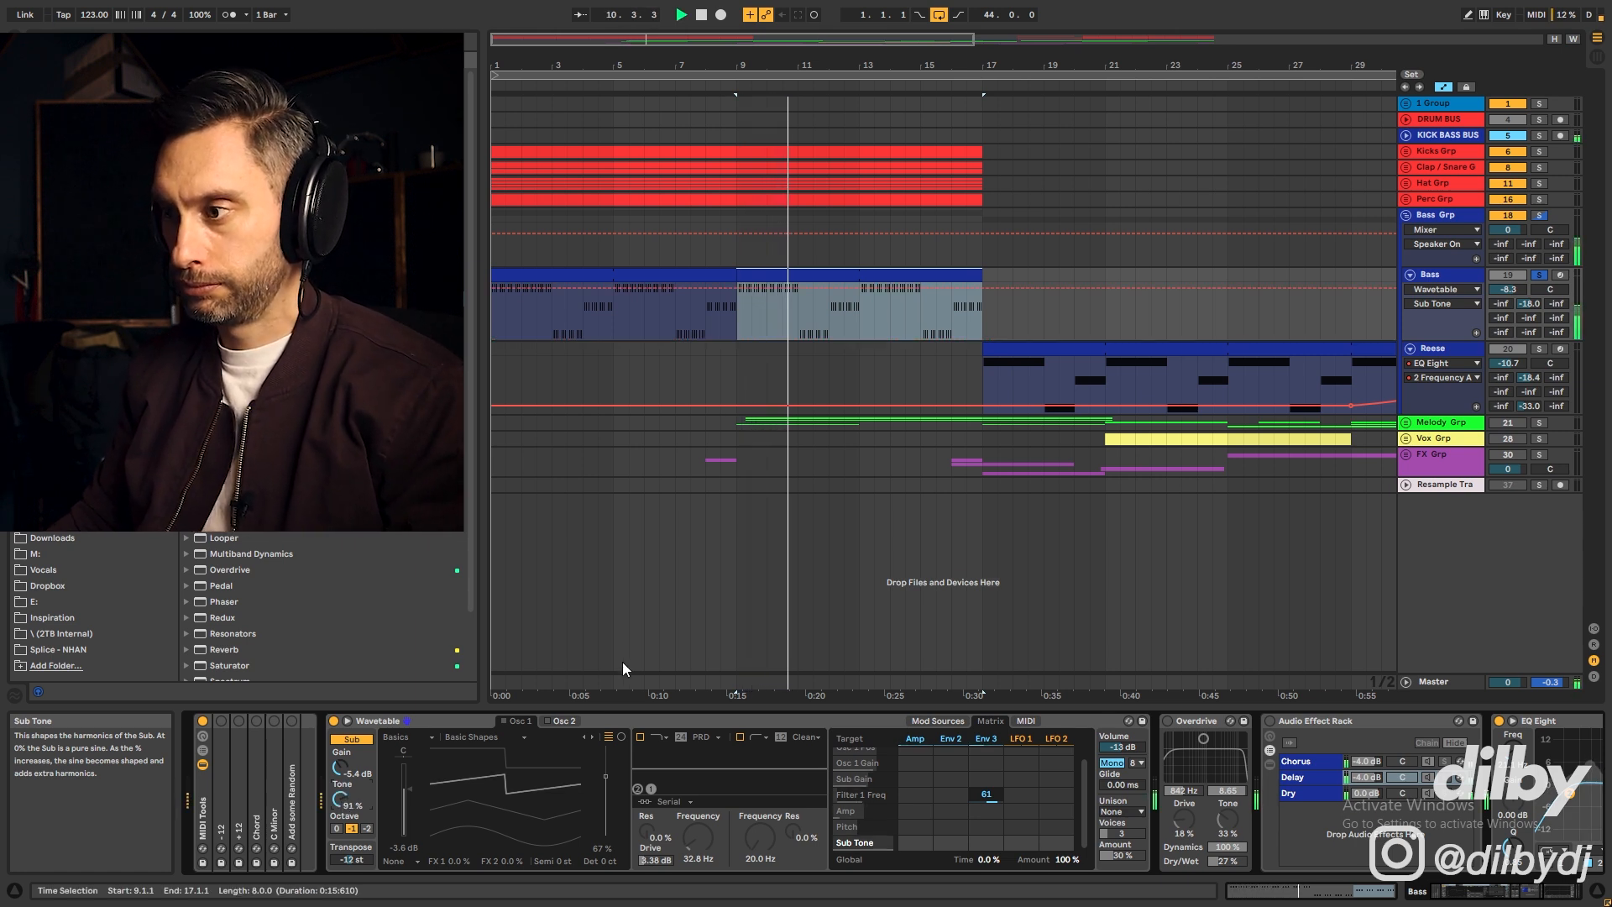
left_click(639, 739)
Audition the filtered sub, turn Osc 1 back on and audition the combined bass sound
key("space")
key("space")
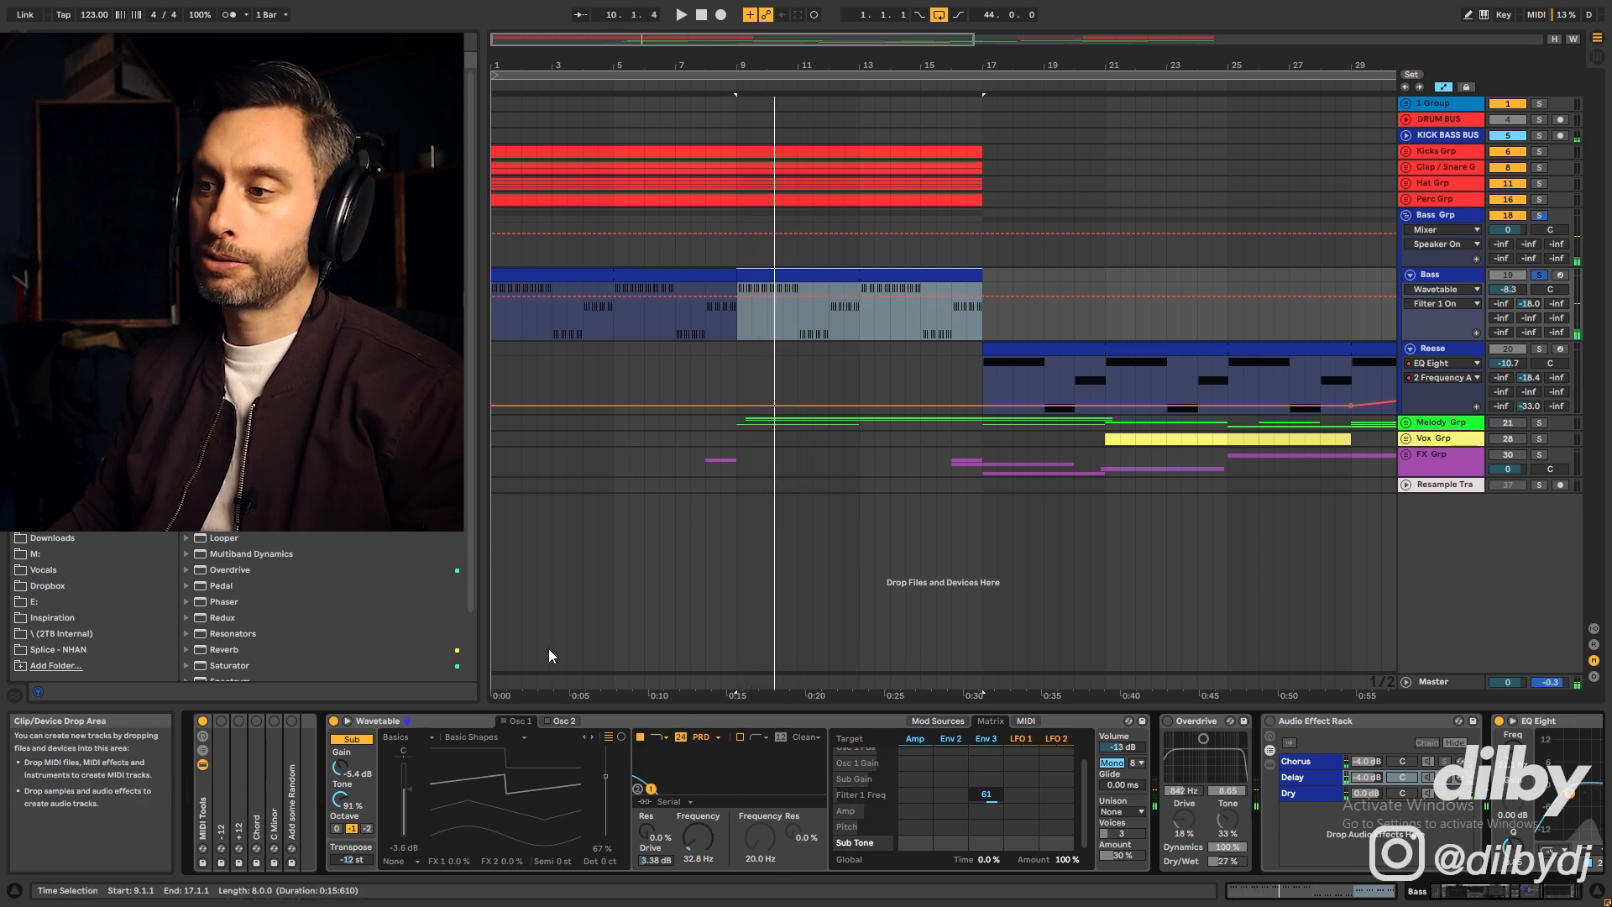
left_click(503, 720)
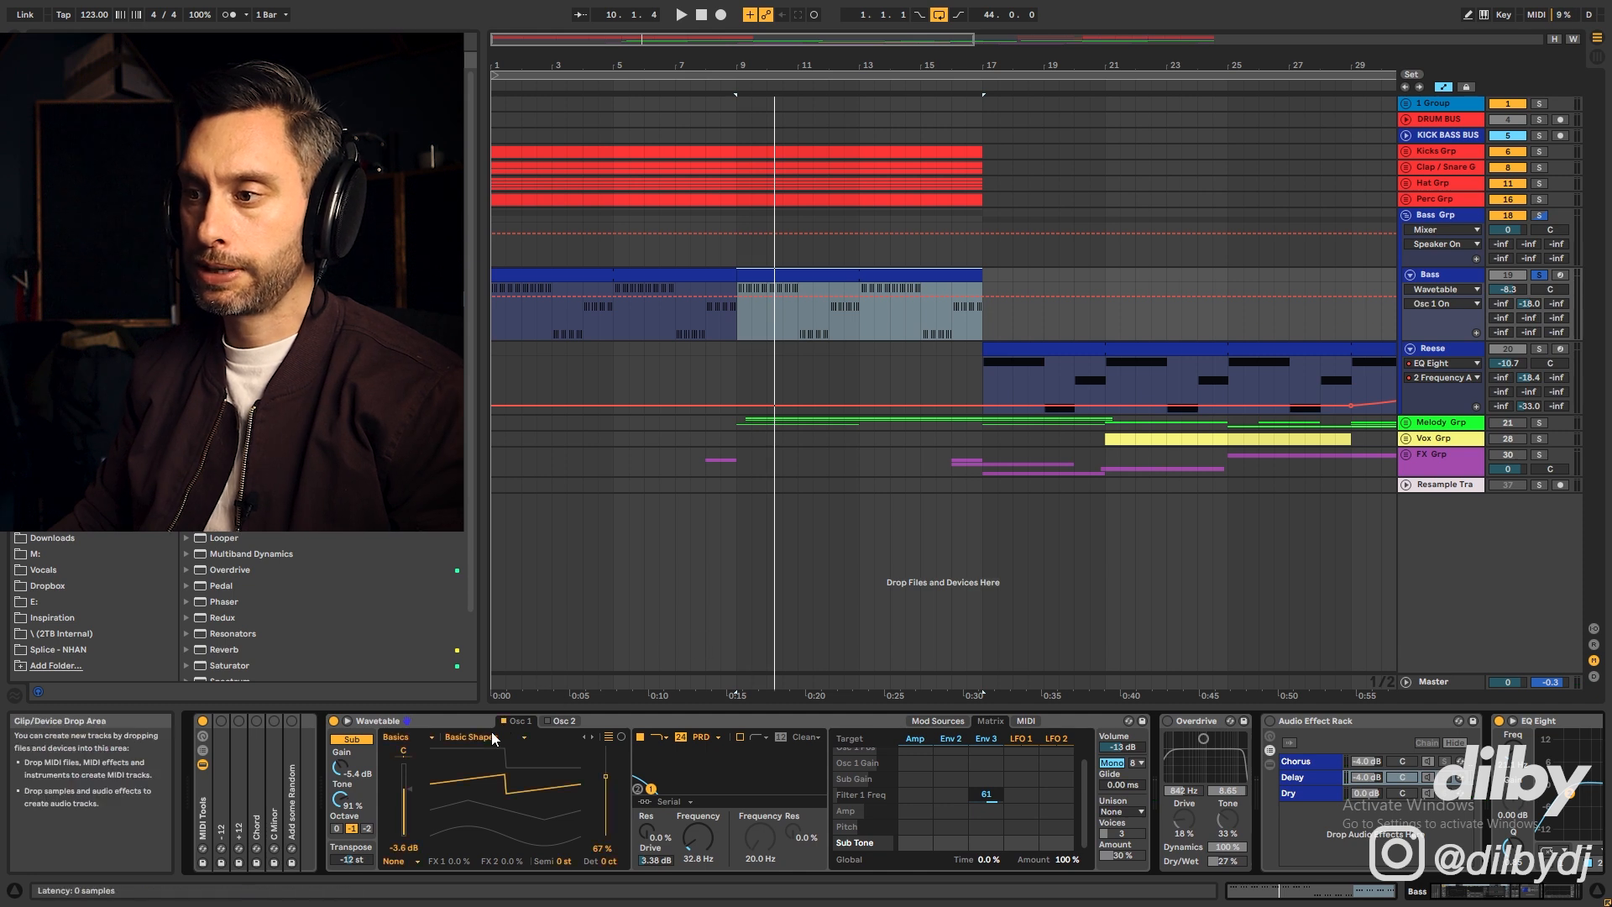
key("space")
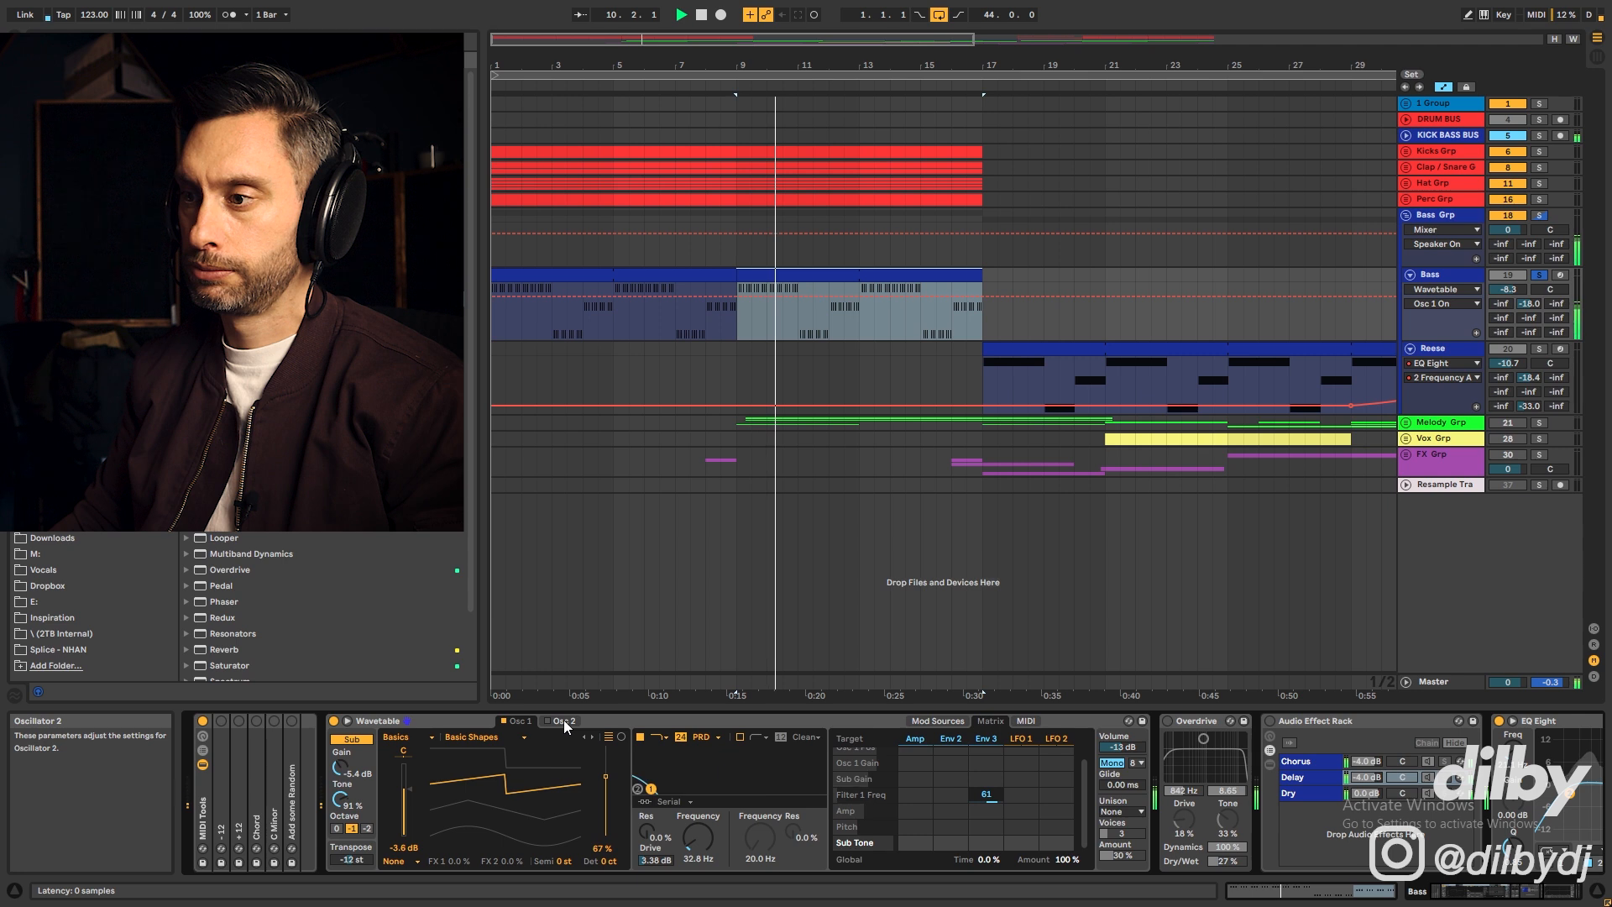
key("space")
Examine Wavetable's Amp envelope, the modulation matrix and the Env 3 envelope routed to the filter
left_click(938, 721)
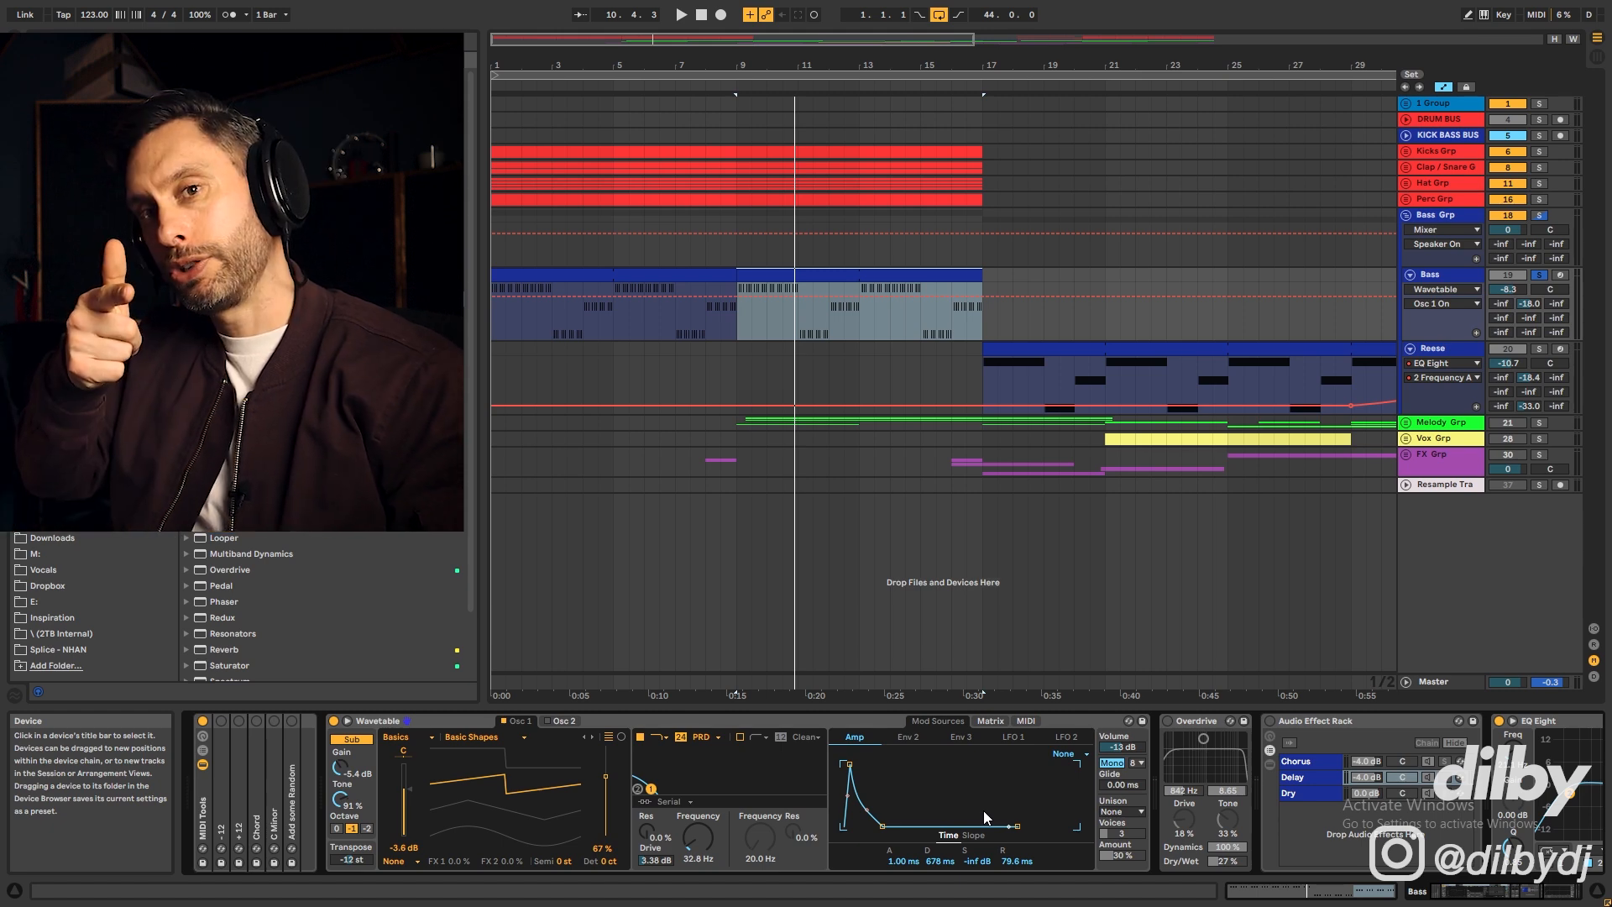
left_click(989, 721)
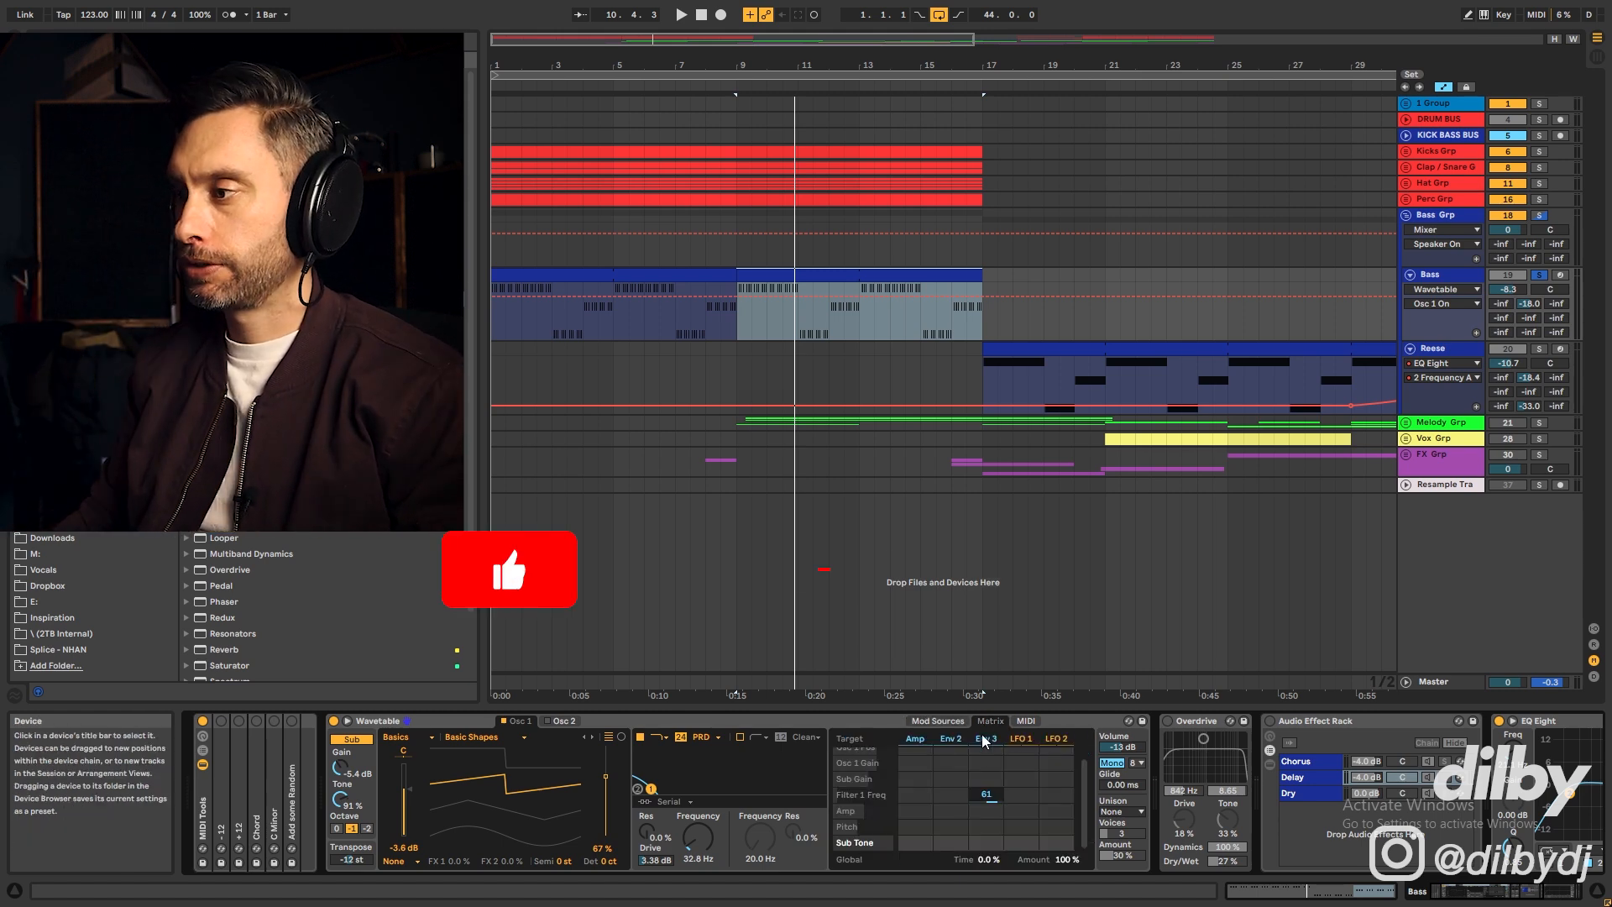
left_click(987, 738)
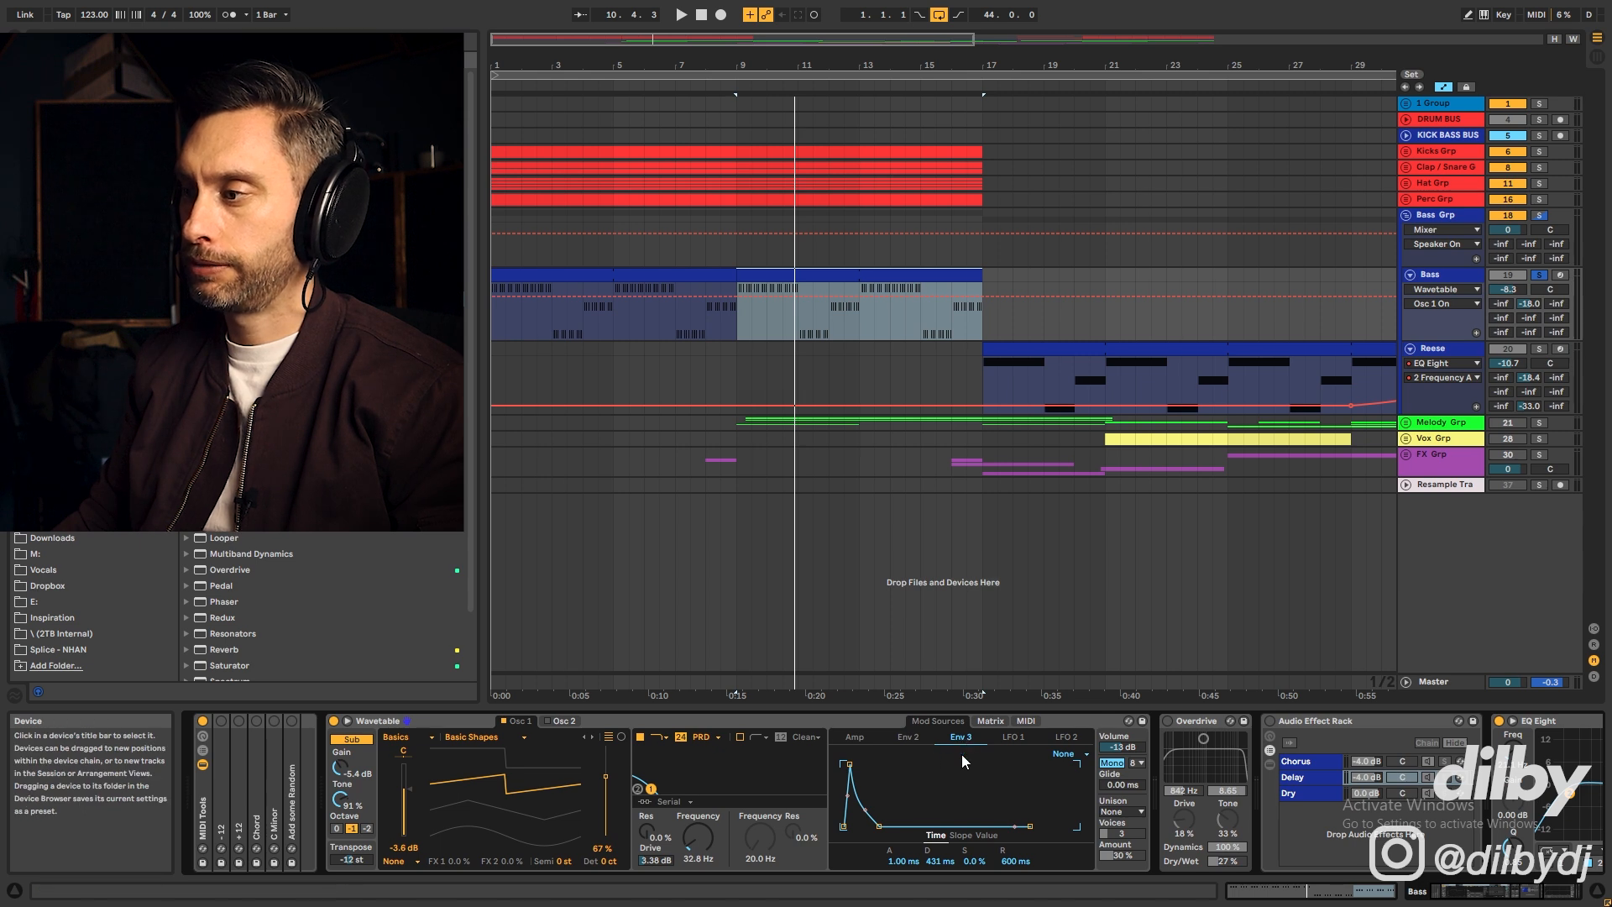
left_click(989, 726)
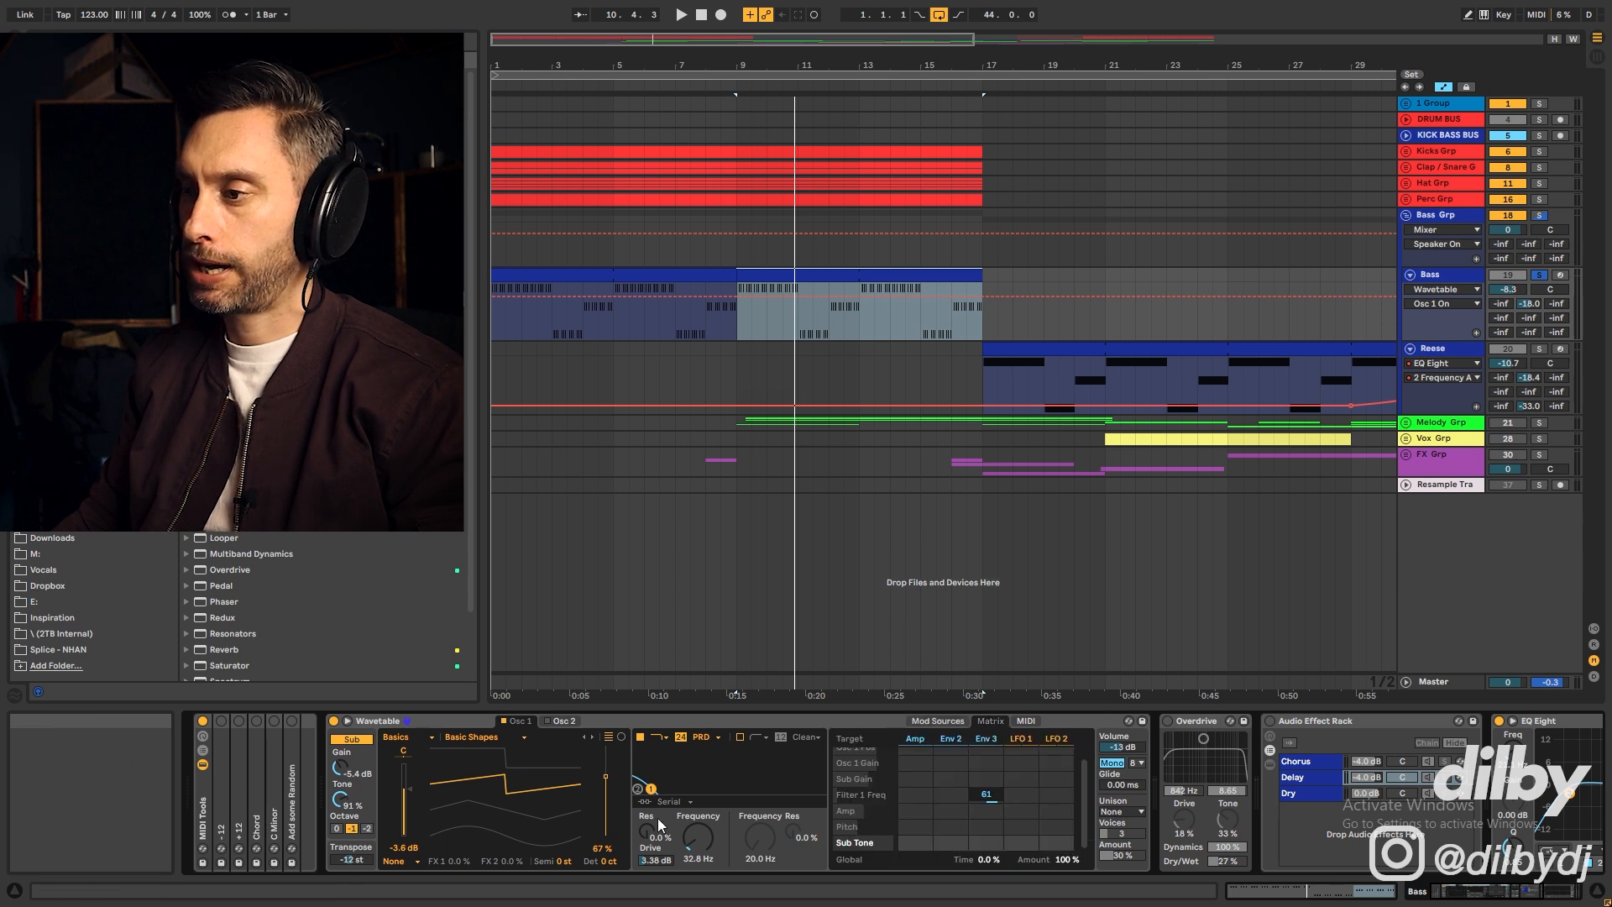
Try resetting the Env 3 modulation of Filter 1 Freq to 0, audition the bass and undo the reset
left_click(987, 795)
key("Delete")
key("space")
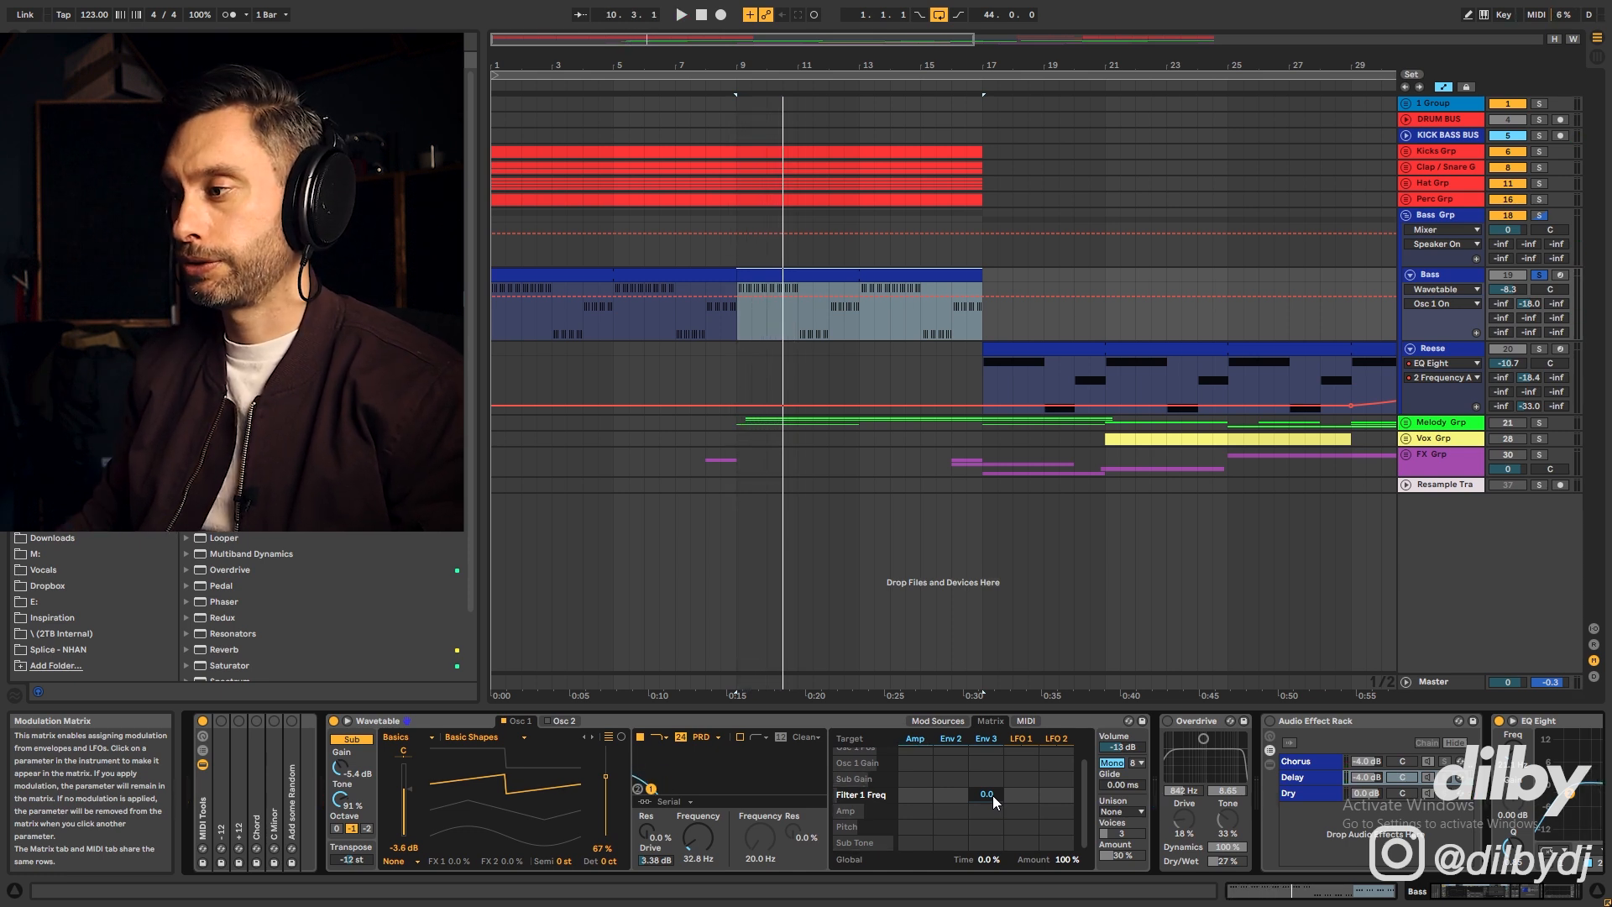
key("ctrl+z")
key("space")
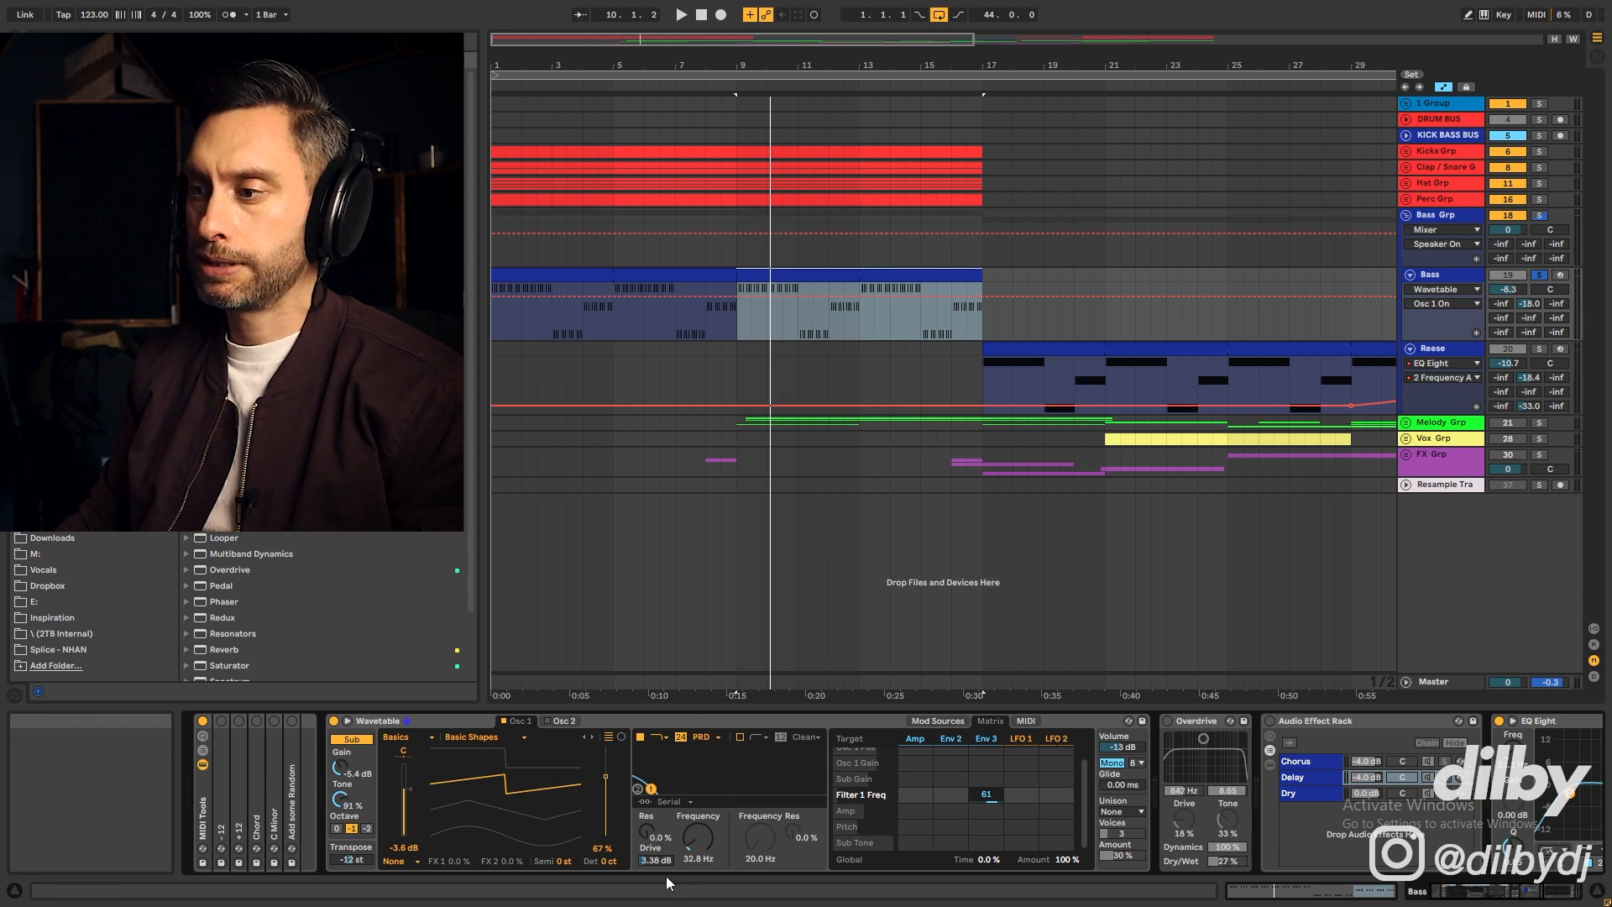
Check Filter 1's circuit options, keeping PRD, and audition the bass while bypassing and re-enabling Overdrive
left_click(710, 741)
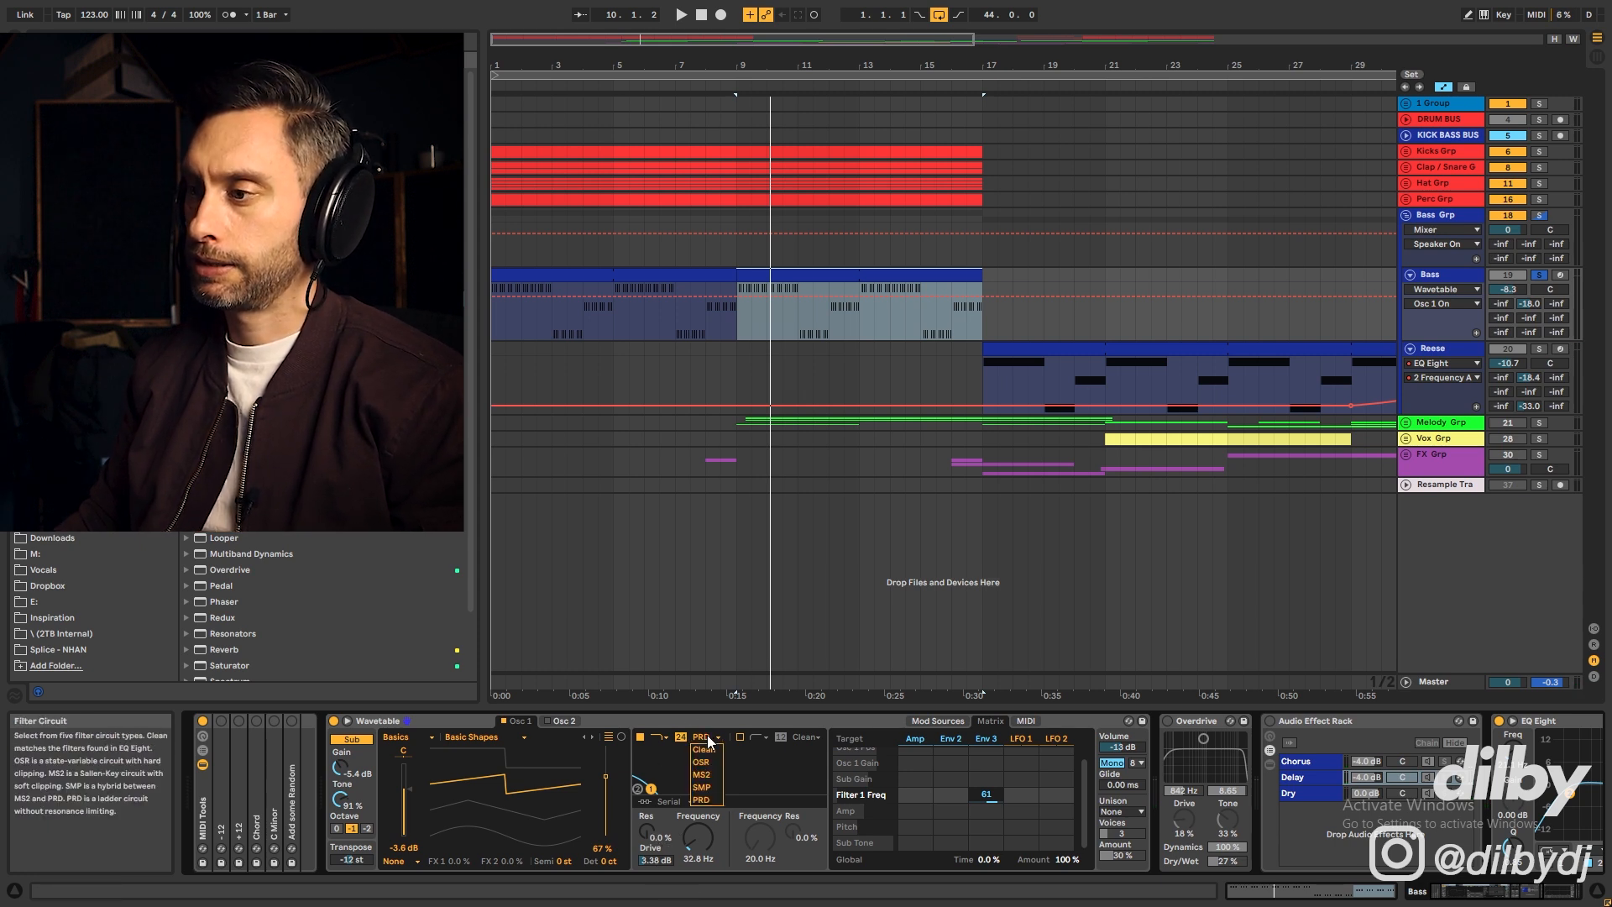
left_click(708, 802)
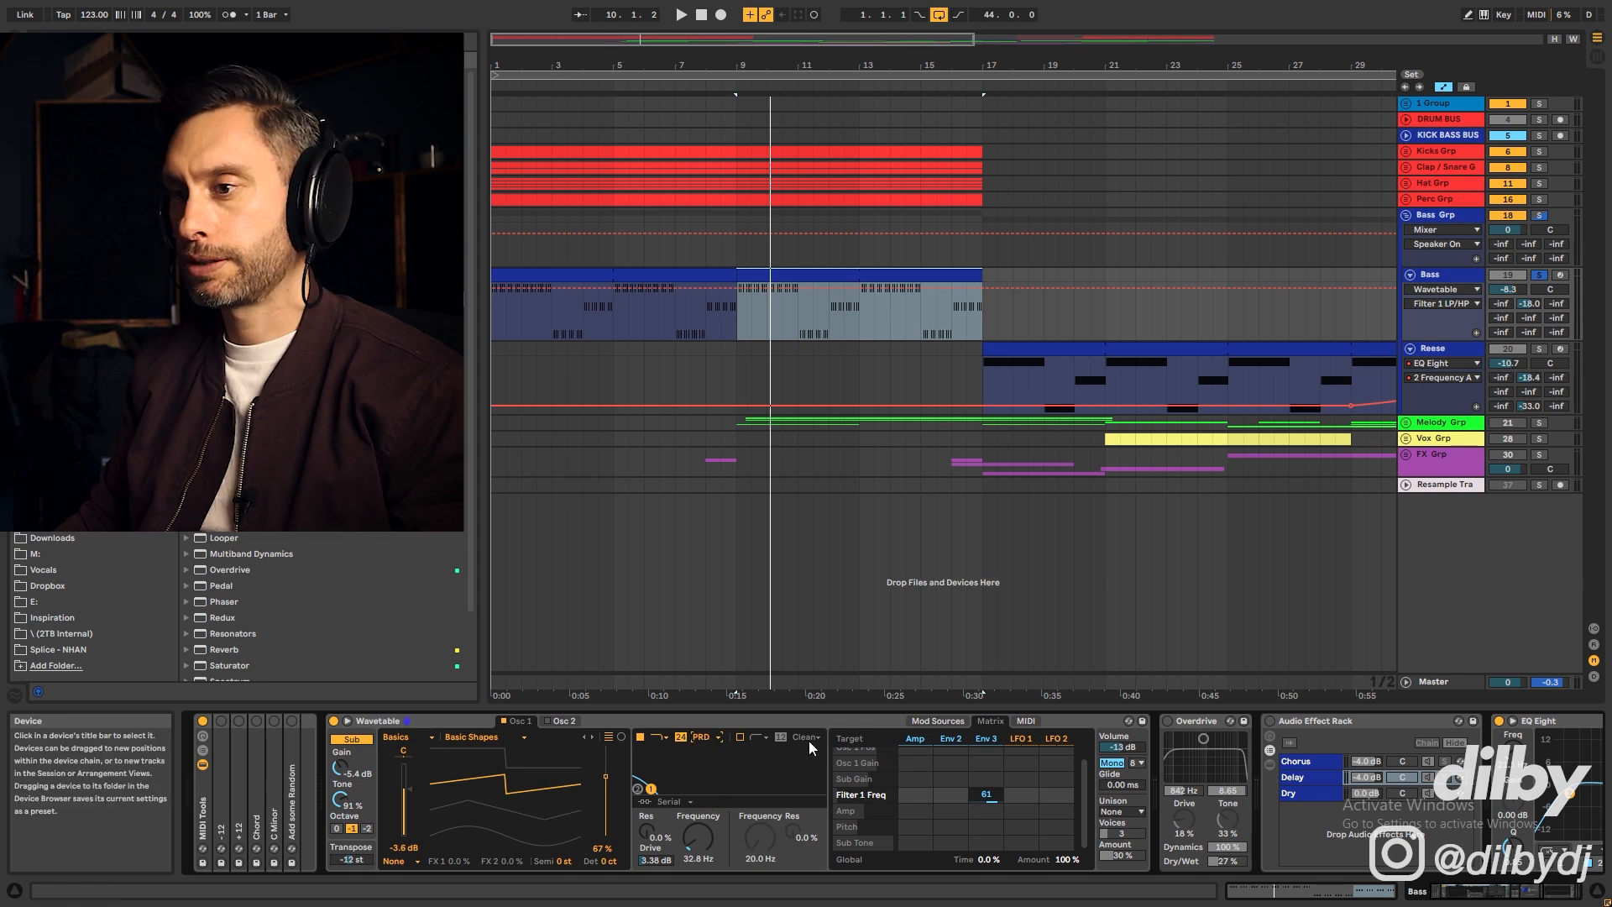
left_click(1209, 720)
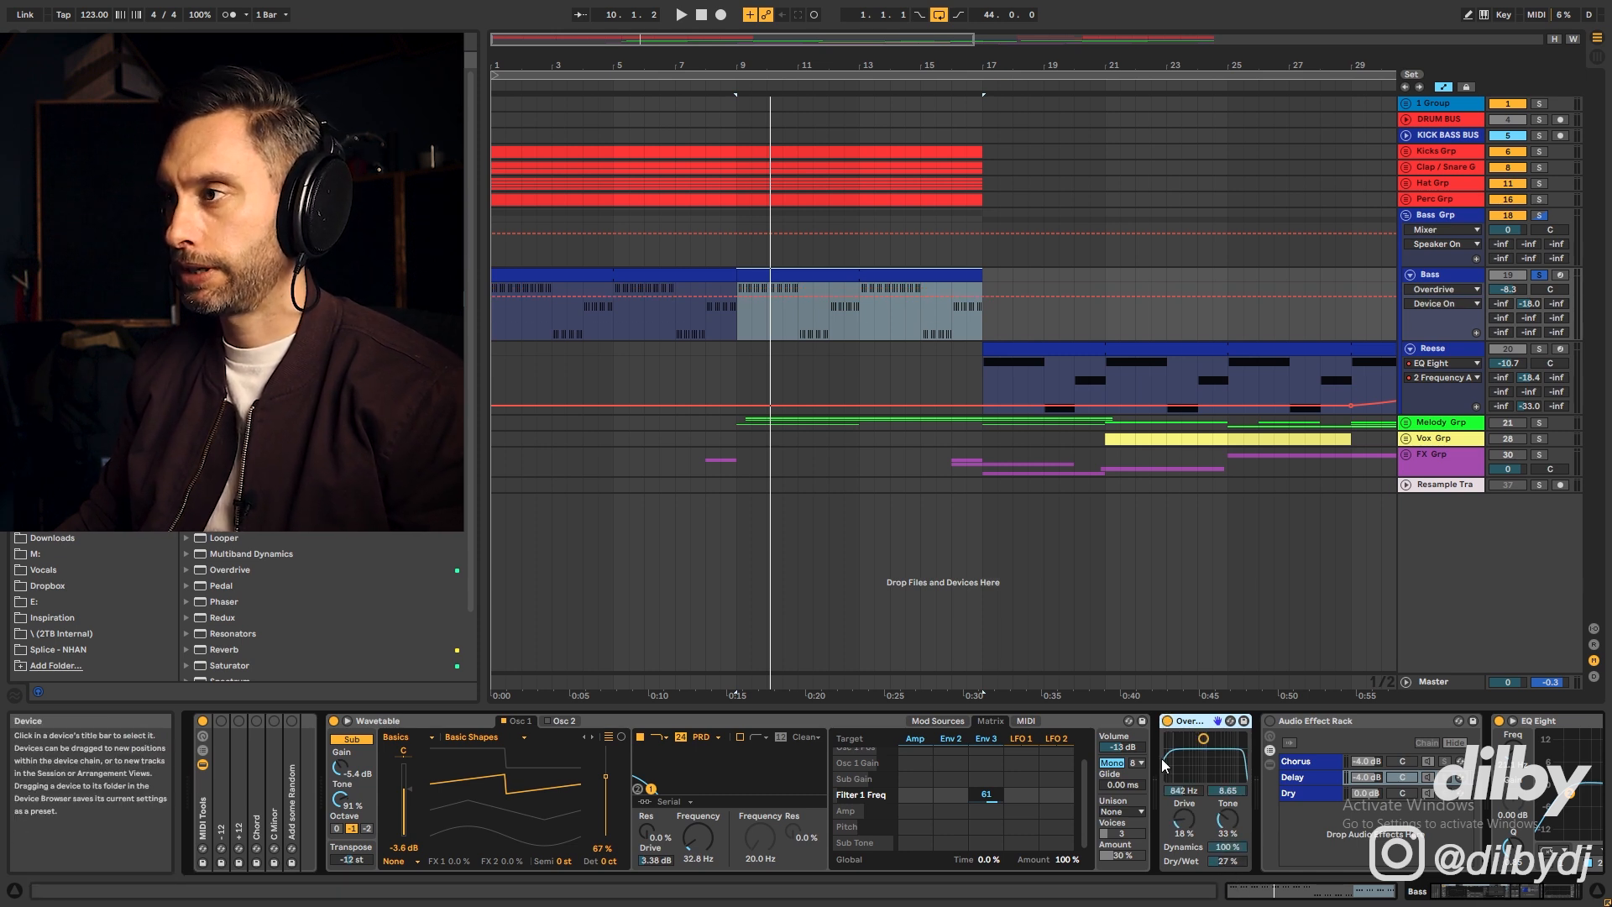
key("space")
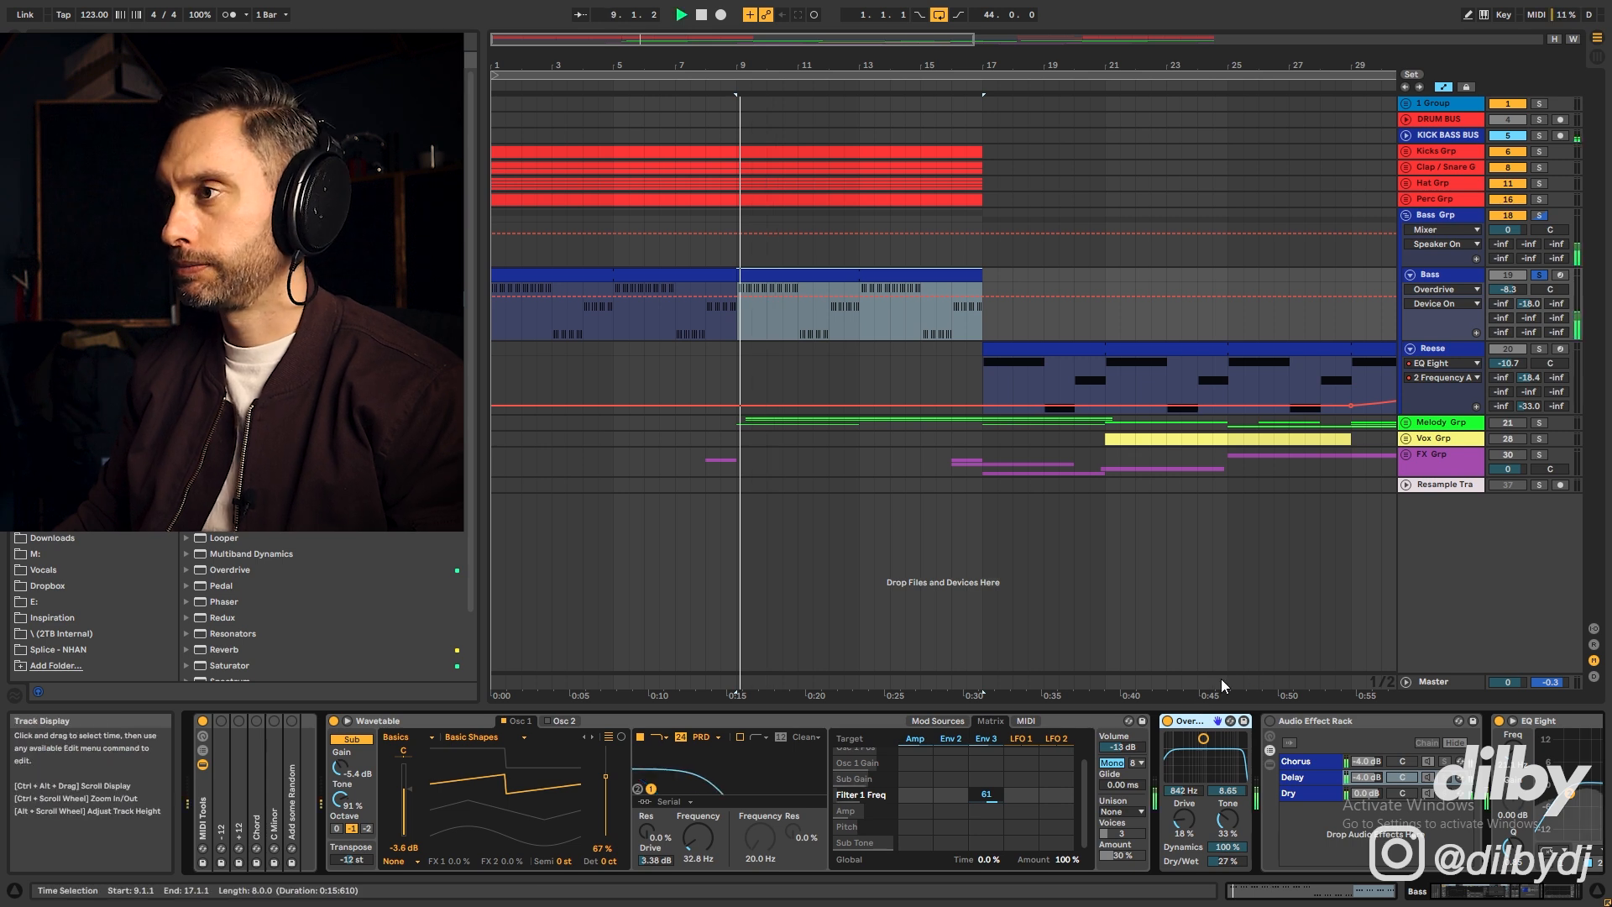
left_click(1168, 722)
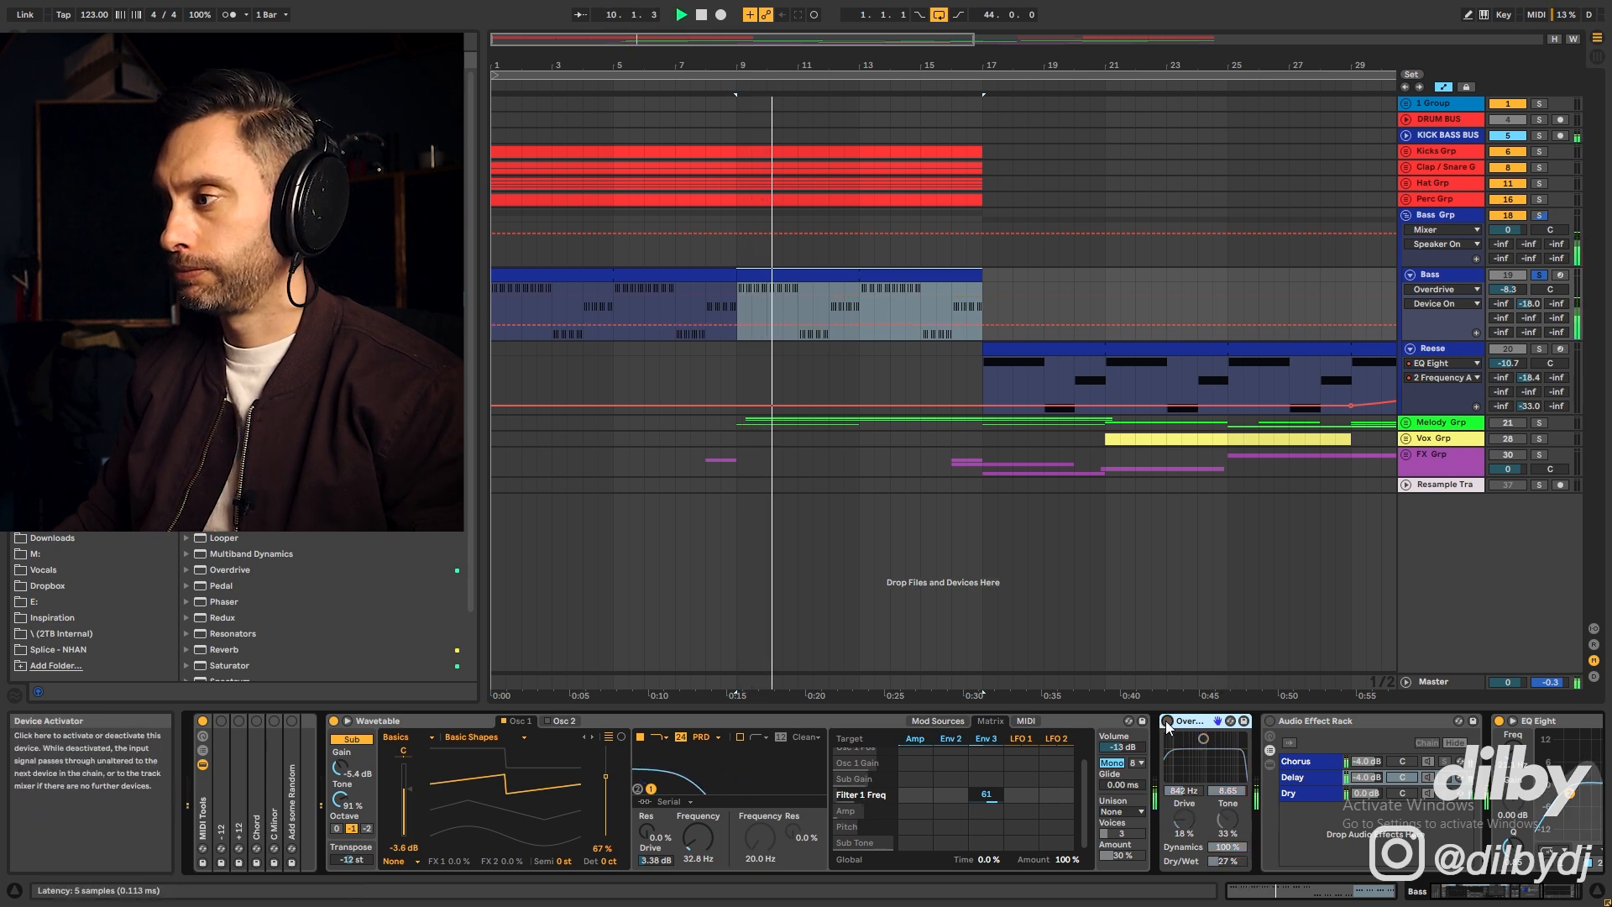
left_click(1167, 722)
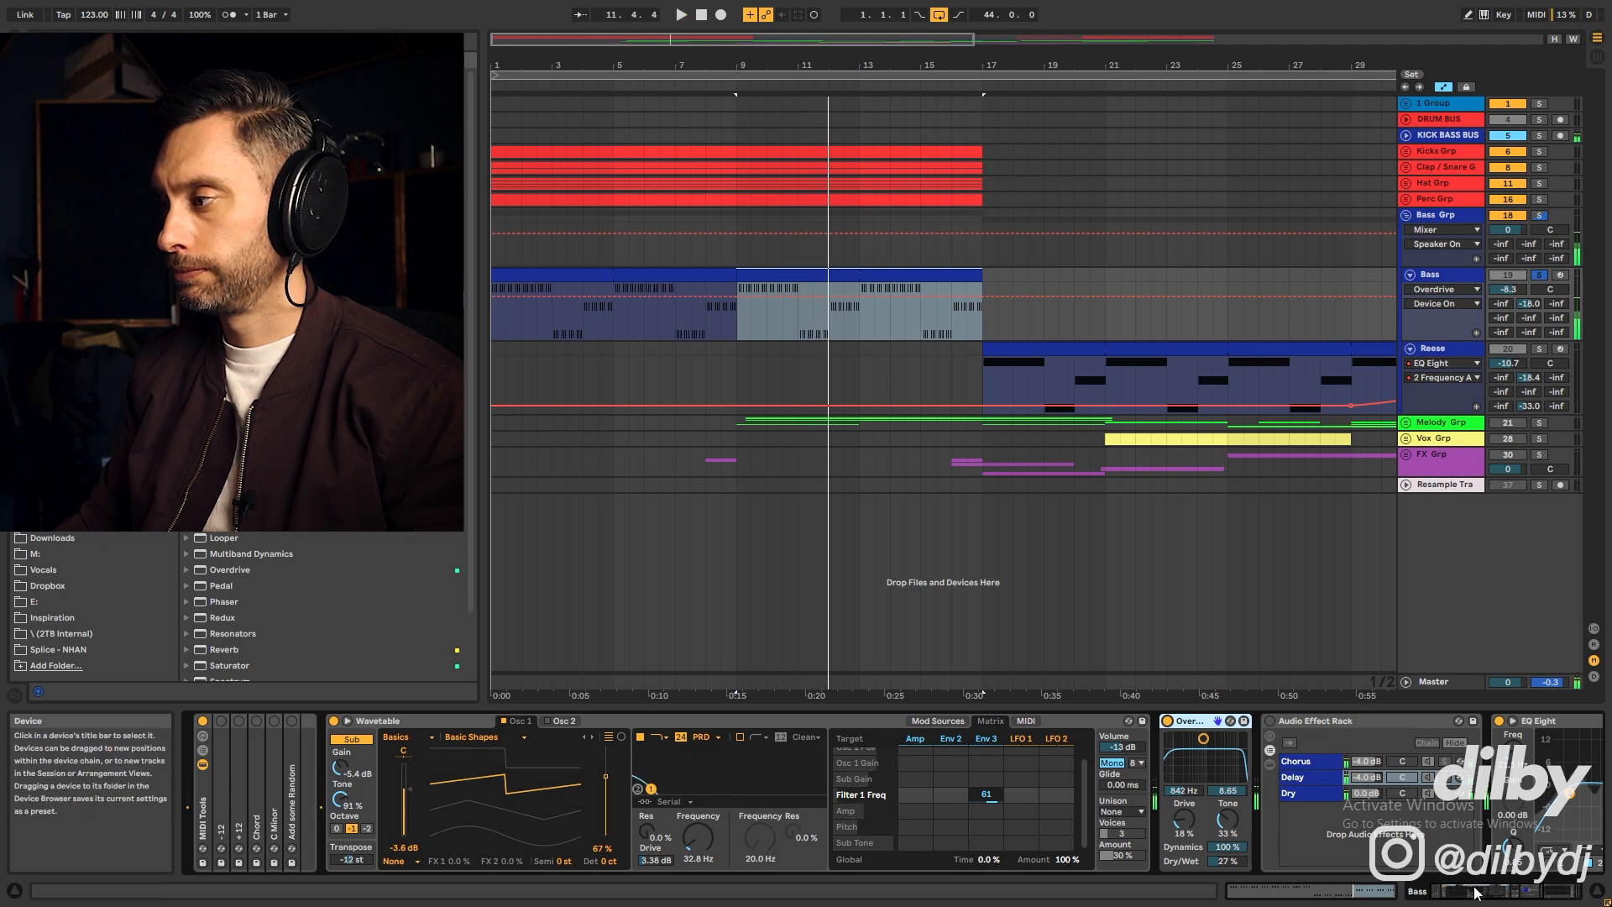
Show the return tracks and examine the VerbSuite Classics reverb on the B Synth Verb return that Bass is sent to
left_click(1514, 897)
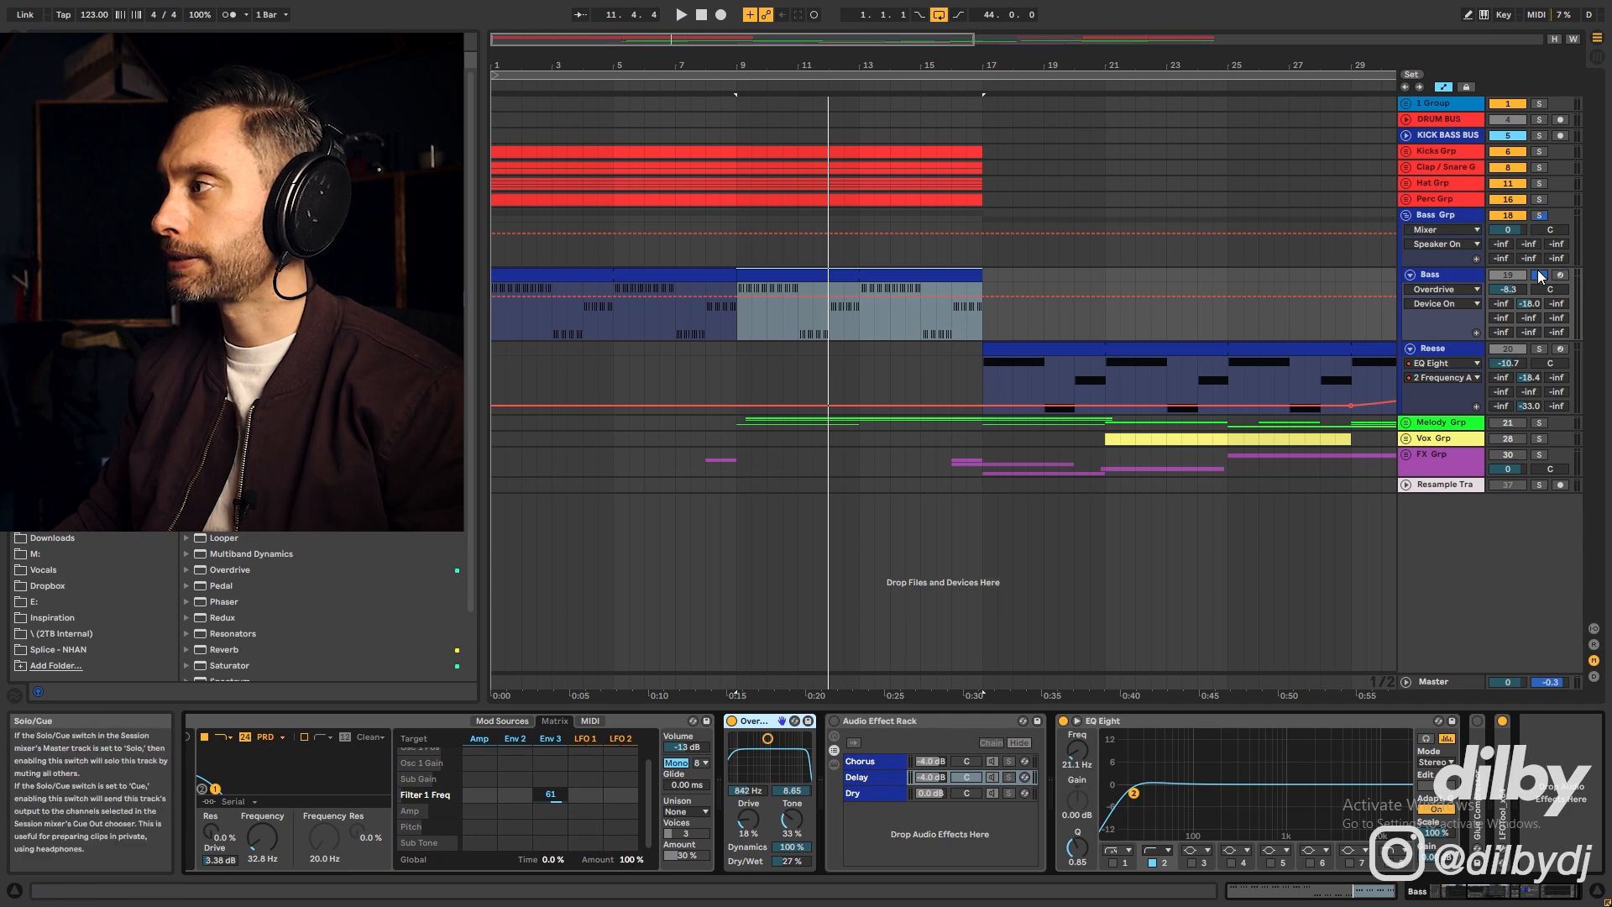
left_click(1530, 303)
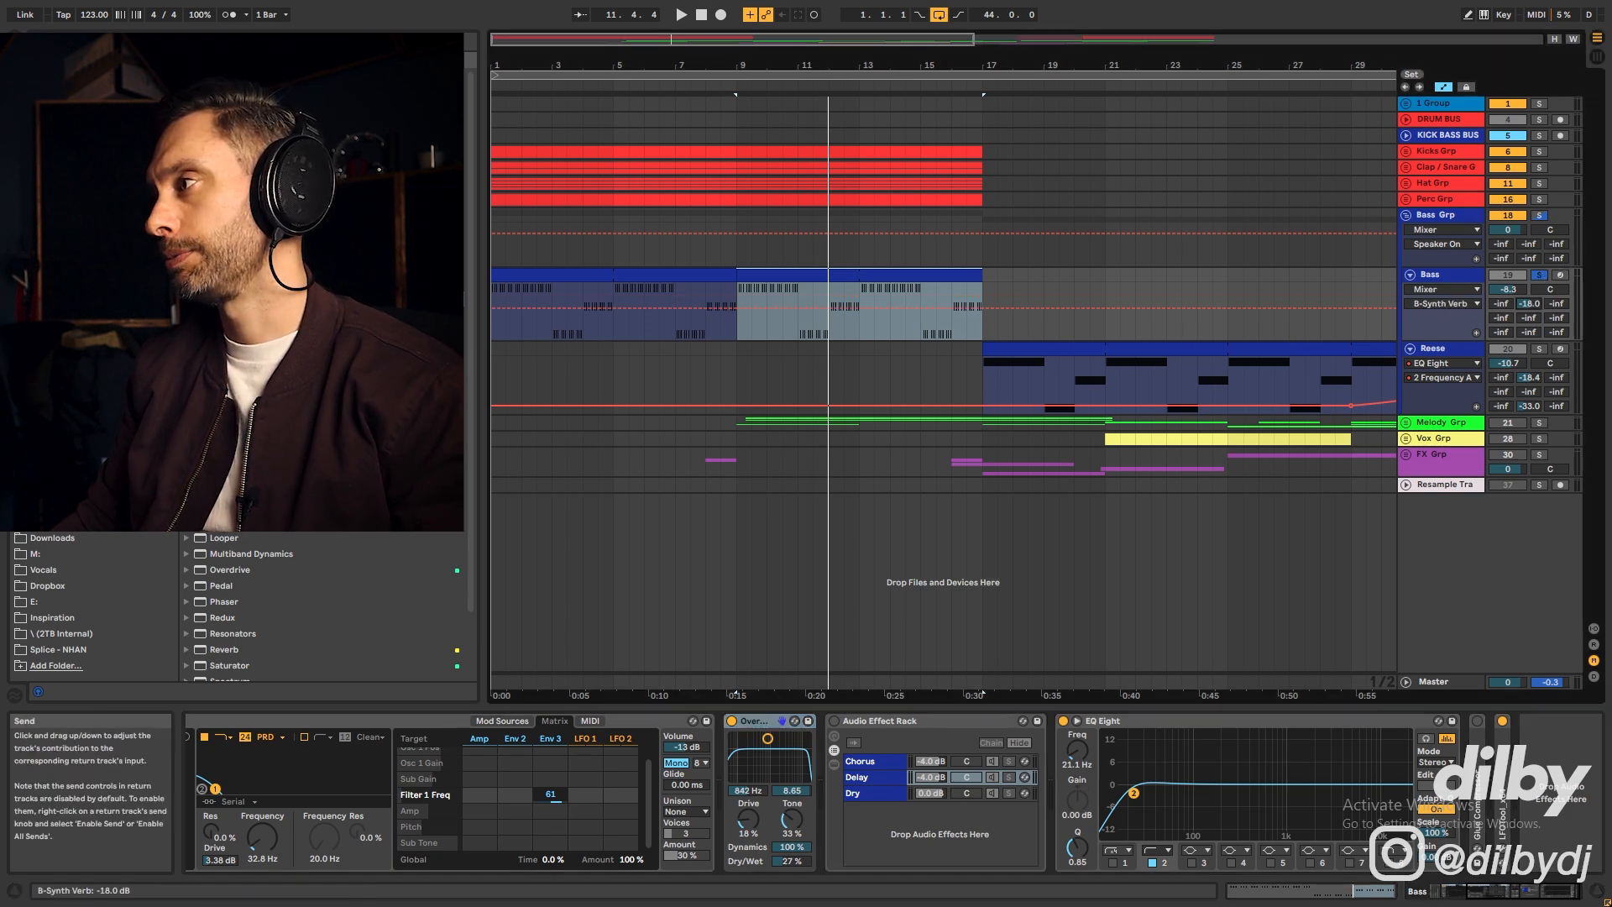
left_click(1594, 644)
left_click(1447, 553)
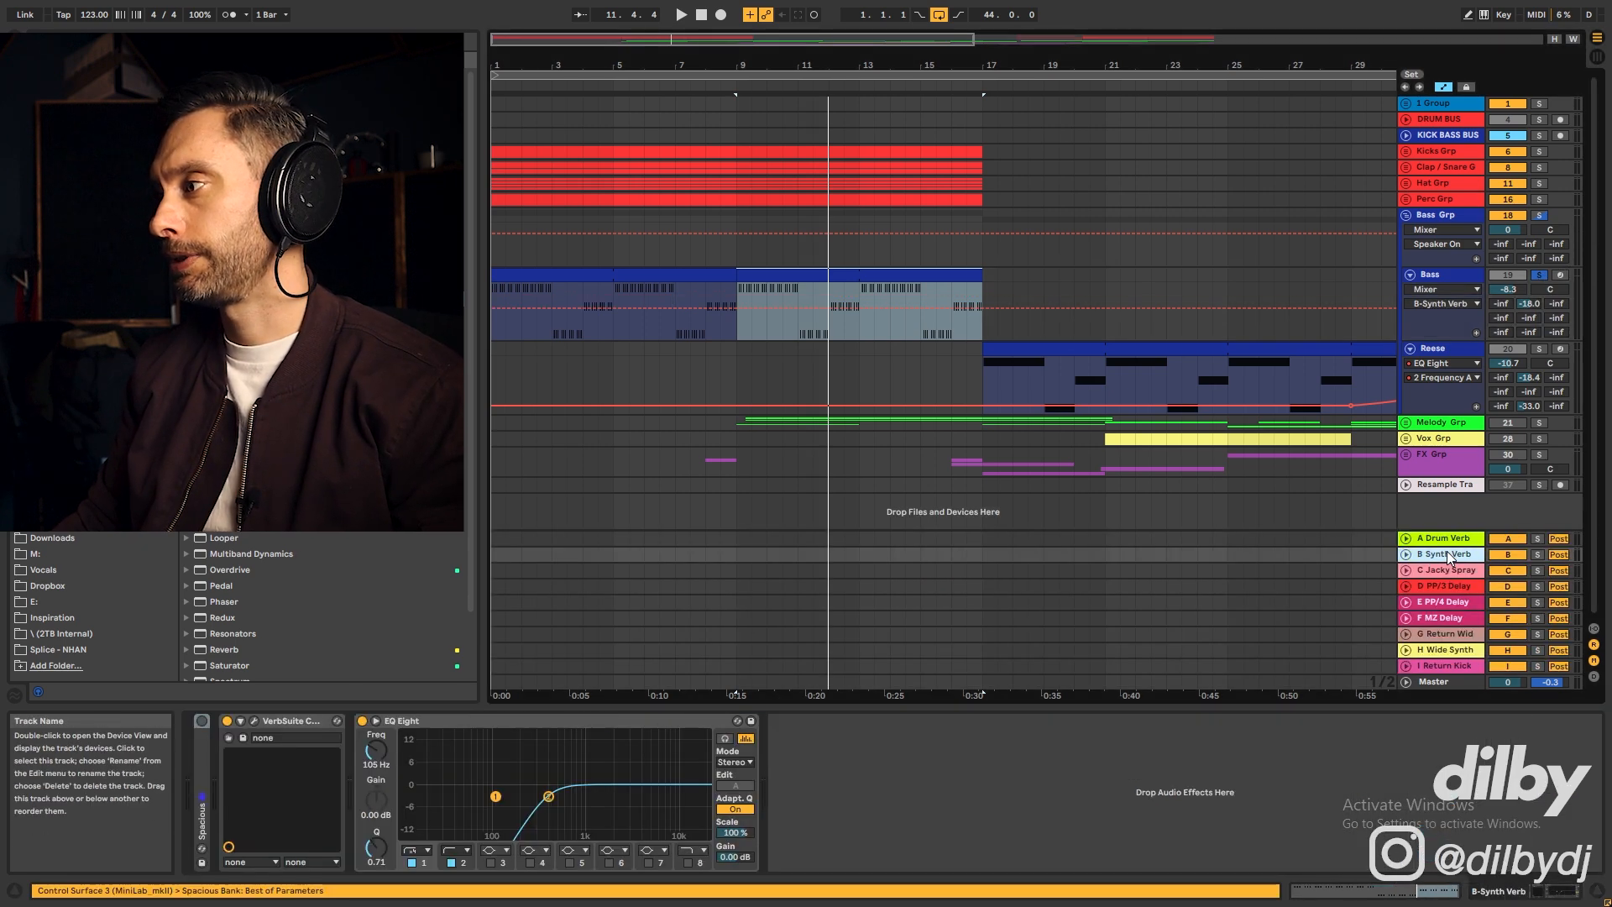
left_click(1407, 555)
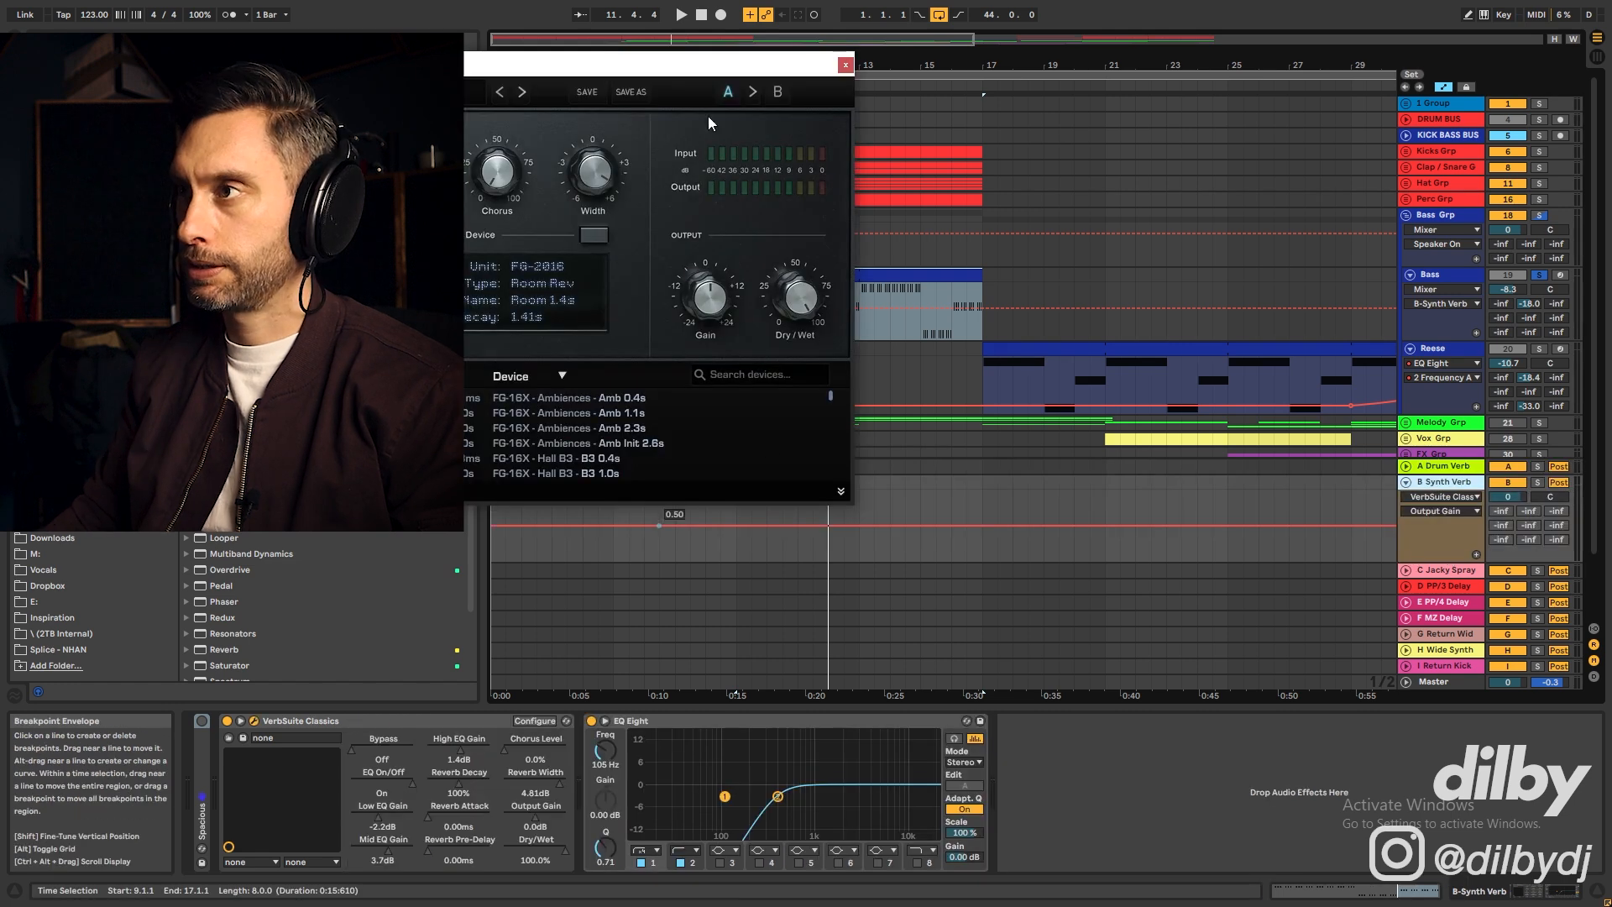
left_click_drag(714, 71, 1330, 238)
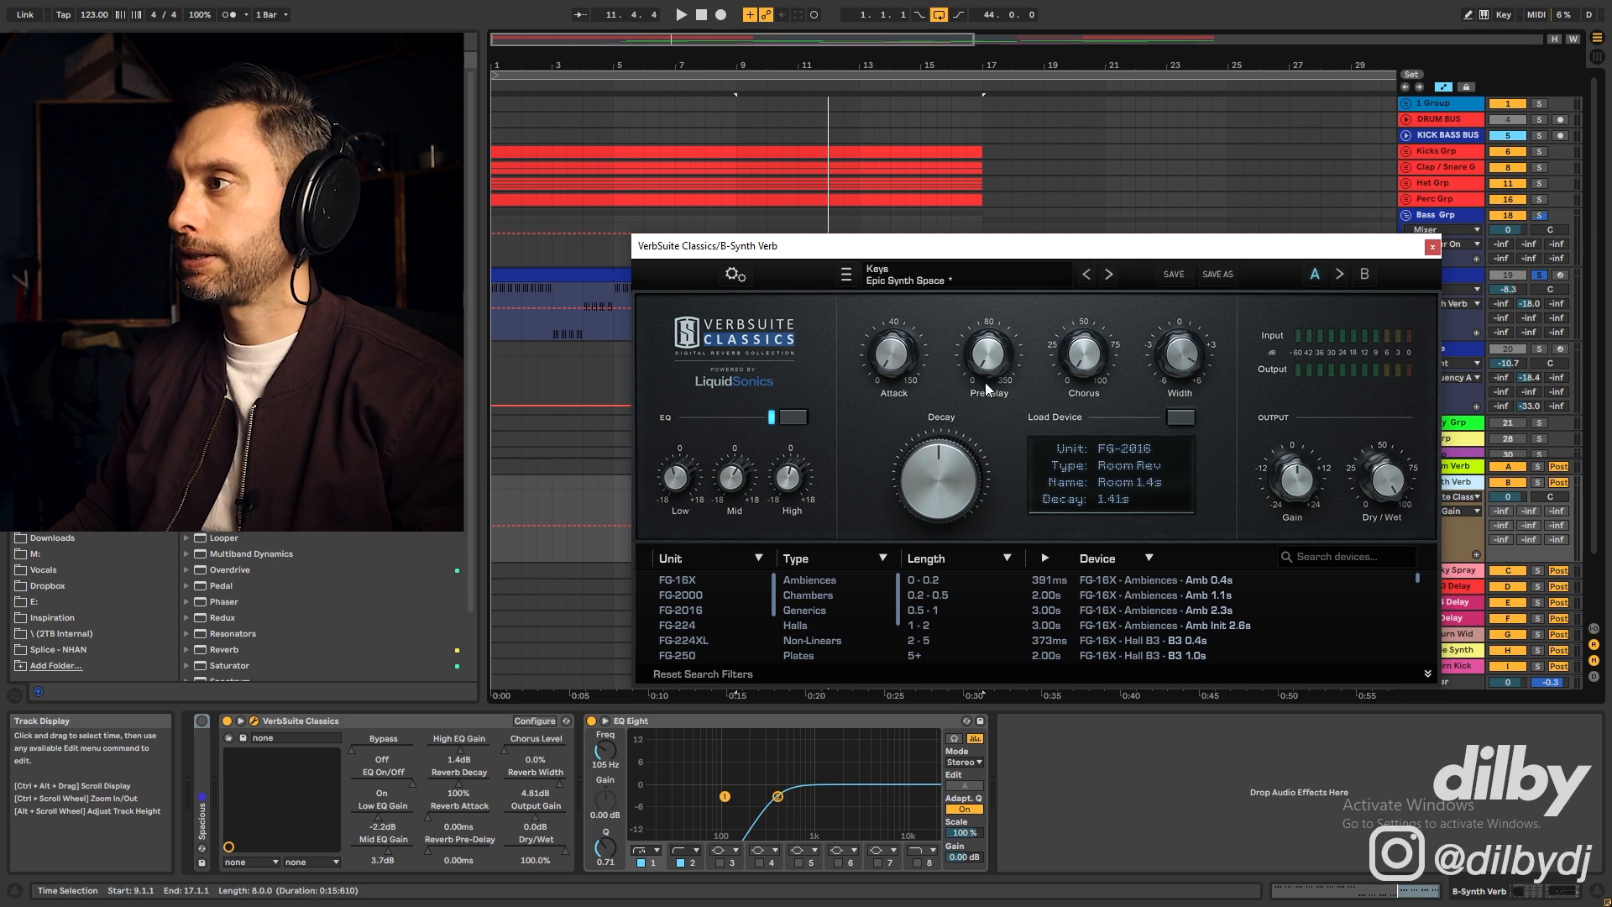
left_click(1433, 246)
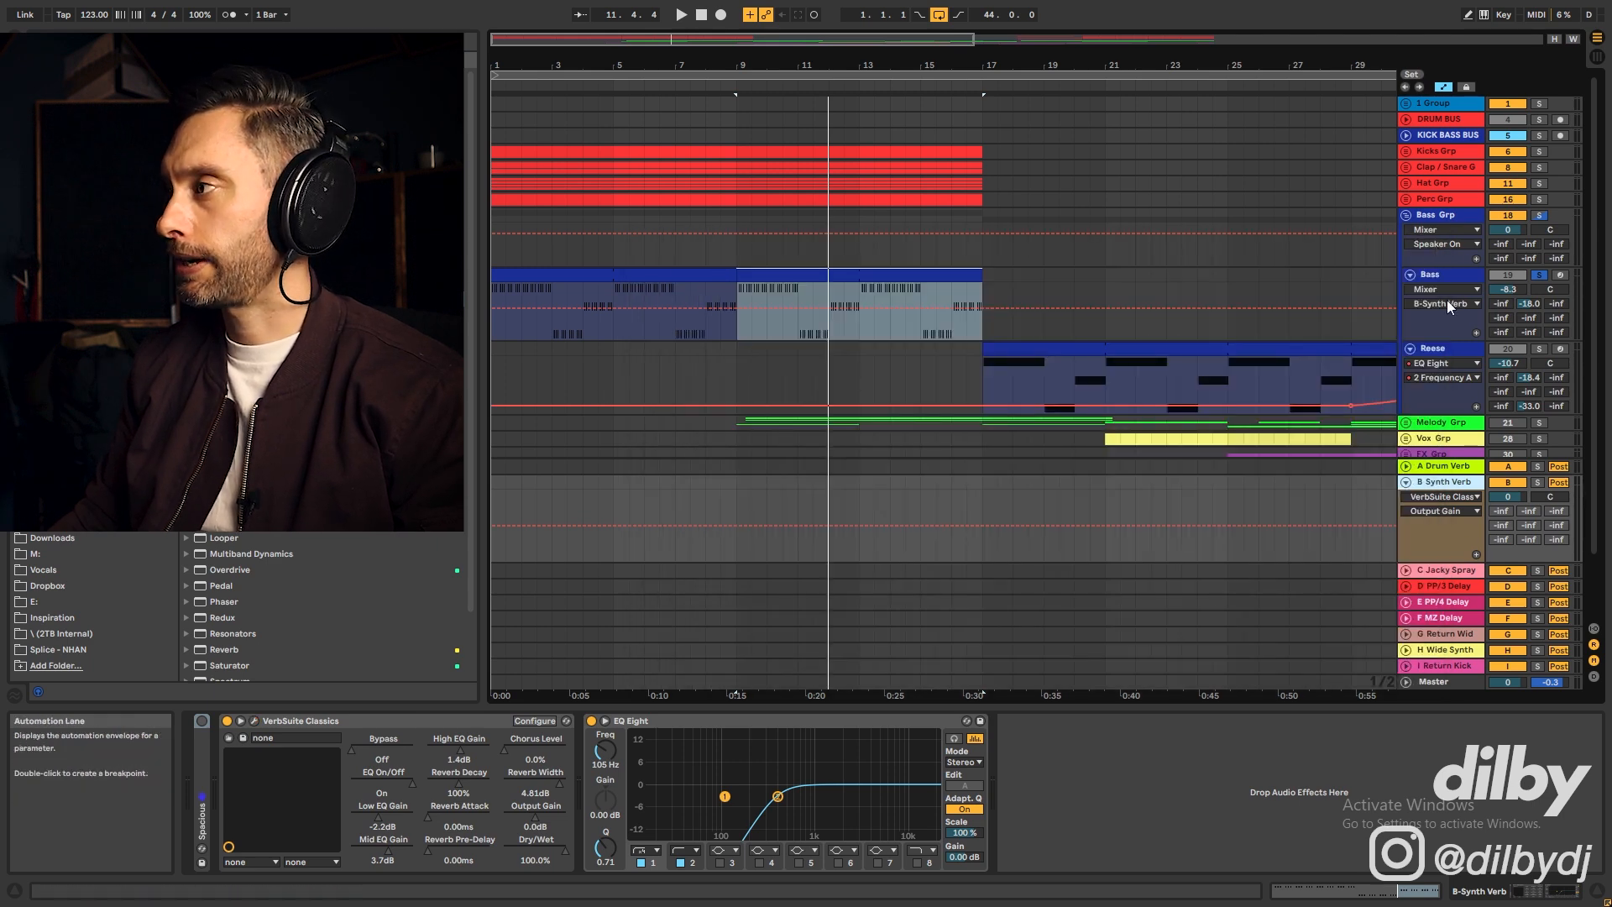
left_click(1405, 482)
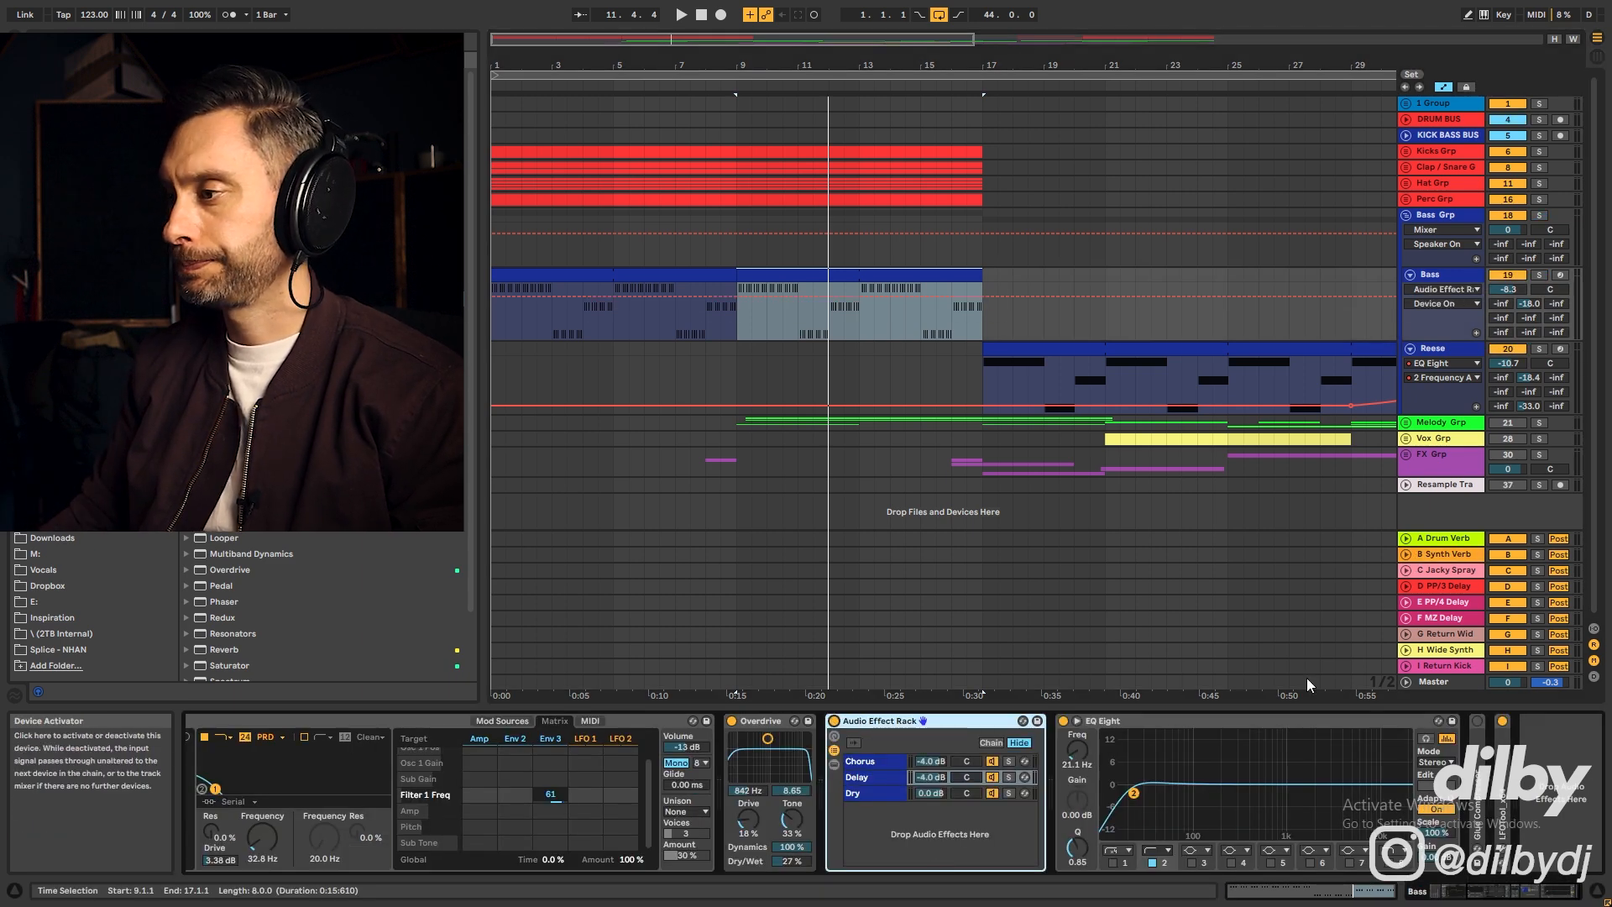
Turn on the Bass track's Audio Effect Rack, deactivate its Delay and Chorus chains, and audition the dry bass in solo
left_click(833, 722)
left_click(993, 777)
left_click(992, 761)
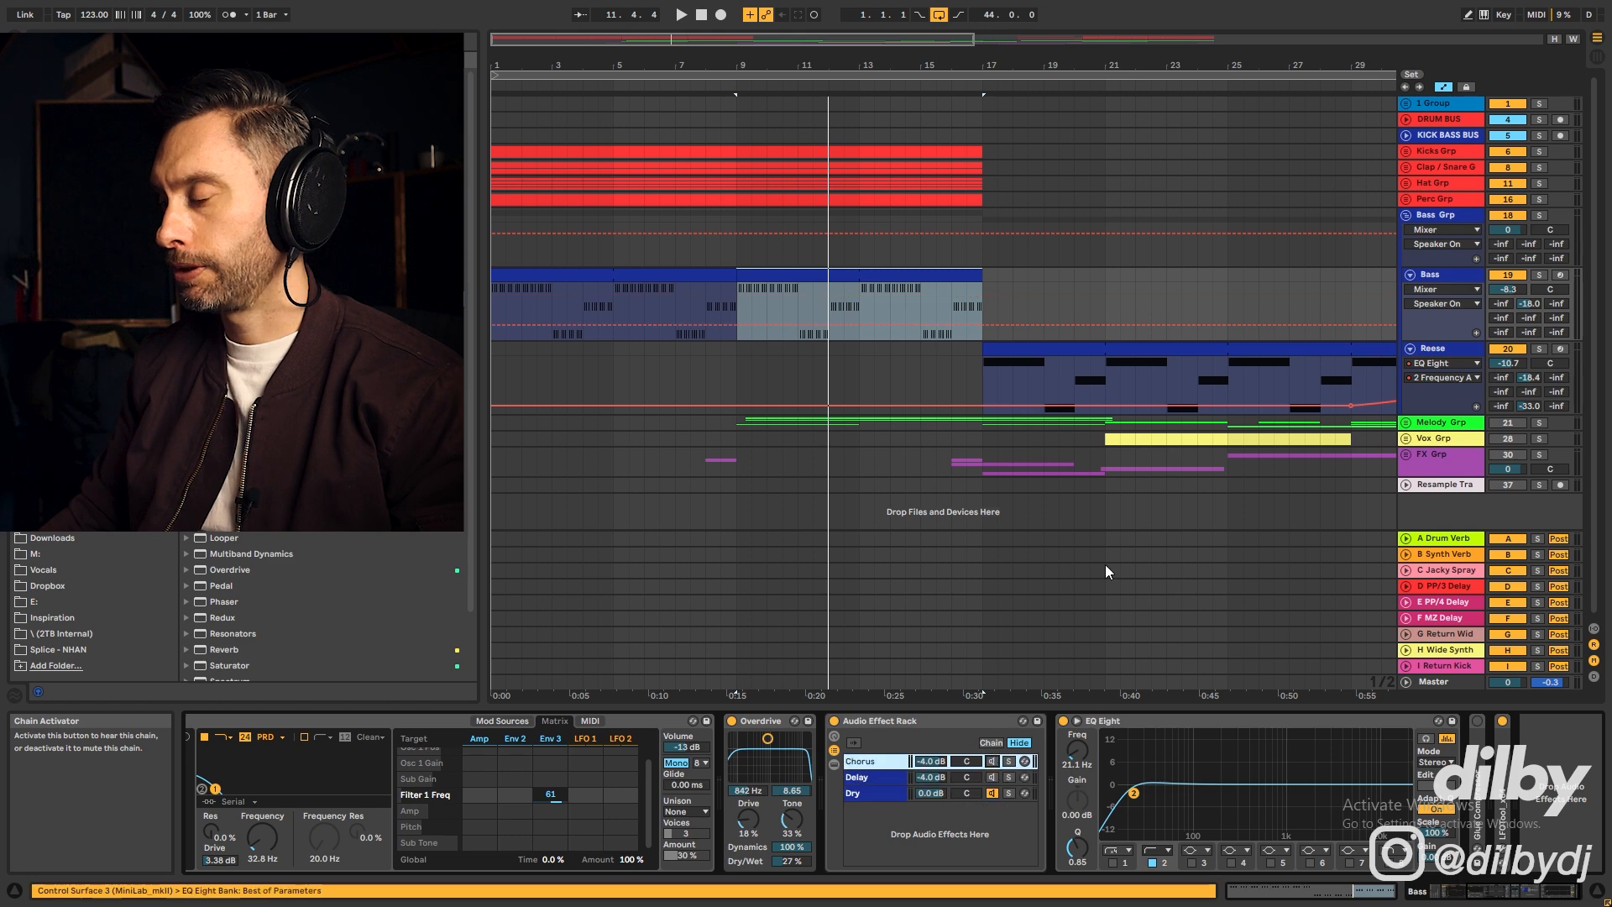
left_click(1540, 275)
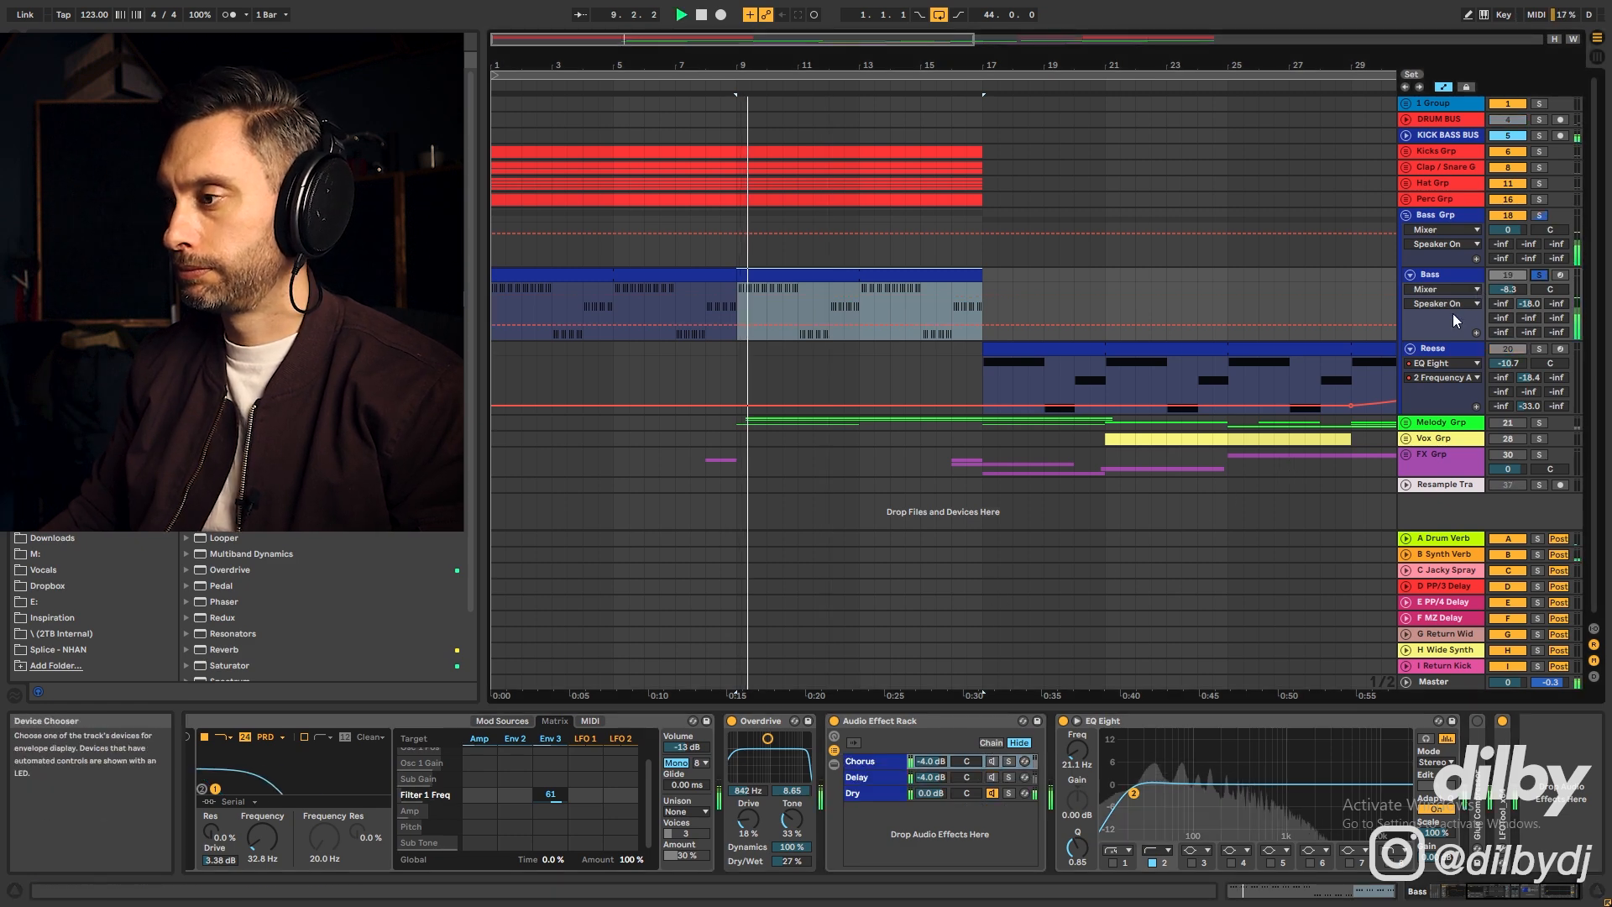
key("space")
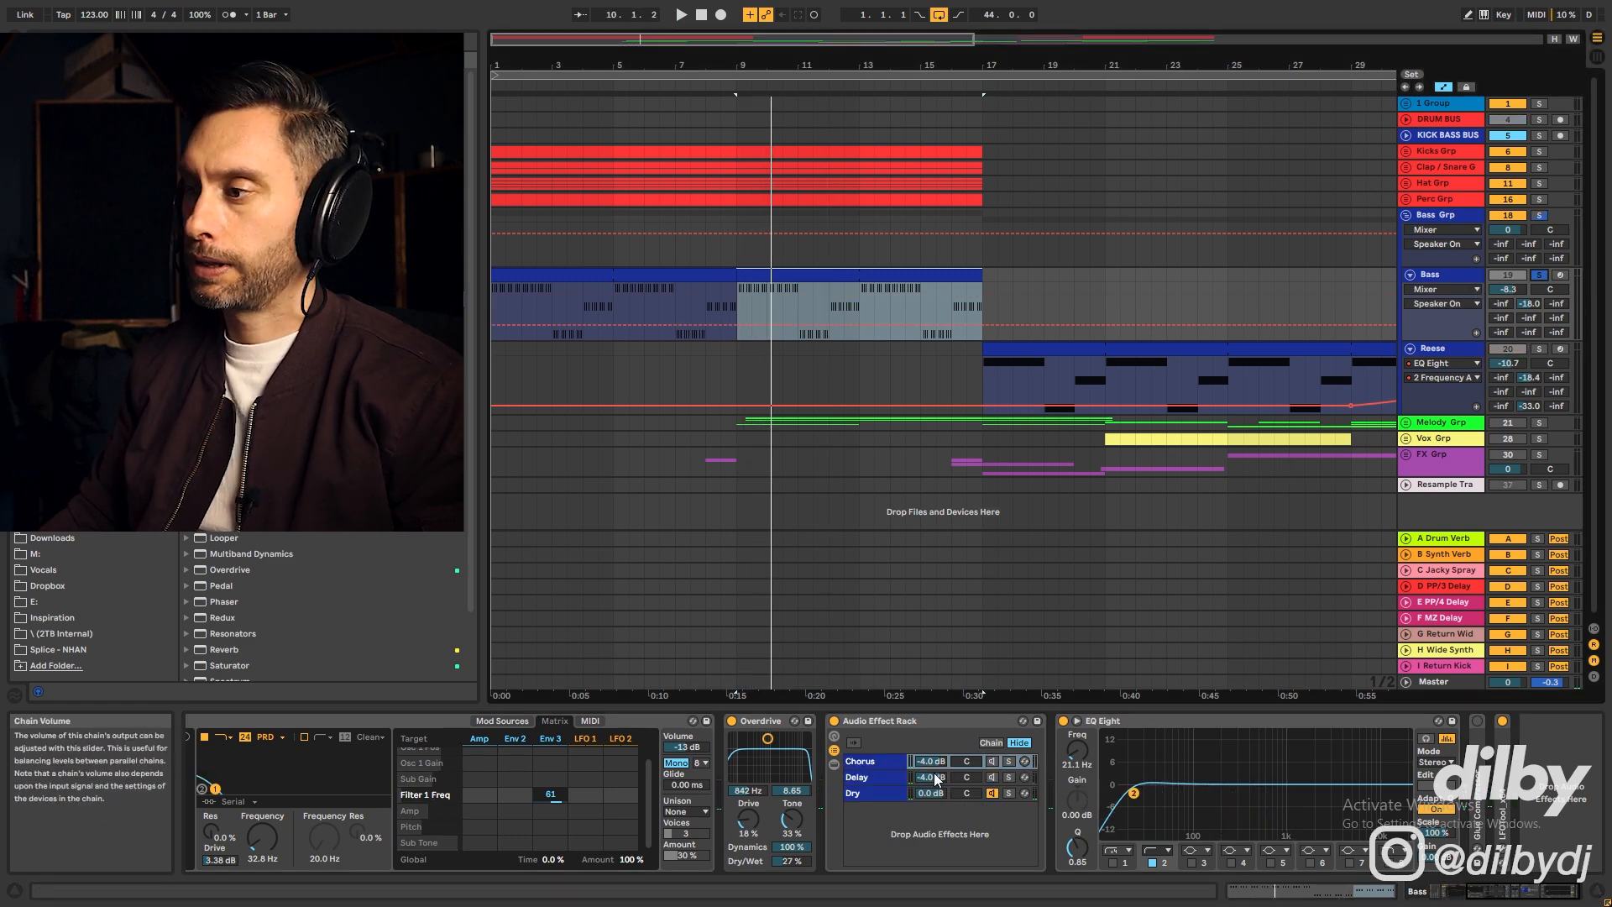
Examine the Chorus chain's EQ Eight and open its TAL-Chorus-LX plug-in window
left_click(867, 761)
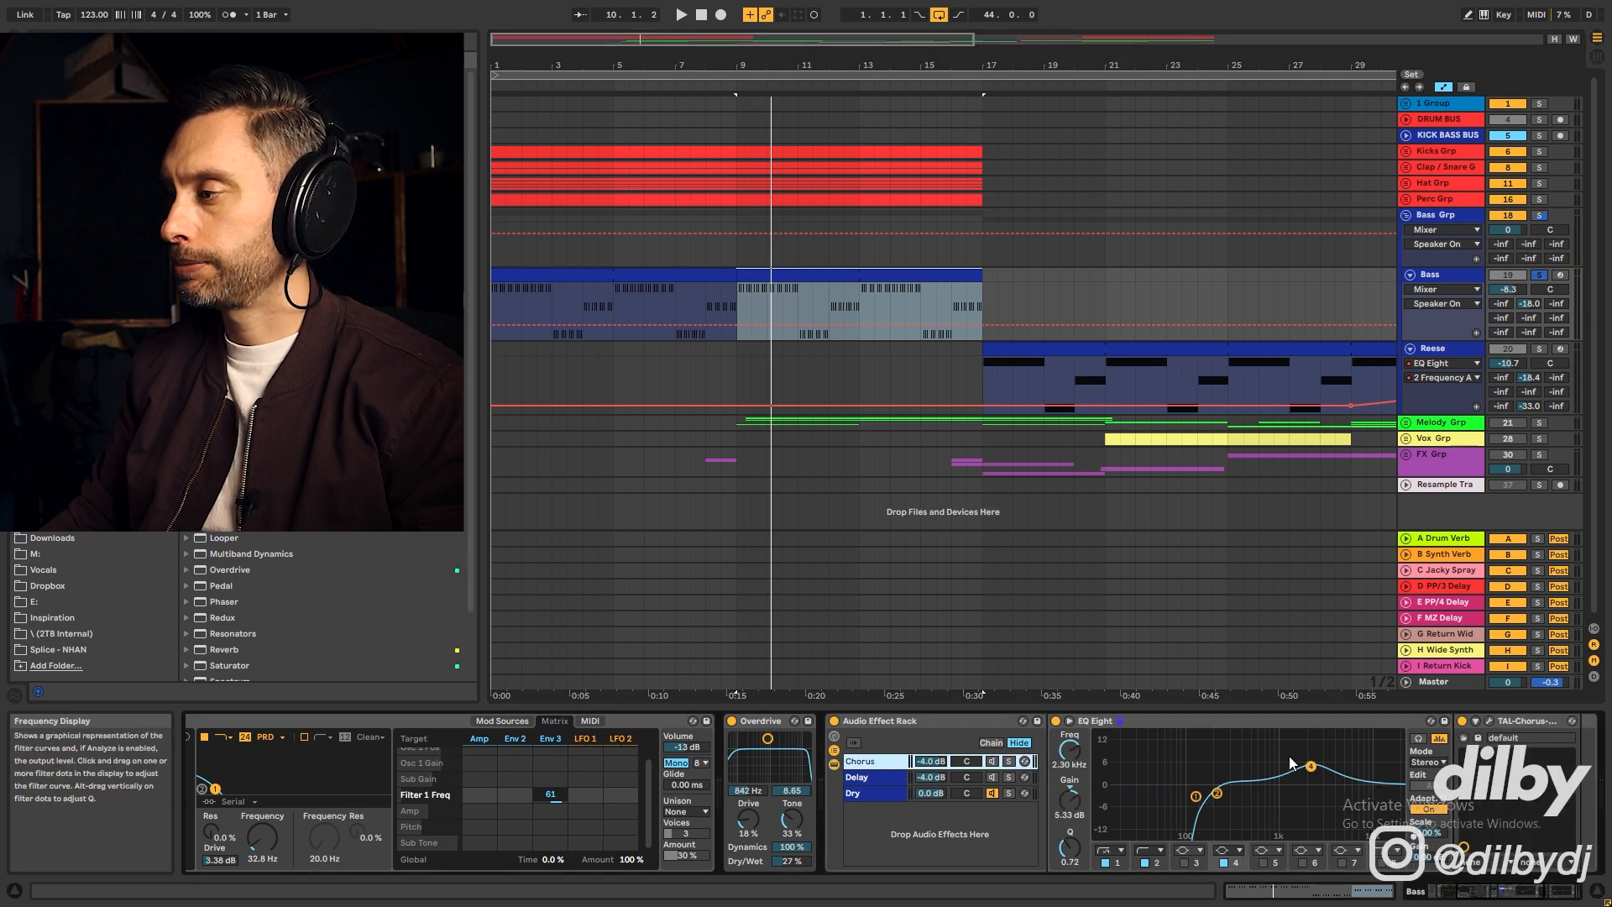
left_click(1490, 721)
left_click_drag(1164, 248, 966, 354)
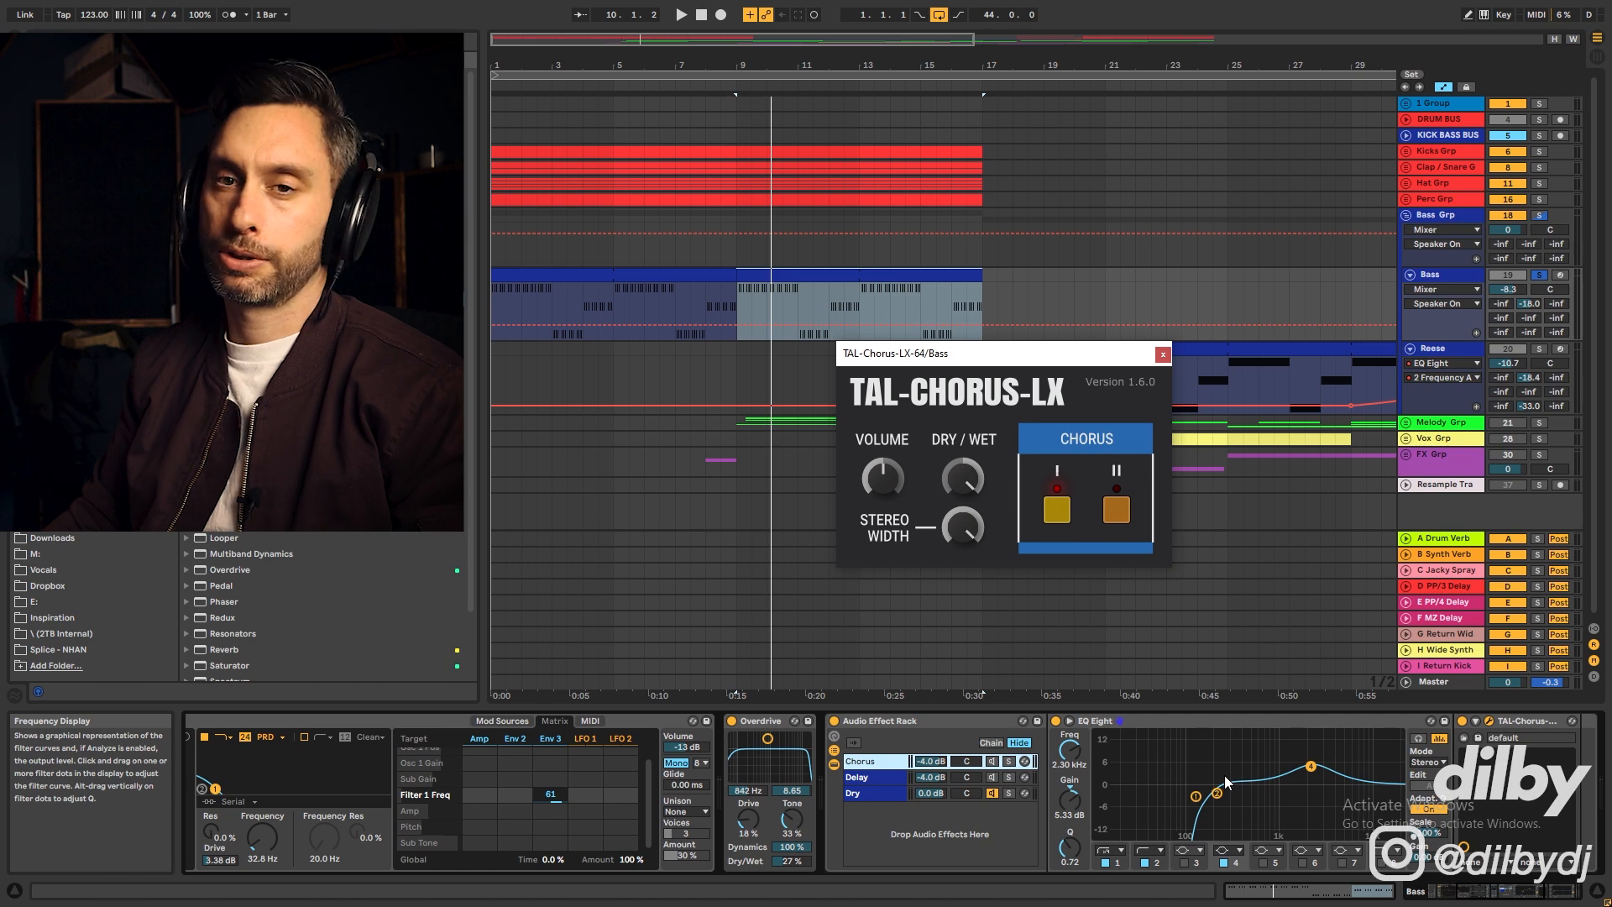
Audition the Chorus chain in solo, then together with the Dry chain, toggling the Chorus solo to compare
left_click(1009, 777)
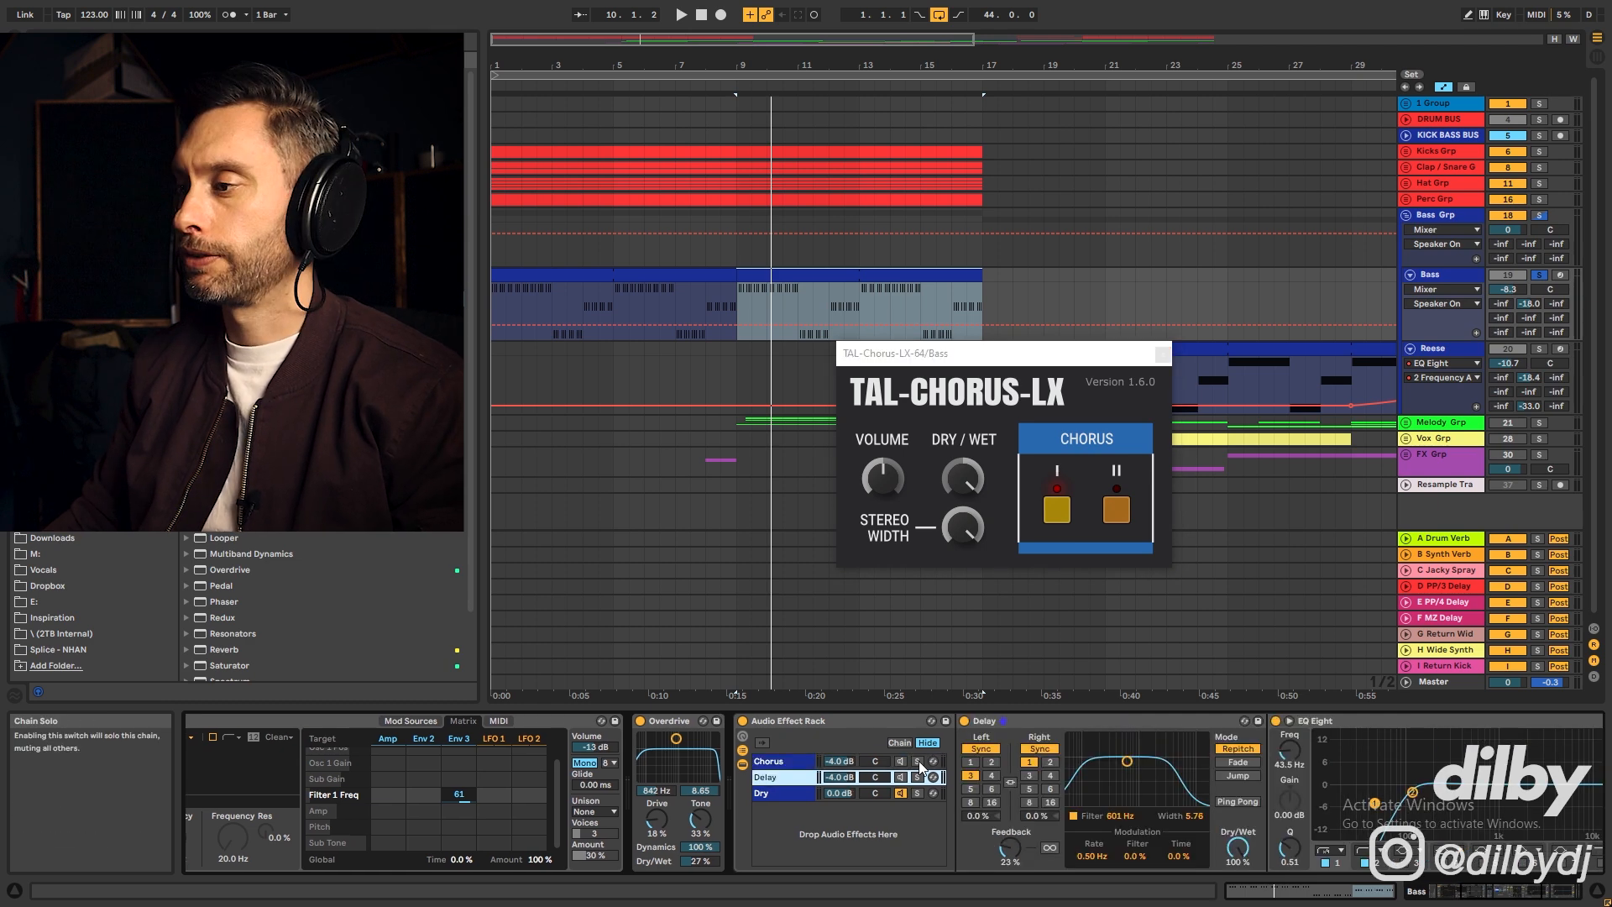
left_click(918, 762)
key("space")
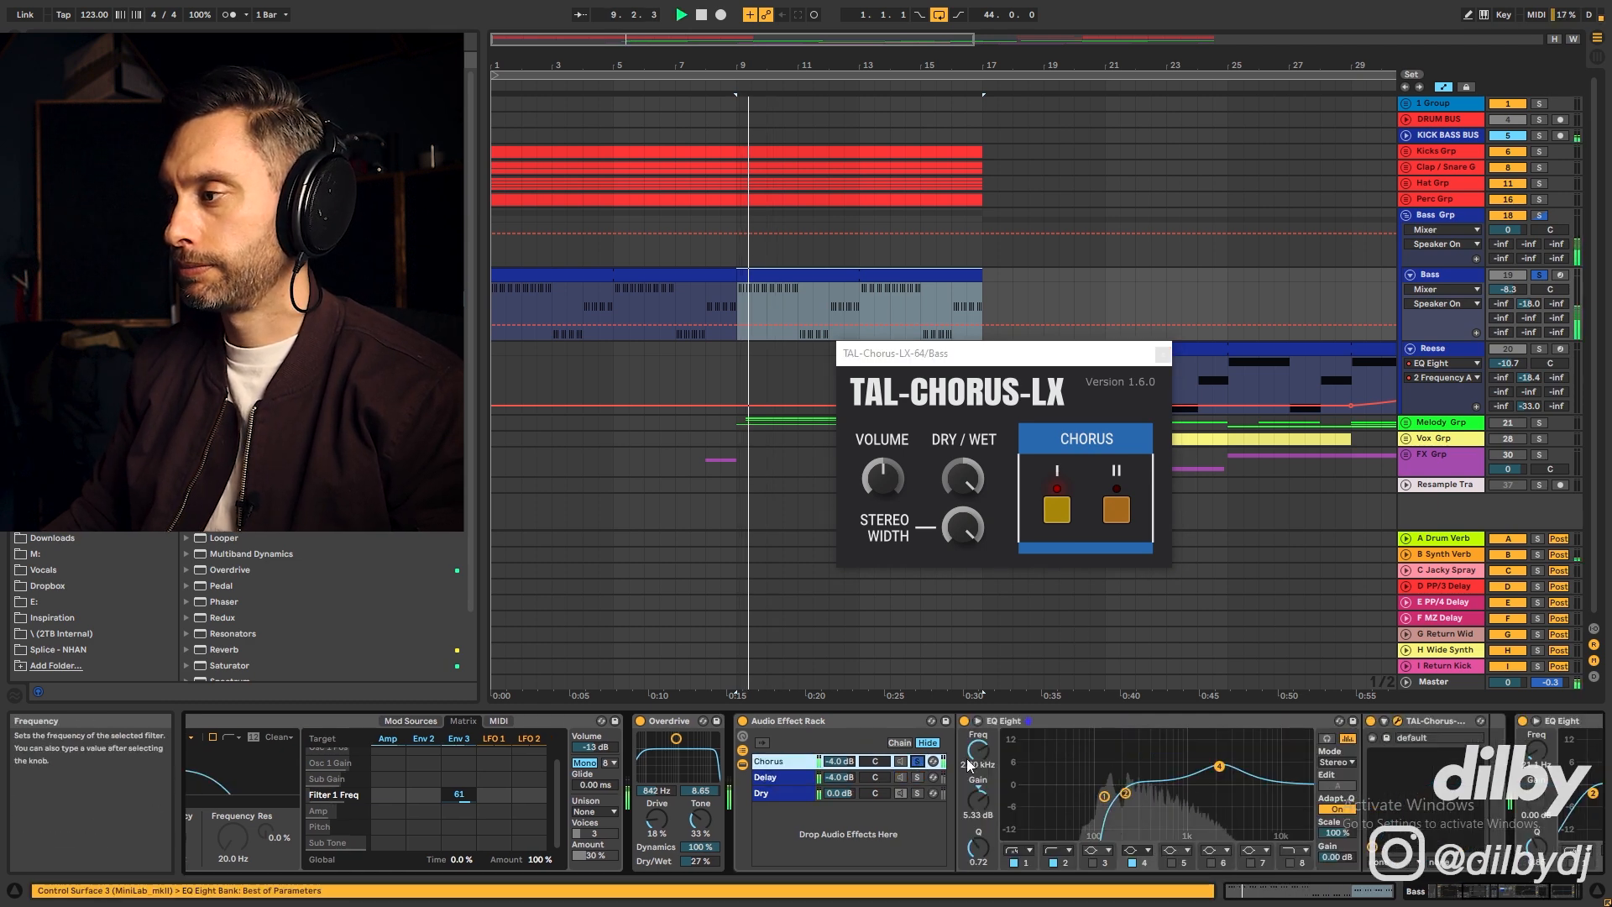
left_click(918, 794)
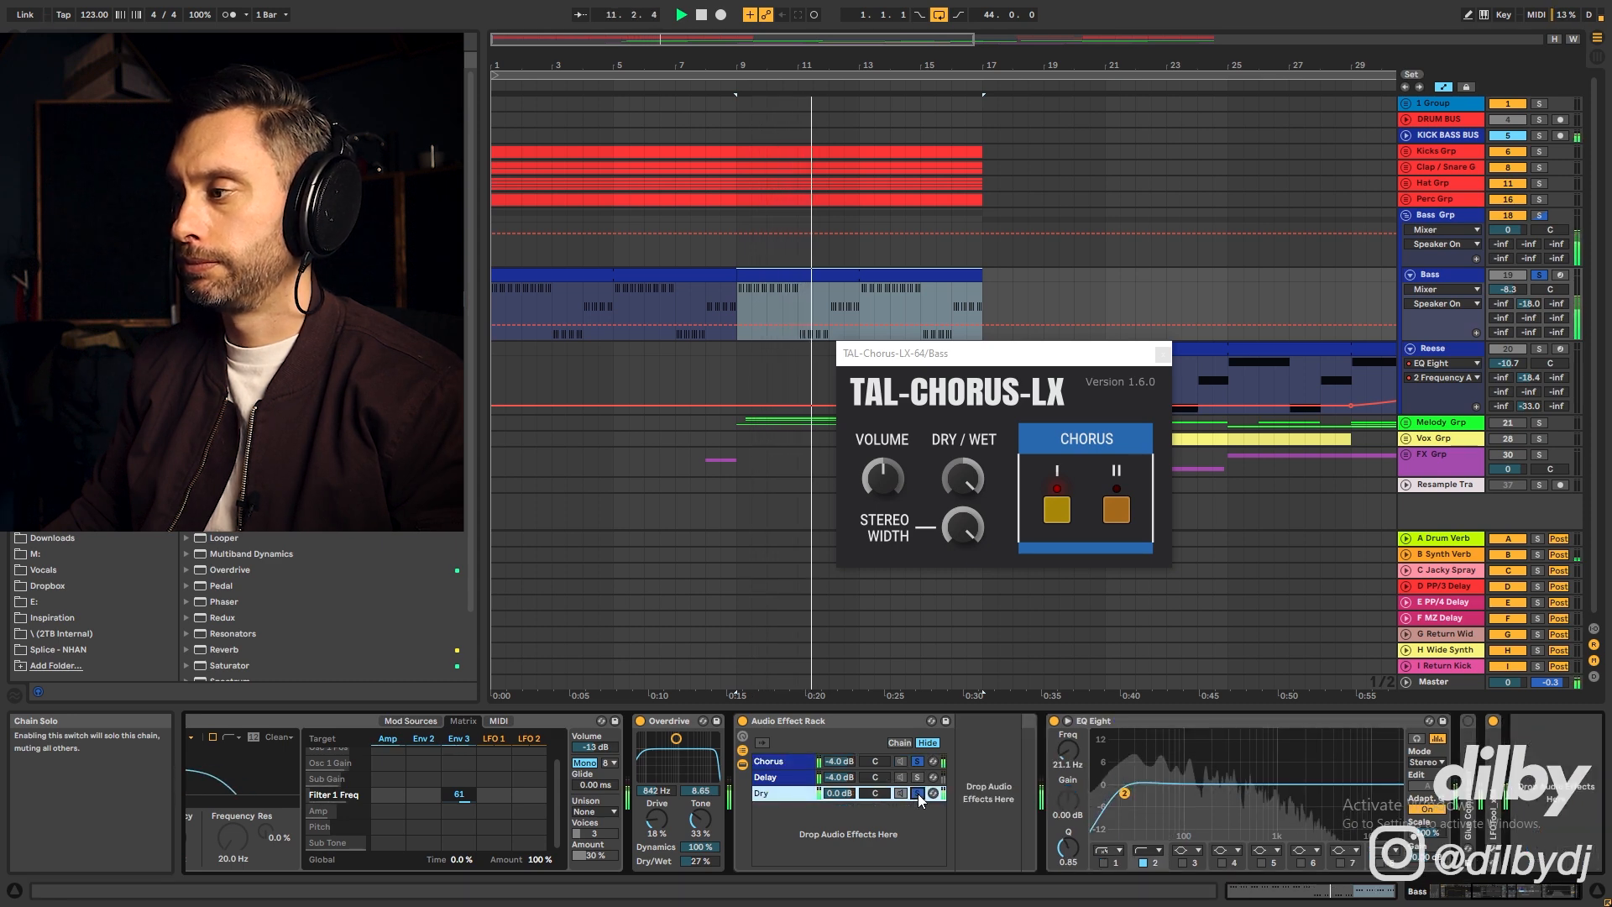
left_click(918, 762)
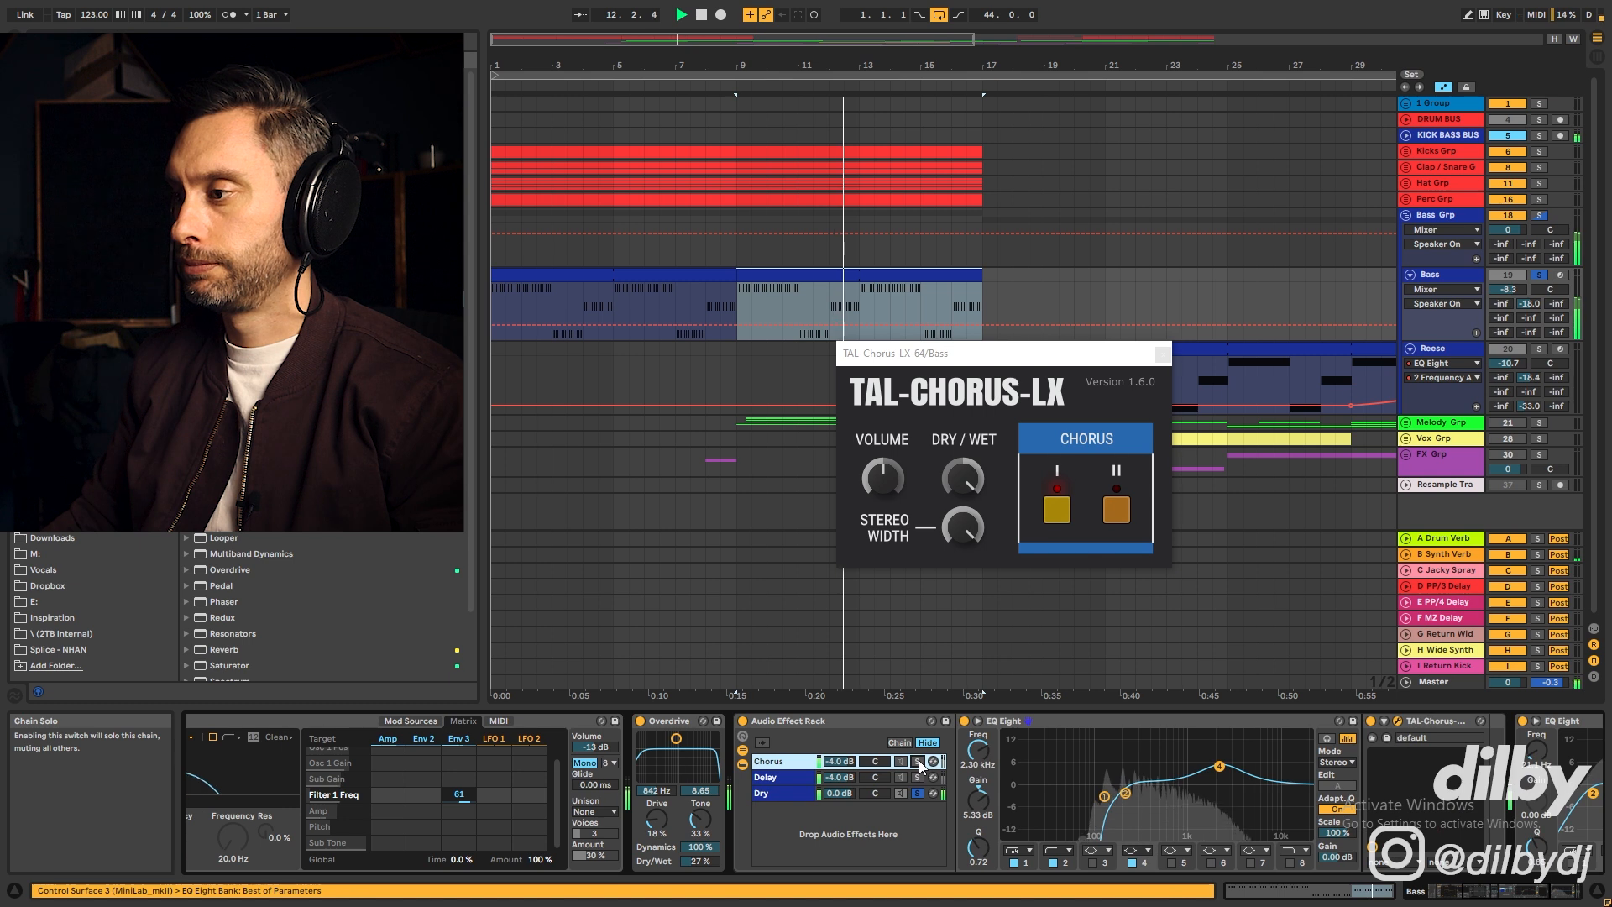
left_click(919, 762)
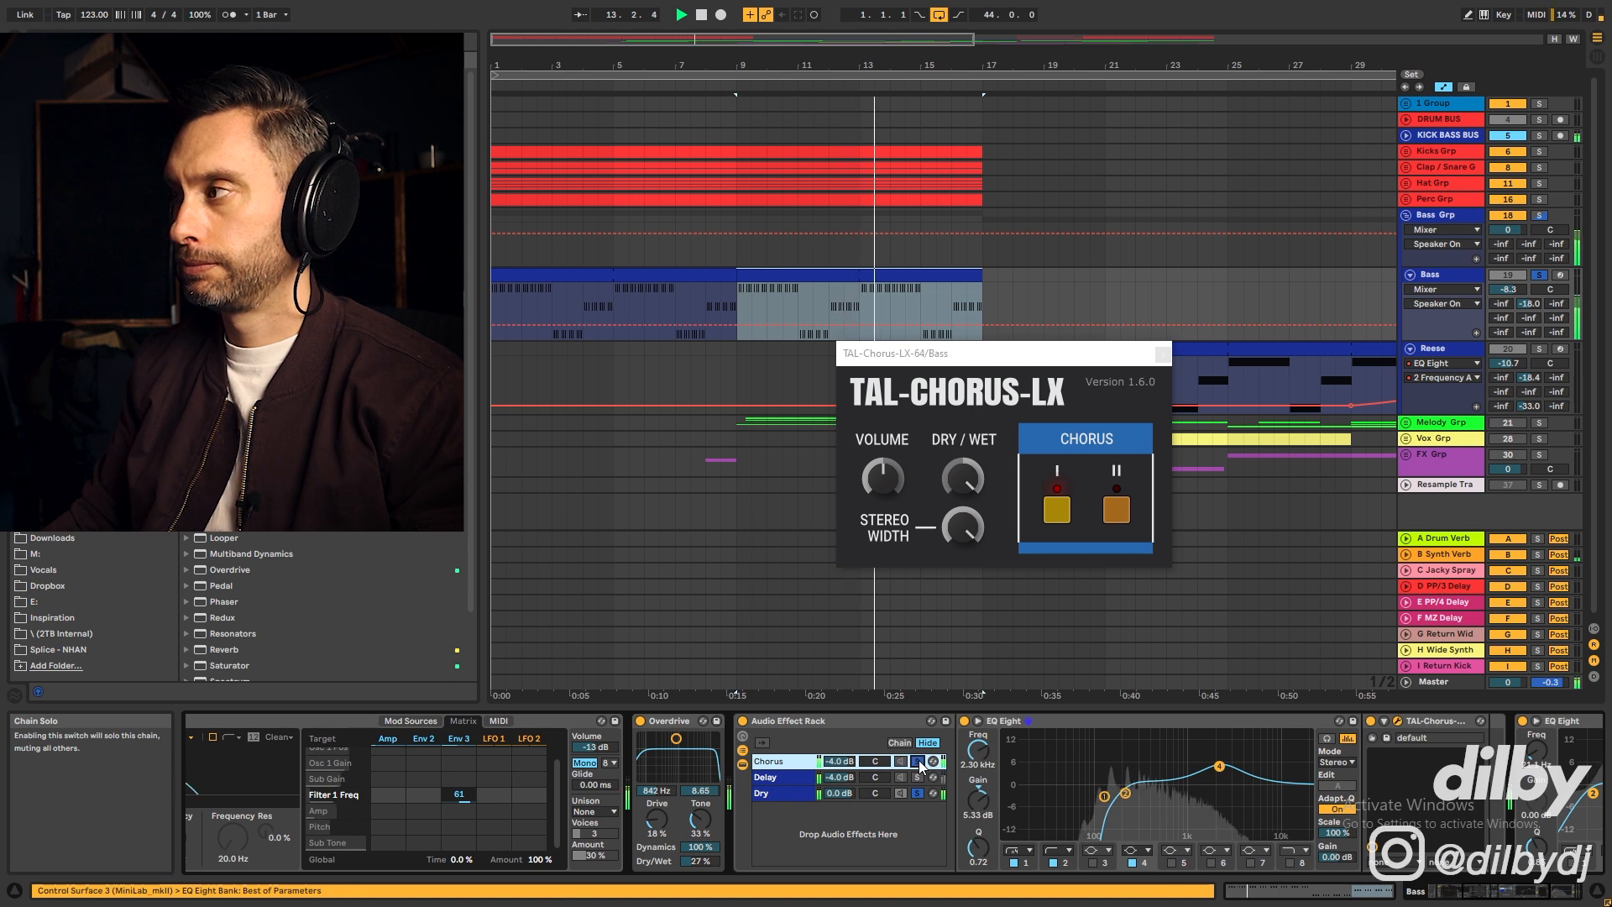
key("space")
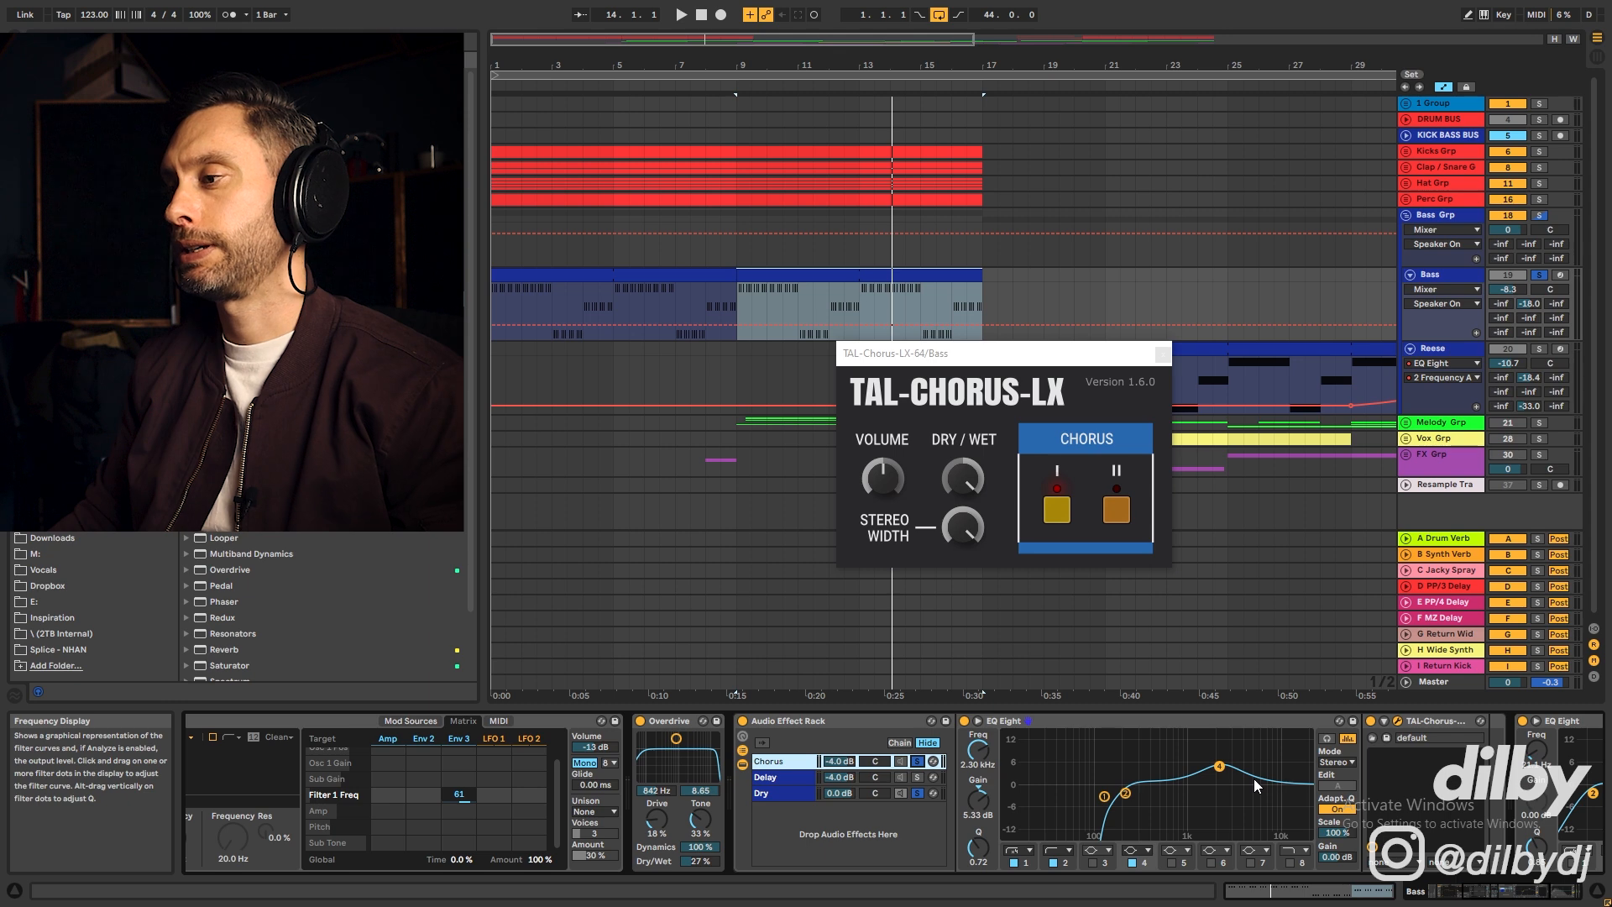
Examine the Delay chain and audition it in solo, adding the Dry and Chorus chains one after the other
left_click(772, 776)
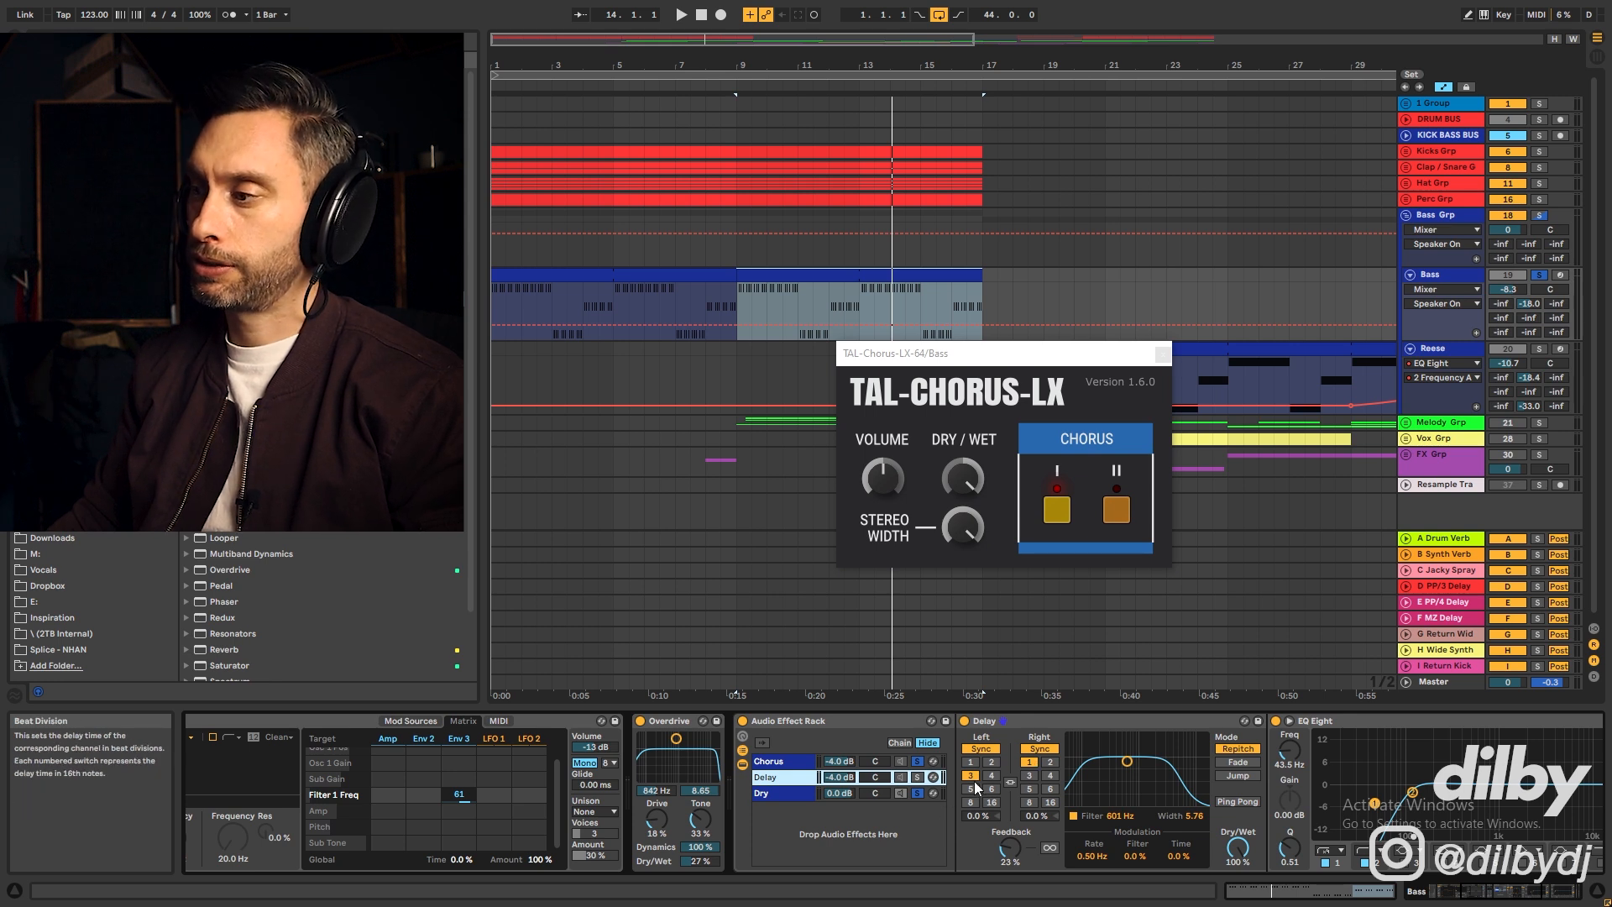
left_click(918, 781)
key("space")
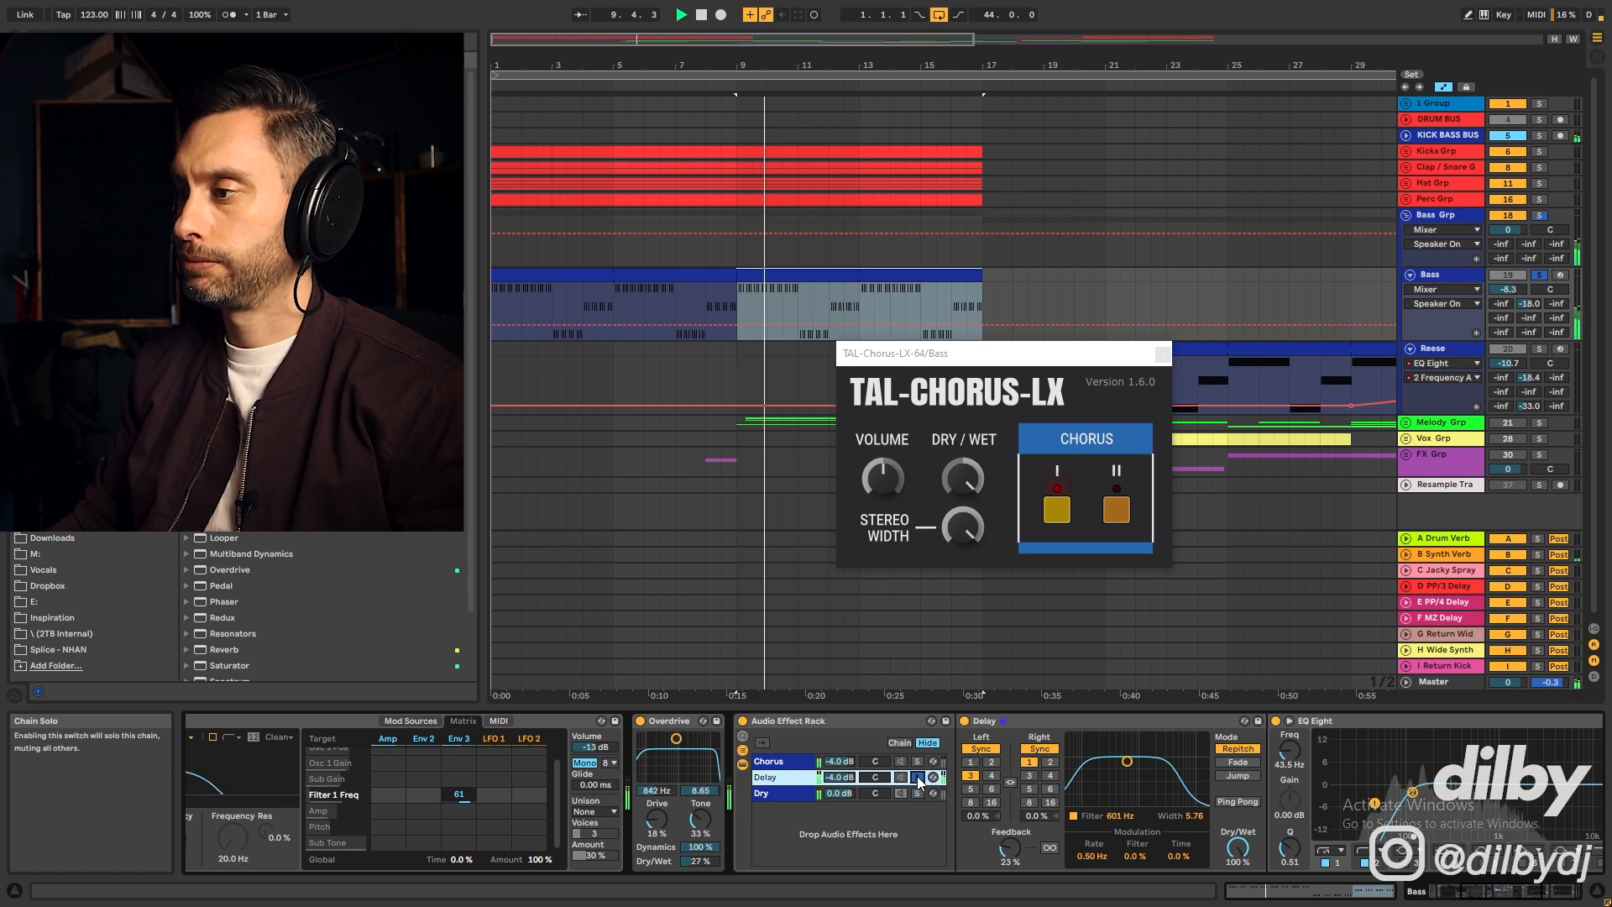
left_click(919, 794)
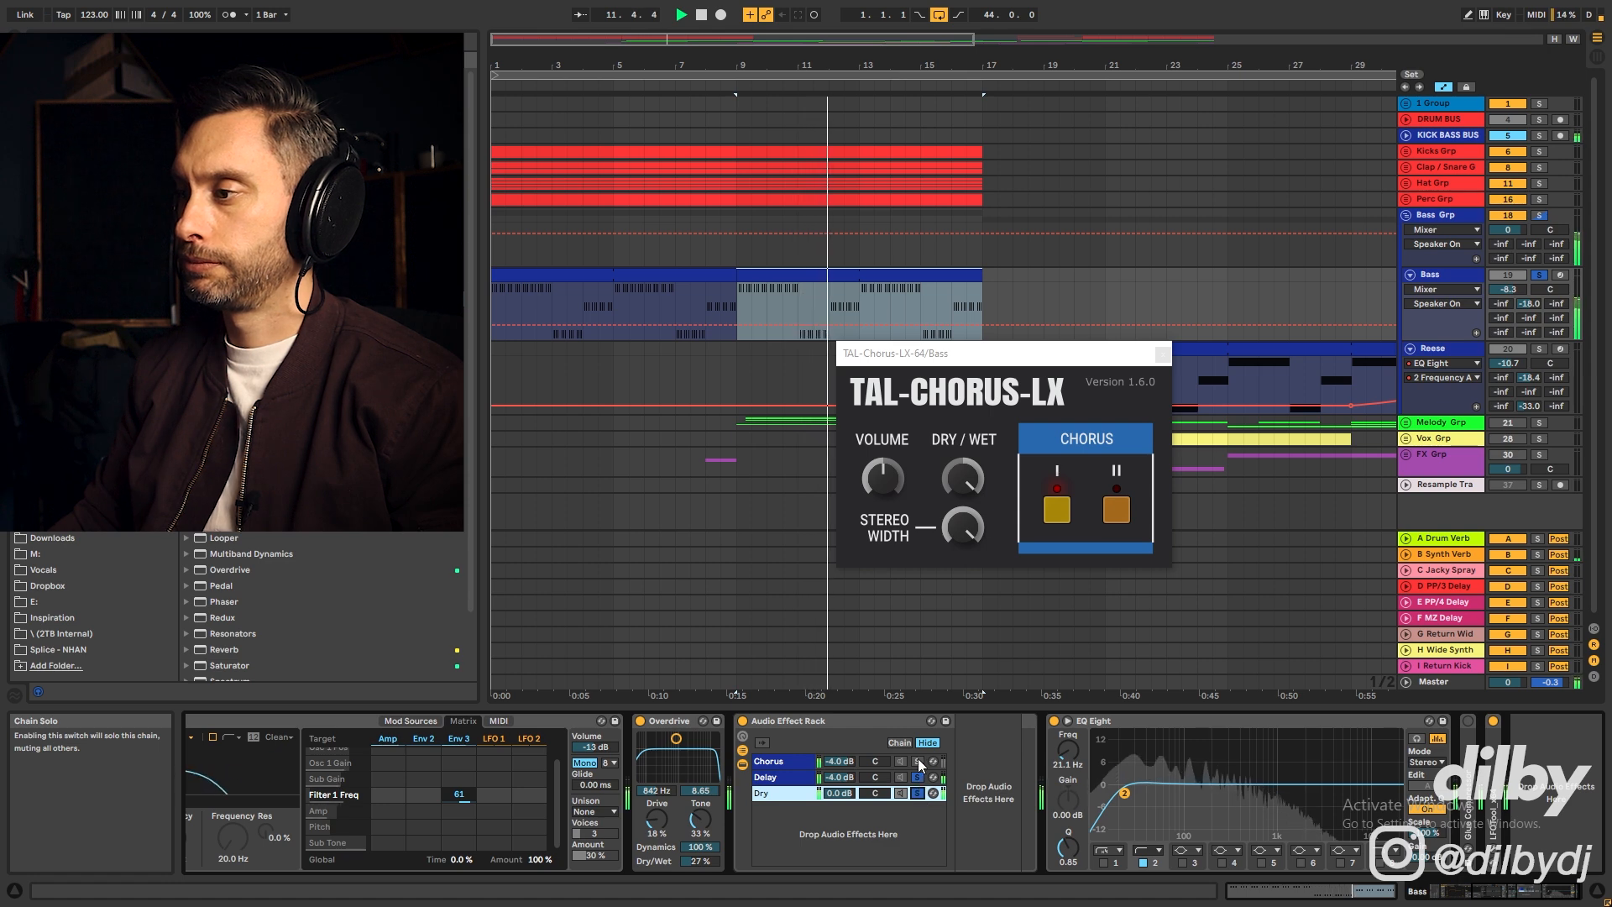
left_click(919, 761)
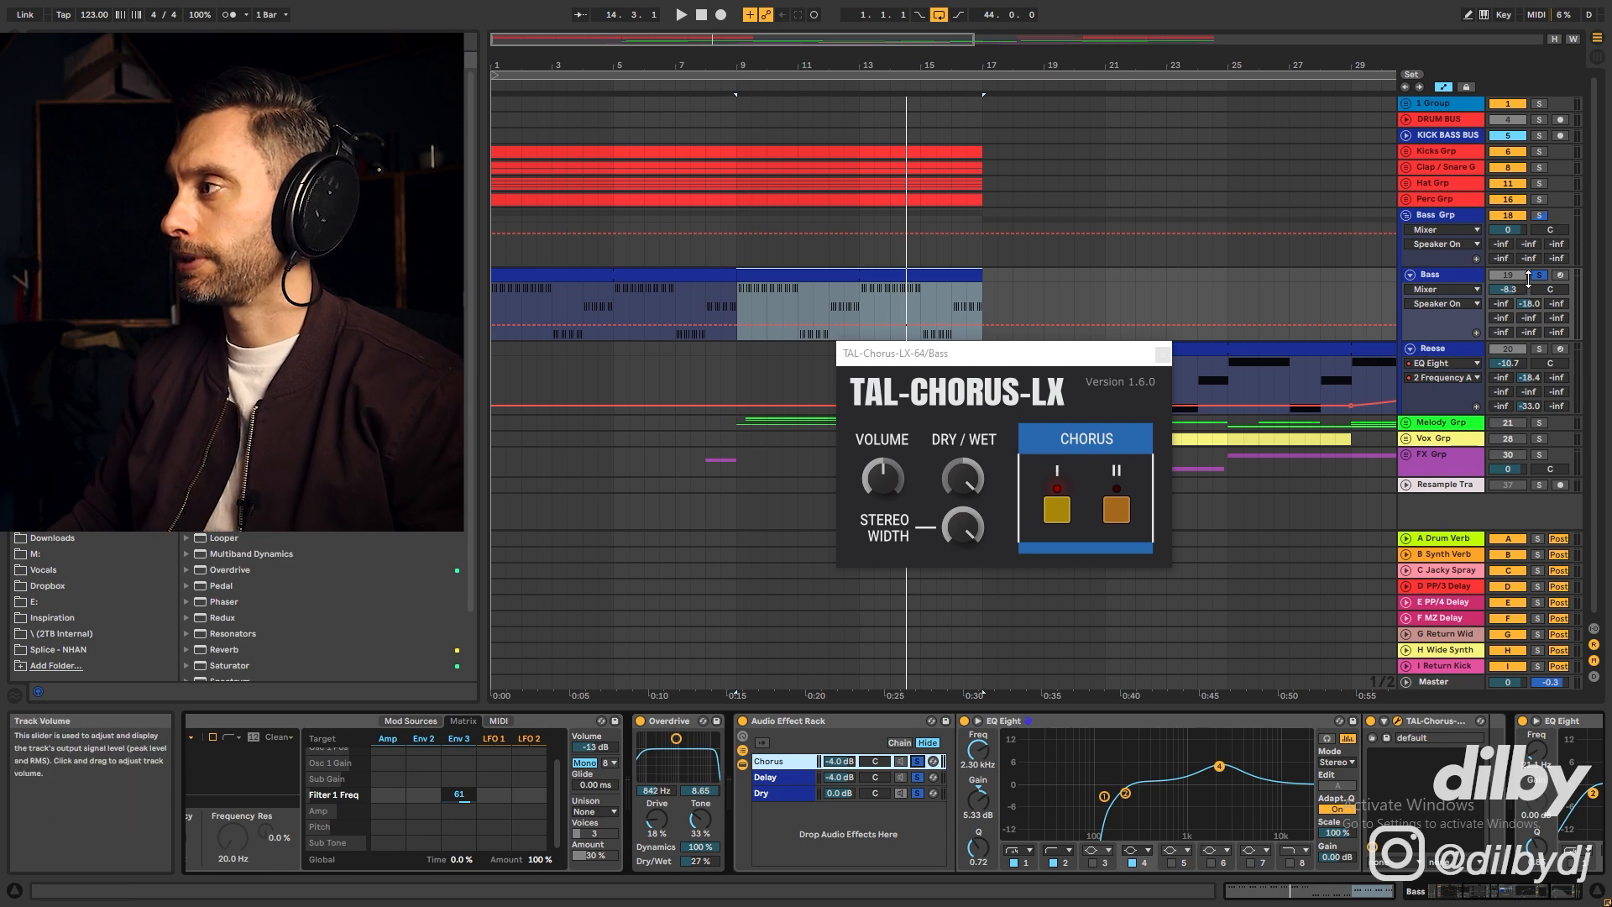
Audition the bass together with the drums while toggling the rack's Delay and Chorus chains
key("space")
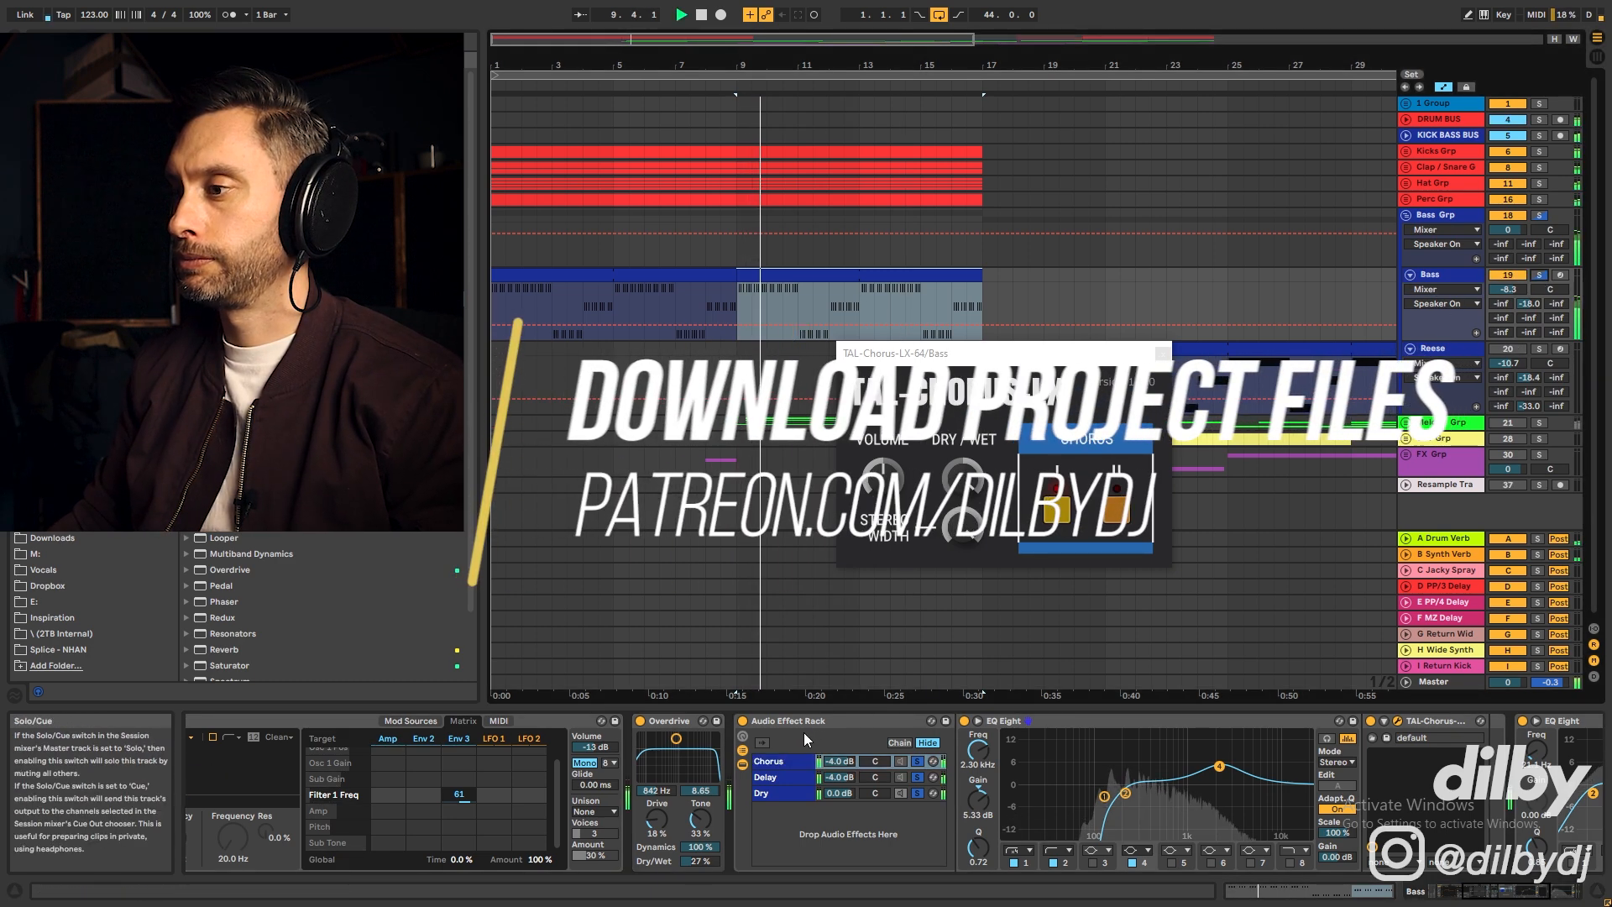
left_click(918, 777)
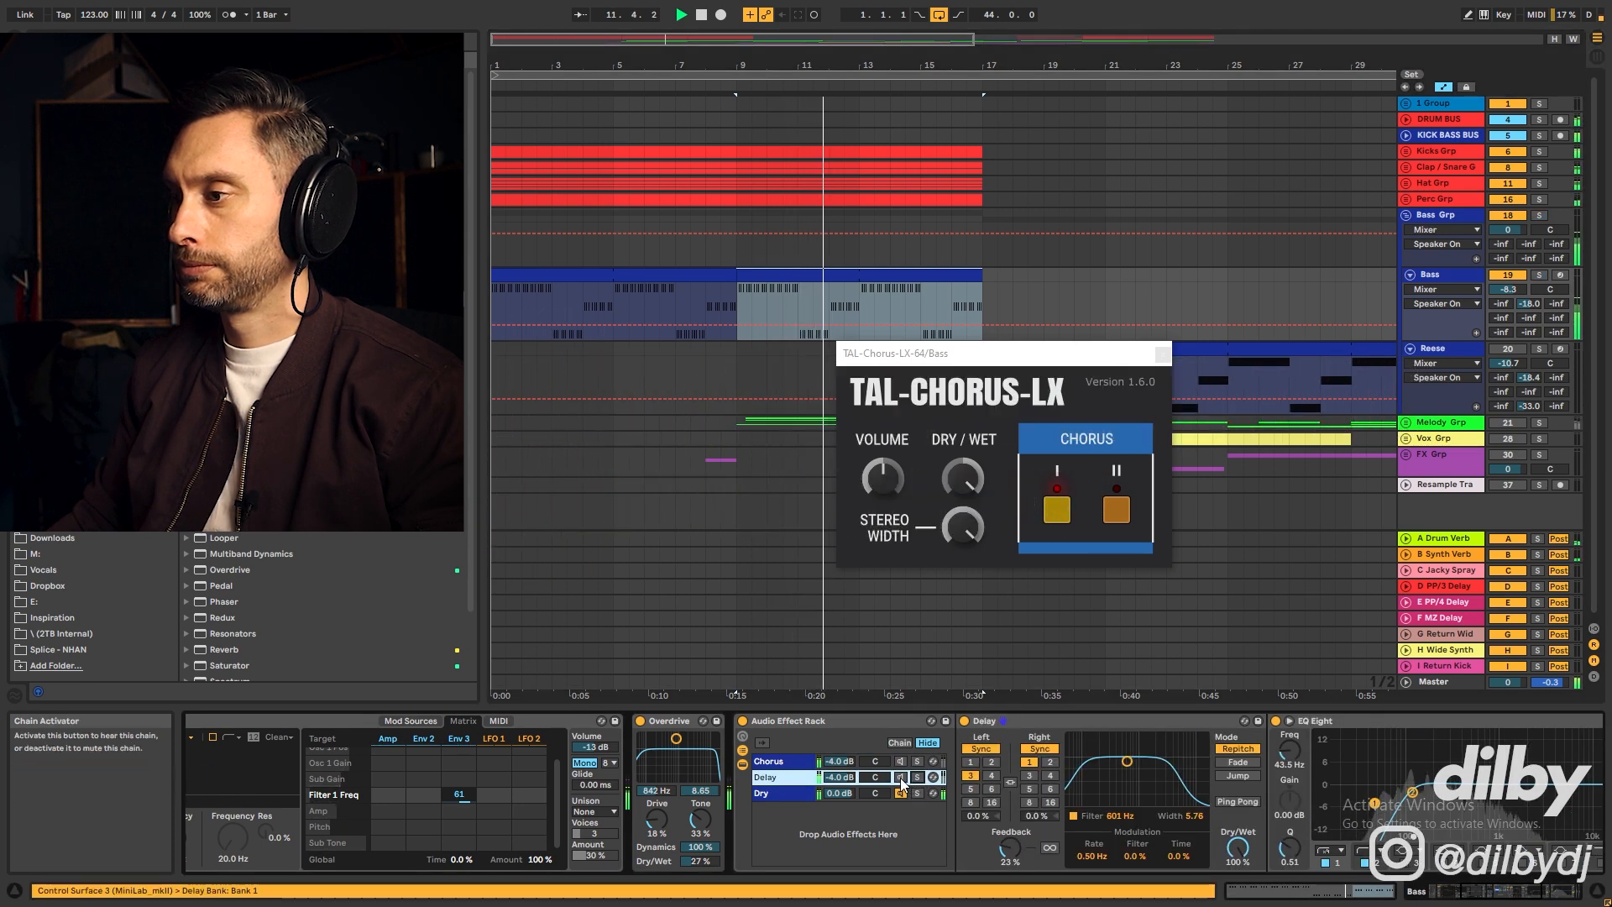
left_click(901, 762)
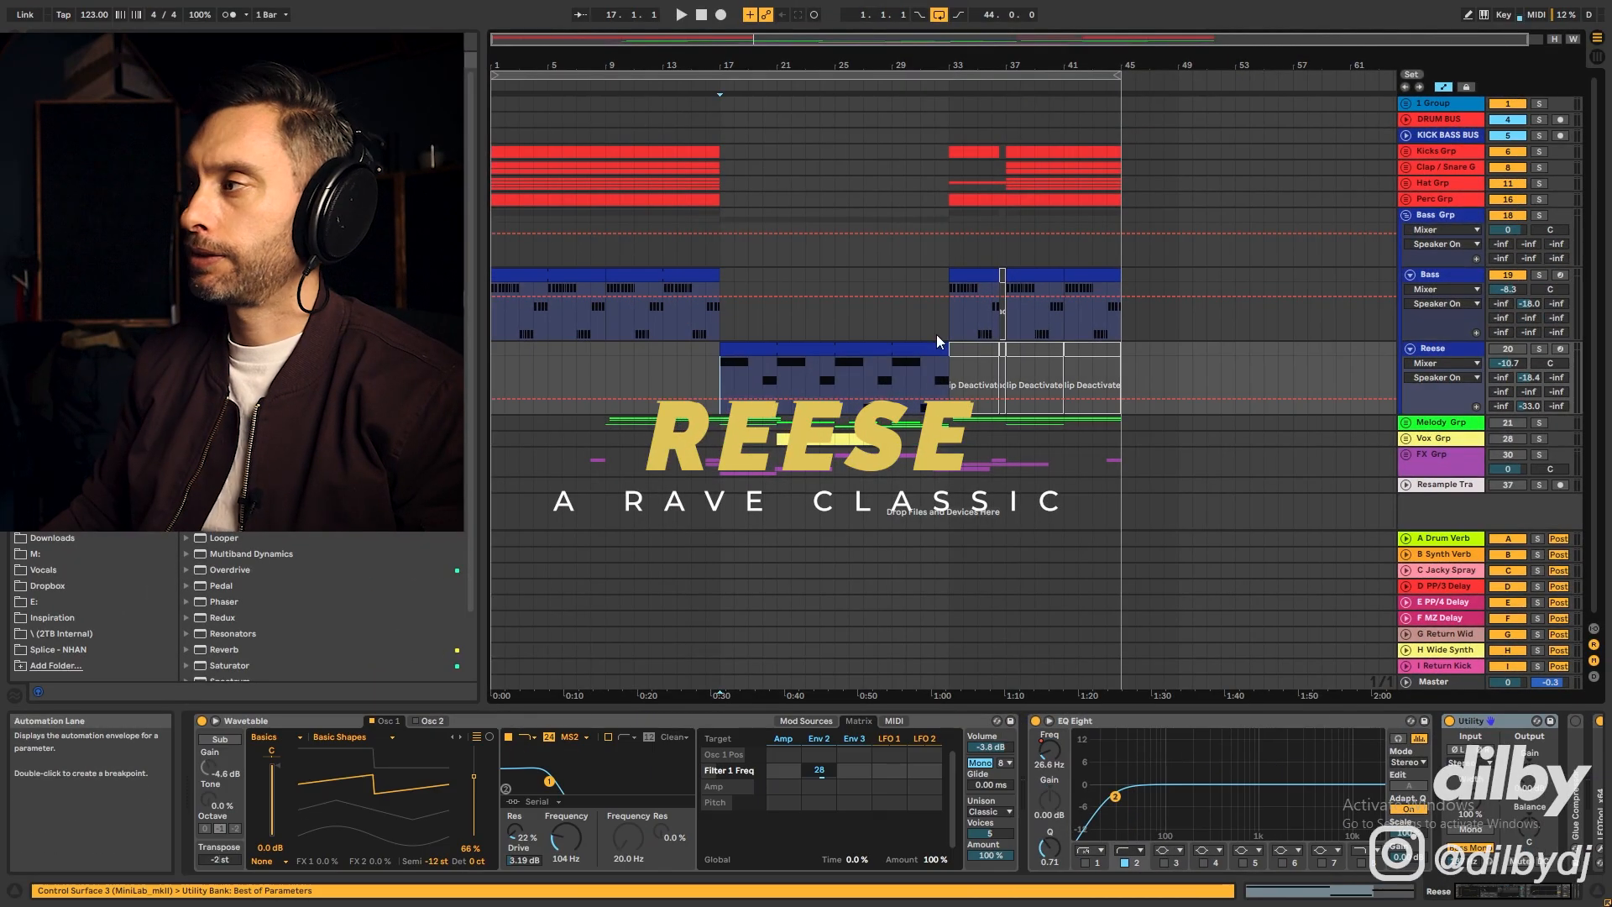
Solo the Reese track and audition its bass part from bar 17
left_click(1510, 357)
left_click(1540, 348)
key("space")
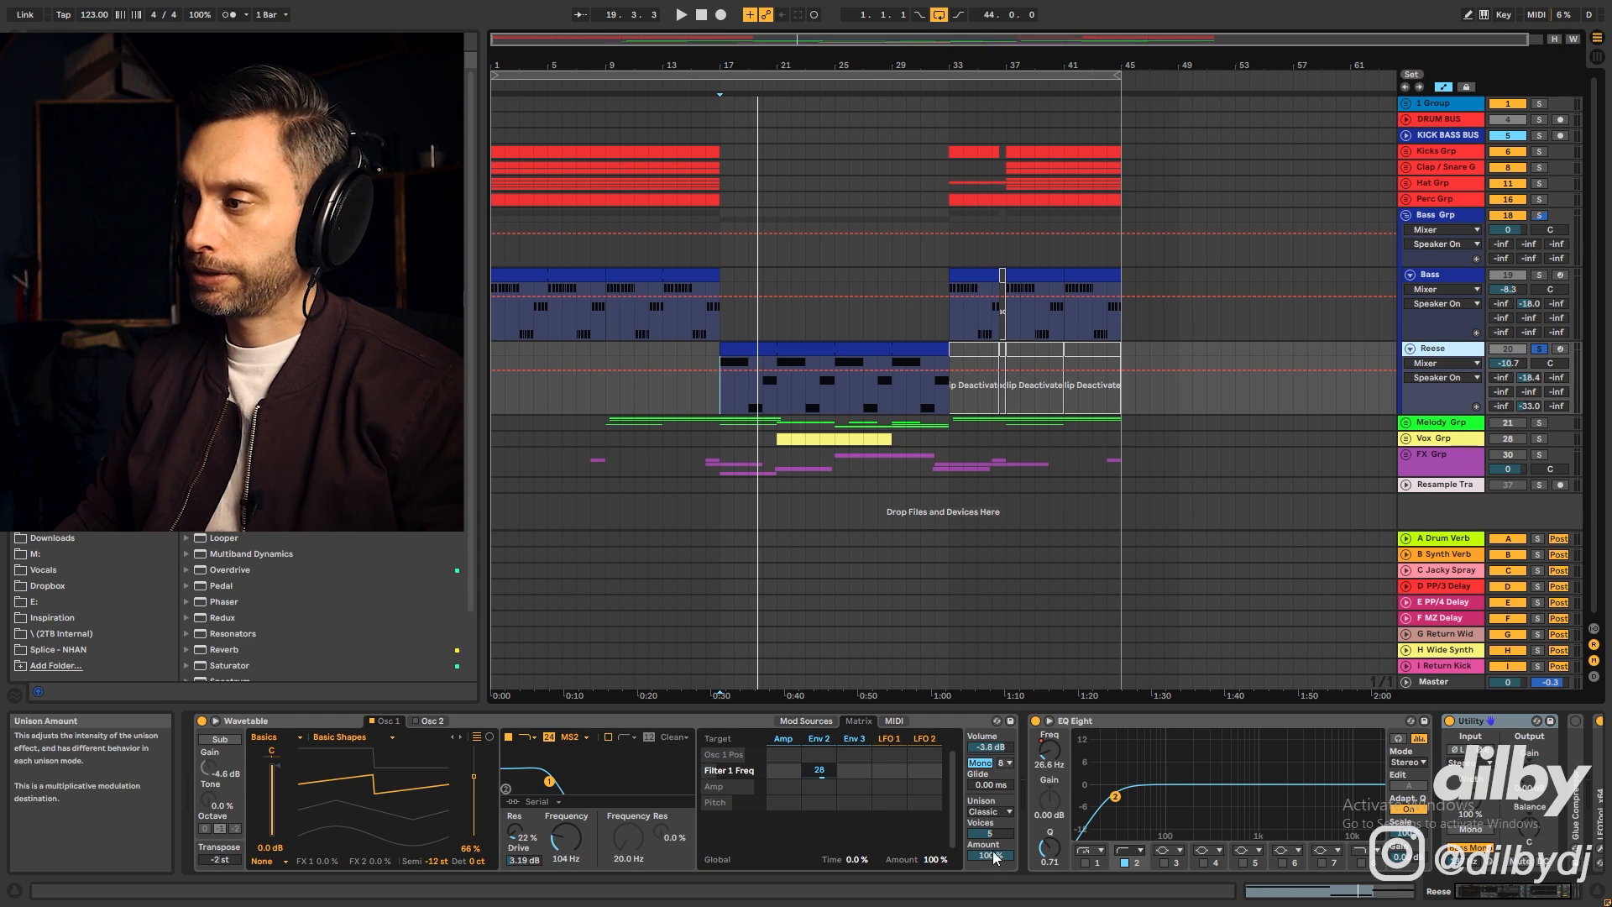
Try the Reese's Wavetable with Unison set to None, audition it, and restore the Classic unison mode
left_click(991, 811)
left_click(980, 723)
key("space")
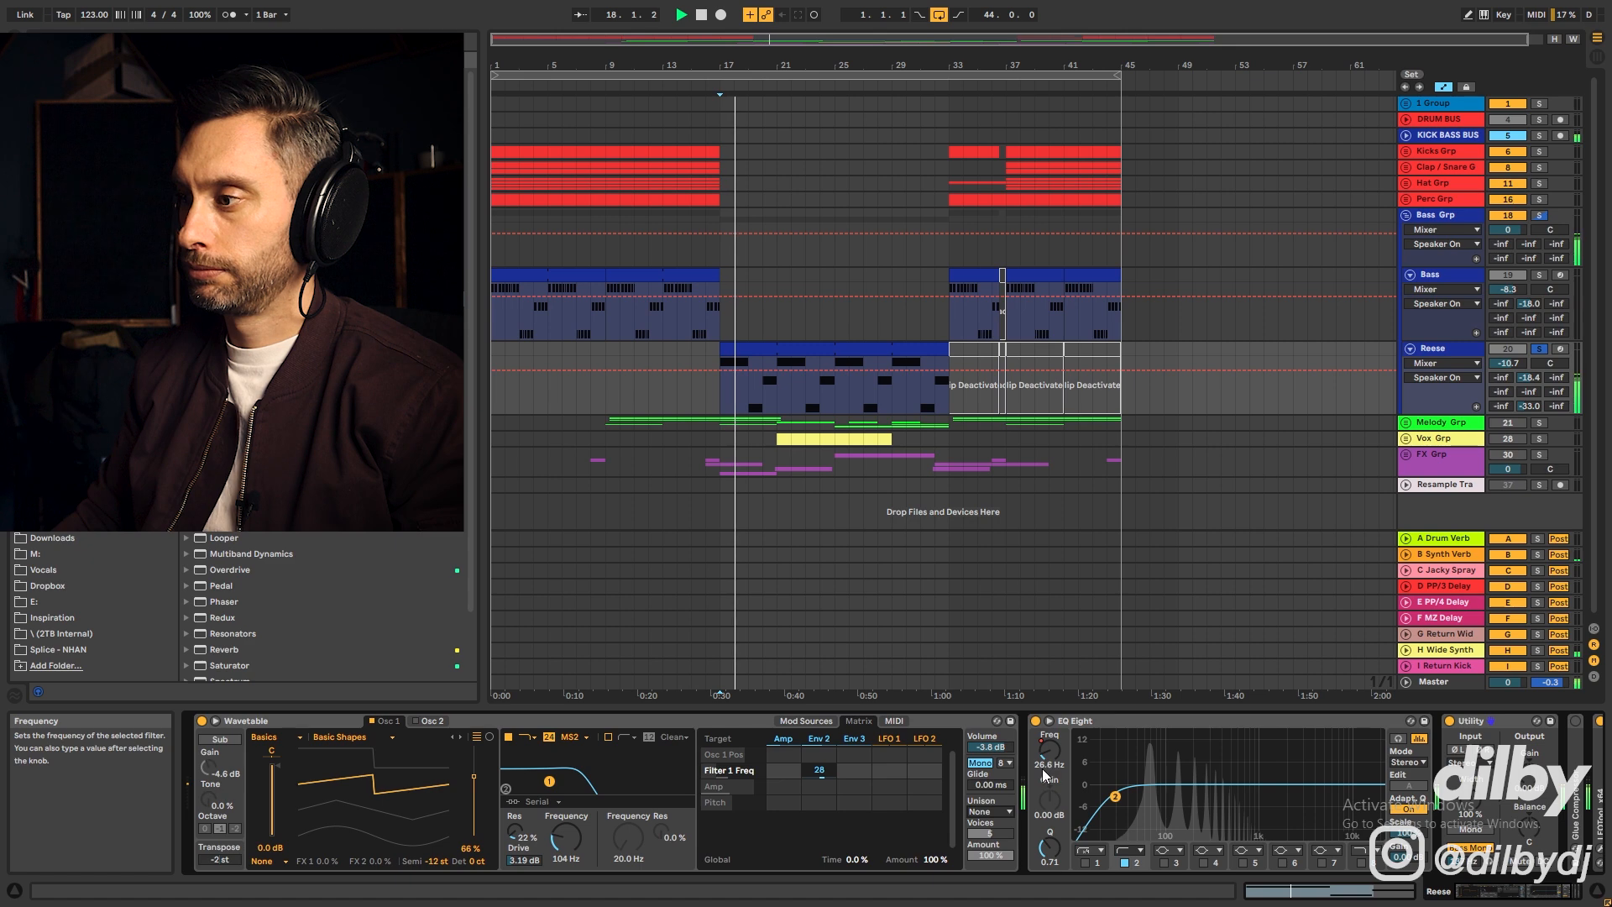
key("space")
left_click(999, 812)
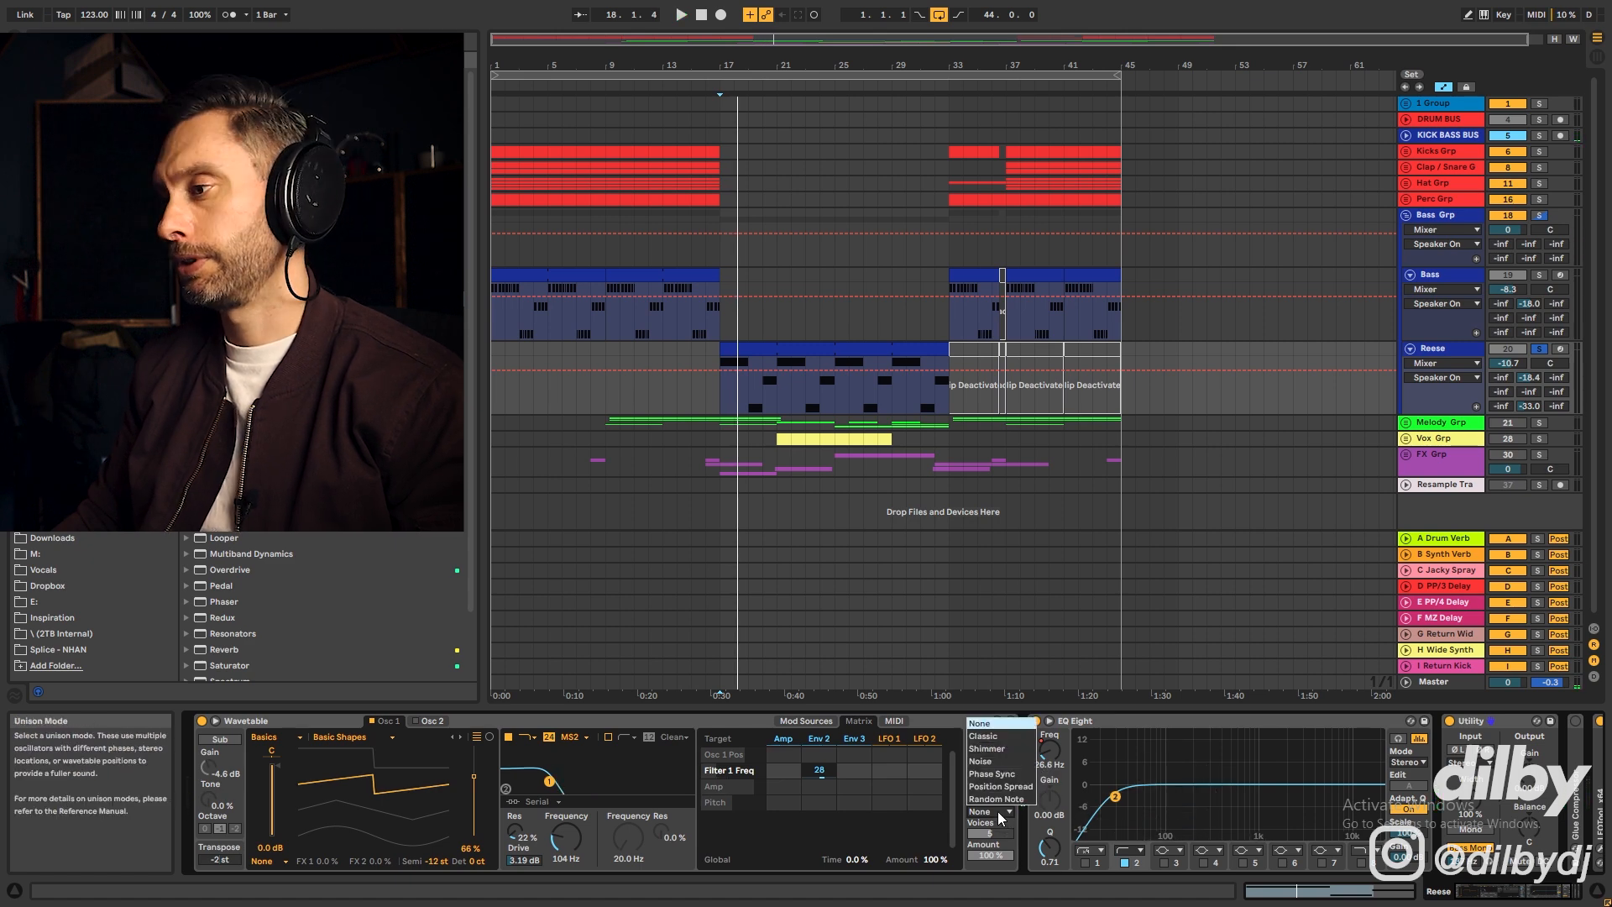
left_click(1004, 737)
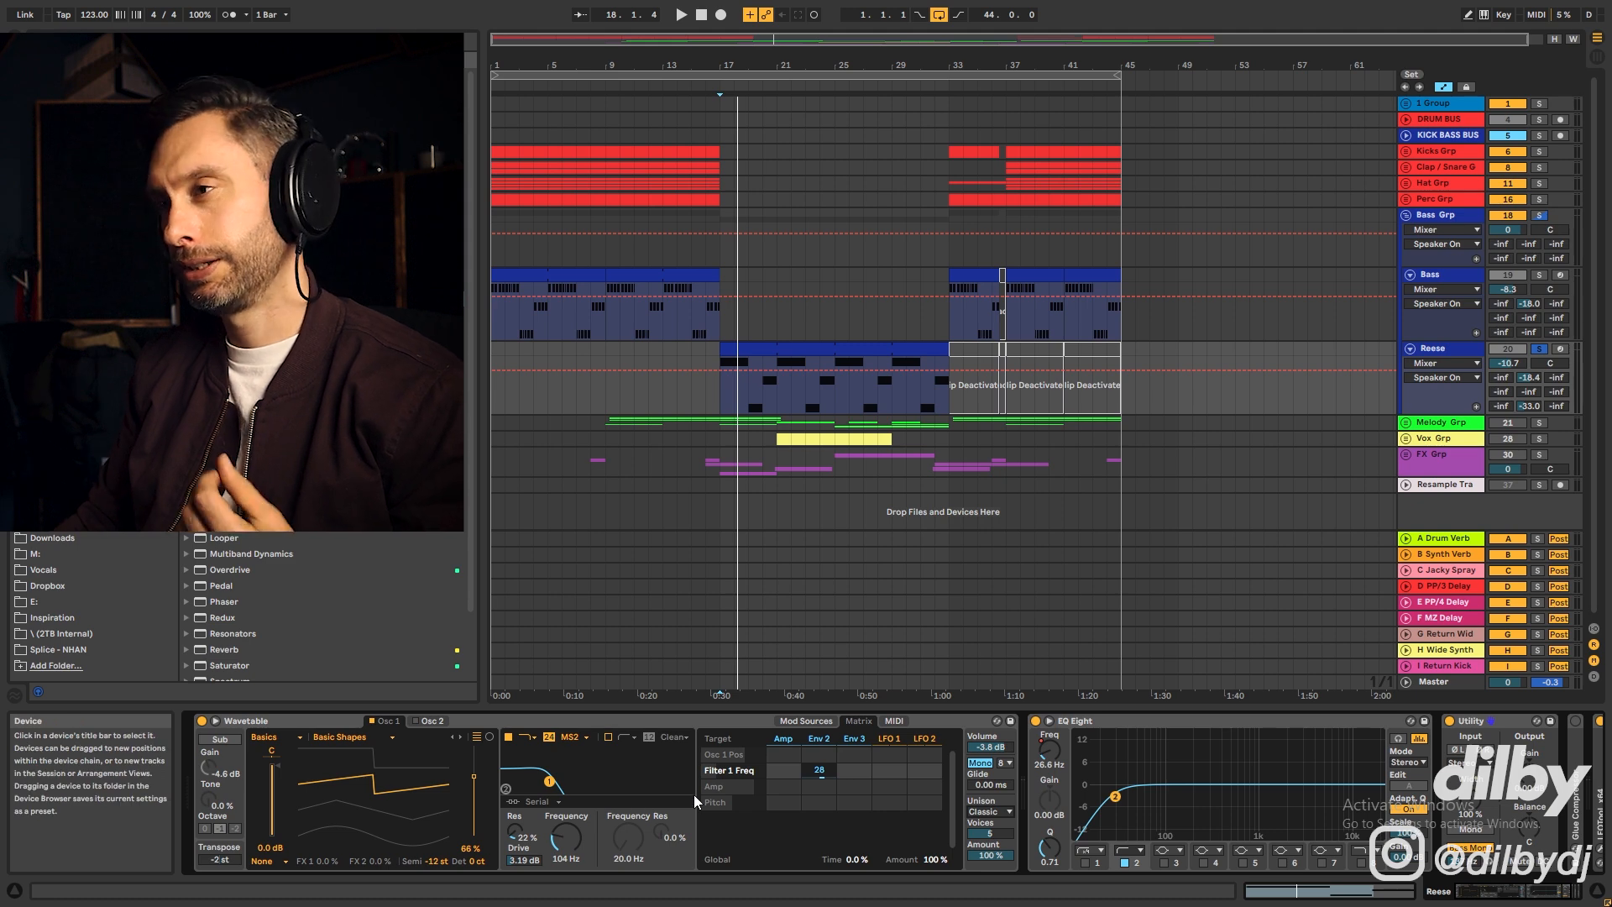
Examine the Env 2 envelope assigned to Filter 1 in the Reese's Wavetable and compare it with the Amp envelope
left_click(819, 739)
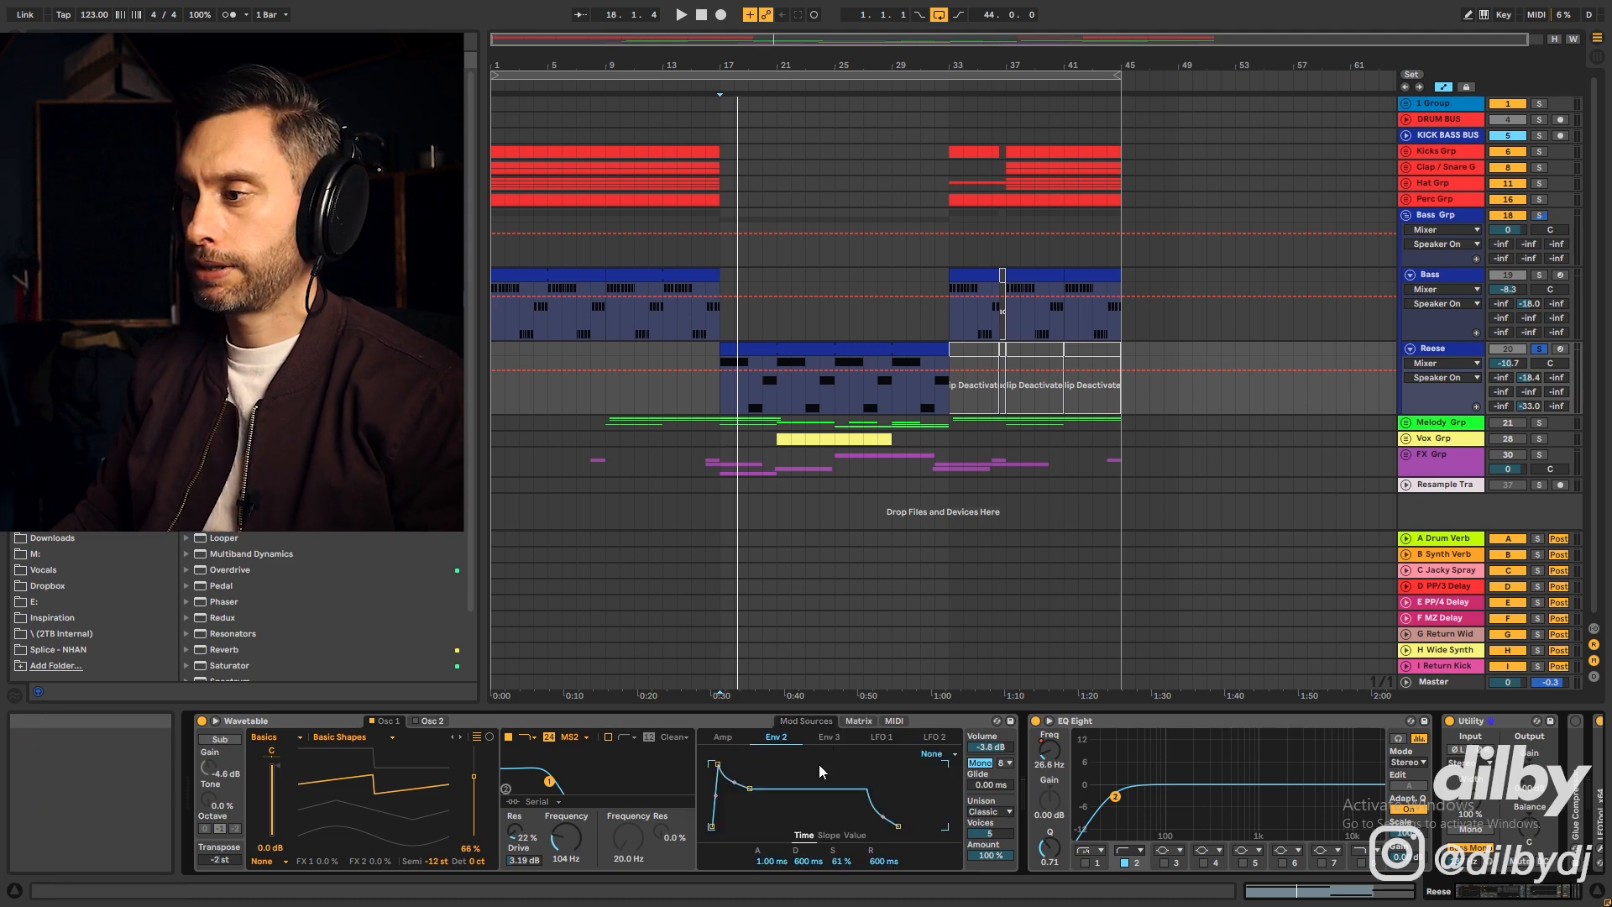
left_click(723, 738)
left_click(780, 738)
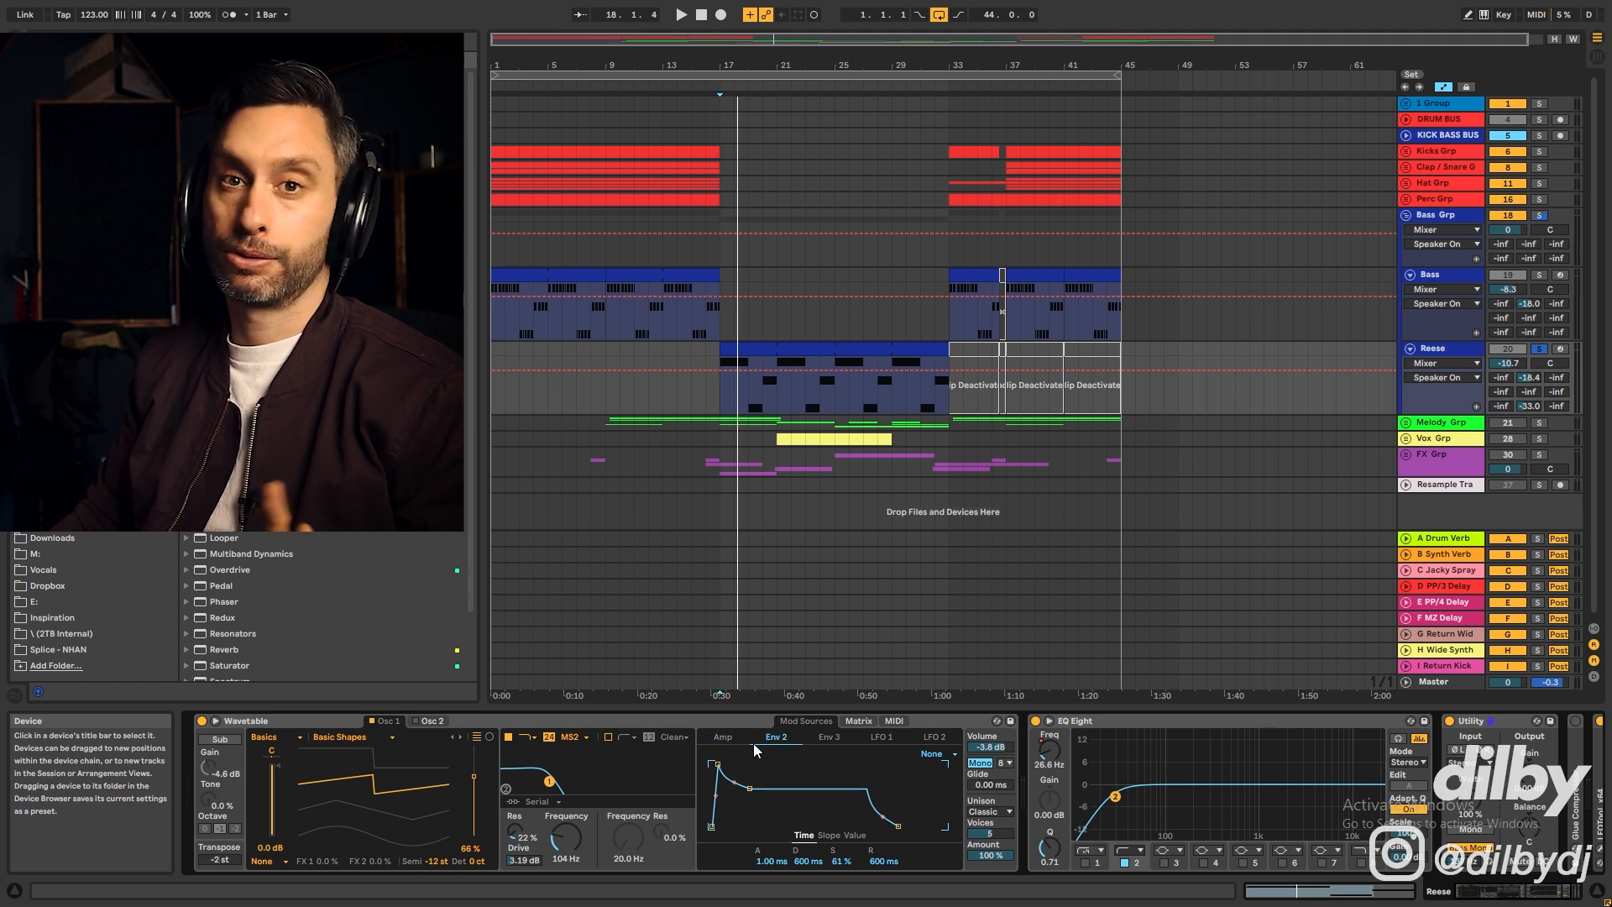
left_click(722, 739)
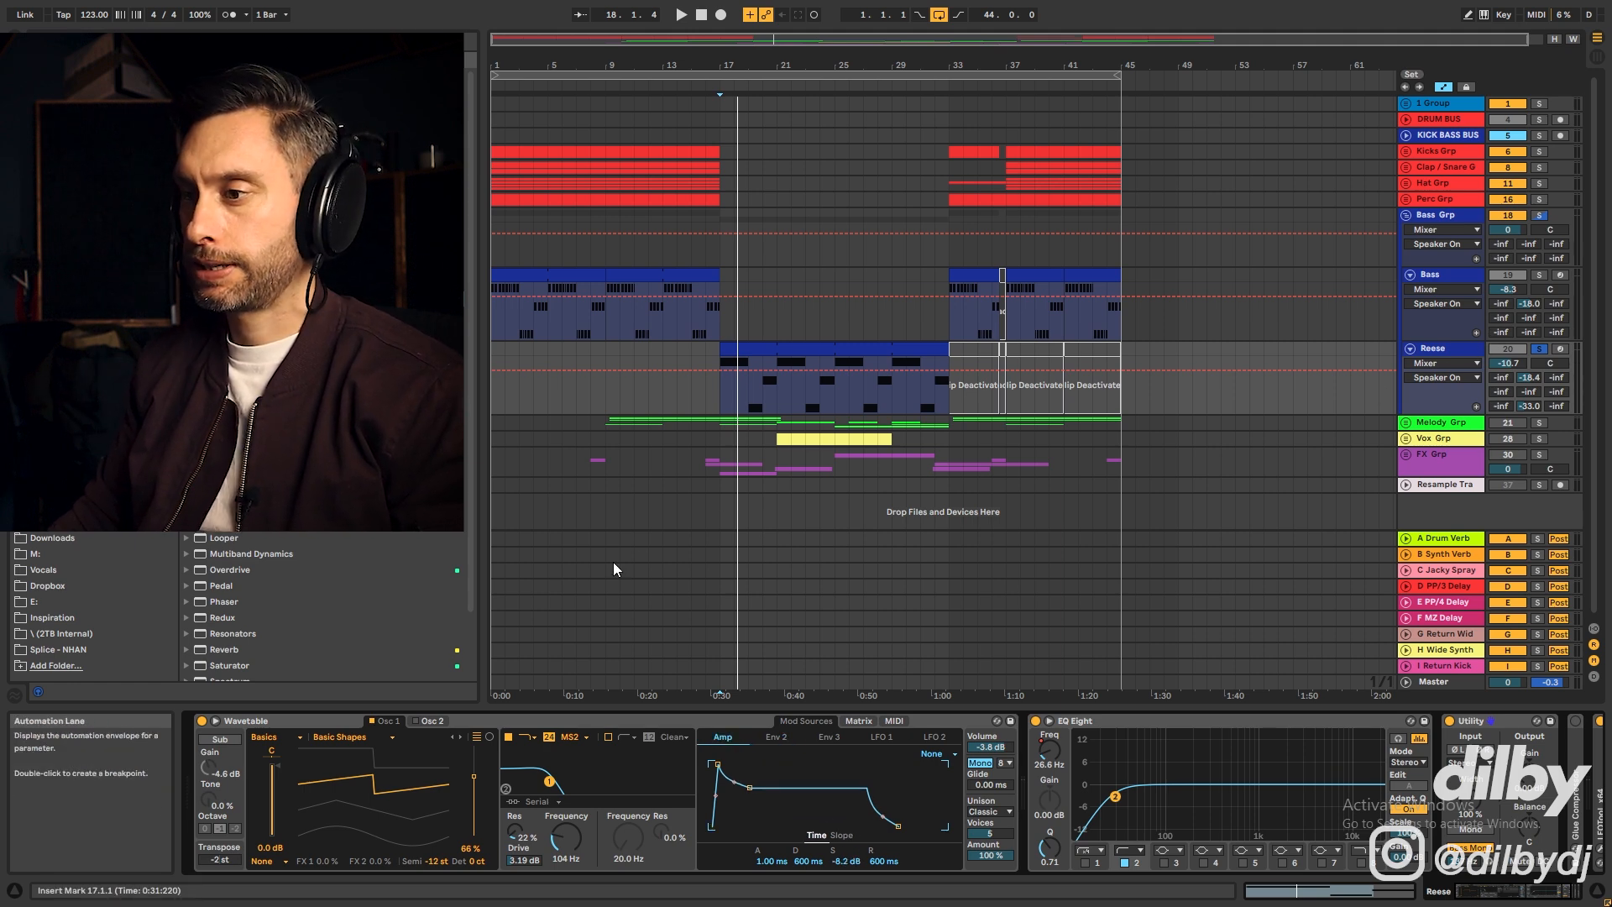
Audition the Reese from bar 17 while switching the Wavetable's first filter off and back on
left_click(508, 737)
key("space")
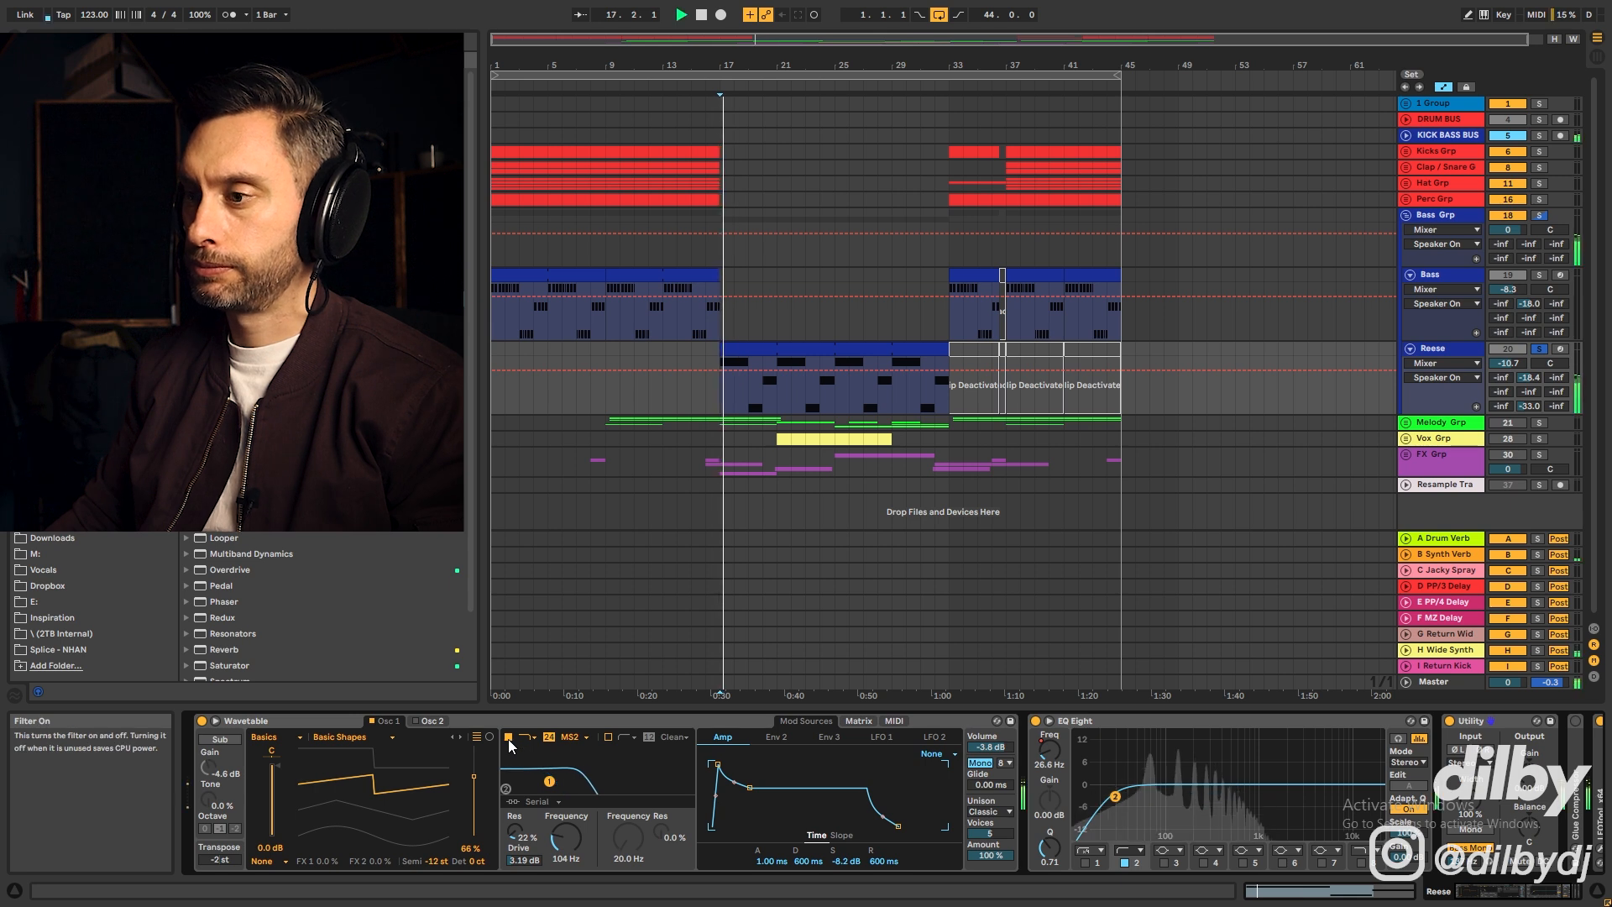
left_click(508, 737)
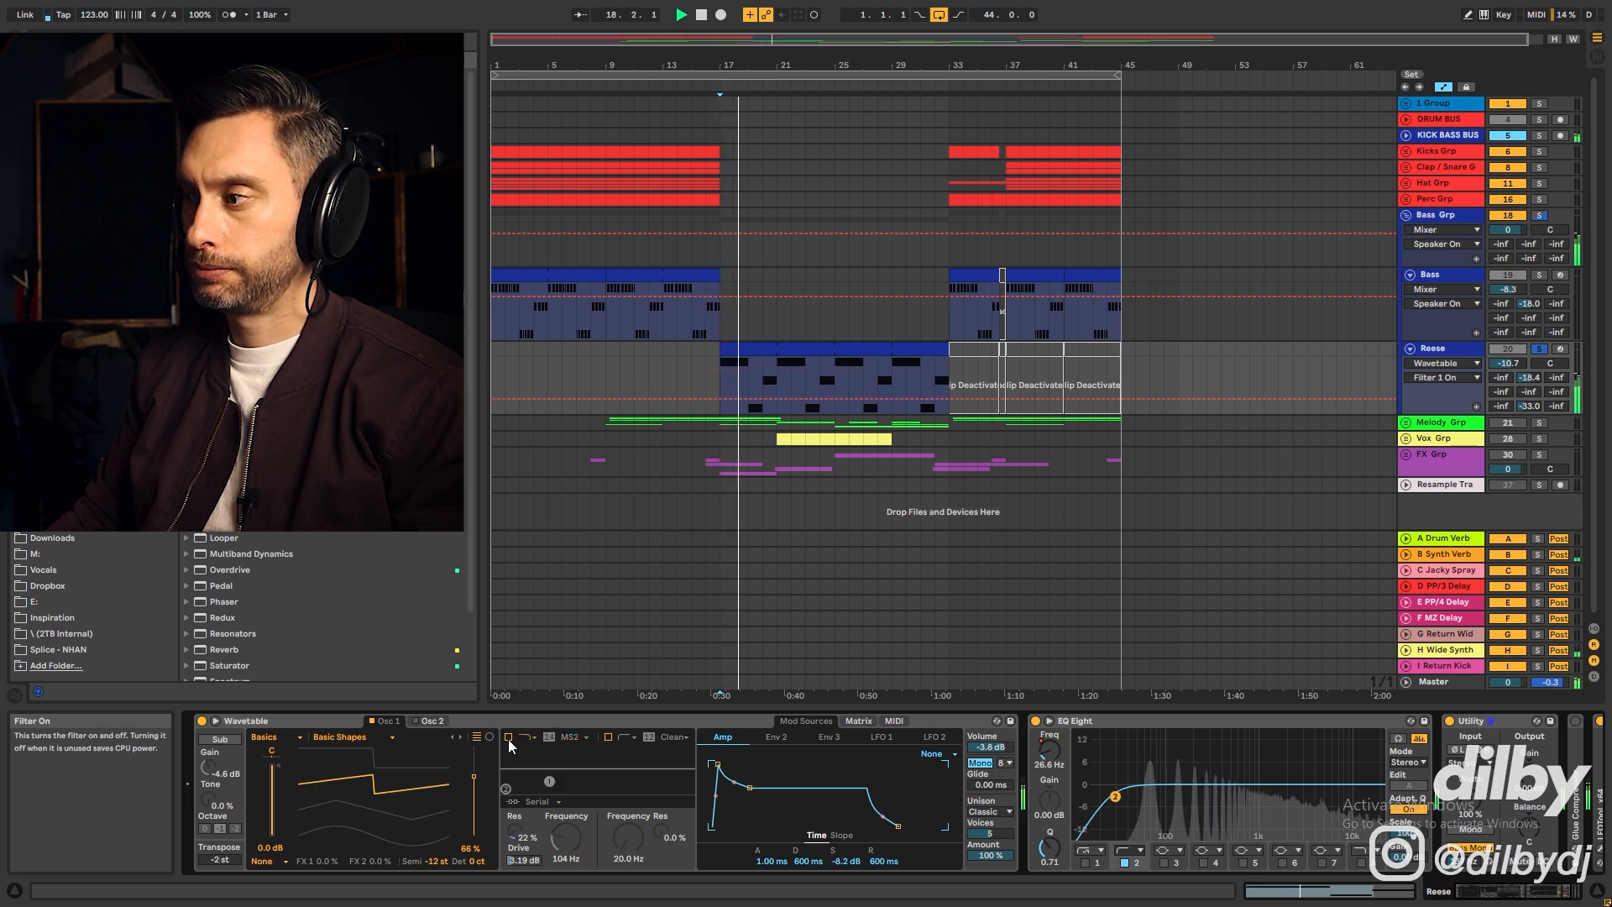
left_click(509, 739)
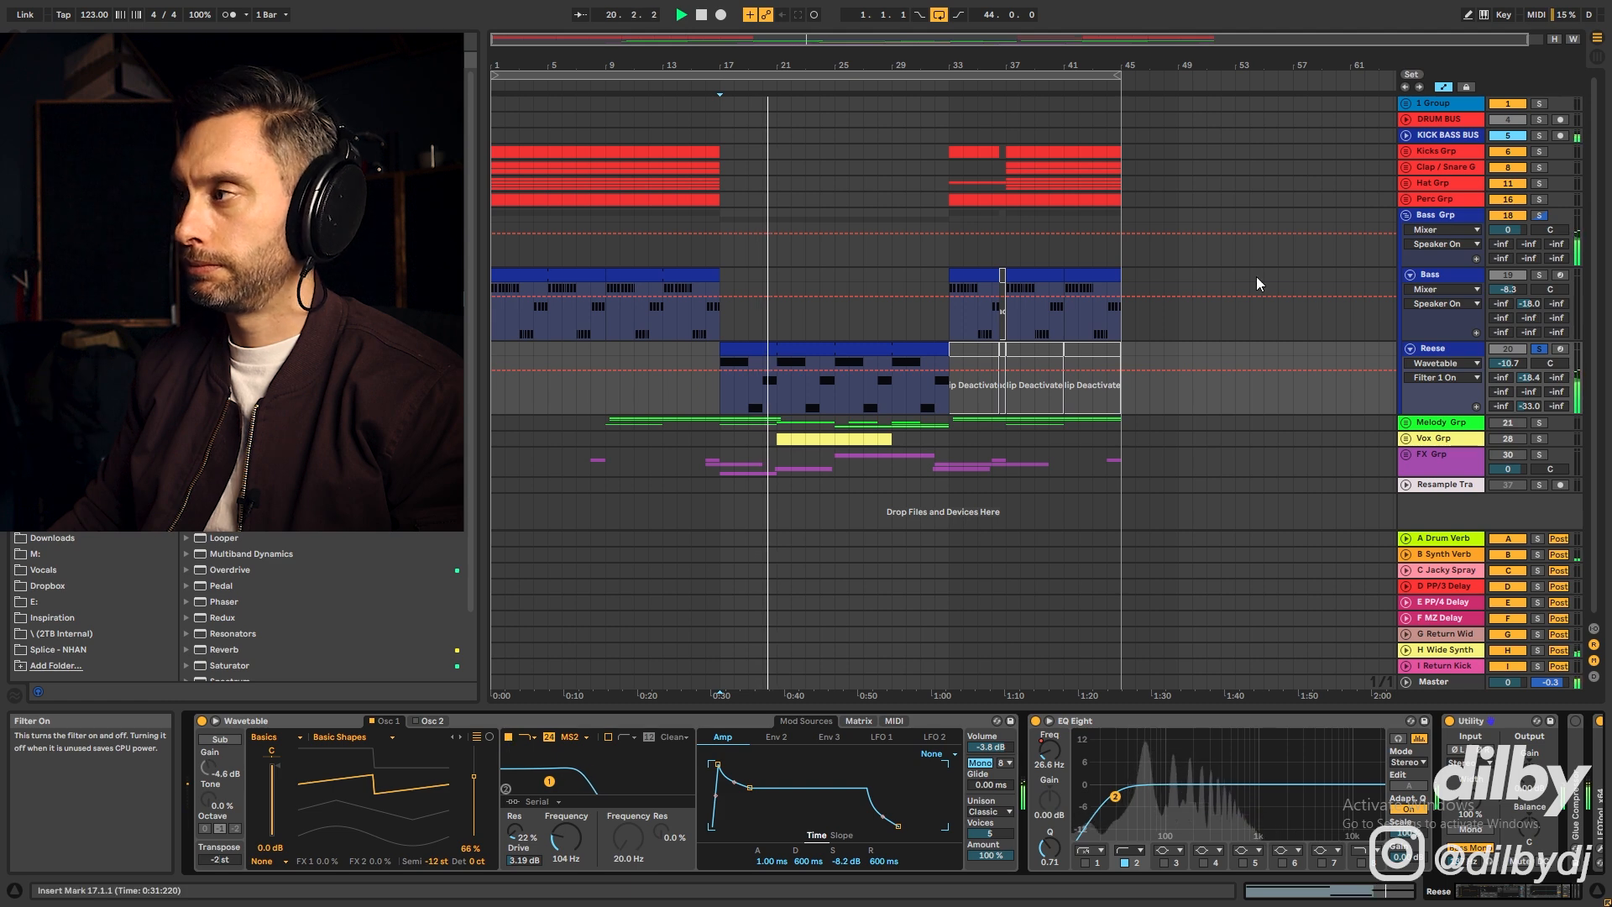
key("space")
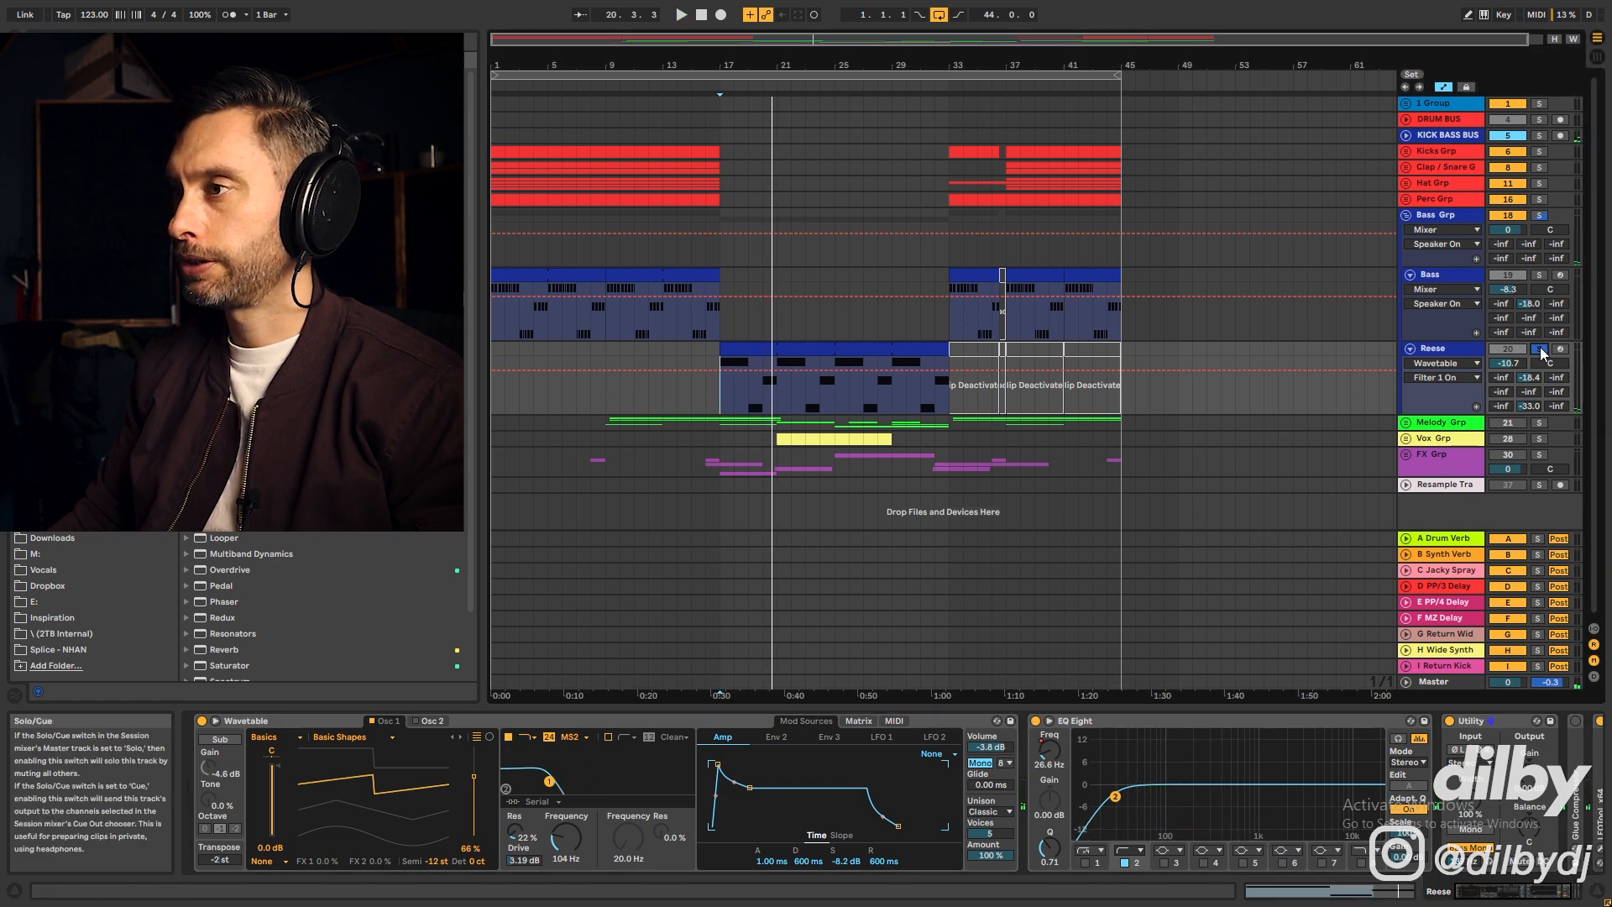
Unsolo the Reese track and audition it with the full mix from bar 17, and again from bar 15
key("space")
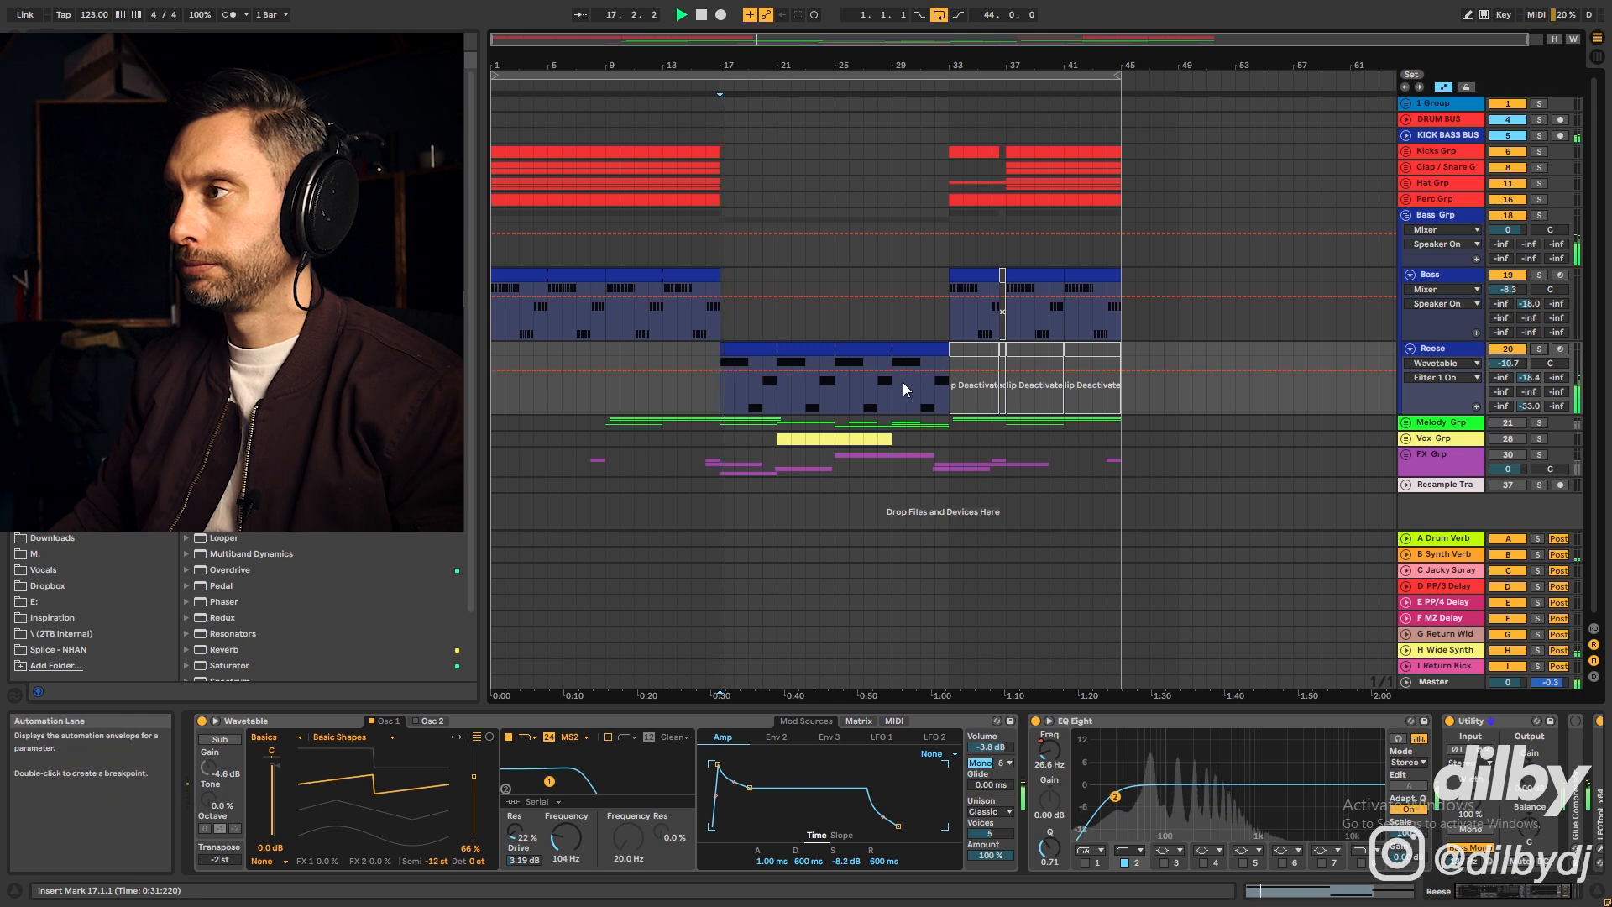
key("space")
left_click(690, 348)
key("space")
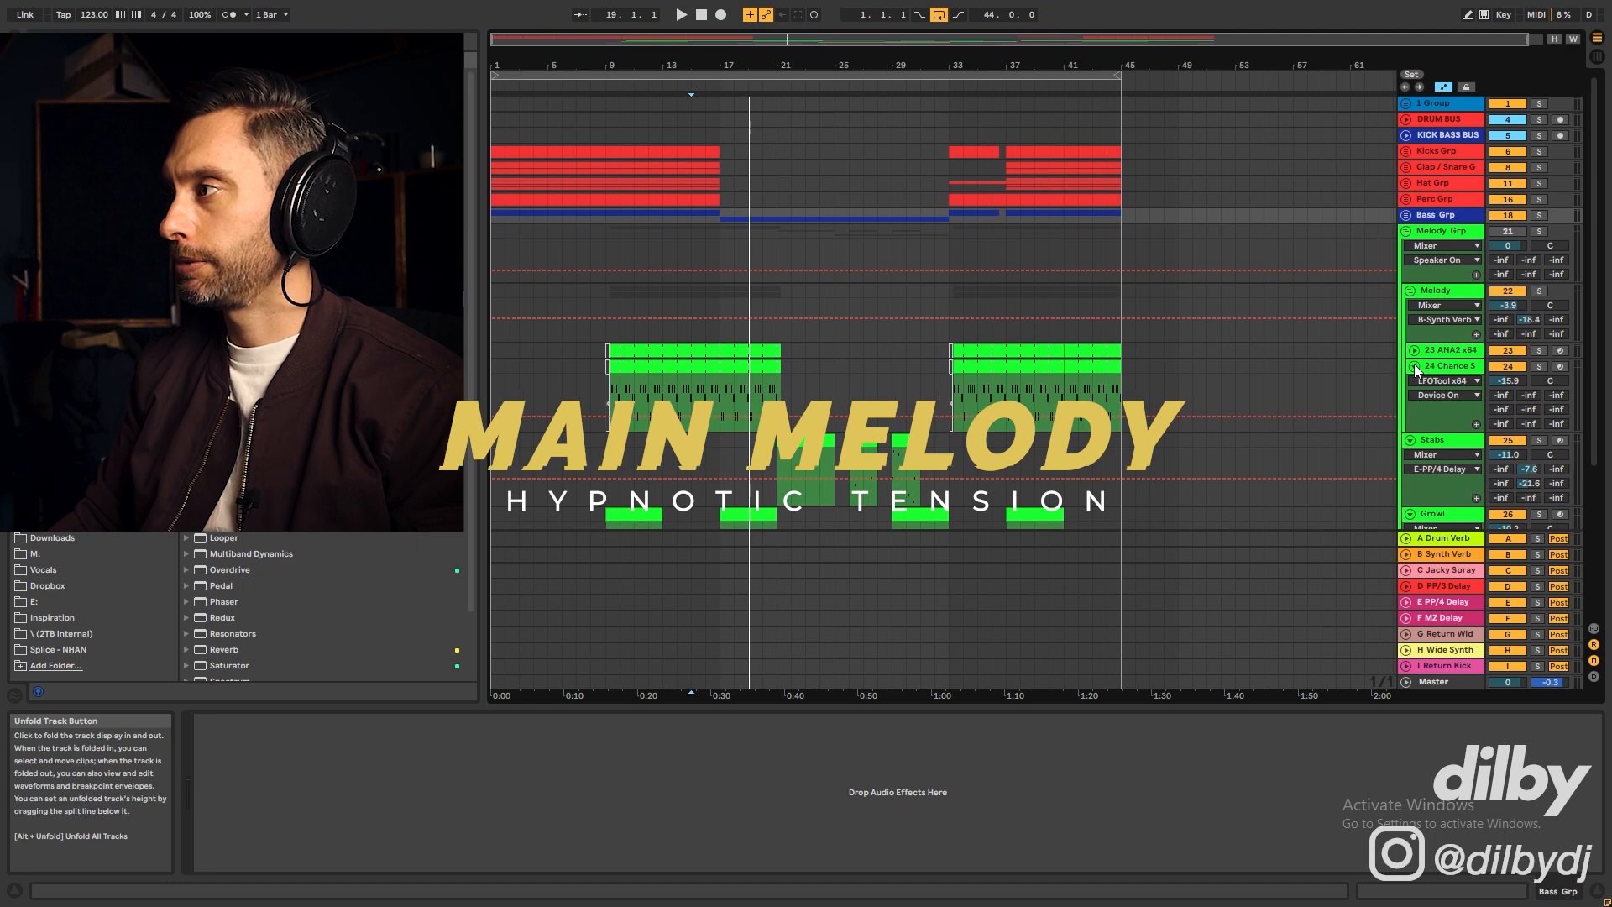
Solo the ANA2 x64 track inside the Melody group and open its ANA2 synth window
left_click(1451, 351)
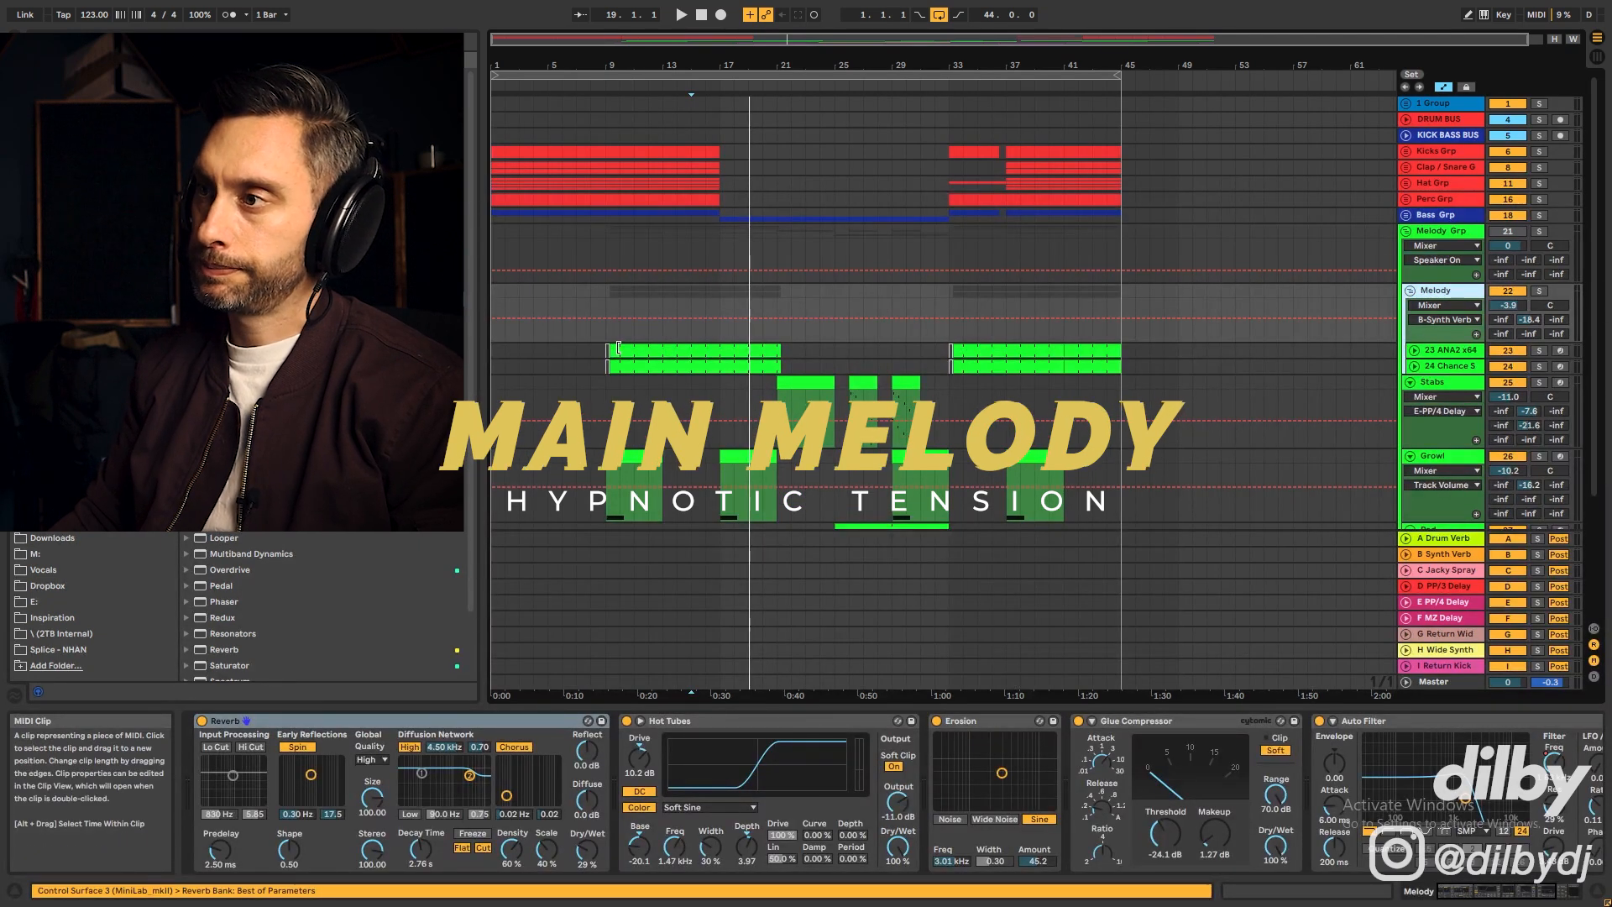
left_click(1540, 351)
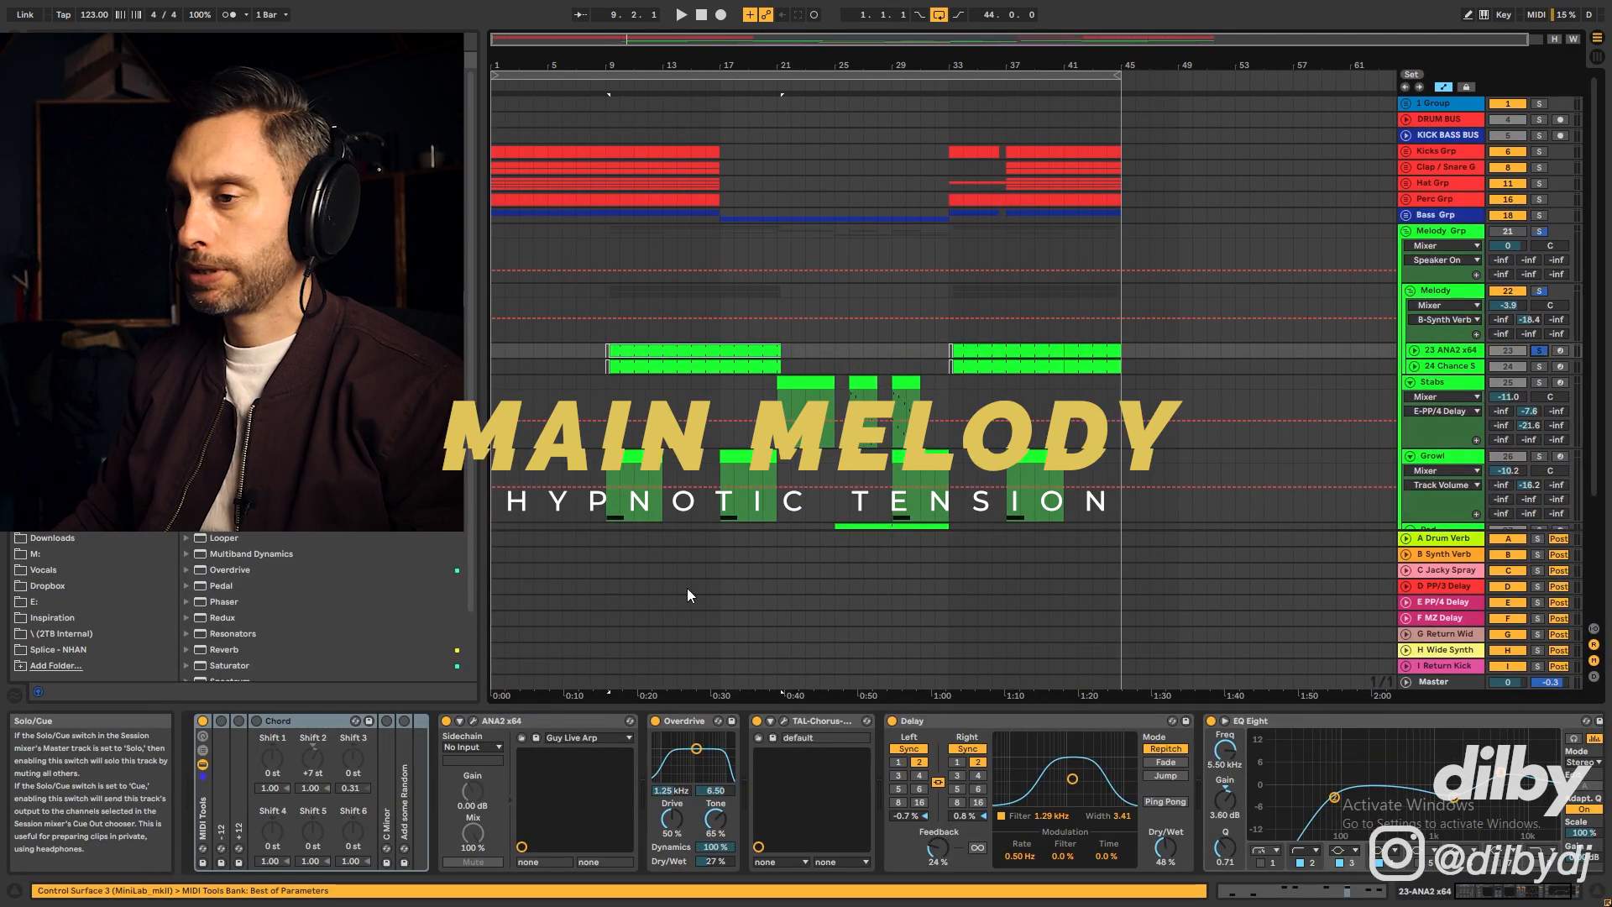
left_click(472, 721)
left_click_drag(945, 182, 895, 156)
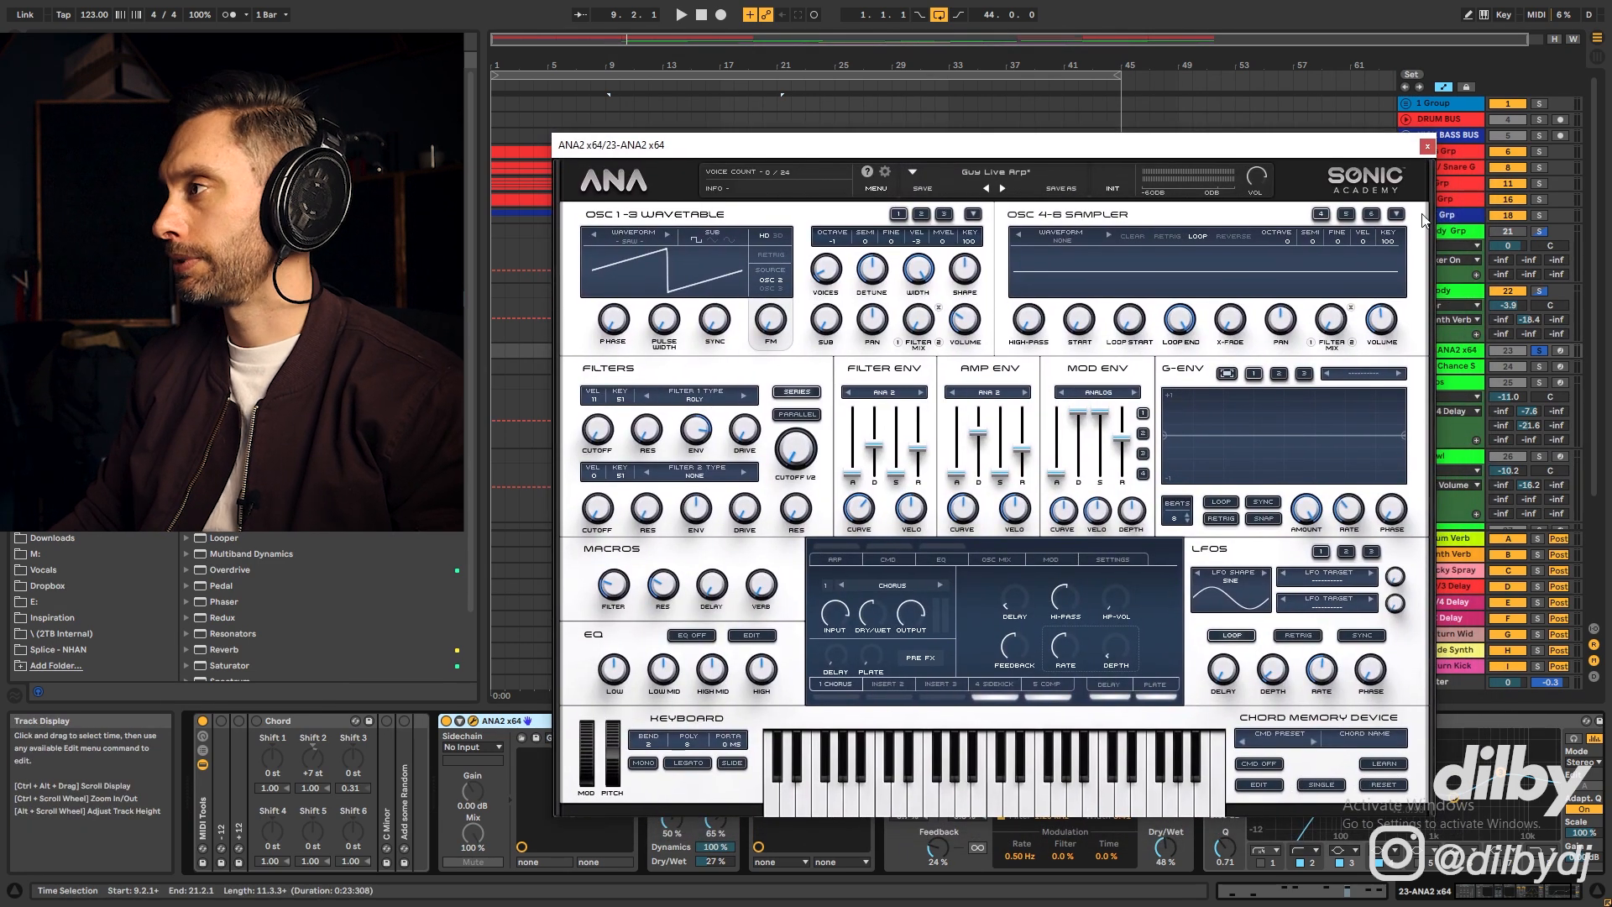
Unsolo the ANA2 track and examine the synth's oscillators 1 to 3 and envelopes, and hide the plug-in window
left_click(1540, 351)
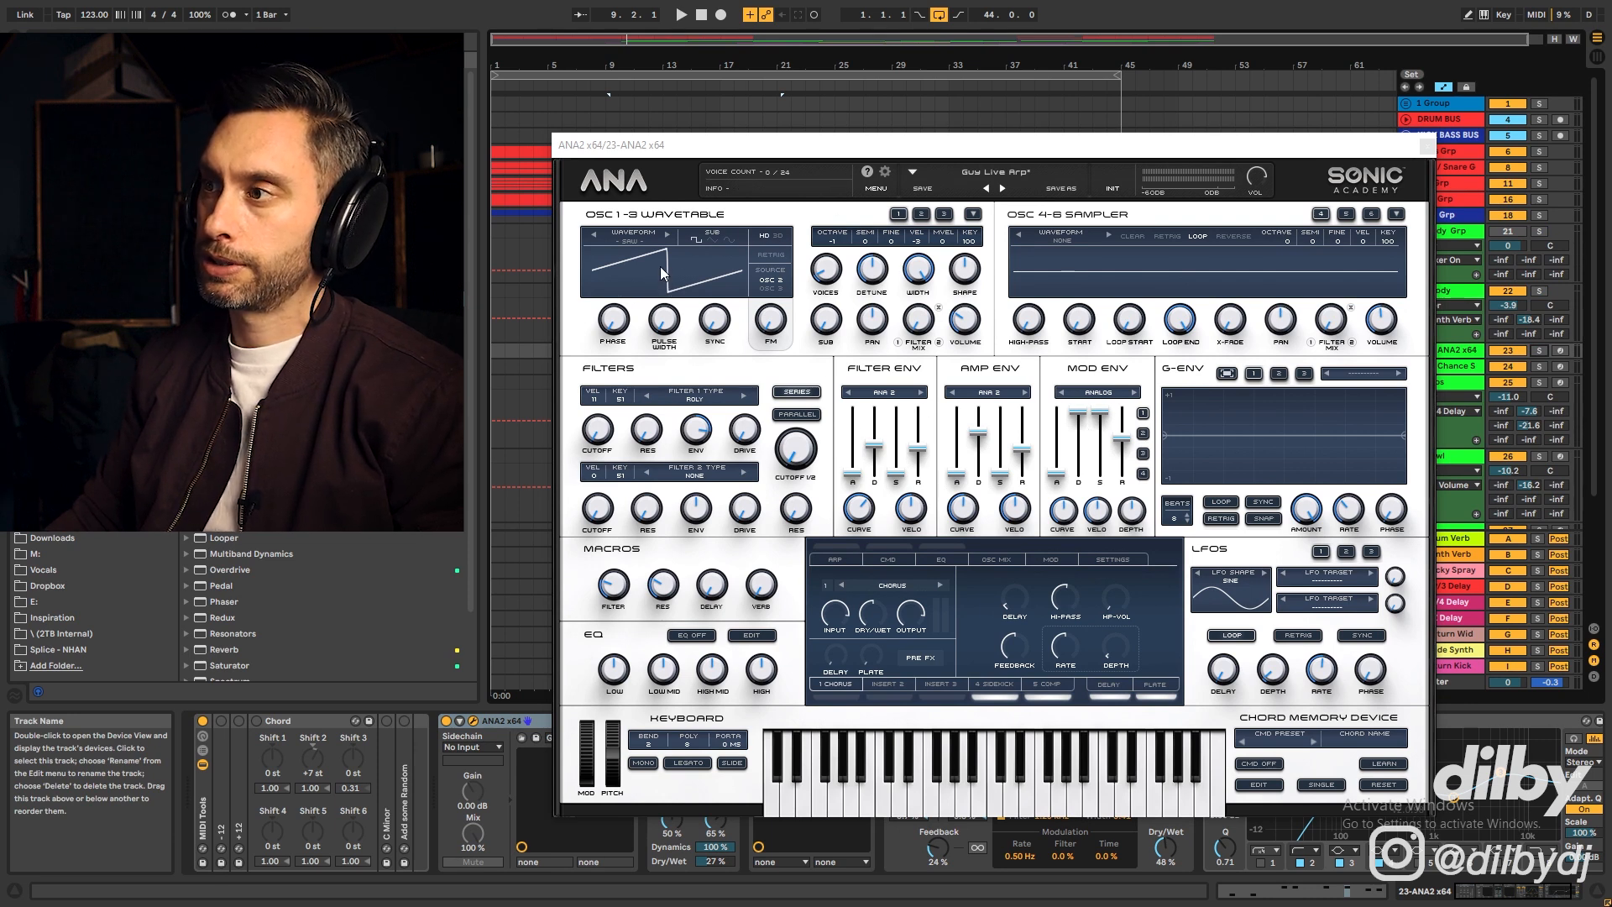
left_click(920, 214)
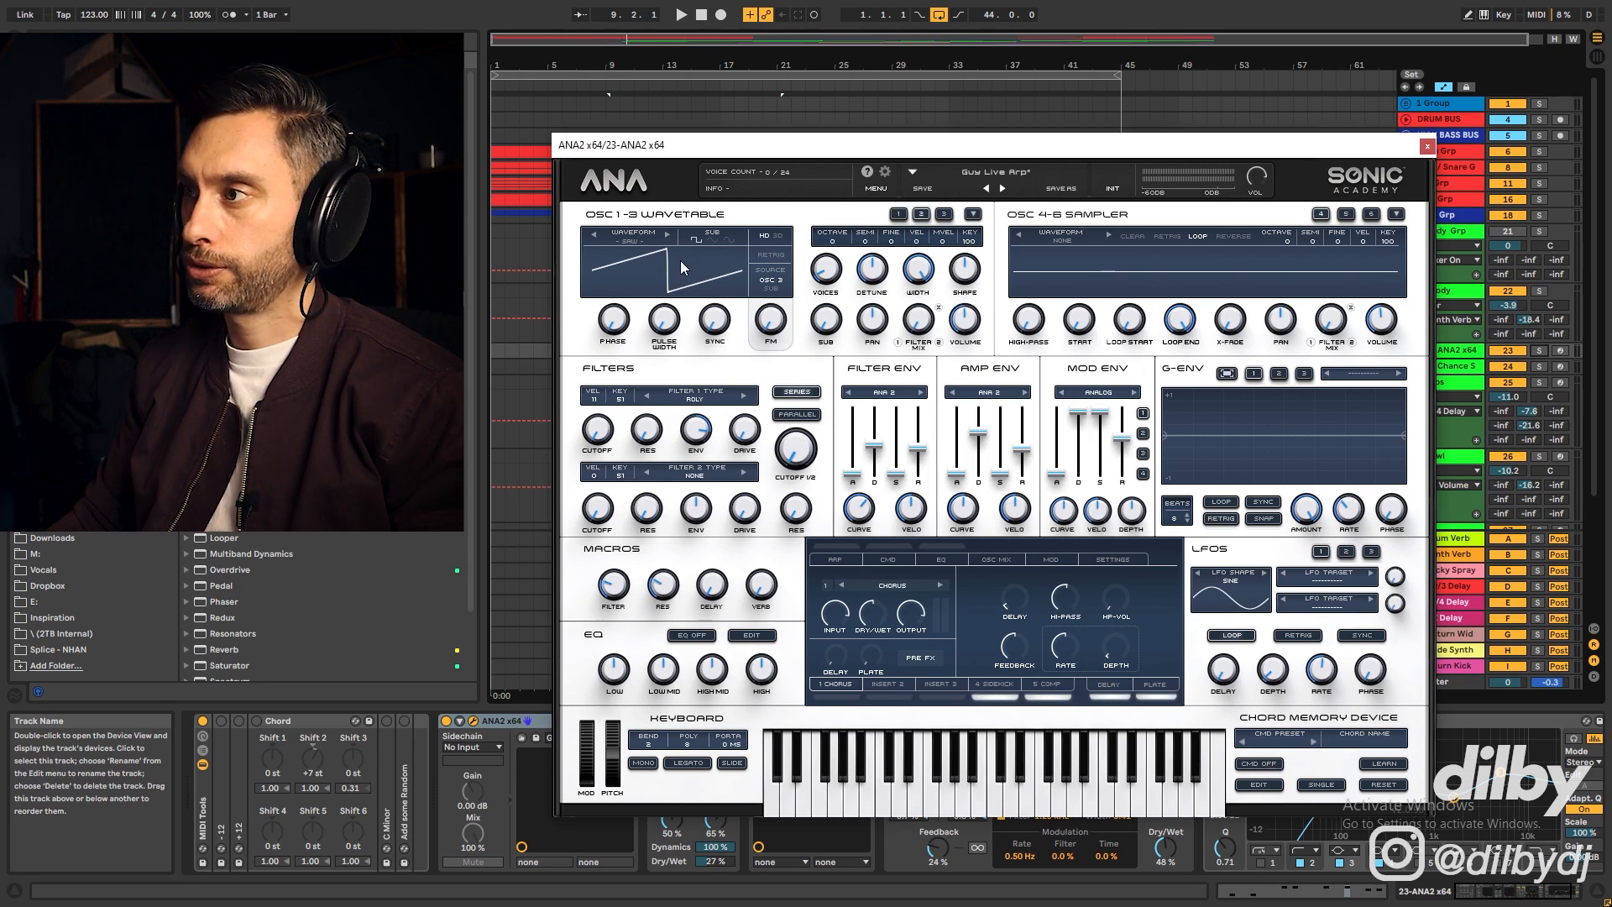
left_click(944, 215)
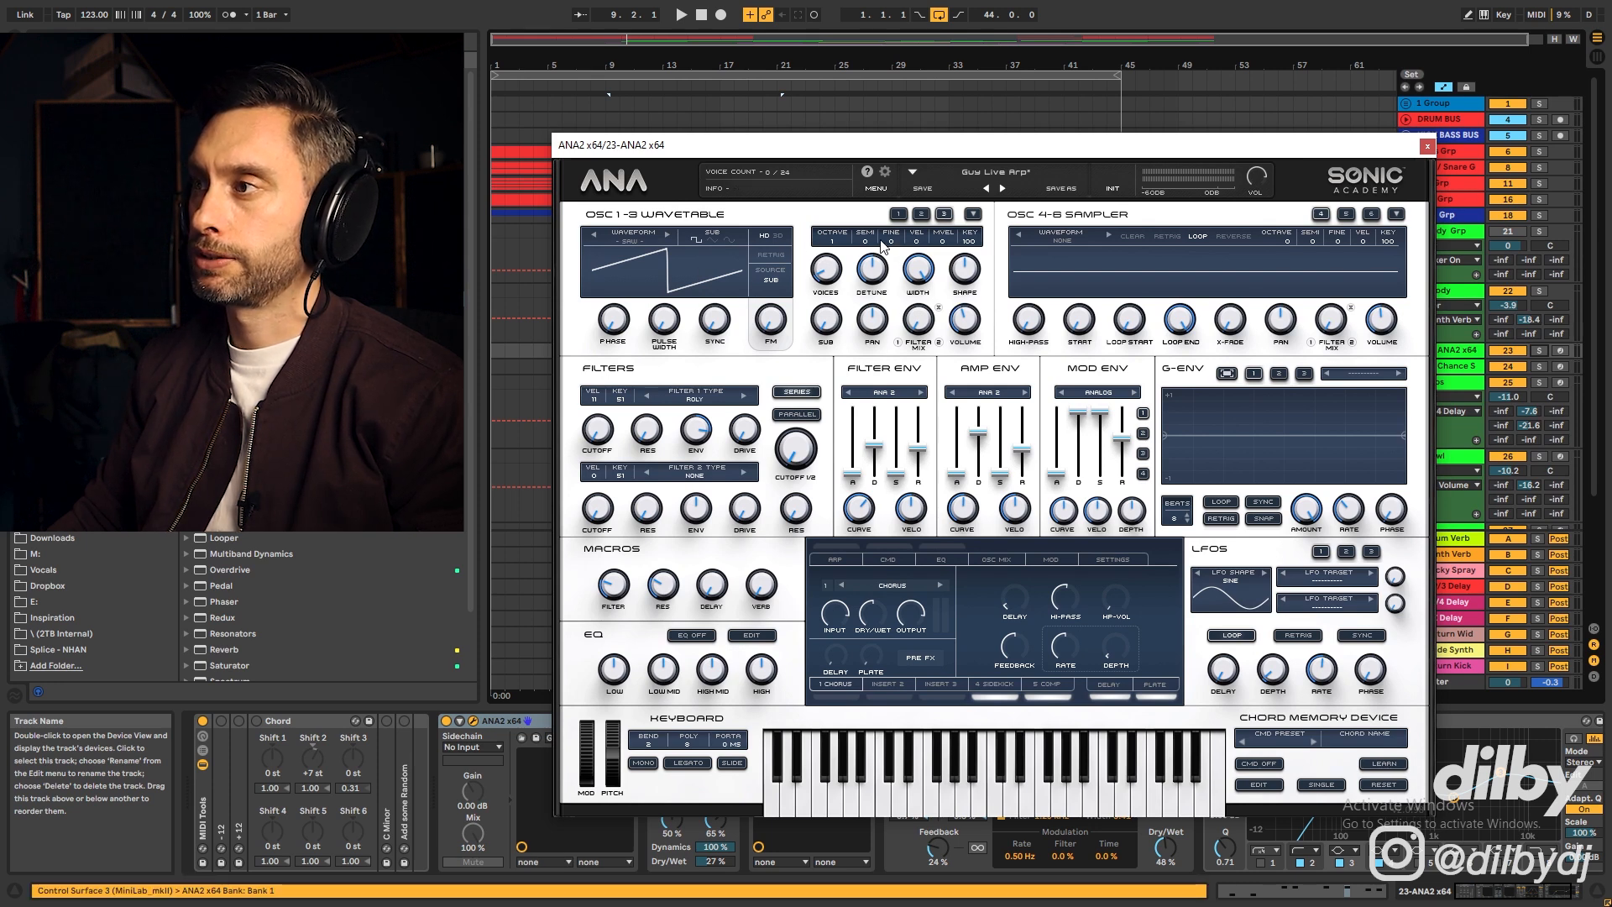
left_click(897, 216)
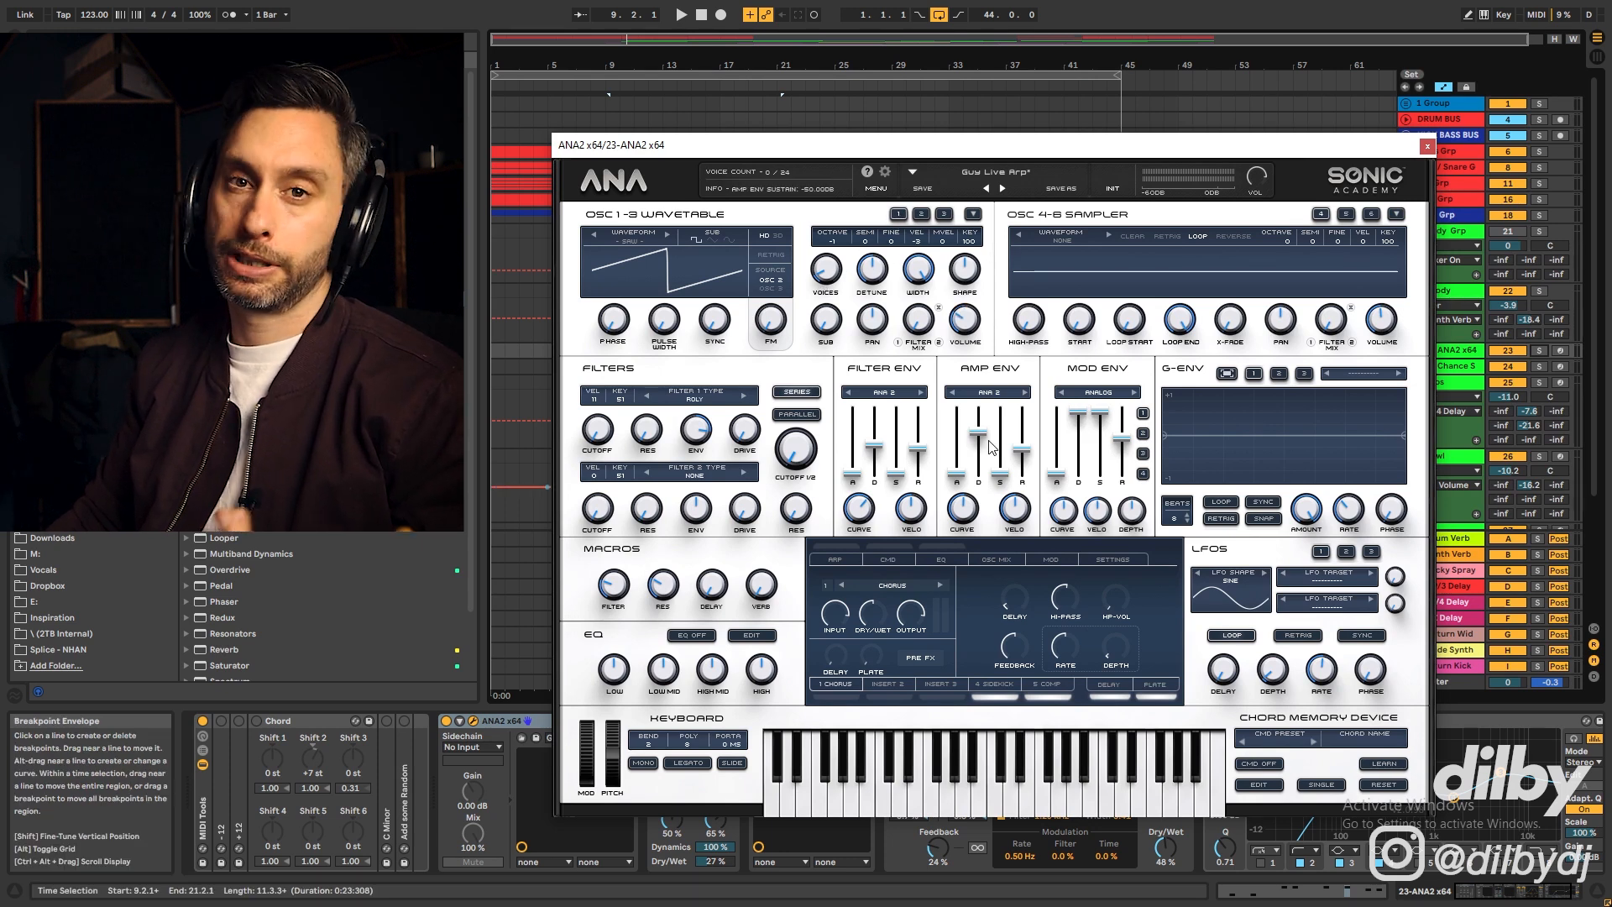
mouse_move(1307, 154)
left_mouse_down()
mouse_move(1211, 155)
mouse_move(1298, 154)
left_mouse_up()
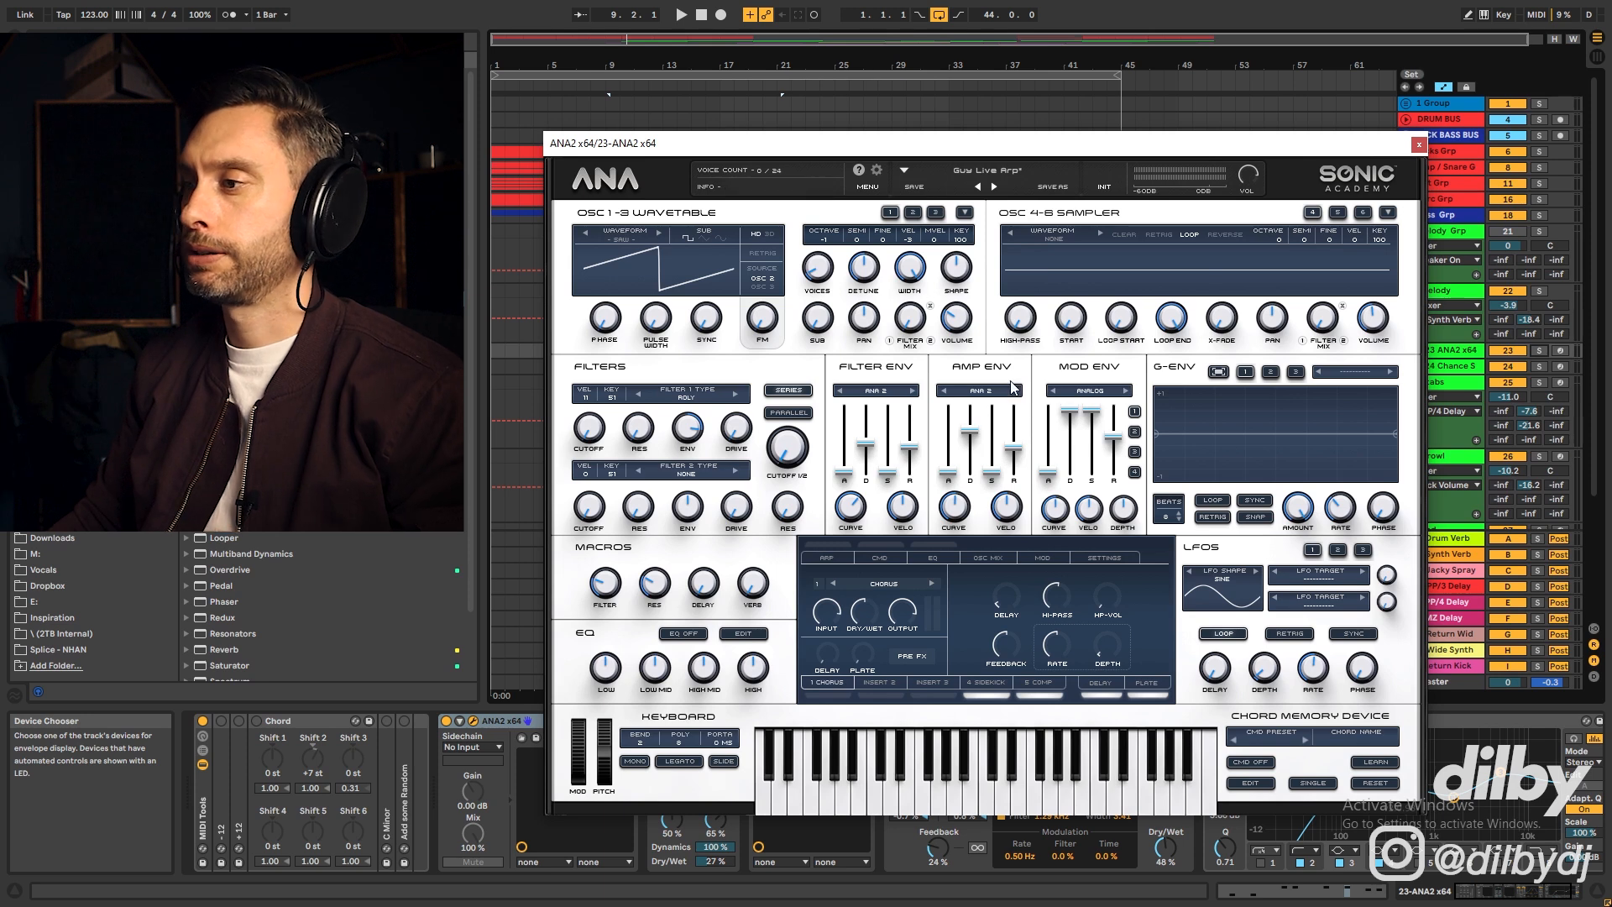
left_click_drag(1047, 157, 1042, 158)
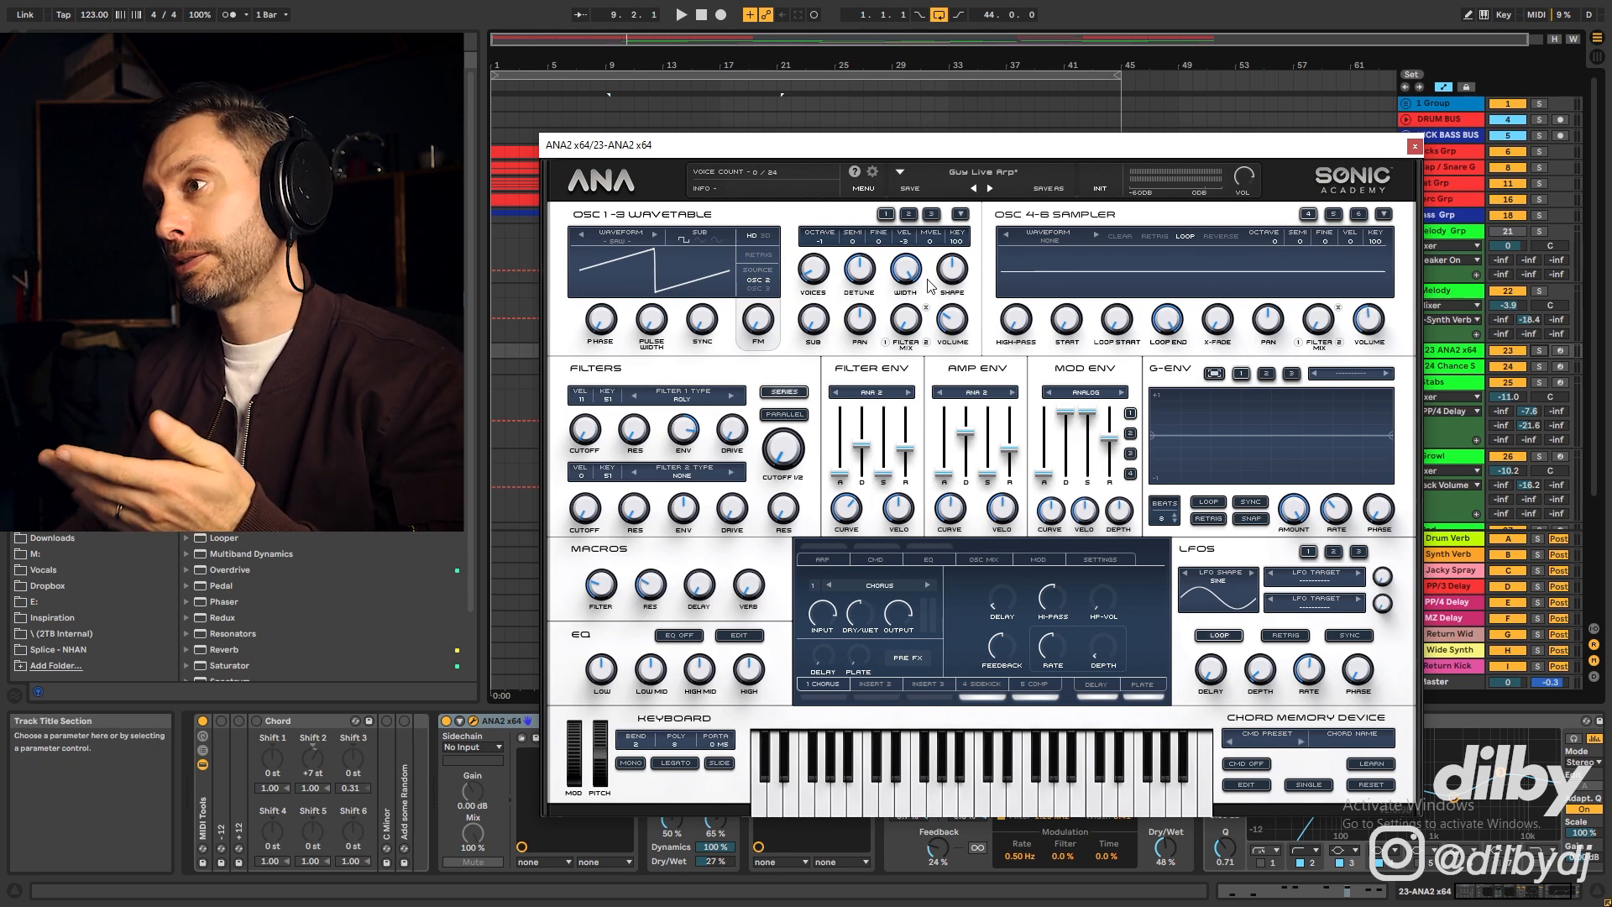
key("ctrl+alt+p")
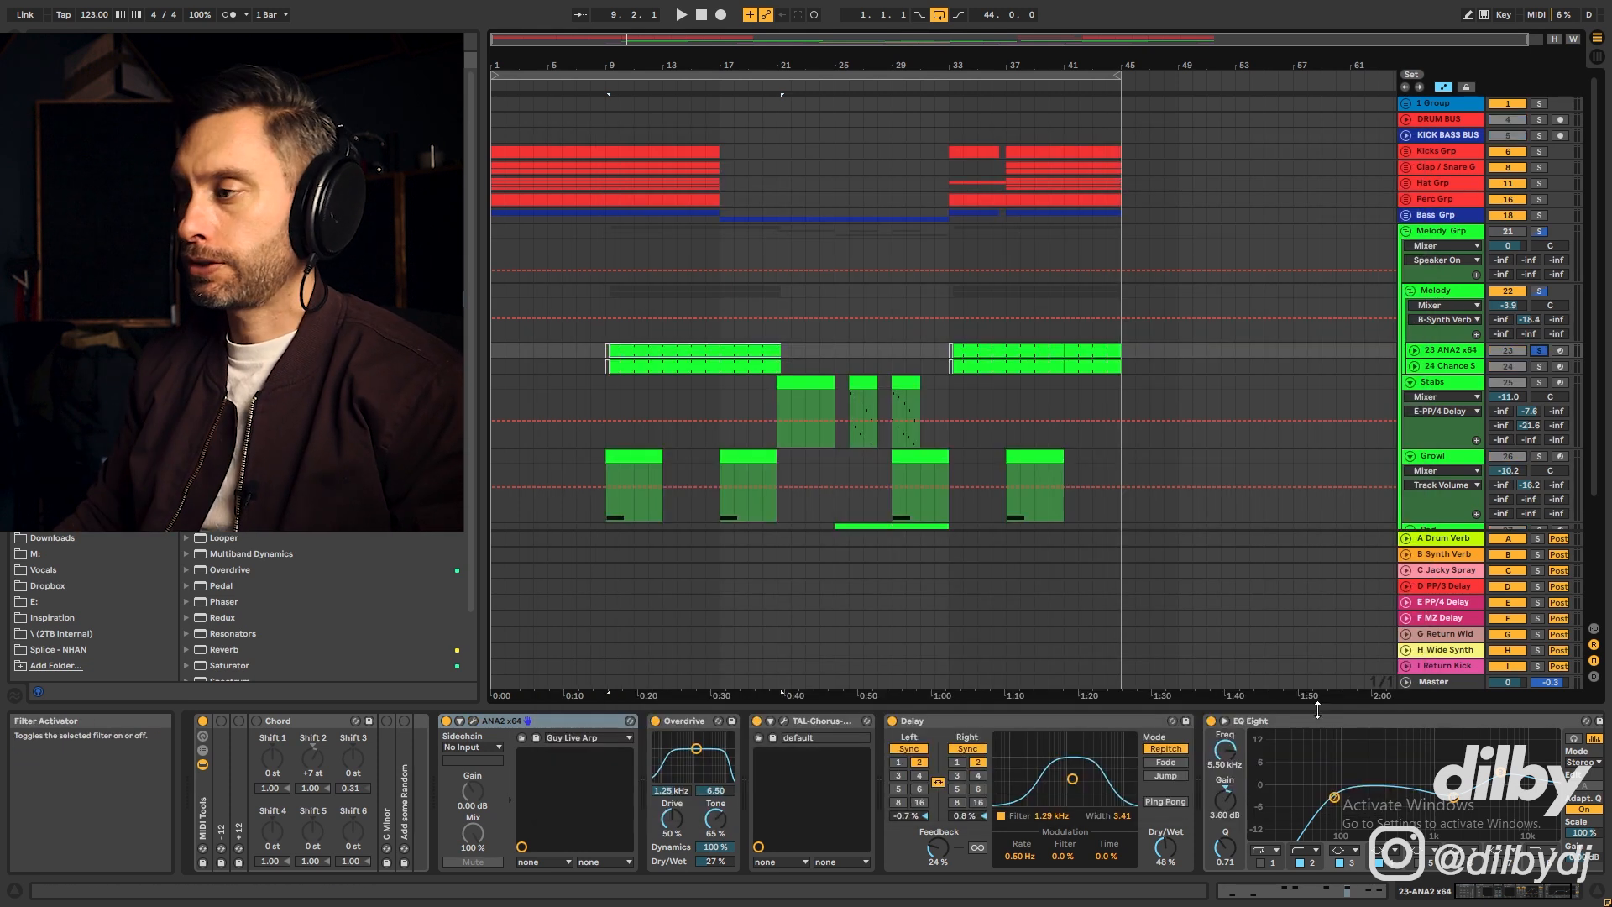
Bypass the Overdrive, TAL-Chorus and Delay devices on the ANA2 track
left_click(781, 724)
left_click(756, 720)
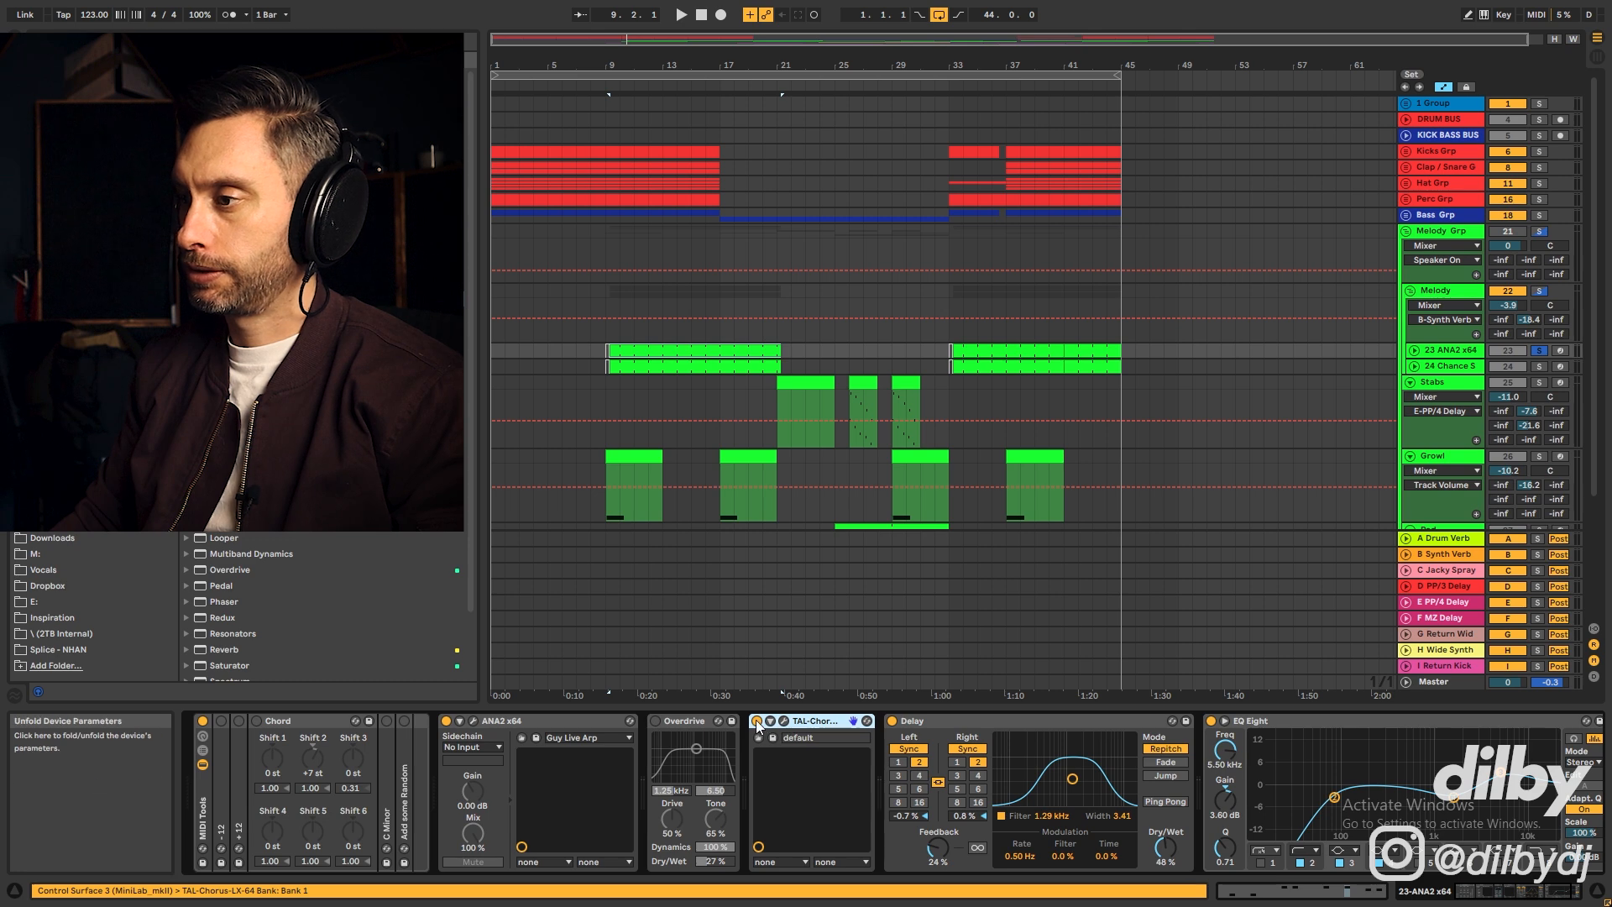
left_click(893, 720)
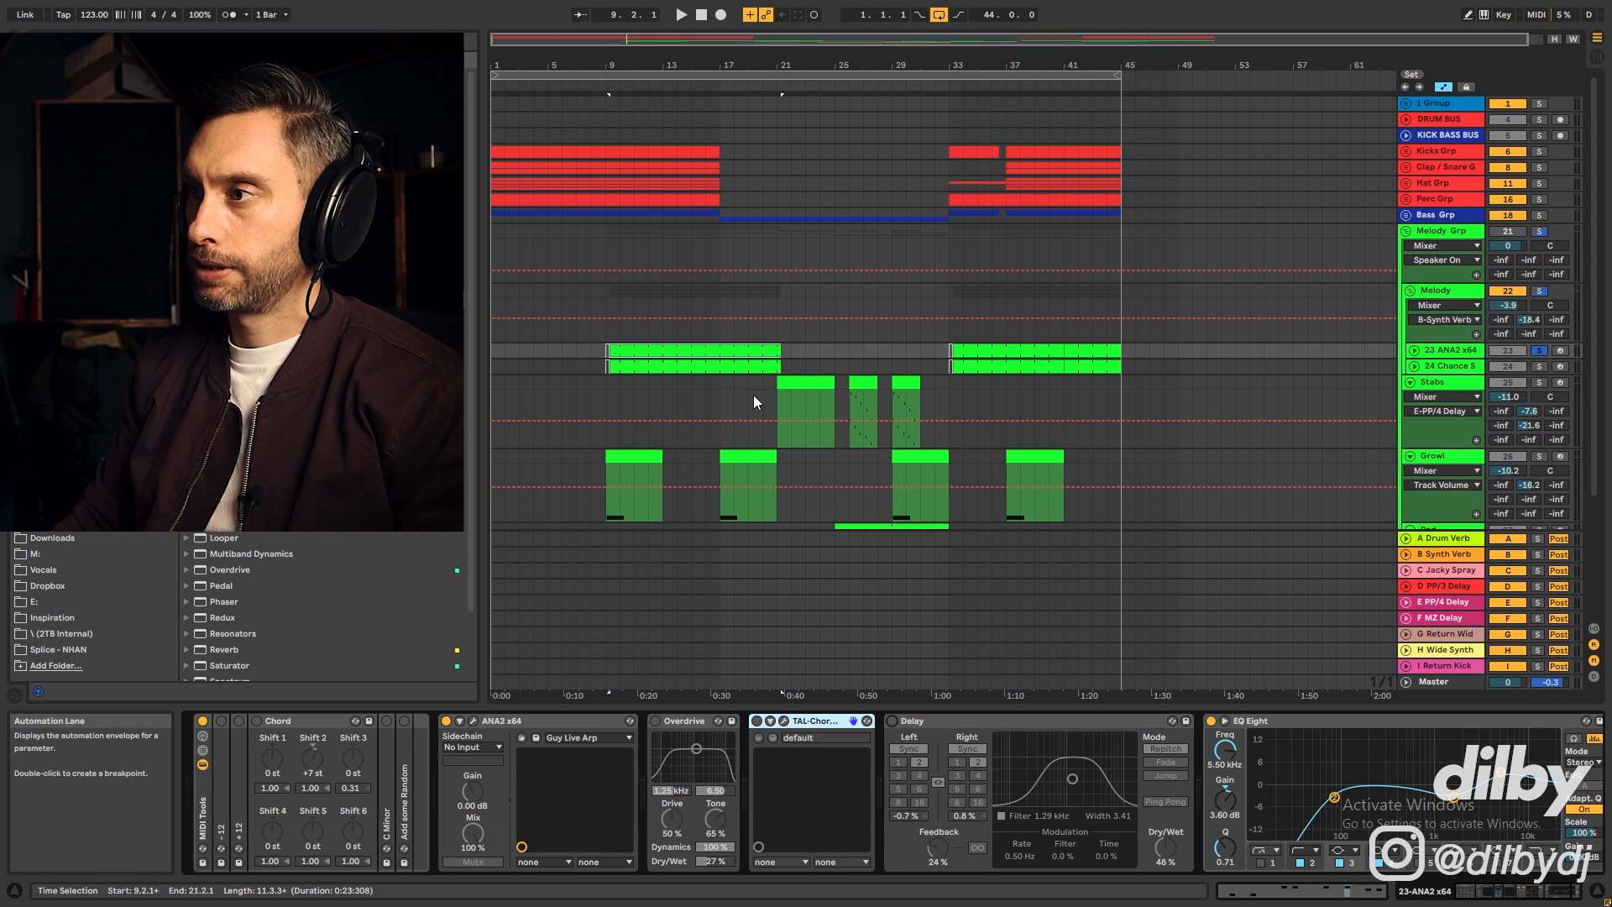
Unfold the ANA2 track and audition it in solo, showing the Melody group's Auto Filter frequency automation and replaying from bar 14
left_click(1414, 349)
key("space")
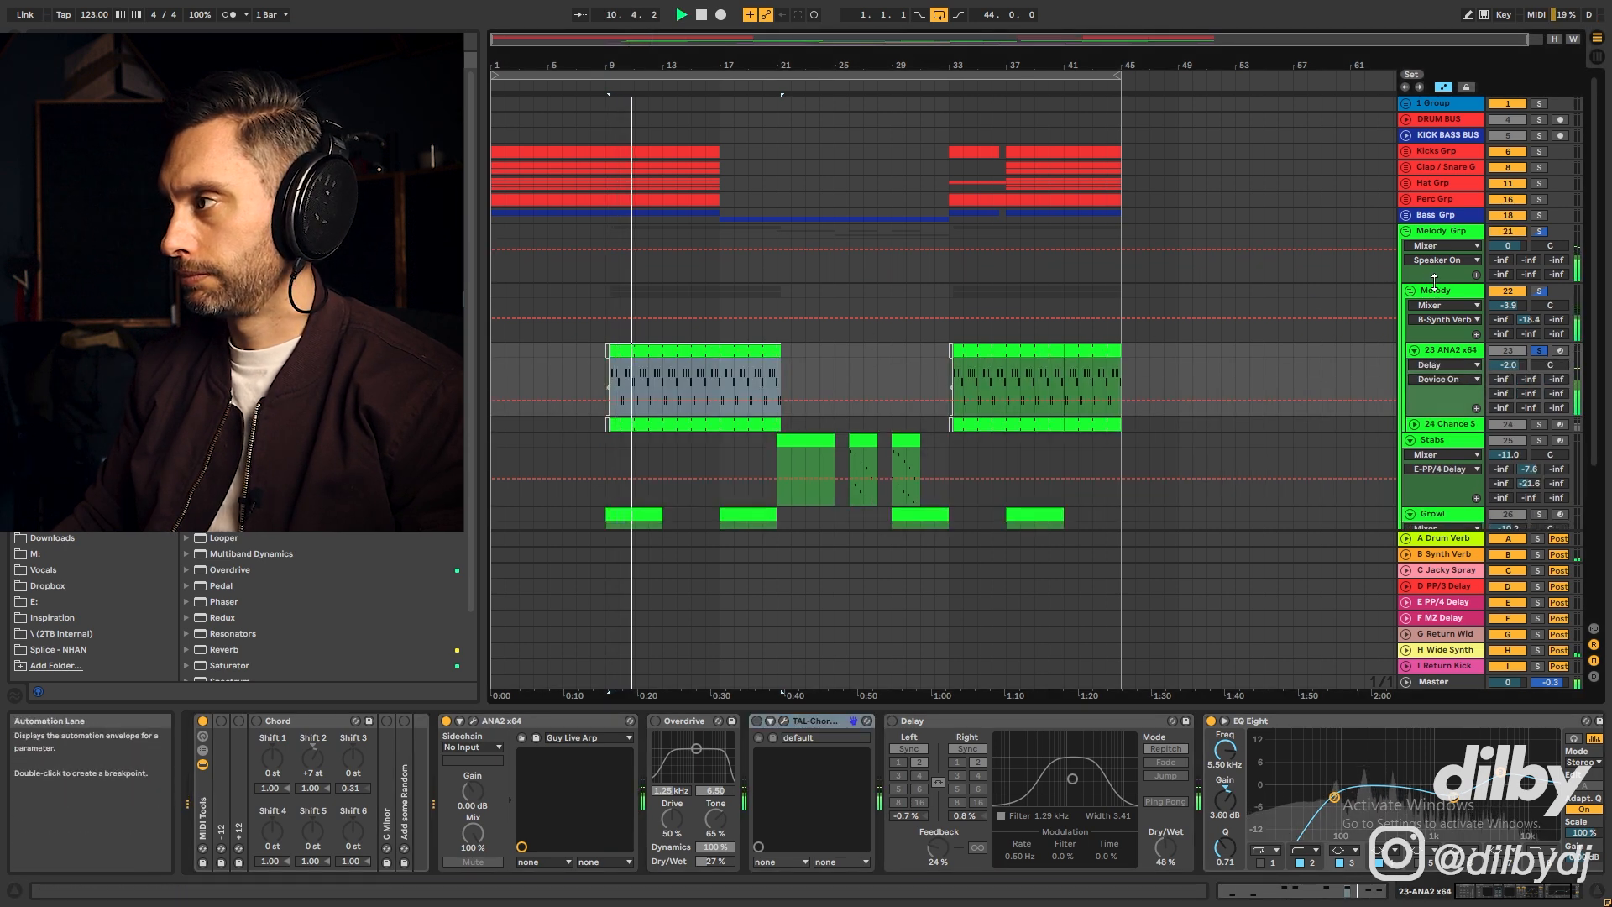
left_click(1380, 311)
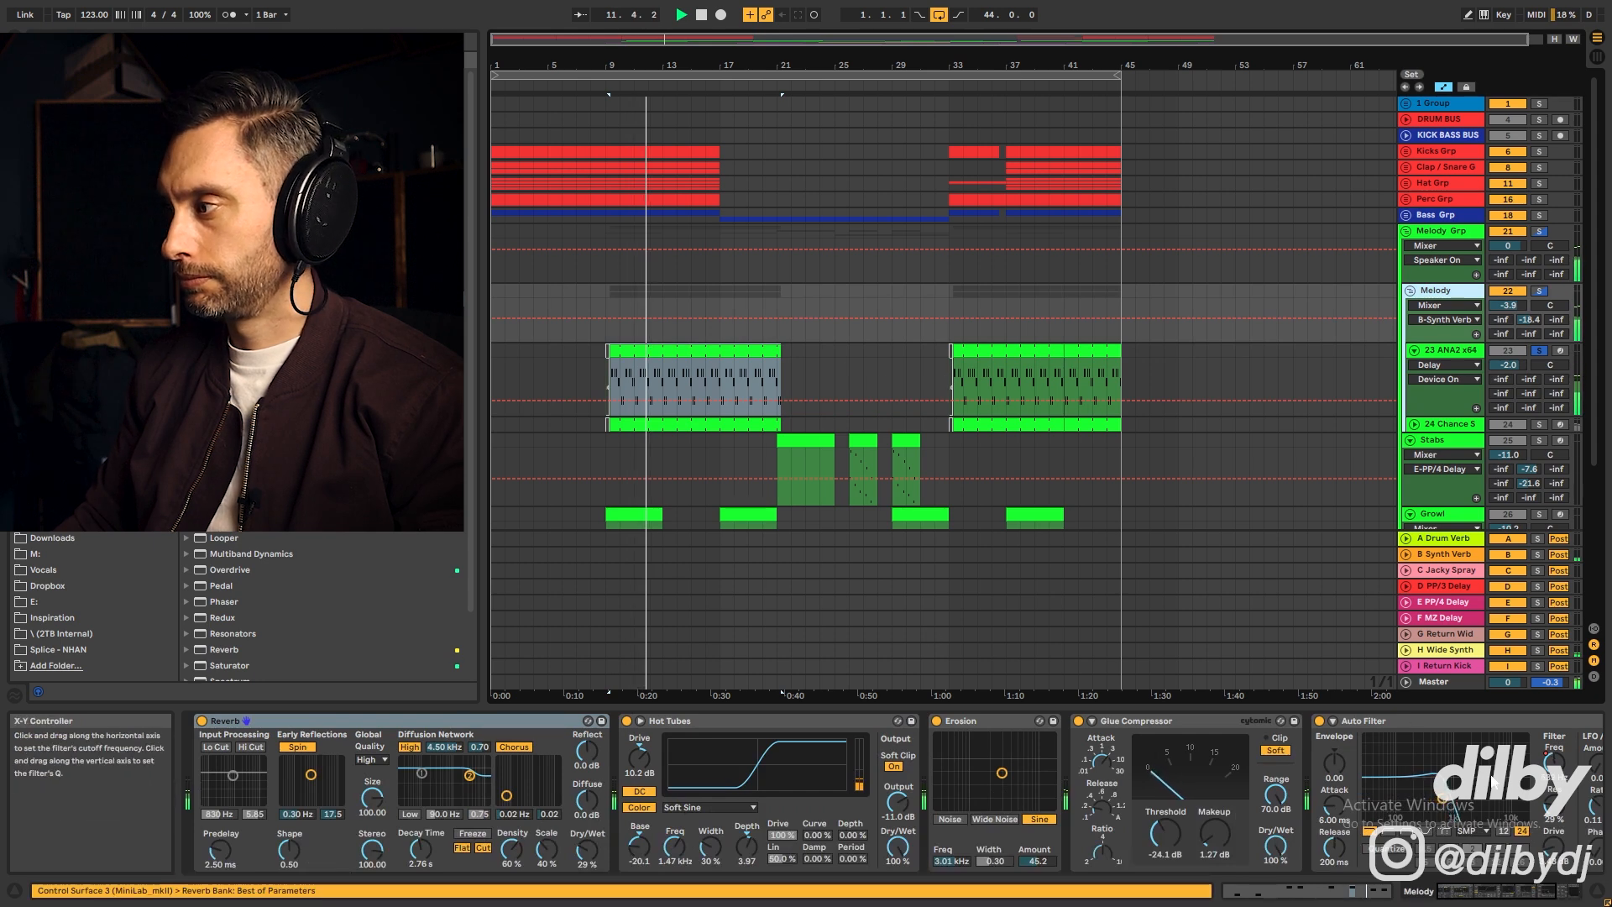
left_click(1554, 765)
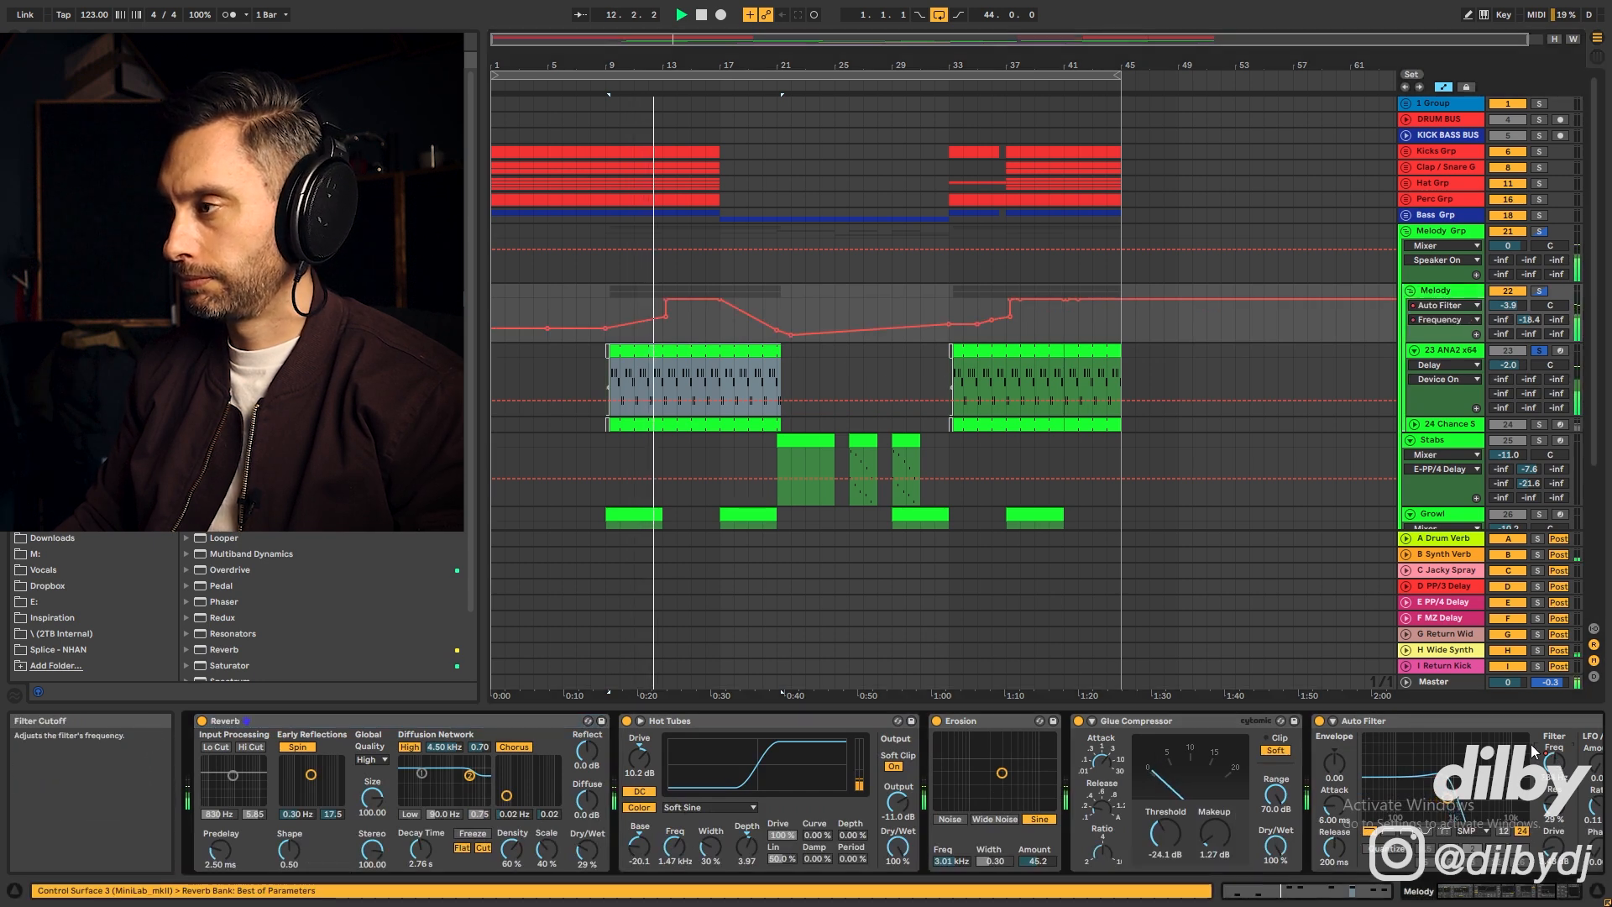
left_click(678, 324)
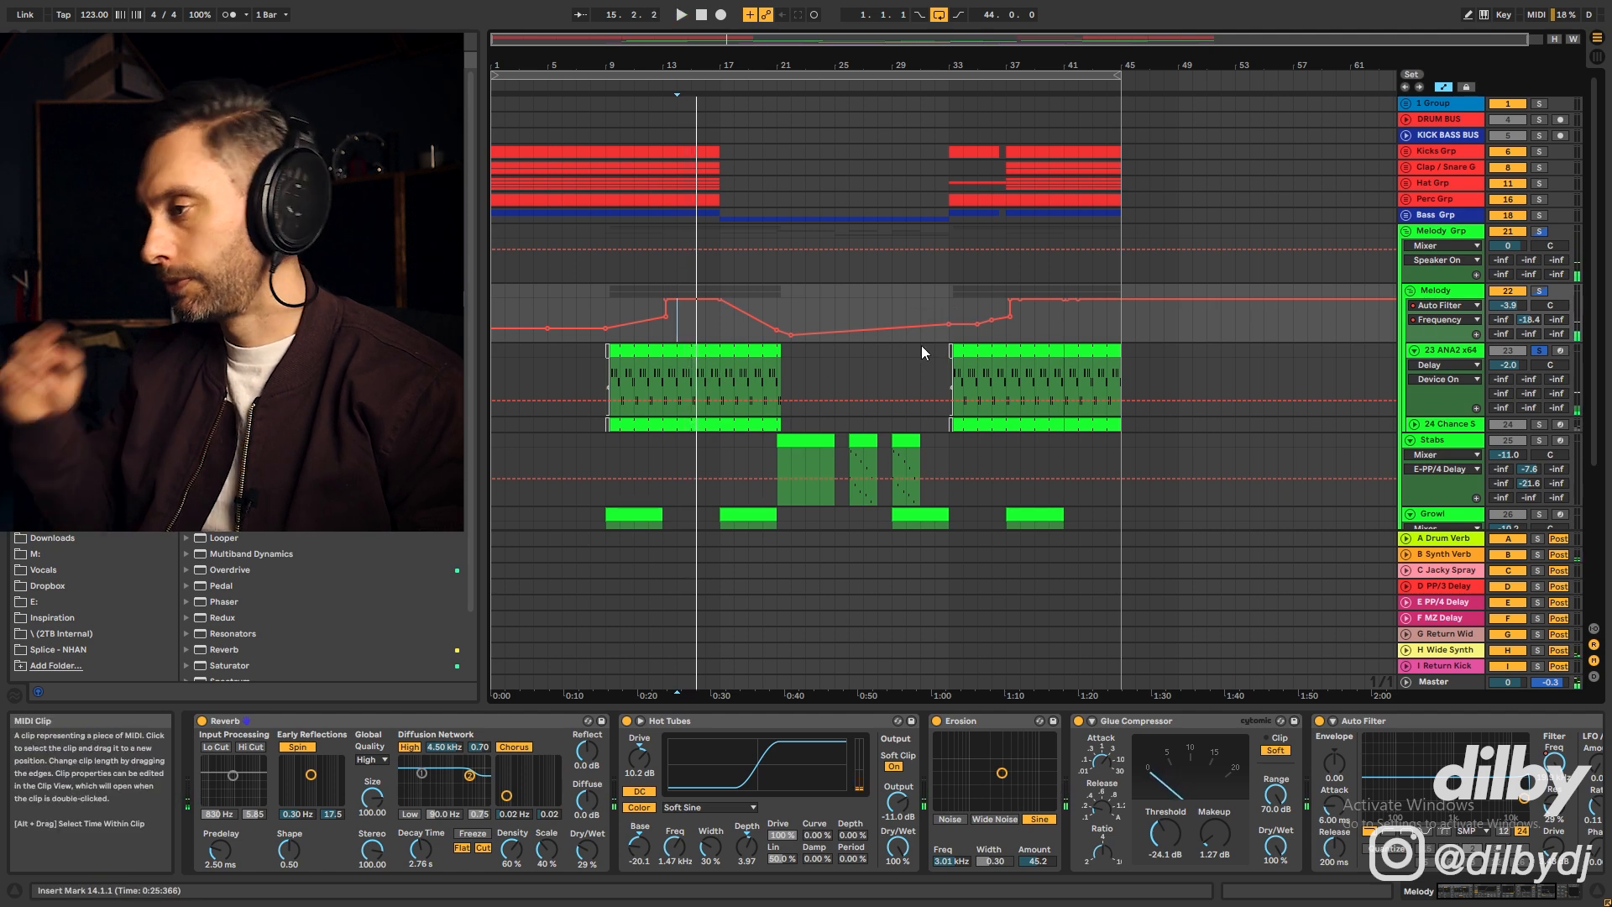
Group the Melody group's devices from Reverb through Auto Filter into an audio effect rack and bypass the rack
left_click(383, 720)
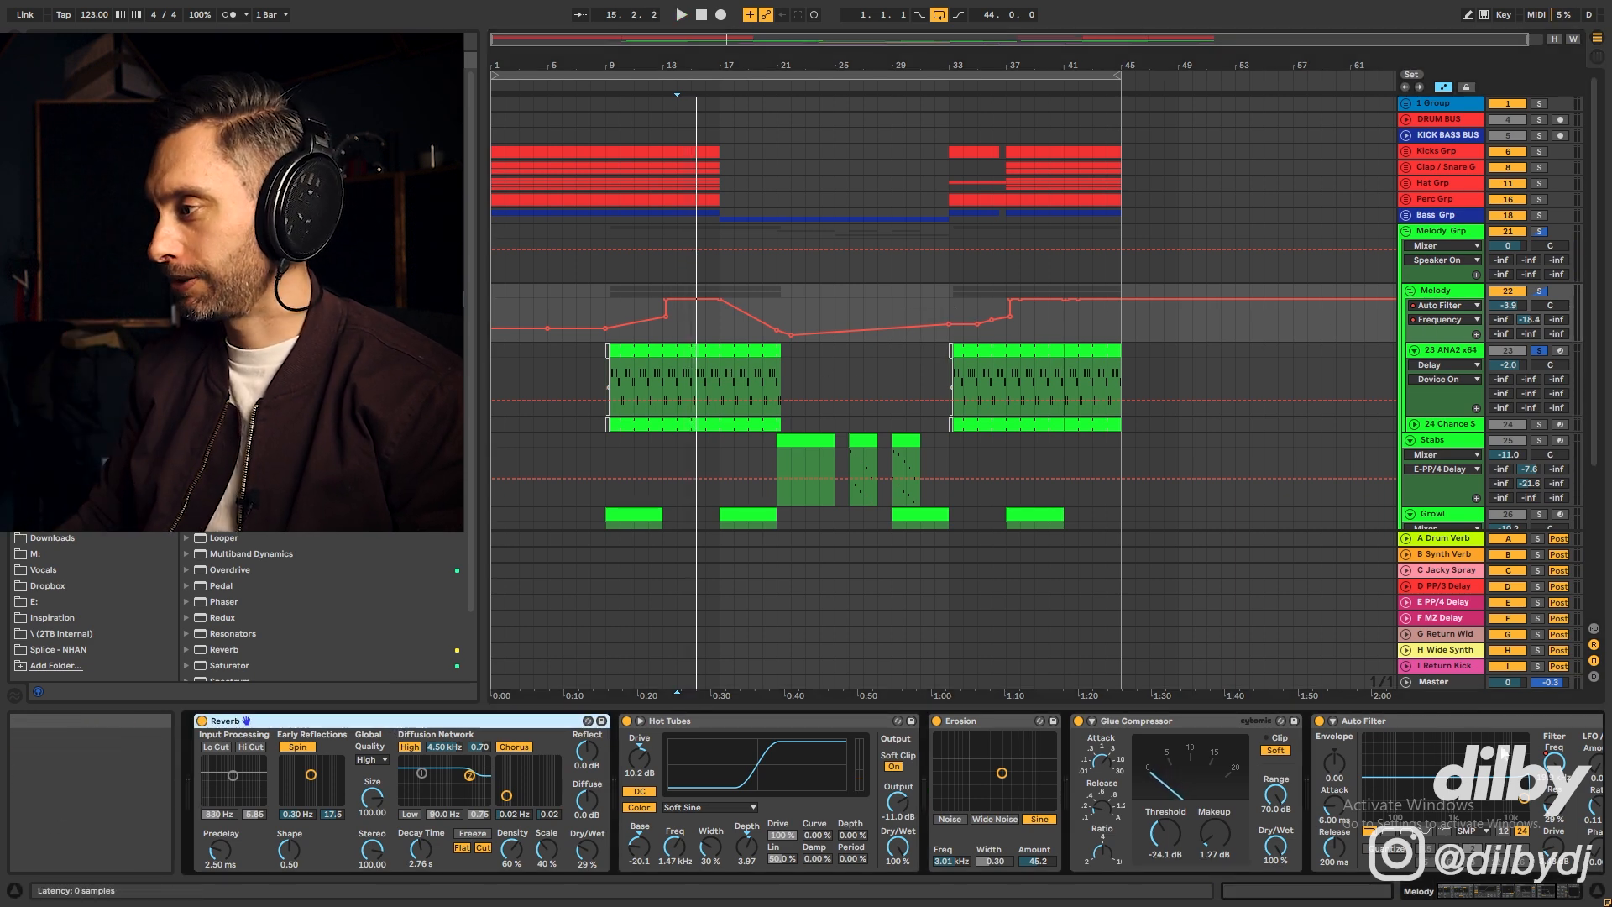
scroll(1461, 756, "down", 3)
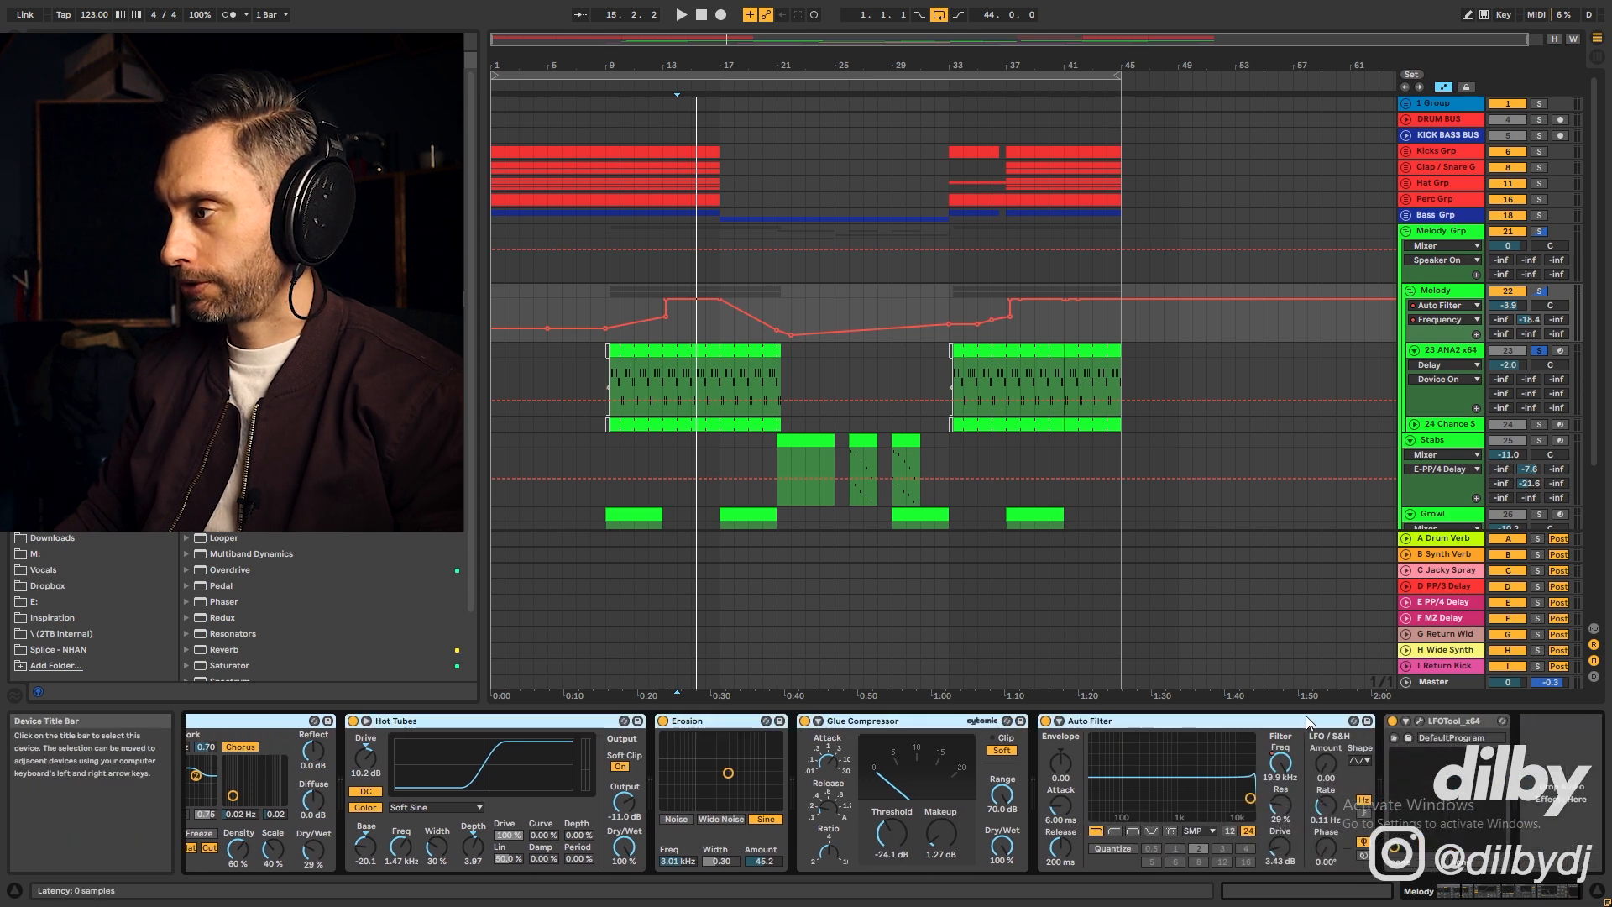
left_click(1482, 895)
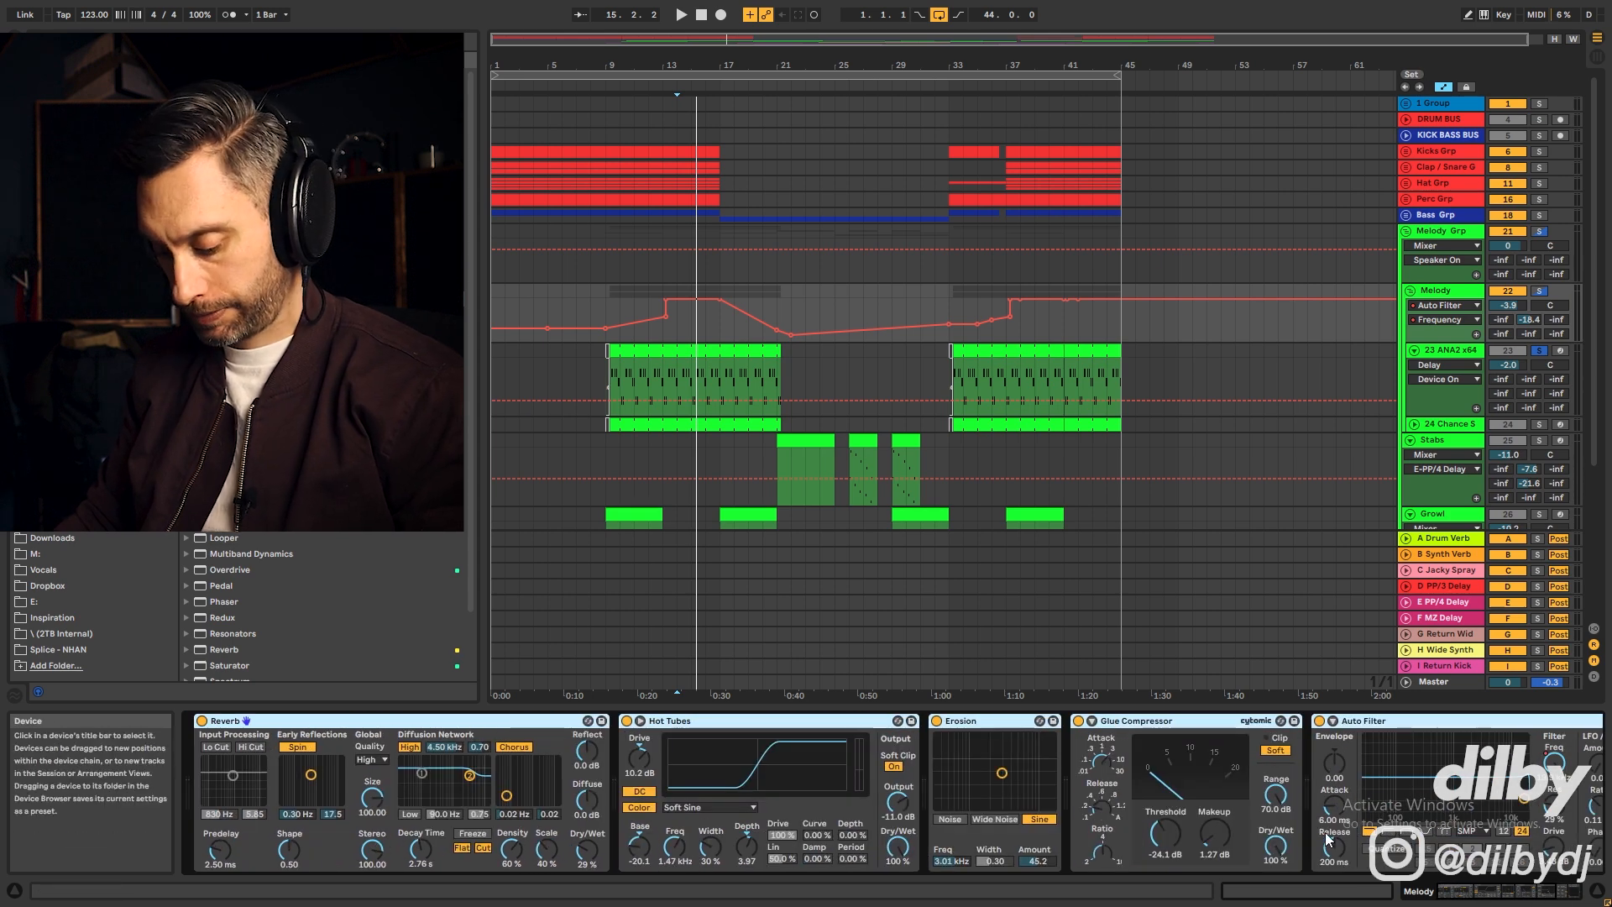
key("ctrl+g")
left_click(203, 721)
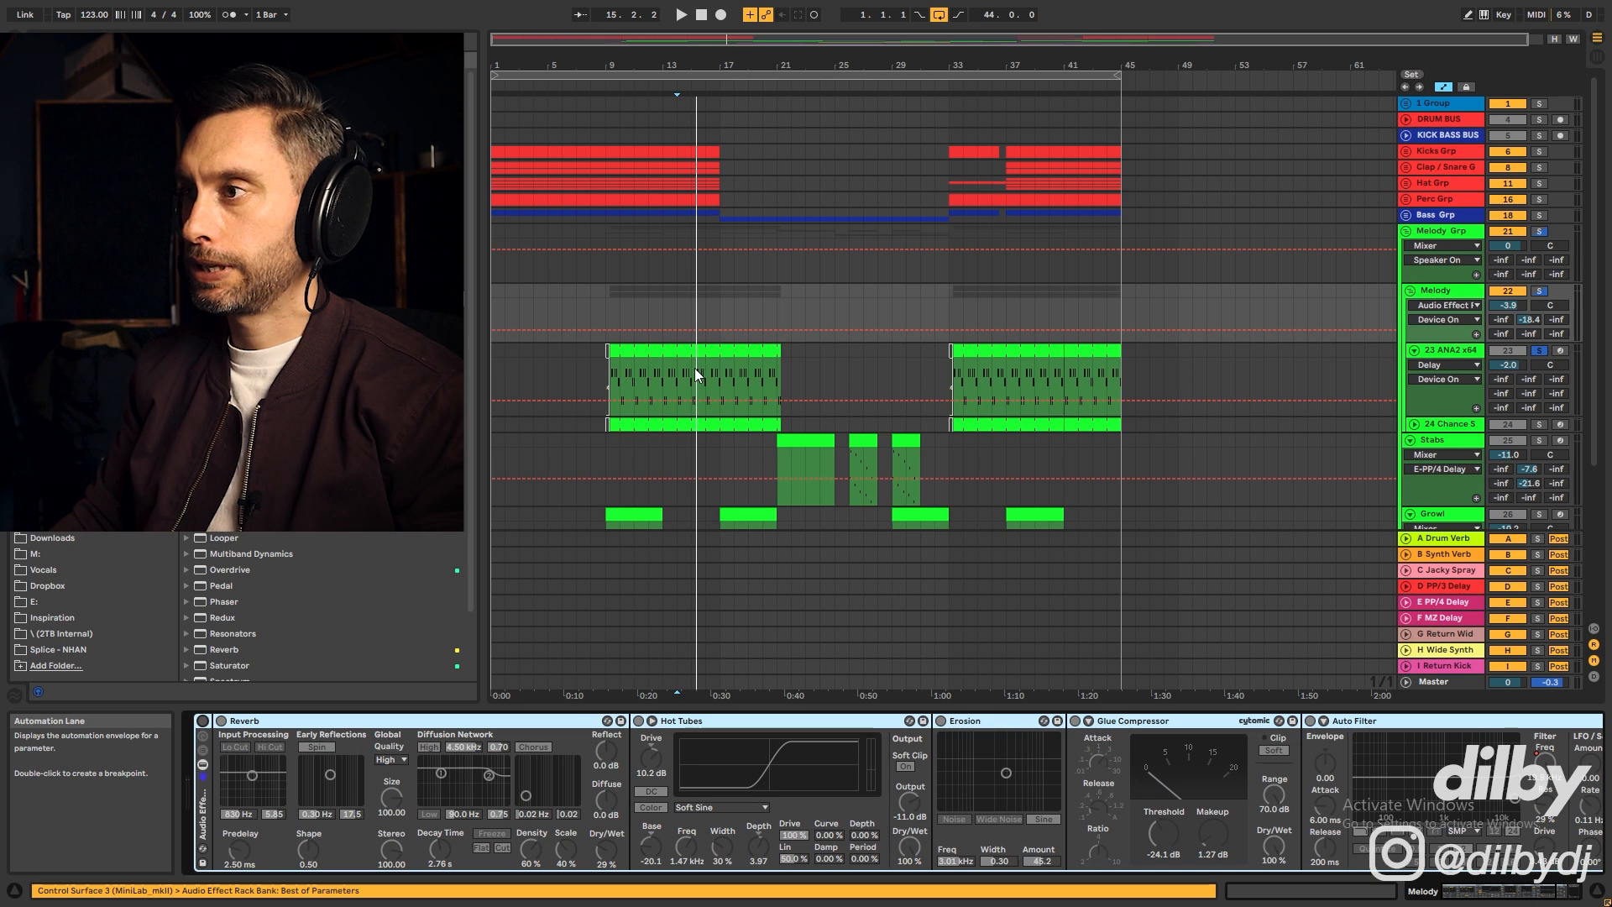
Open the ANA2 clip's MIDI notes and audition the melody without its effects from bar 13
left_click(663, 370)
key("space")
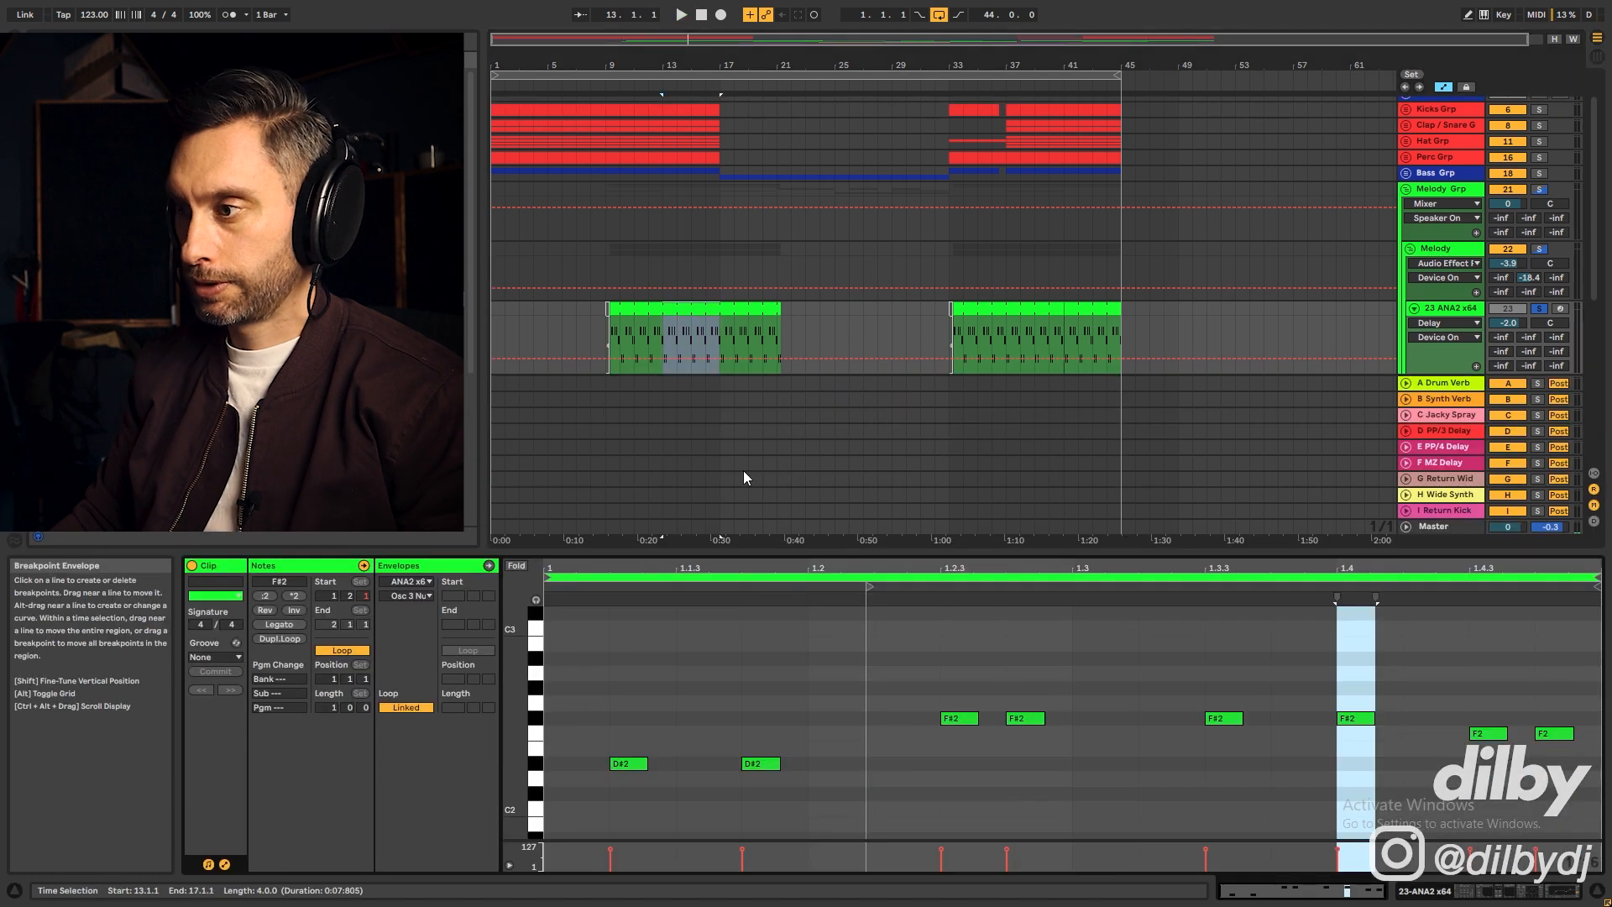
key("space")
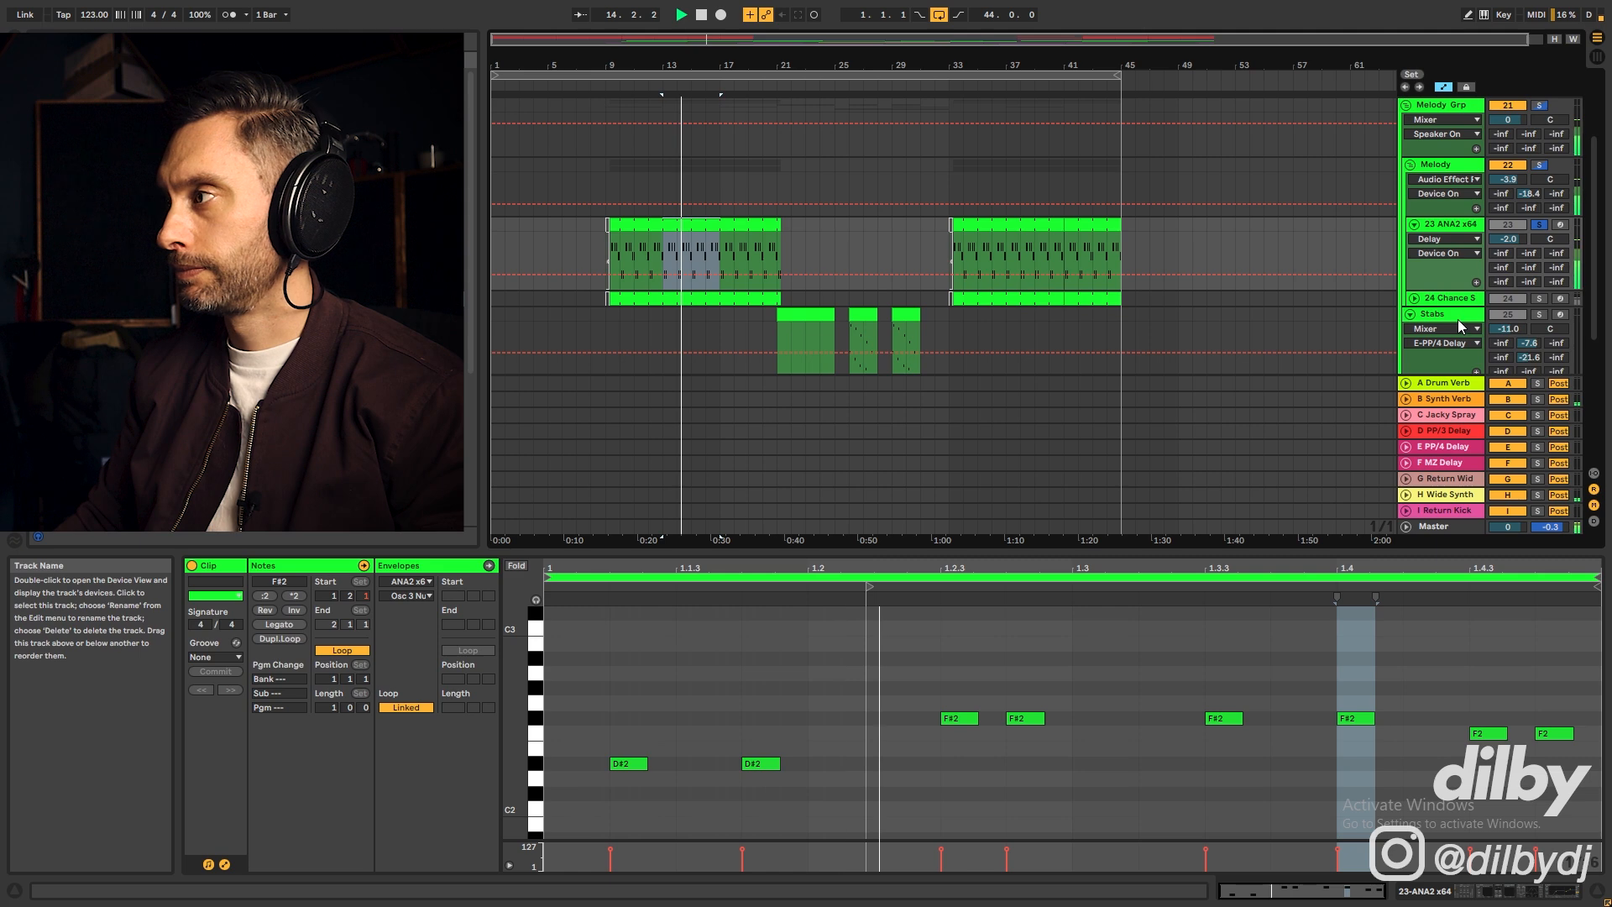
key("space")
scroll(836, 253, "up", 3)
scroll(837, 254, "up", 1)
key("space")
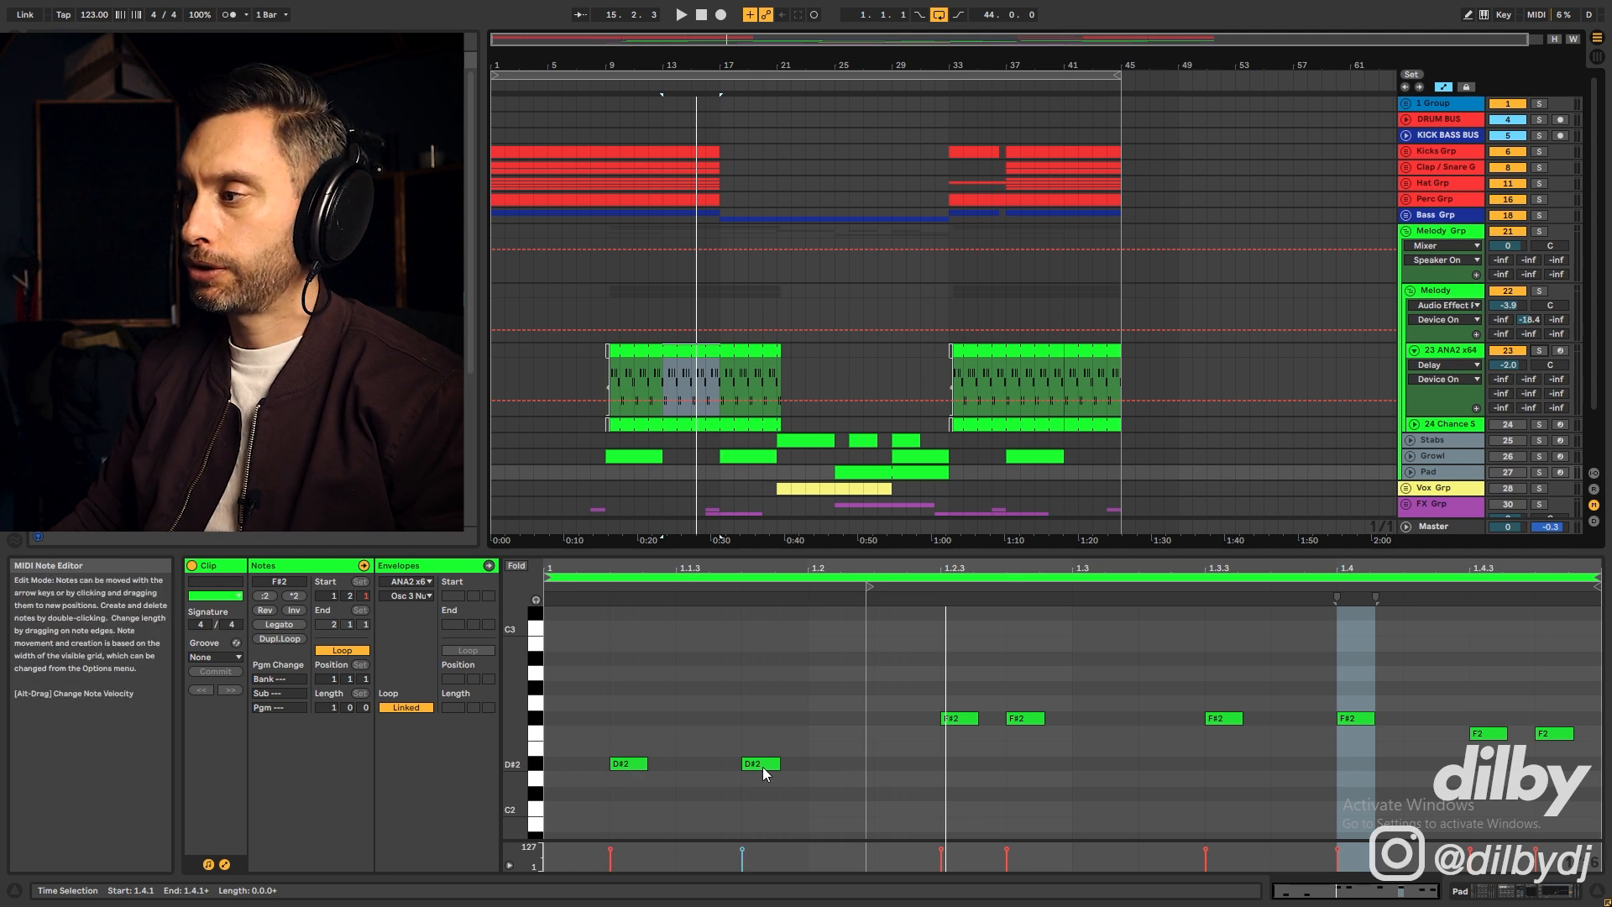
Solo the ANA2 track, audition its part alongside the MIDI notes, and return to the track's device chain
left_click(1540, 351)
key("space")
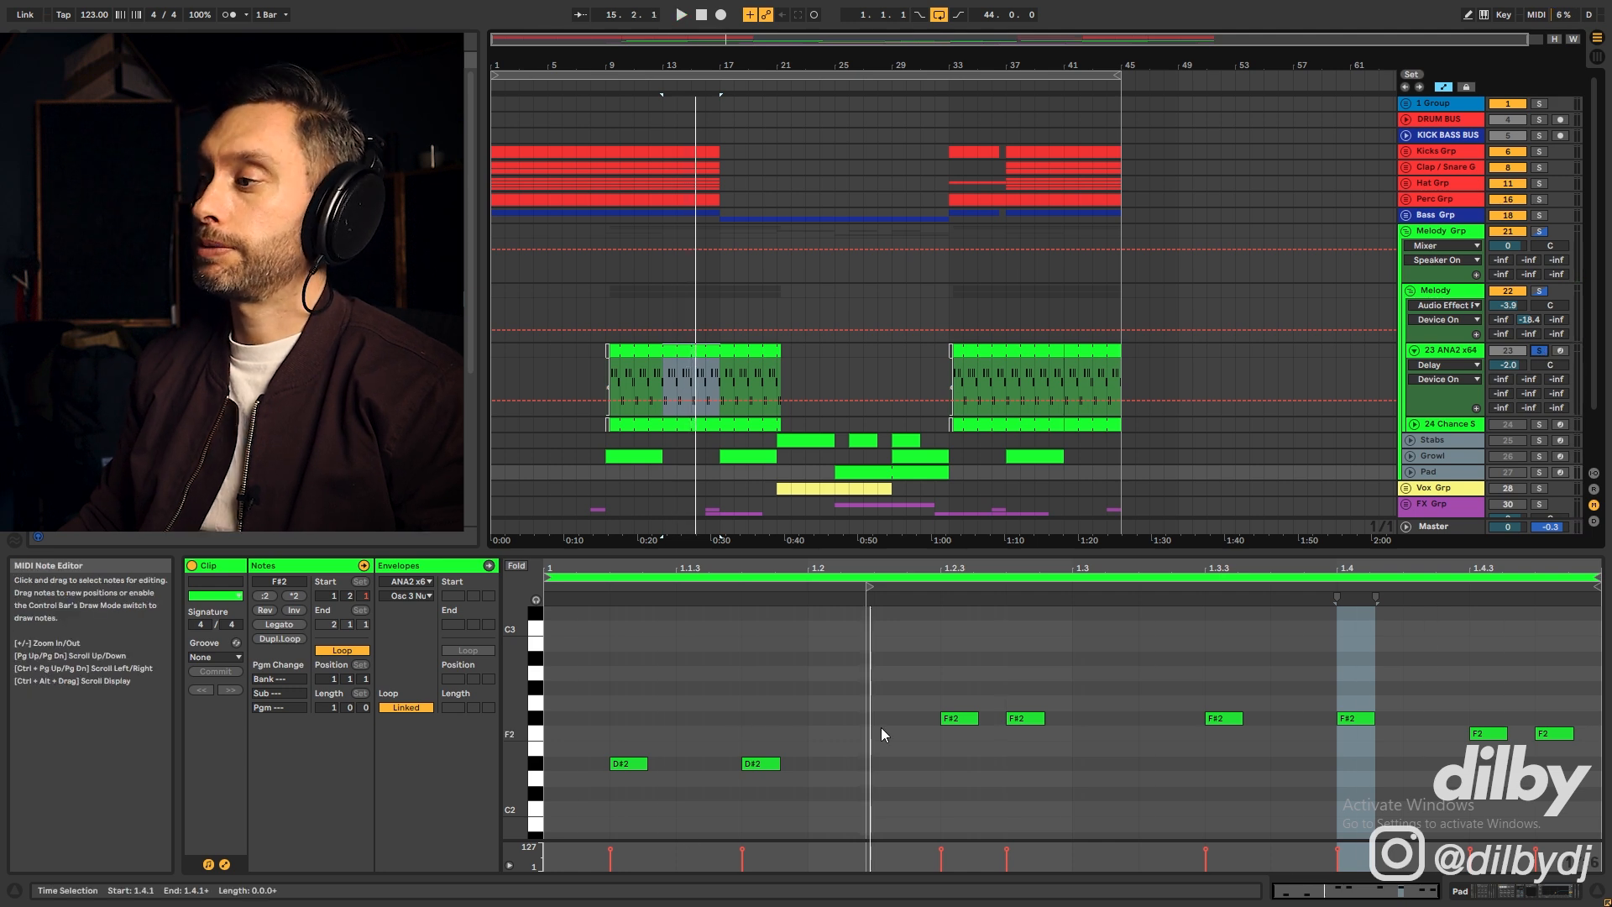
left_click(1369, 721)
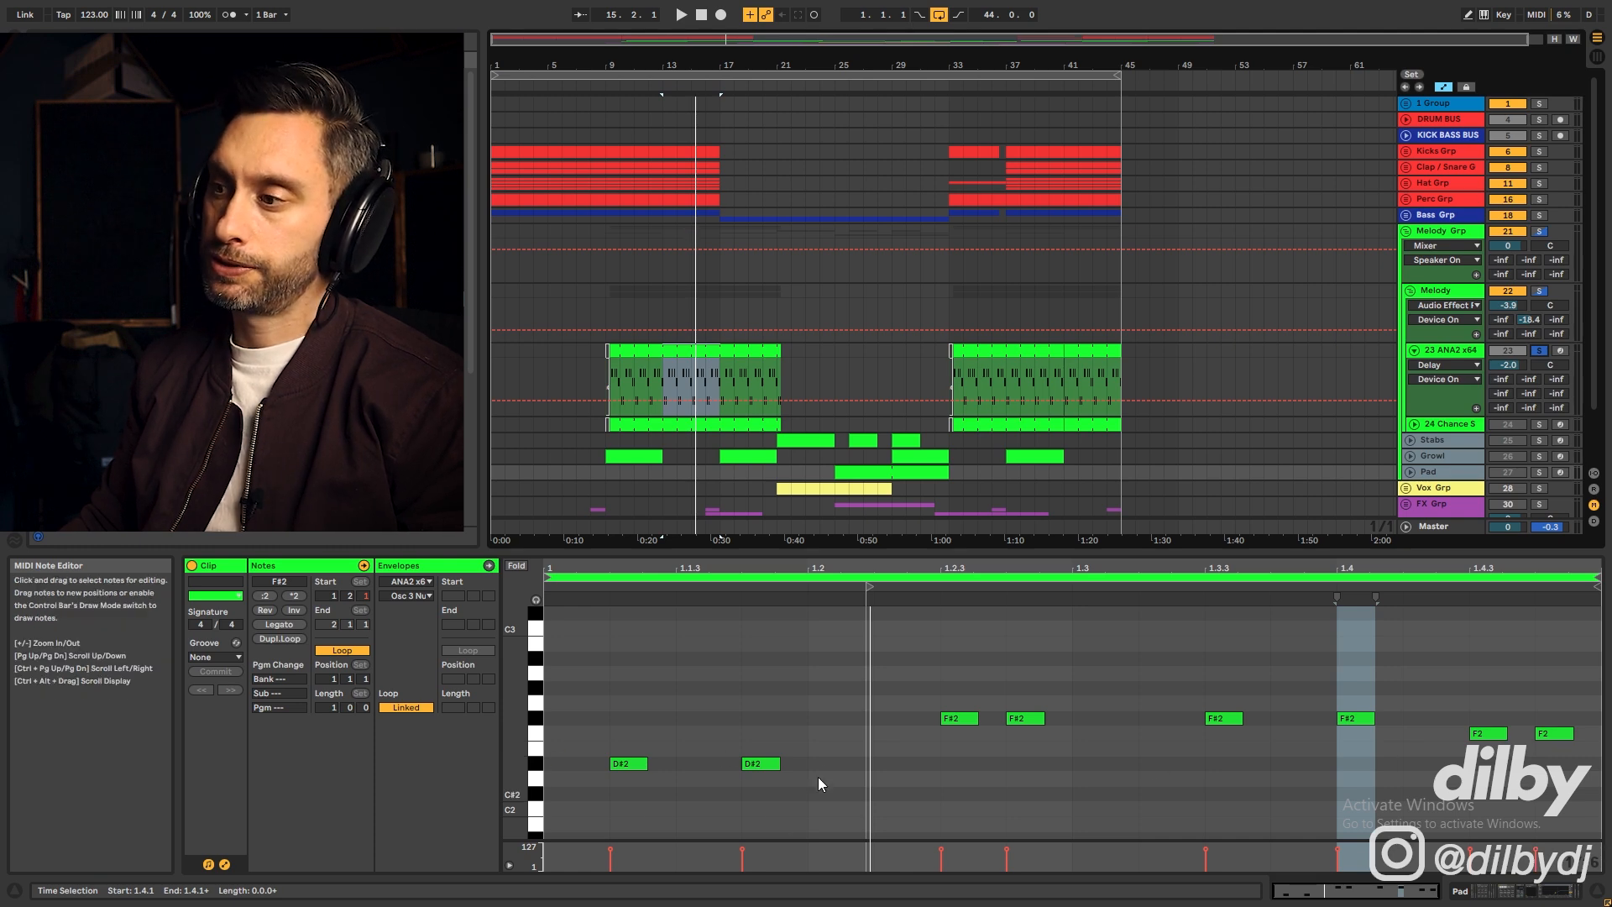
key("shift+Tab")
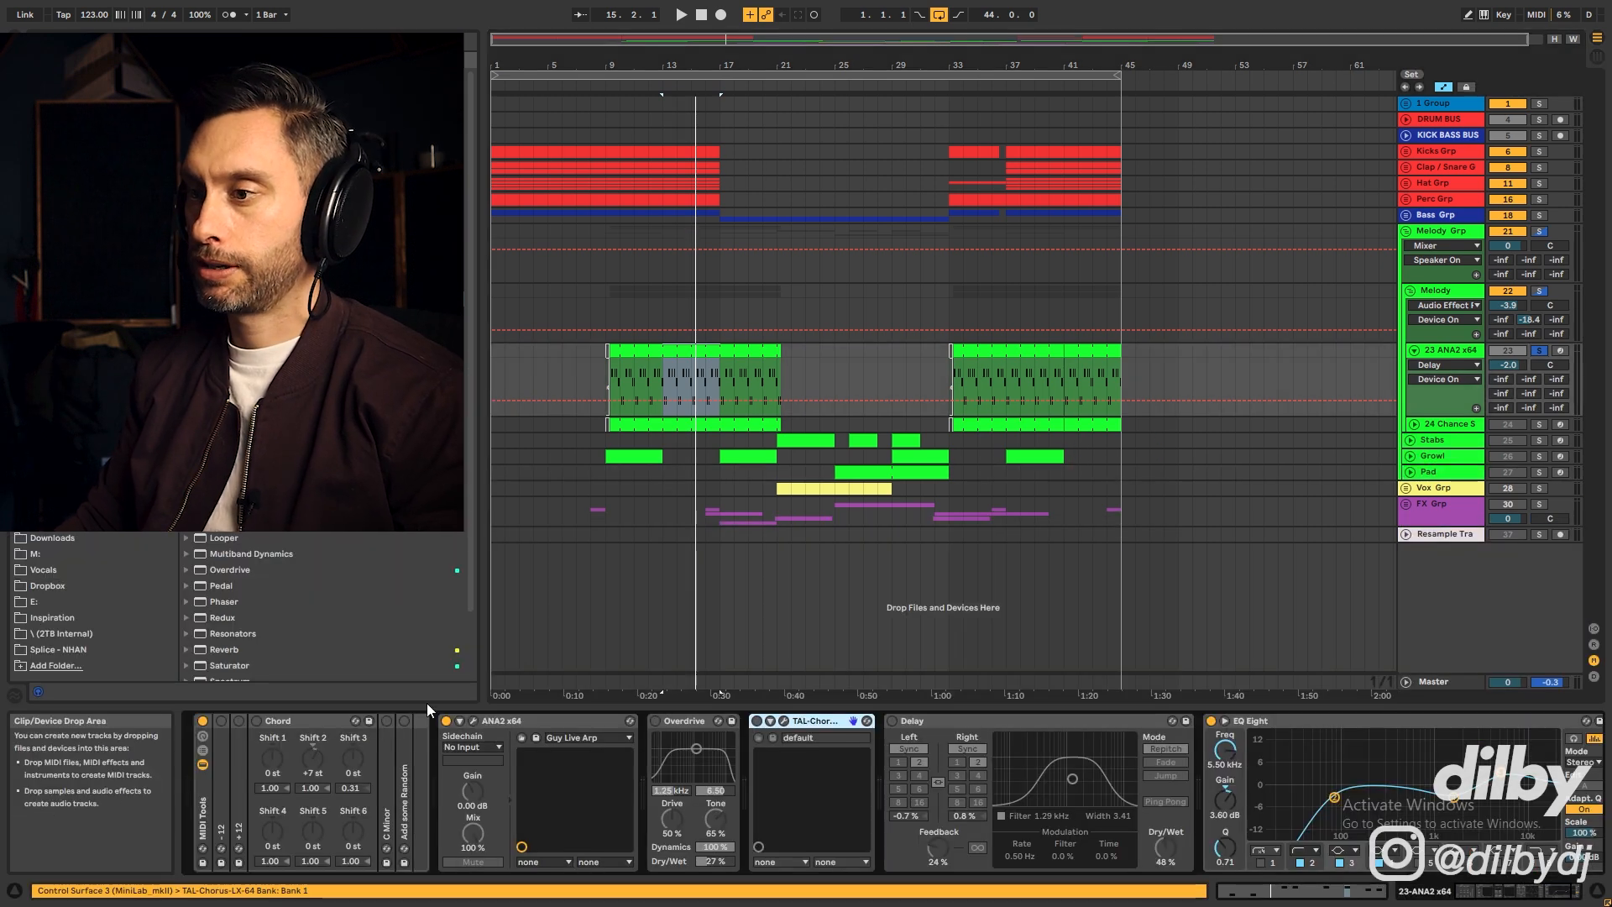
Enable Overdrive, TAL-Chorus-LX and Delay one by one on the ANA2 track while auditioning, and compare the sound with EQ Eight off and on
left_click(654, 722)
key("space")
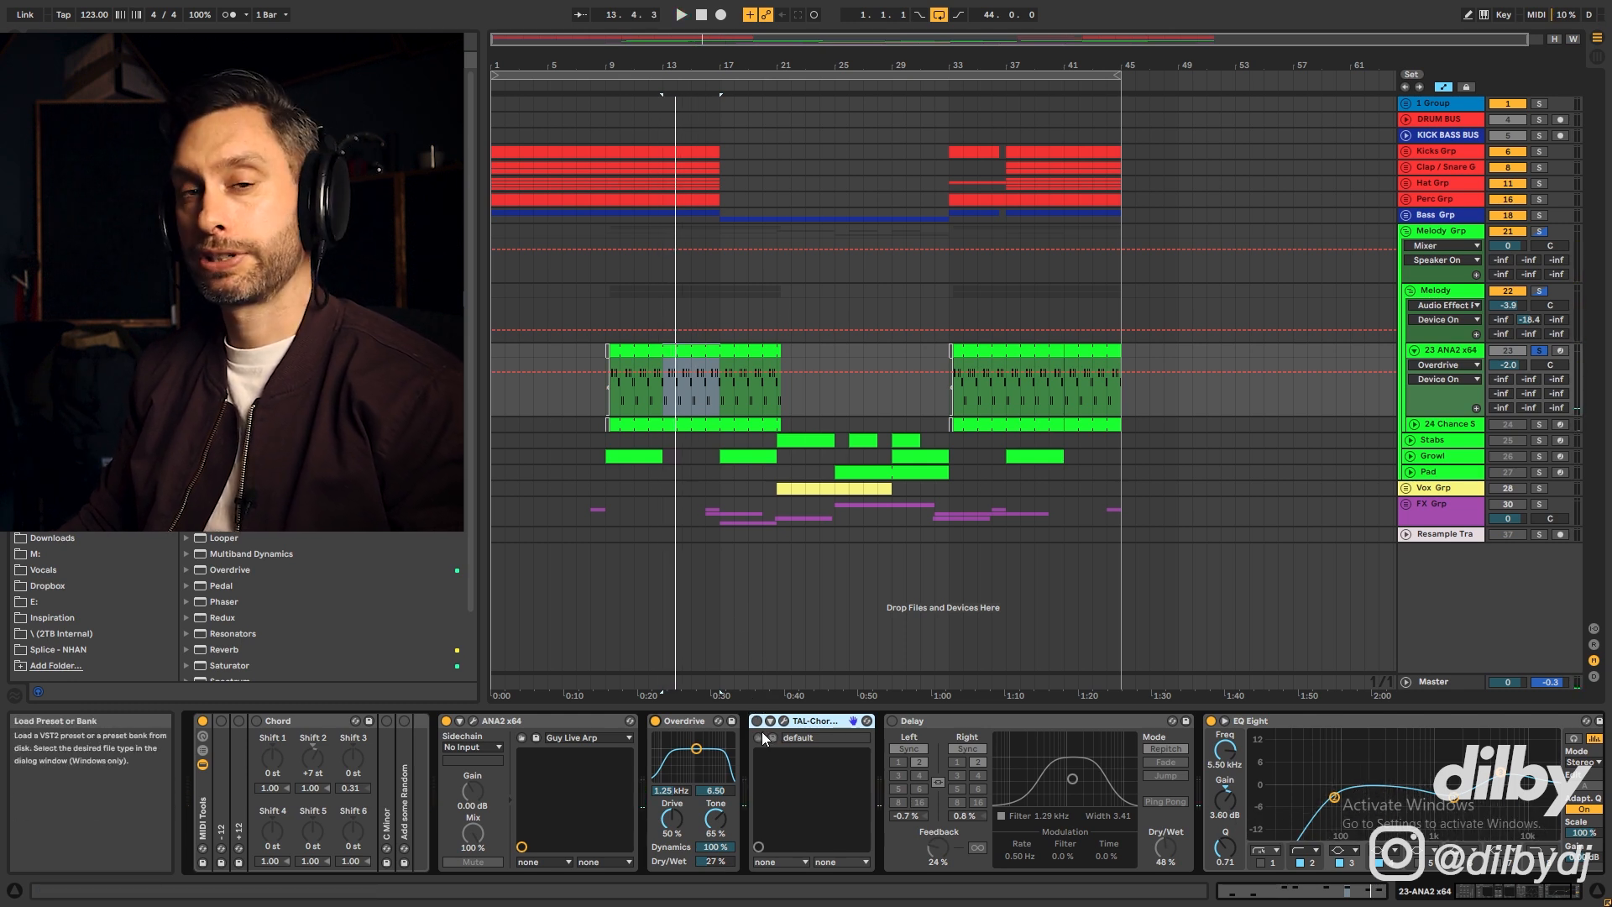
left_click(757, 720)
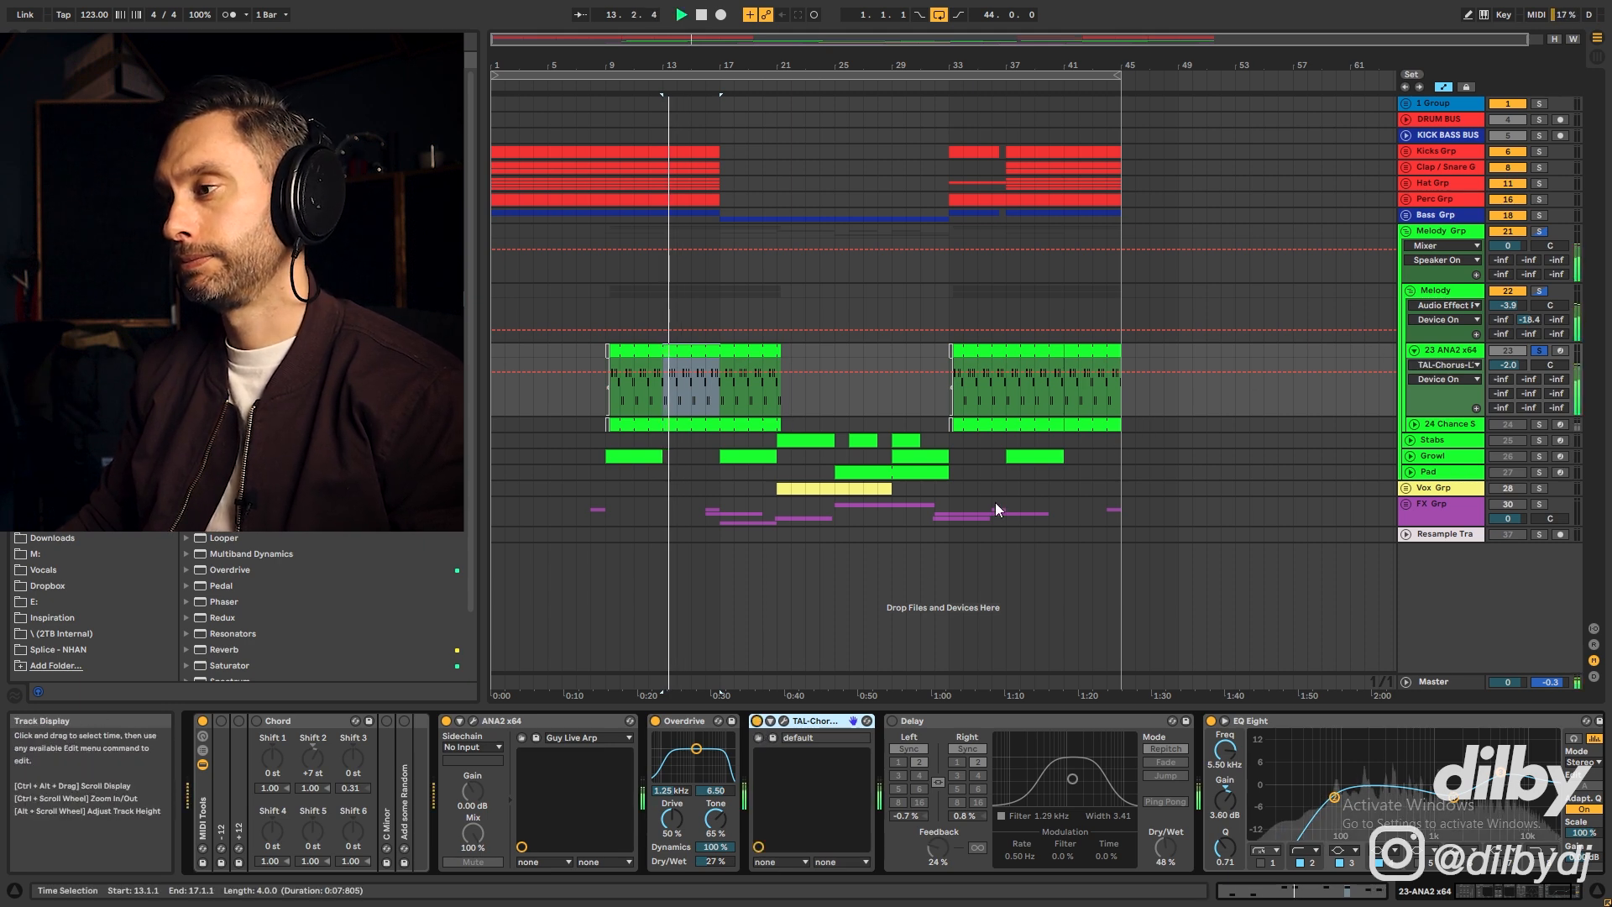
left_click(894, 722)
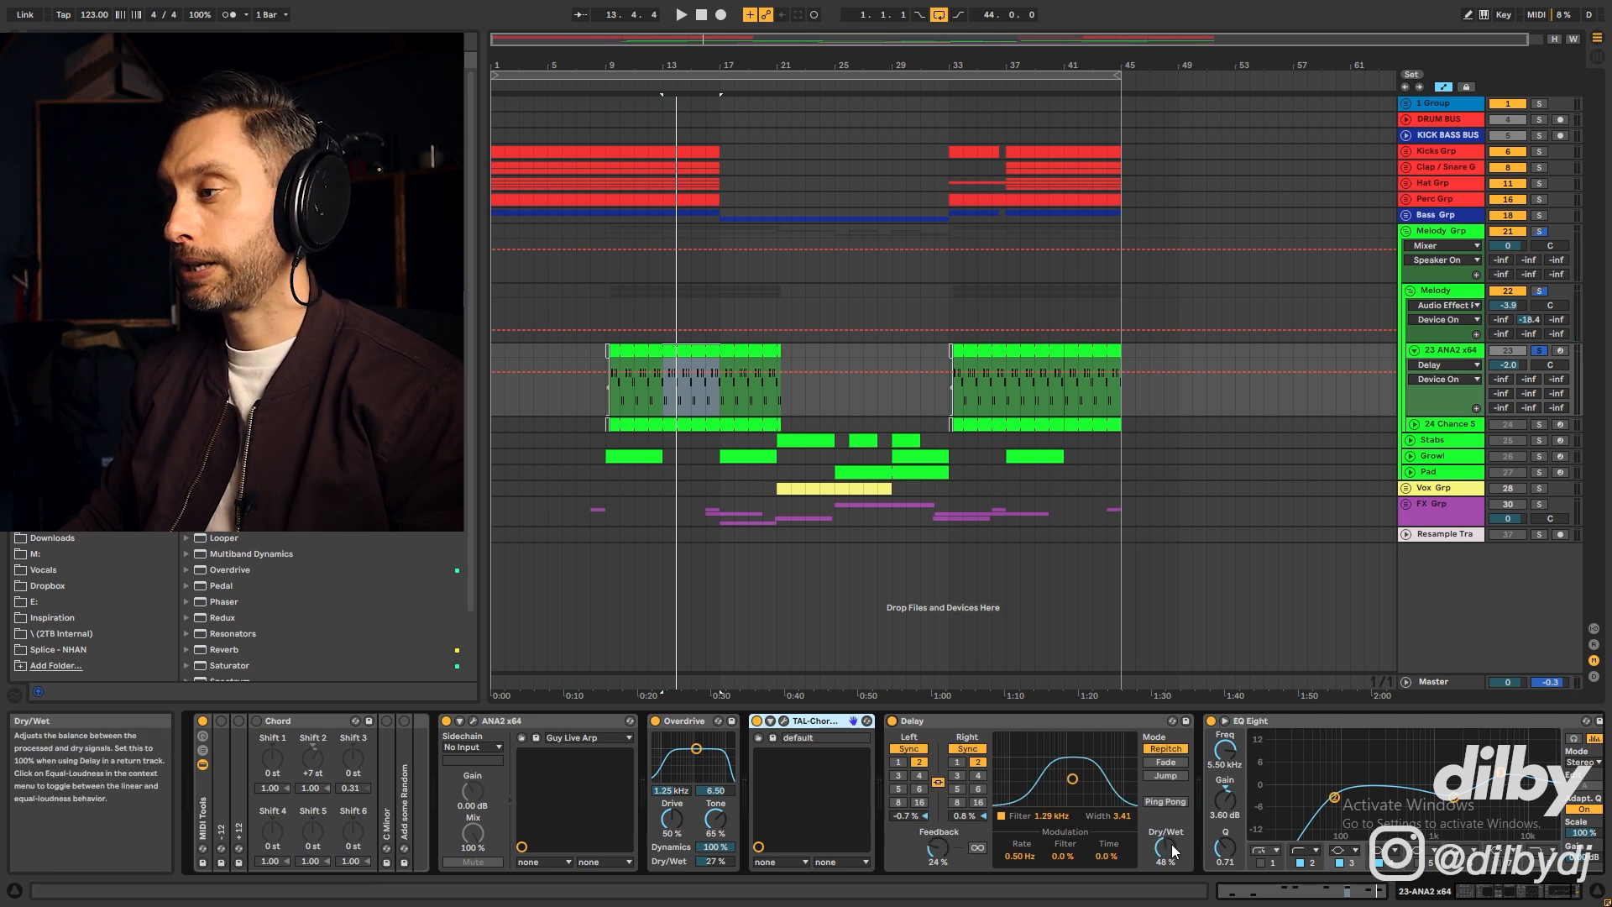
key("space")
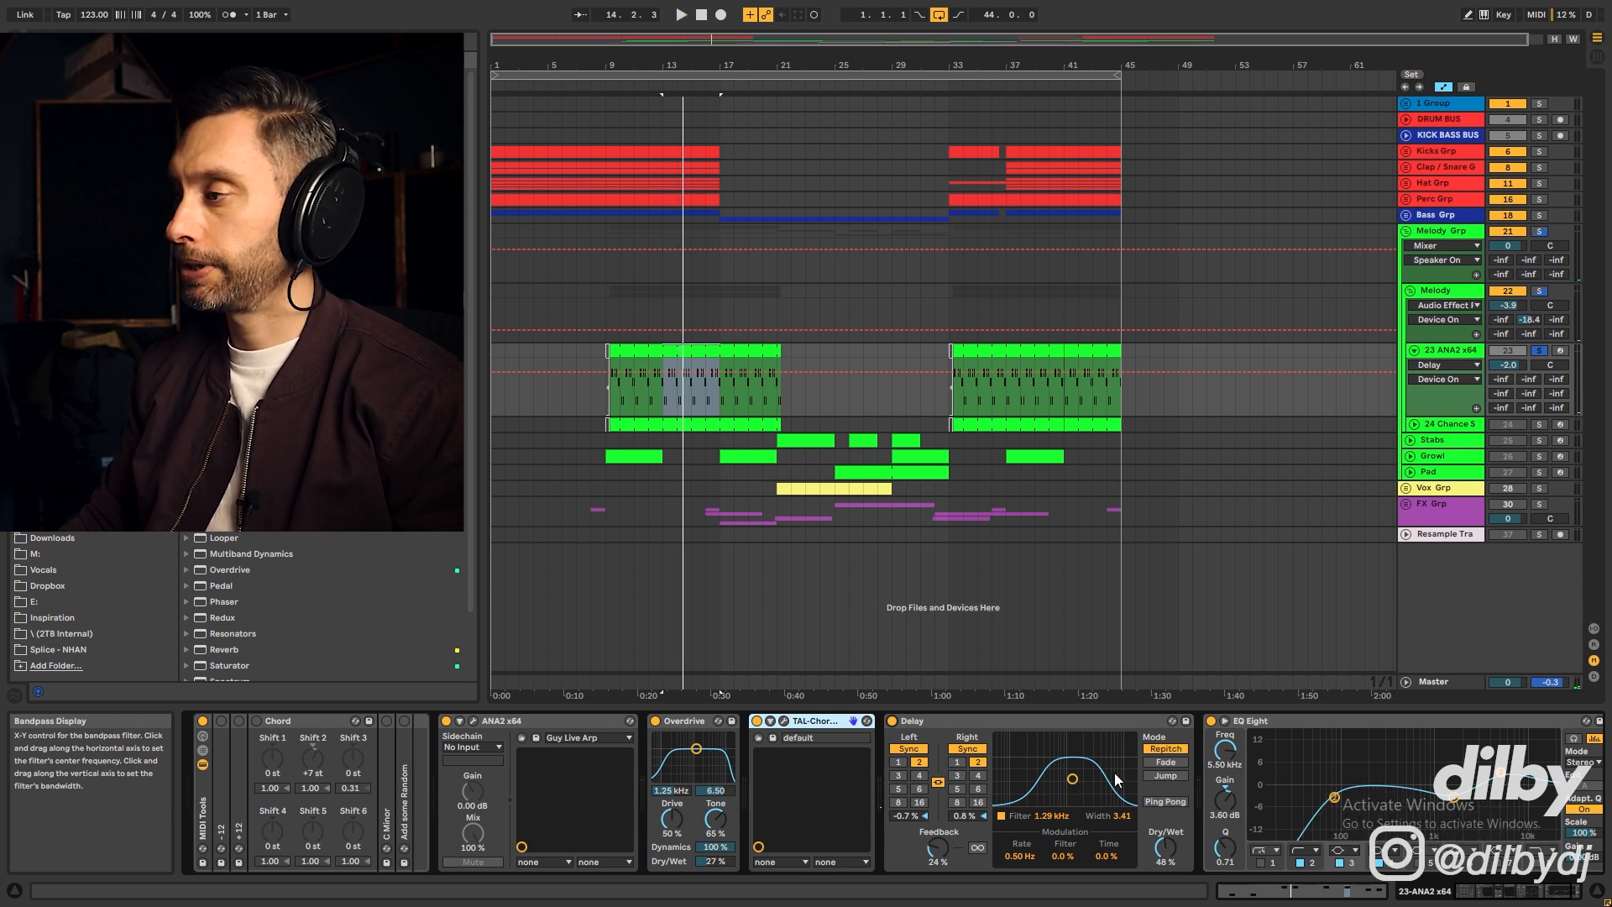
left_click(1212, 721)
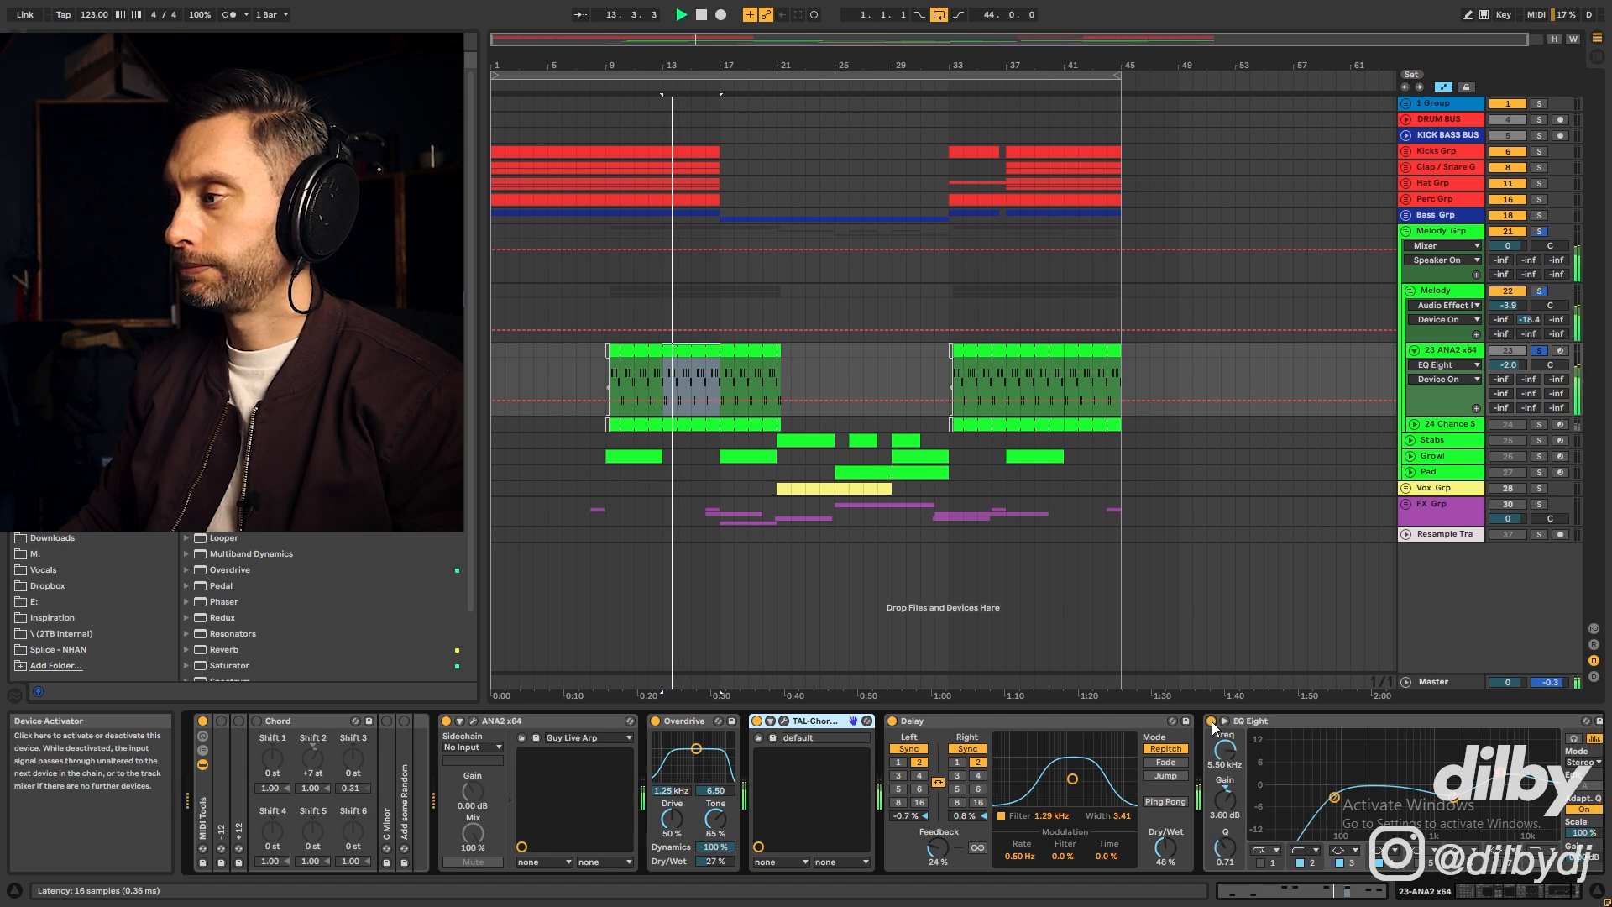
left_click(1212, 721)
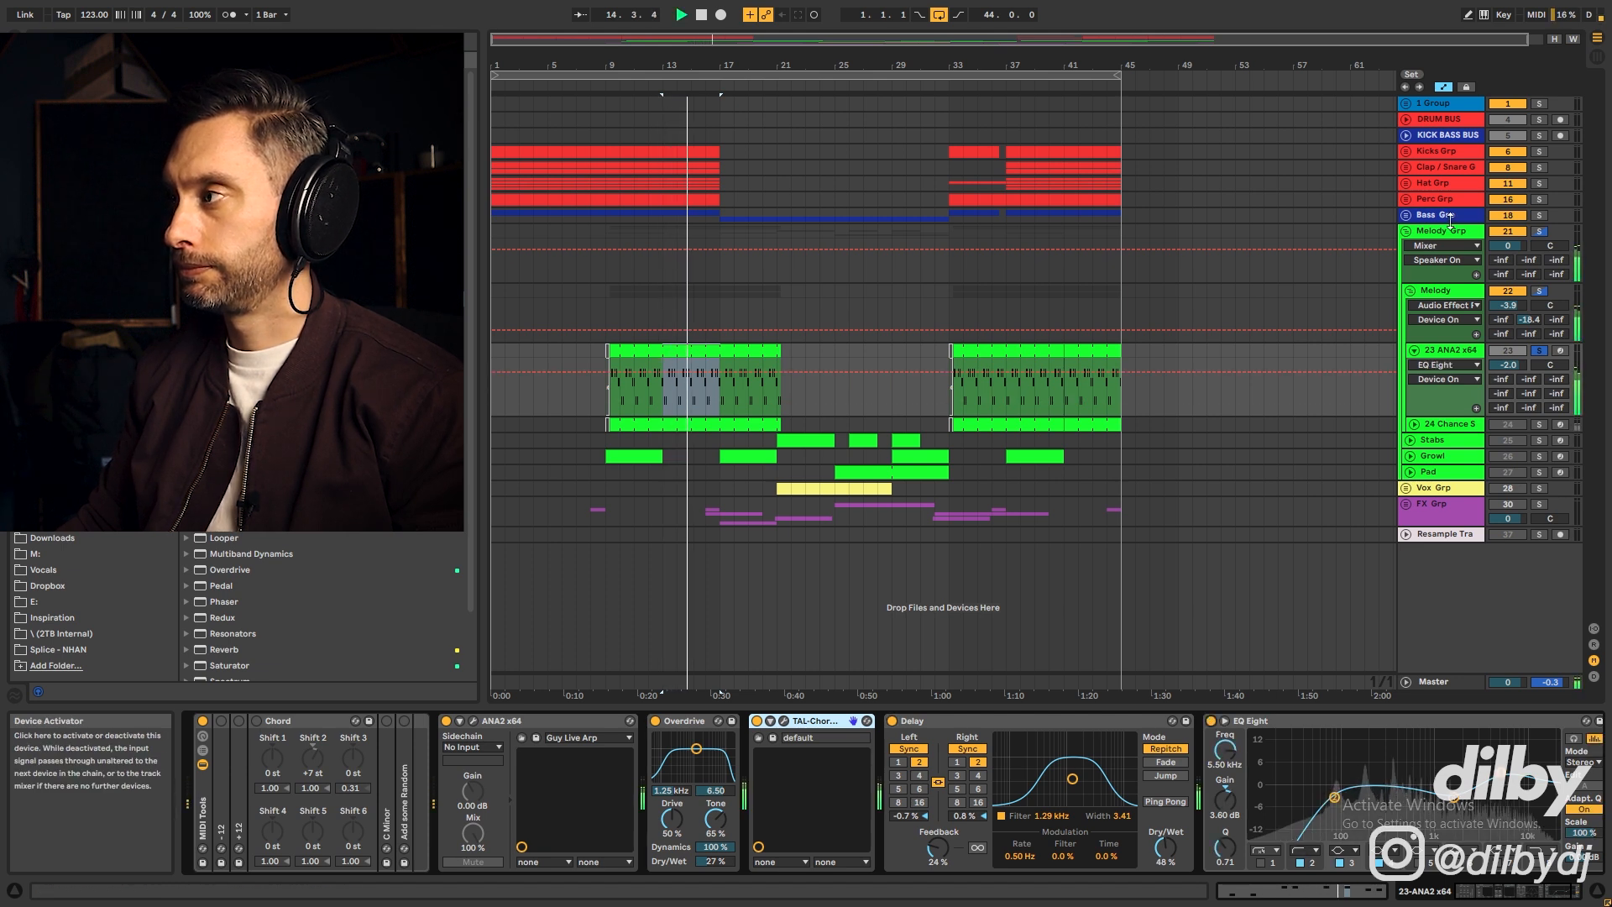
Show the Chance Synth Solo track's instrument and effects and audition the track in solo from bar 9
left_click(1436, 290)
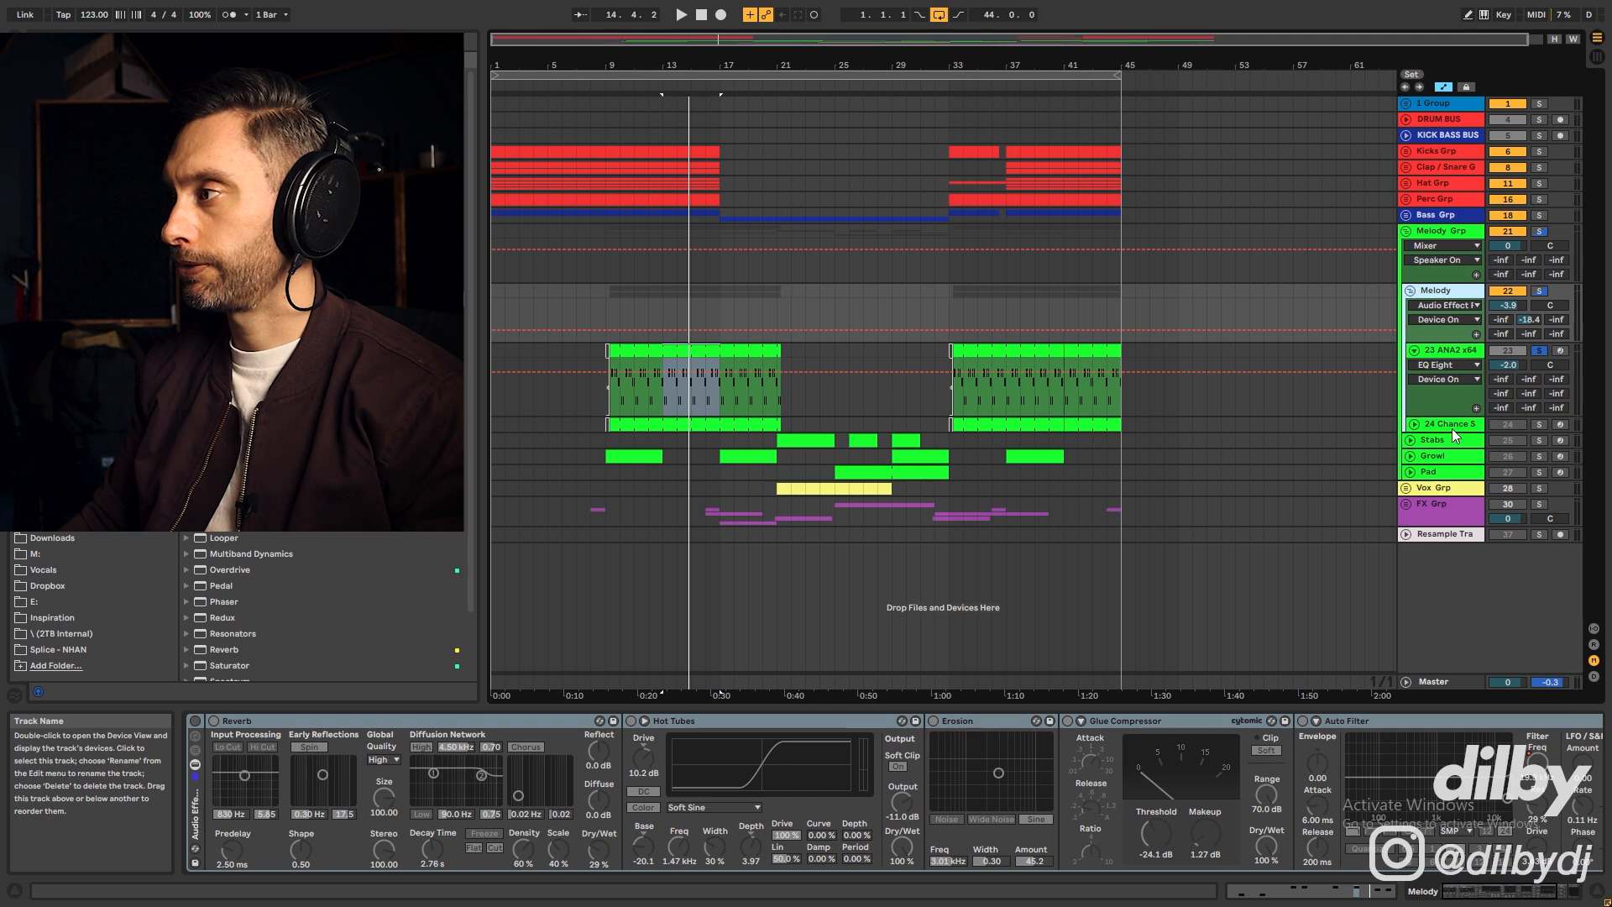
left_click(794, 424)
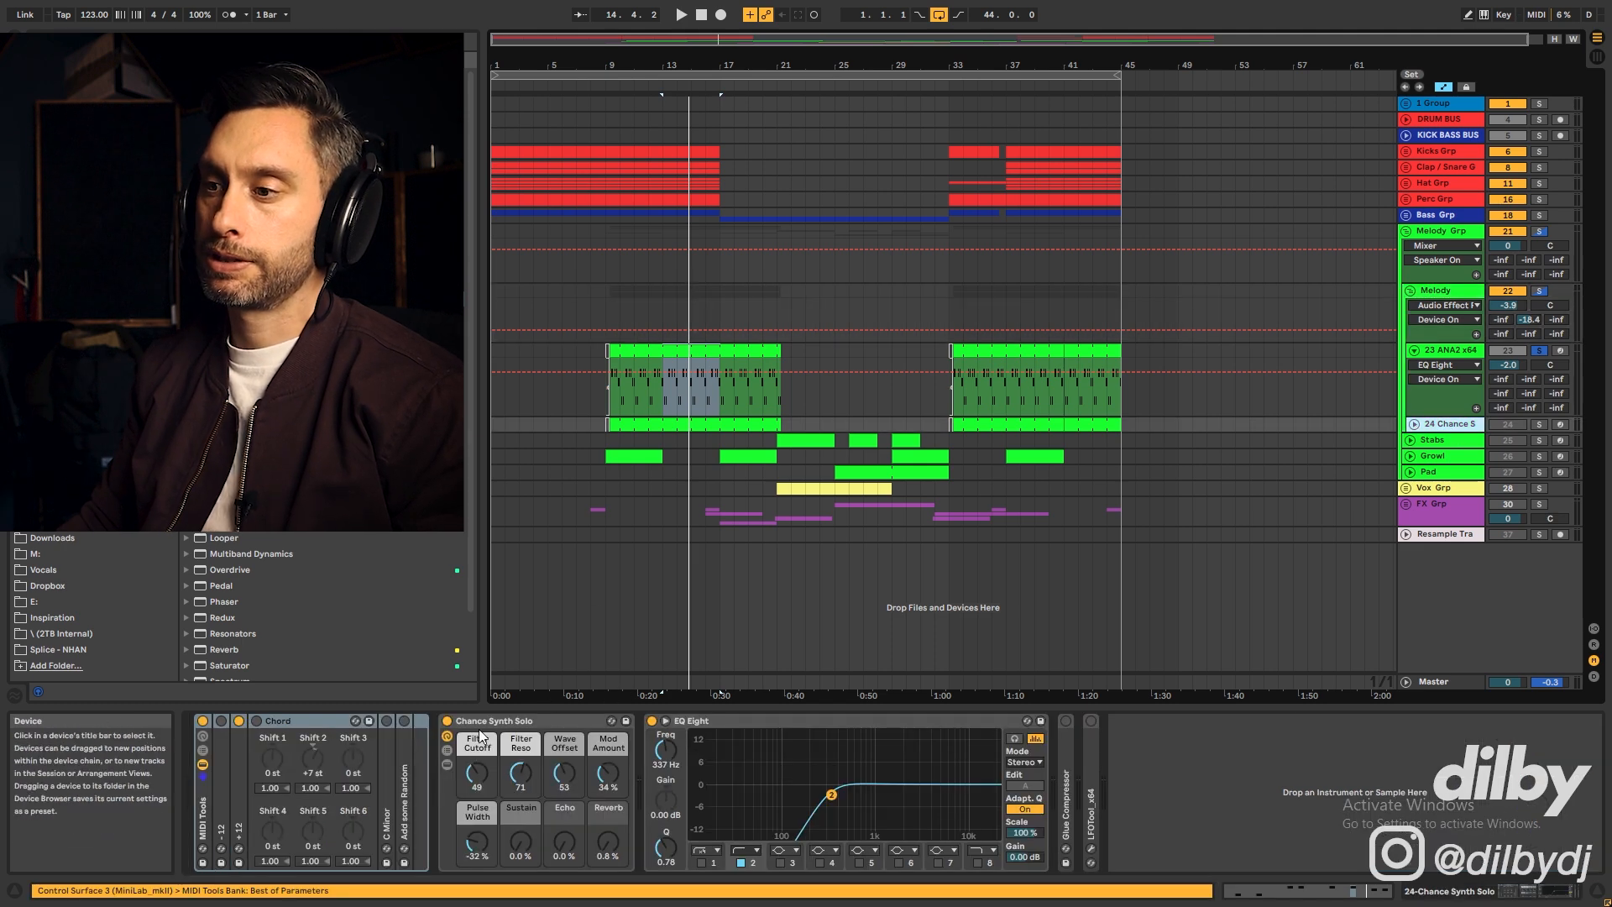
left_click(603, 723)
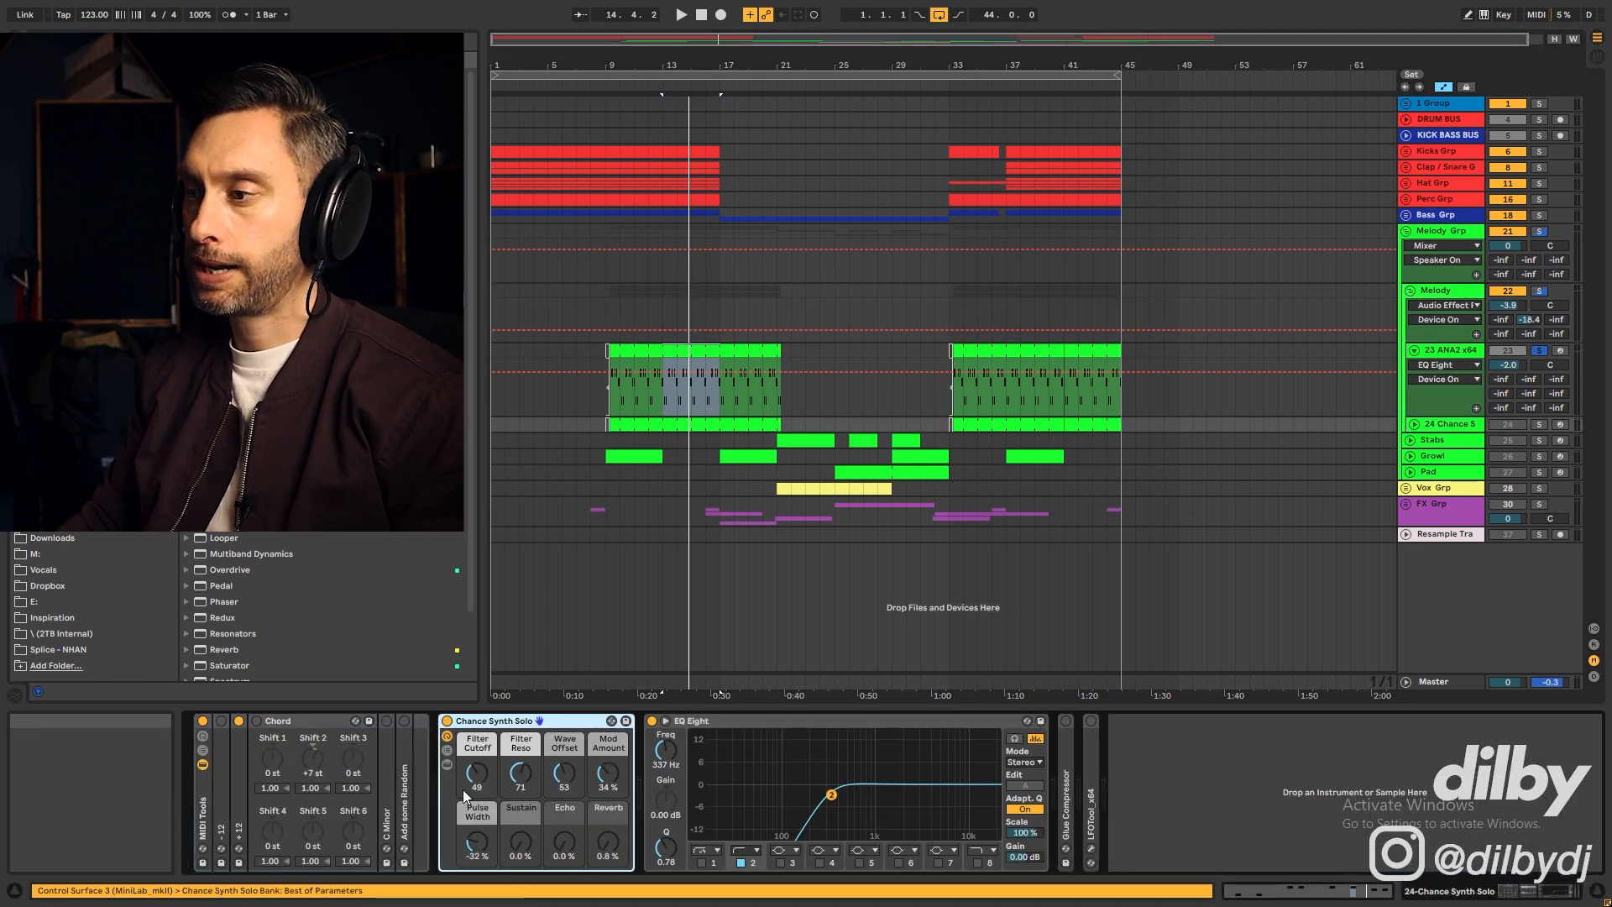
left_click(1539, 424)
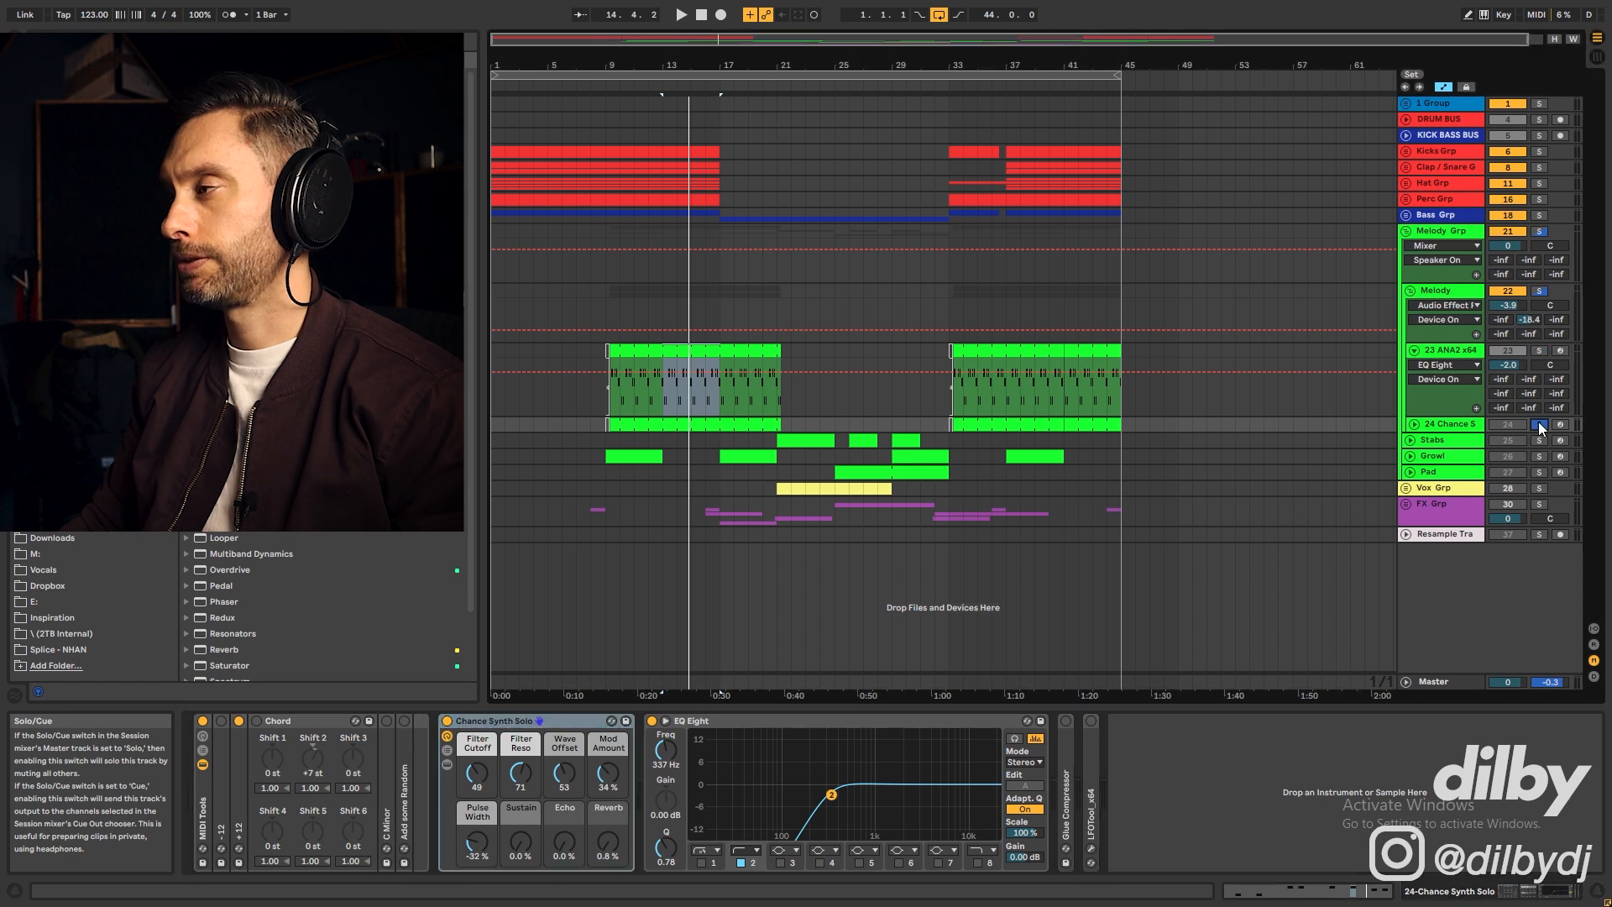
left_click(664, 410)
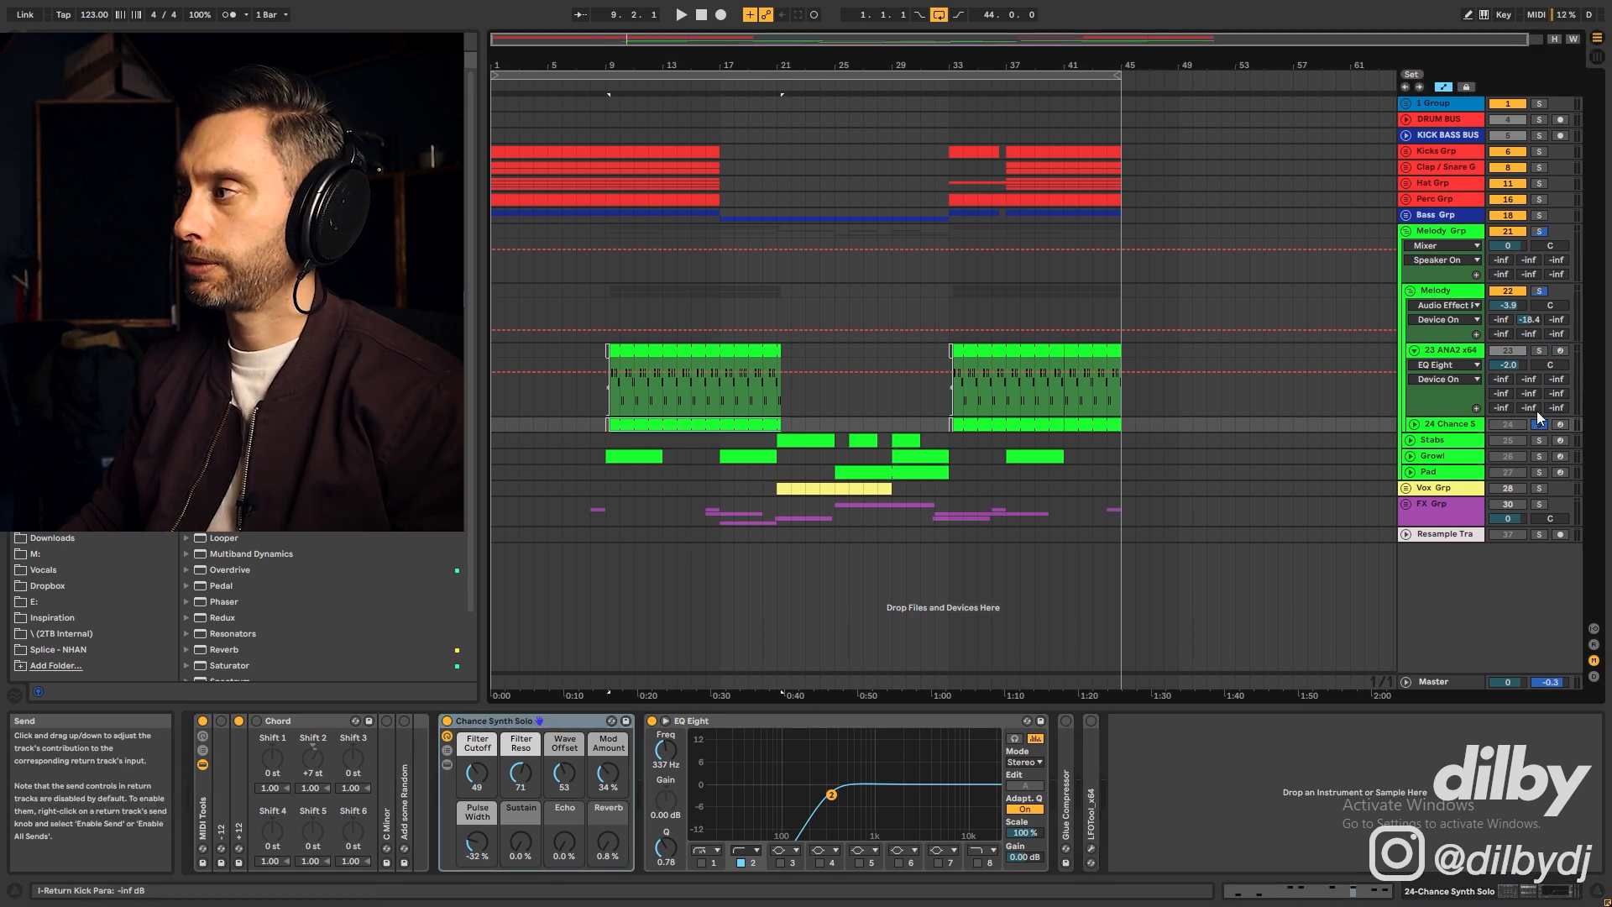
key("space")
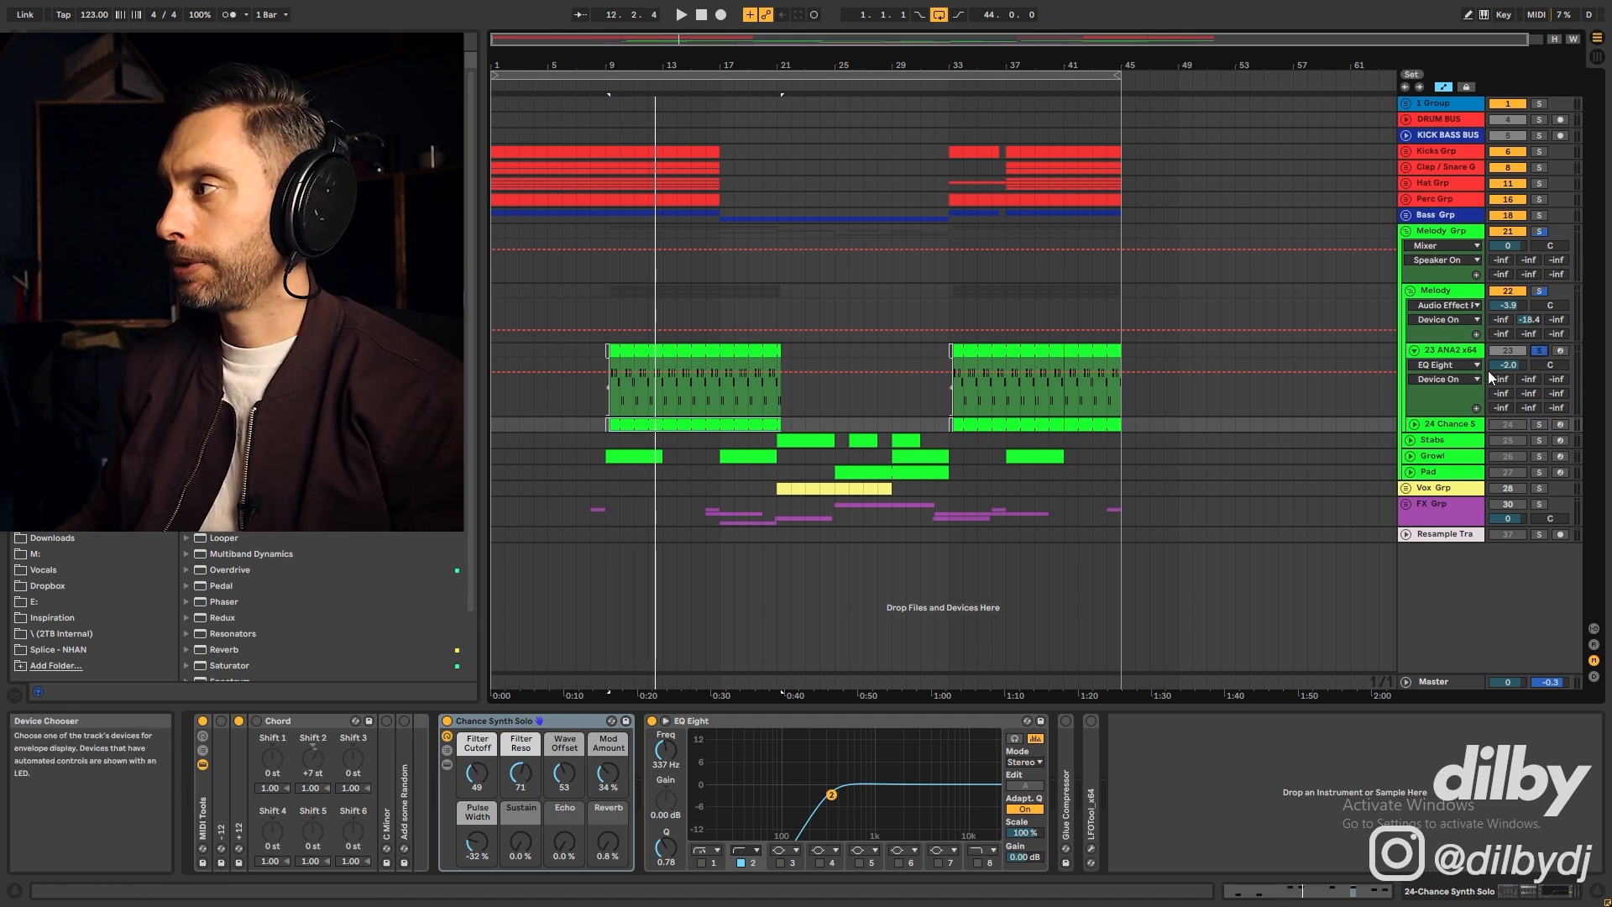
Audition the ANA2 track in solo from bar 9, adding the Chance Synth Solo track to the solo to hear both layers
key("space")
left_click(1539, 351)
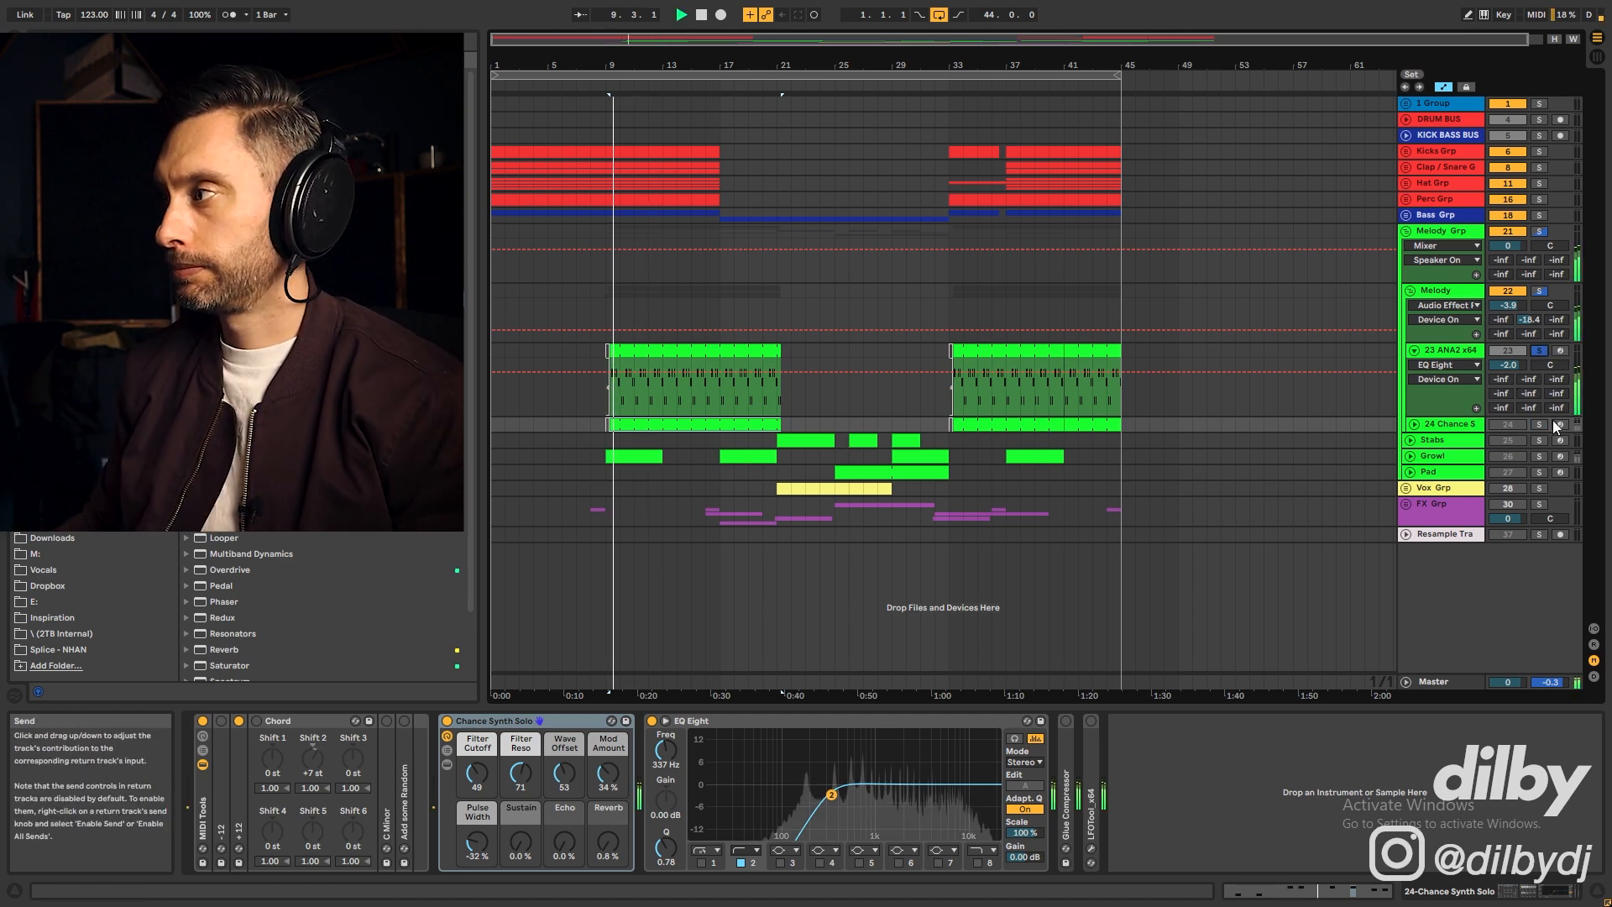
left_click(1542, 425)
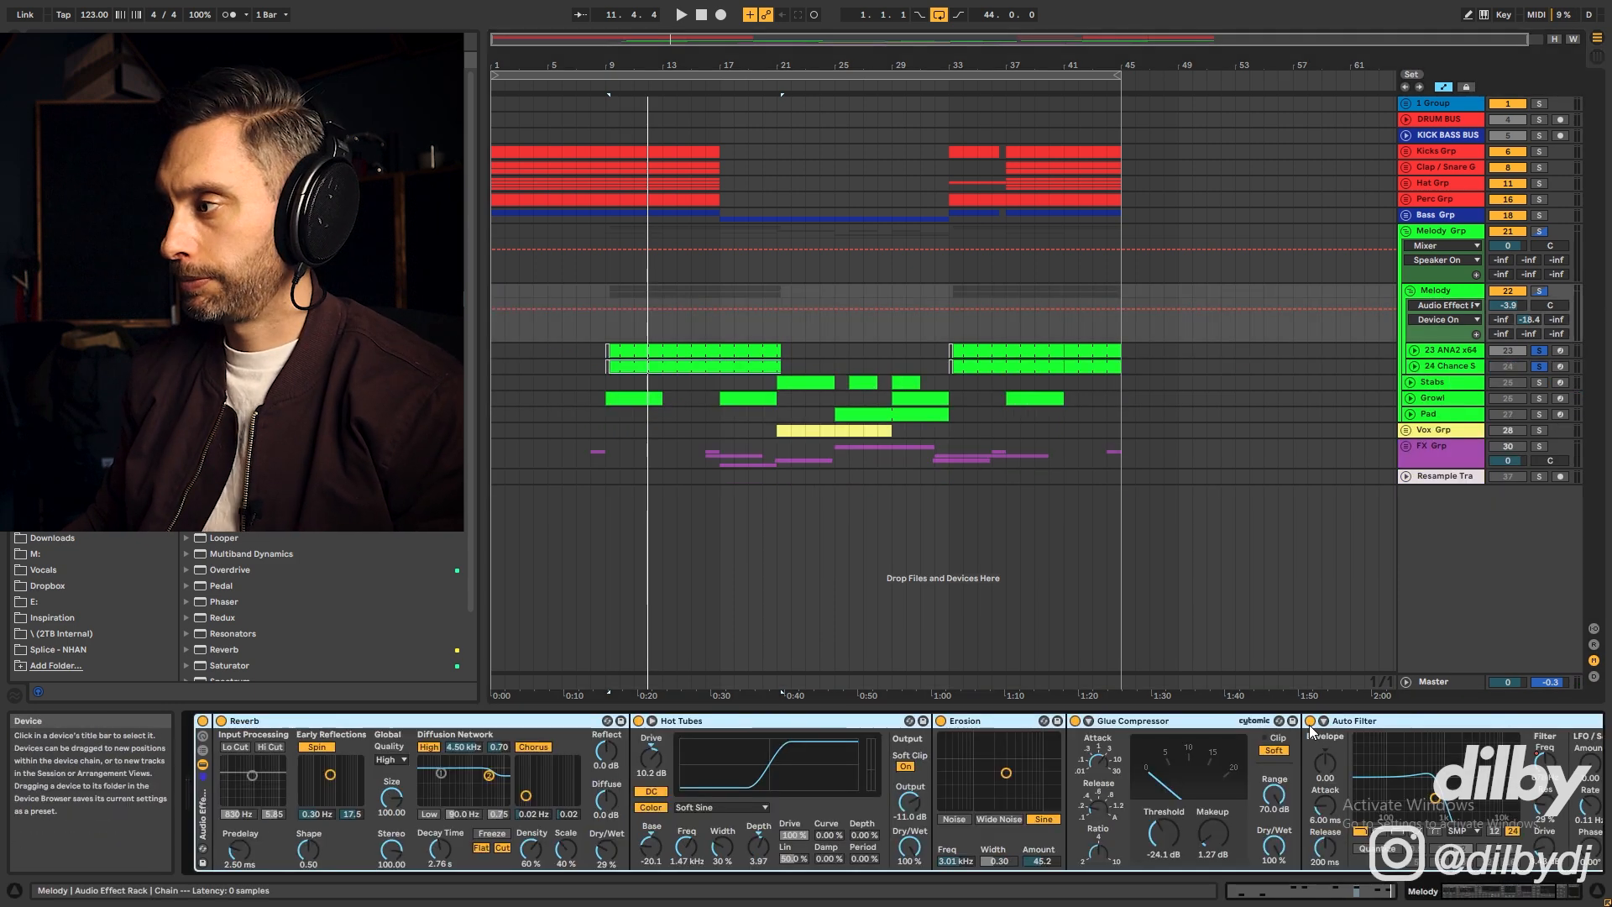
Switch off Auto Filter, Glue Compressor, Erosion, Hot Tubes and Reverb in the Melody group's rack and audition the dry melody
left_click(1310, 721)
left_click(1075, 721)
left_click(940, 722)
left_click(639, 722)
left_click(221, 721)
key("space")
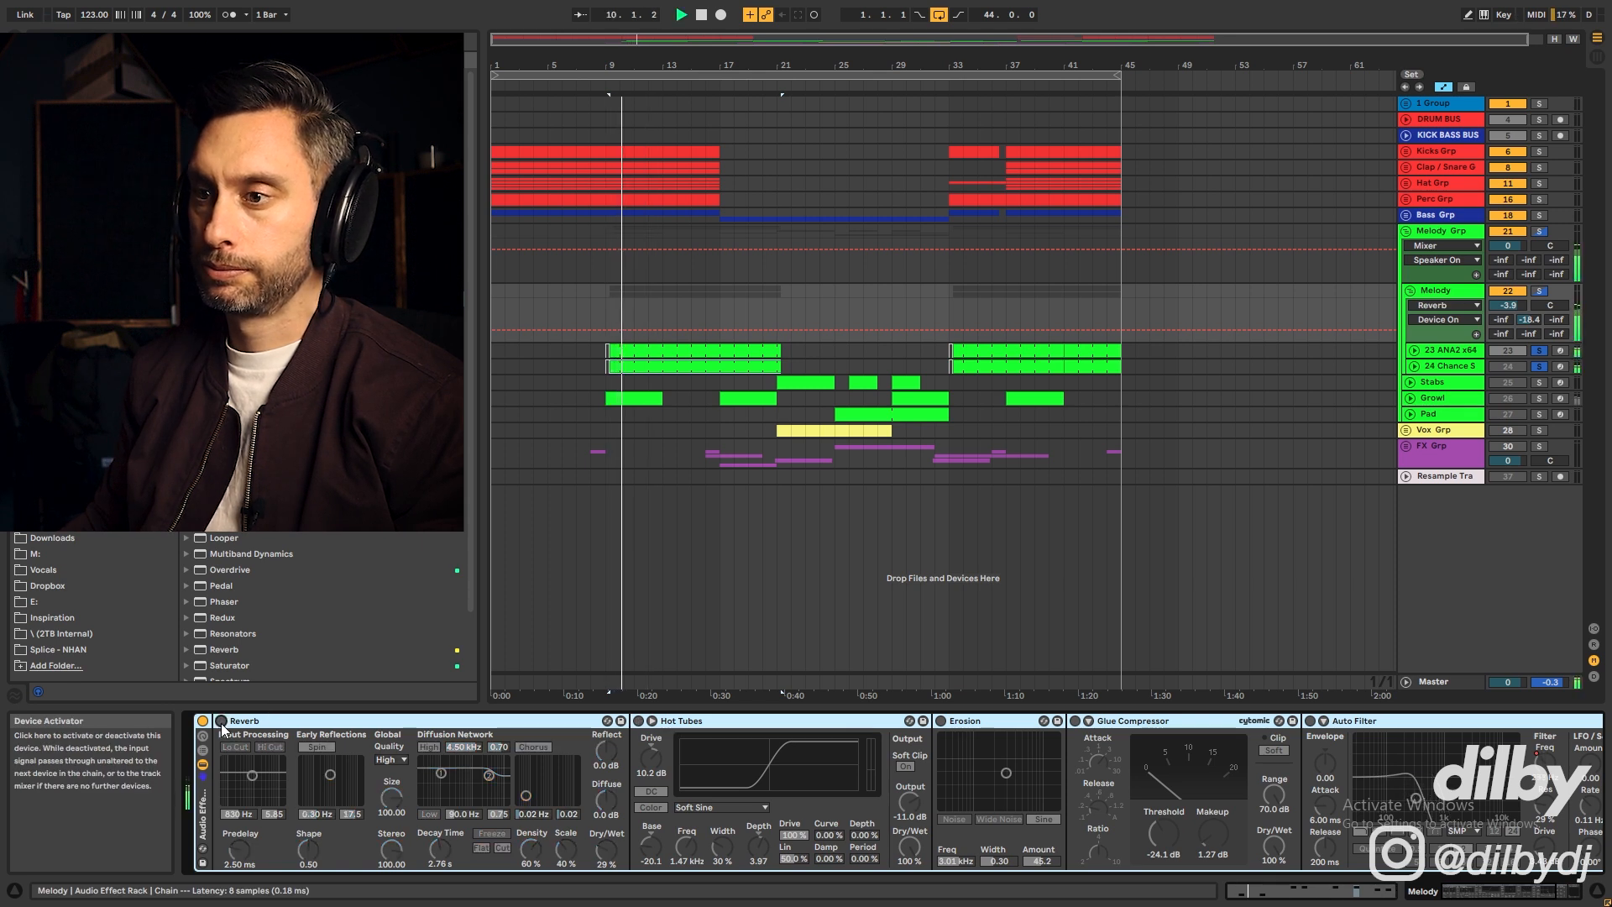
Enable the Melody group's Reverb and Hot Tubes saturator one after the other, auditioning the melody with each
left_click(221, 720)
key("space")
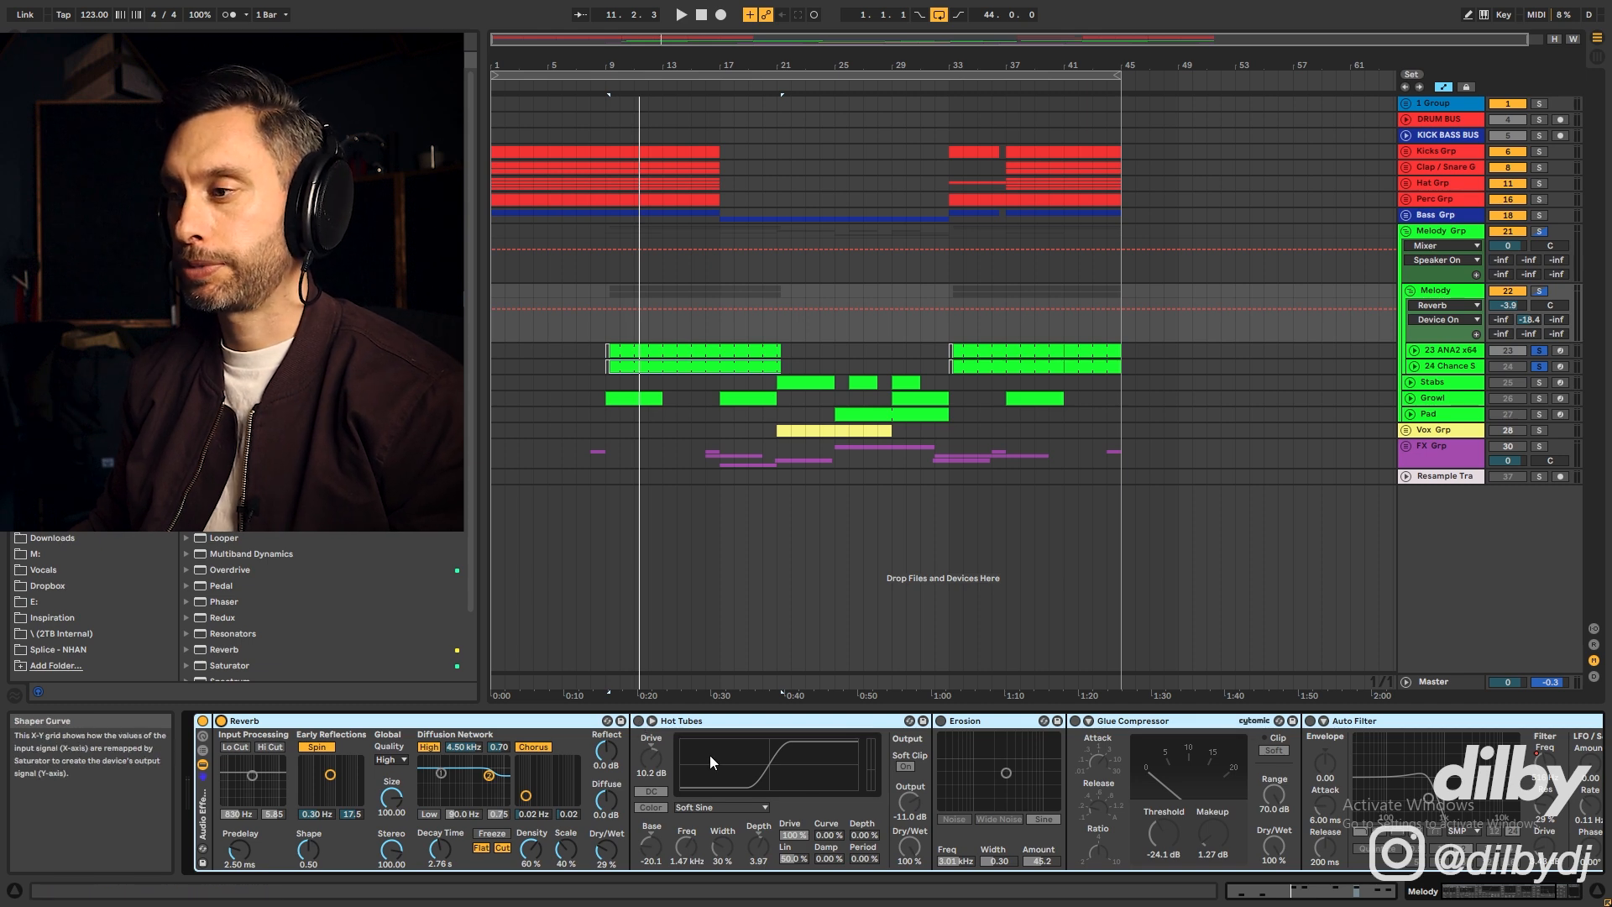
left_click(638, 722)
key("space")
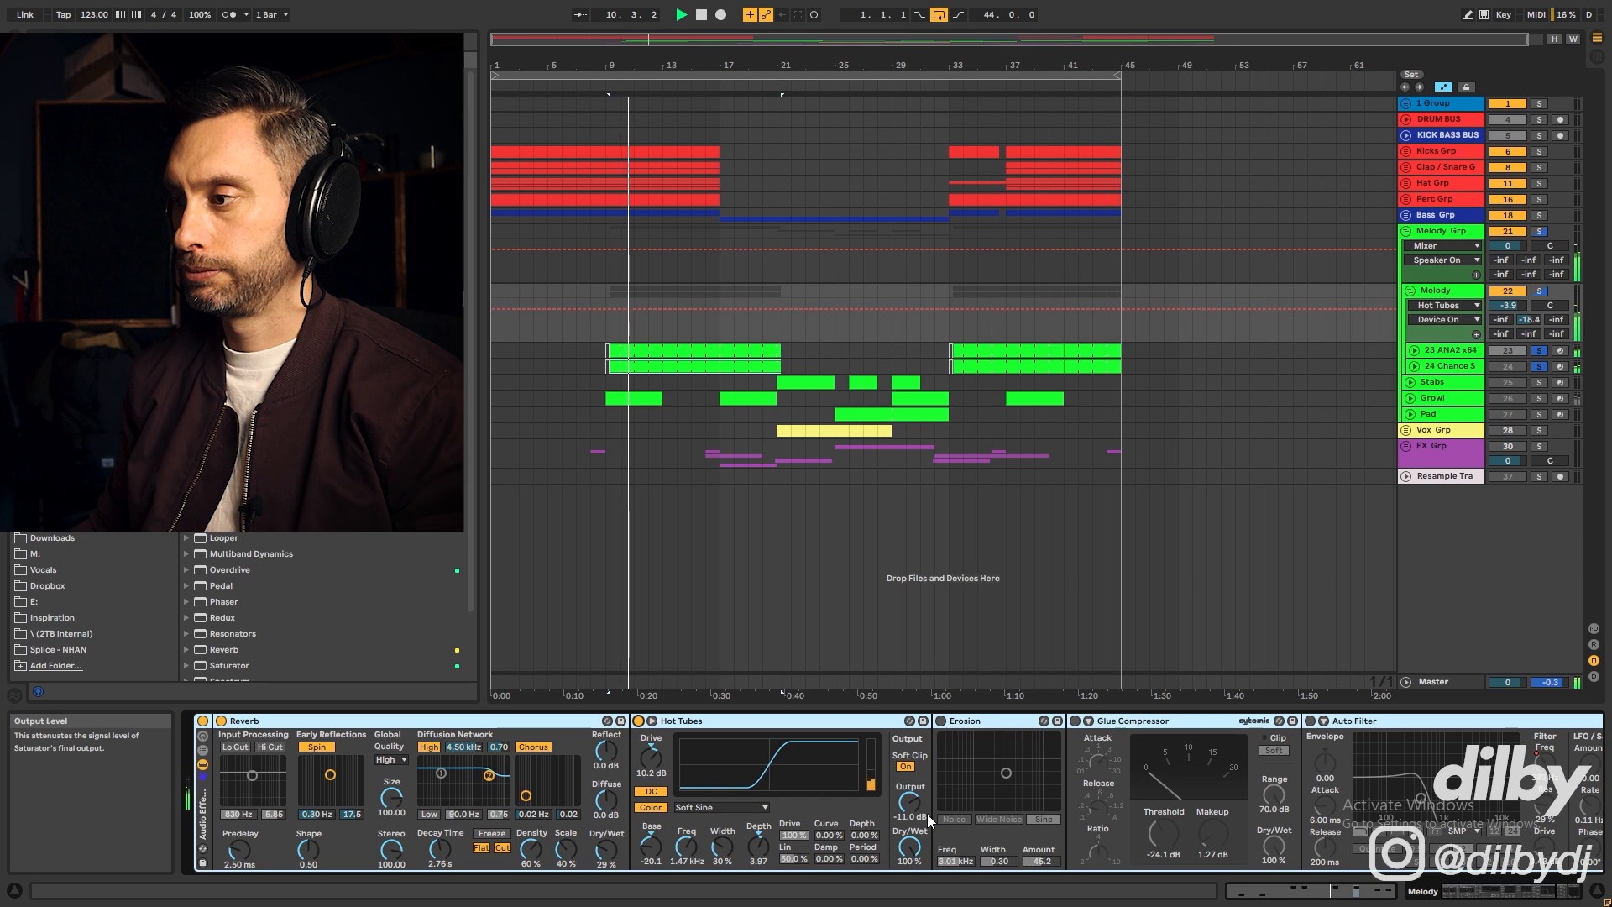
Enable the Melody group's Erosion and Glue Compressor and audition the compressed melody from bar 9
left_click(942, 722)
left_click(941, 721)
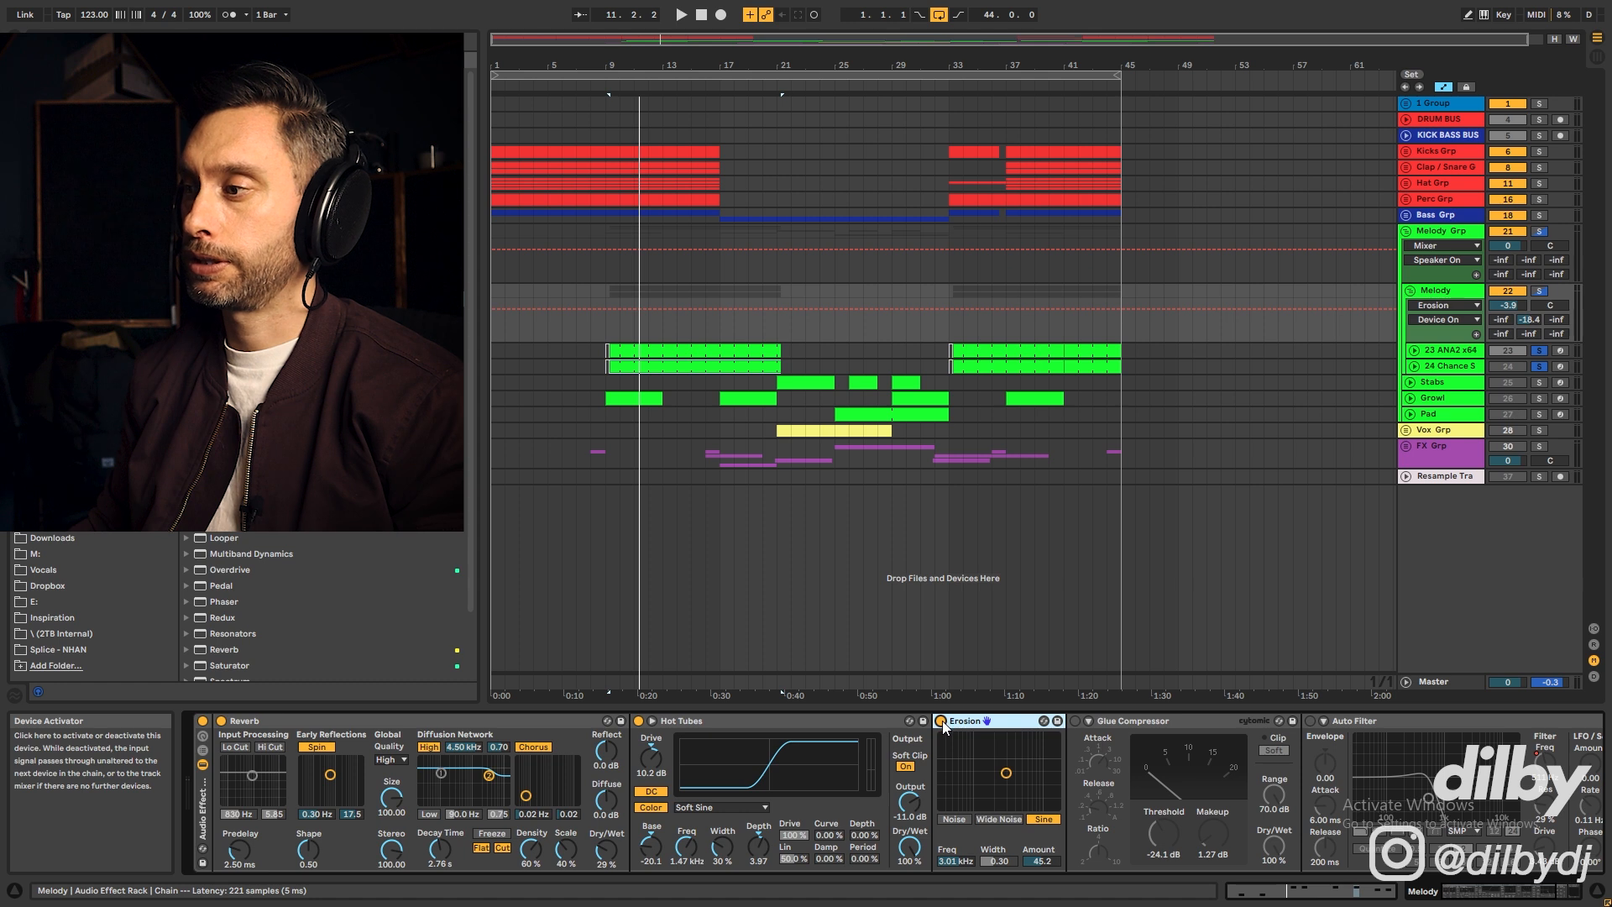
key("space")
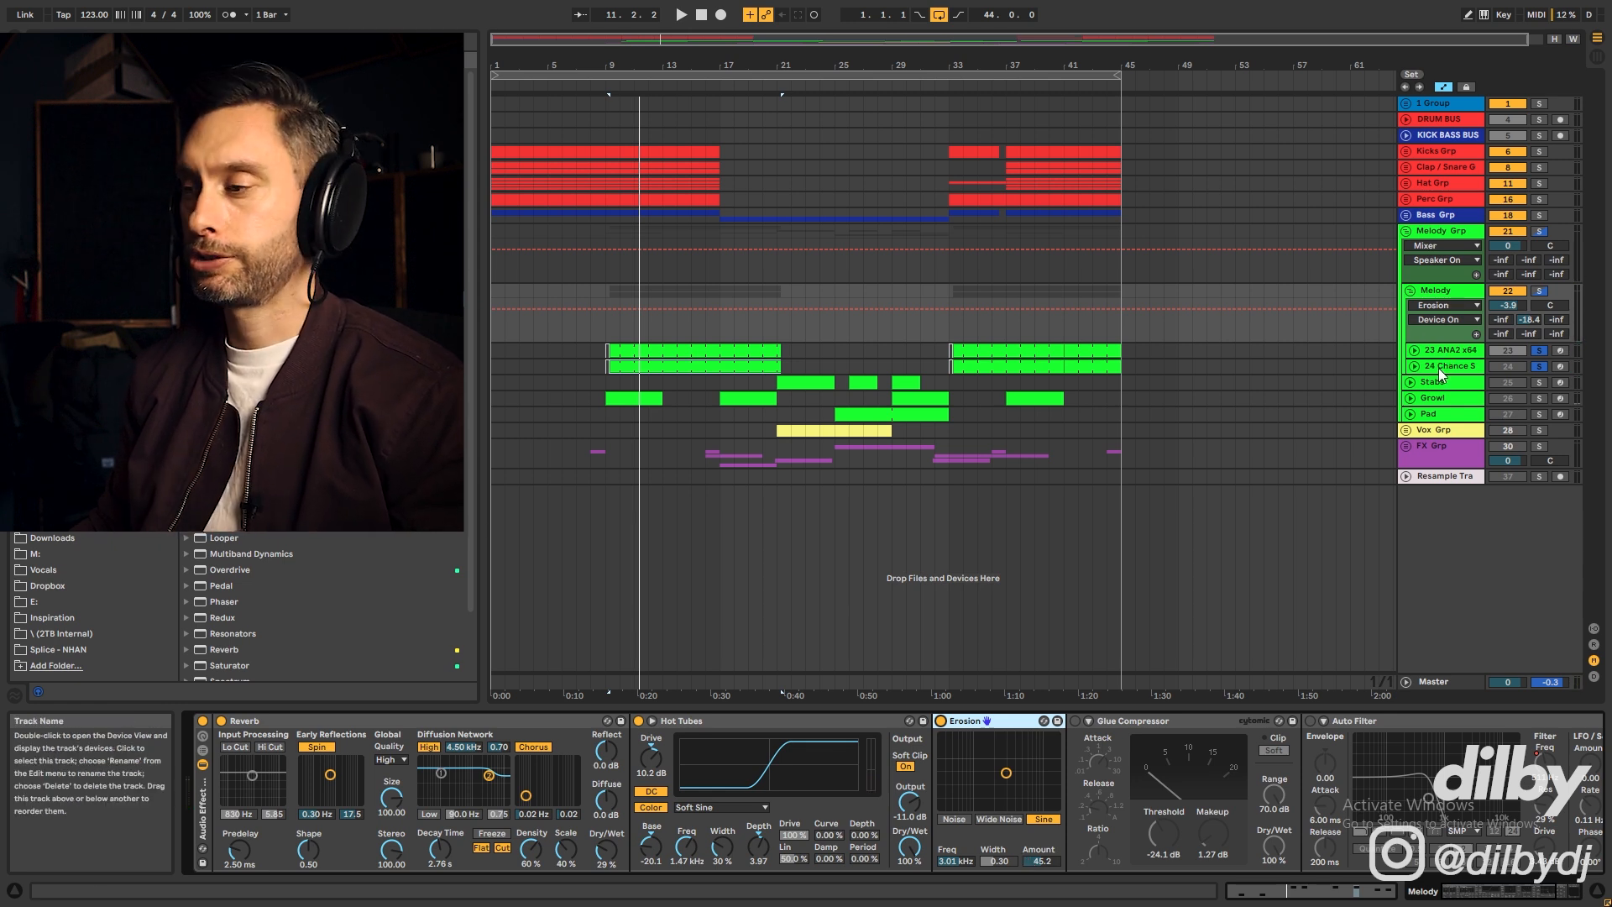
left_click(1073, 719)
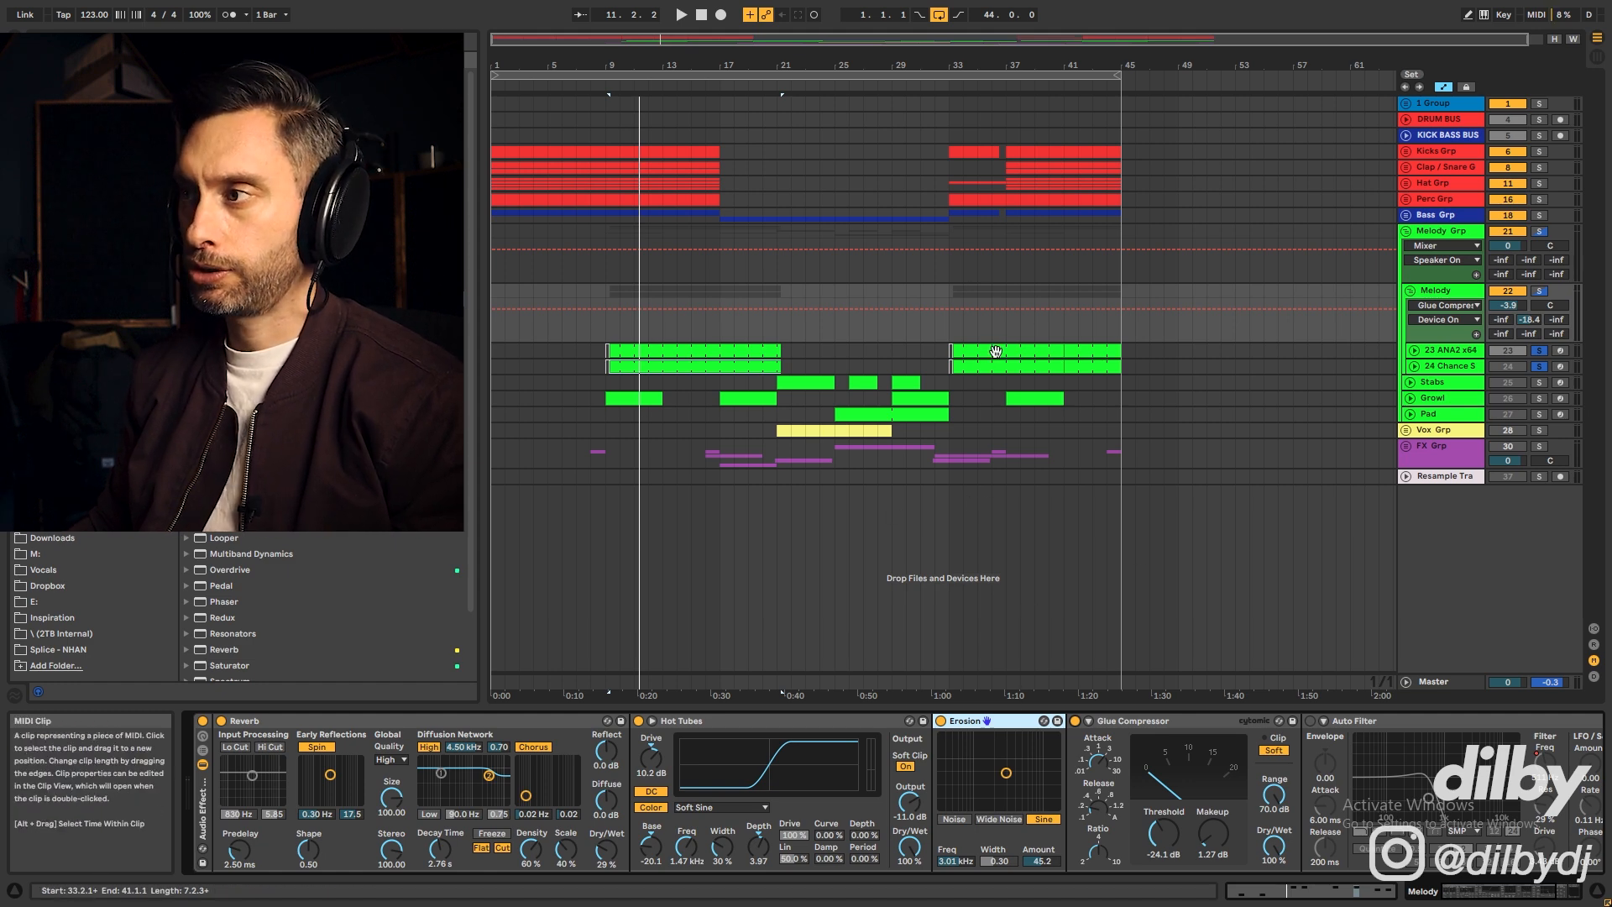
key("space")
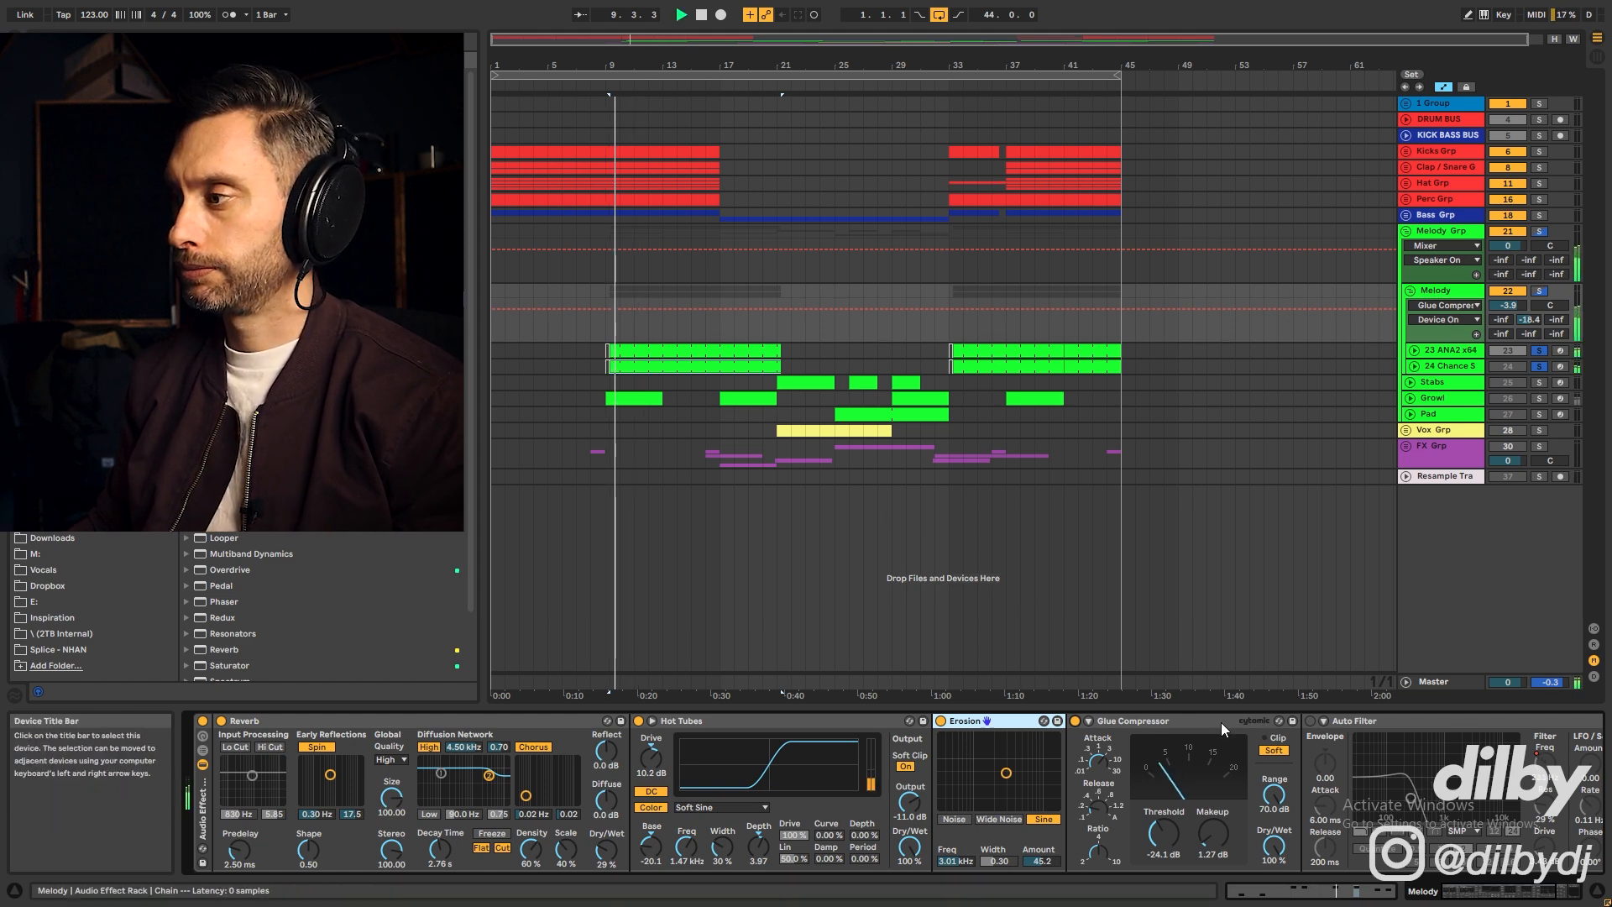
key("space")
Enable the Melody group's Auto Filter, show its Frequency automation, and audition the whole group in solo from bar 9
left_click(1312, 722)
left_click(1266, 765)
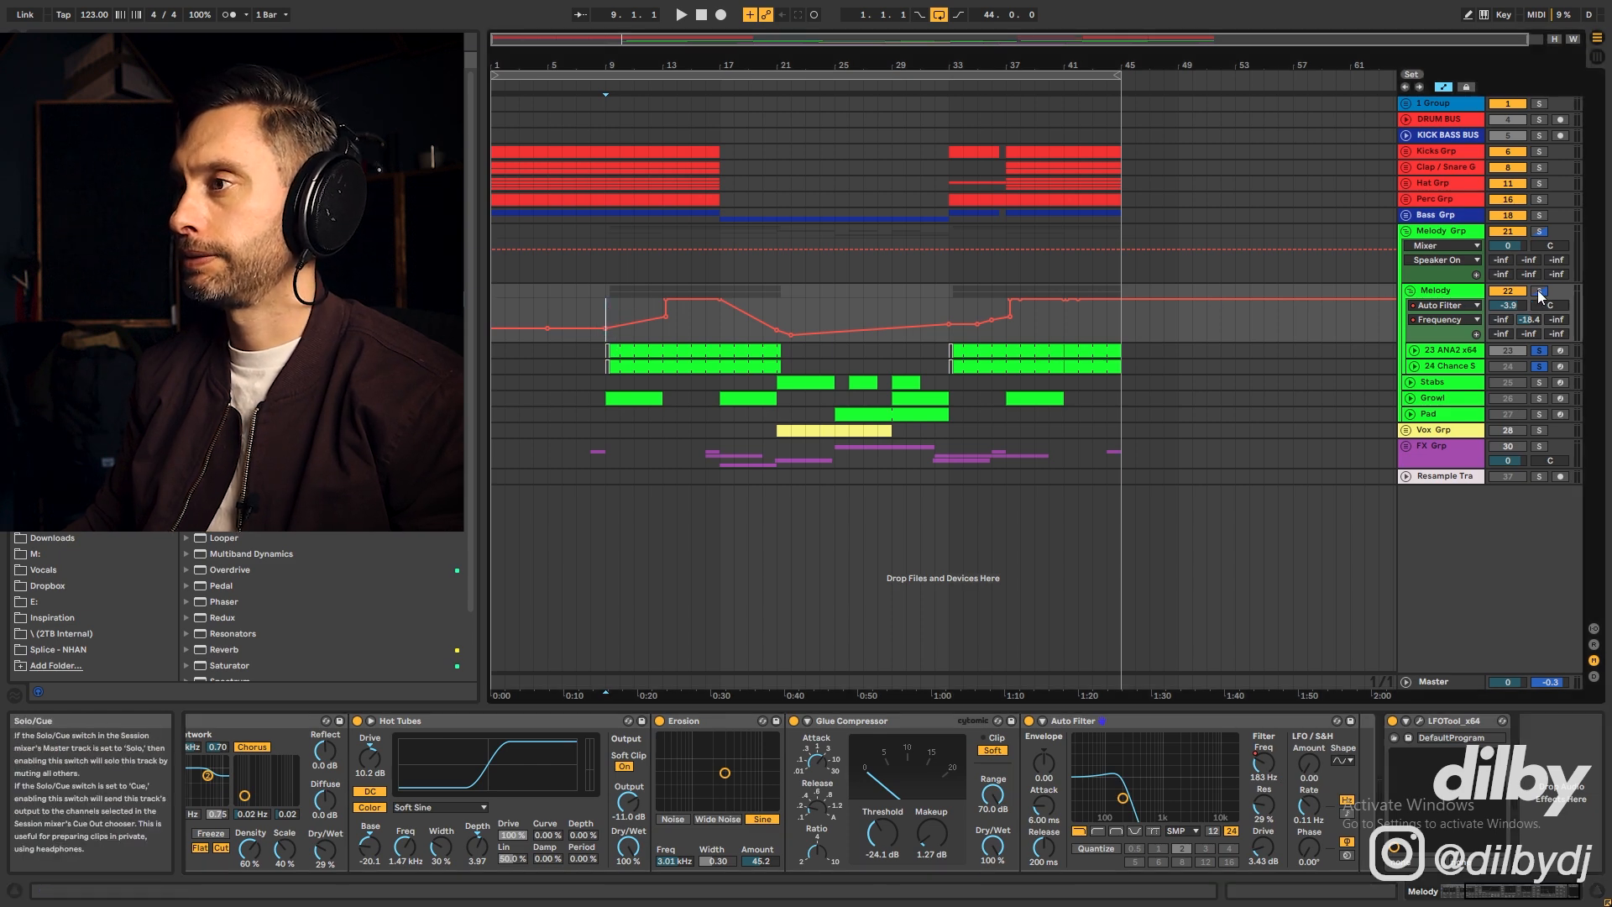
key("space")
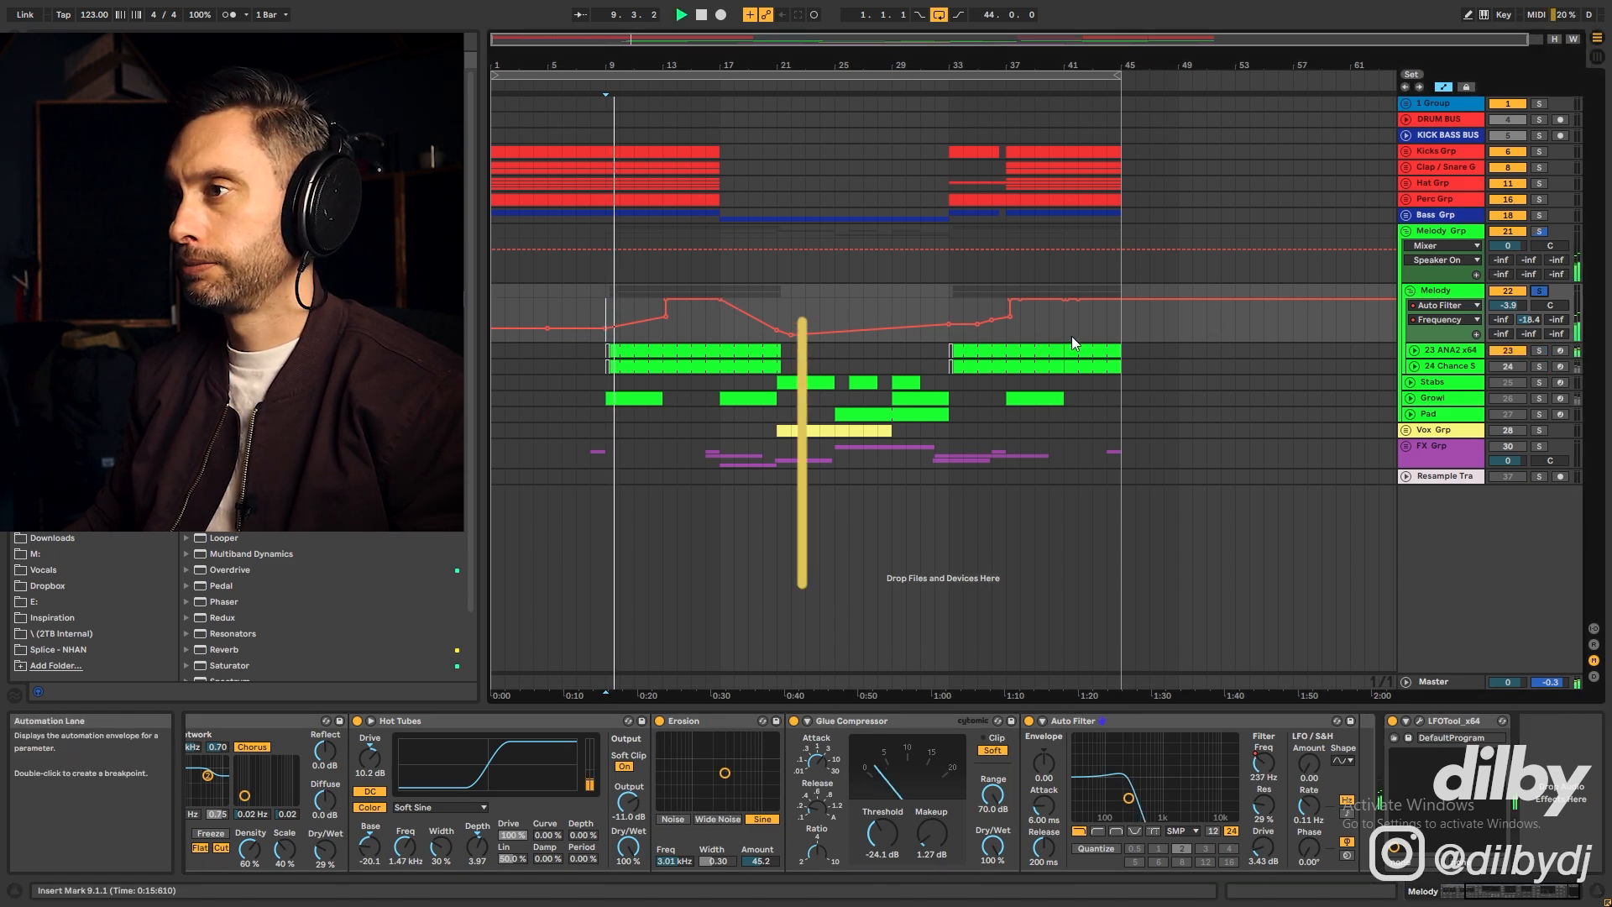
left_click(739, 329)
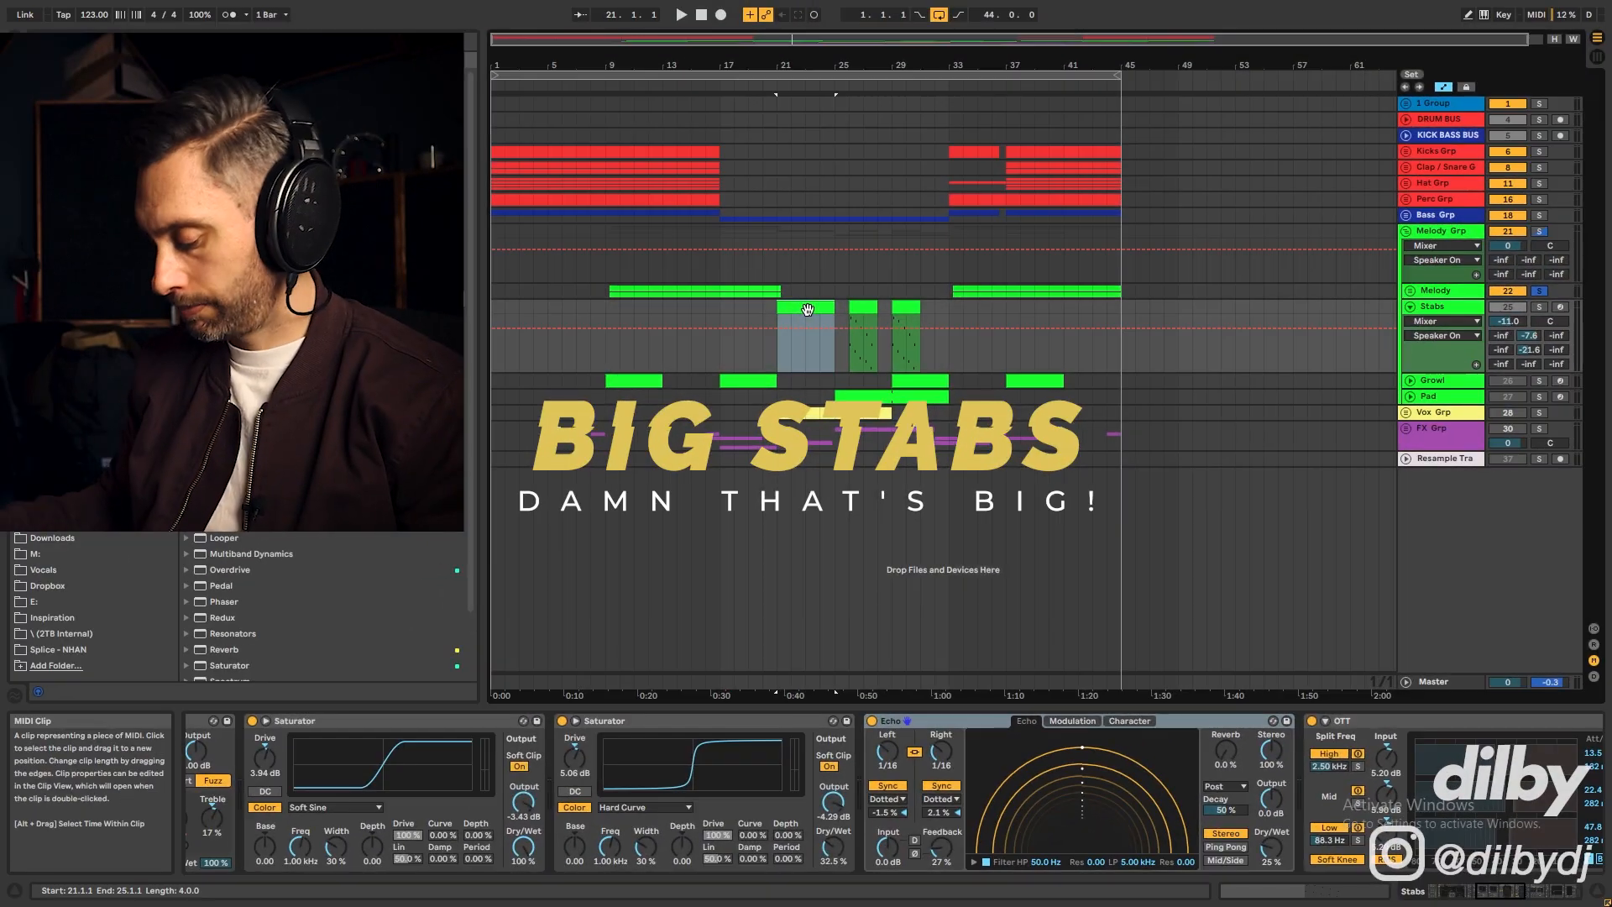
Remove the Stabs clip at bars 21 to 25 and audition the clip at bars 26 to 28 in solo
left_click(866, 308)
key("space")
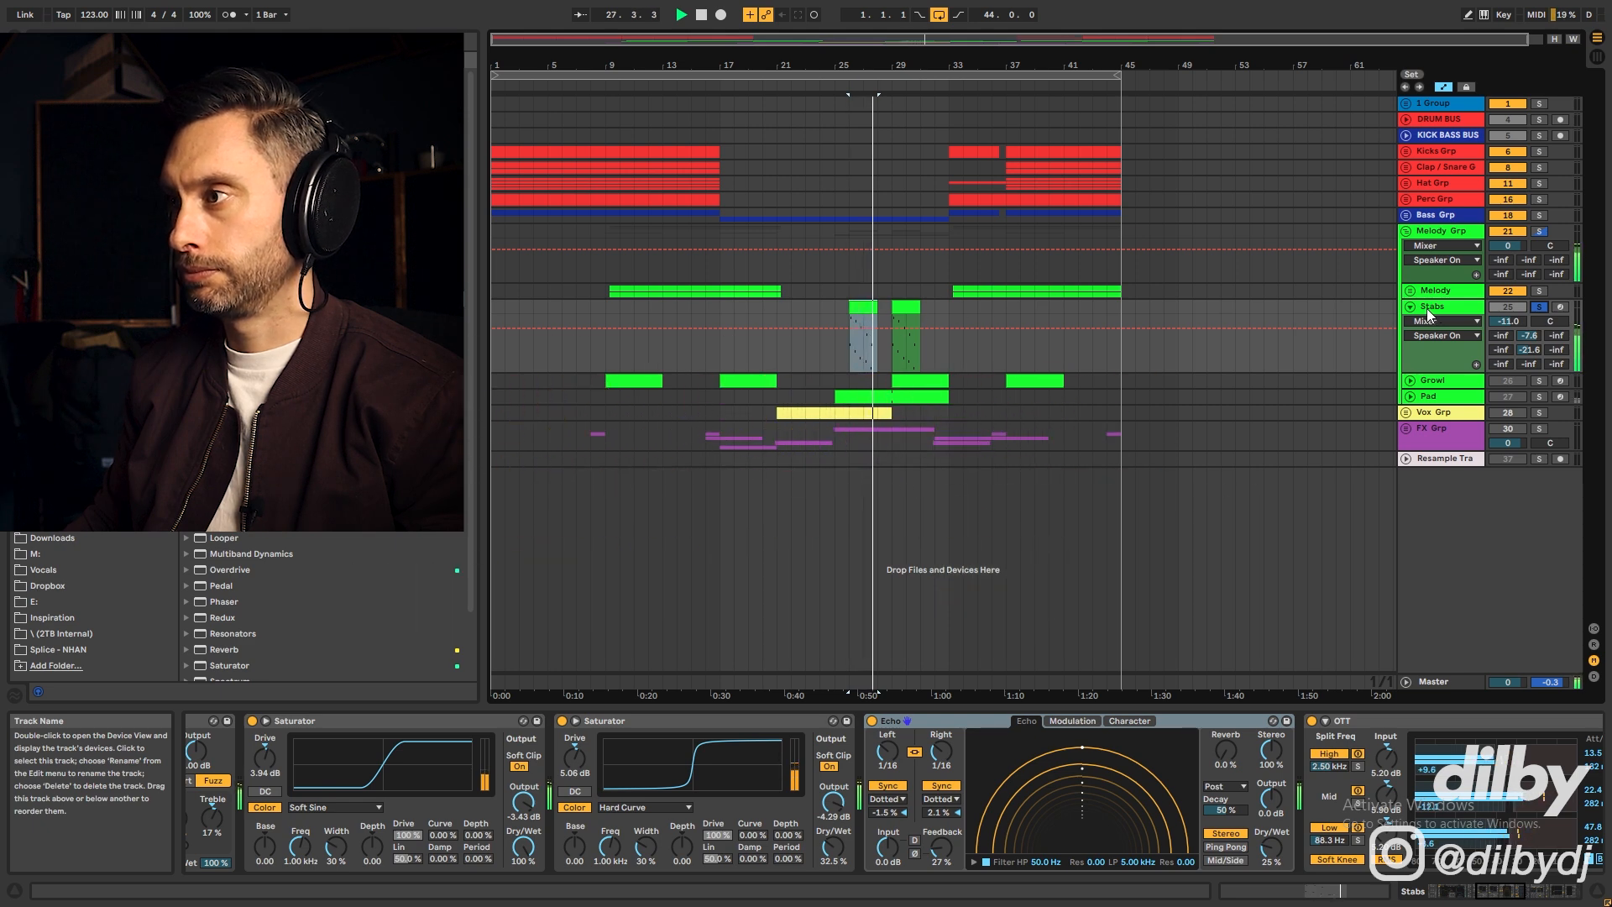
key("space")
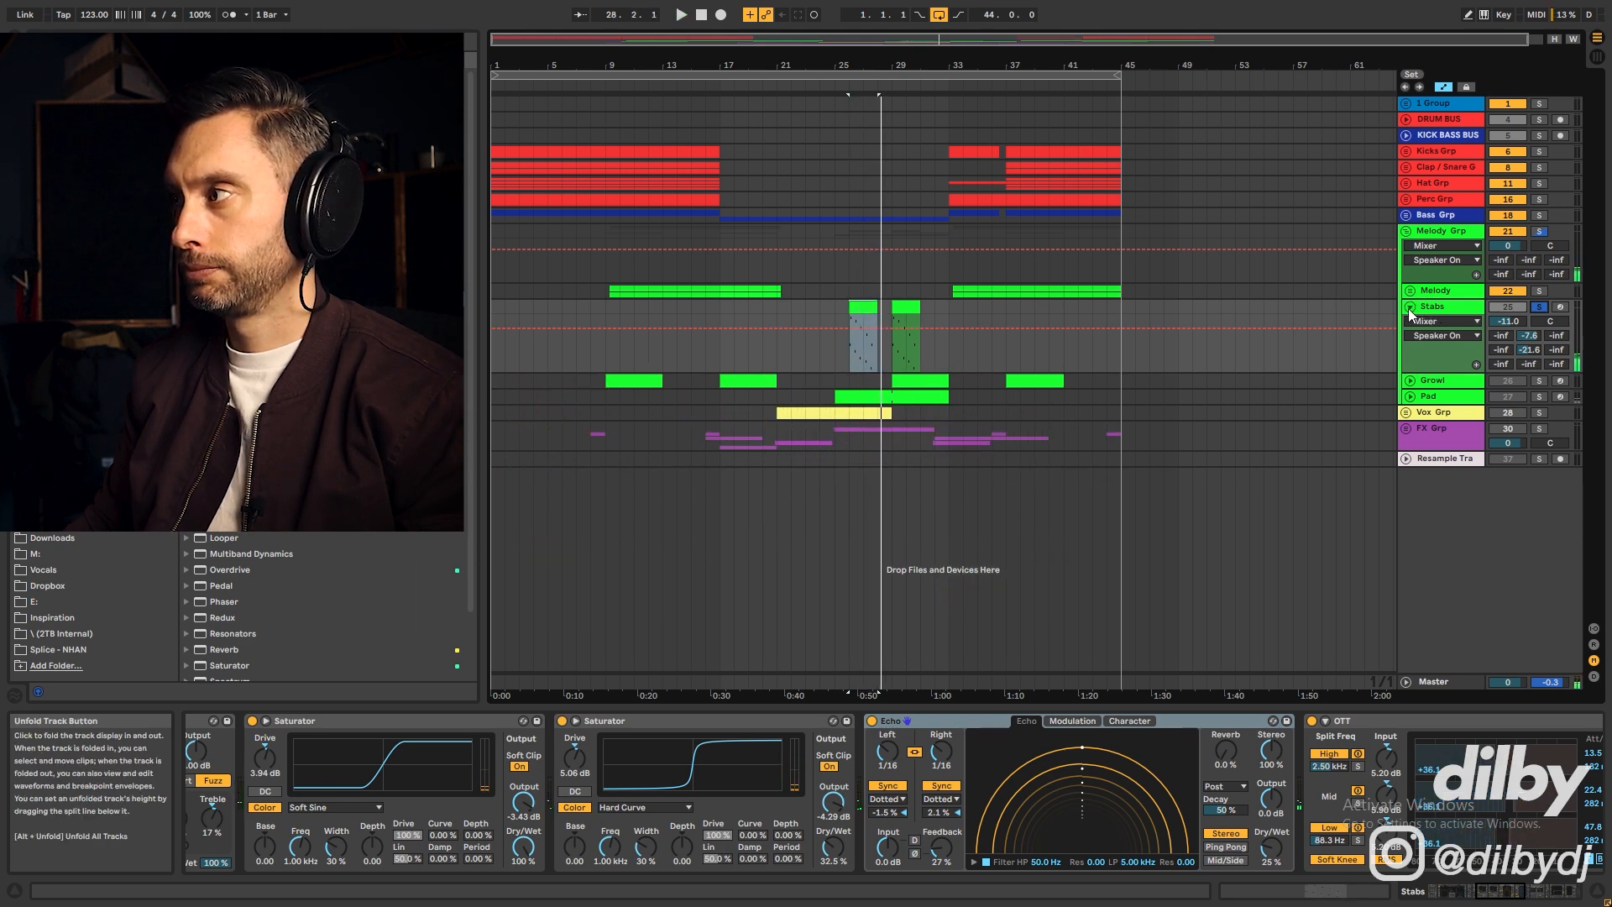
Show the start of the Stabs track's device chain and collapse the Chord device
left_click(1429, 309)
left_click_drag(1509, 899, 1445, 895)
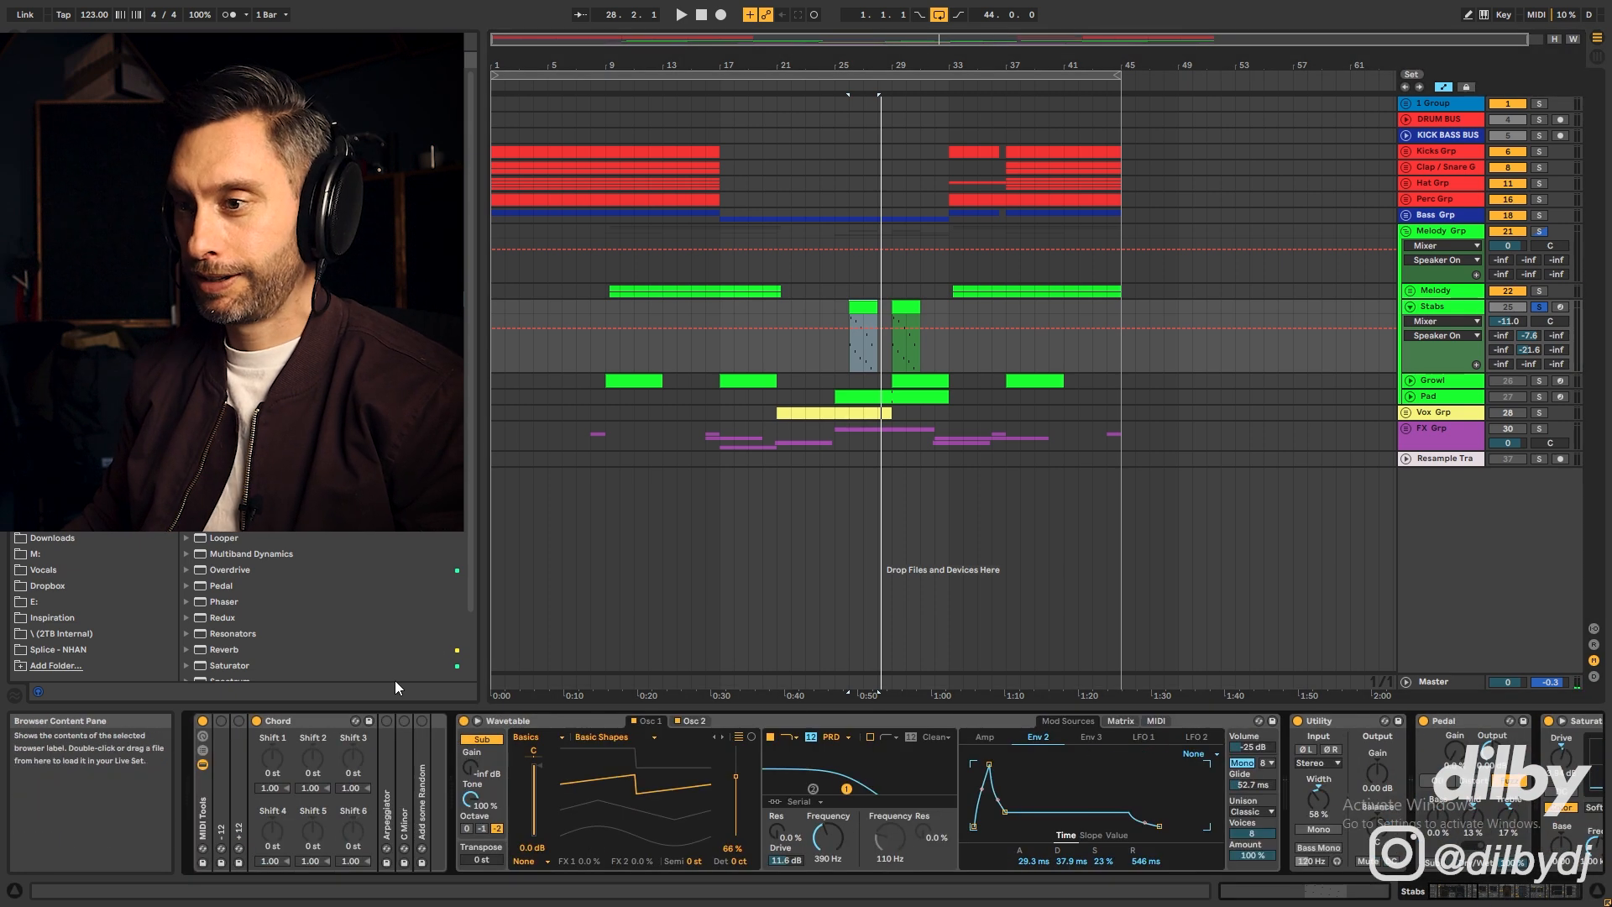
double_click(285, 719)
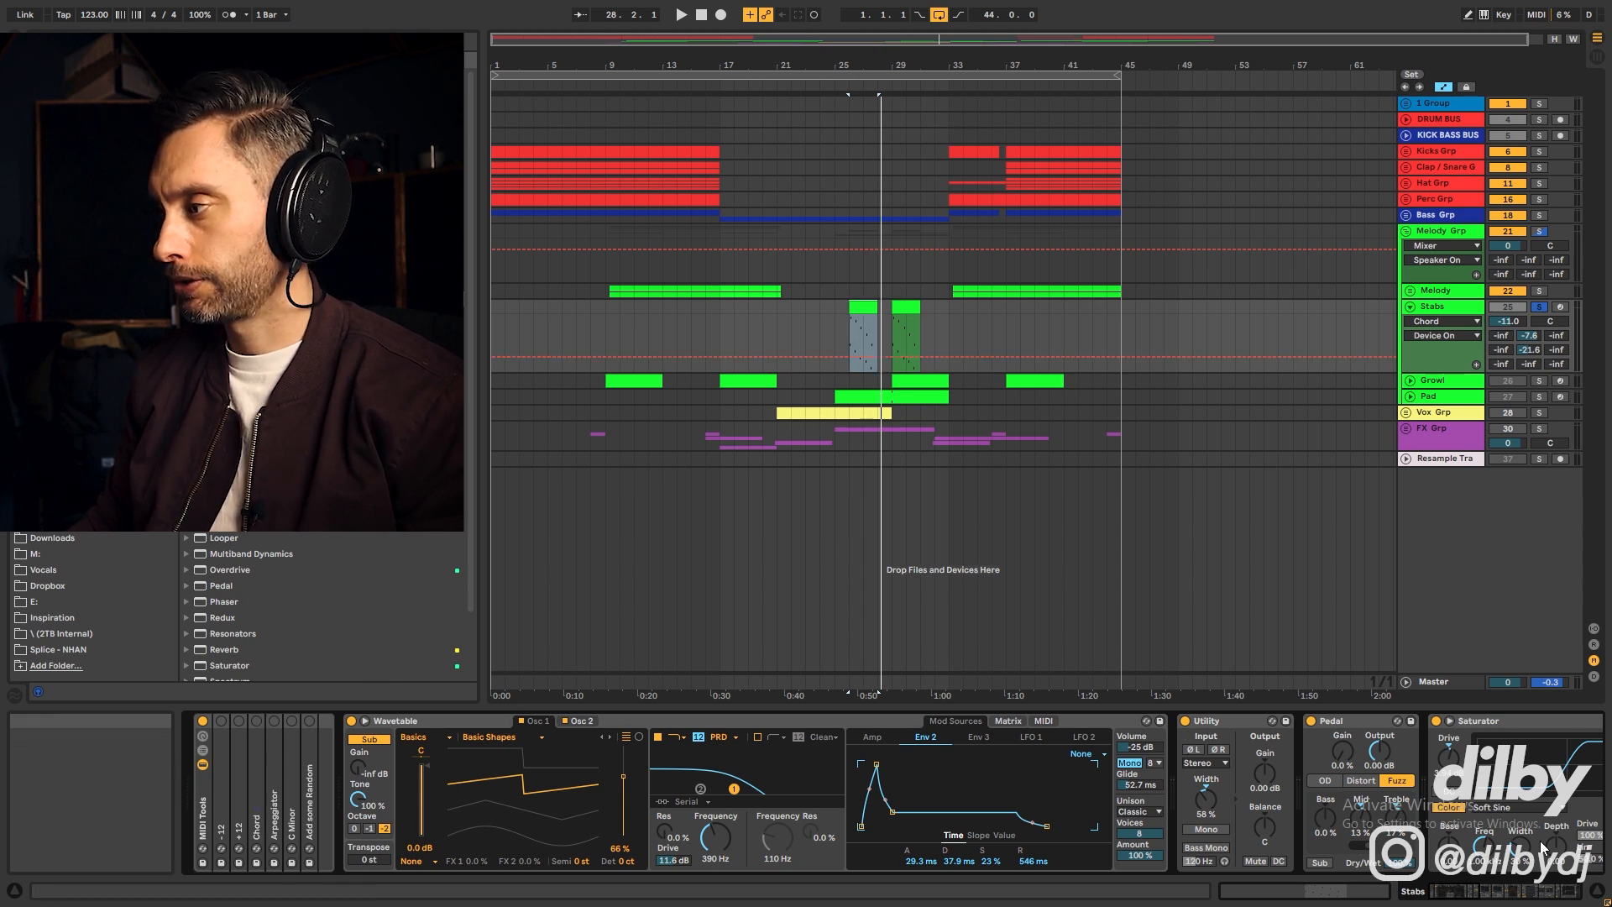
Group the Stabs effects from Utility through Limiter into an audio effect rack, bypass it, and audition the dry stabs
left_click(1499, 892)
mouse_move(1491, 895)
left_mouse_down()
mouse_move(1537, 895)
mouse_move(1519, 893)
left_mouse_up()
left_click(1429, 722)
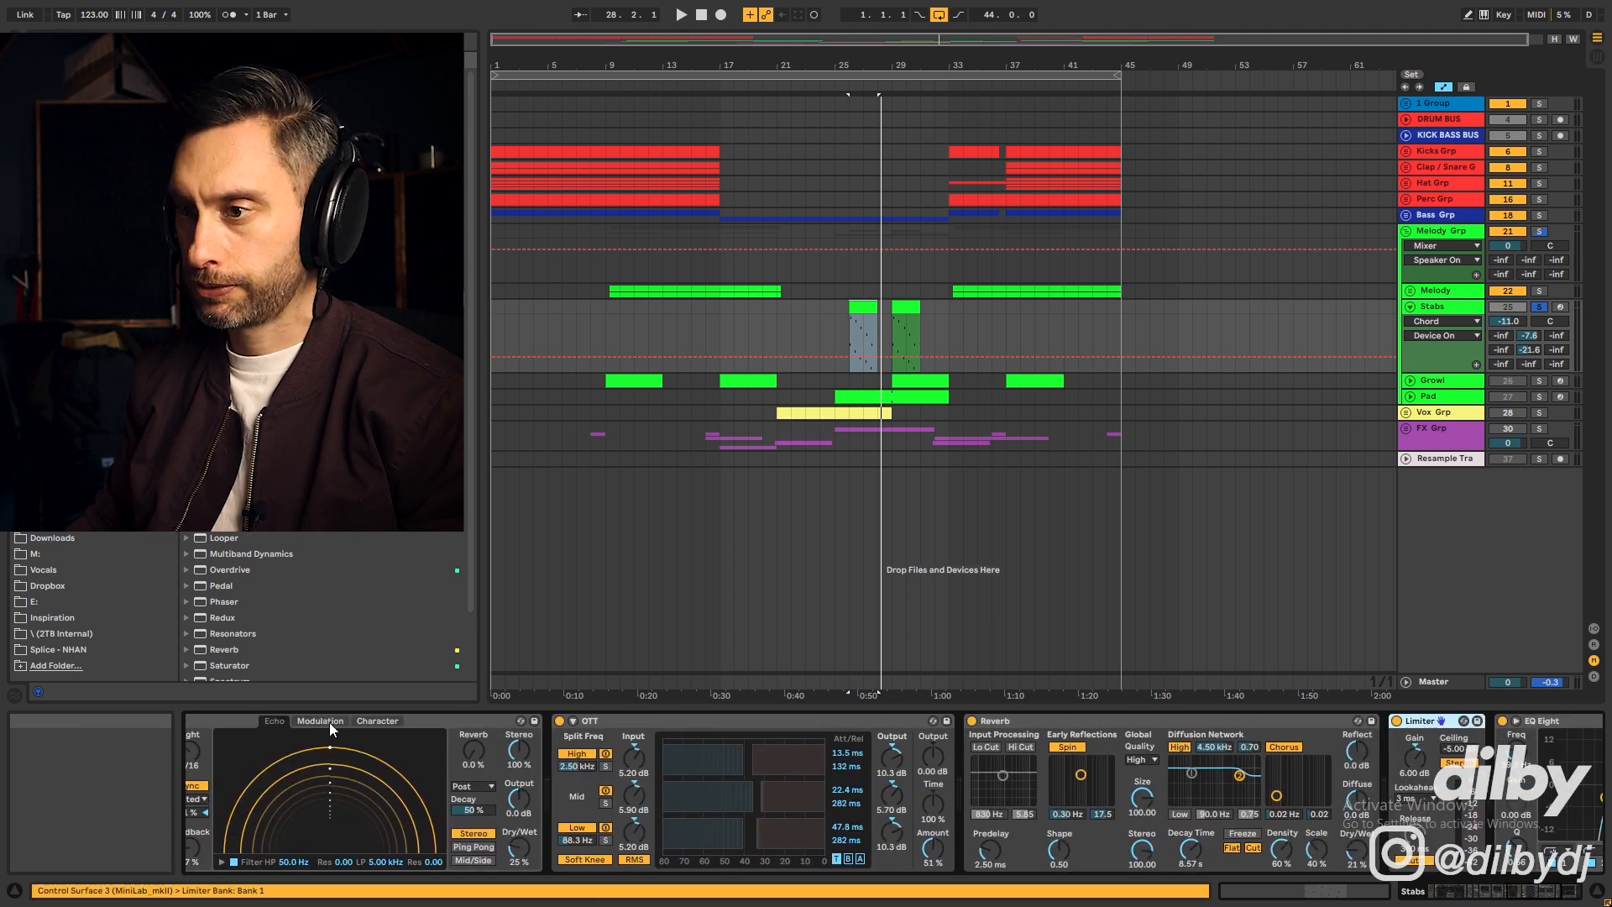
scroll(501, 762, "left", 10)
left_click(1243, 722)
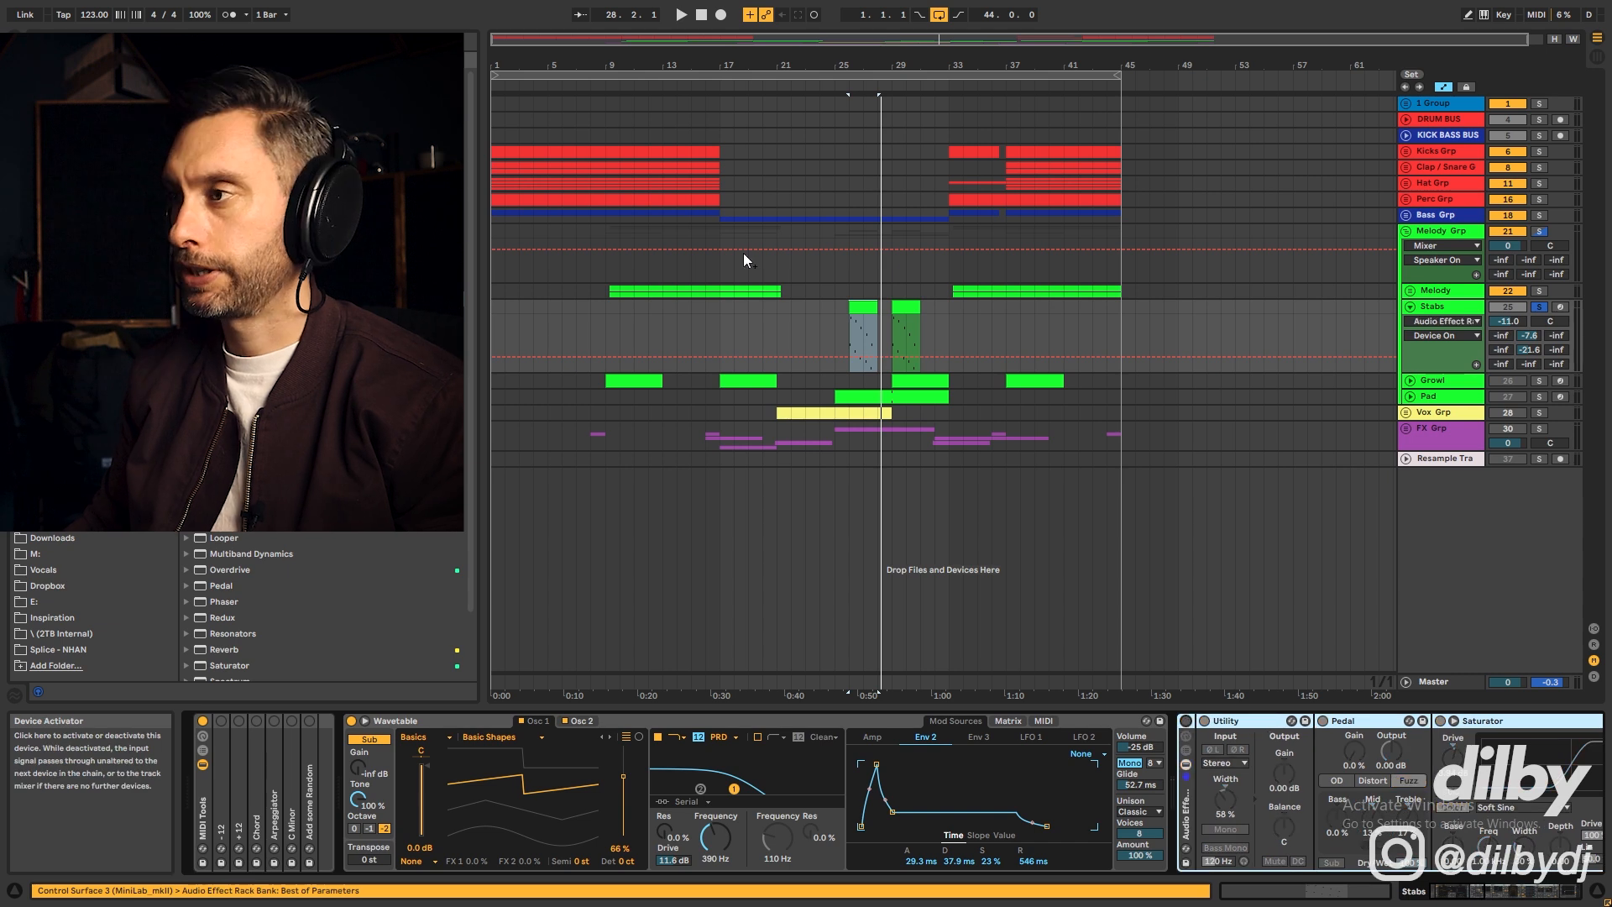
key("space")
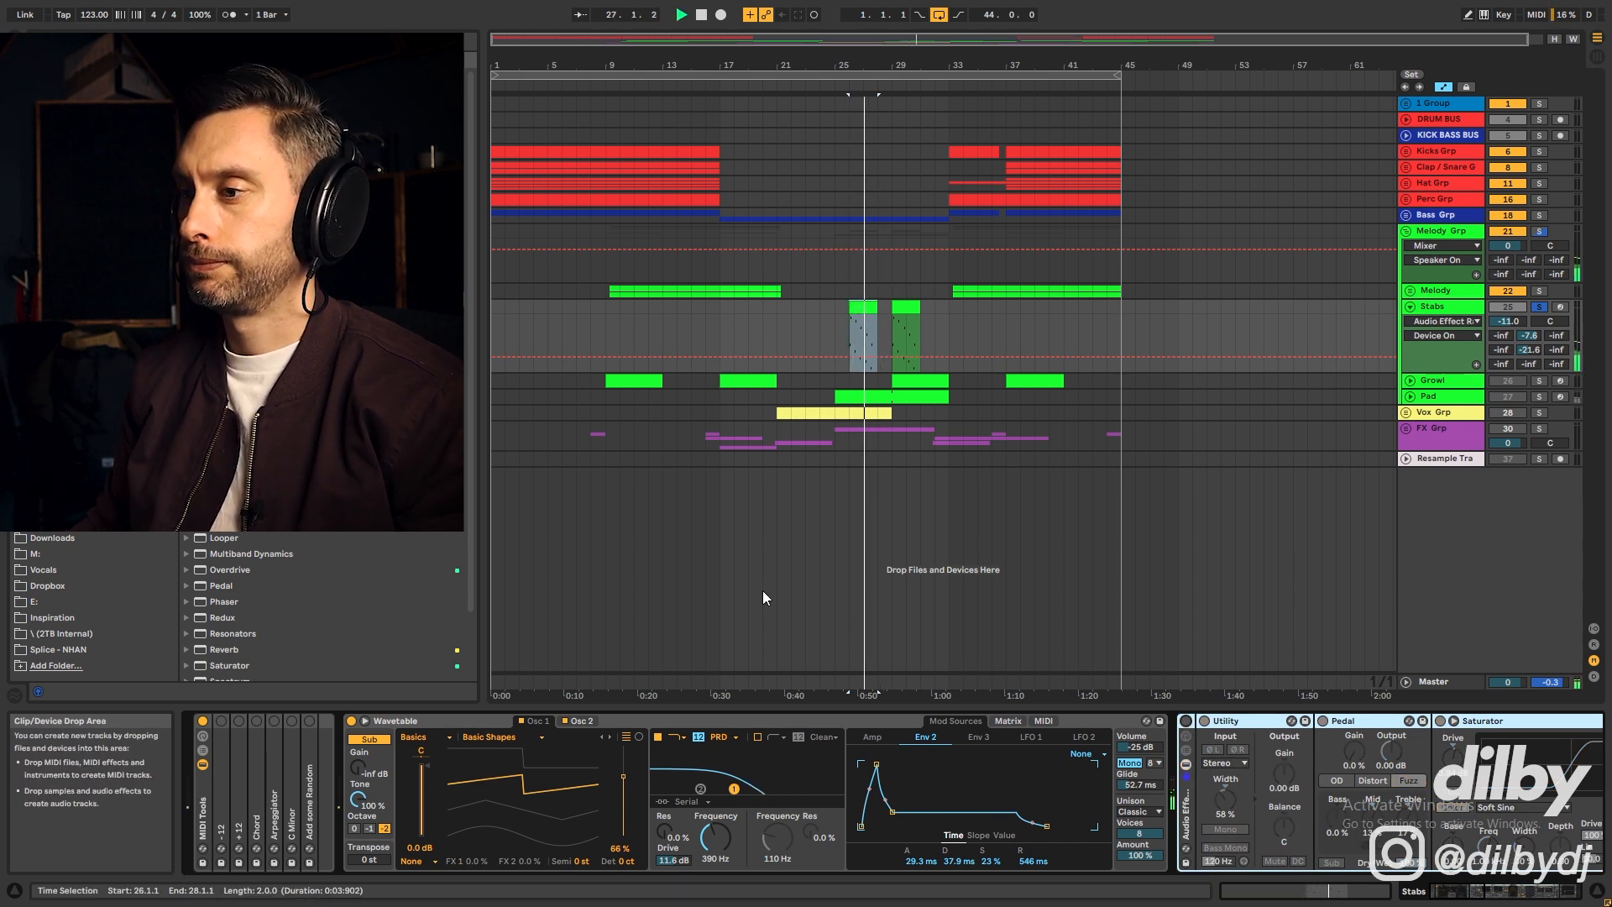
key("space")
Turn off the Sub oscillator in the Stabs Wavetable, and show its second oscillator and modulation matrix
left_click(1529, 349)
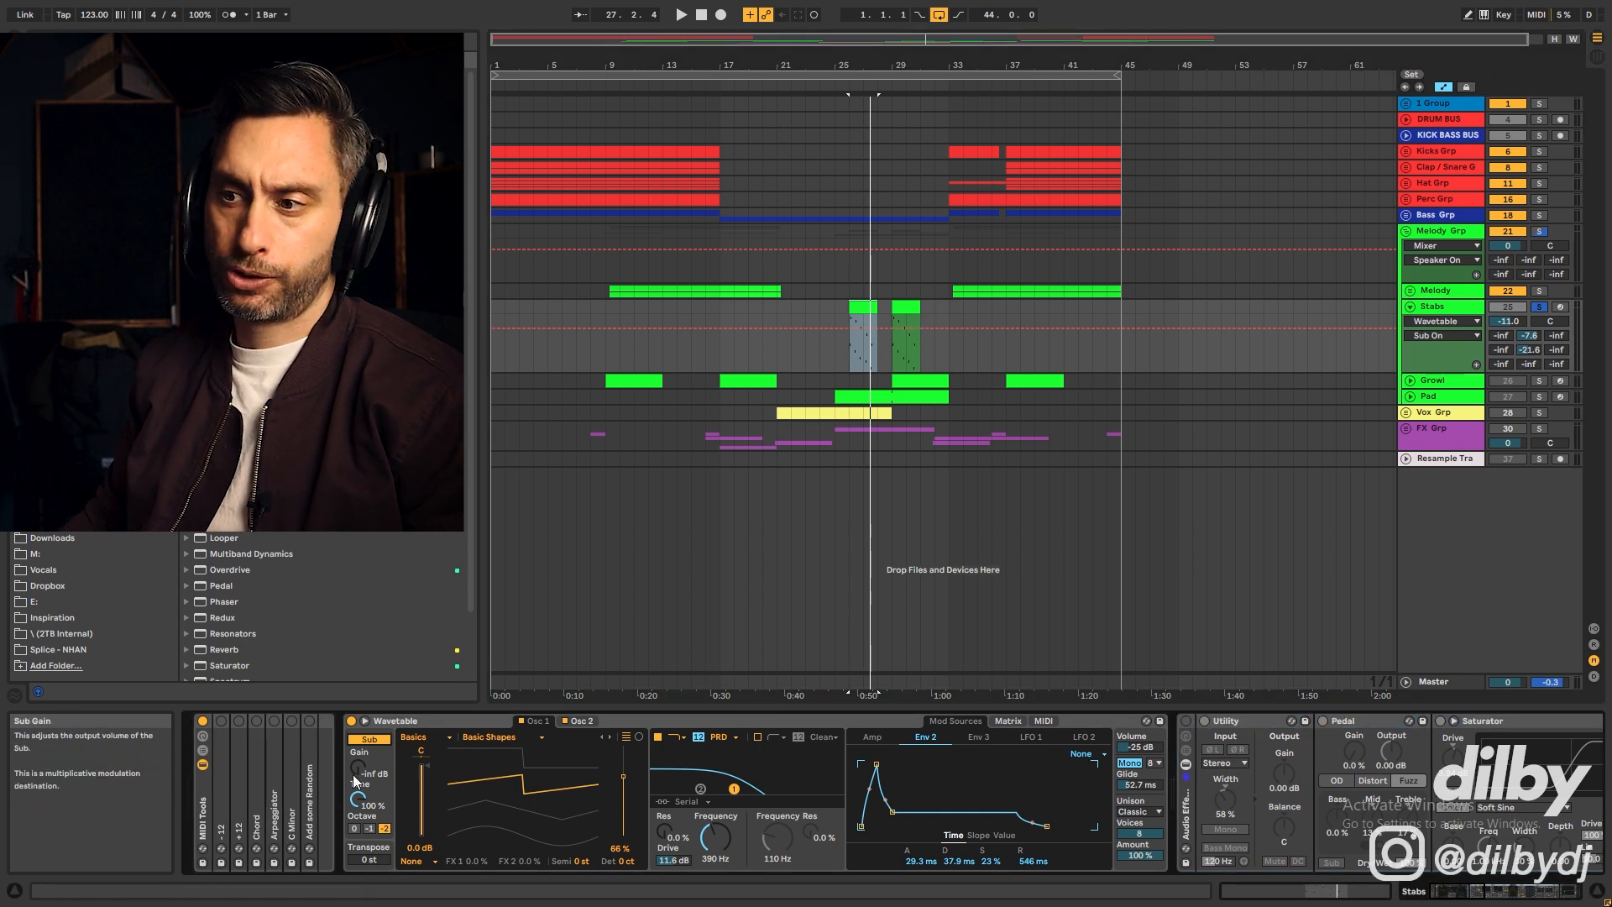
left_click(370, 739)
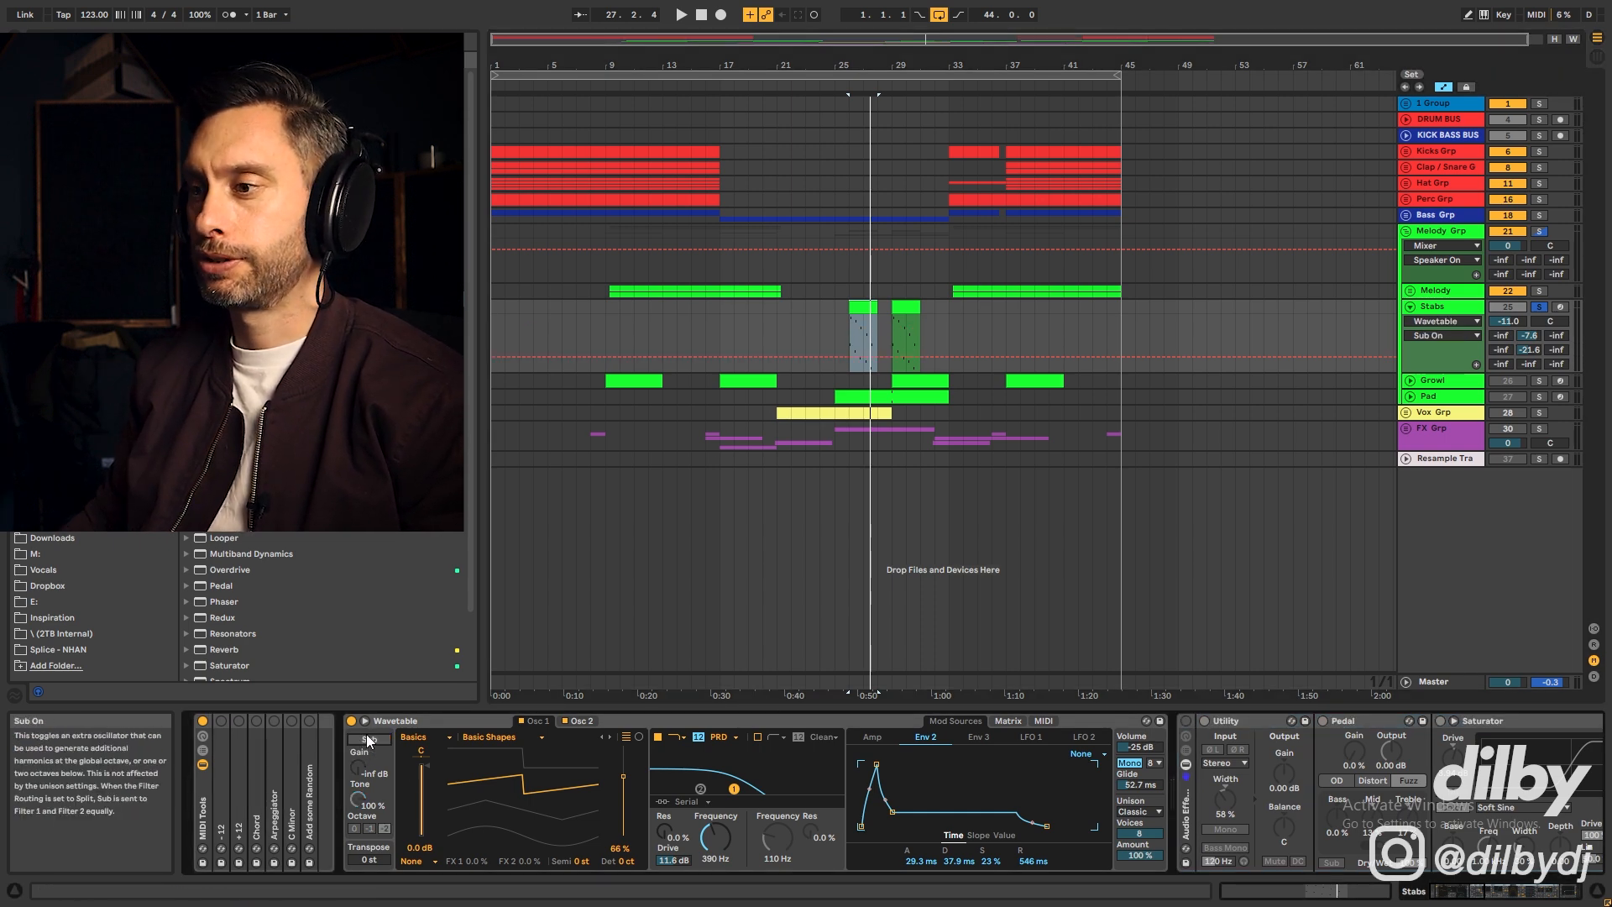
left_click(535, 722)
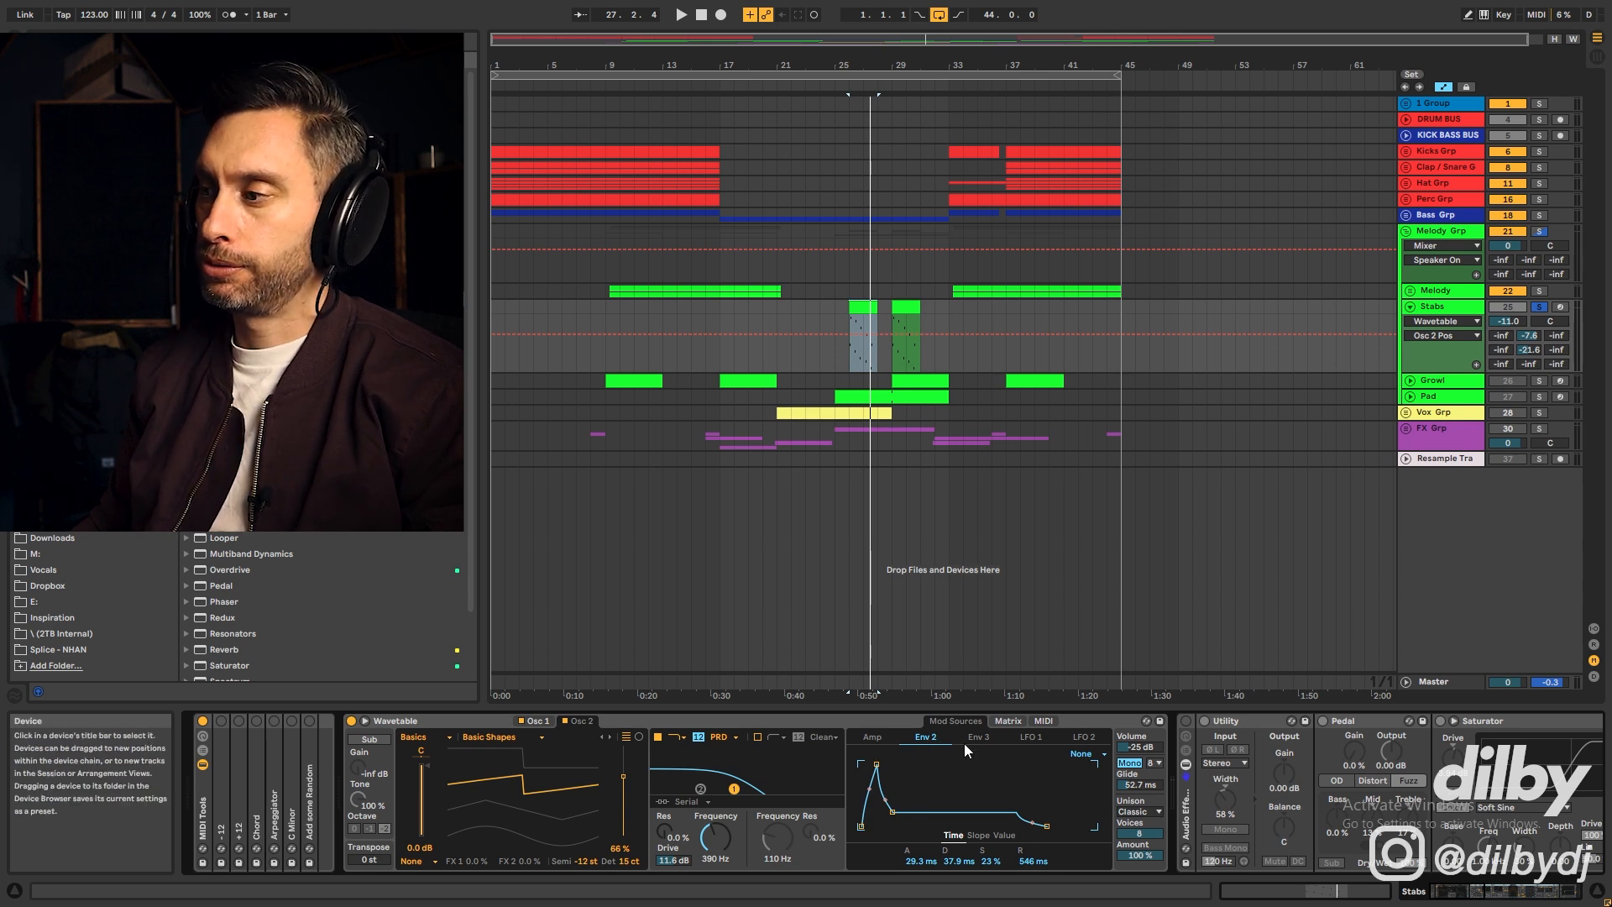
left_click(1007, 724)
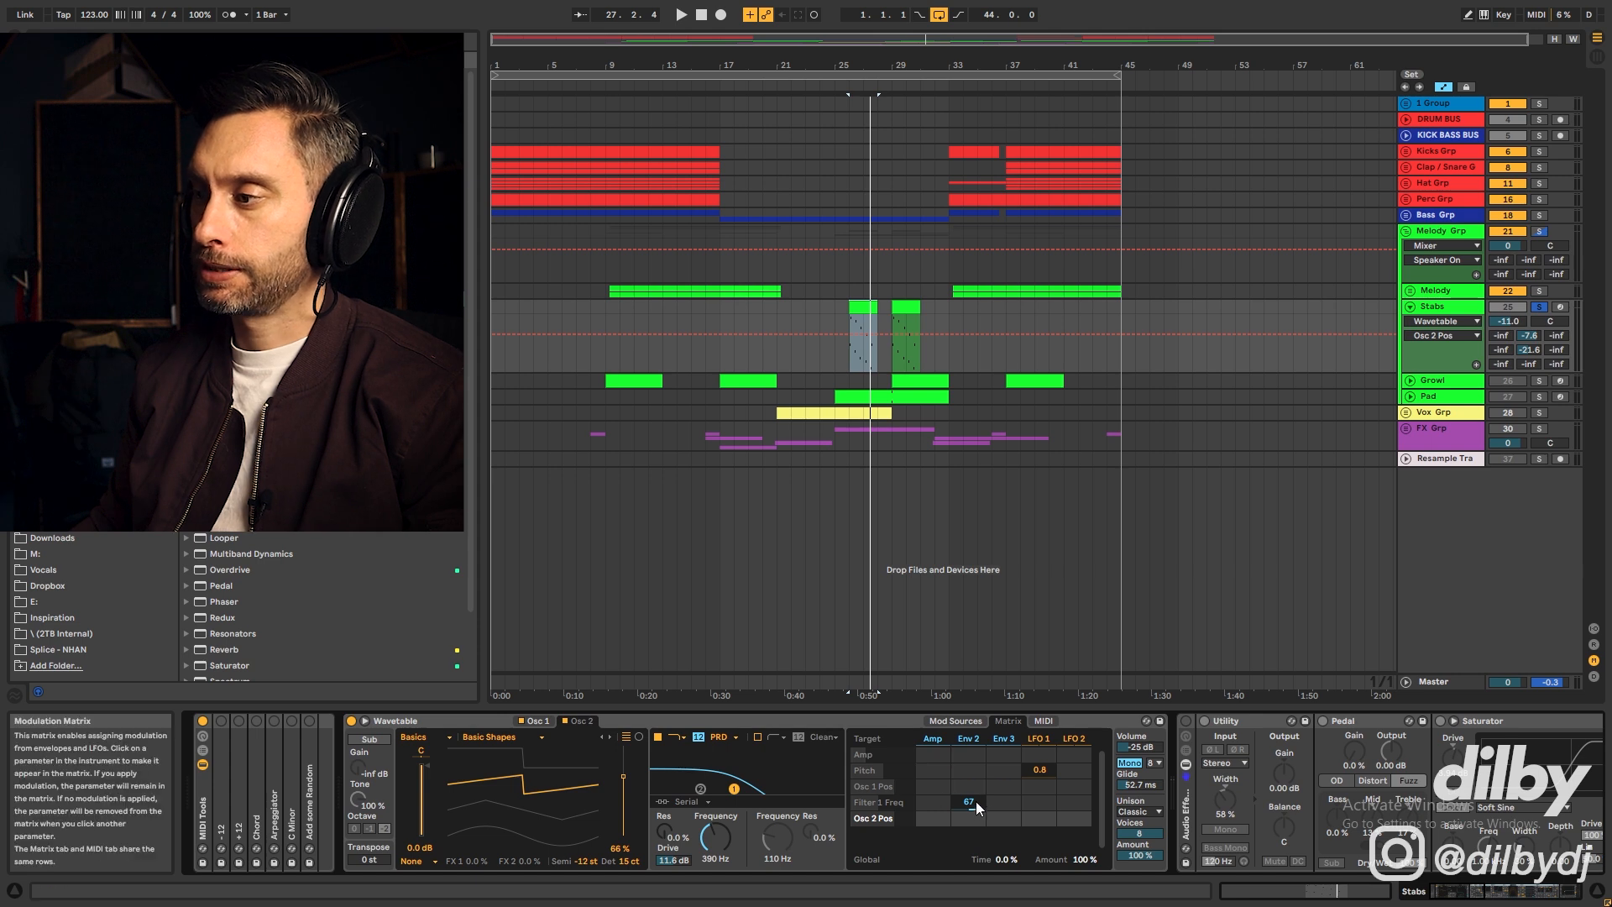
Show the Stabs Wavetable's amp envelope and Envelope 2 settings
left_click(933, 739)
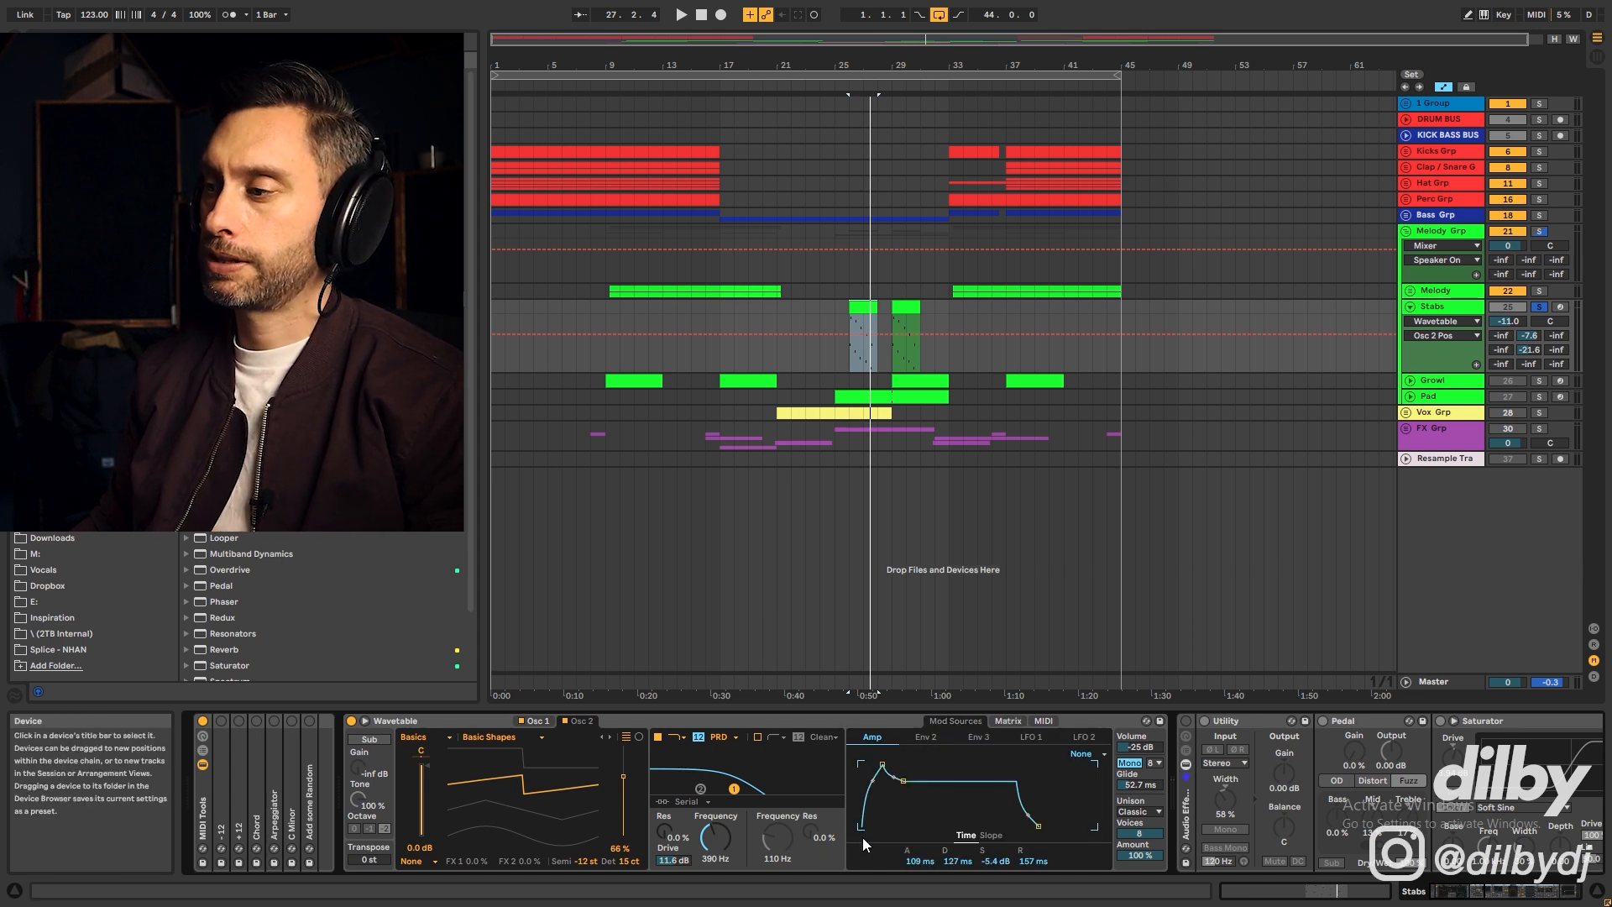
left_click(926, 736)
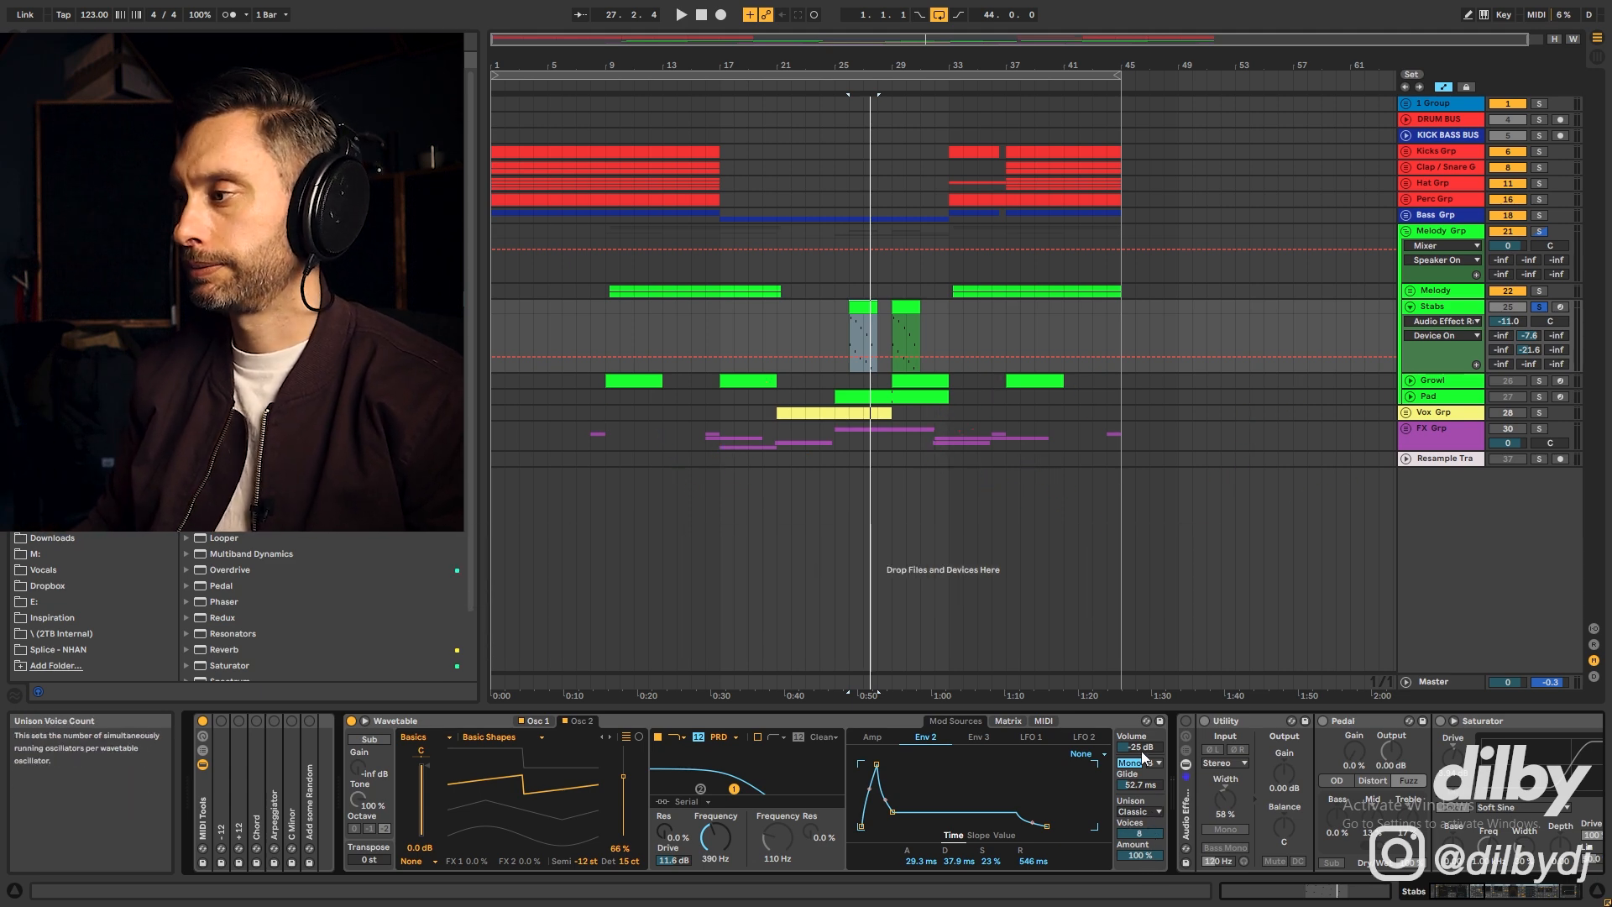
Switch off the individual effects inside the Stabs rack, and turn the Utility back on while auditioning the stabs
scroll(1143, 759, "right", 10)
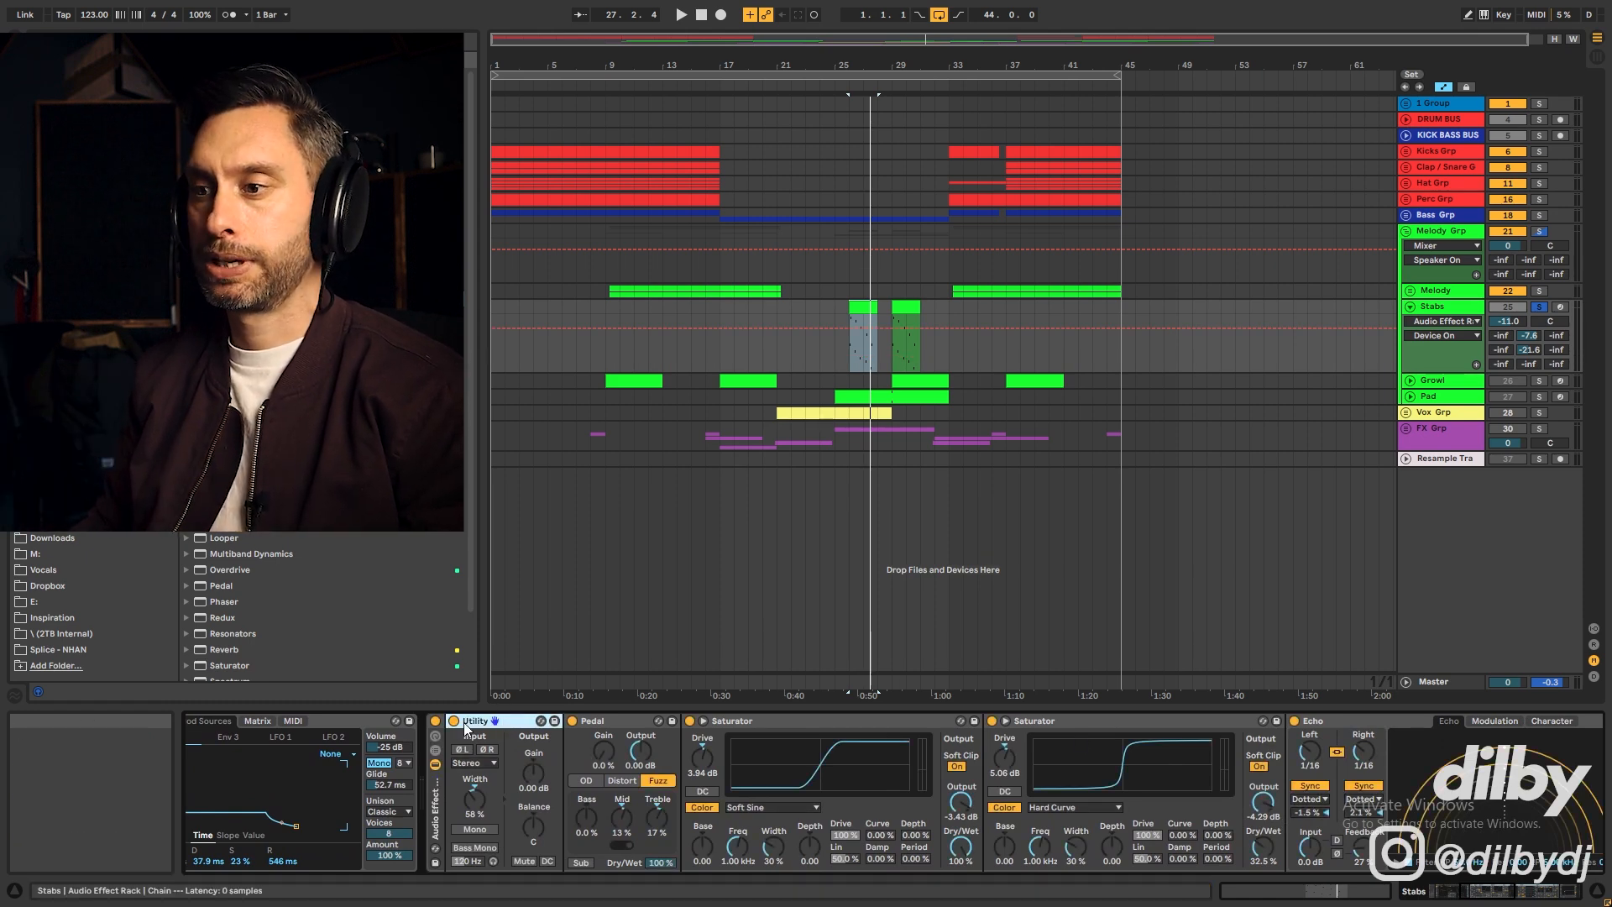
left_click(319, 724)
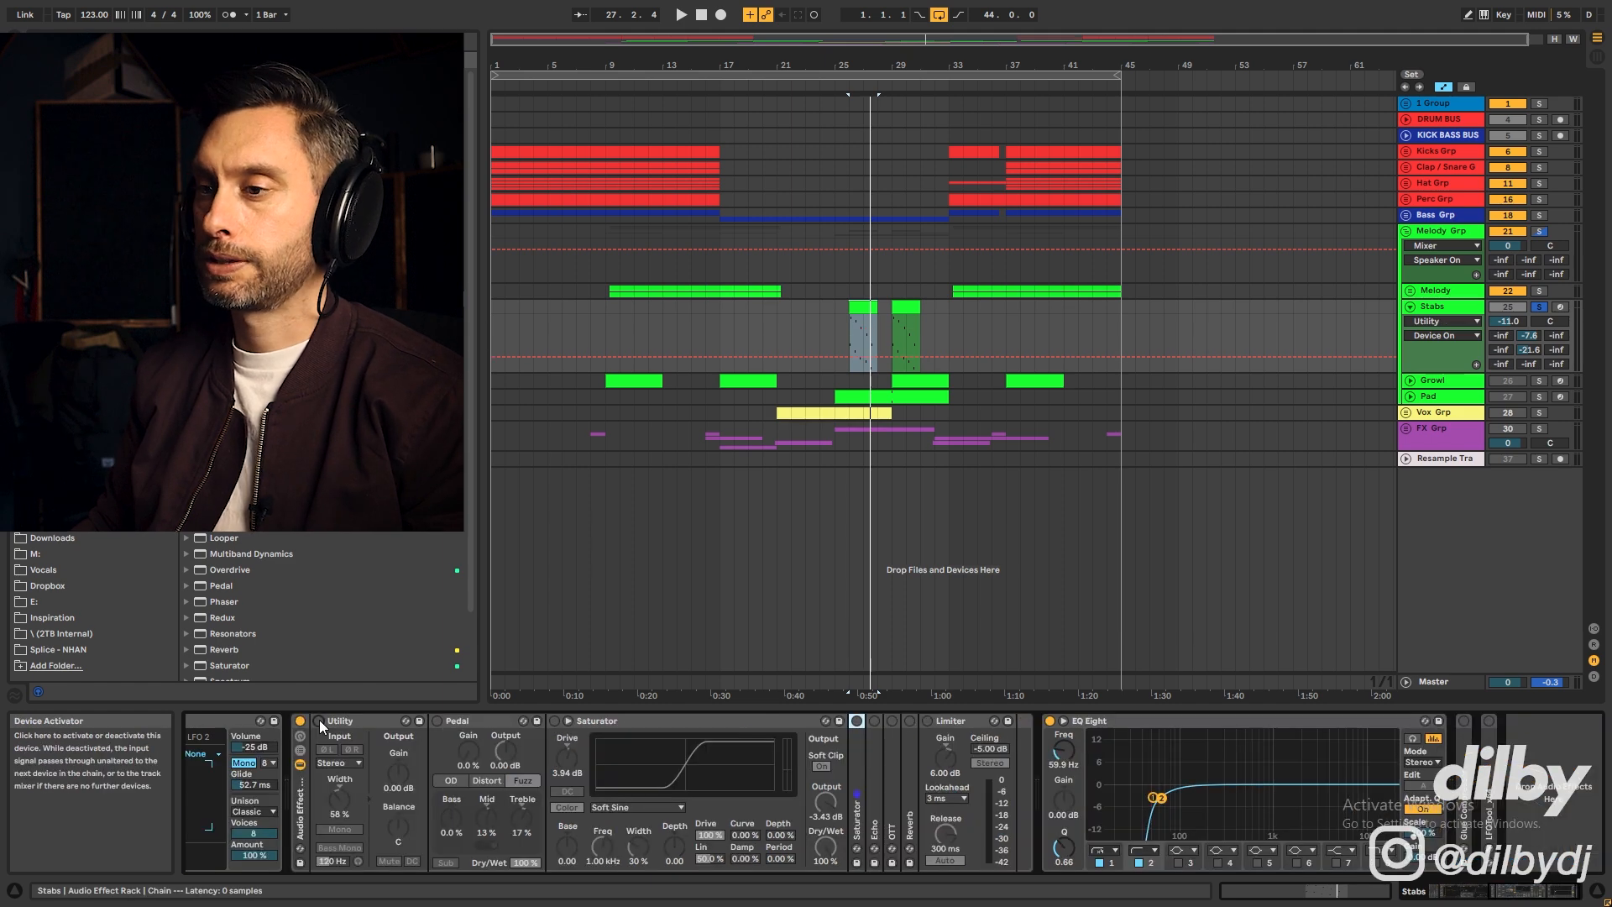
key("space")
left_click(320, 721)
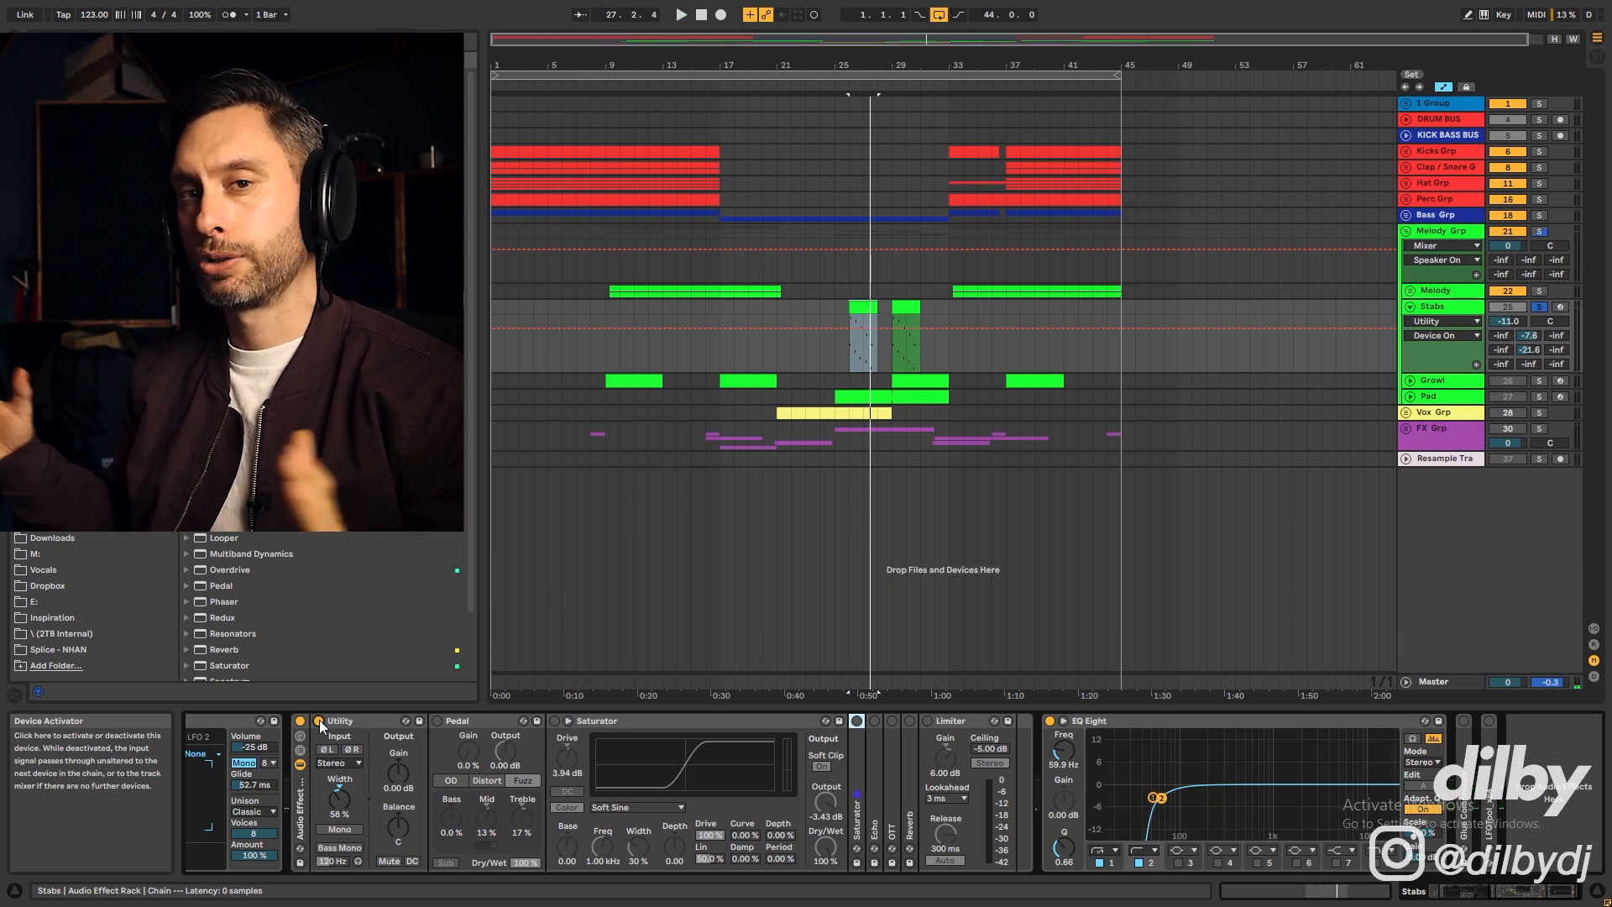
Turn the Pedal distortion in the Stabs rack back on while auditioning the stabs
left_click(445, 721)
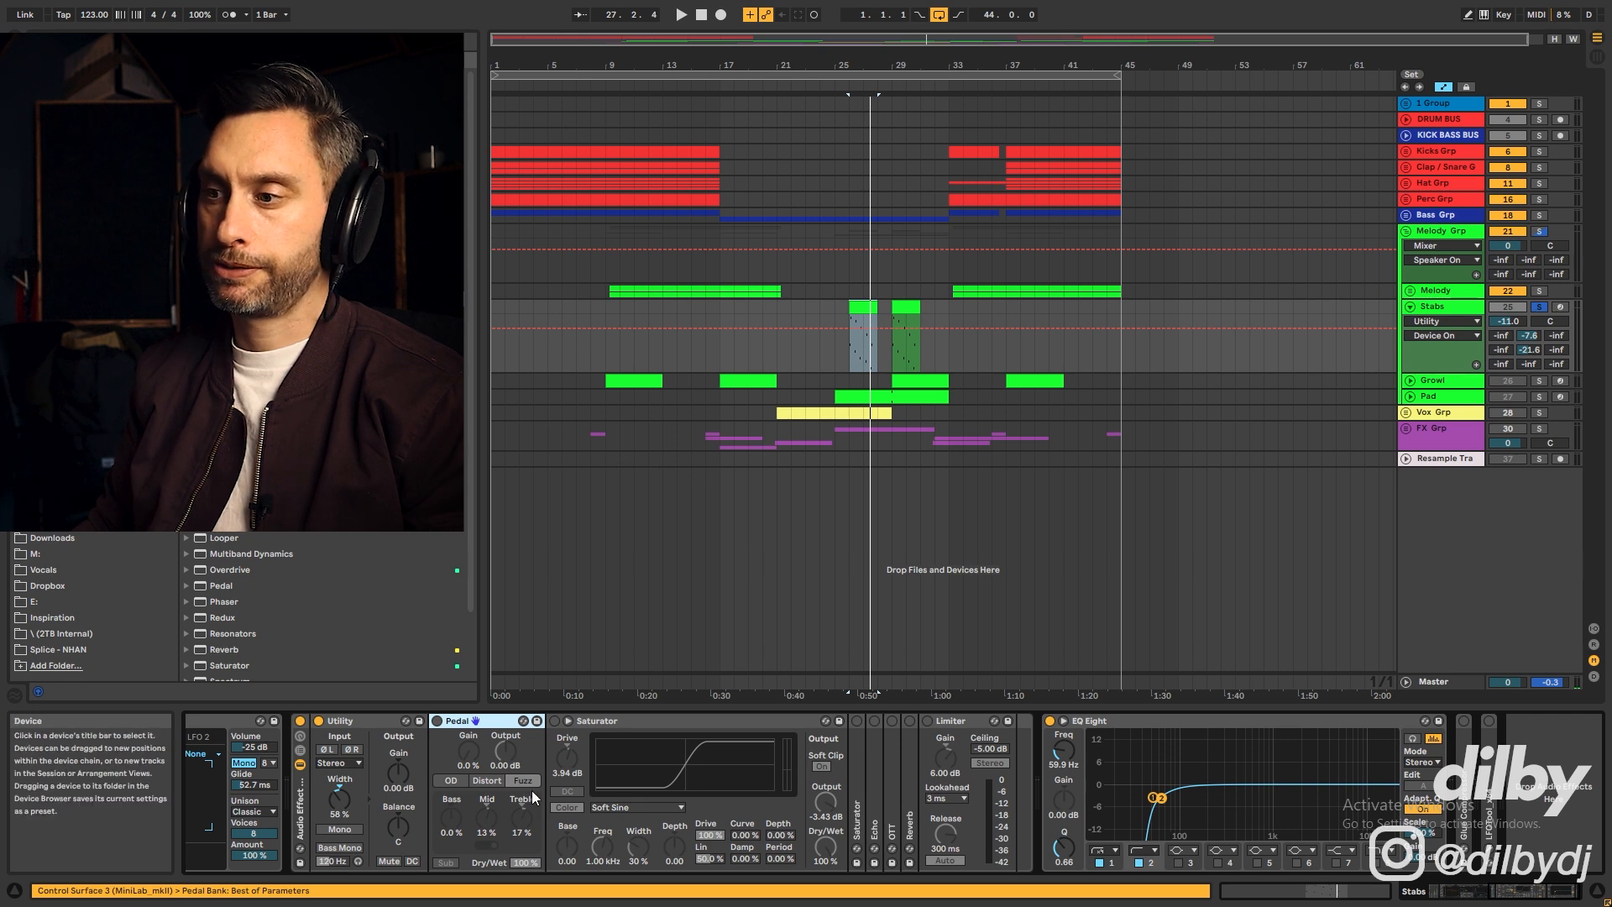
left_click(437, 722)
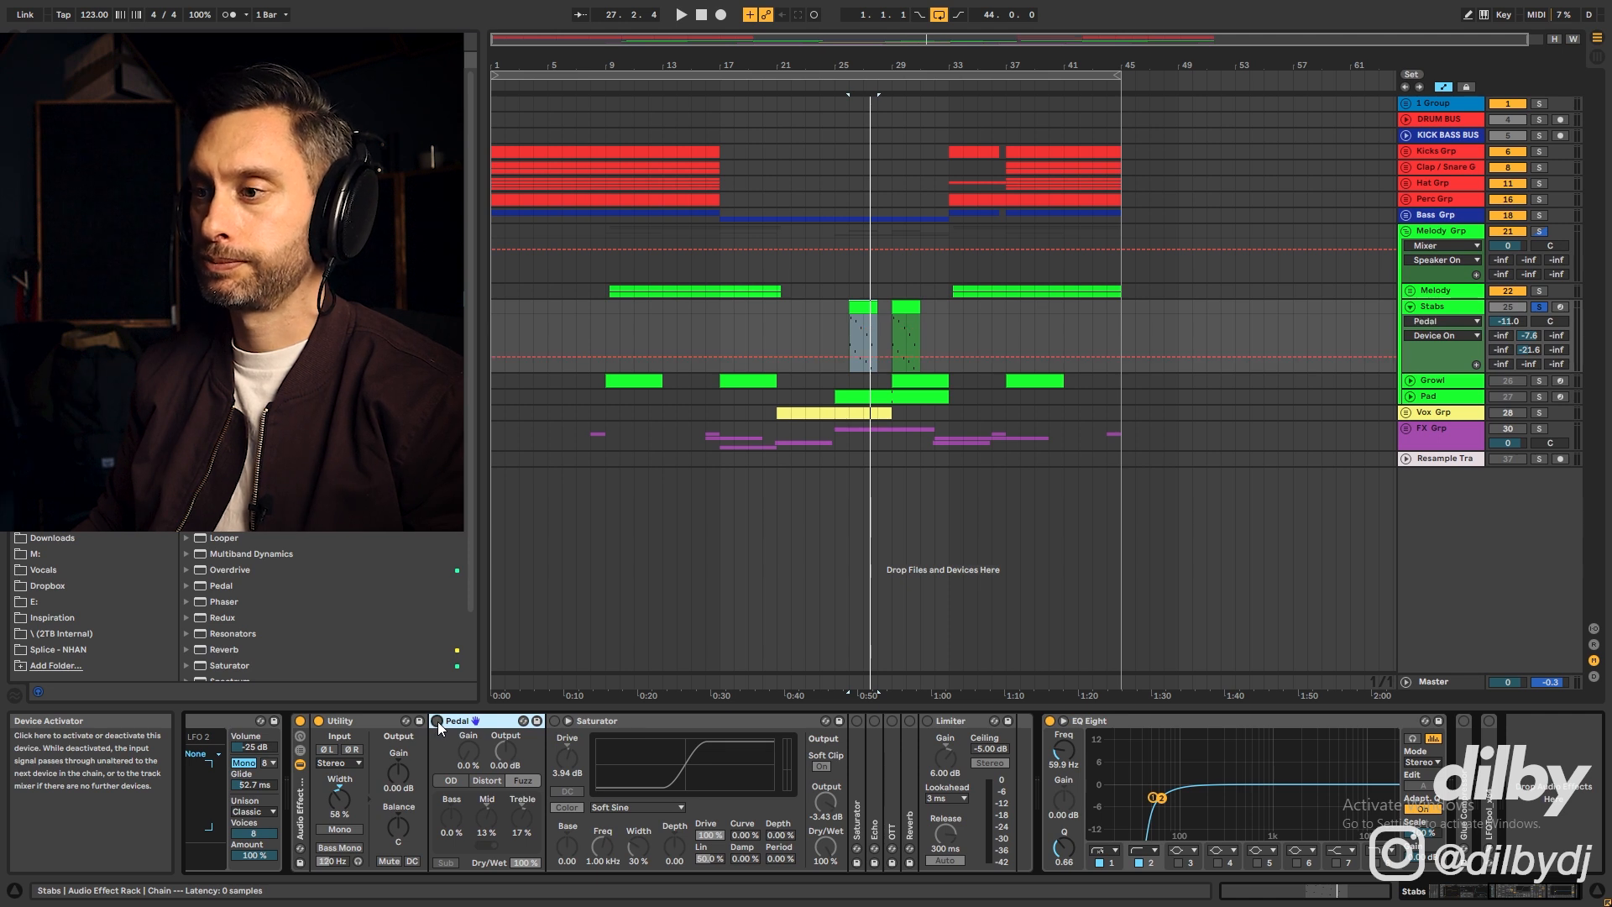
key("space")
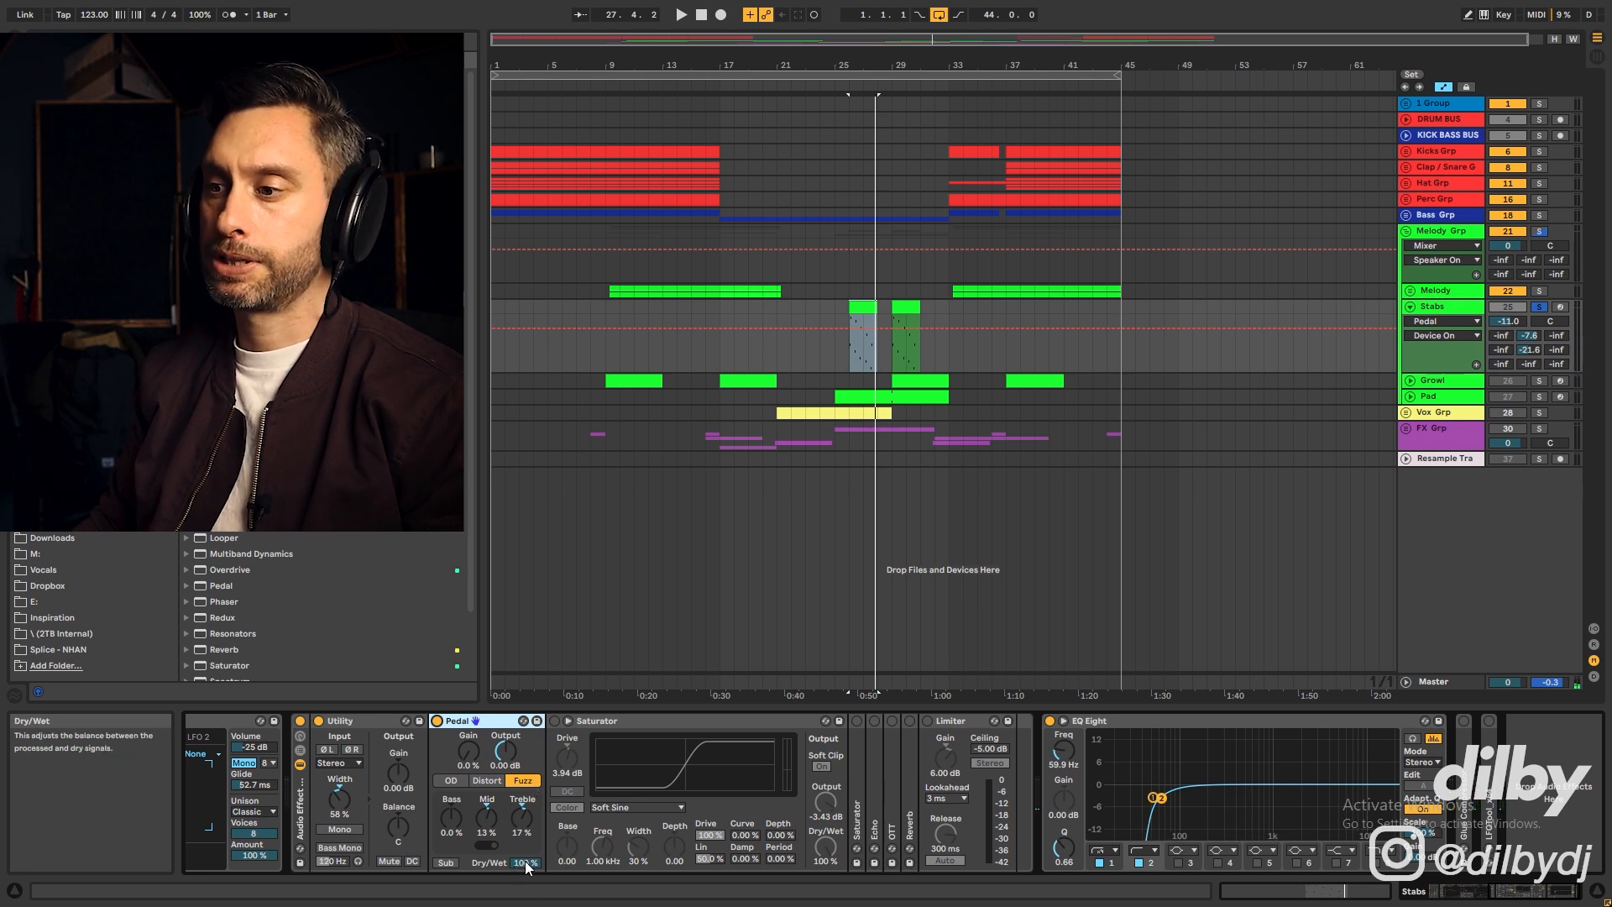
Turn on the first Saturator, set to Soft Sine, while auditioning the stabs
left_click(556, 723)
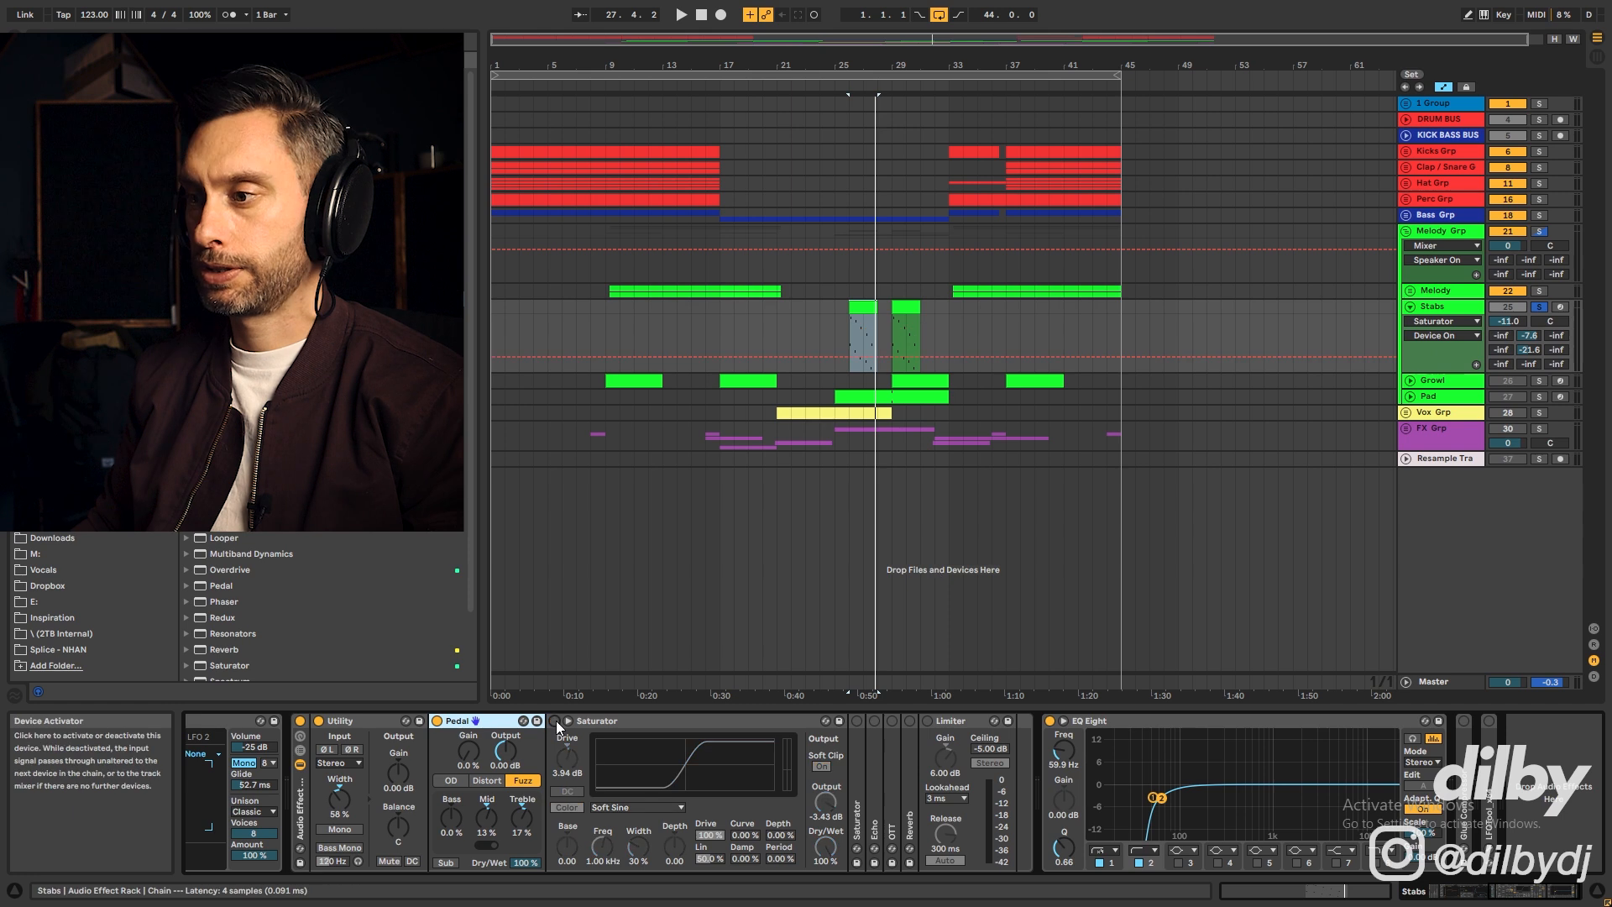
key("space")
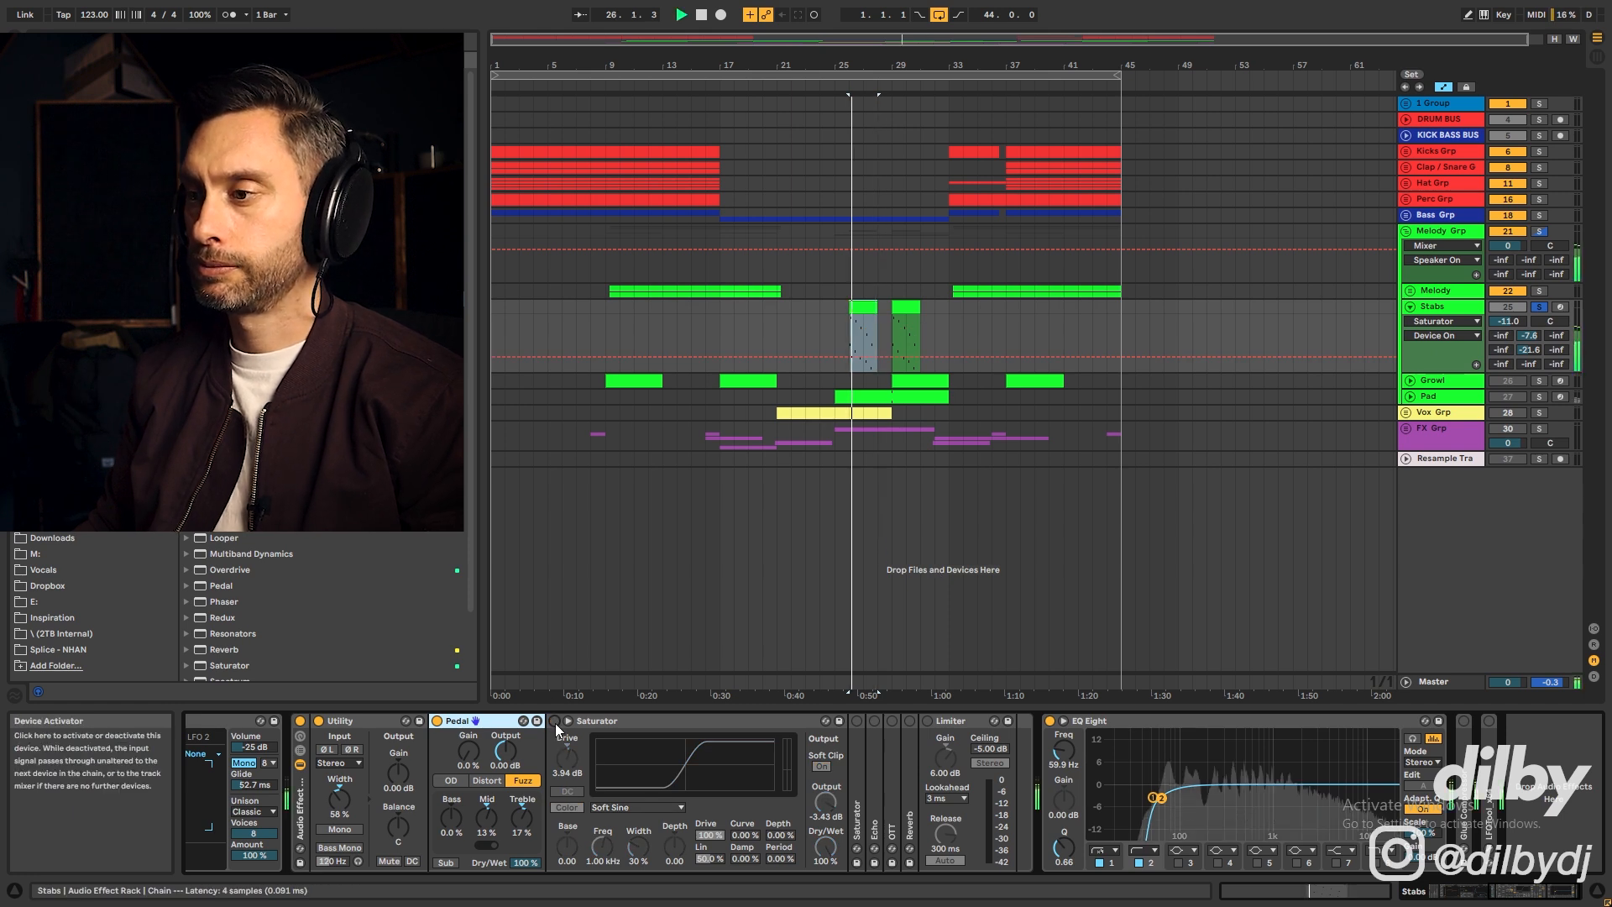
left_click(556, 723)
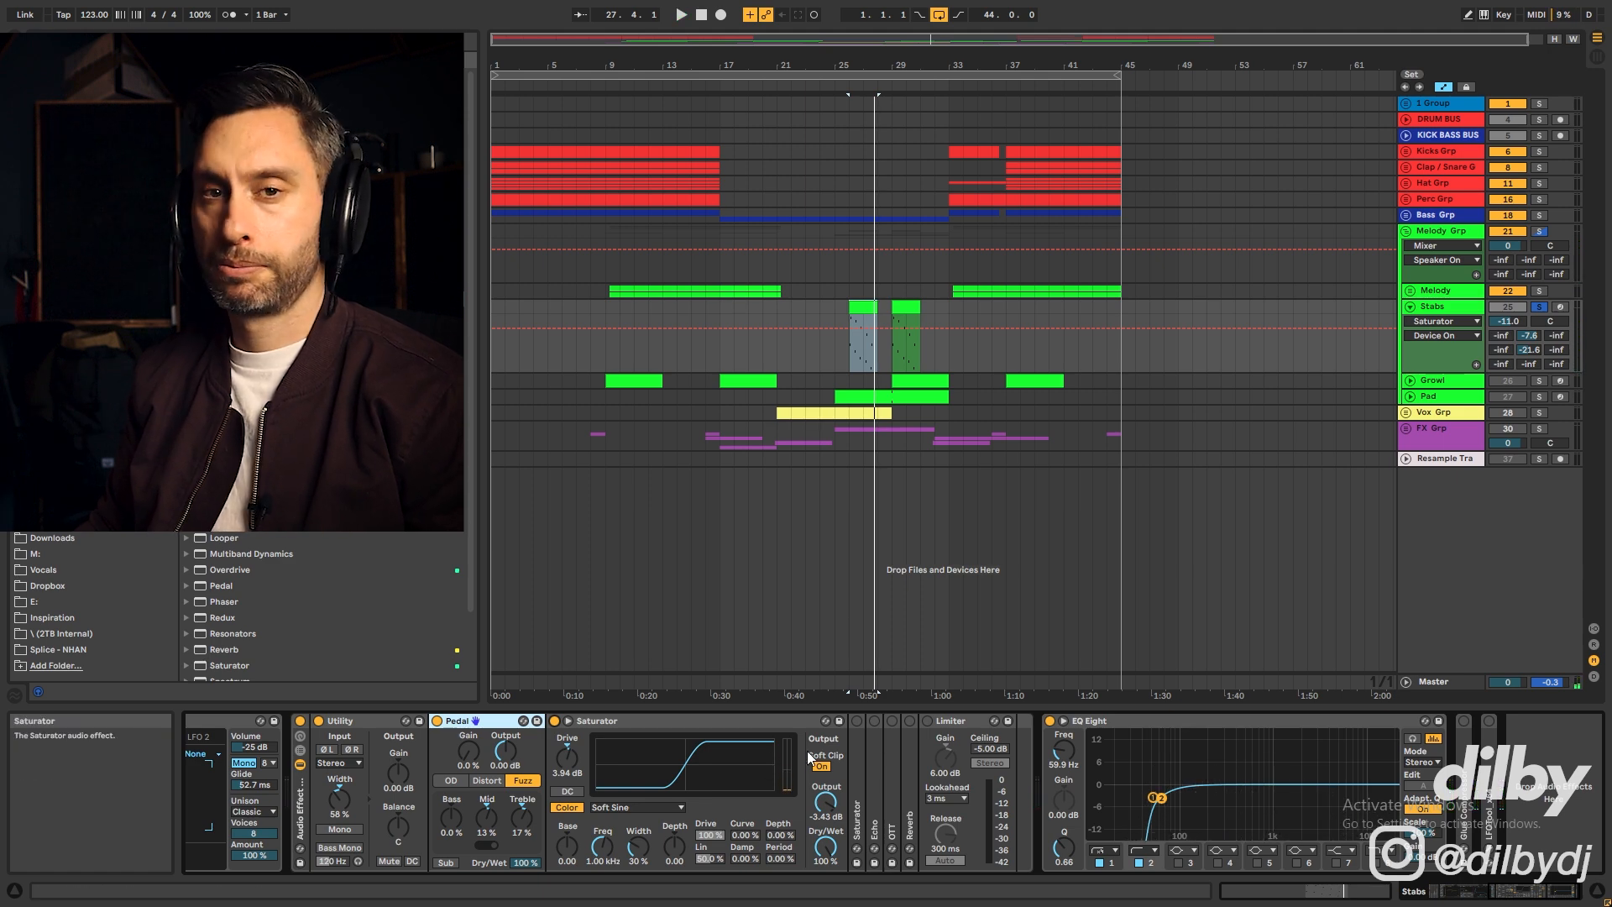
Expand and turn on the Hard Curve Saturator, audition the stabs, and set its Dry/Wet to 31.7 %
double_click(858, 745)
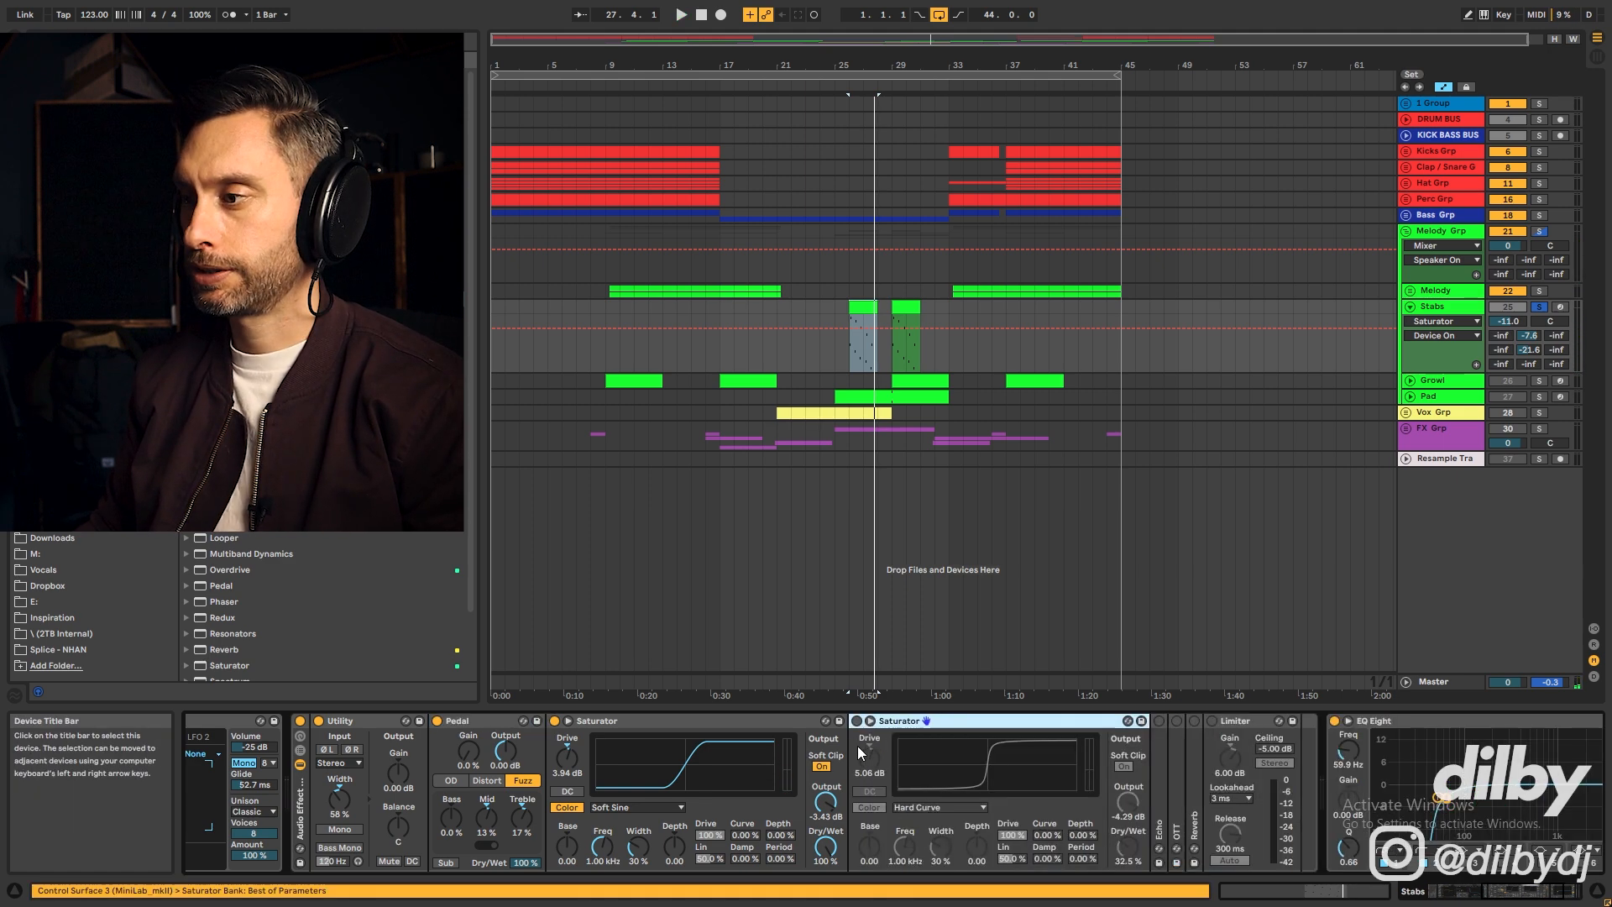
left_click(858, 722)
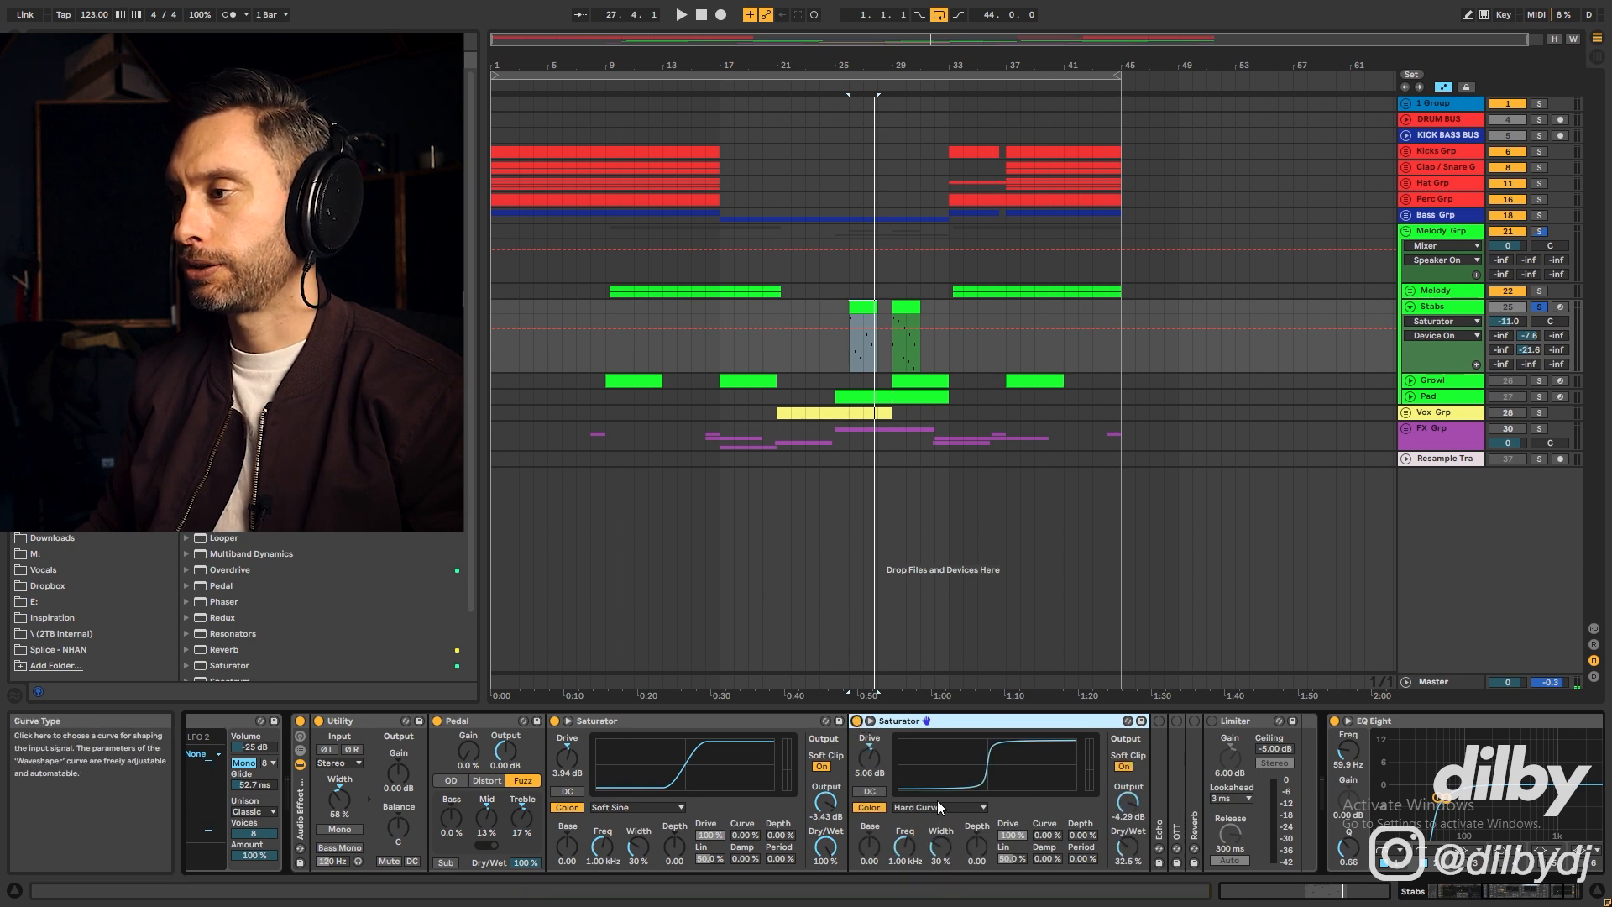
key("space")
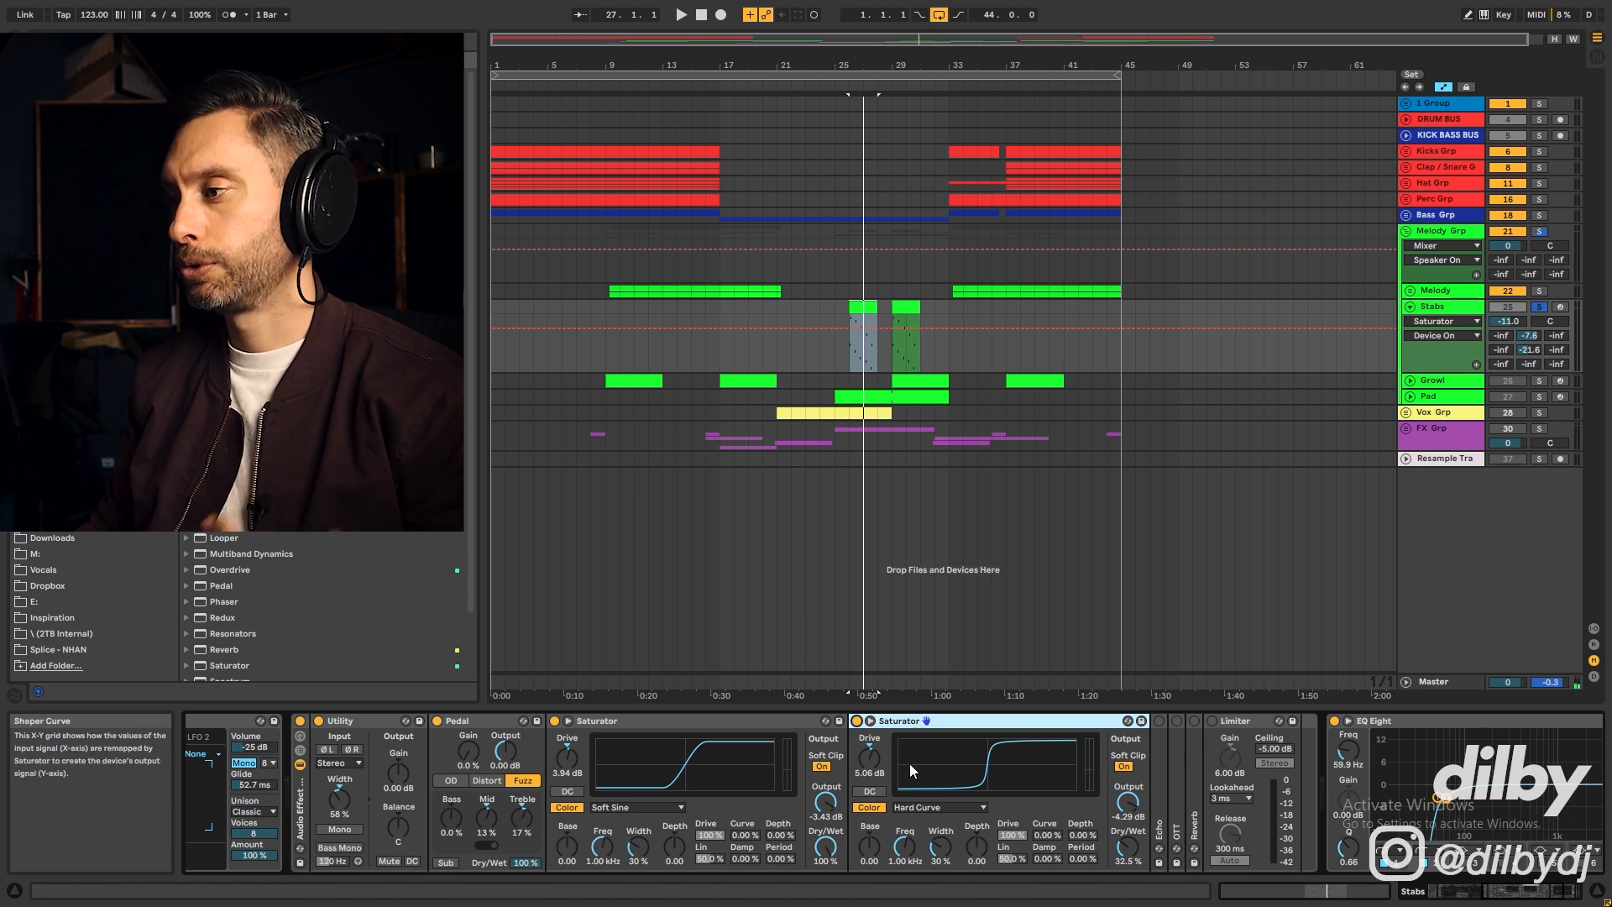
left_click(1128, 852)
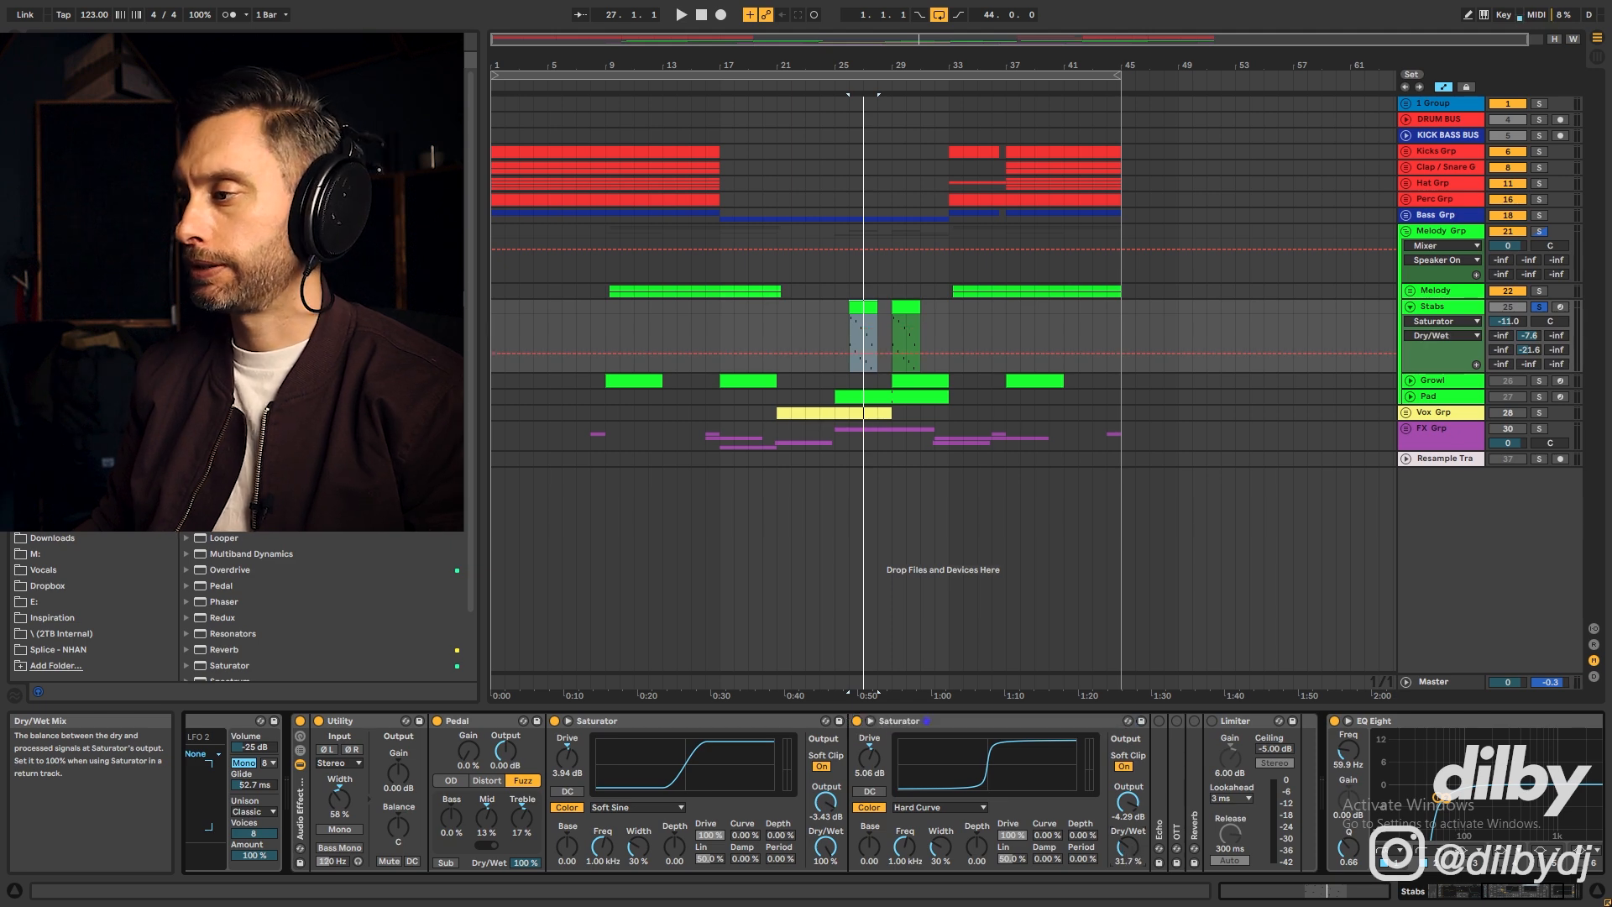
Collapse both Saturators, expand the Echo, and audition the stabs while switching the Echo from off to on
double_click(745, 722)
double_click(746, 722)
double_click(591, 756)
left_click(590, 721)
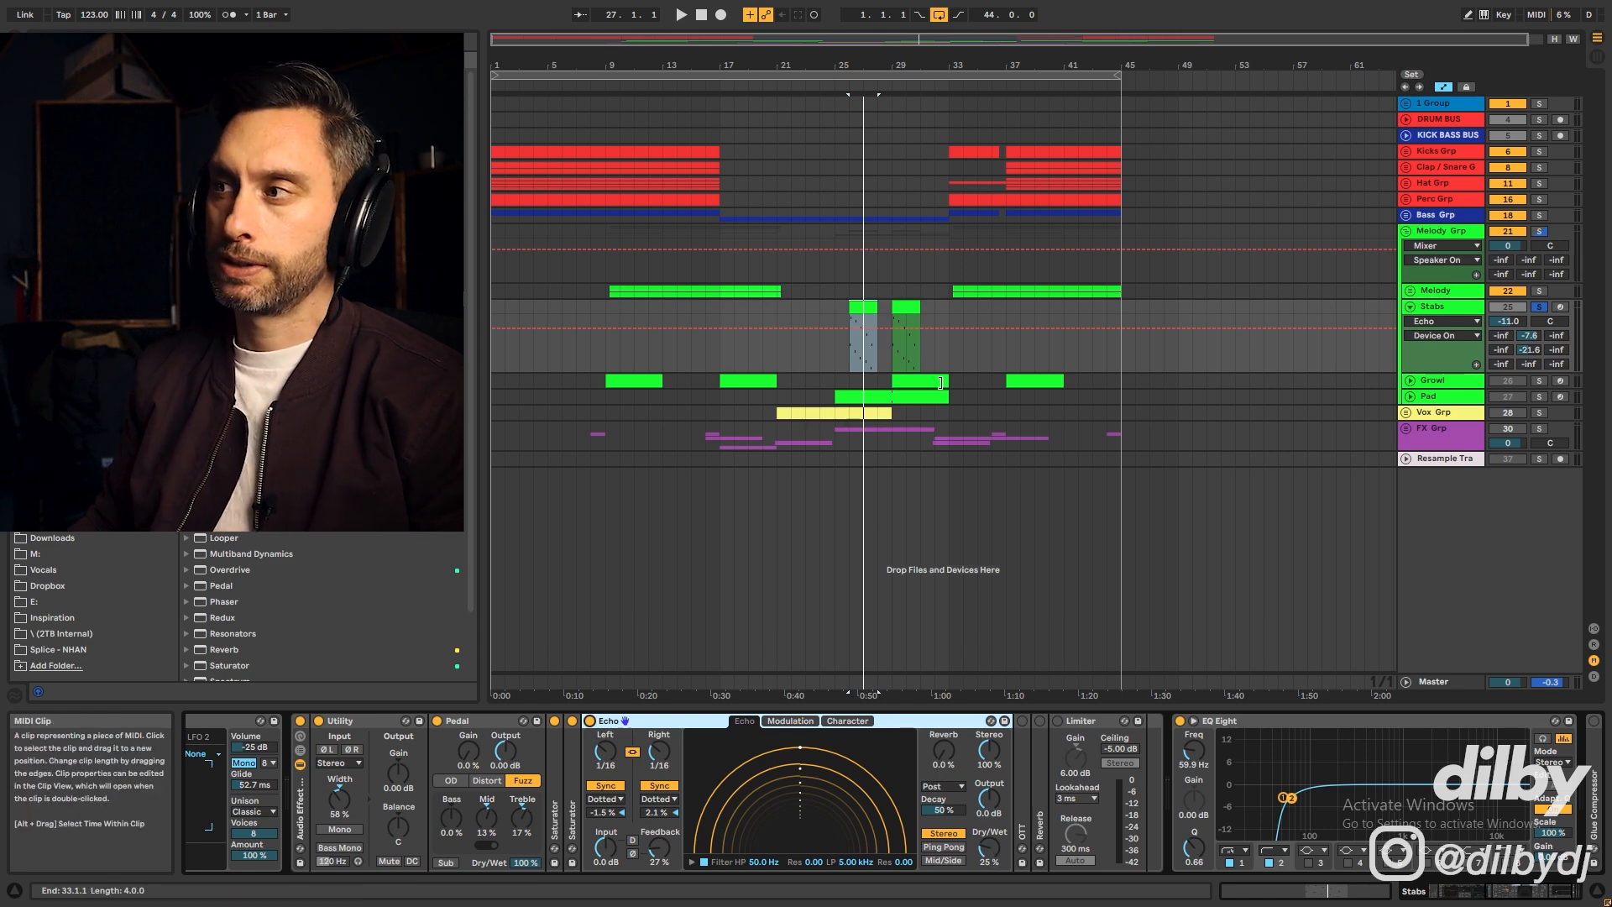
left_click(591, 721)
key("space")
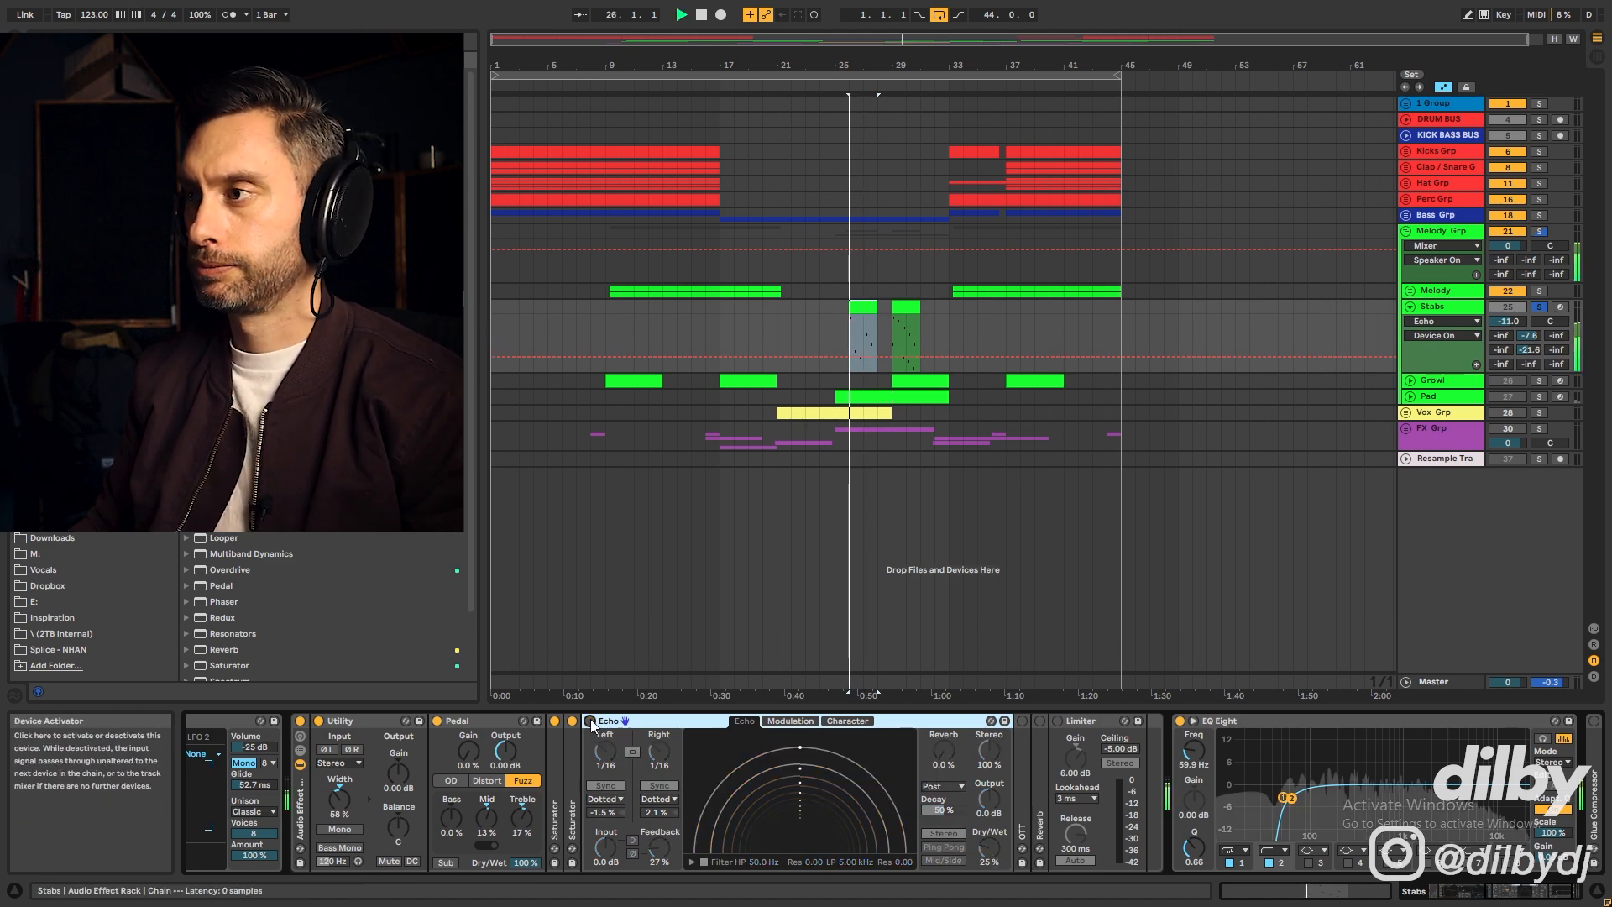
left_click(591, 721)
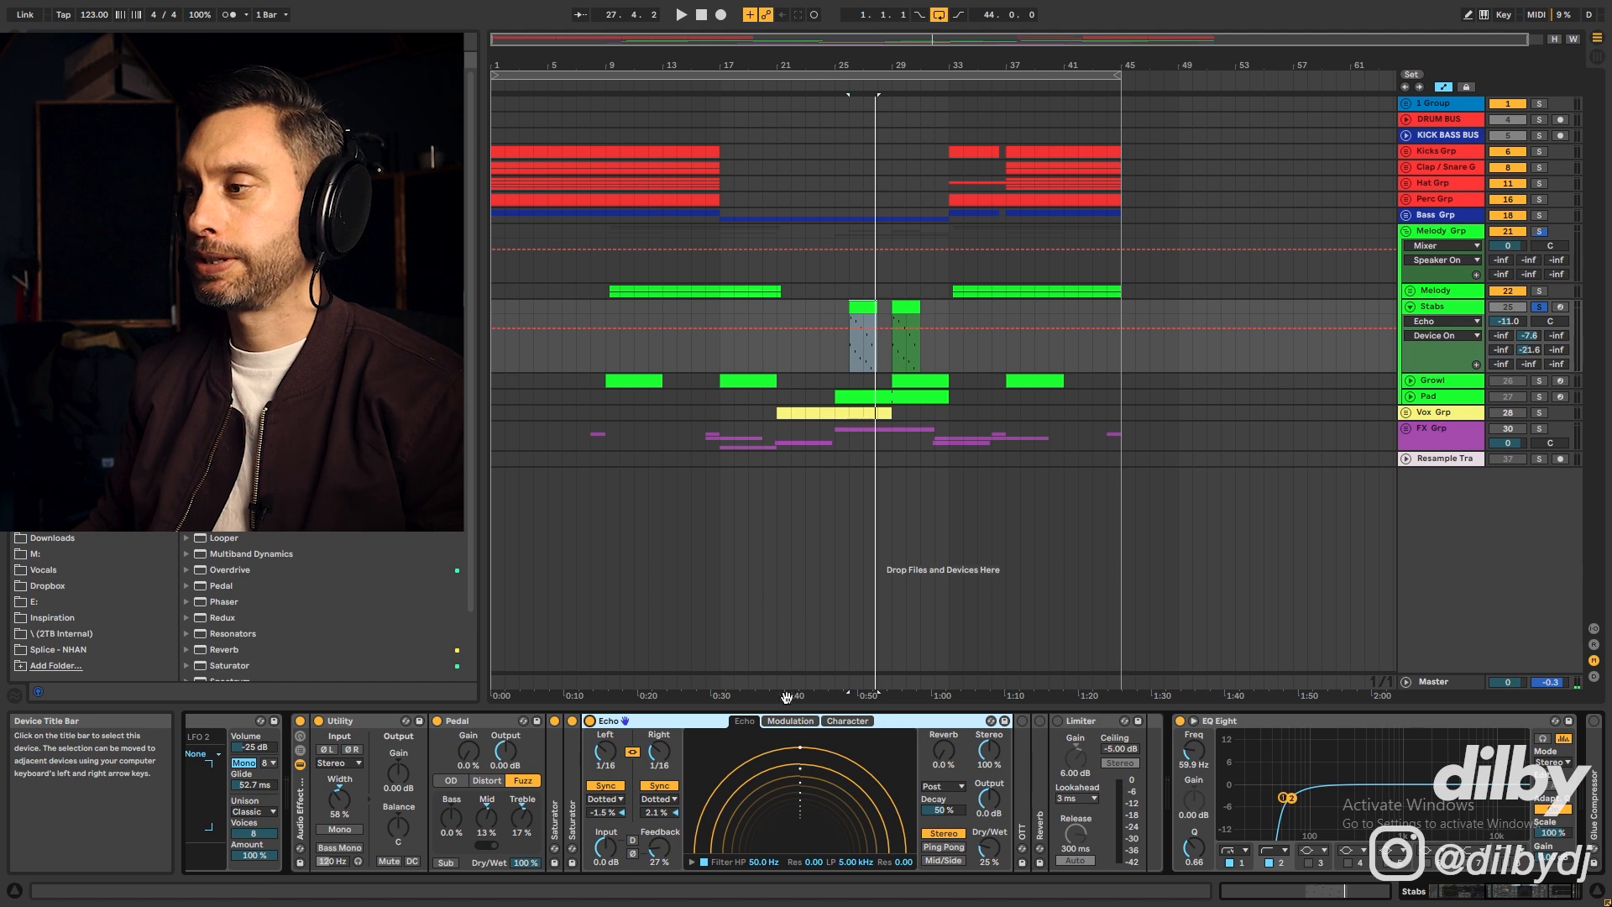
Collapse the Echo, expand the OTT, and audition the stabs while switching the OTT from off to on
double_click(937, 720)
double_click(606, 720)
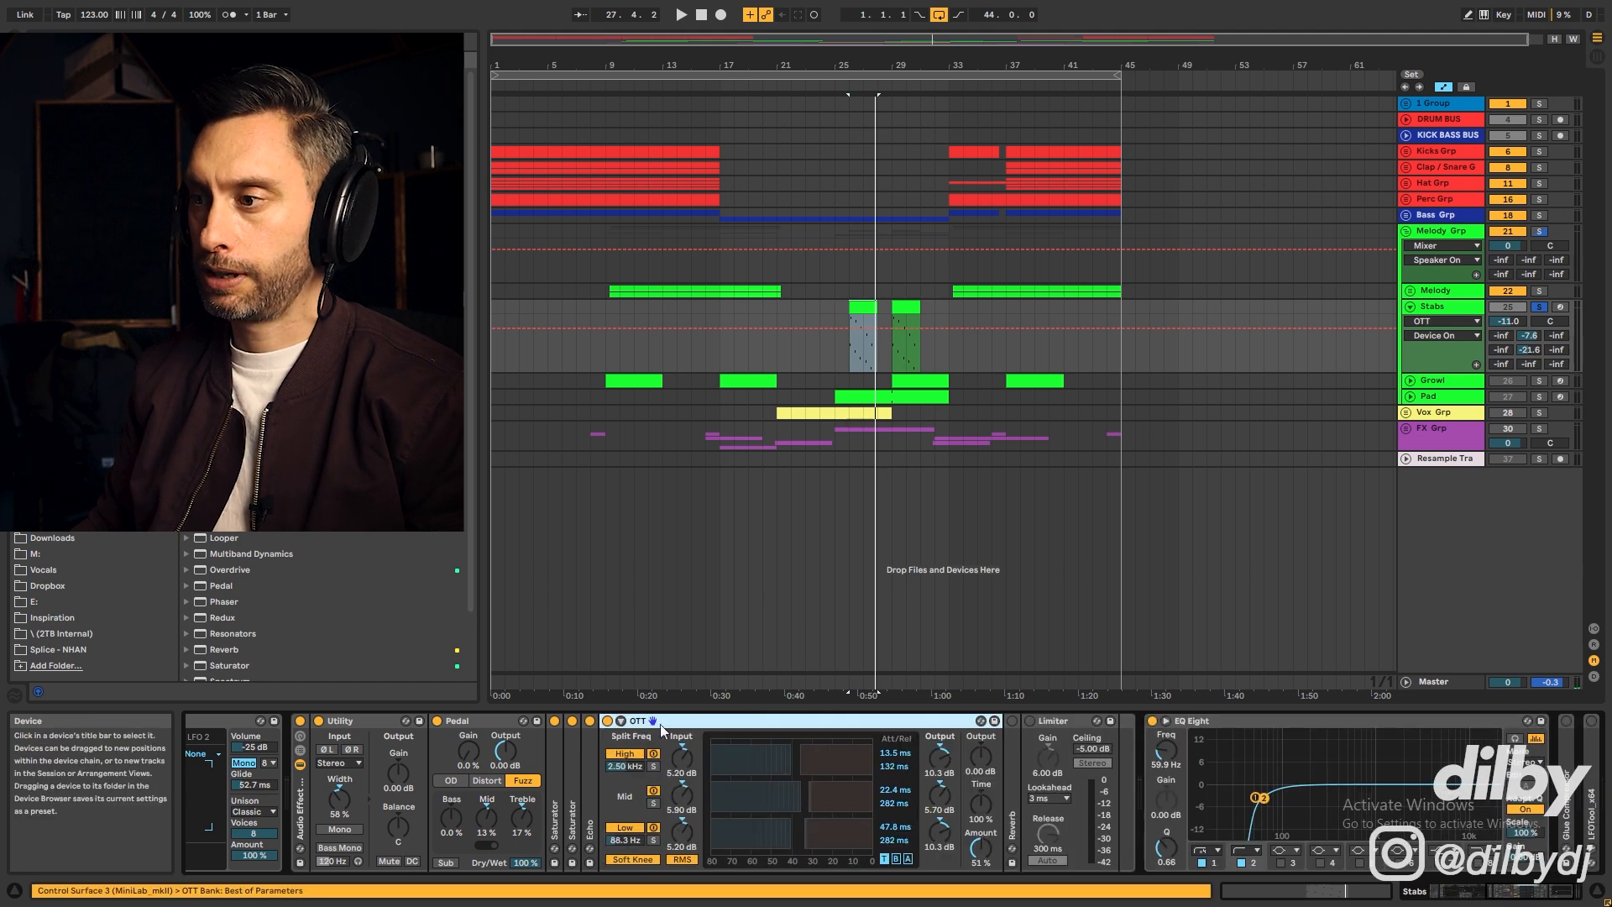
left_click(608, 722)
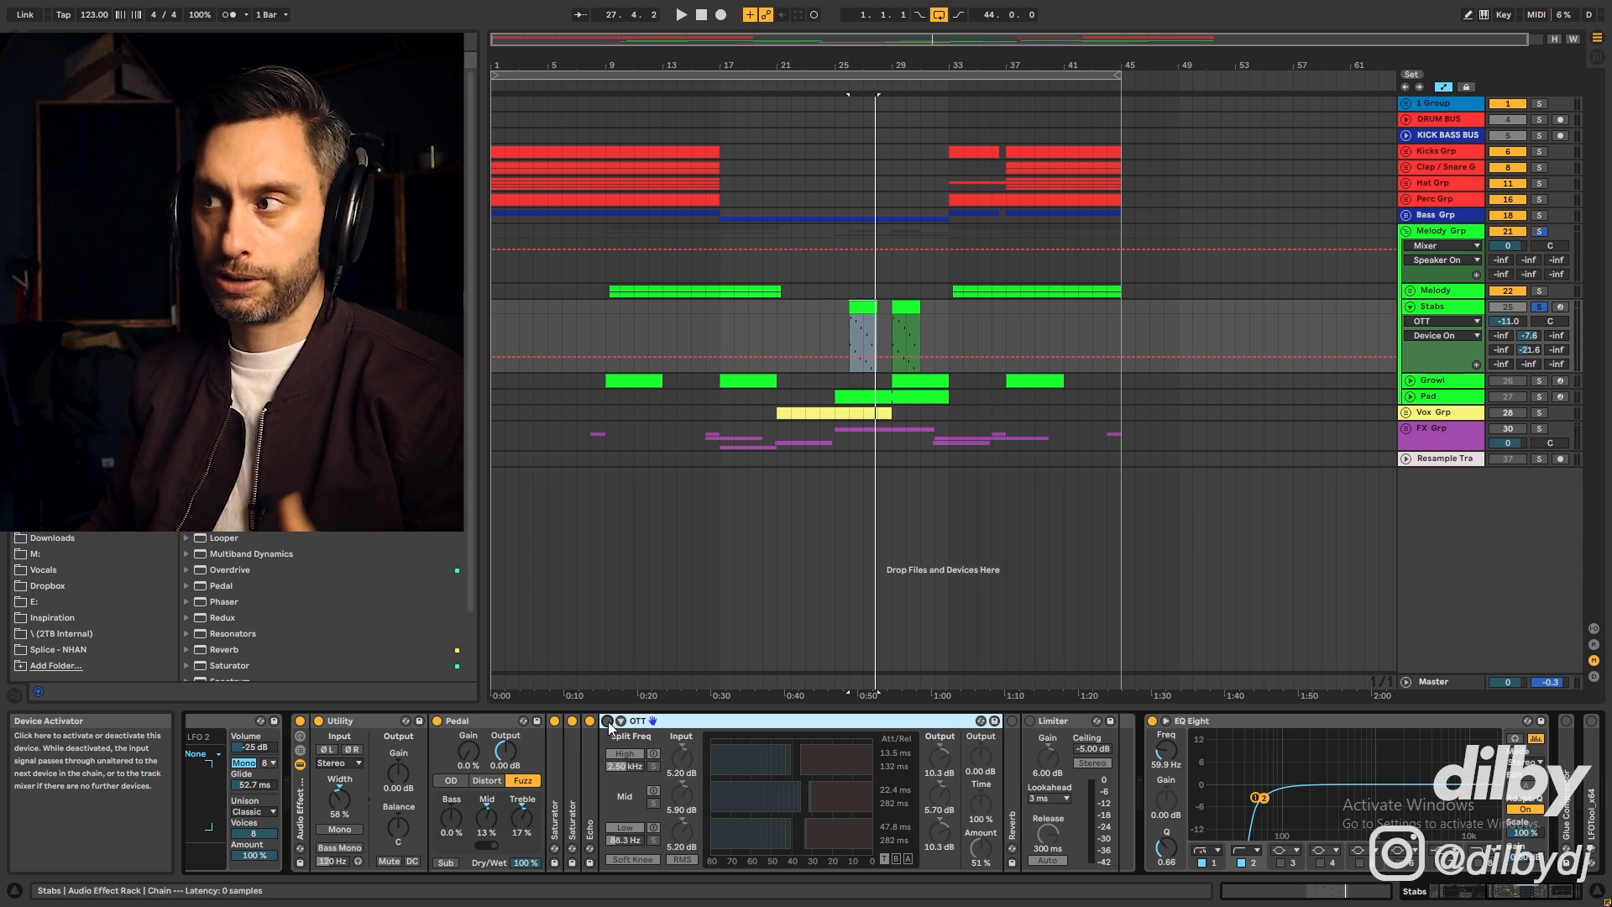
key("space")
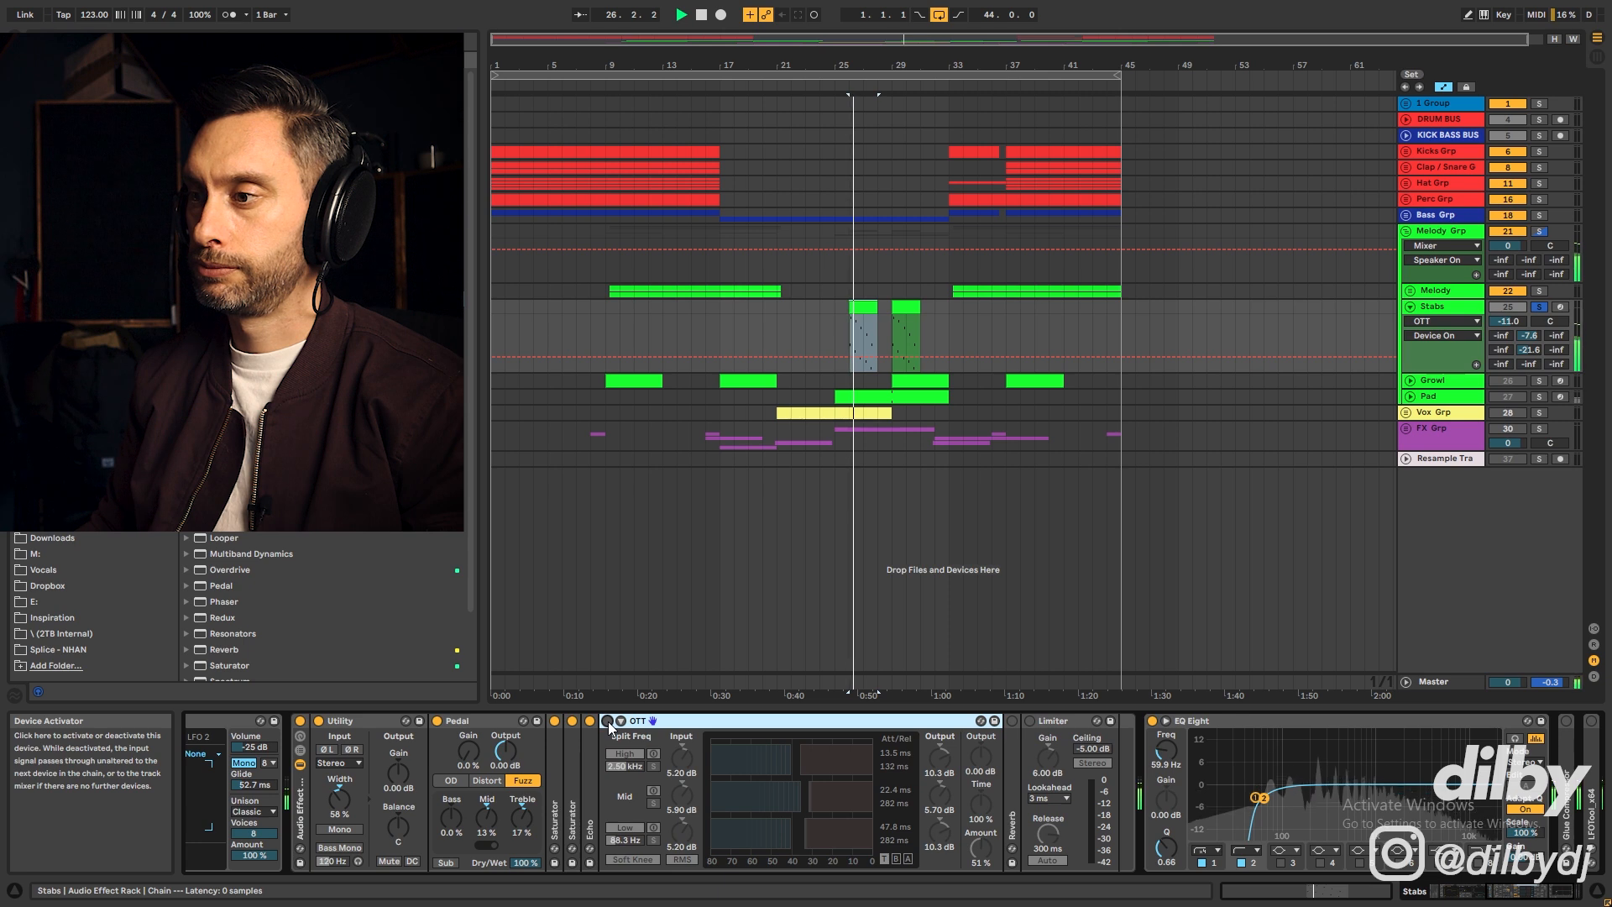
left_click(608, 721)
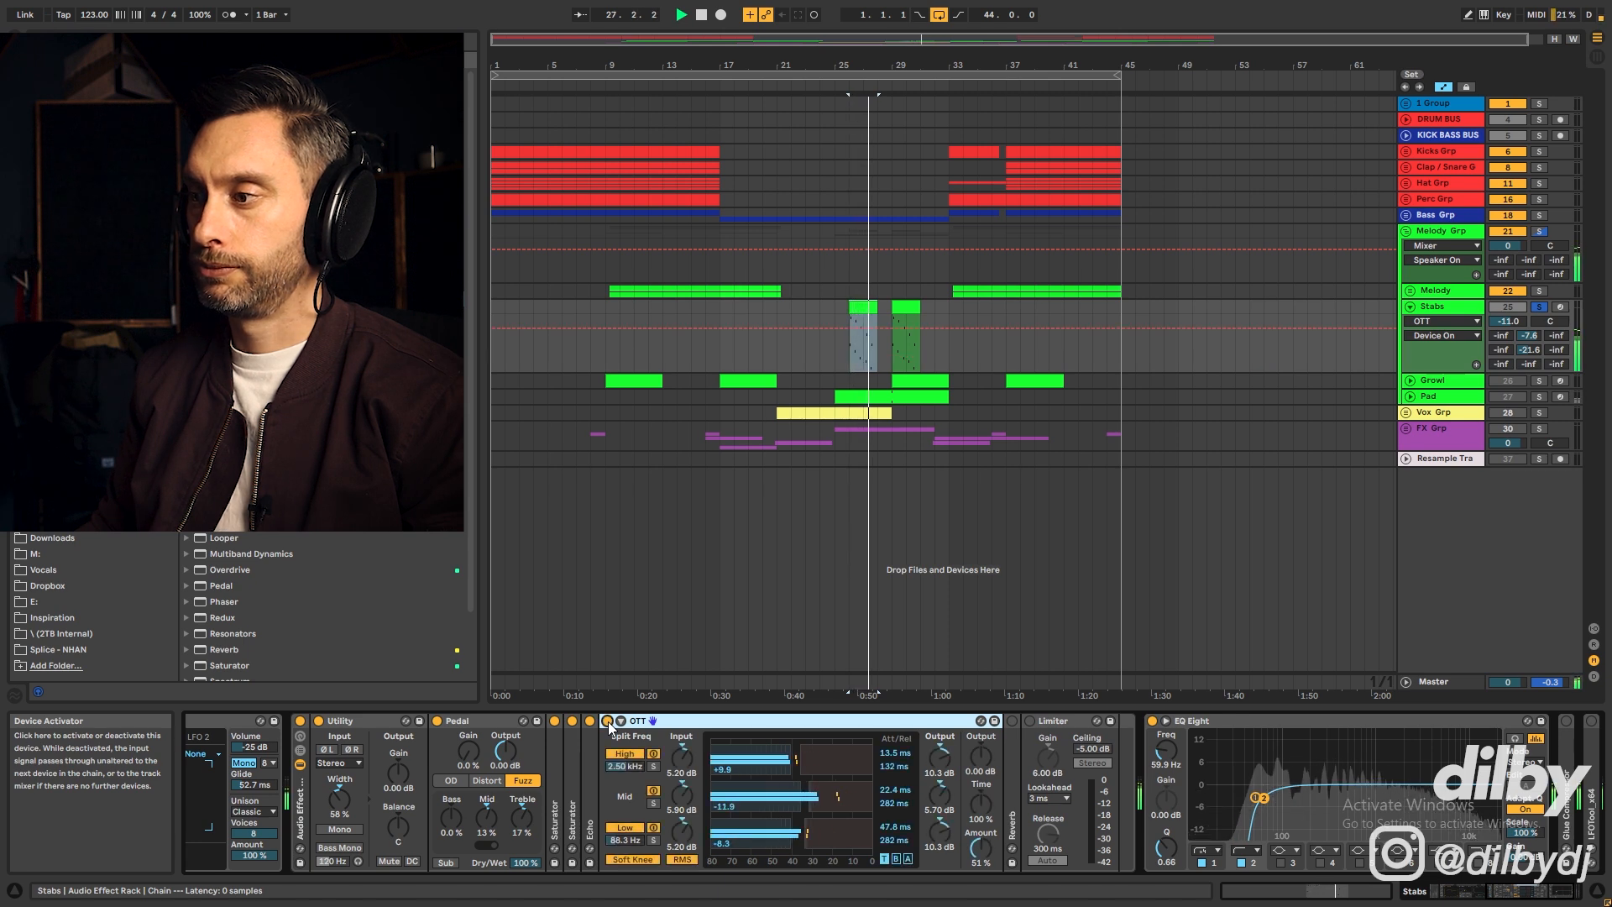
key("space")
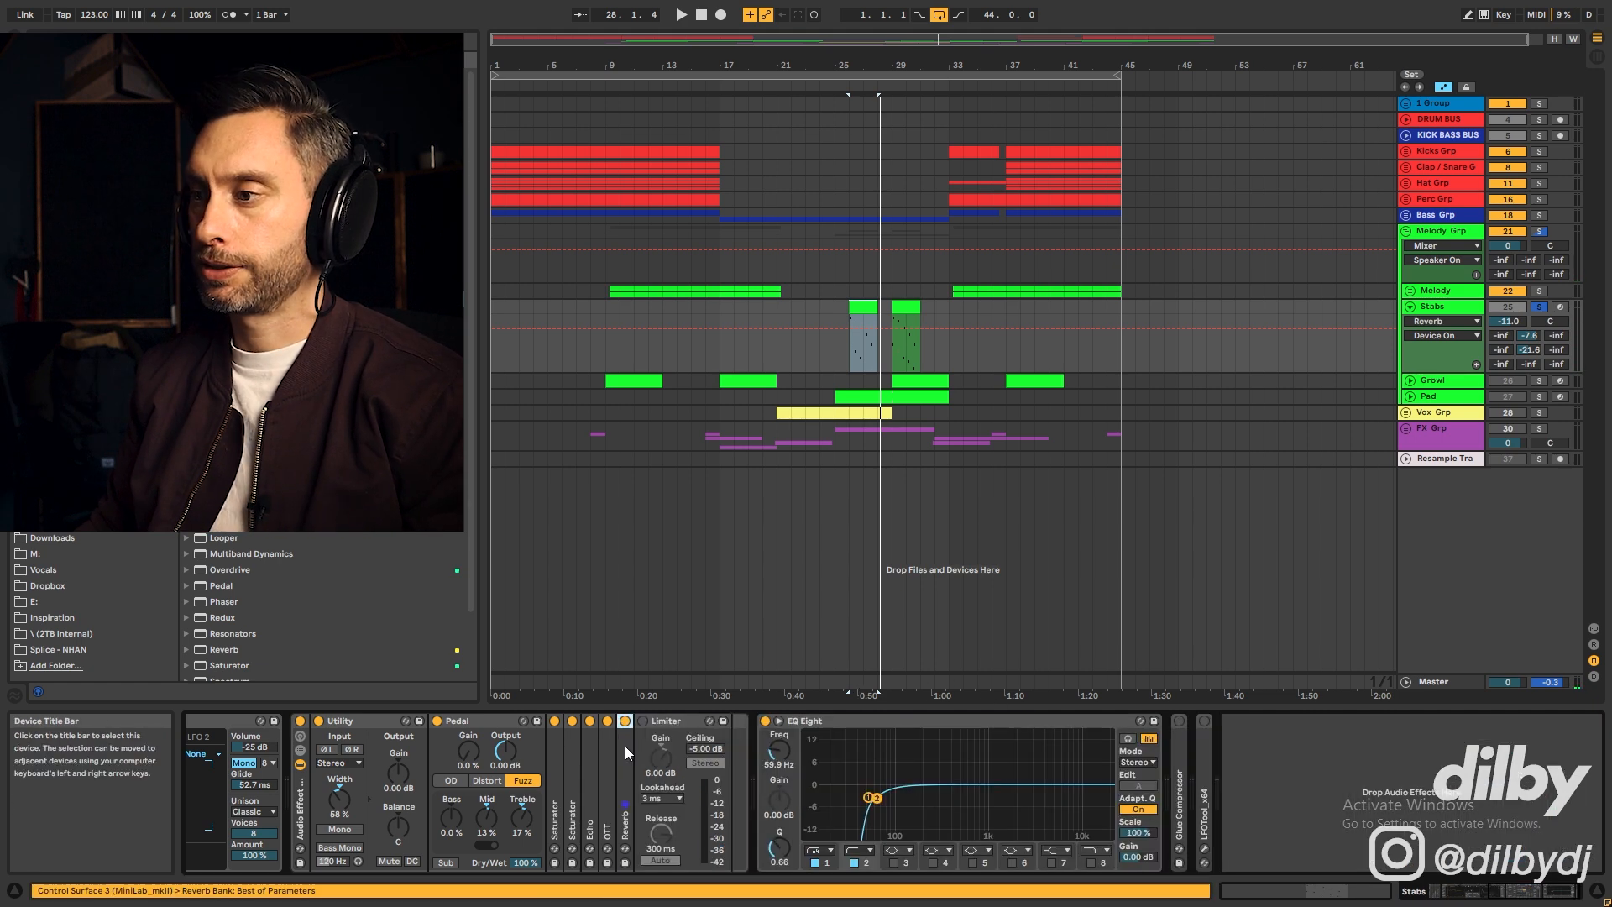
Expand the Reverb and audition the stabs through it, and turn on the Limiter while comparing the sound
double_click(625, 745)
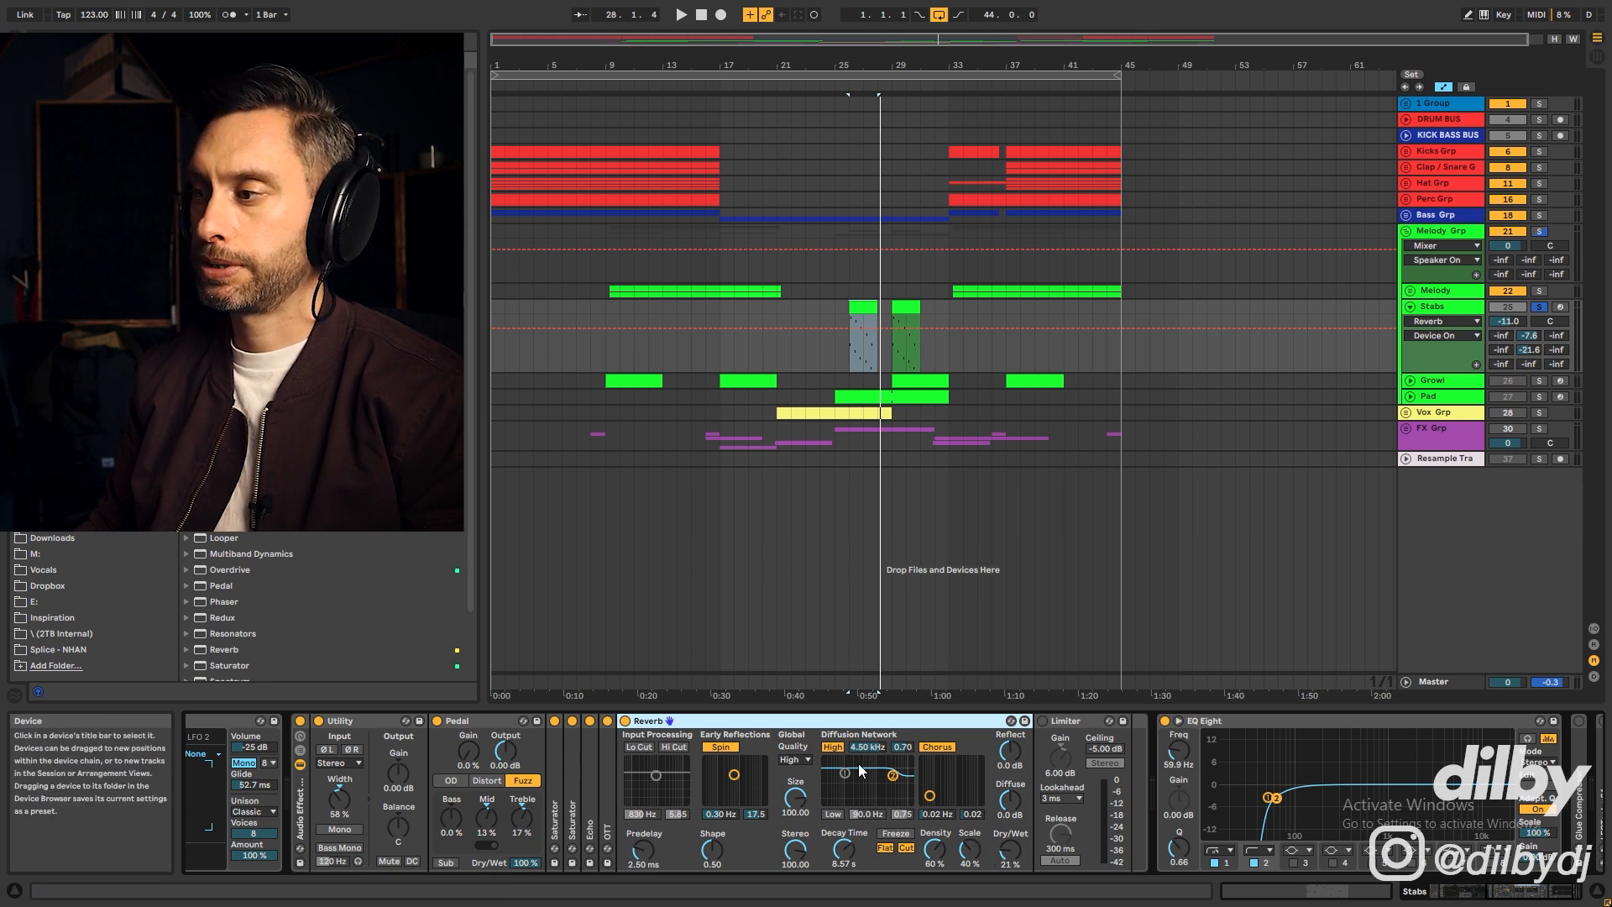
key("space")
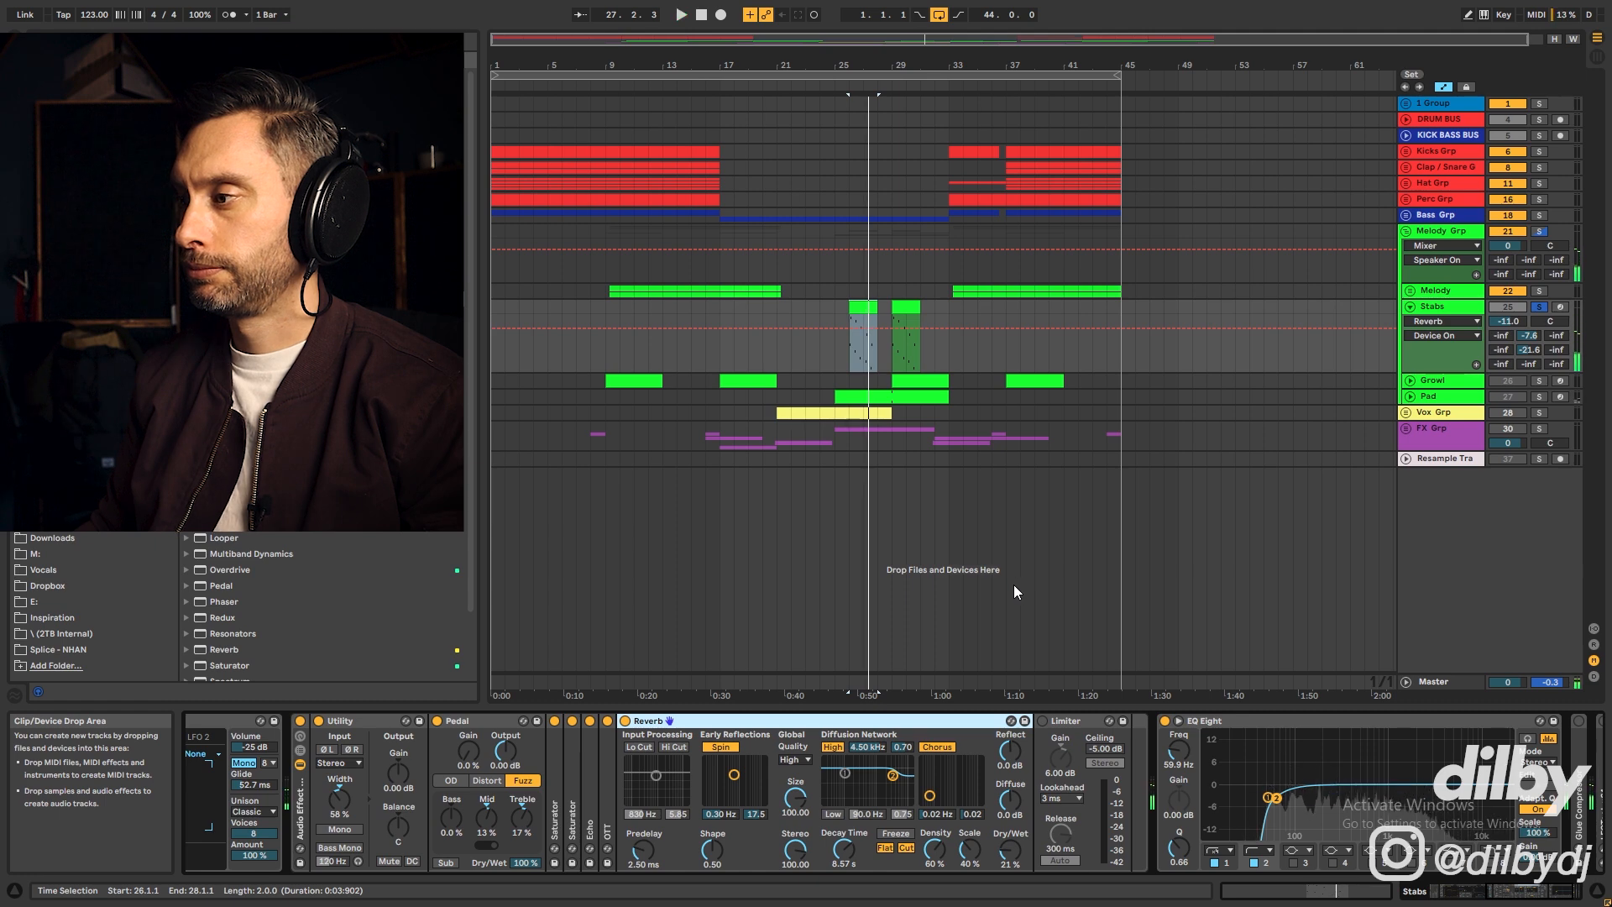
left_click(984, 723)
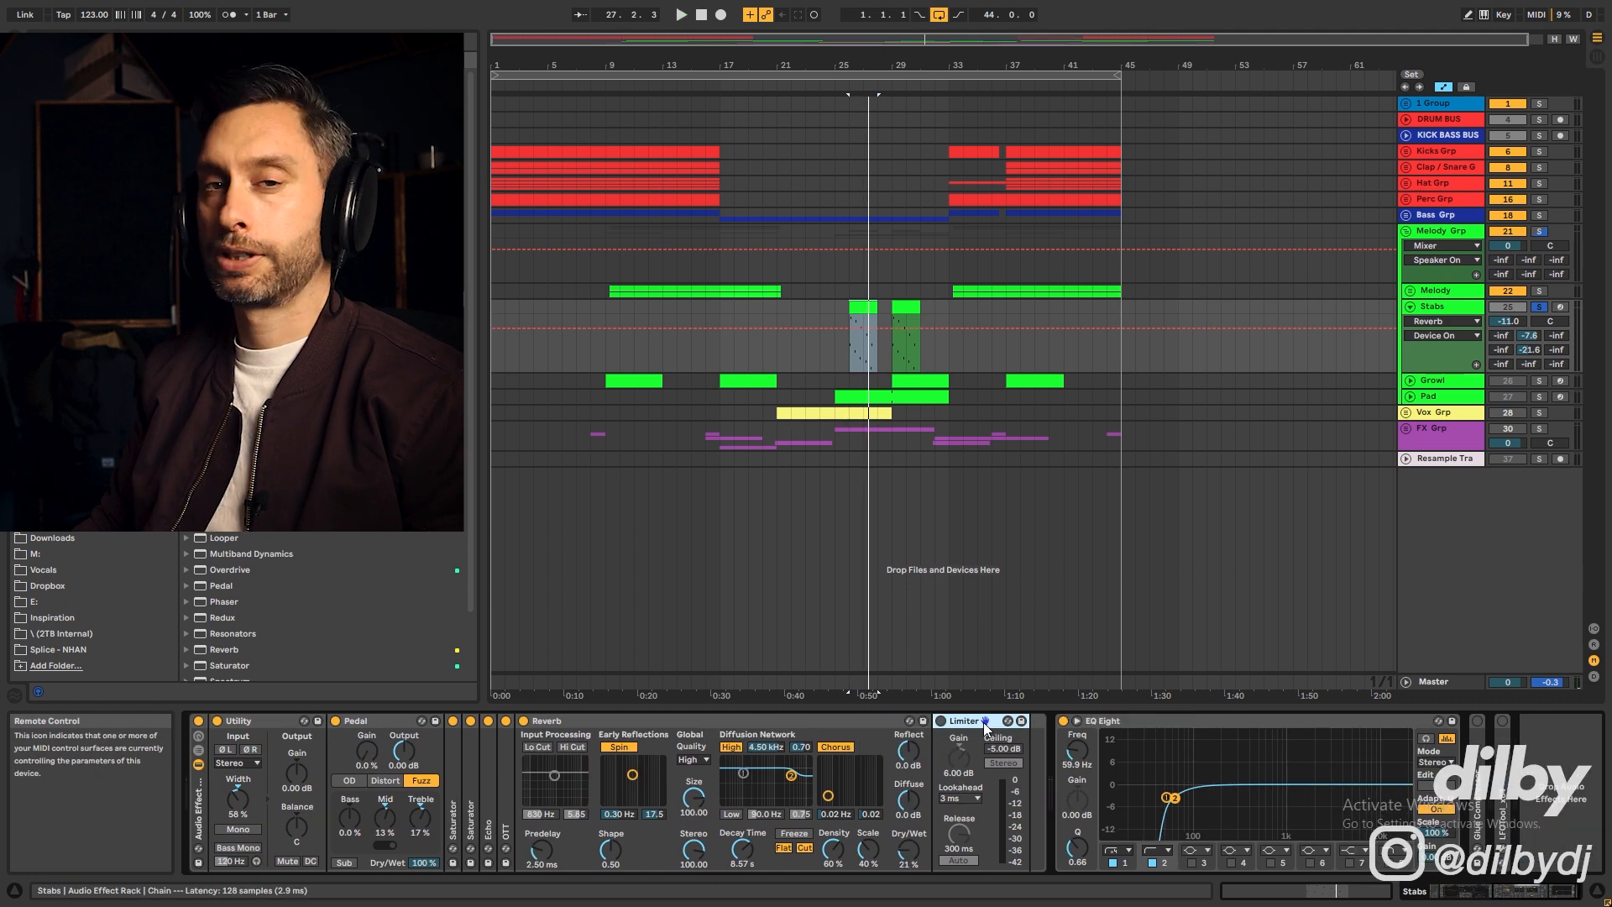
left_click(941, 721)
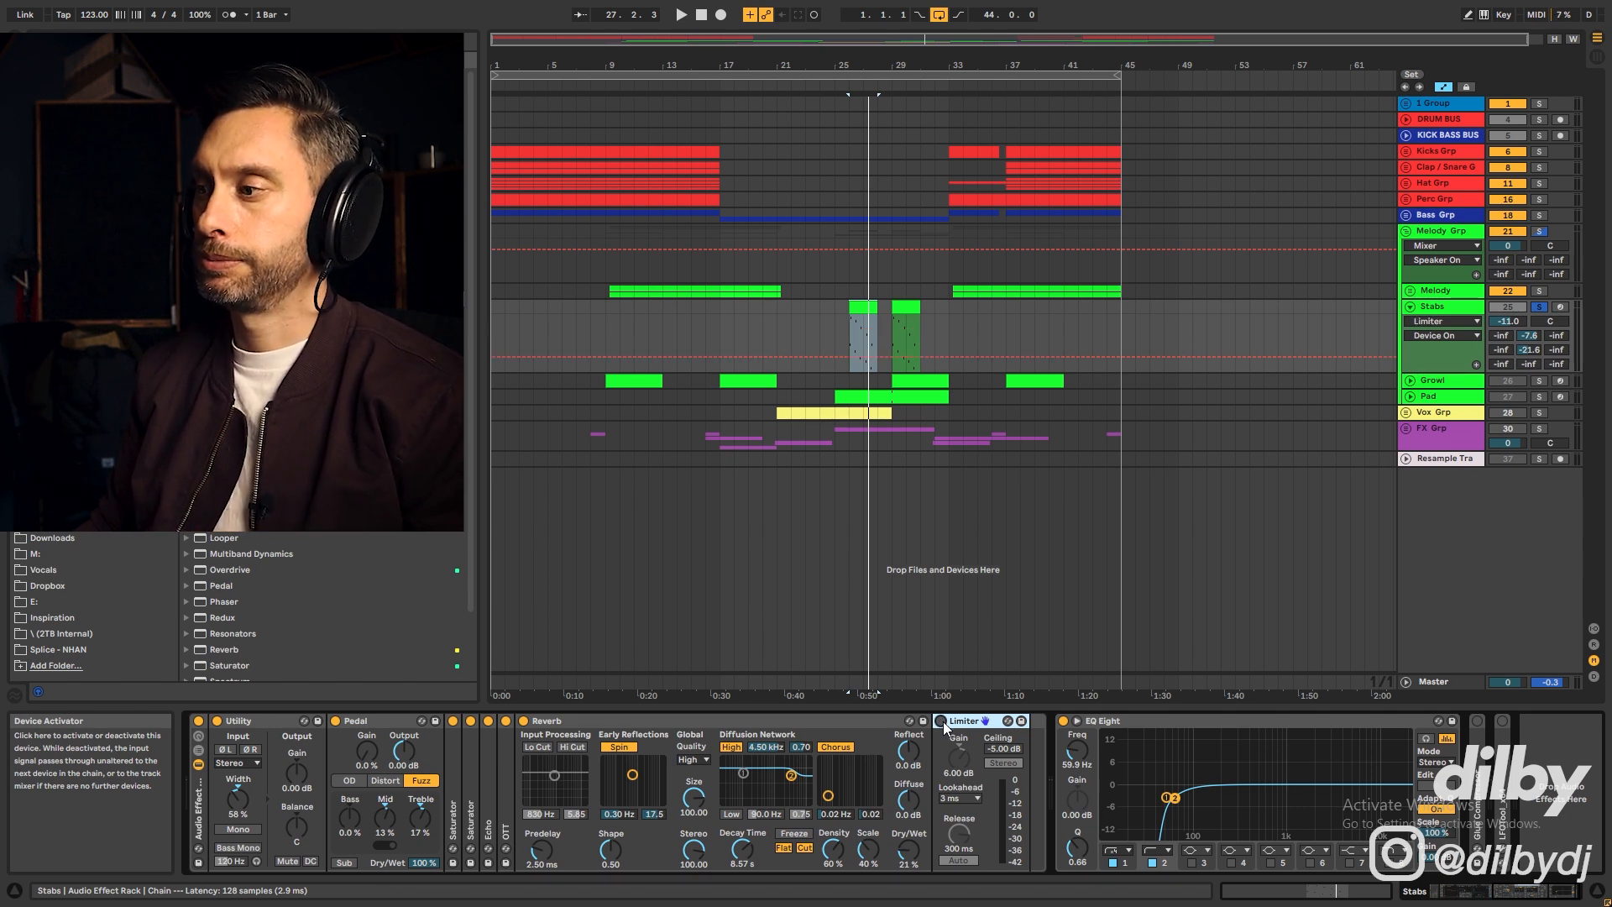
key("space")
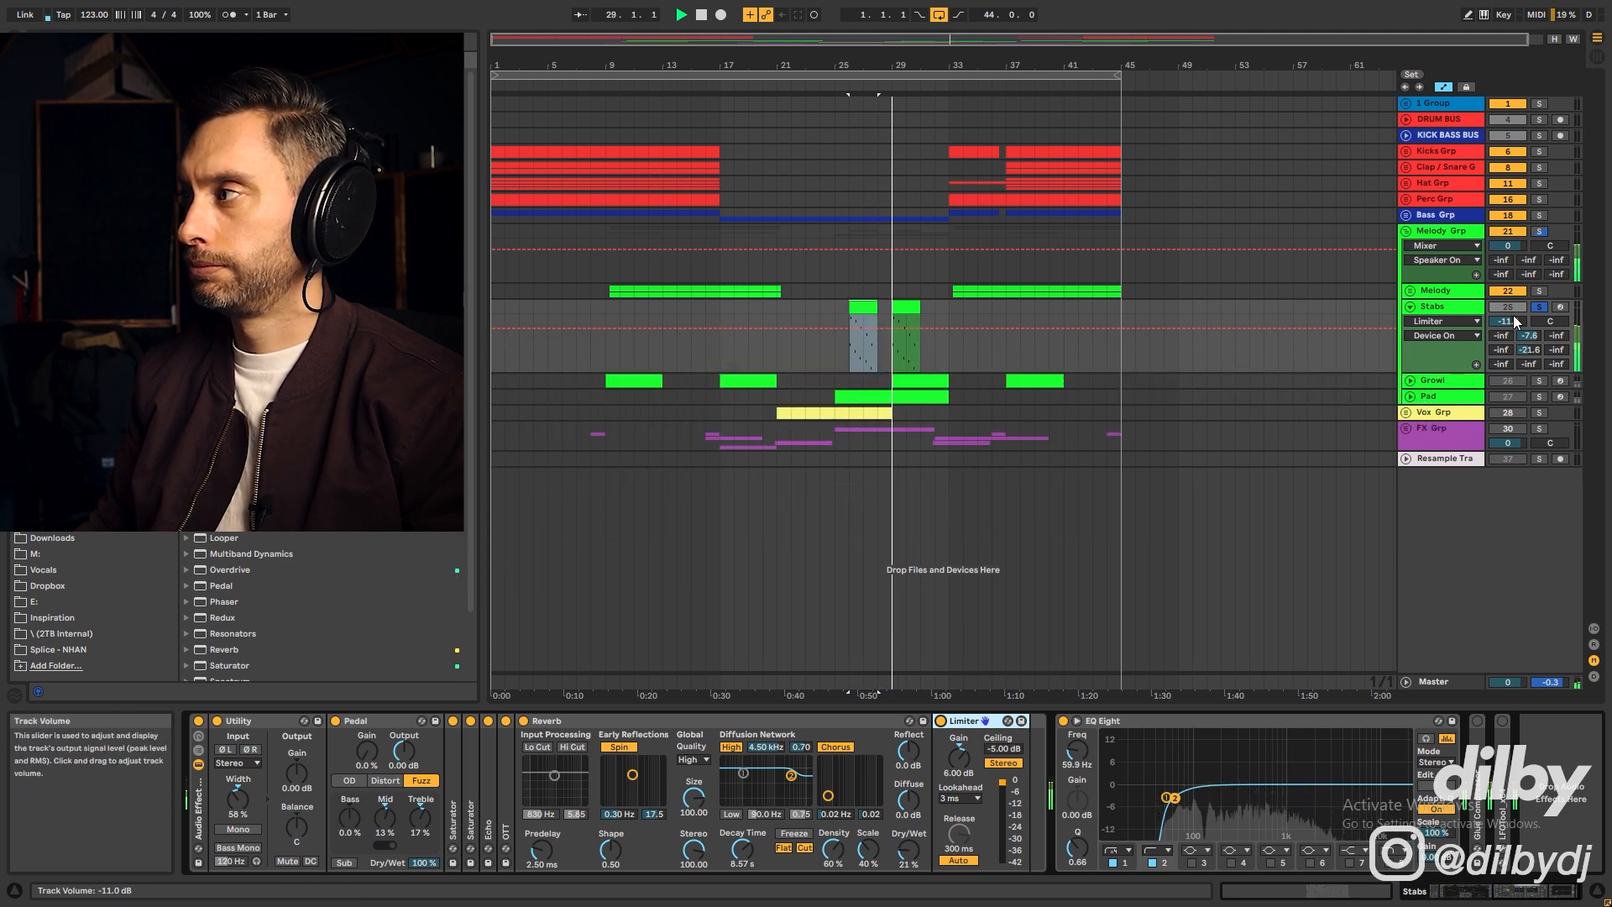
key("space")
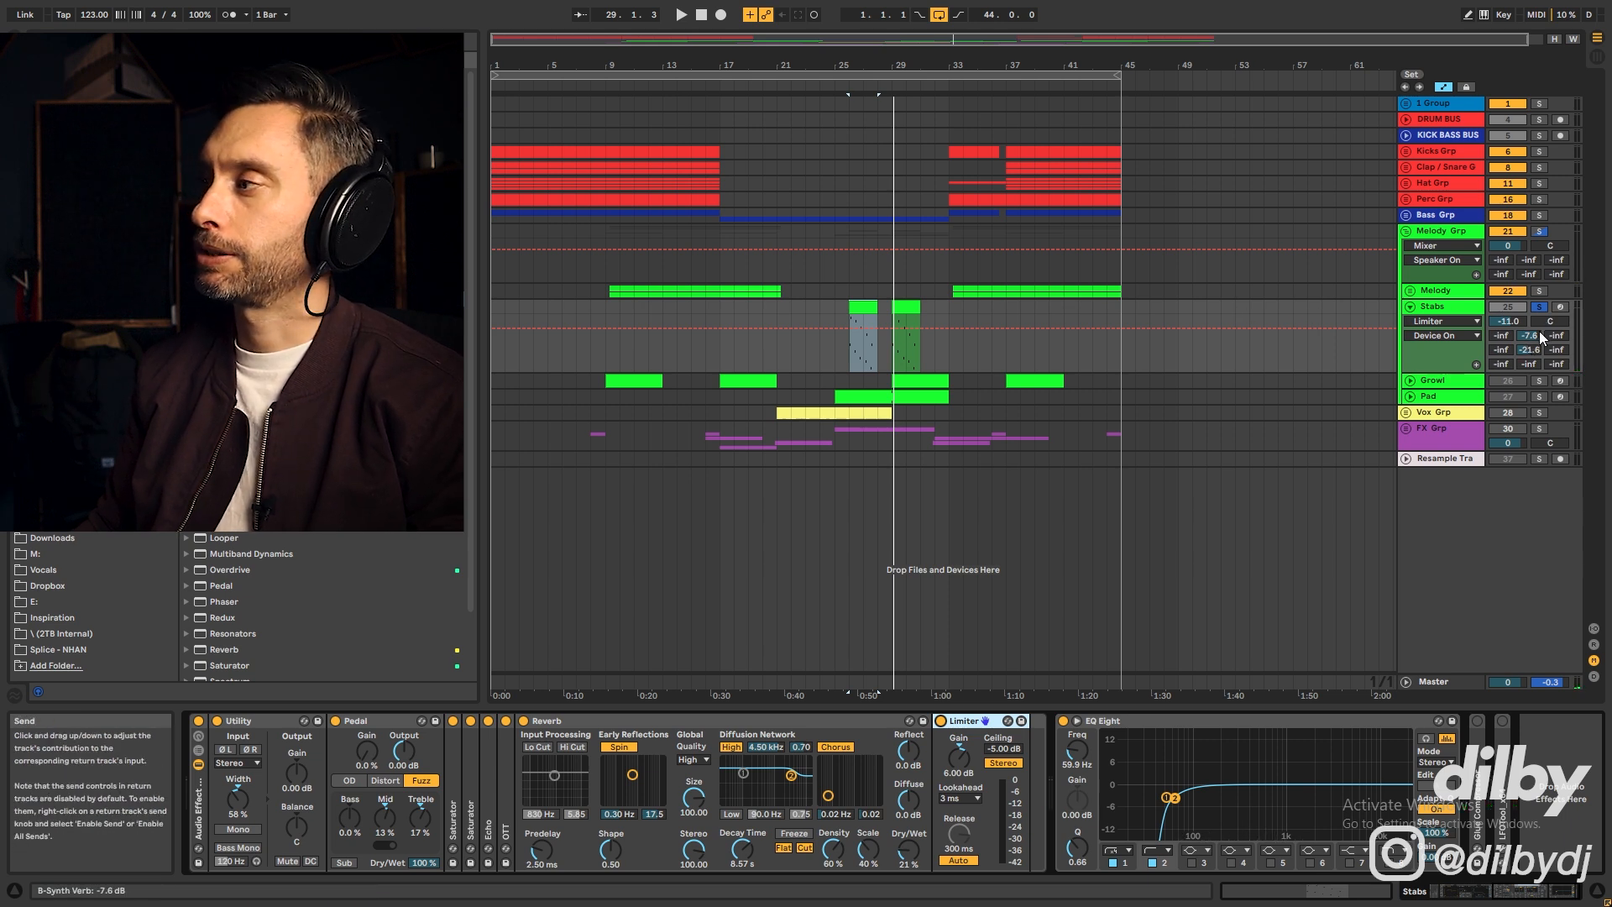
Fold the Stabs track, show the notes of its clip at bars 26 to 28 in an enlarged editor, and audition them
left_click(1411, 307)
double_click(863, 307)
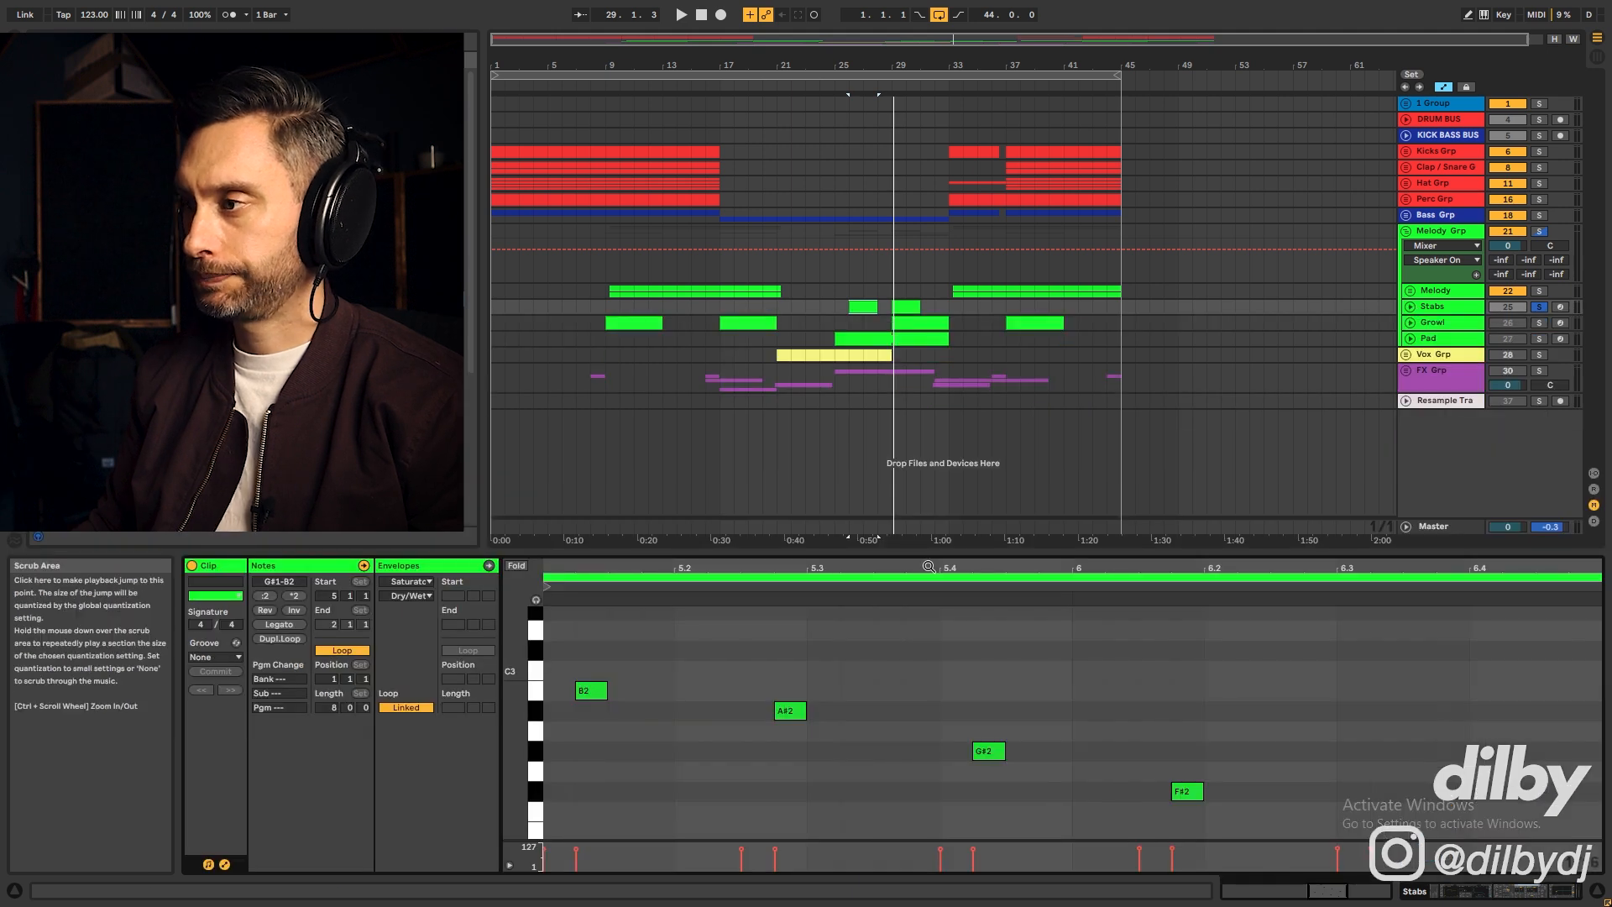
left_click_drag(934, 552, 893, 245)
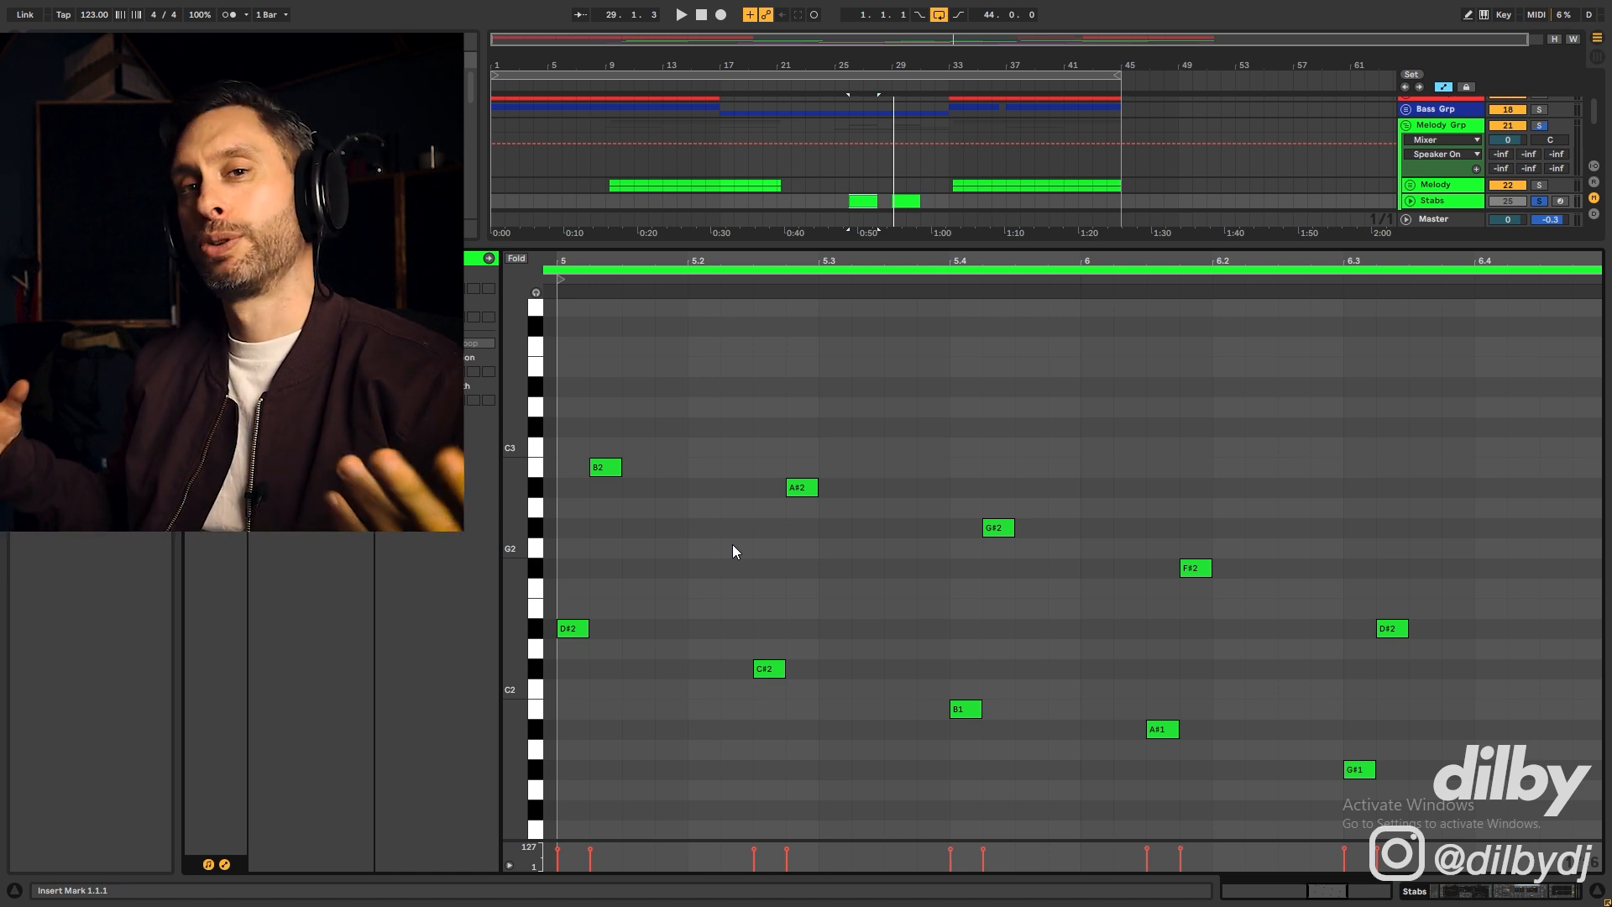
key("space")
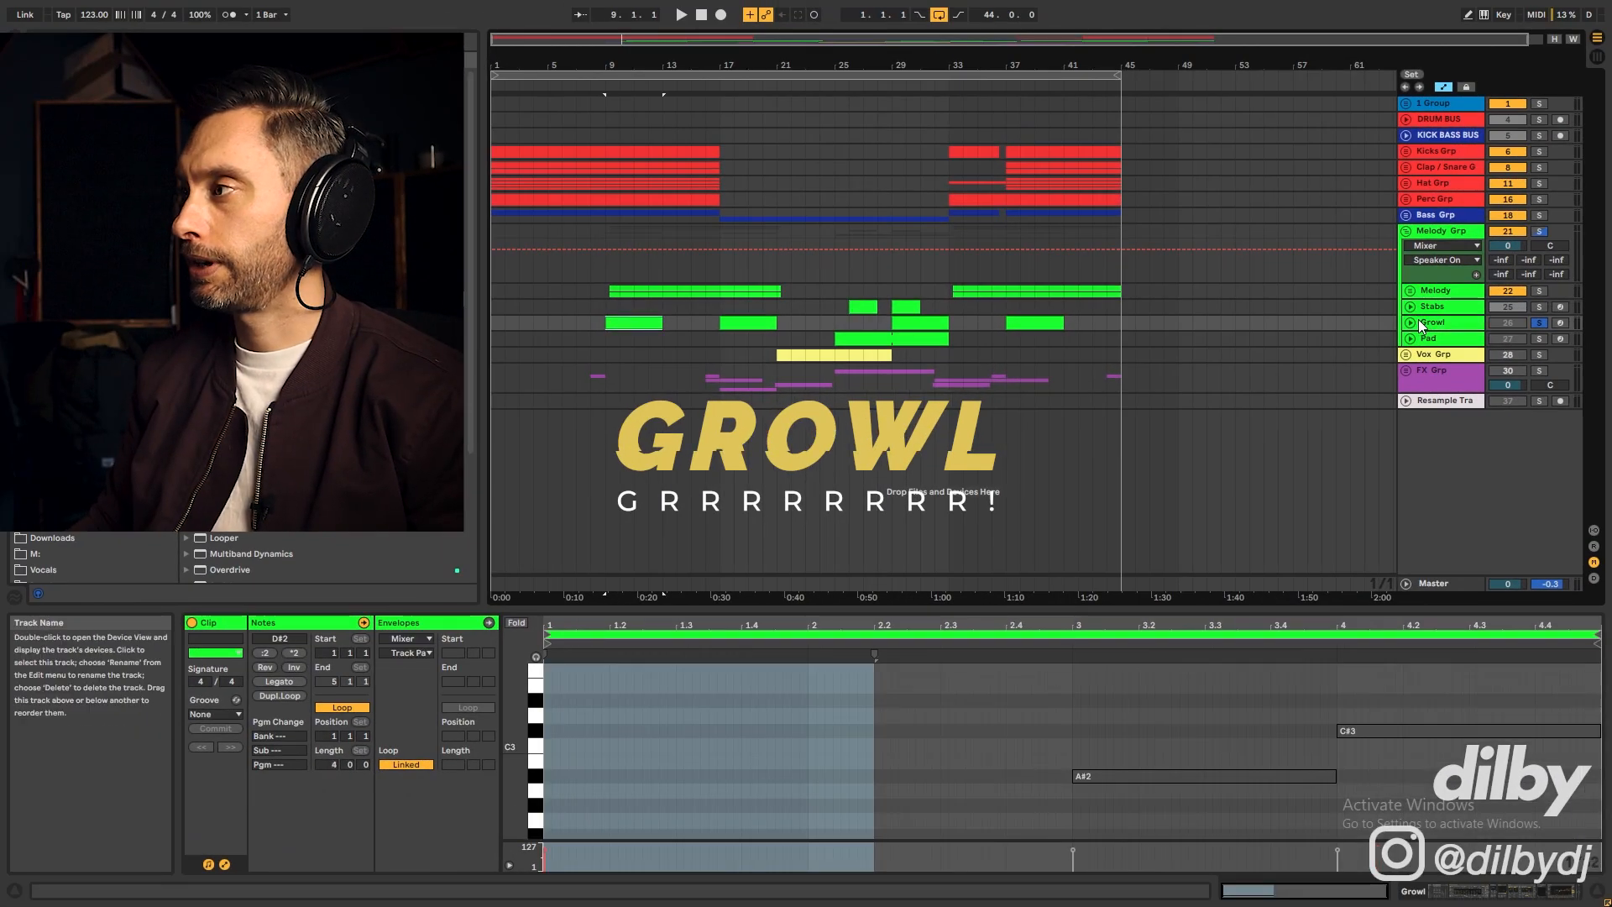
Unfold the Growl track, audition its clip at bars 9 to 13 in solo, and show the clip's low notes
left_click(1411, 322)
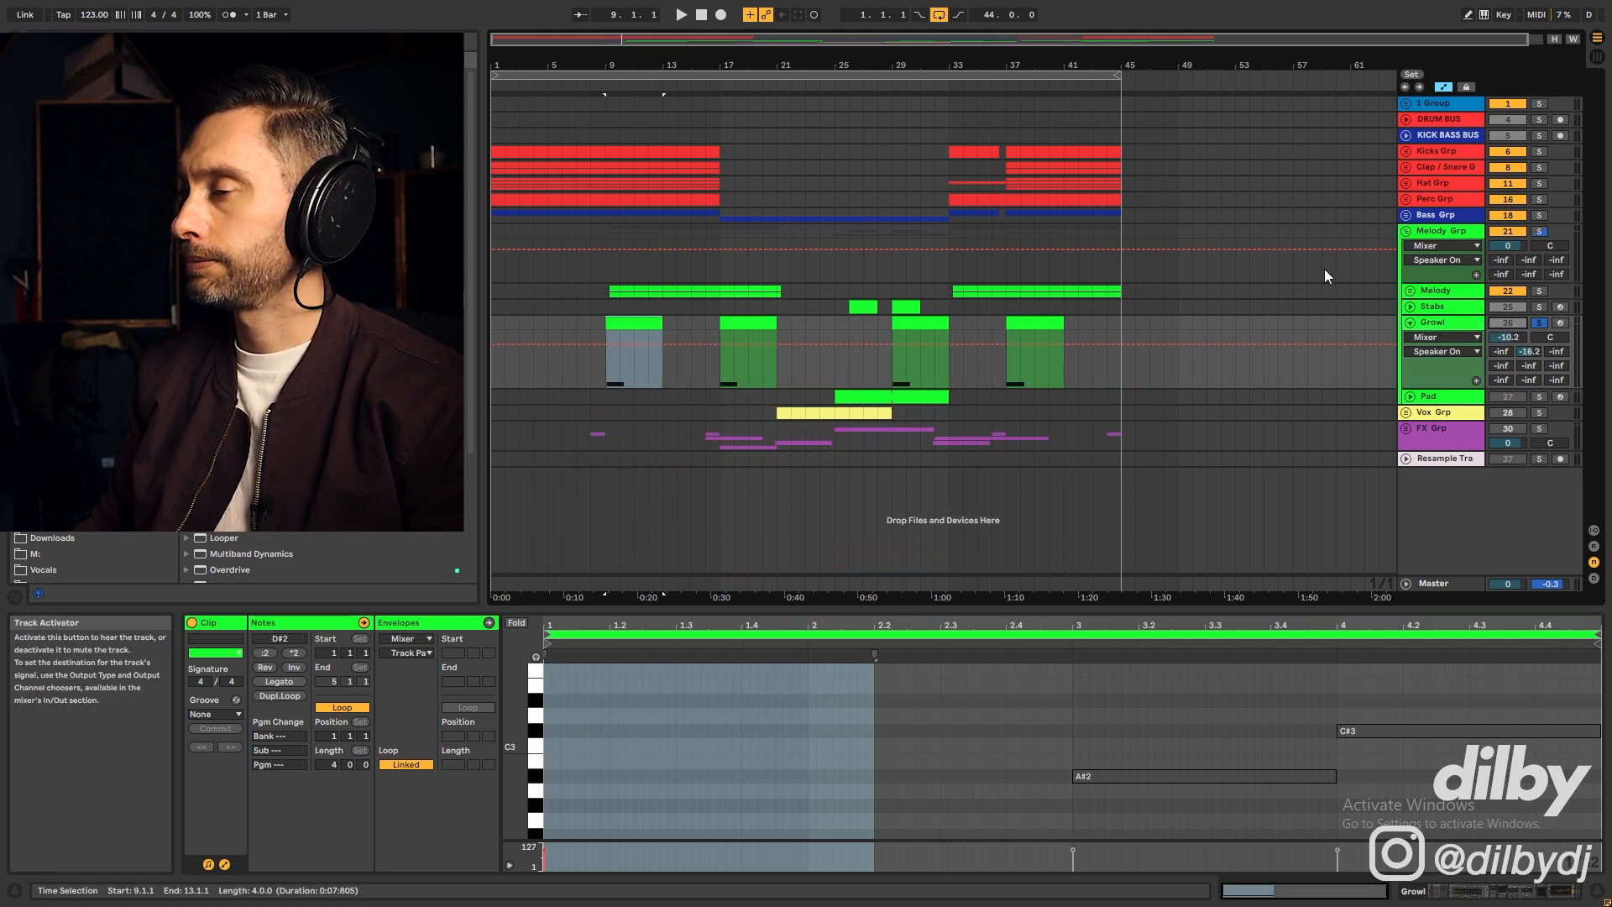
key("space")
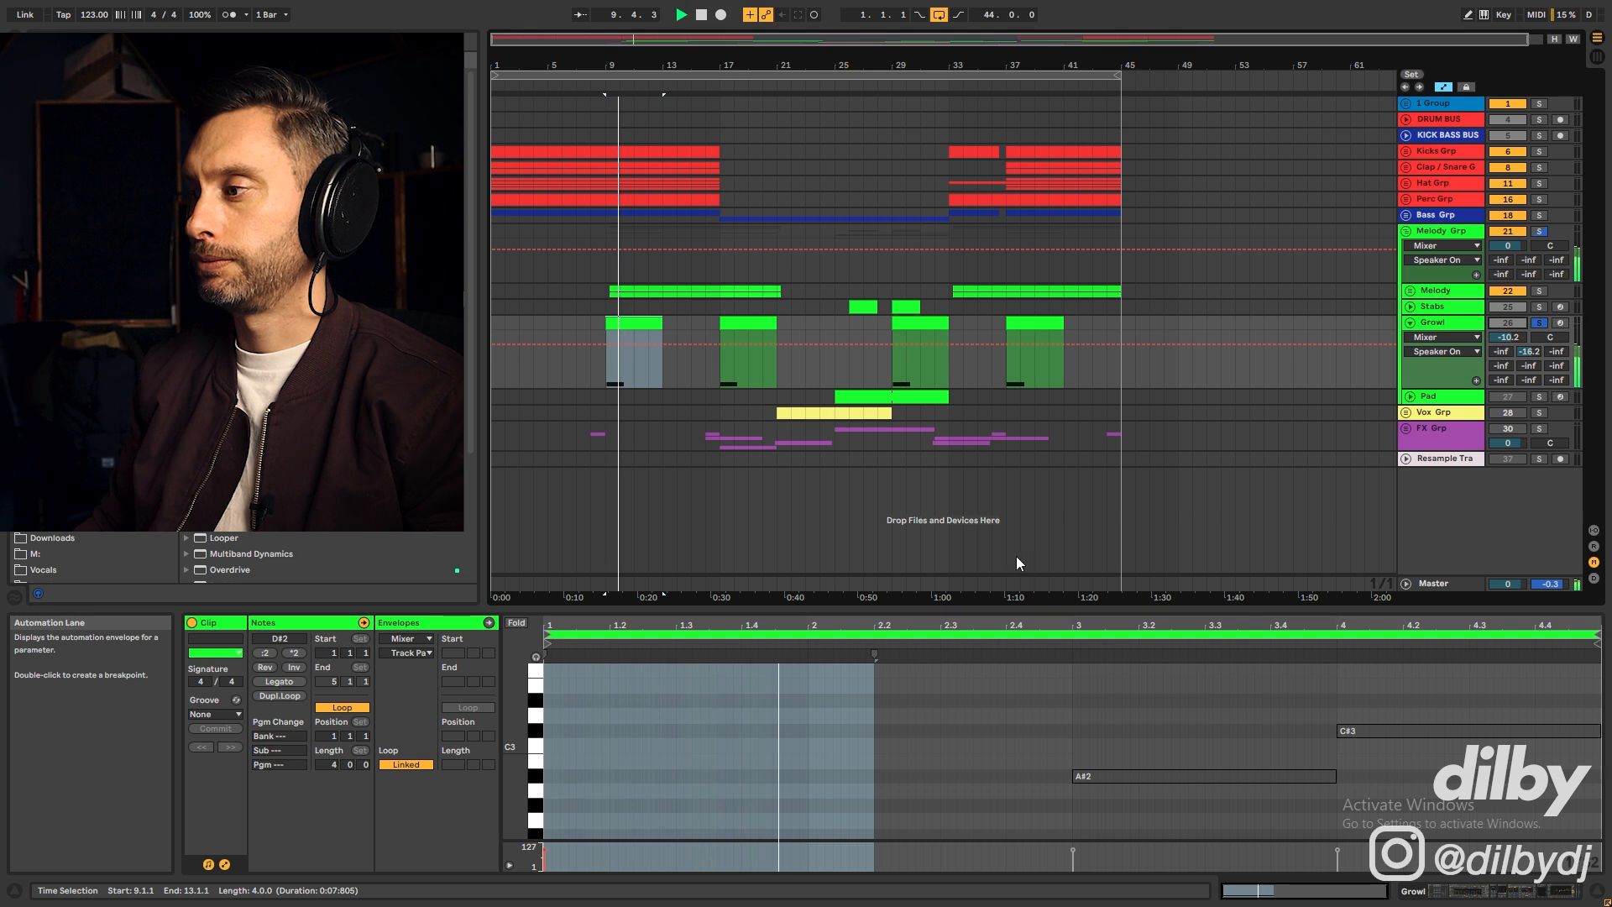
key("space")
scroll(981, 683, "down", 7)
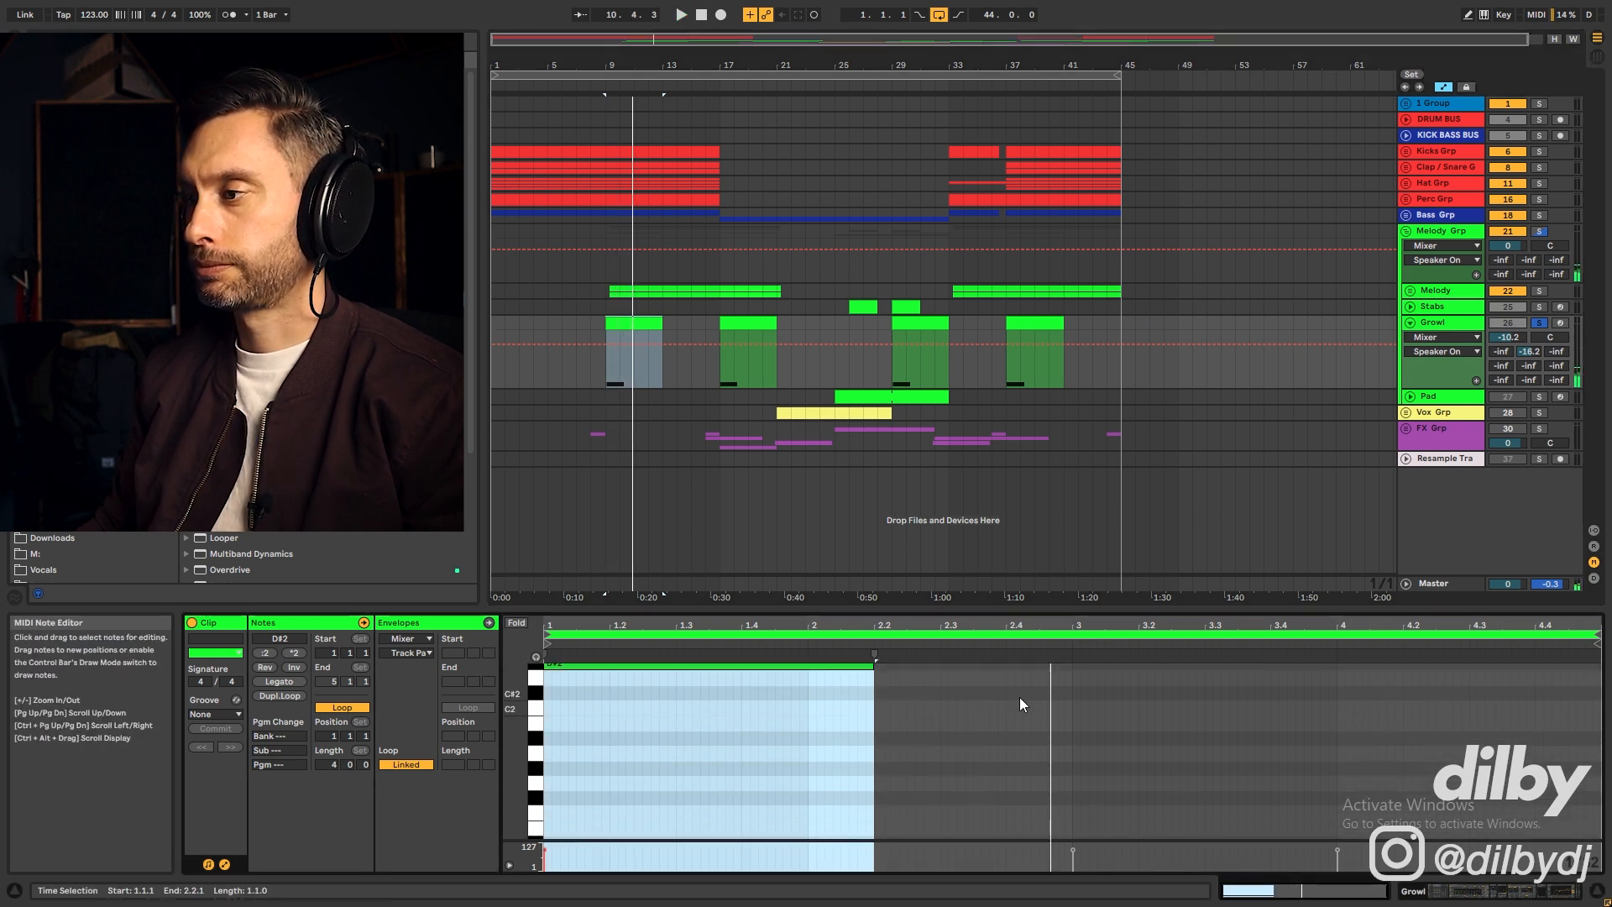
Enlarge the note editor and show all notes of the Growl clip at bars 9 to 13
scroll(1020, 696, "up", 2)
left_click_drag(942, 608, 949, 415)
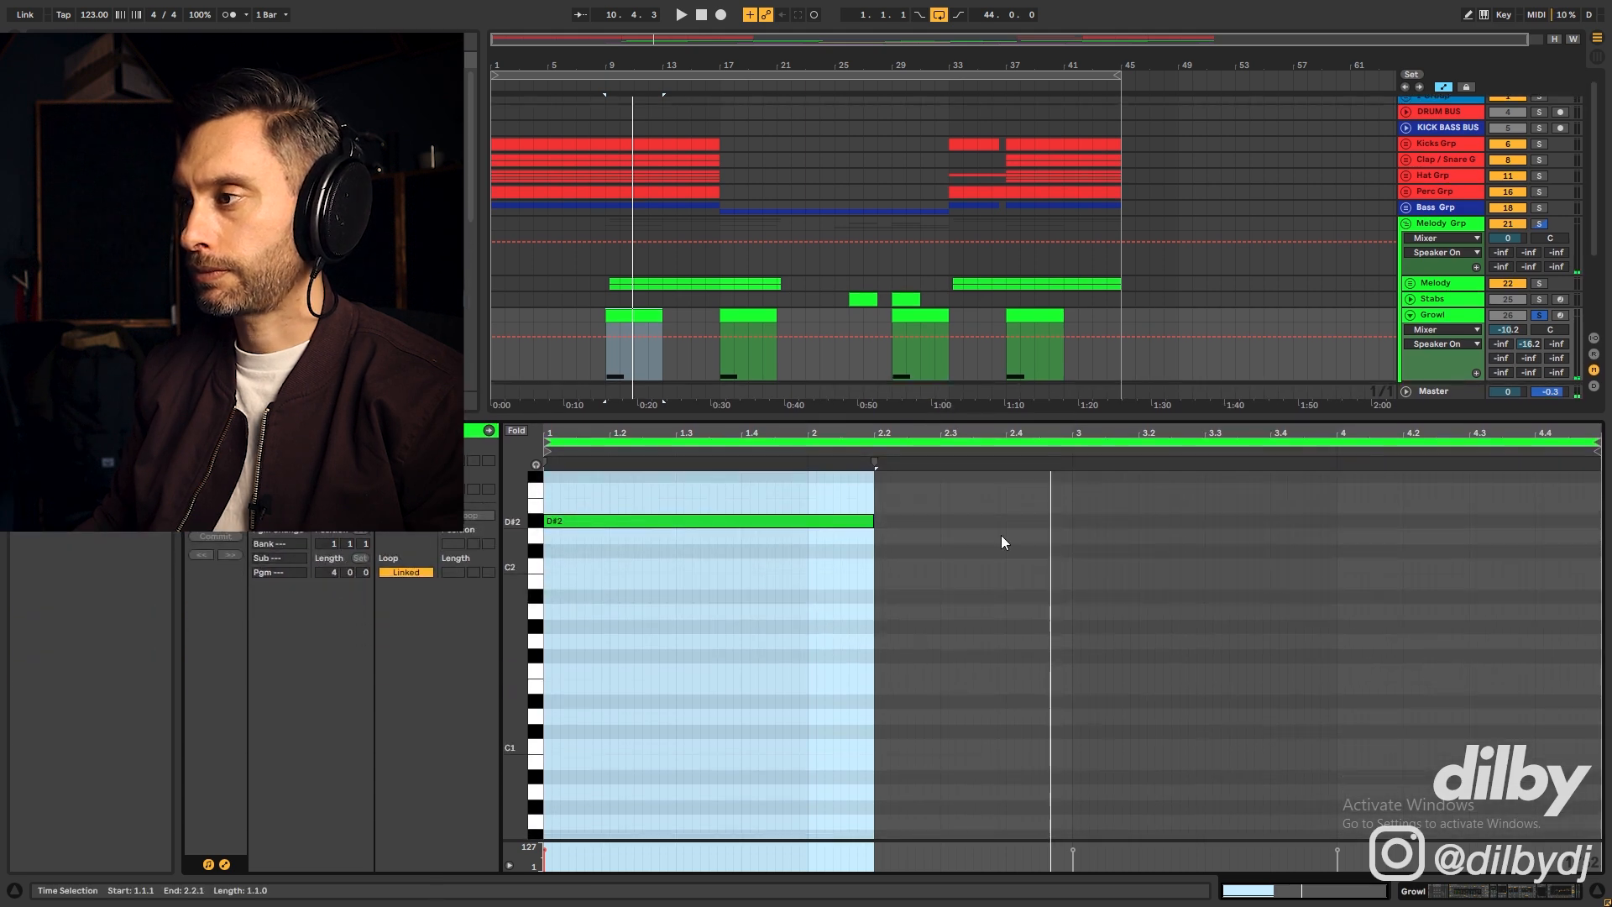
scroll(904, 563, "up", 5)
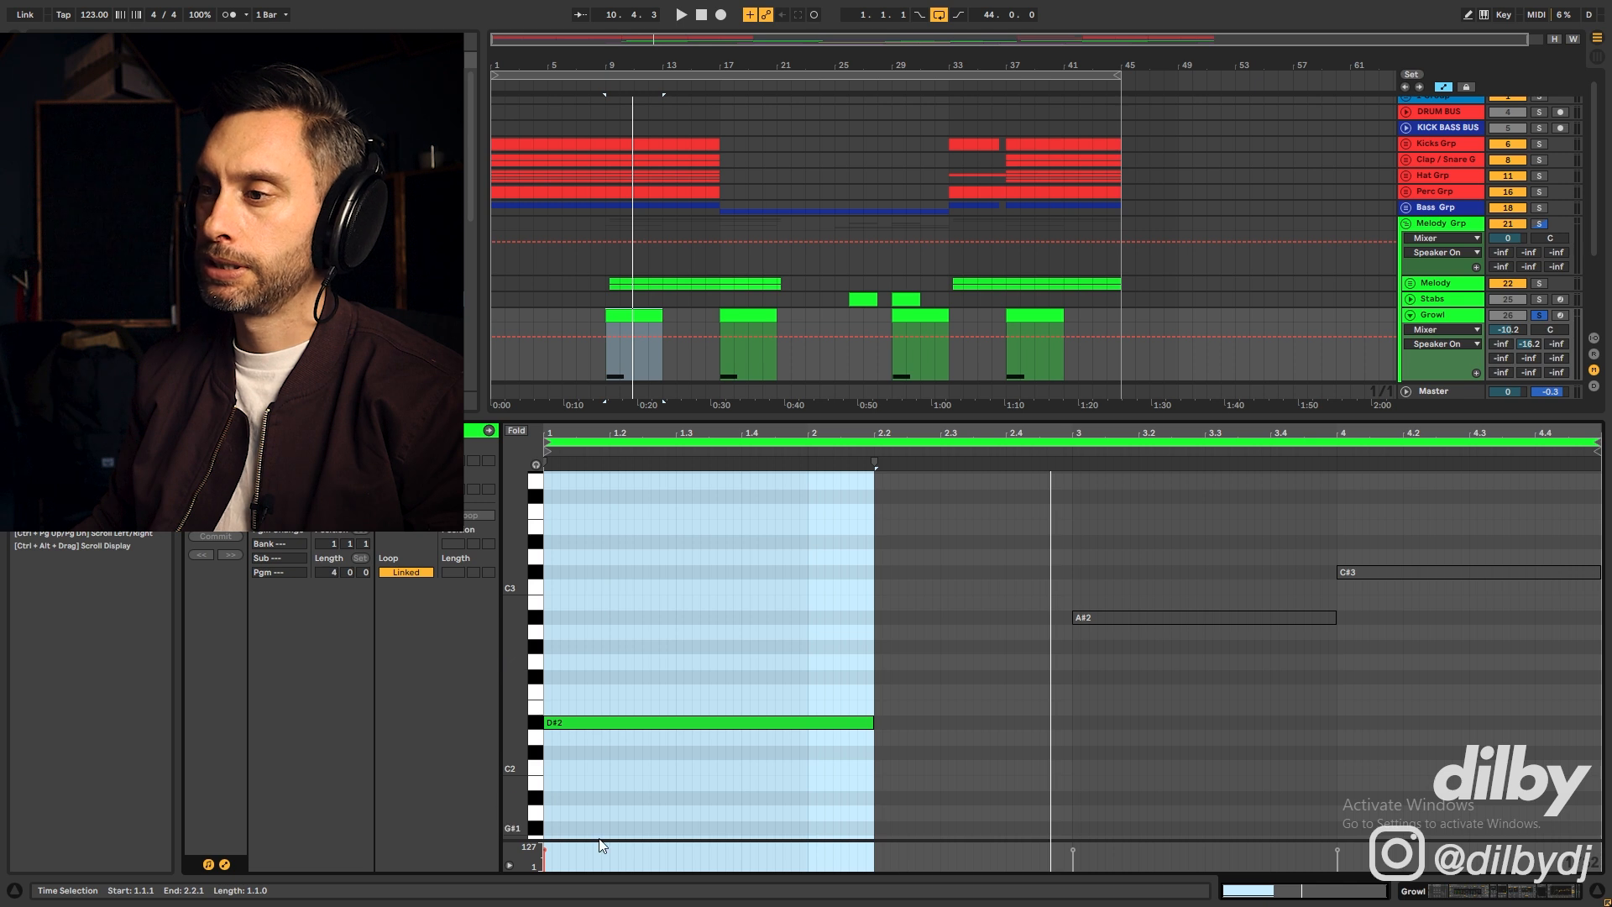
left_click(648, 314)
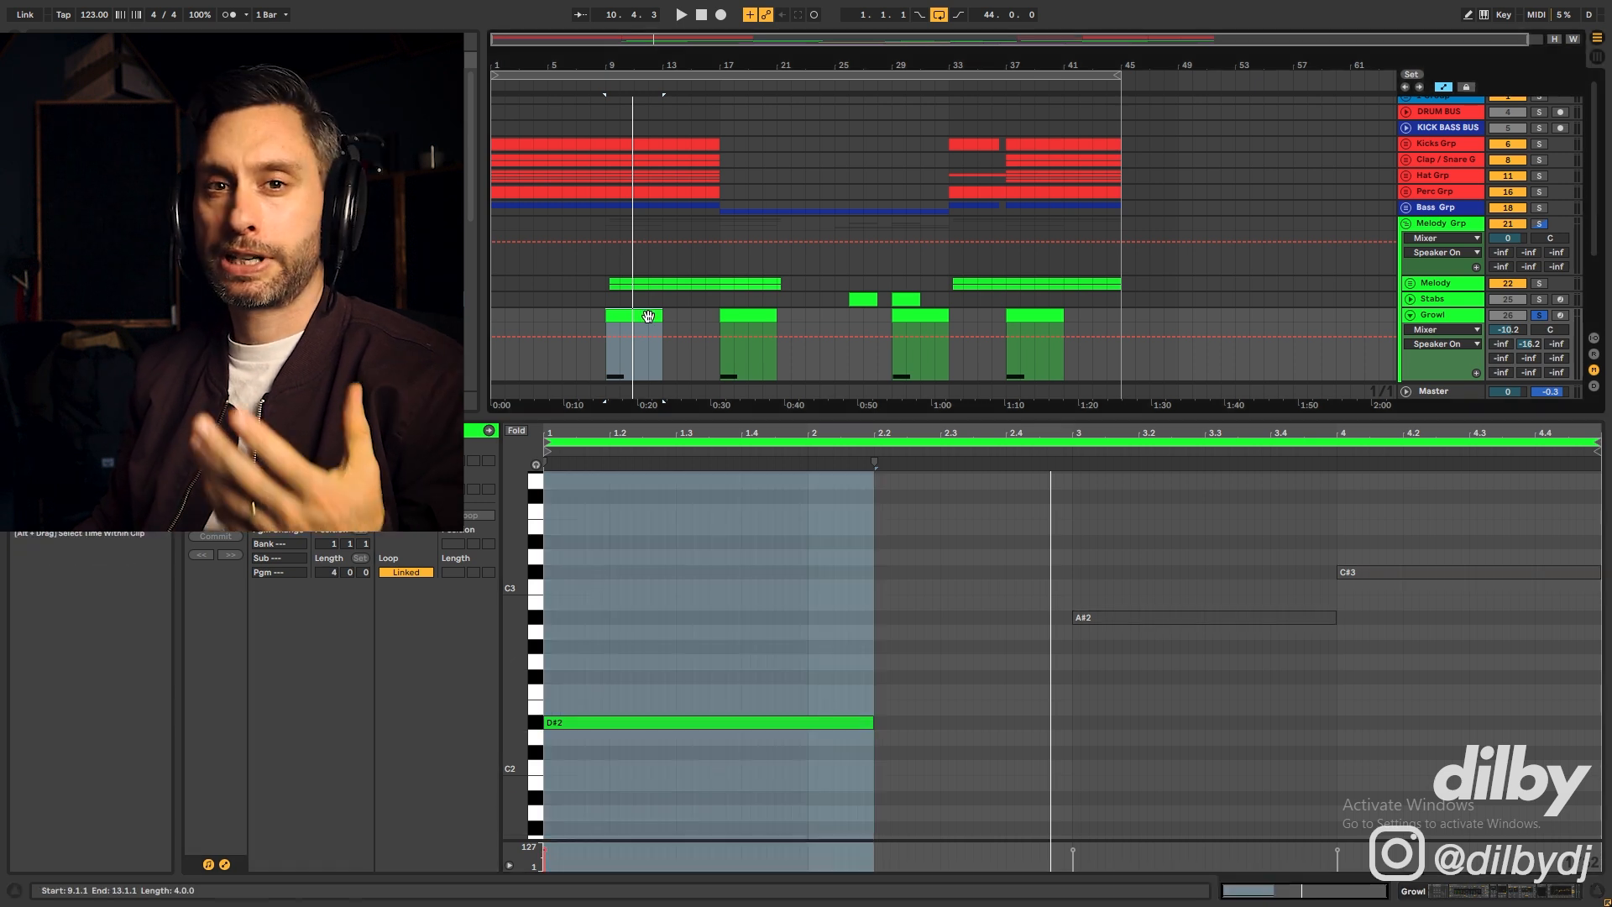
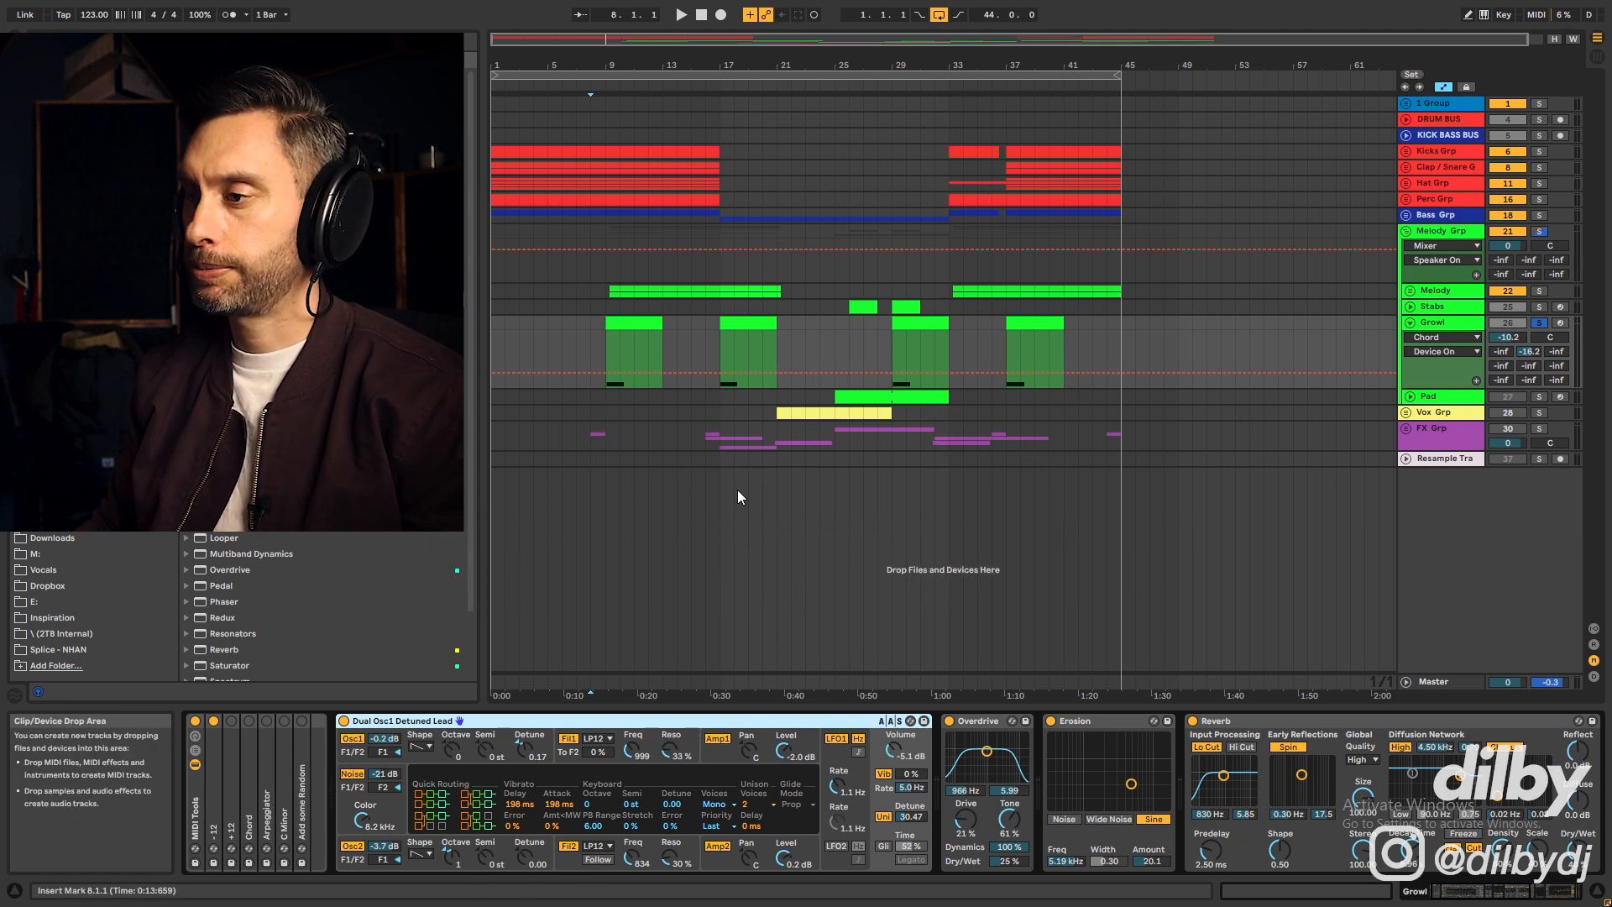
Compare the Amp 1 and Amp 2 envelopes of the Growl's Dual Osc1 Detuned Lead synth
left_click(719, 743)
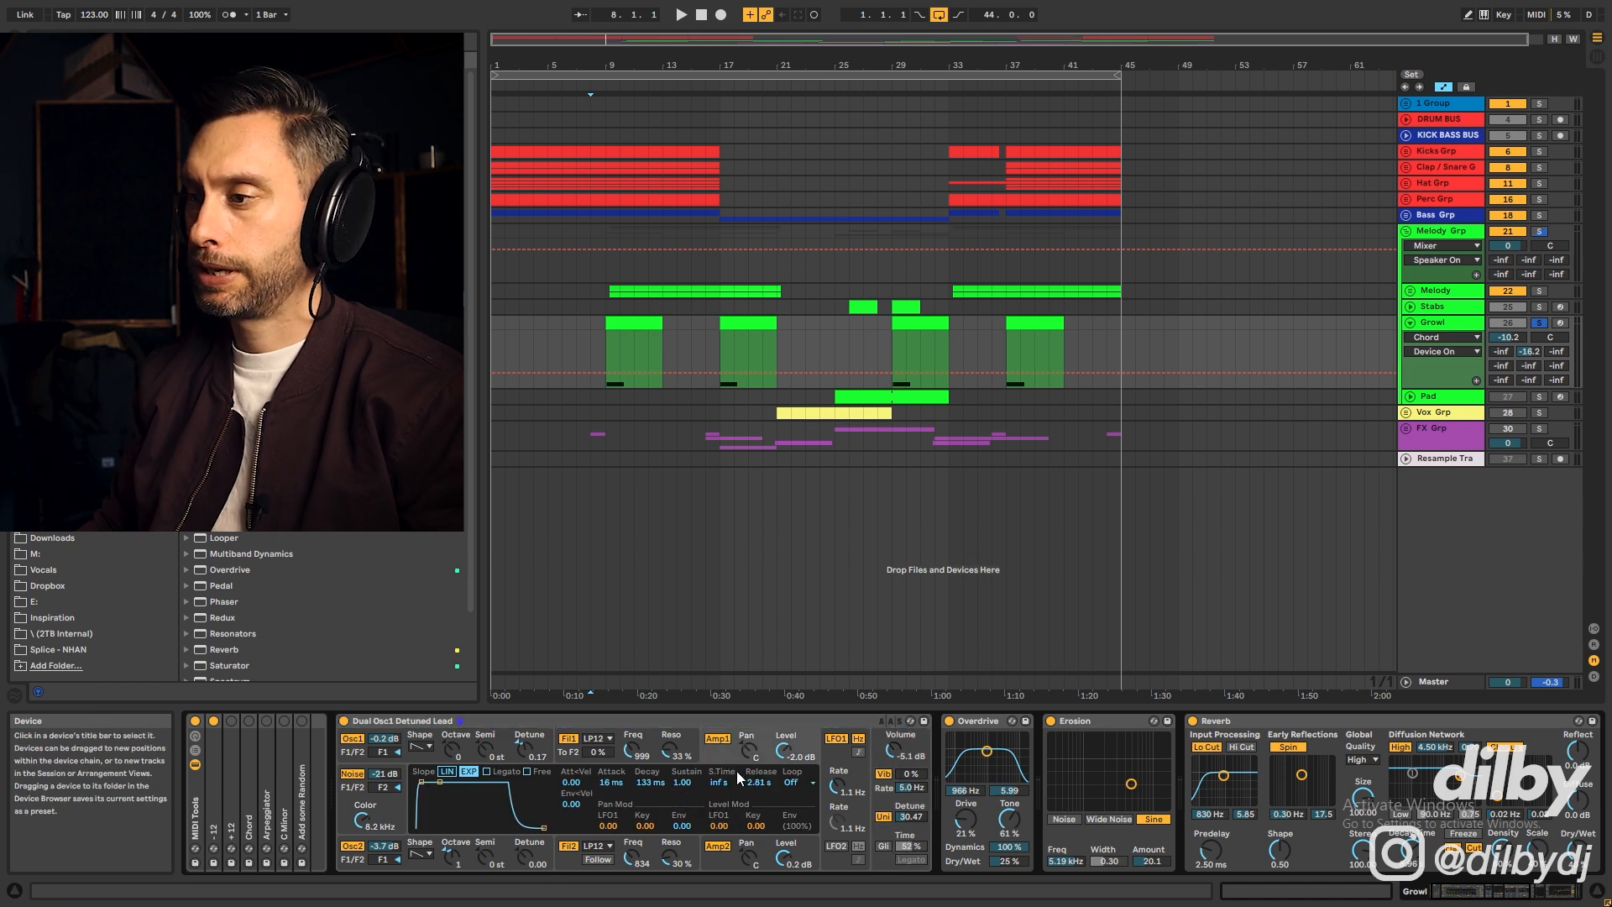
left_click(708, 853)
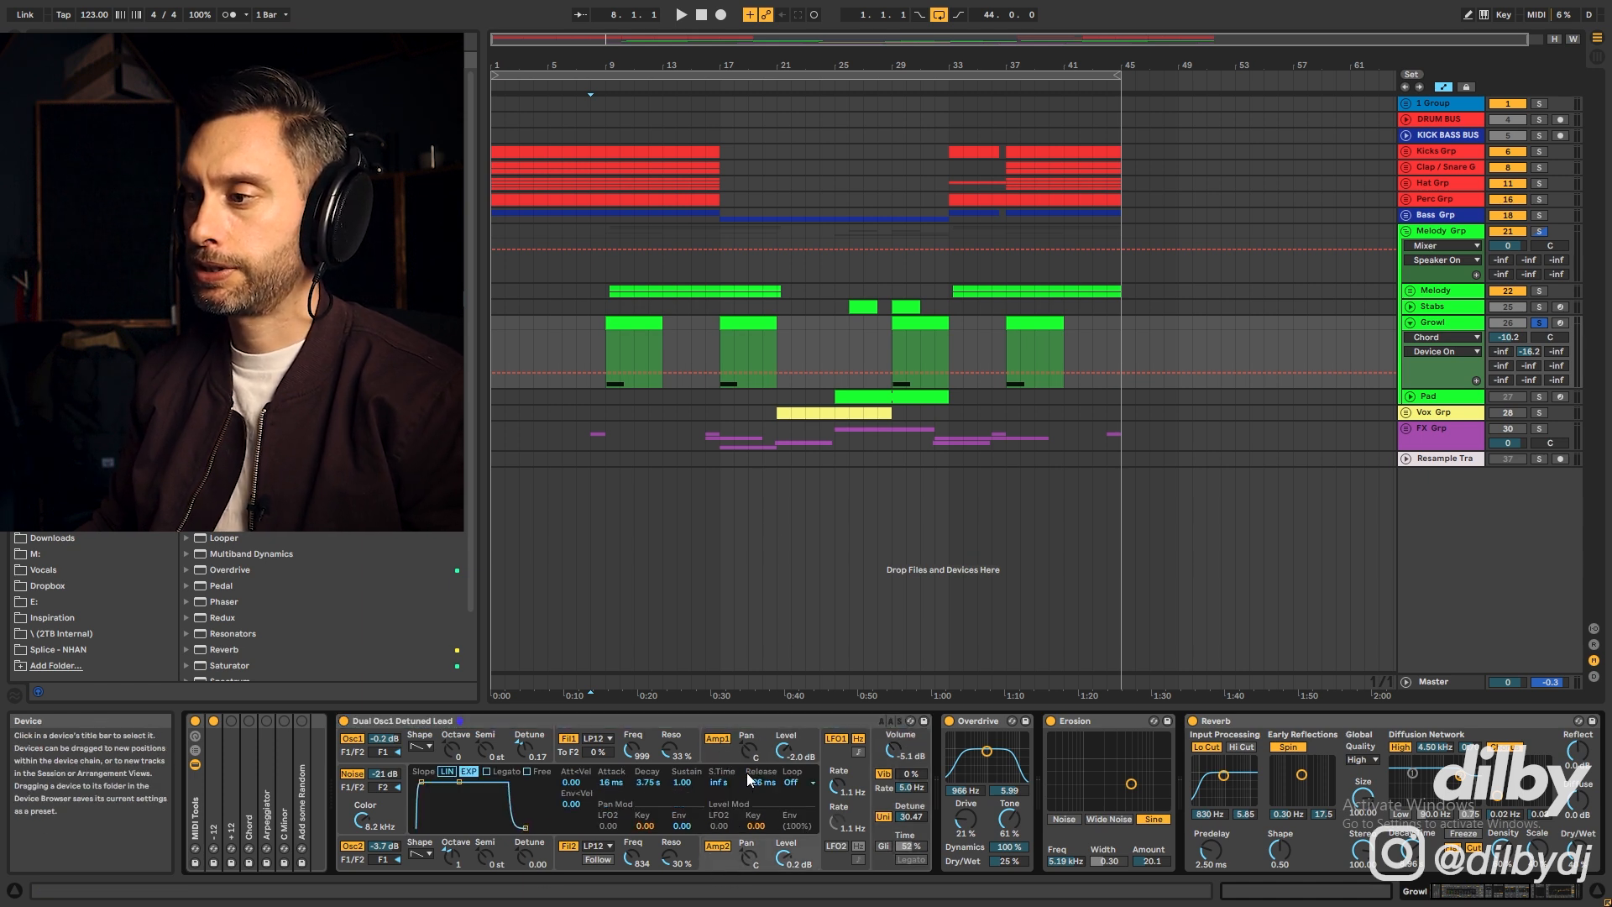
left_click(718, 740)
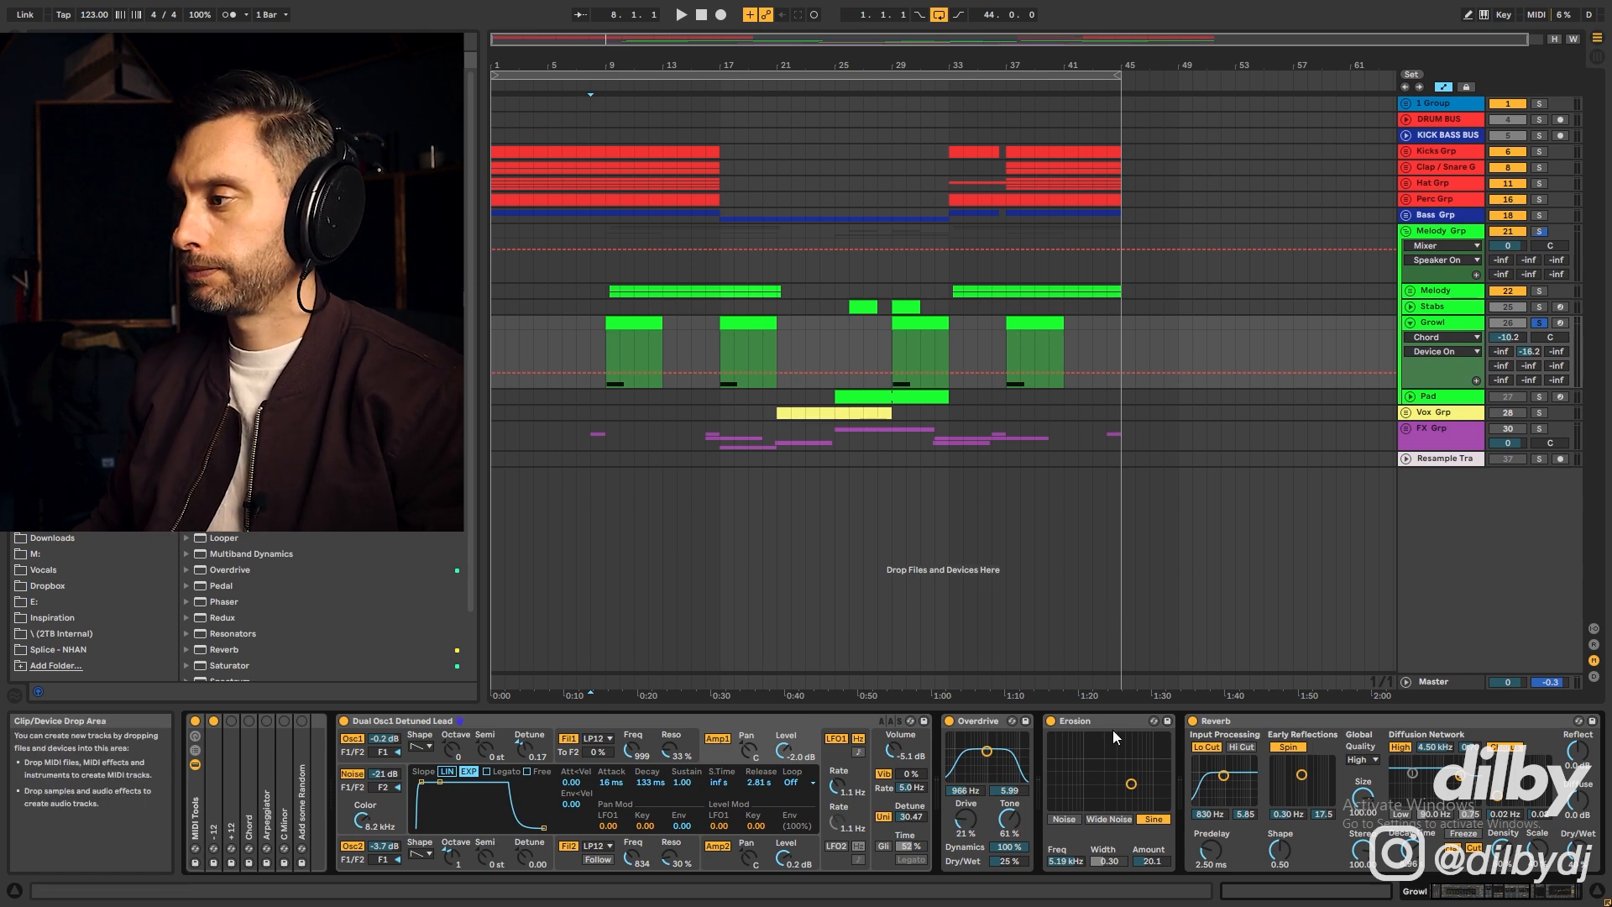
Group the Growl's audio effects, from the Overdrive onwards, into an audio effect rack
left_click(1353, 723)
left_click(973, 720, "shift")
key("ctrl+g")
left_click_drag(1517, 893, 1545, 892)
left_click_drag(1001, 722, 921, 724)
left_click_drag(1164, 724, 1052, 725)
left_click_drag(1544, 893, 1491, 892)
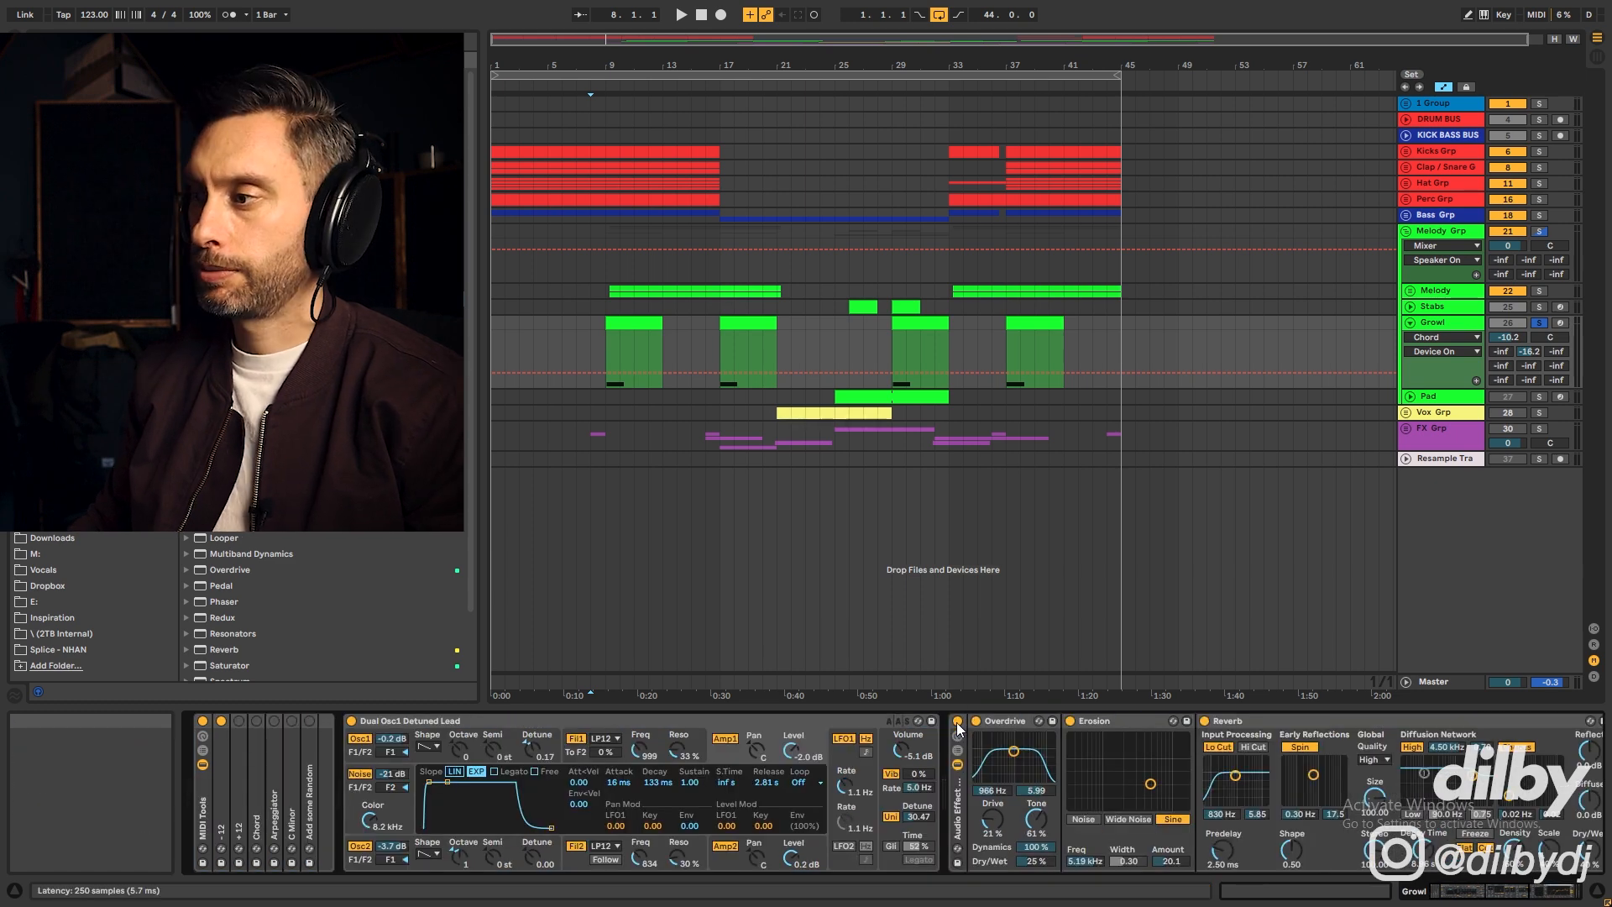
Switch off the whole audio effect rack and audition the dry Growl clip at bars 9 to 13
left_click(960, 727)
left_click(634, 353)
key("space")
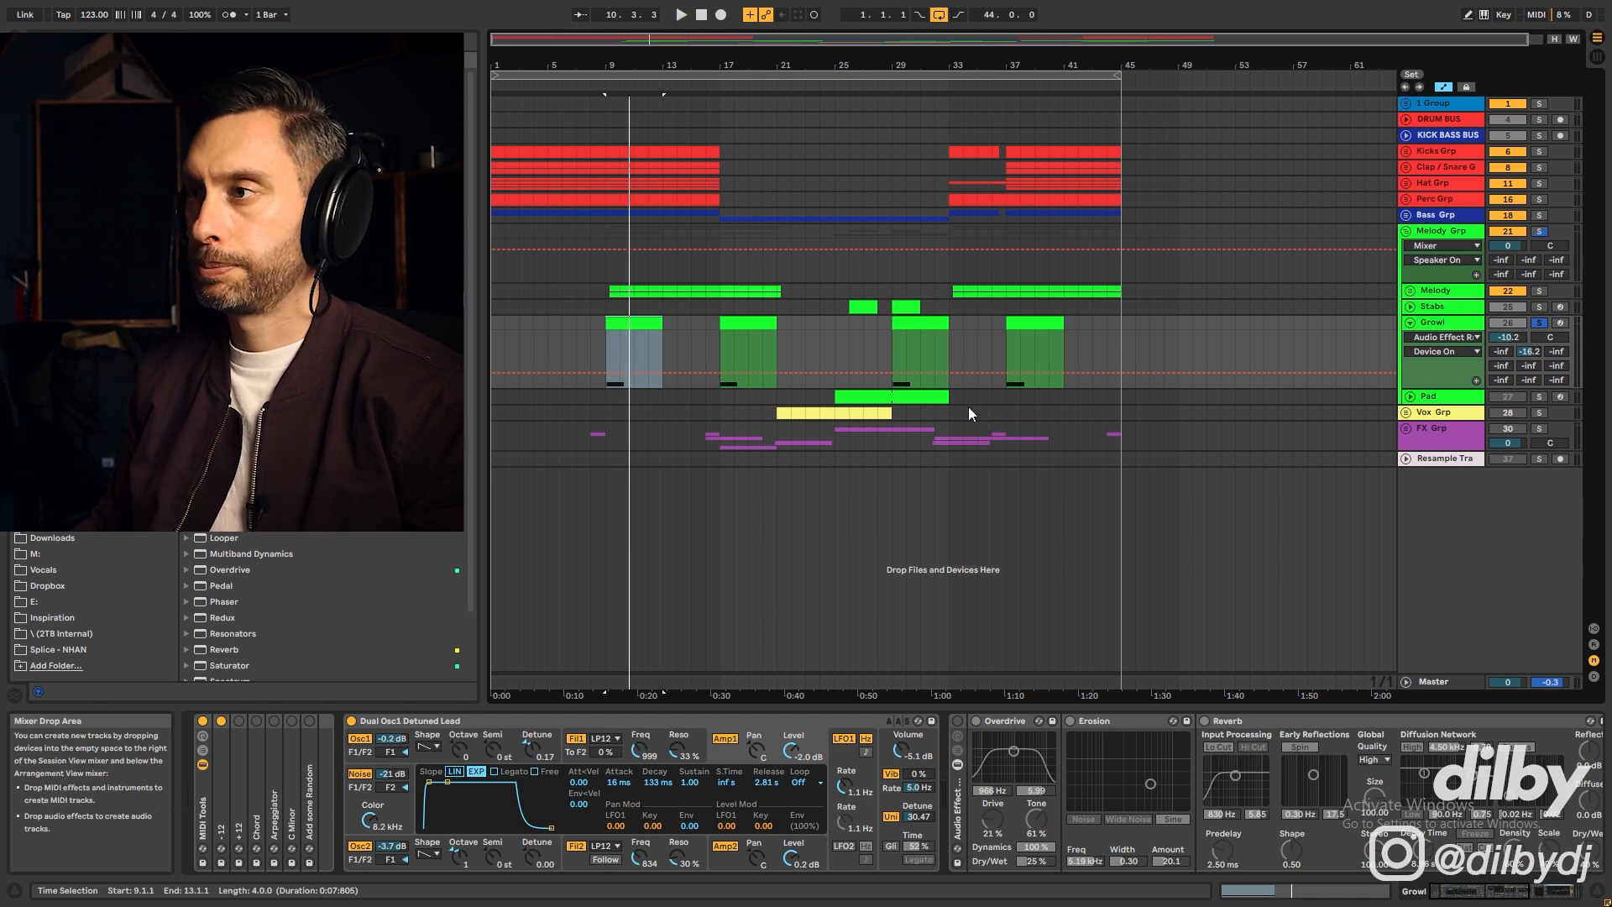
Reactivate the effect rack and audition the growl while switching its Overdrive off and on
key("ctrl+z")
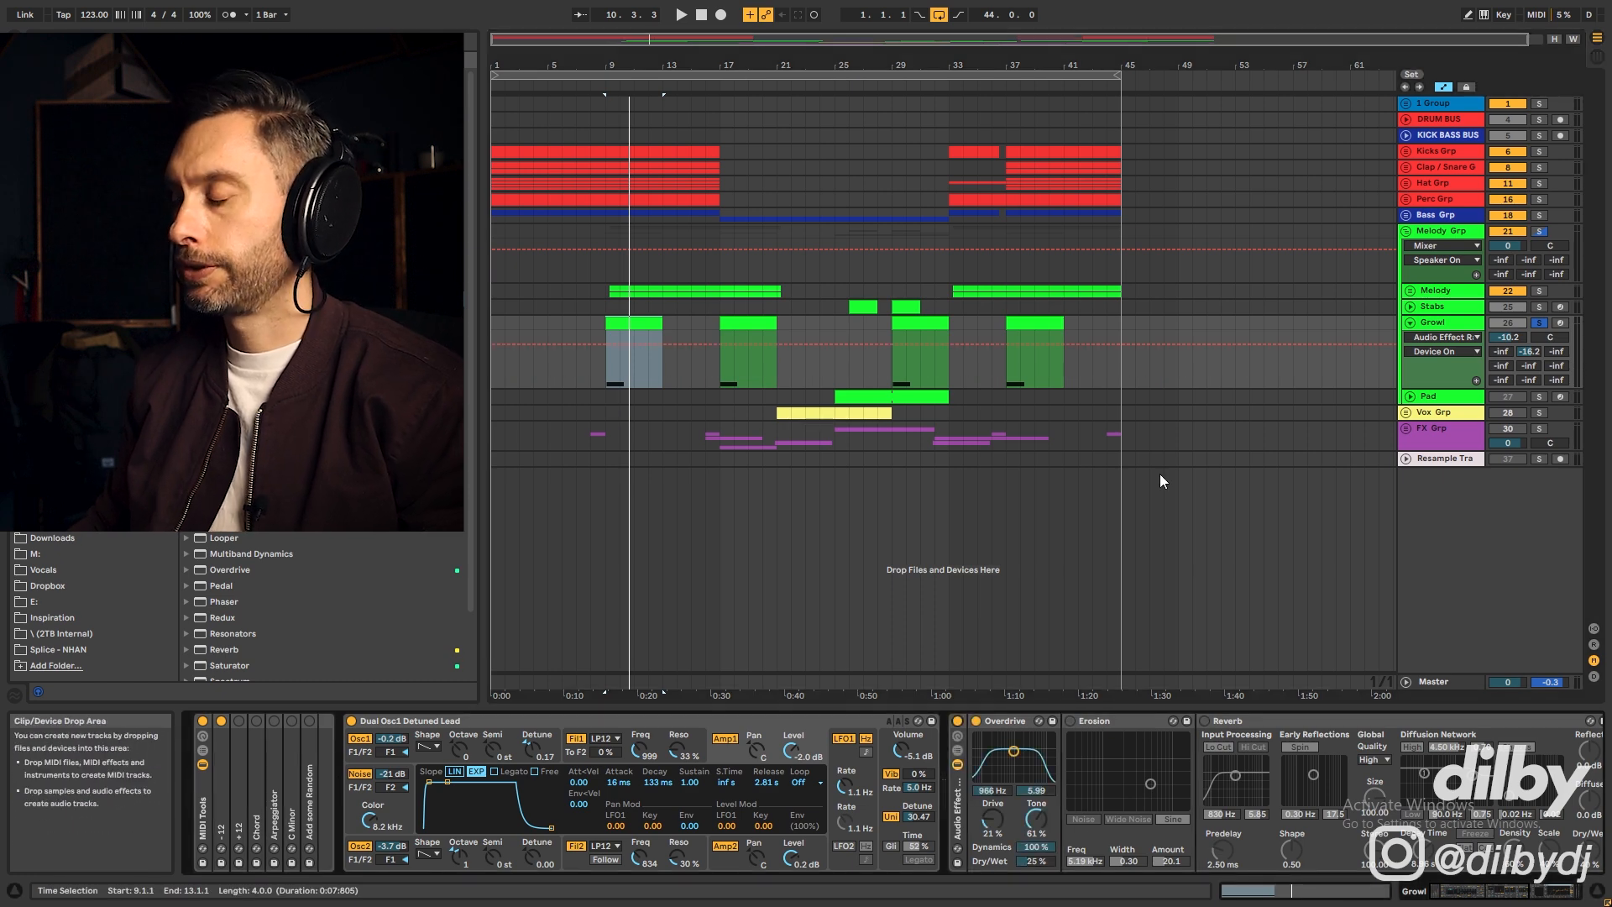
left_click(977, 722)
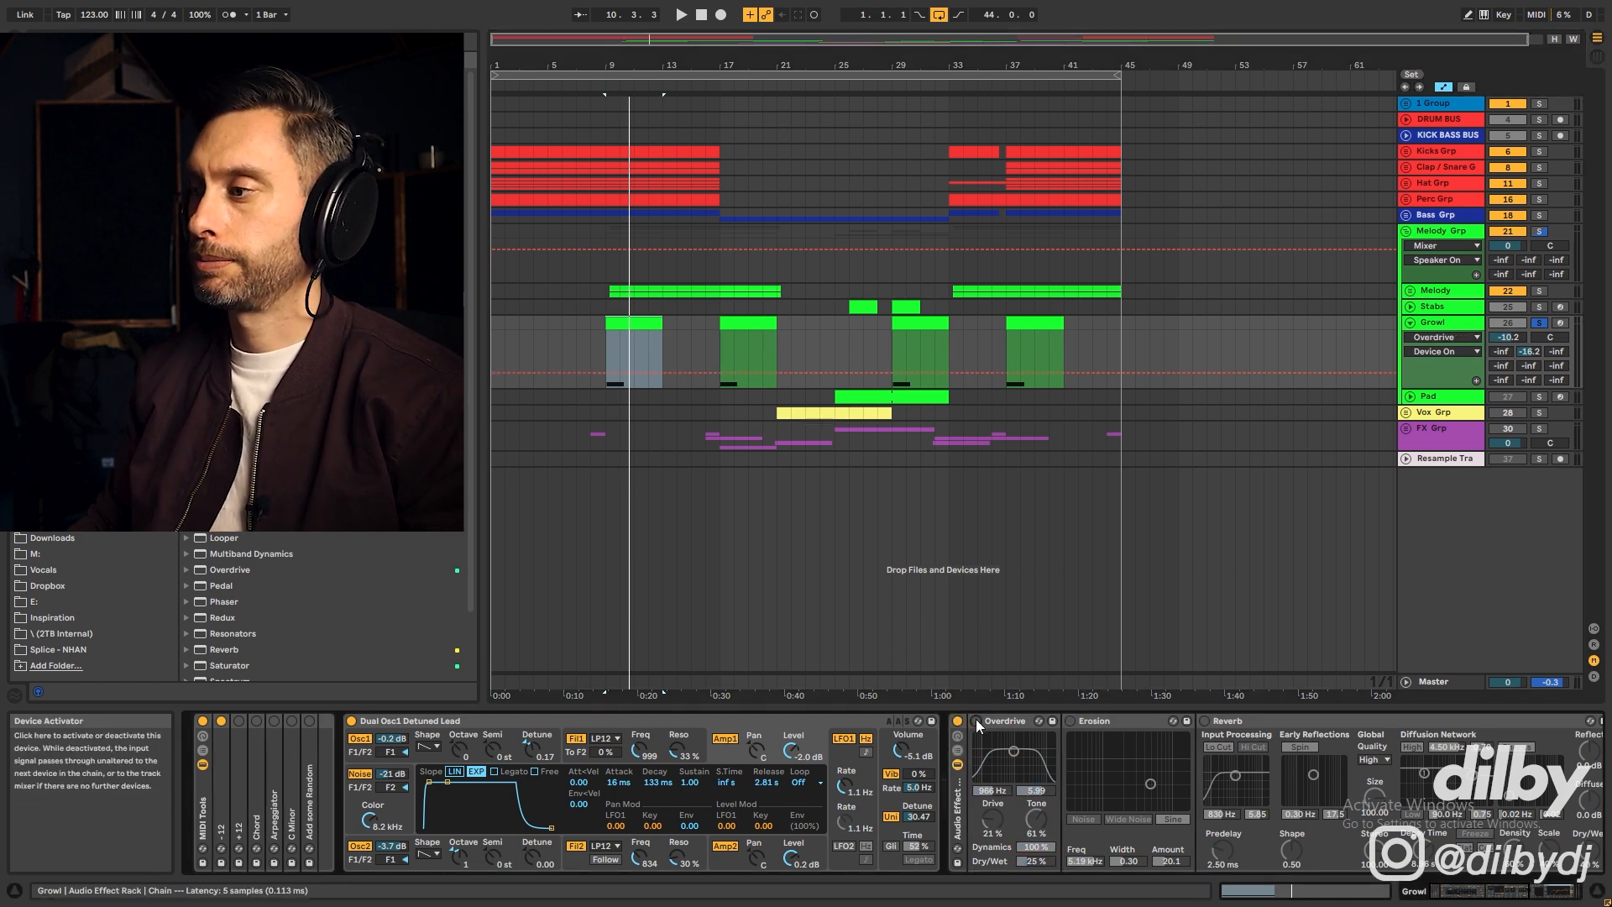
left_click(976, 722)
key("space")
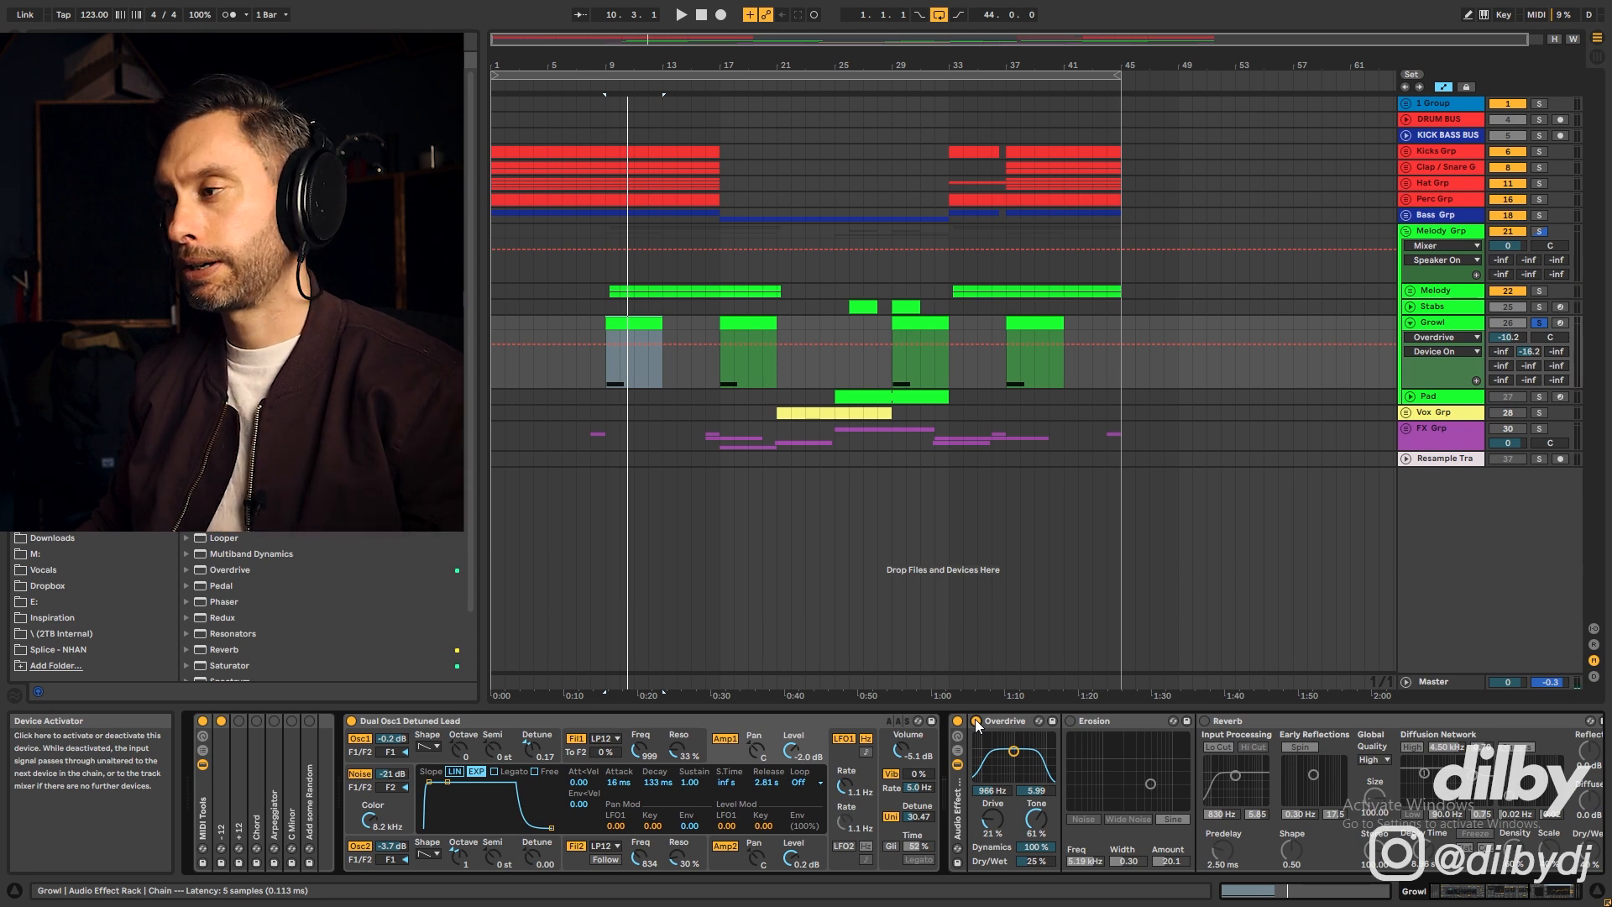
Select the Erosion with it turned on and audition the growl through it
left_click(1084, 722)
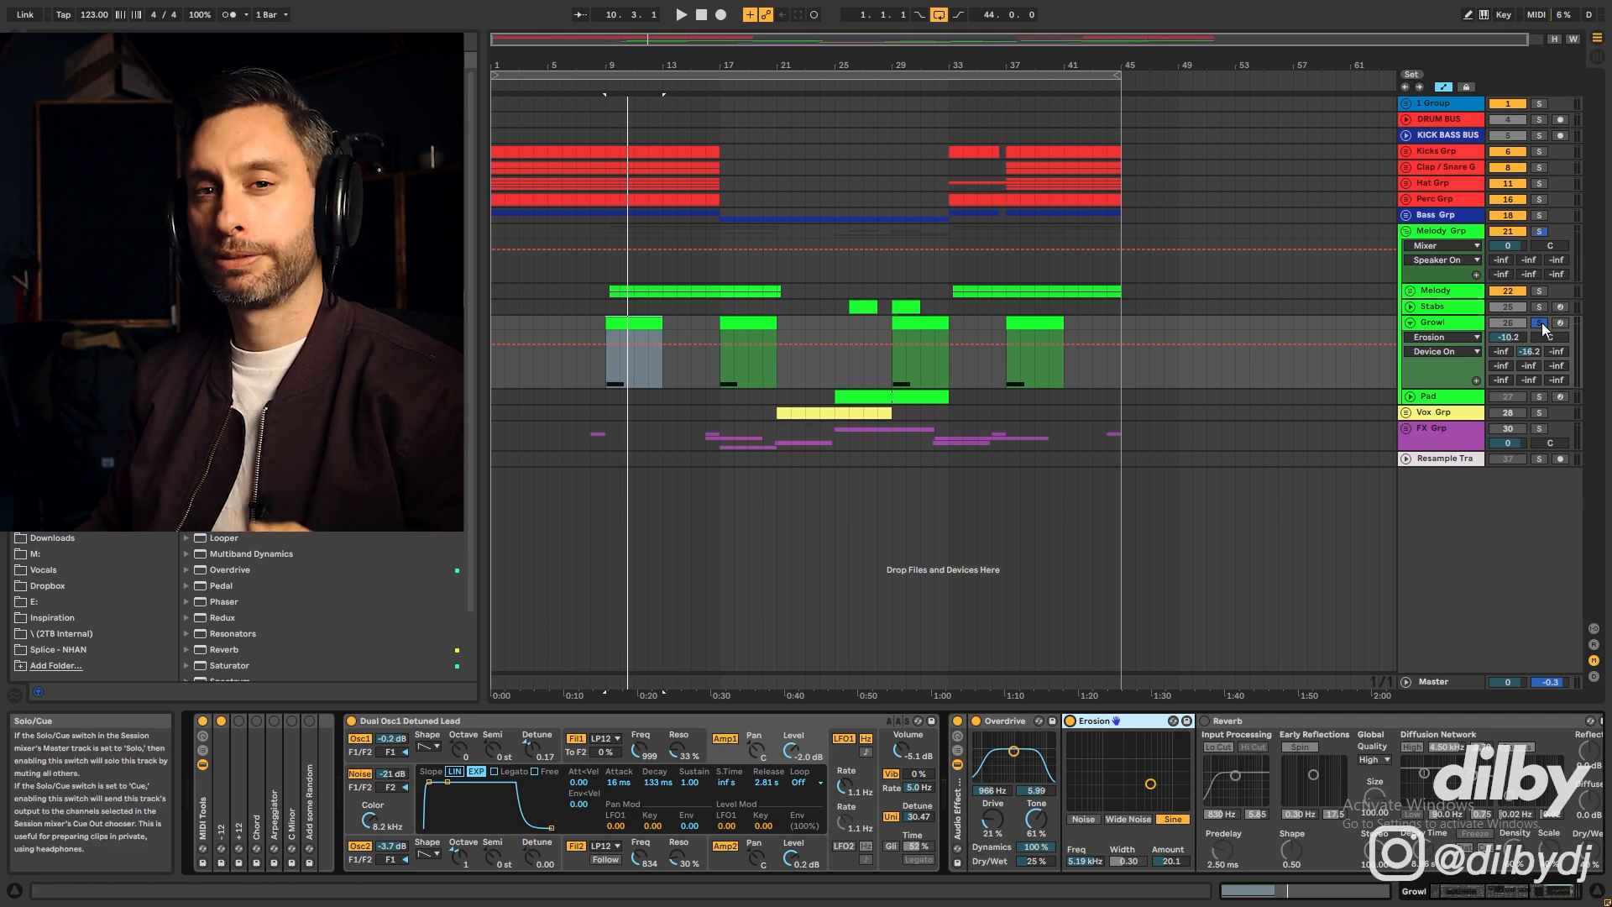
key("space")
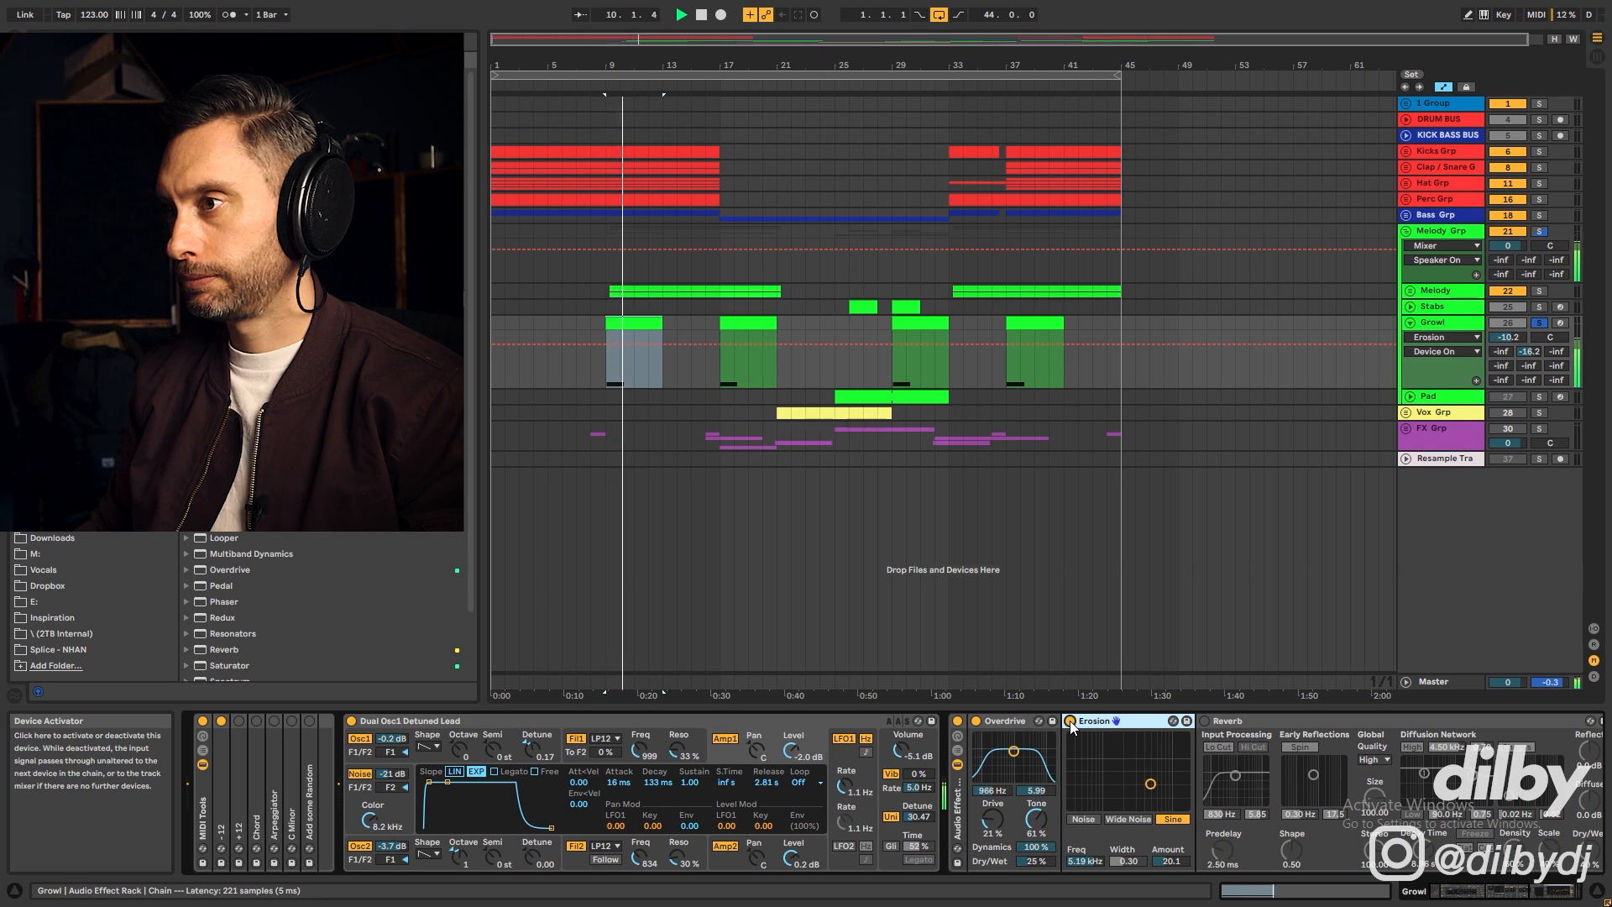
key("space")
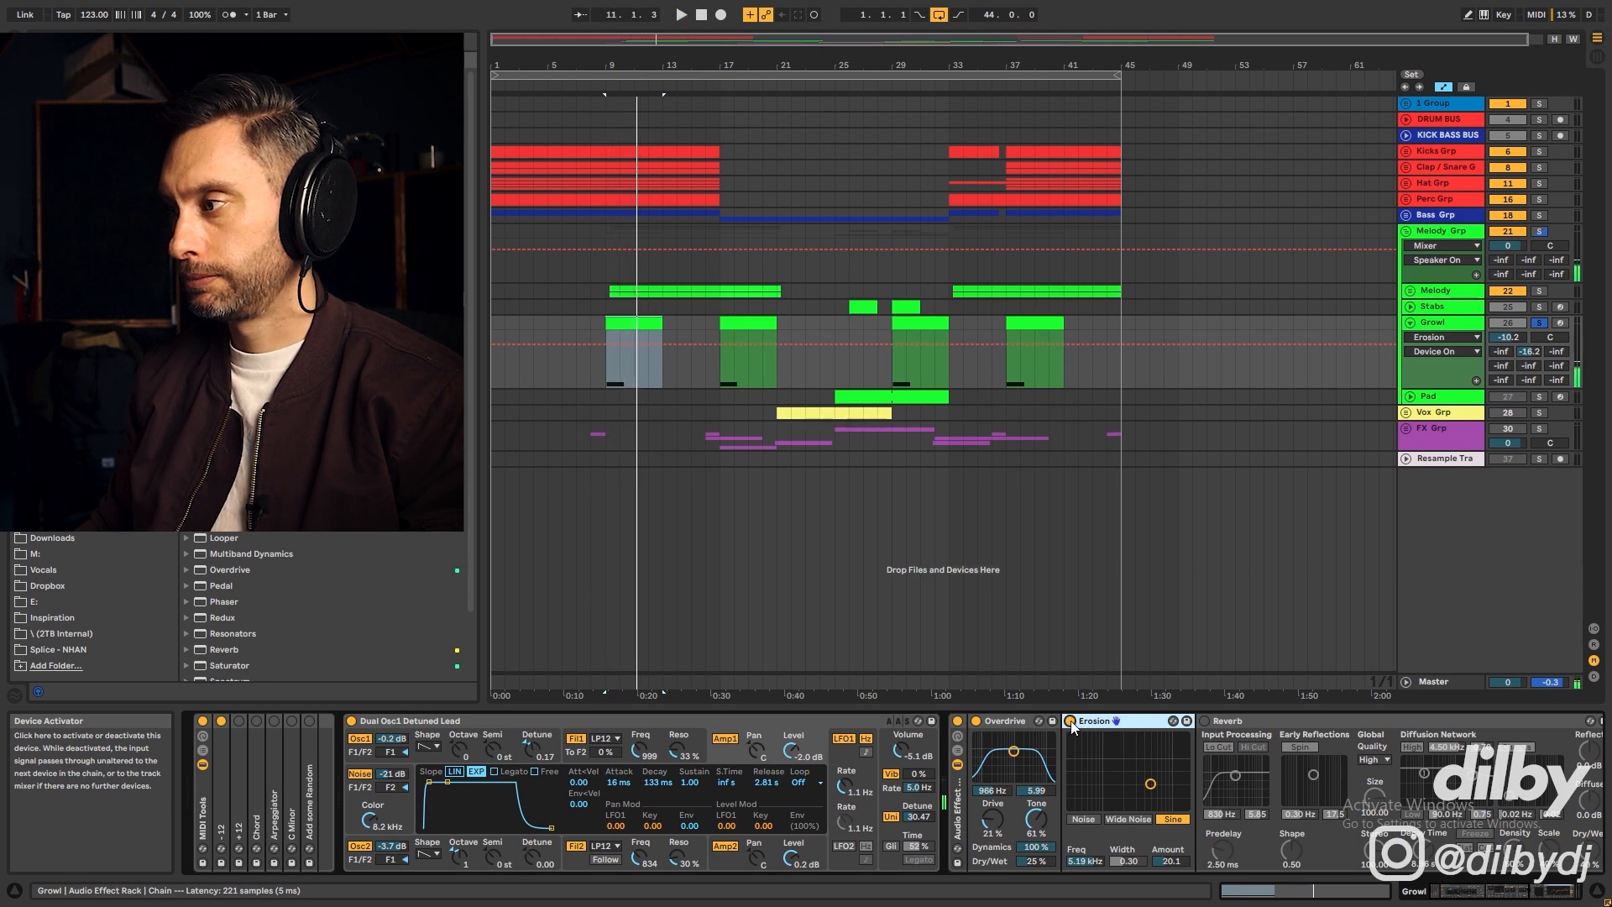
Turn on the Growl's Reverb and TAL-Chorus-LX while auditioning the clip through them
left_click(1472, 899)
left_click_drag(1471, 894, 1496, 893)
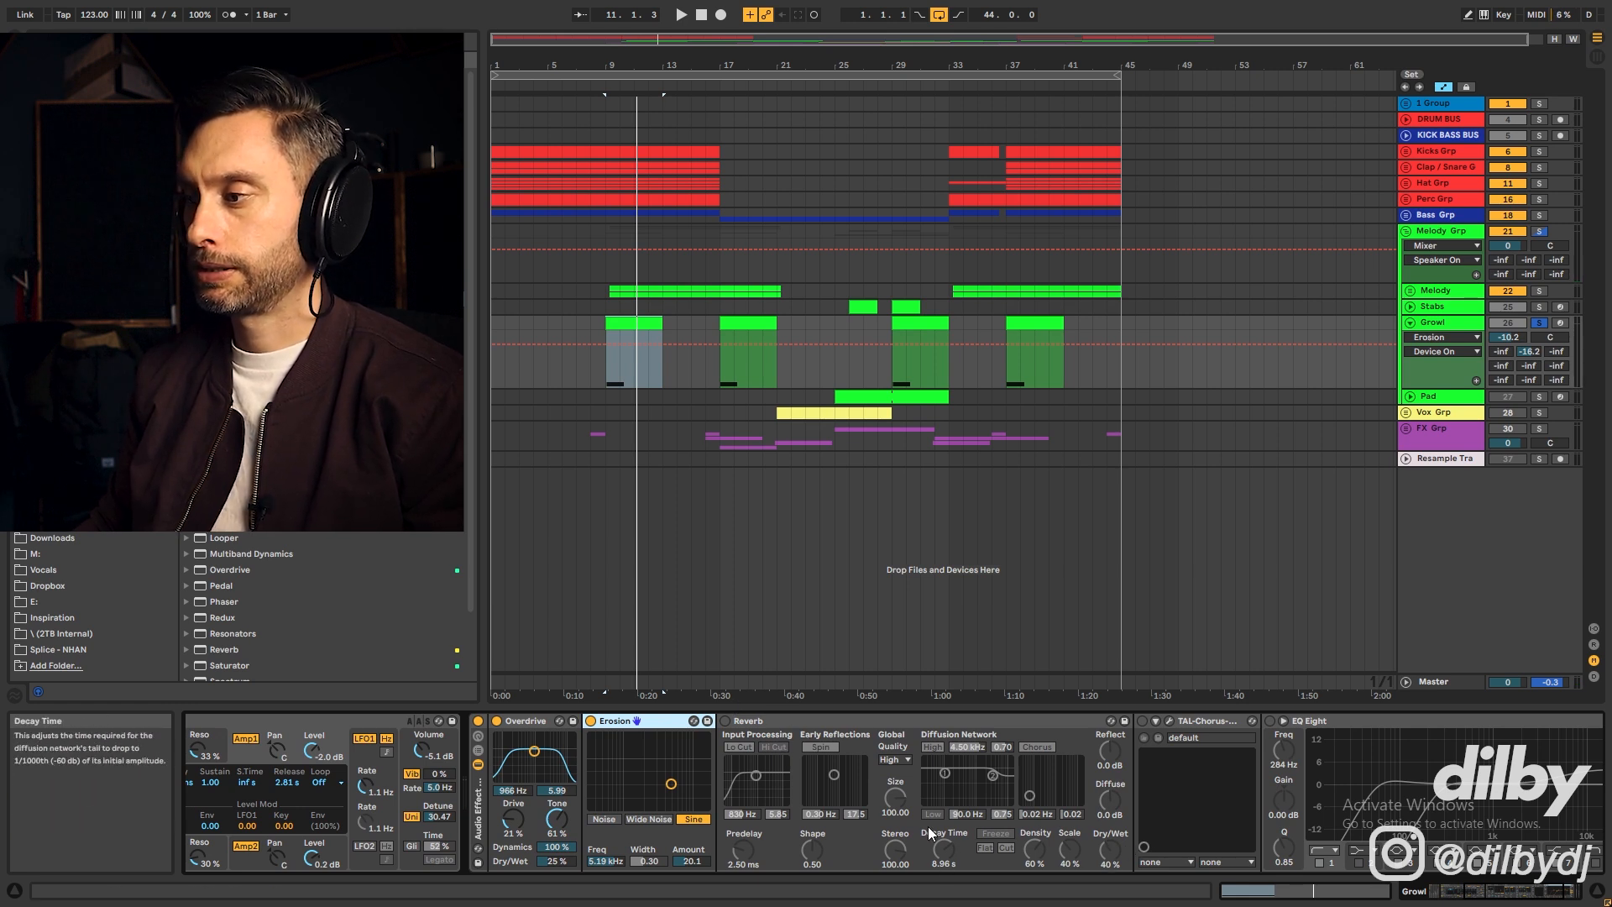
left_click(725, 721)
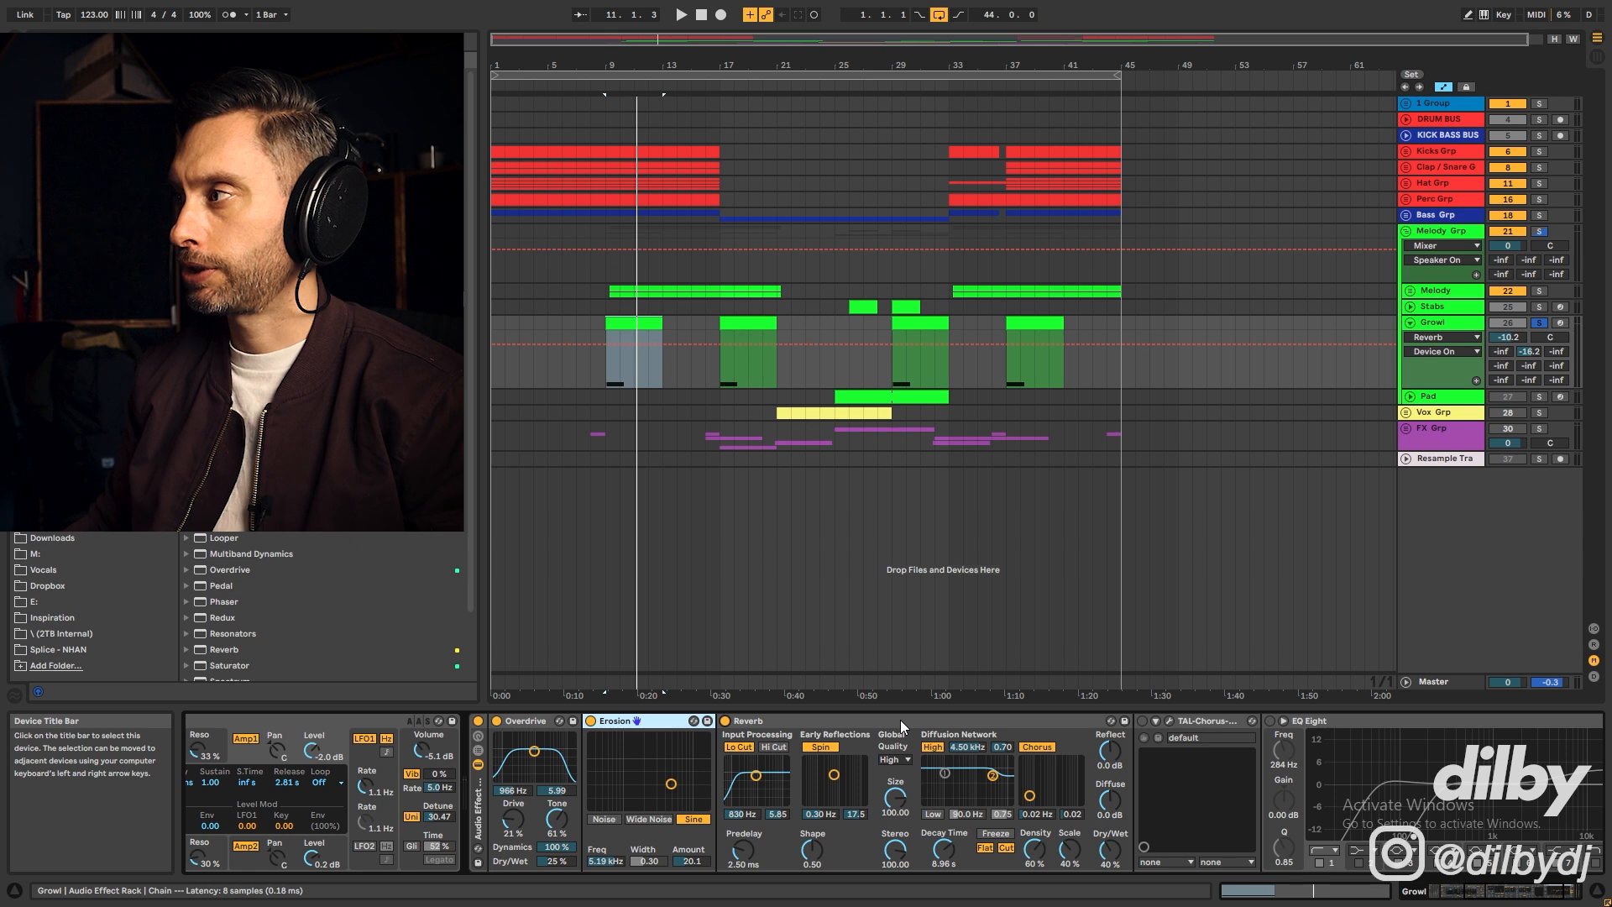
key("space")
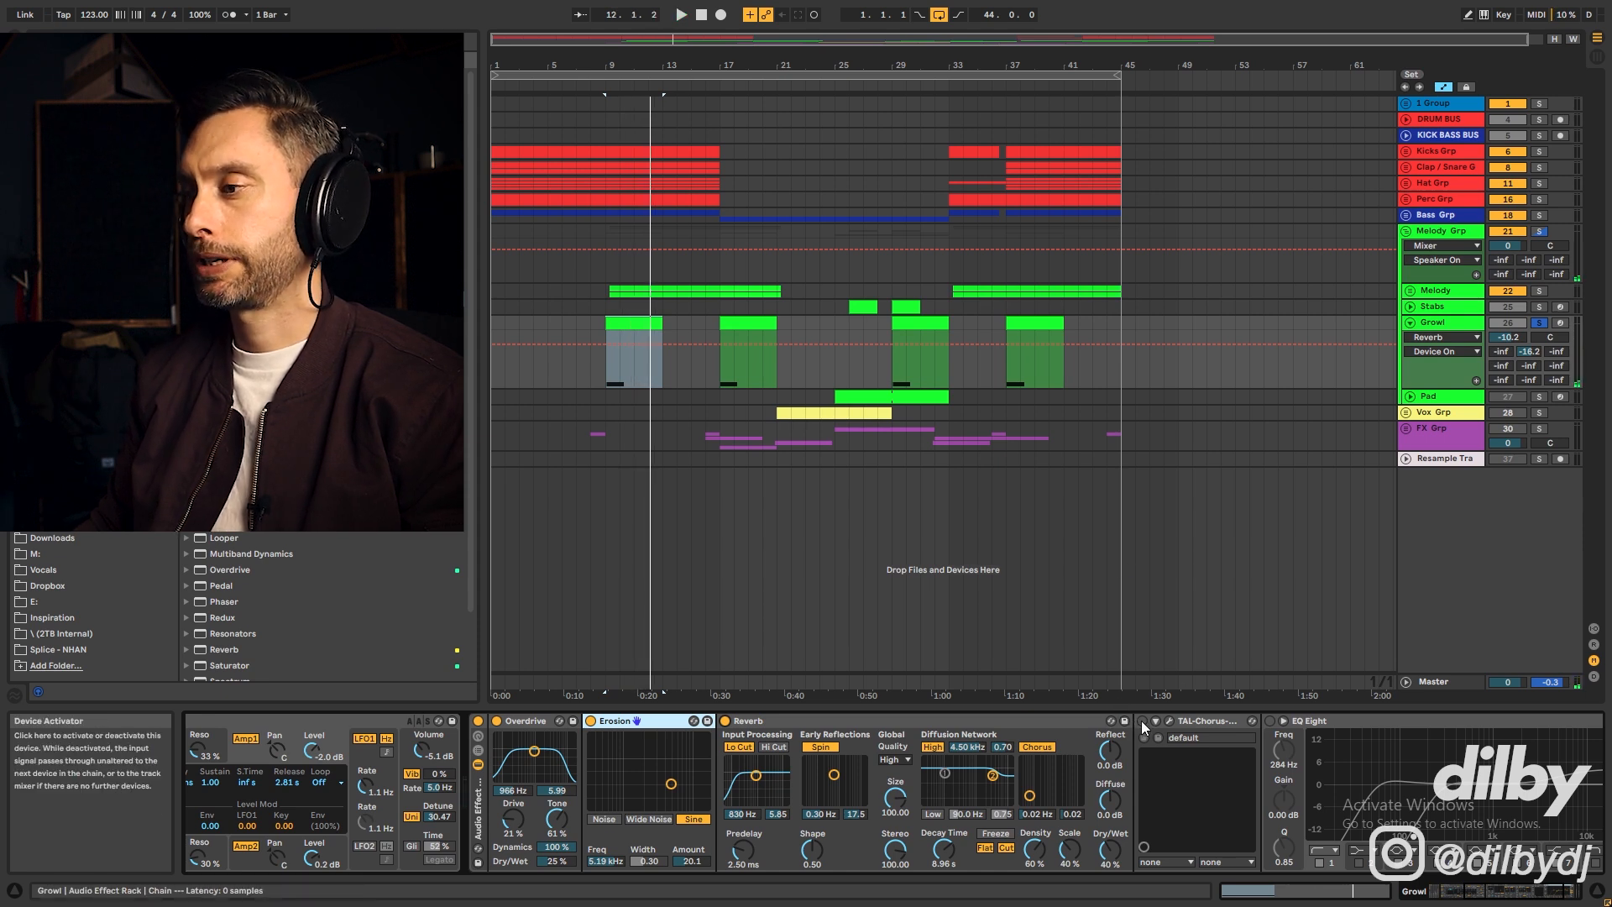
left_click(1143, 722)
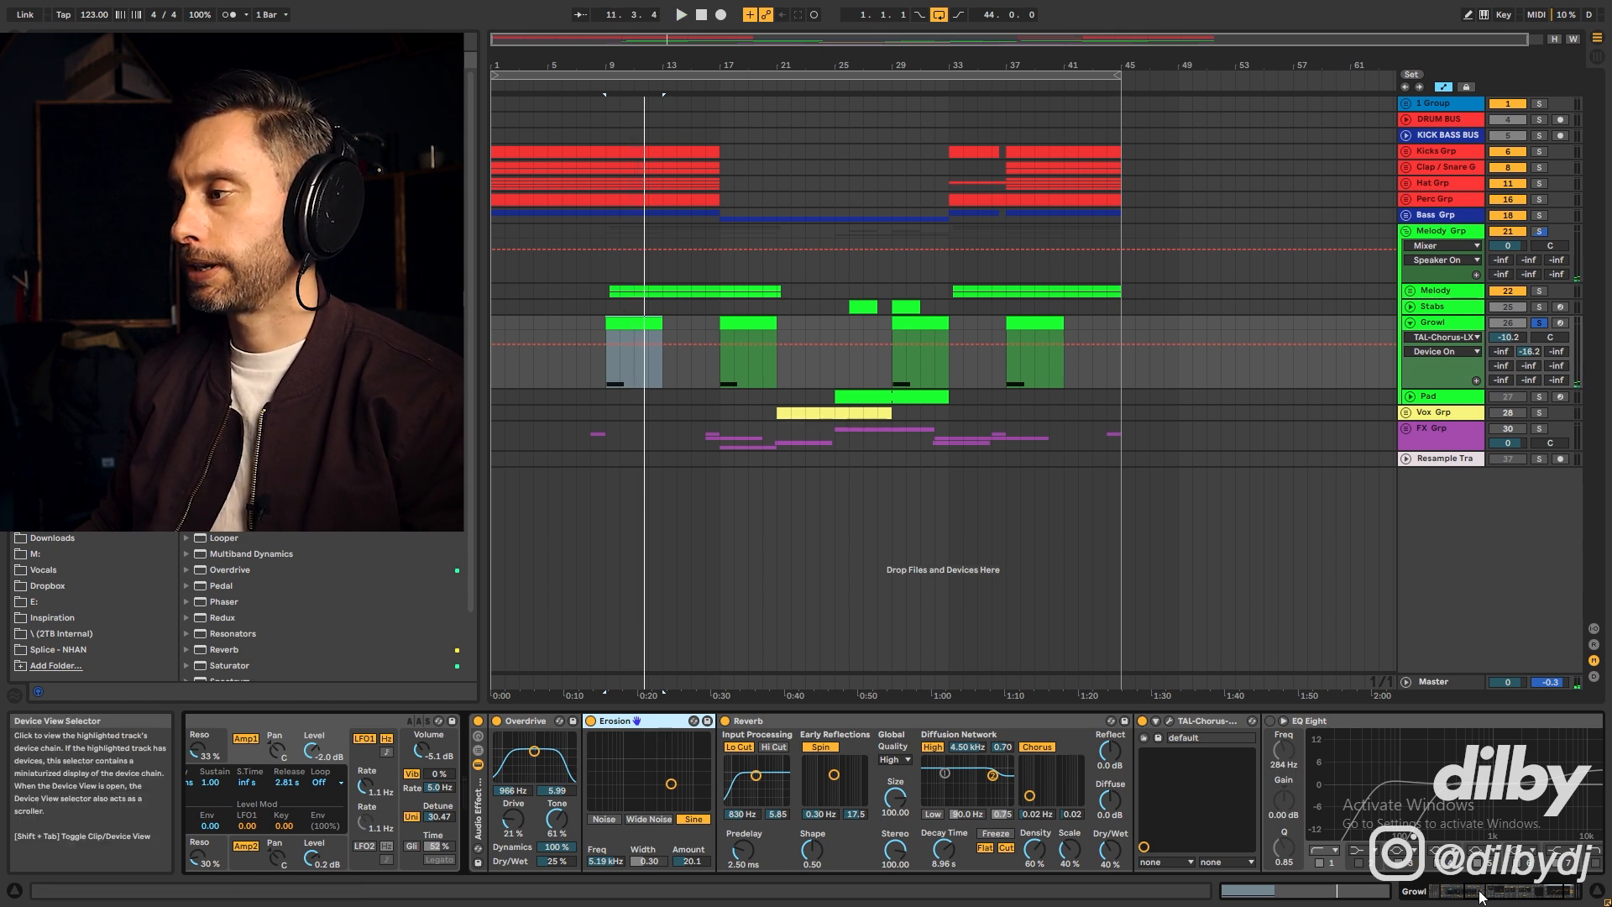
Turn on the EQ Eight, inspect its mid and side curves, and audition the growl through the full effects chain
left_click(1523, 897)
left_click(1051, 722)
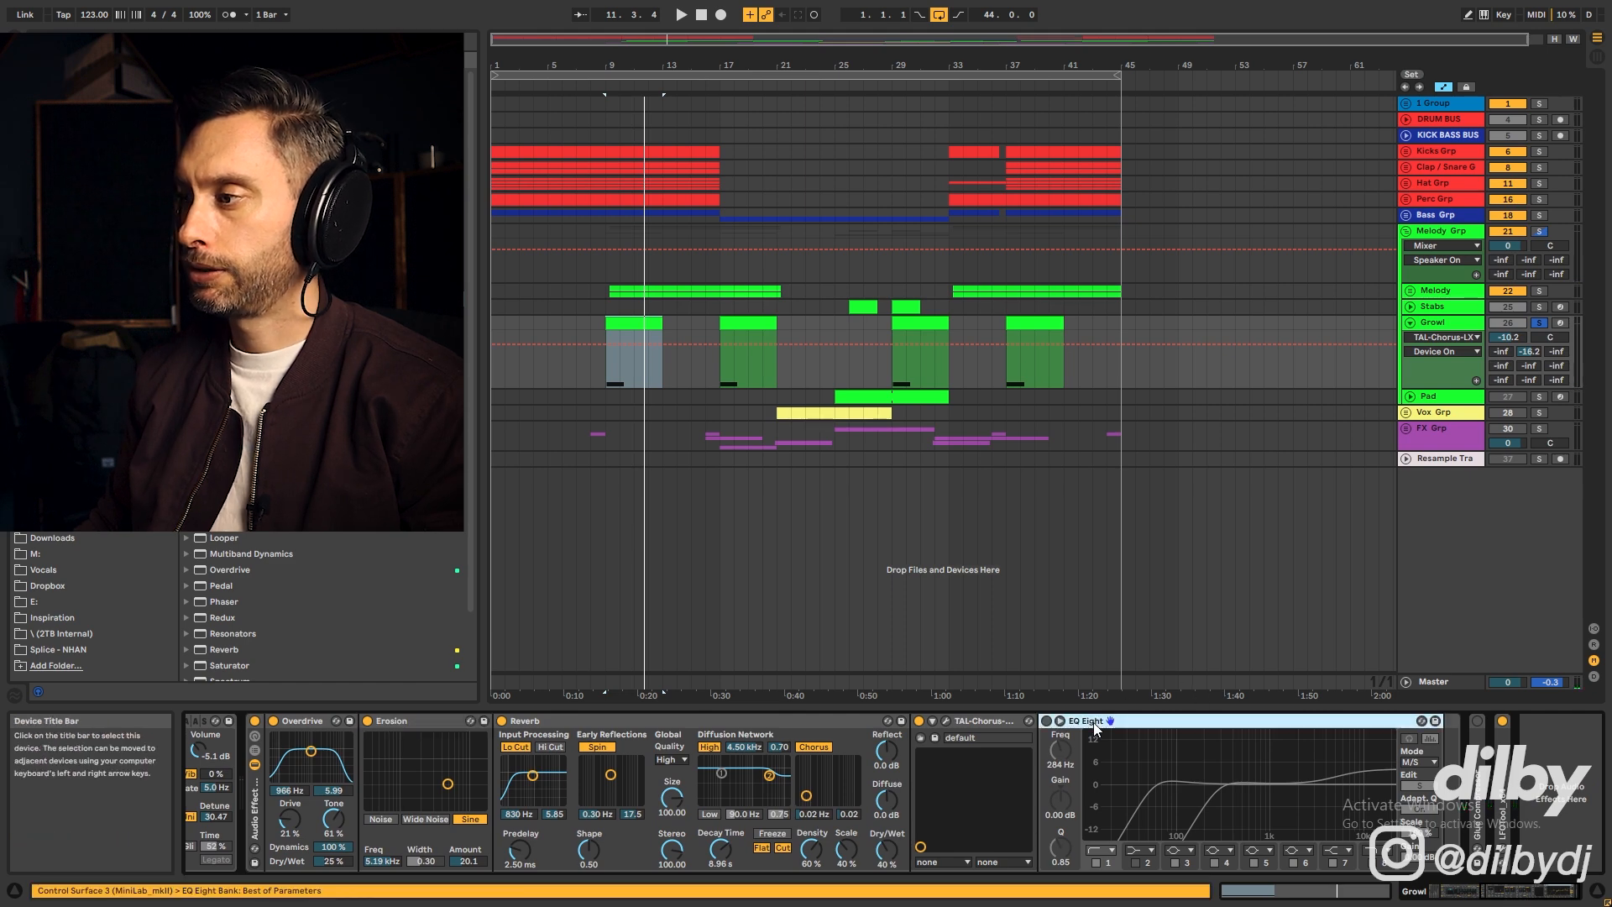
left_click(1421, 786)
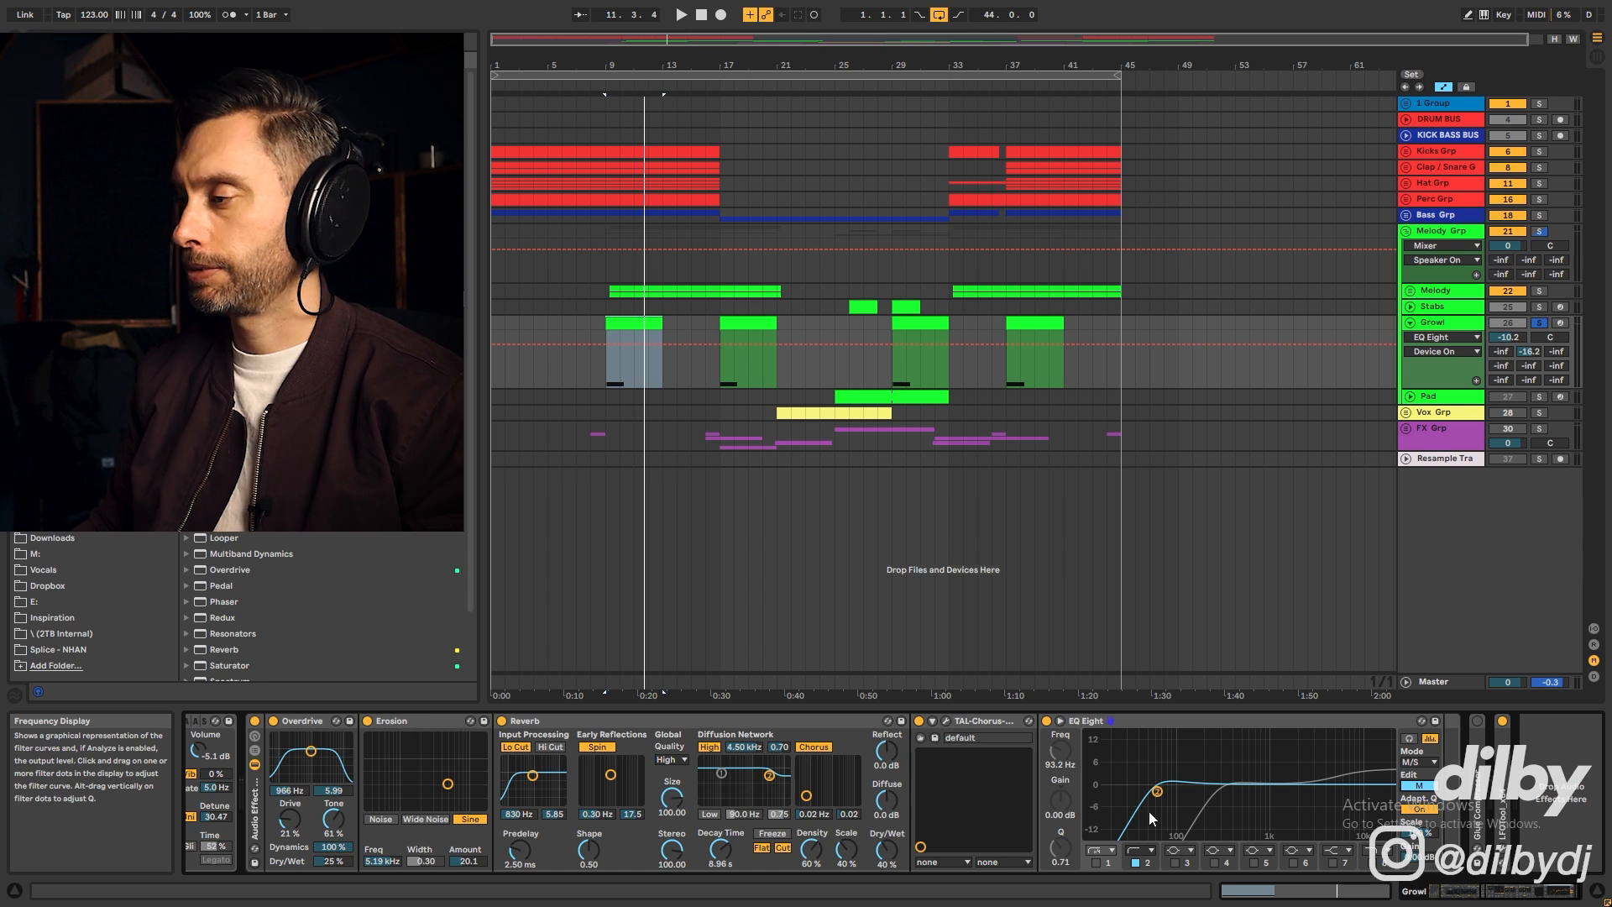
left_click(1419, 787)
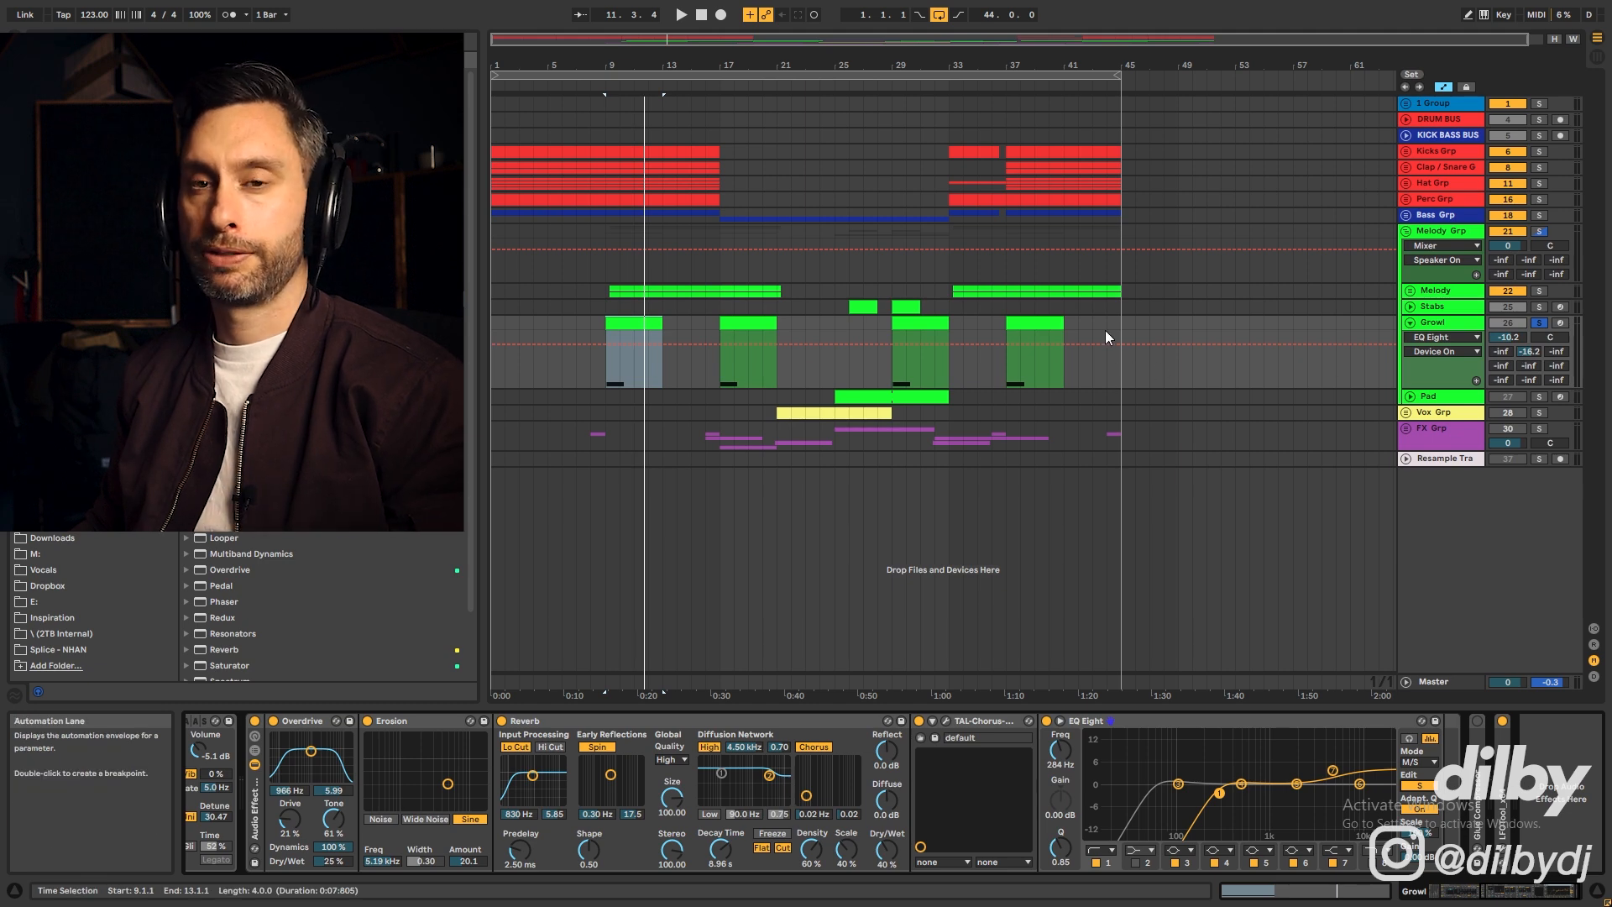
key("space")
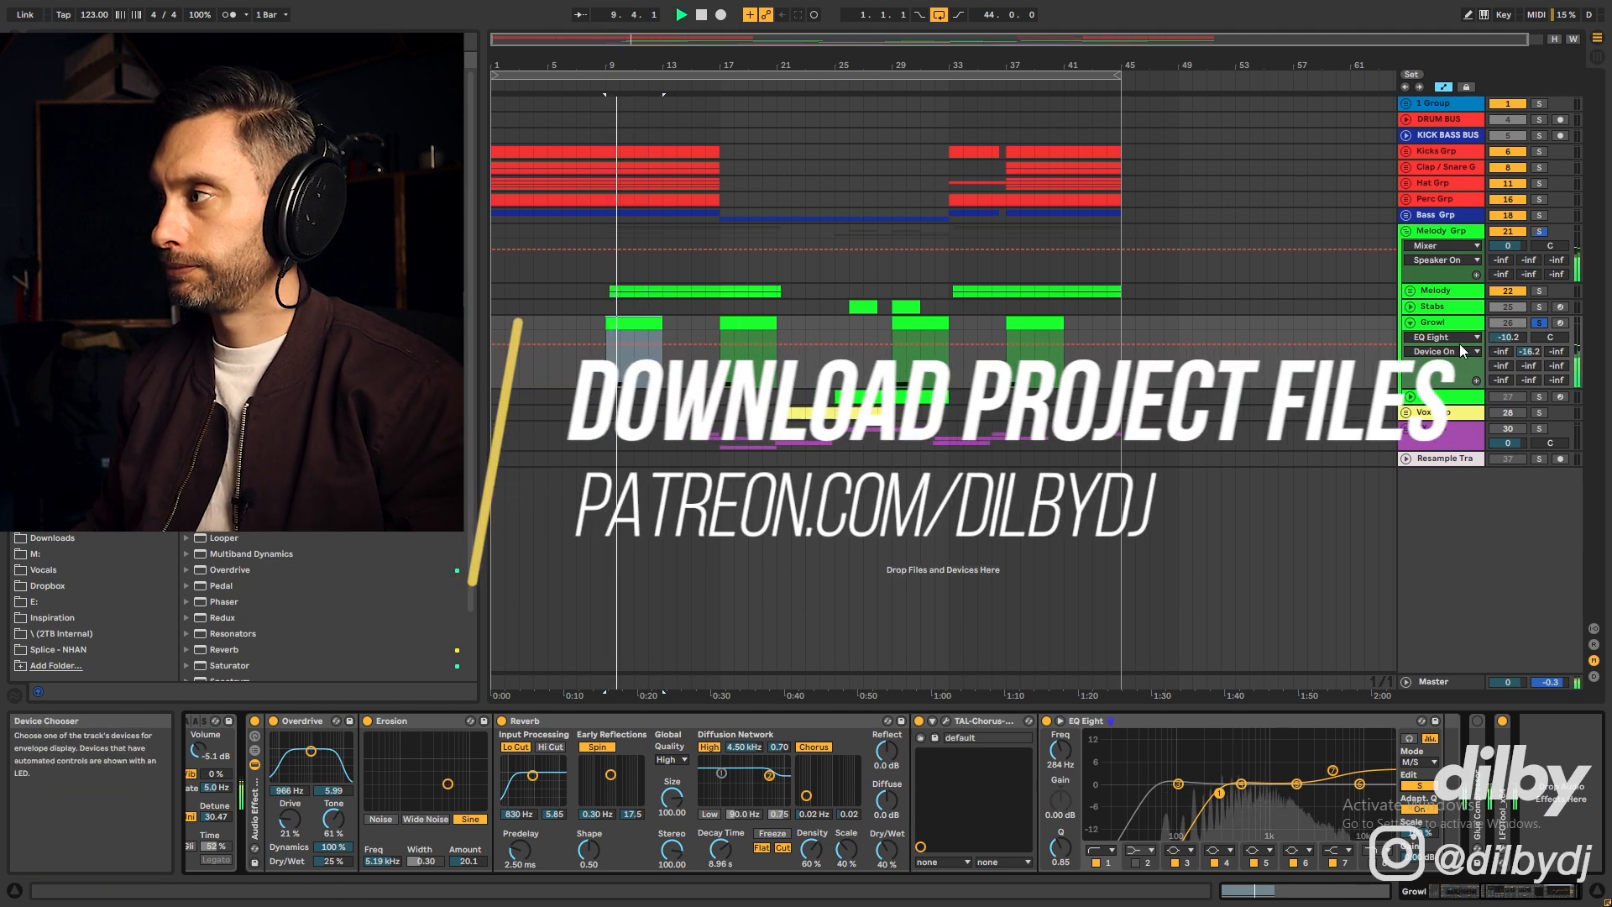
key("space")
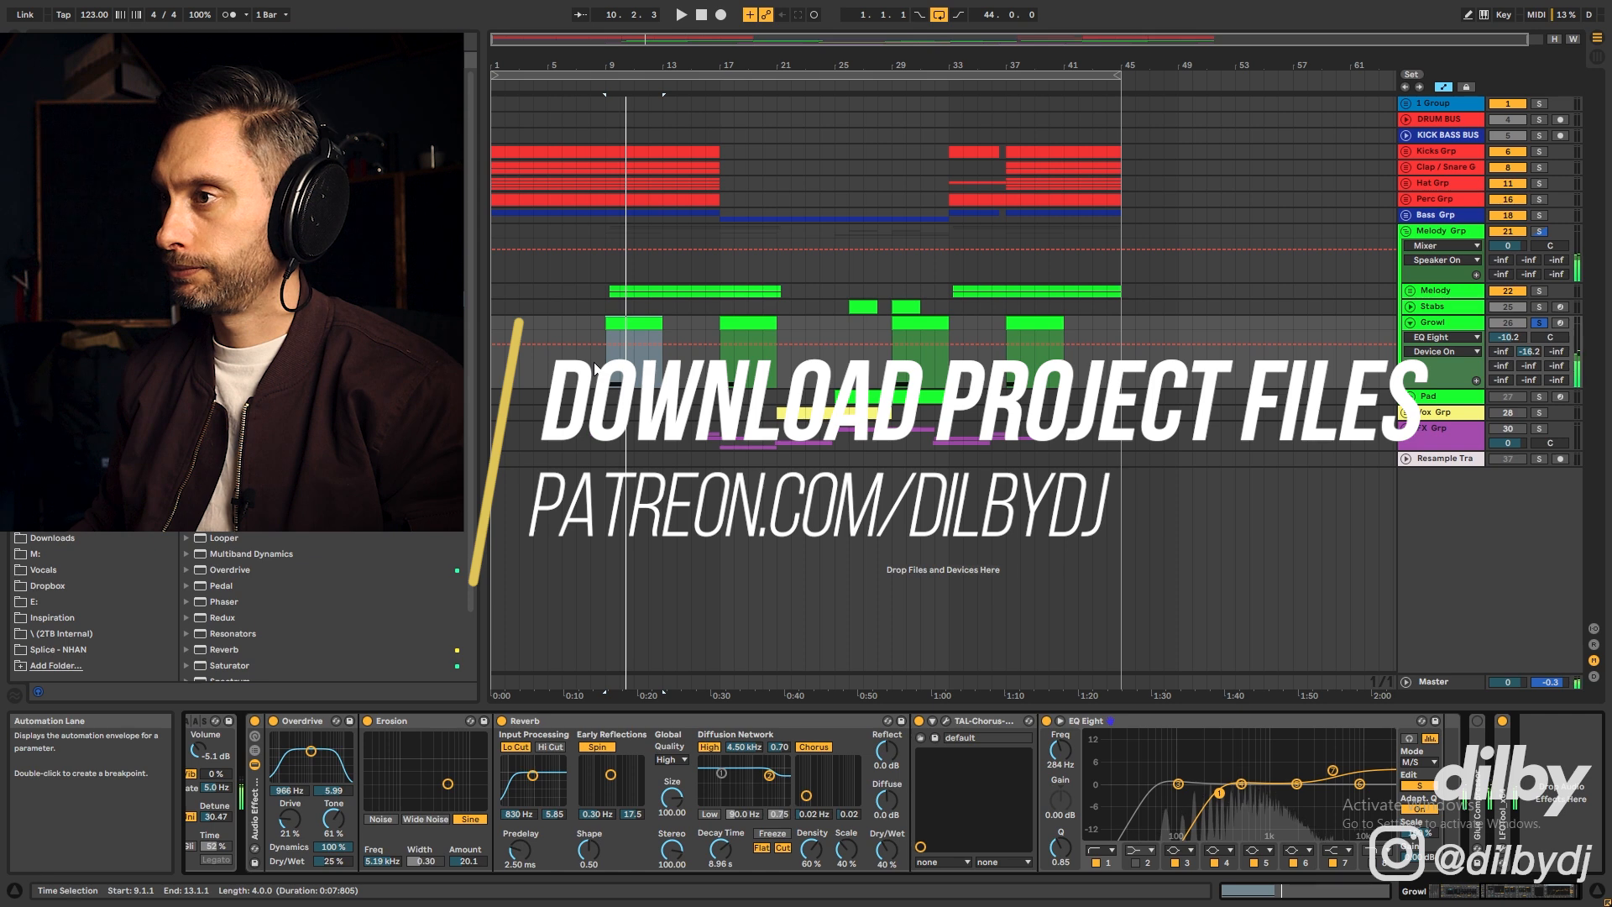
Unsolo the Growl track, play it within the full mix from bar 8, and highlight bars 8 to 11 of its lane
left_click(593, 366)
left_click(1539, 323)
key("space")
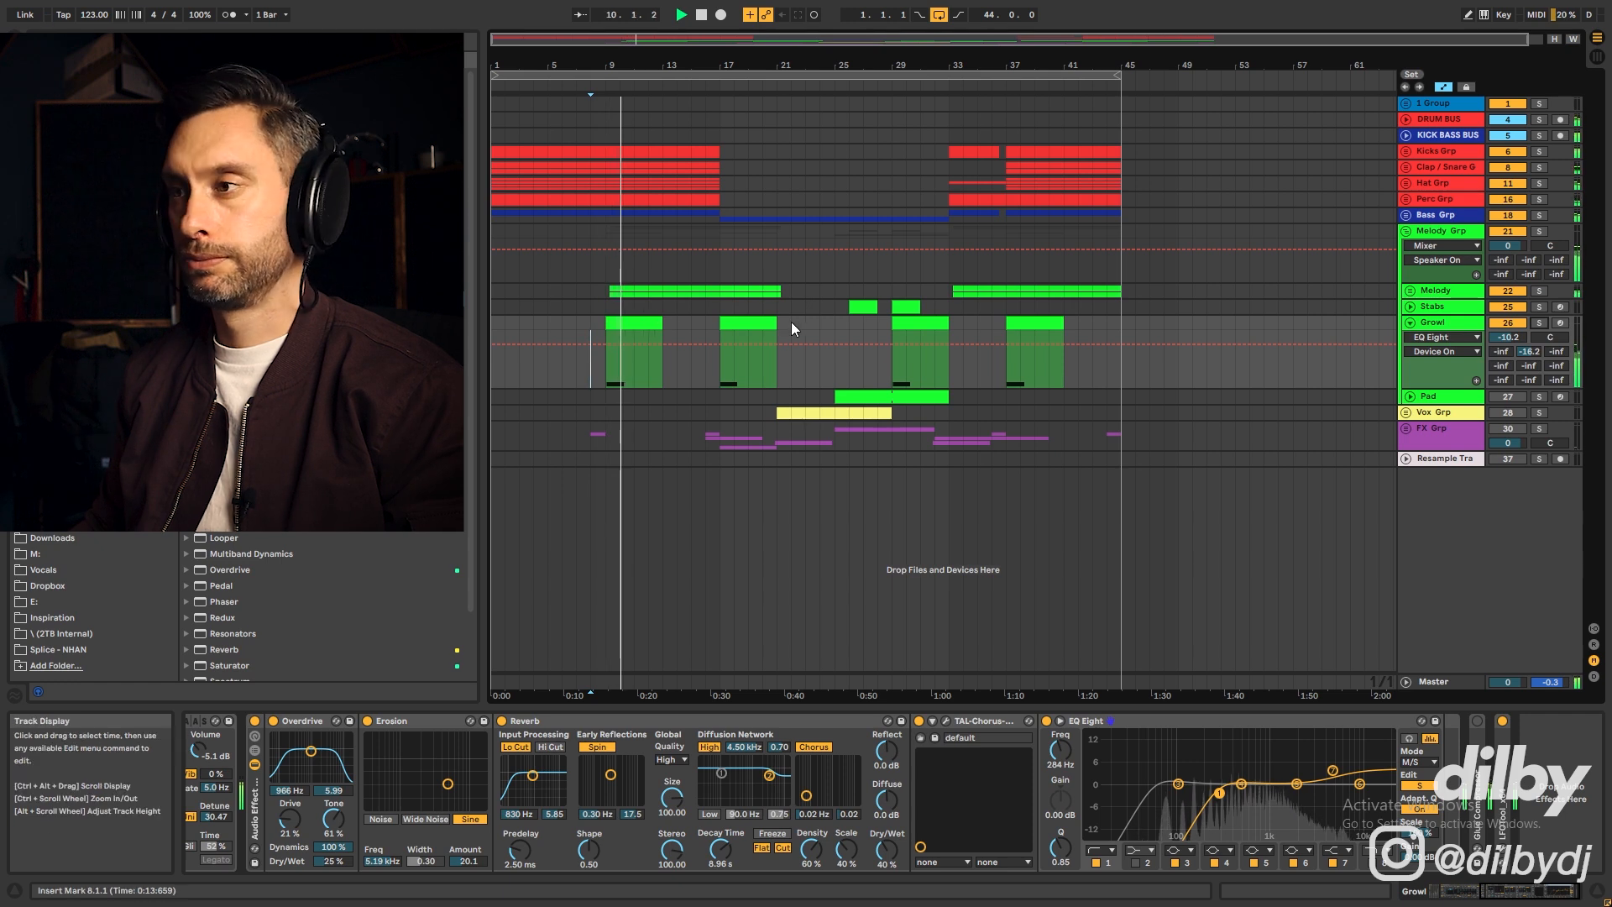
key("space")
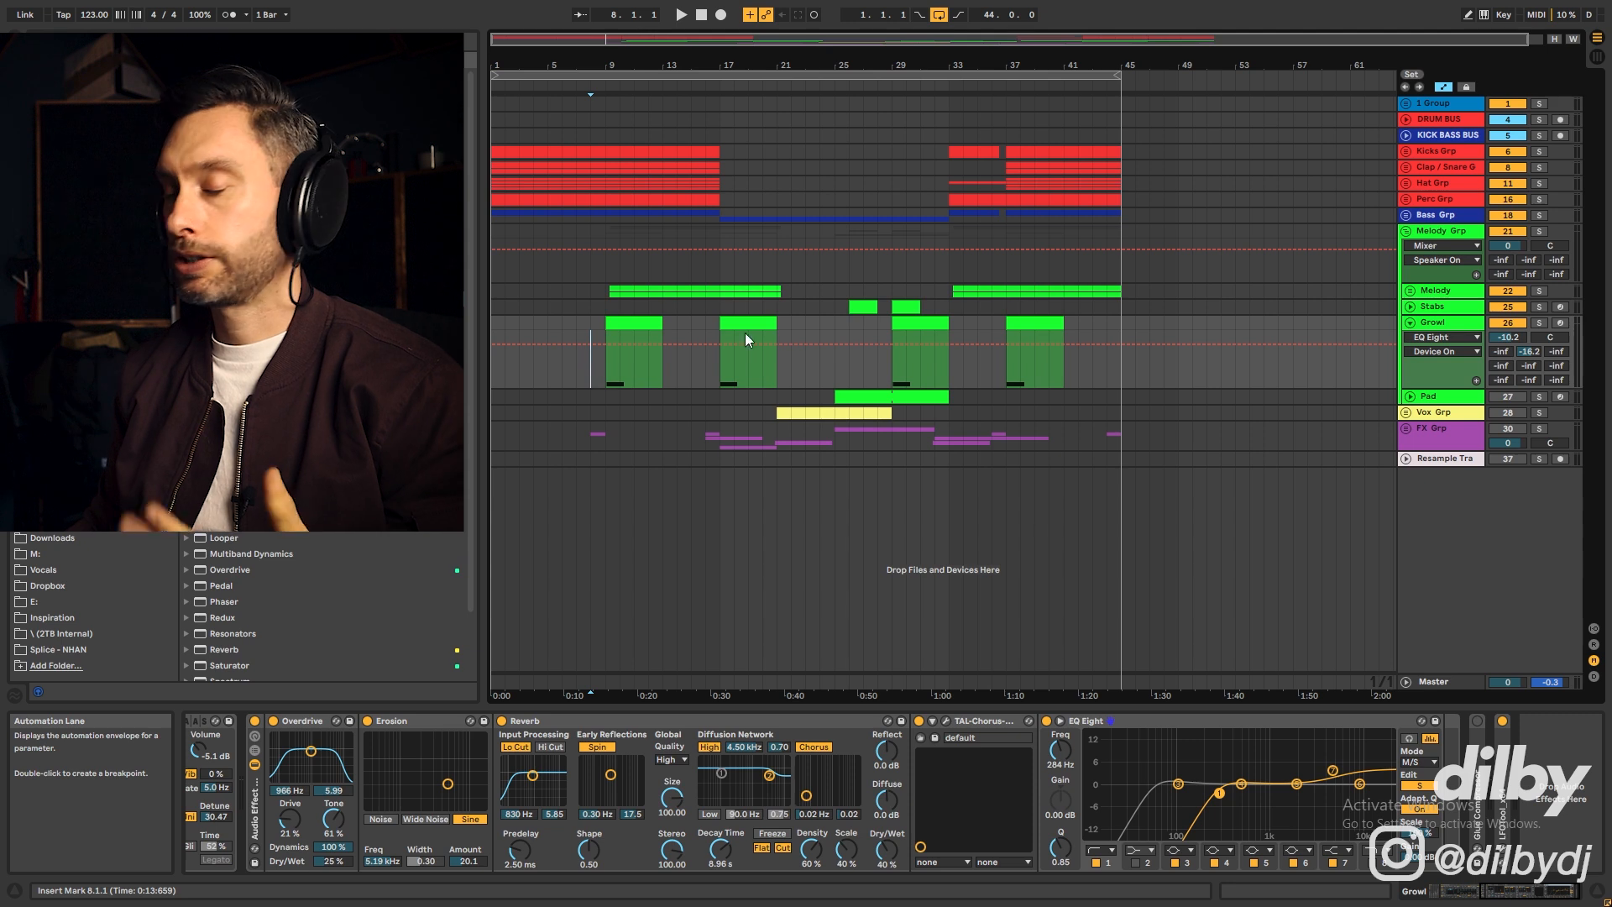
left_click_drag(596, 380, 636, 376)
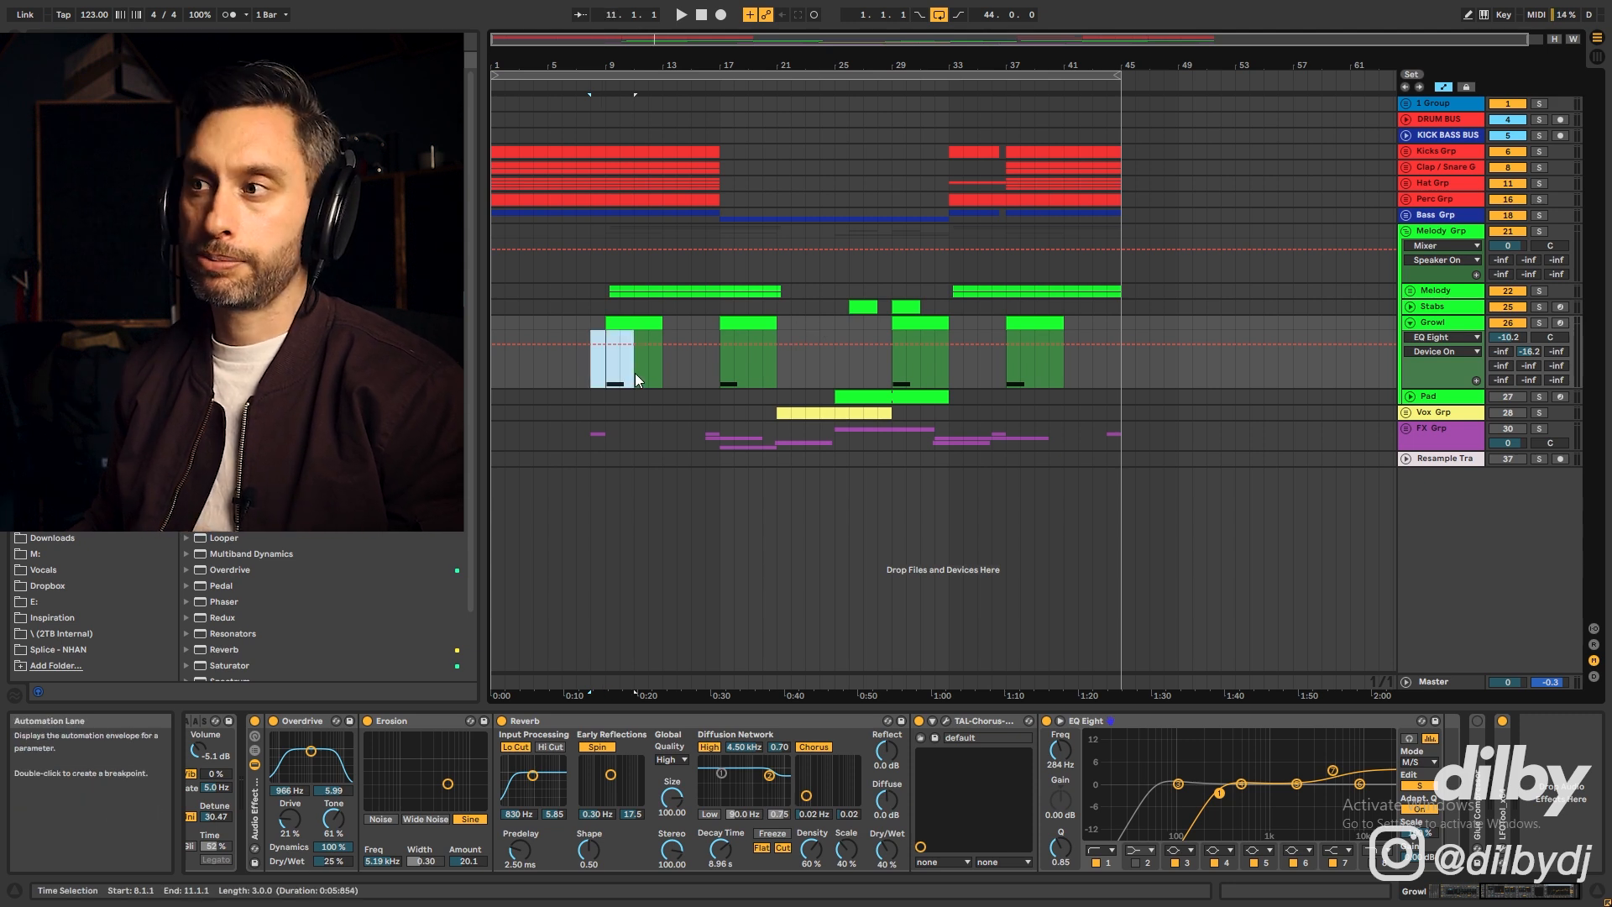
left_click(588, 382)
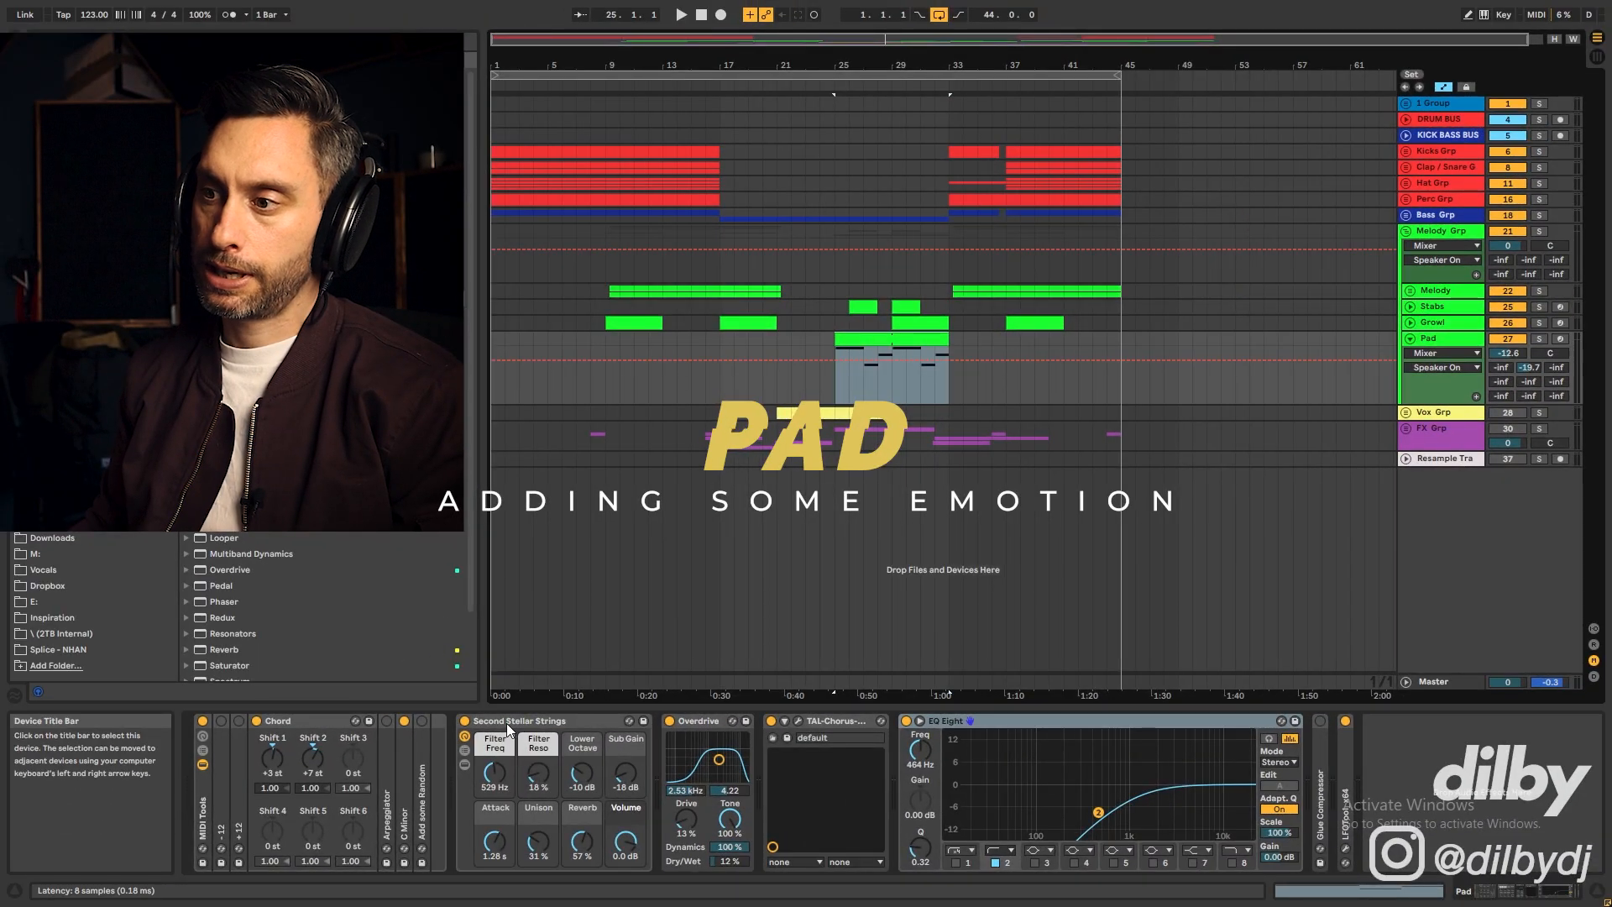
Show the Pad's Second Stellar Strings and C Minor devices, and examine the notes of its clip starting at bar 25
left_click(509, 727)
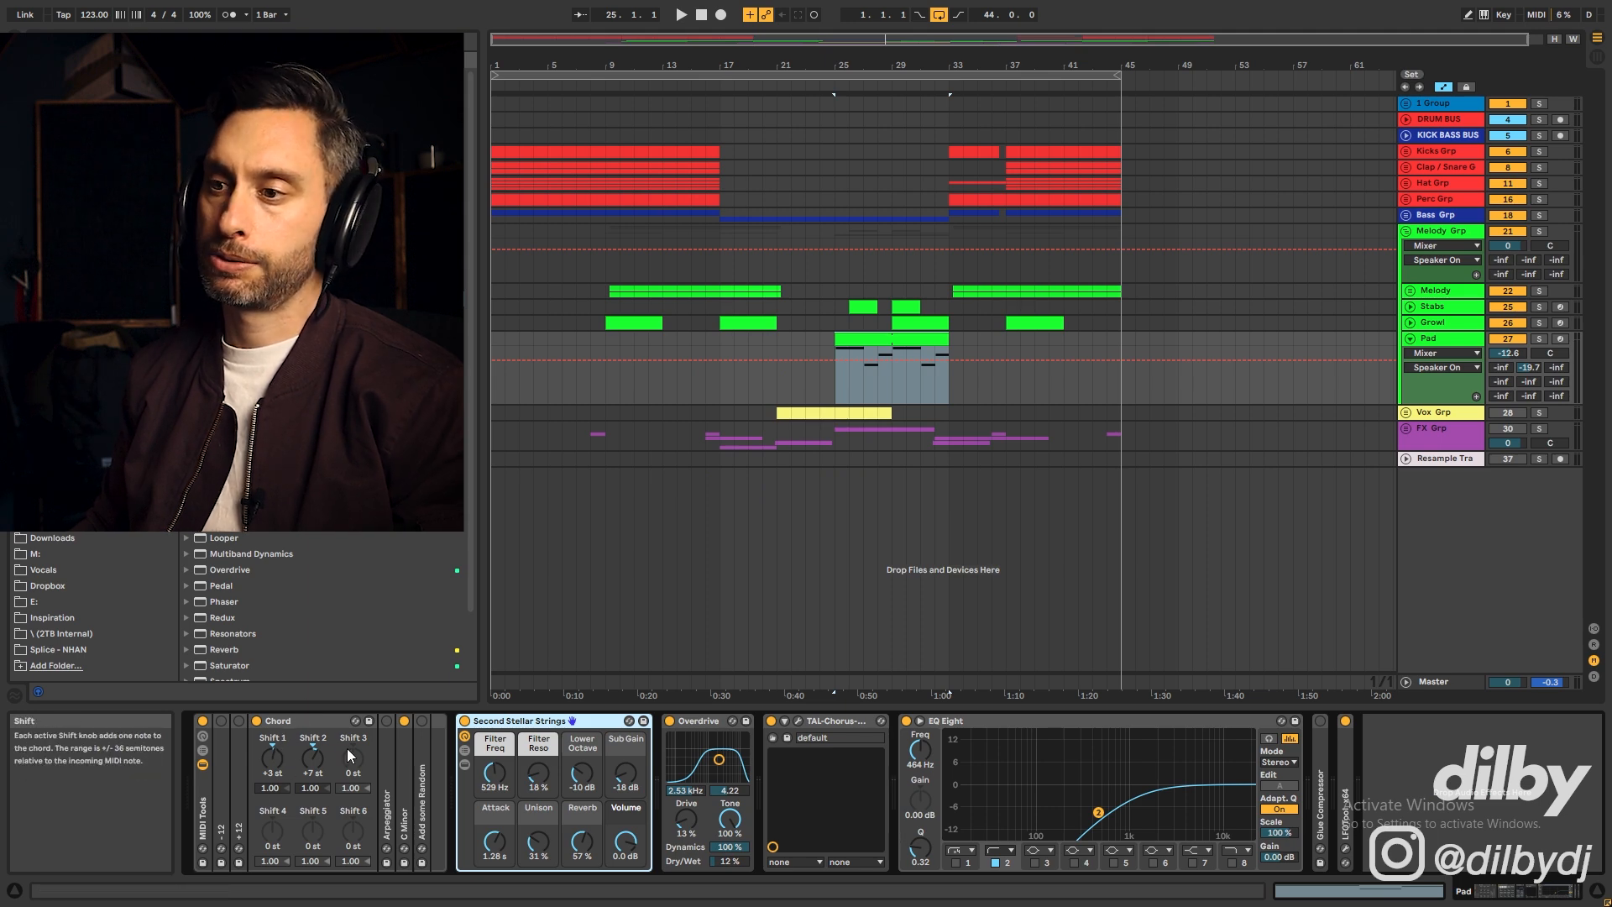
double_click(403, 759)
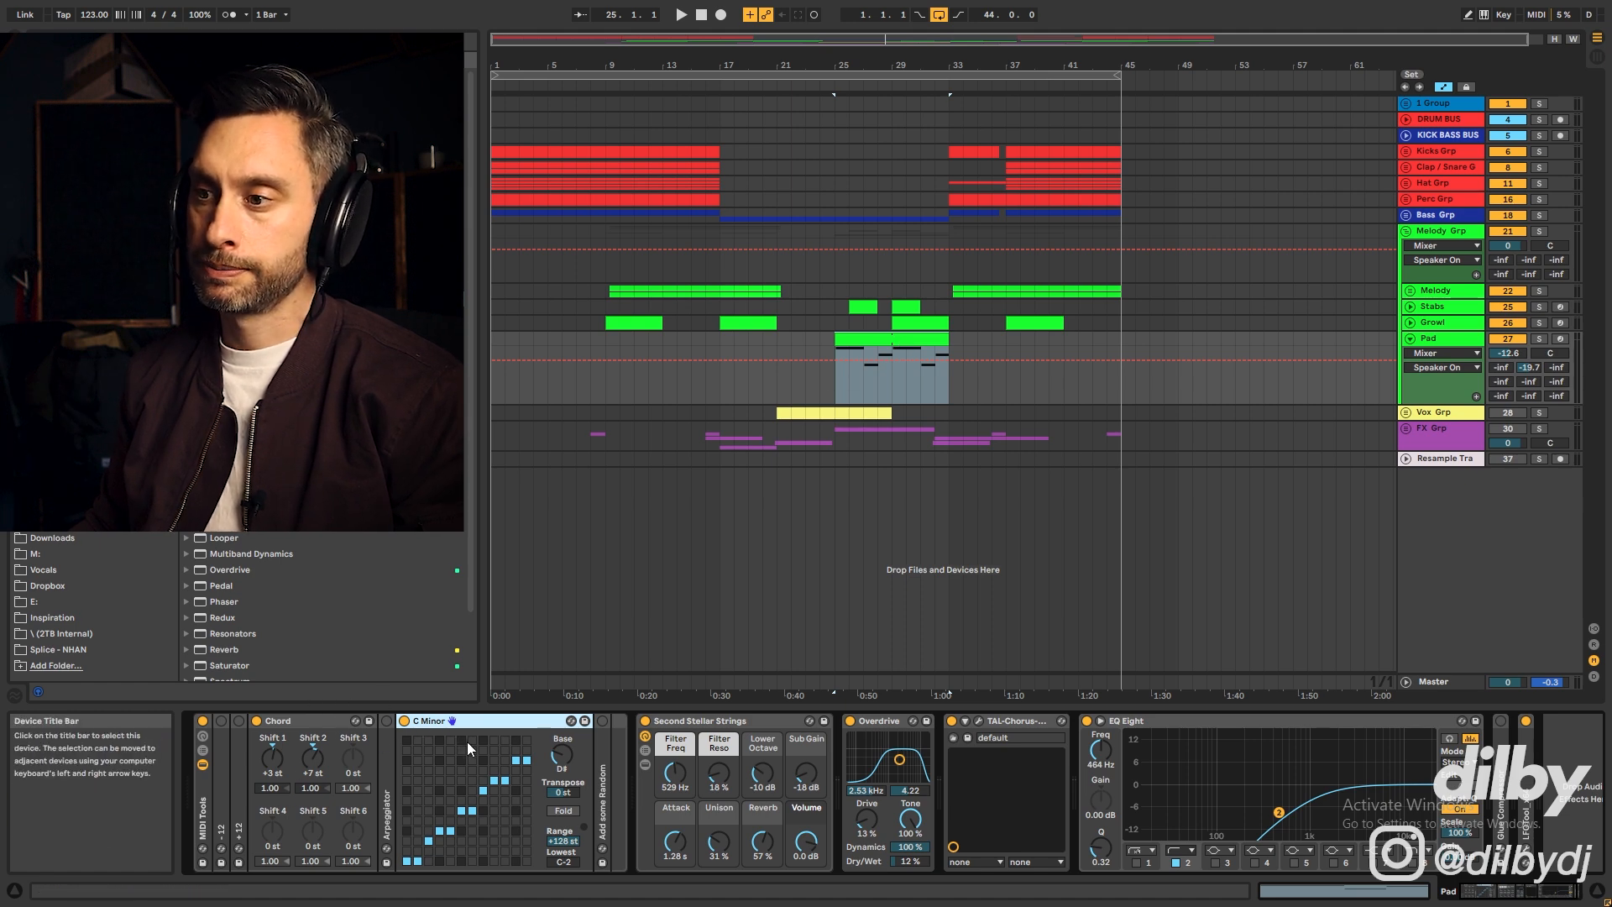
double_click(874, 340)
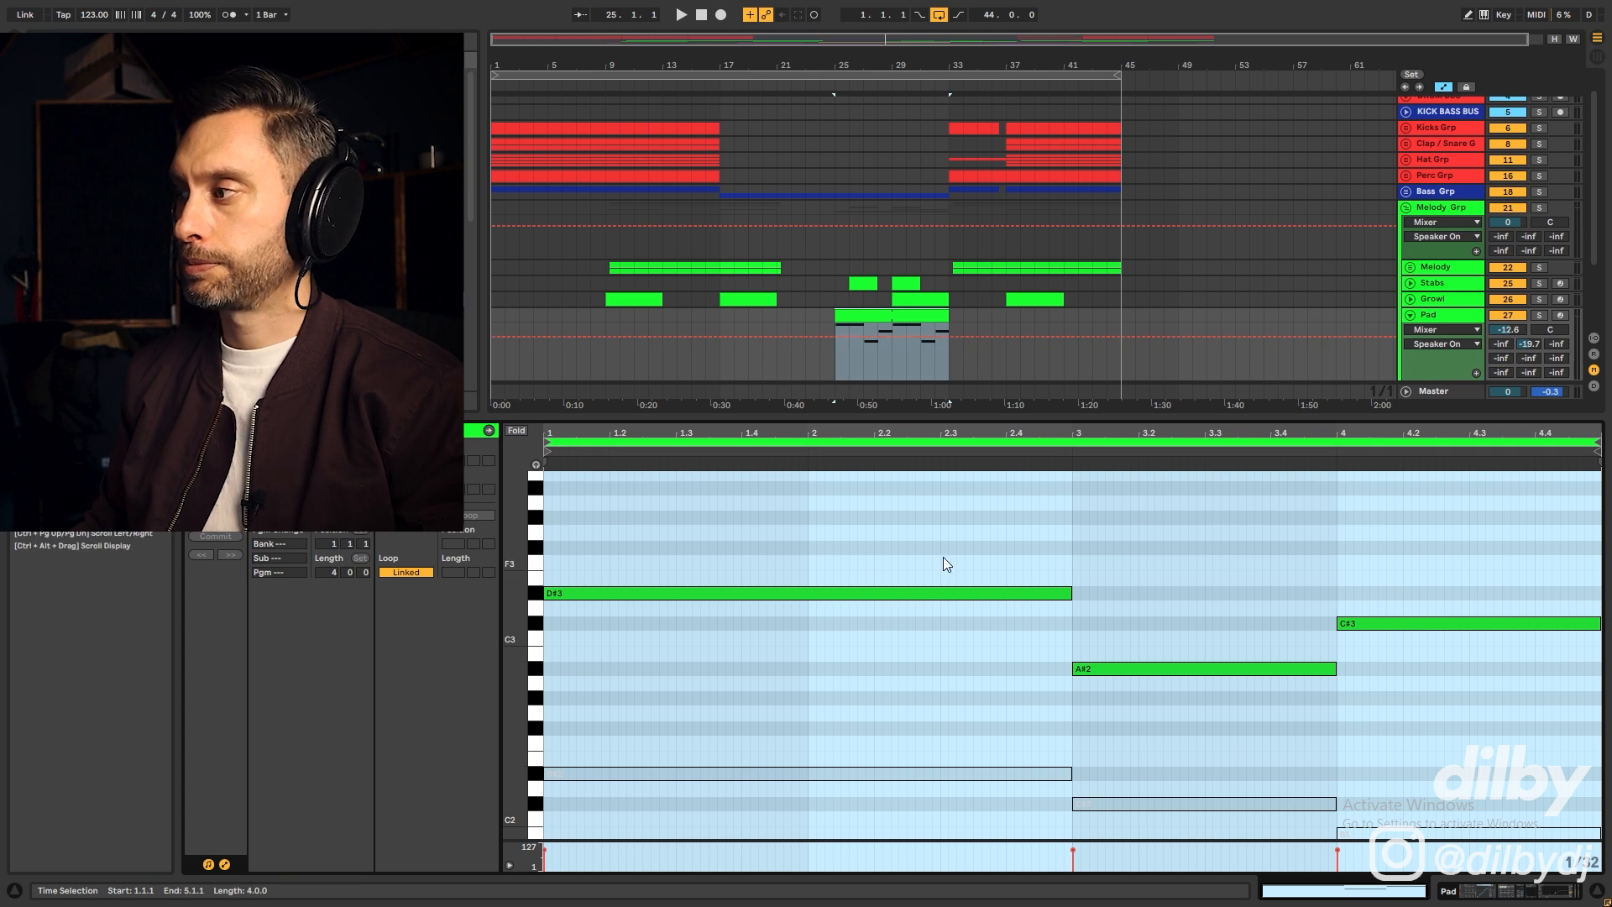
left_click(1397, 623)
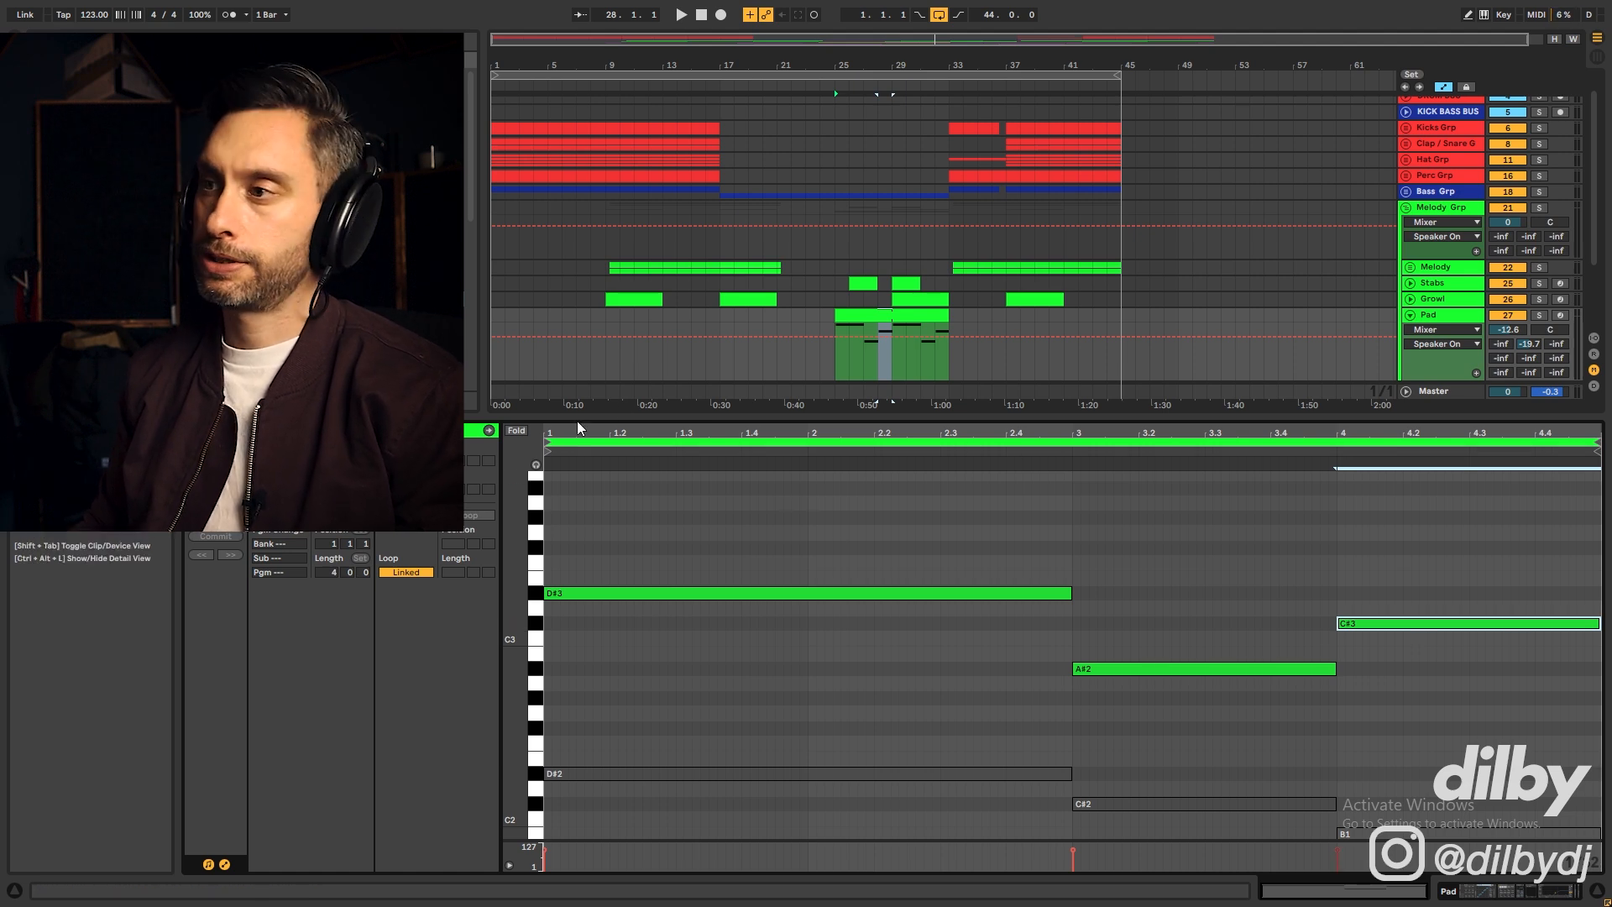
left_click(1428, 317)
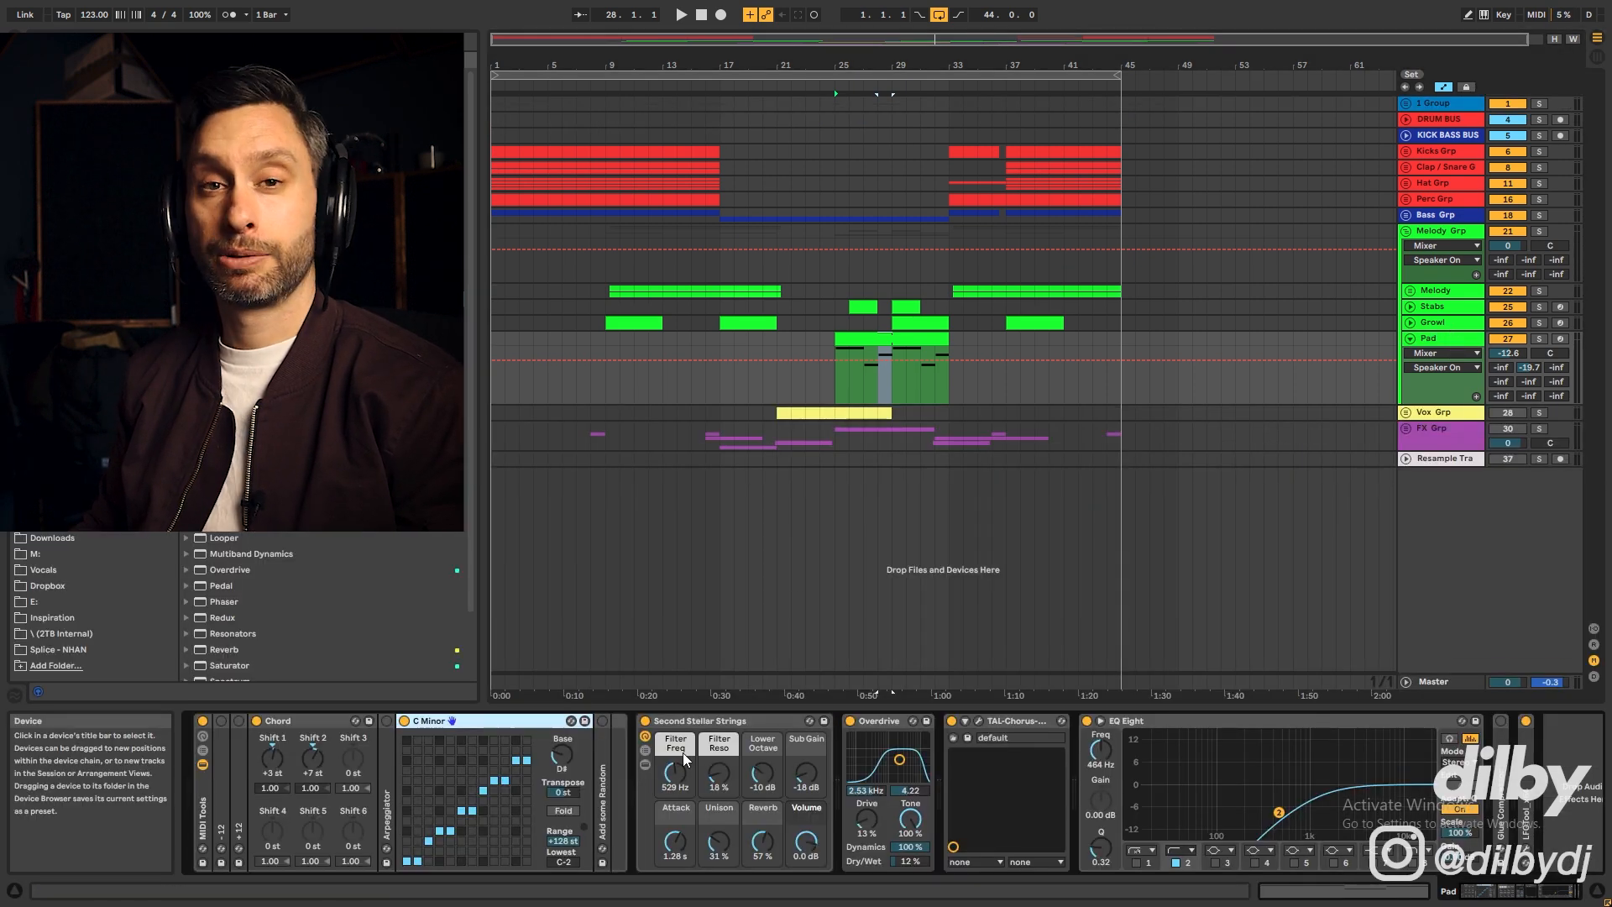
left_click(859, 380)
left_click(1539, 340)
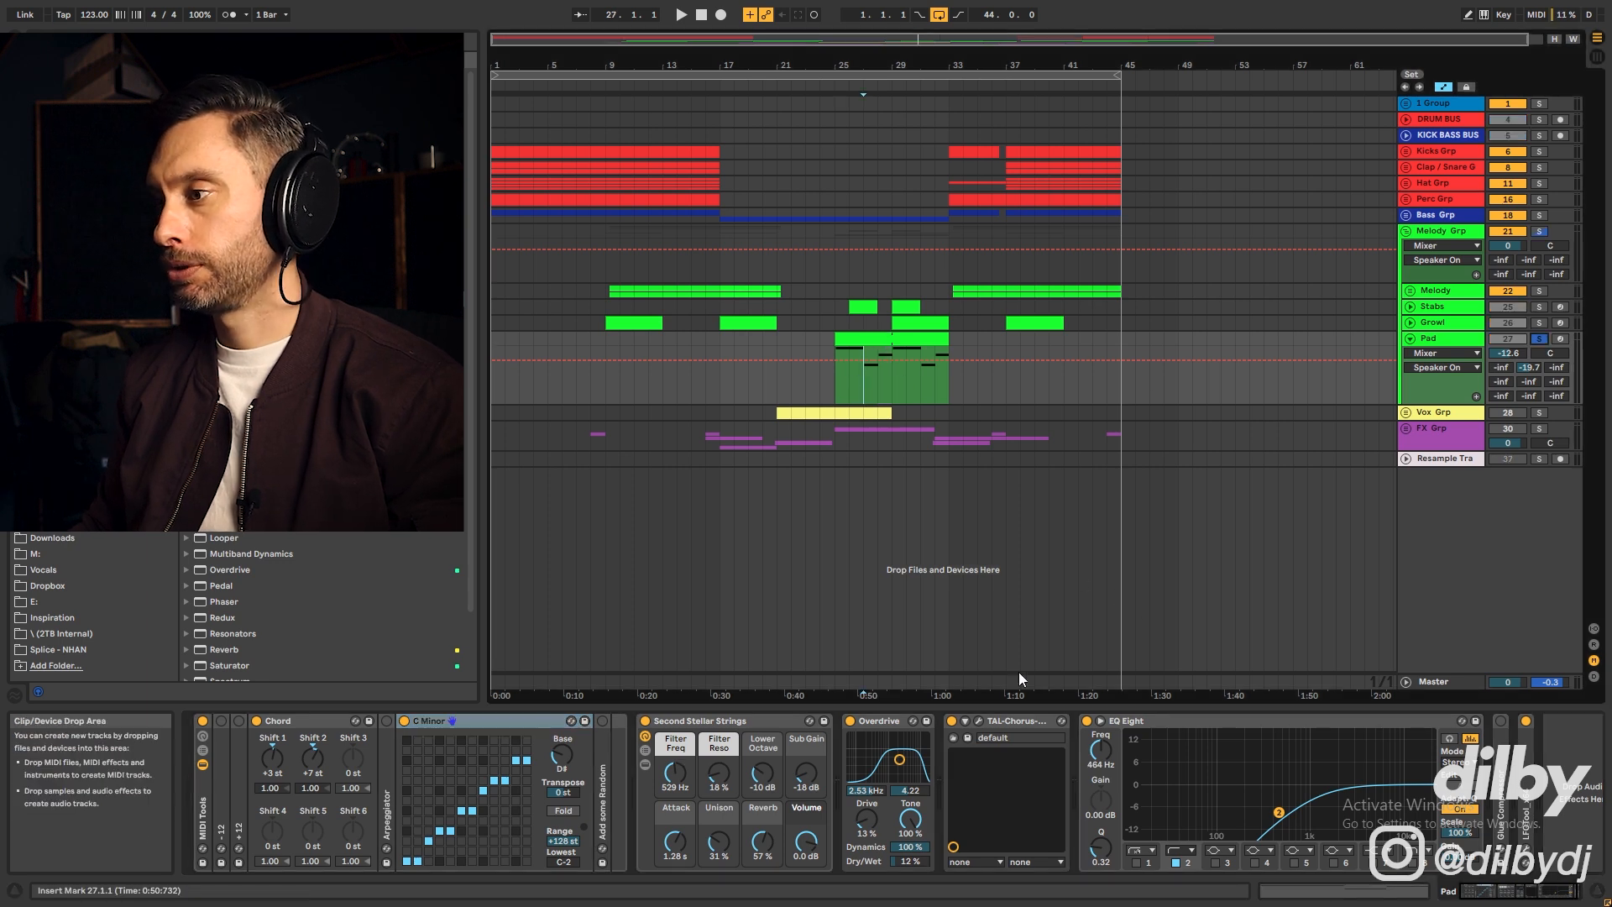
key("space")
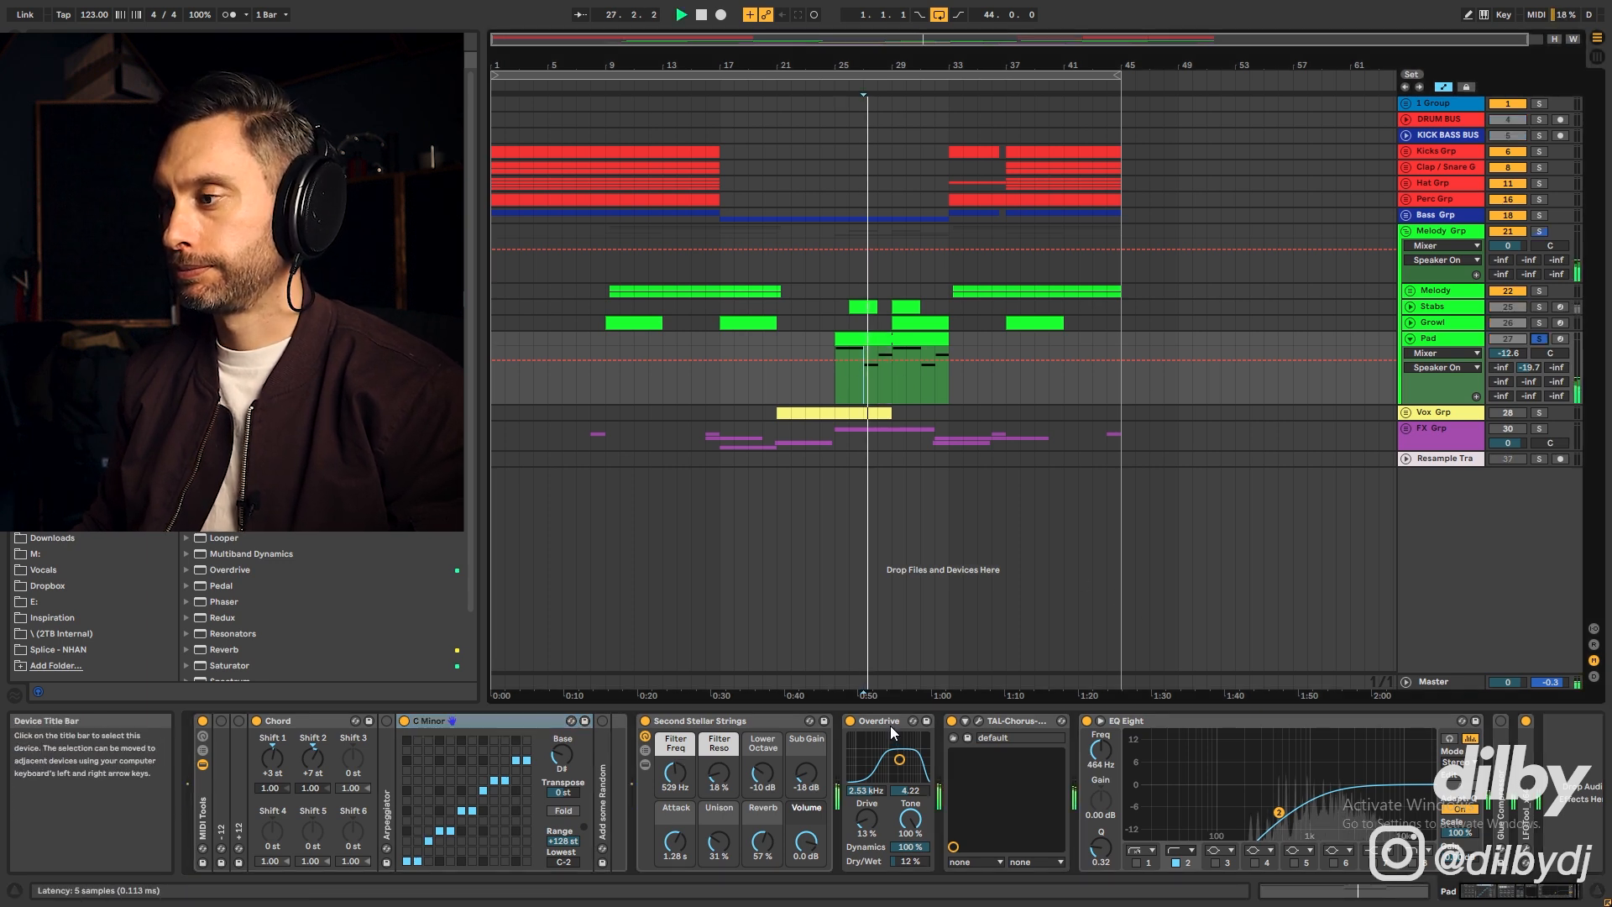
Audition the soloed Pad while switching its Overdrive and TAL-Chorus off and back on
left_click(851, 722)
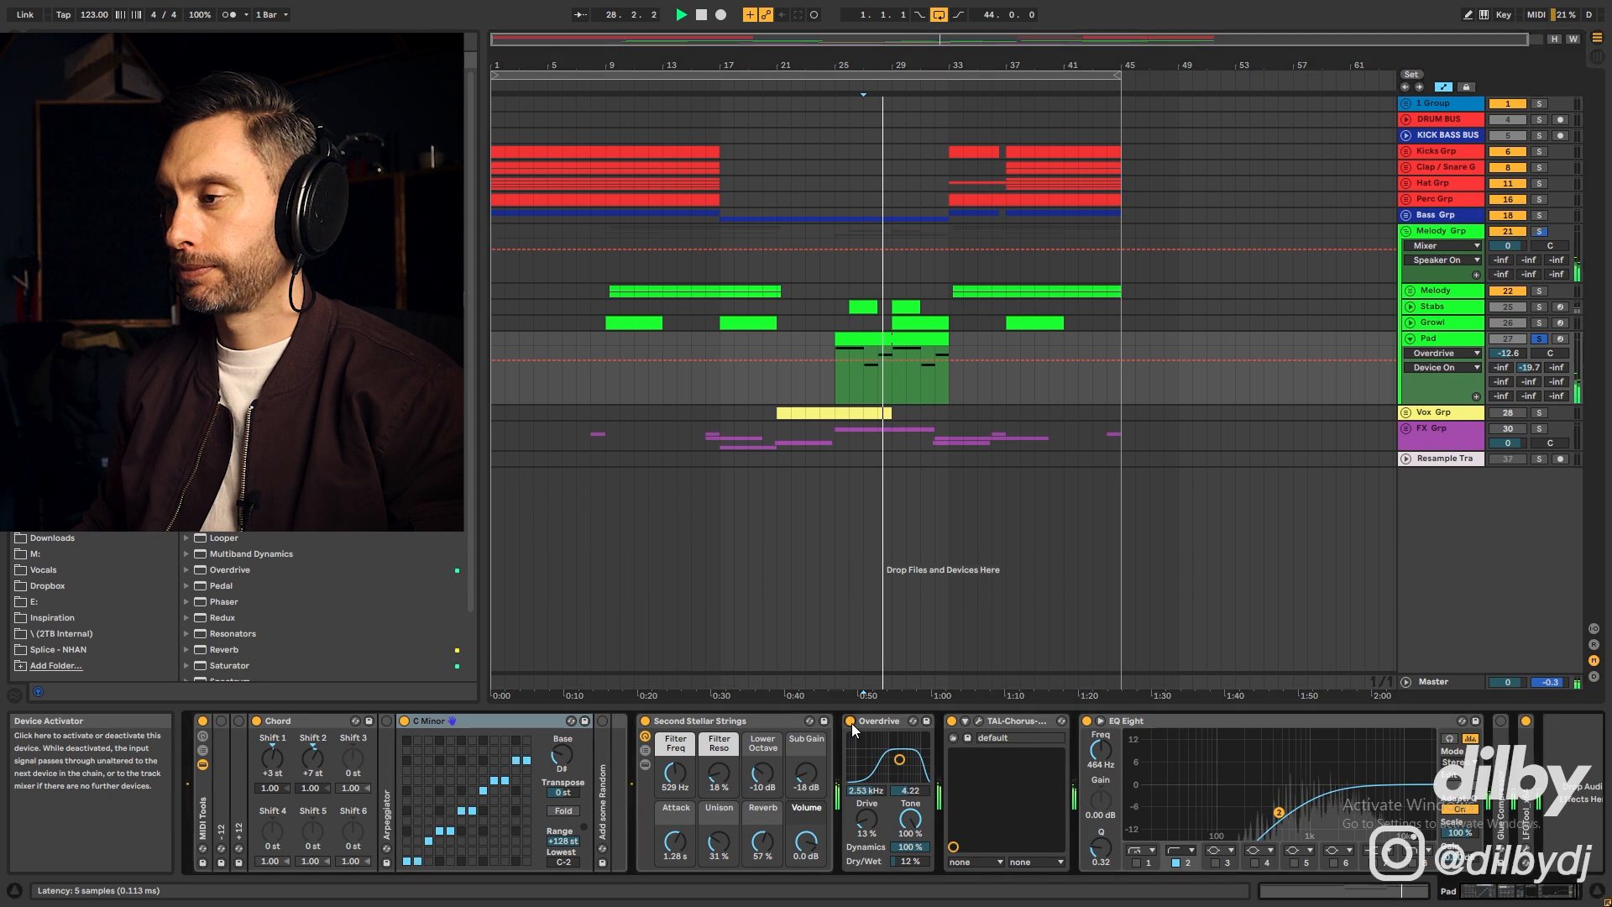
left_click(851, 722)
key("space")
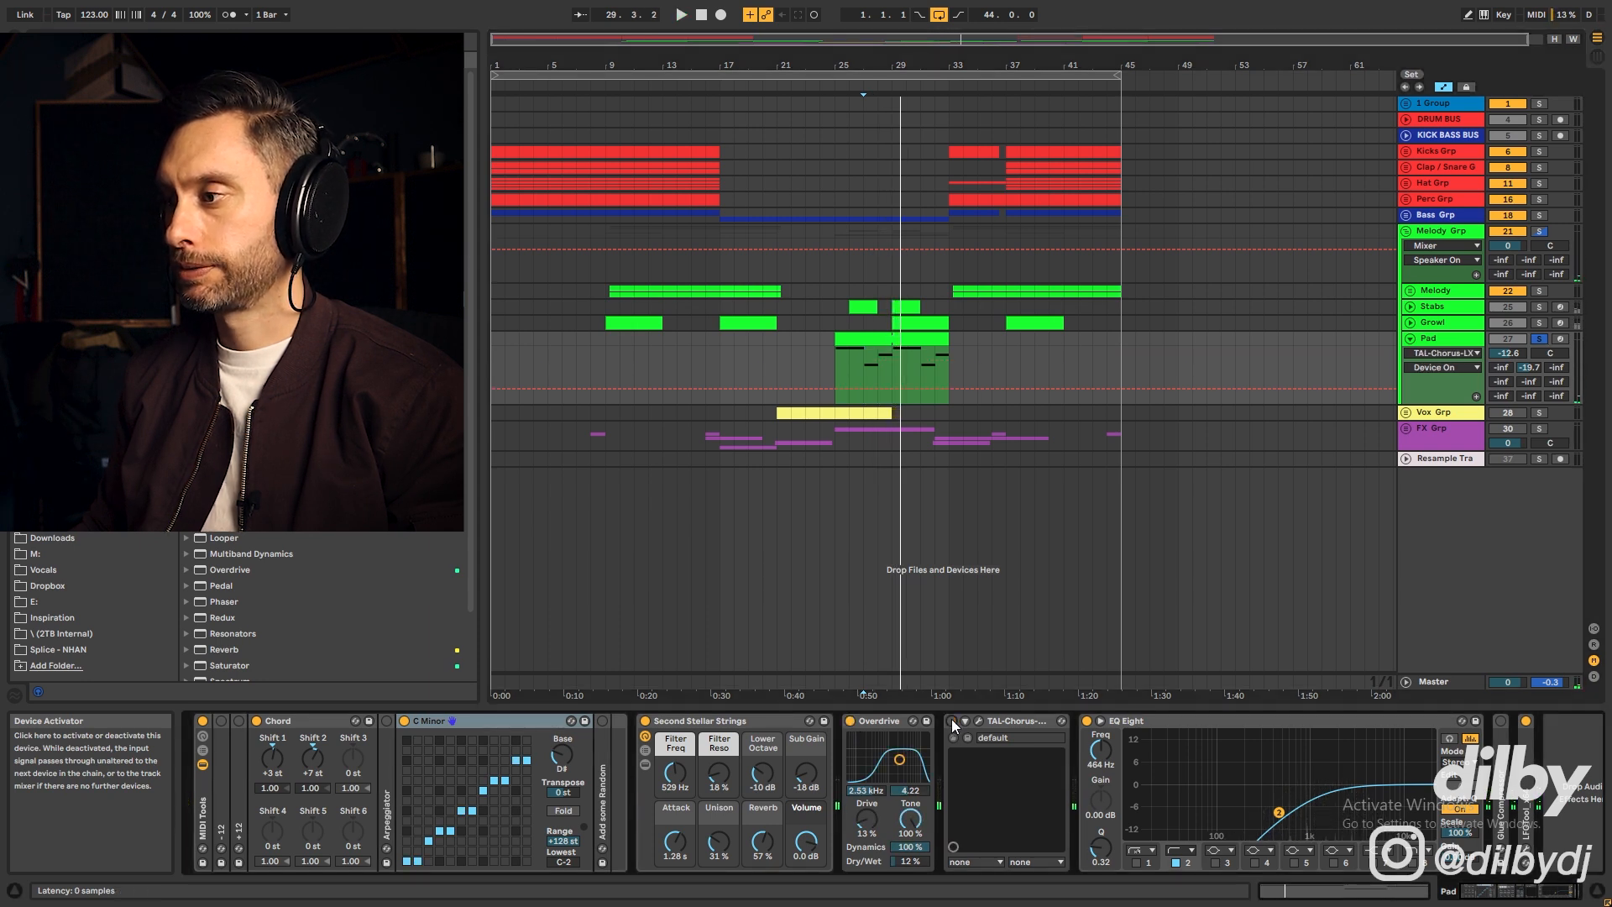
key("space")
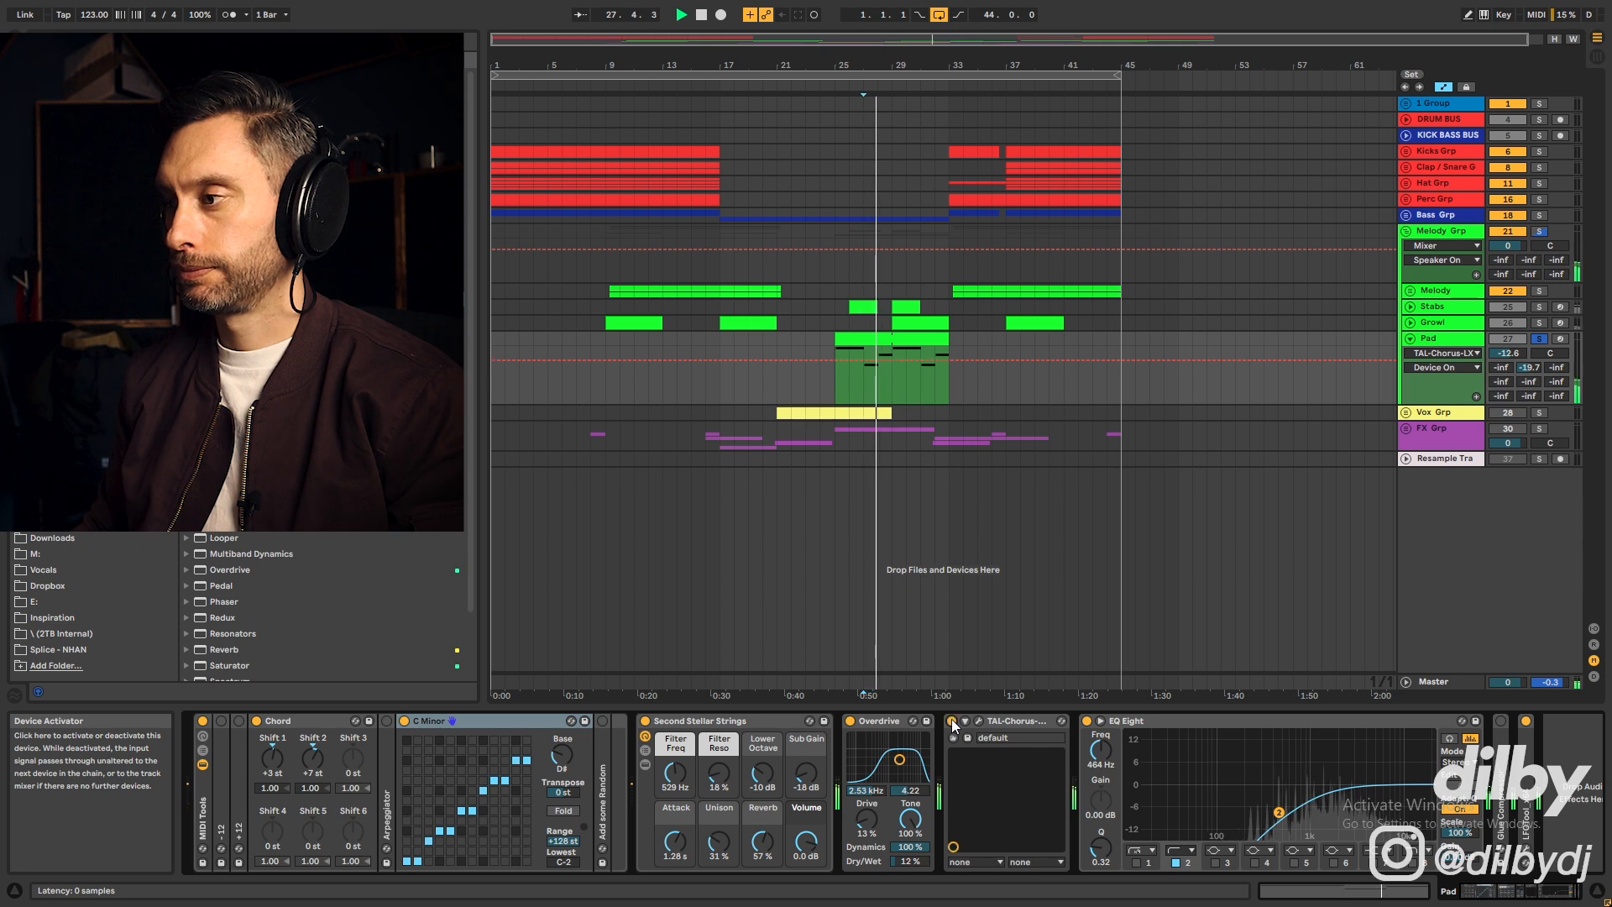
key("space")
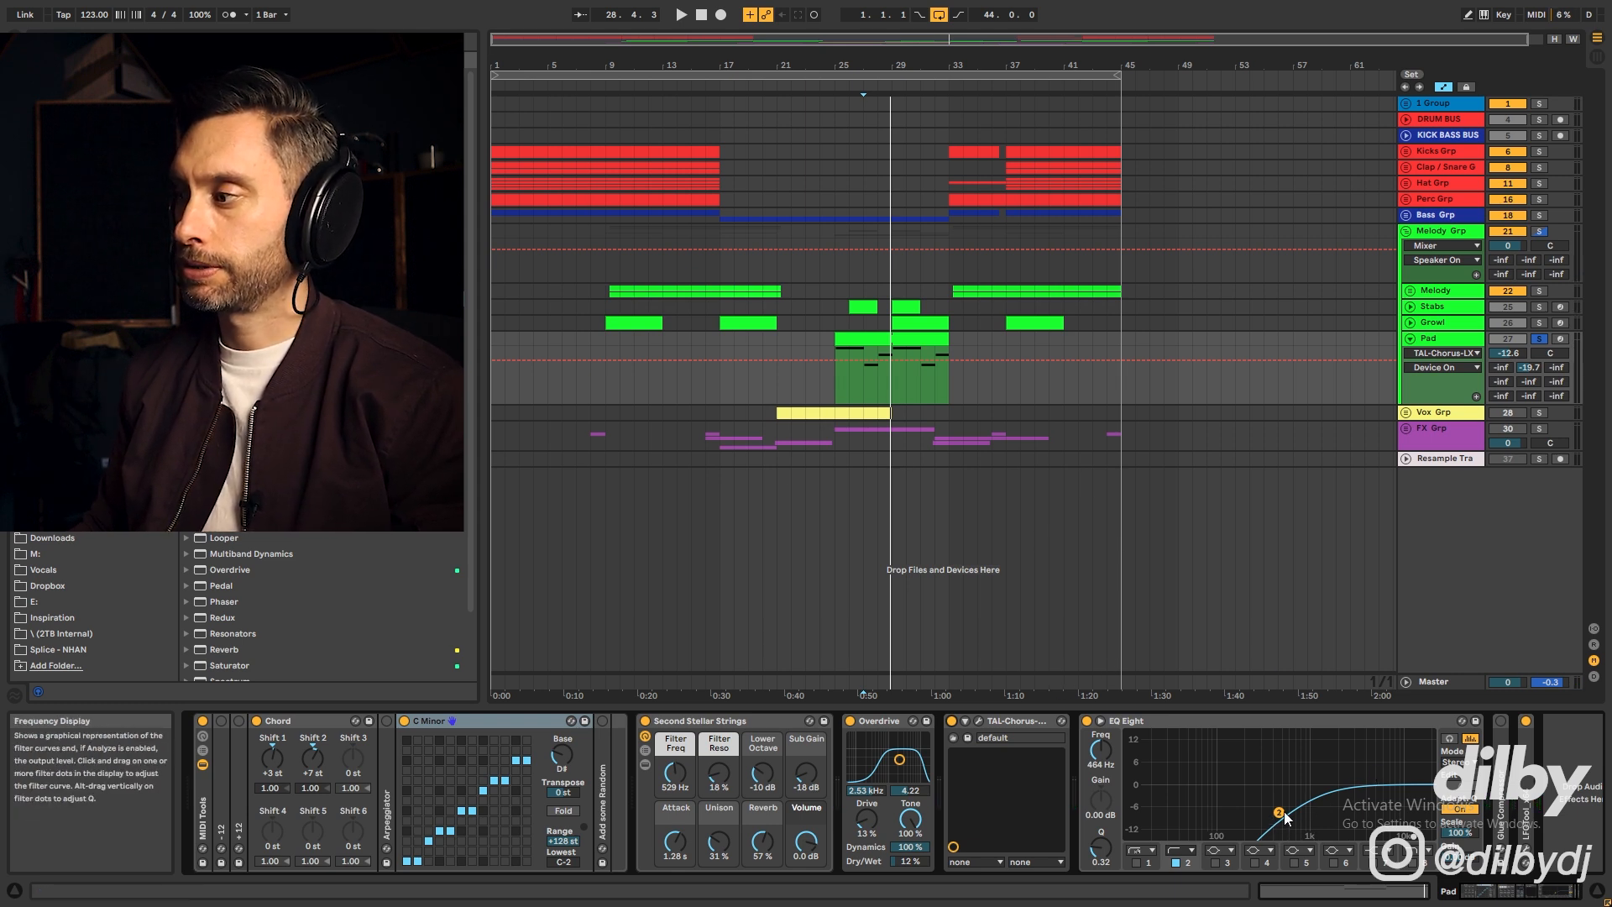
Expand the Bass group and highlight the Reese clip's notes from bar 21 to 33
left_click(1407, 215)
left_click_drag(779, 403, 946, 405)
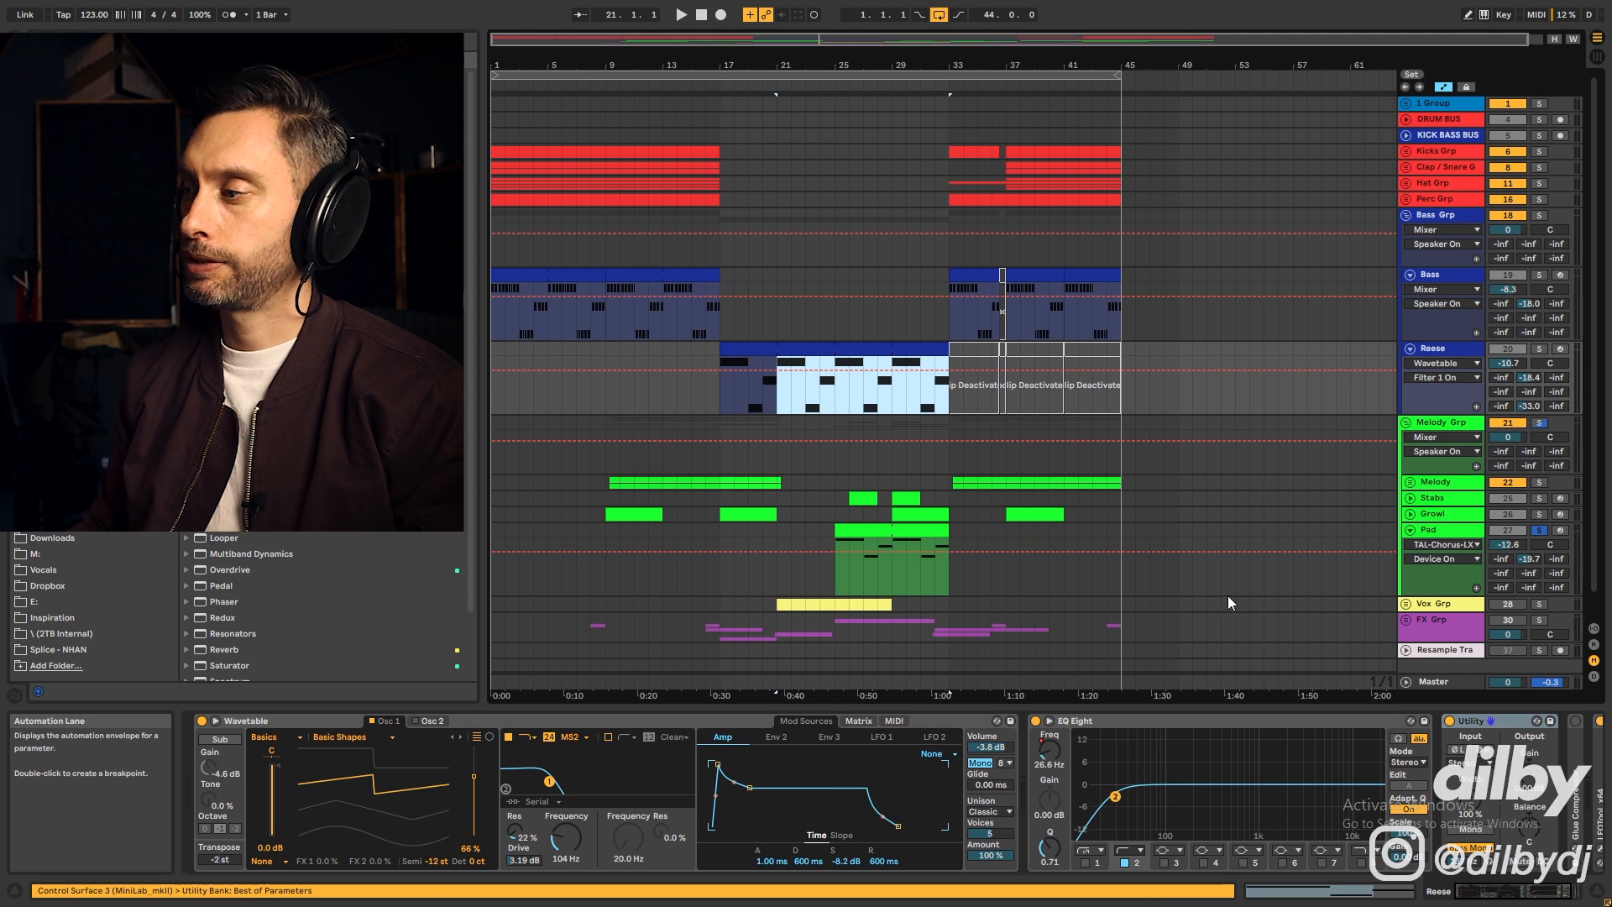
left_click(835, 424)
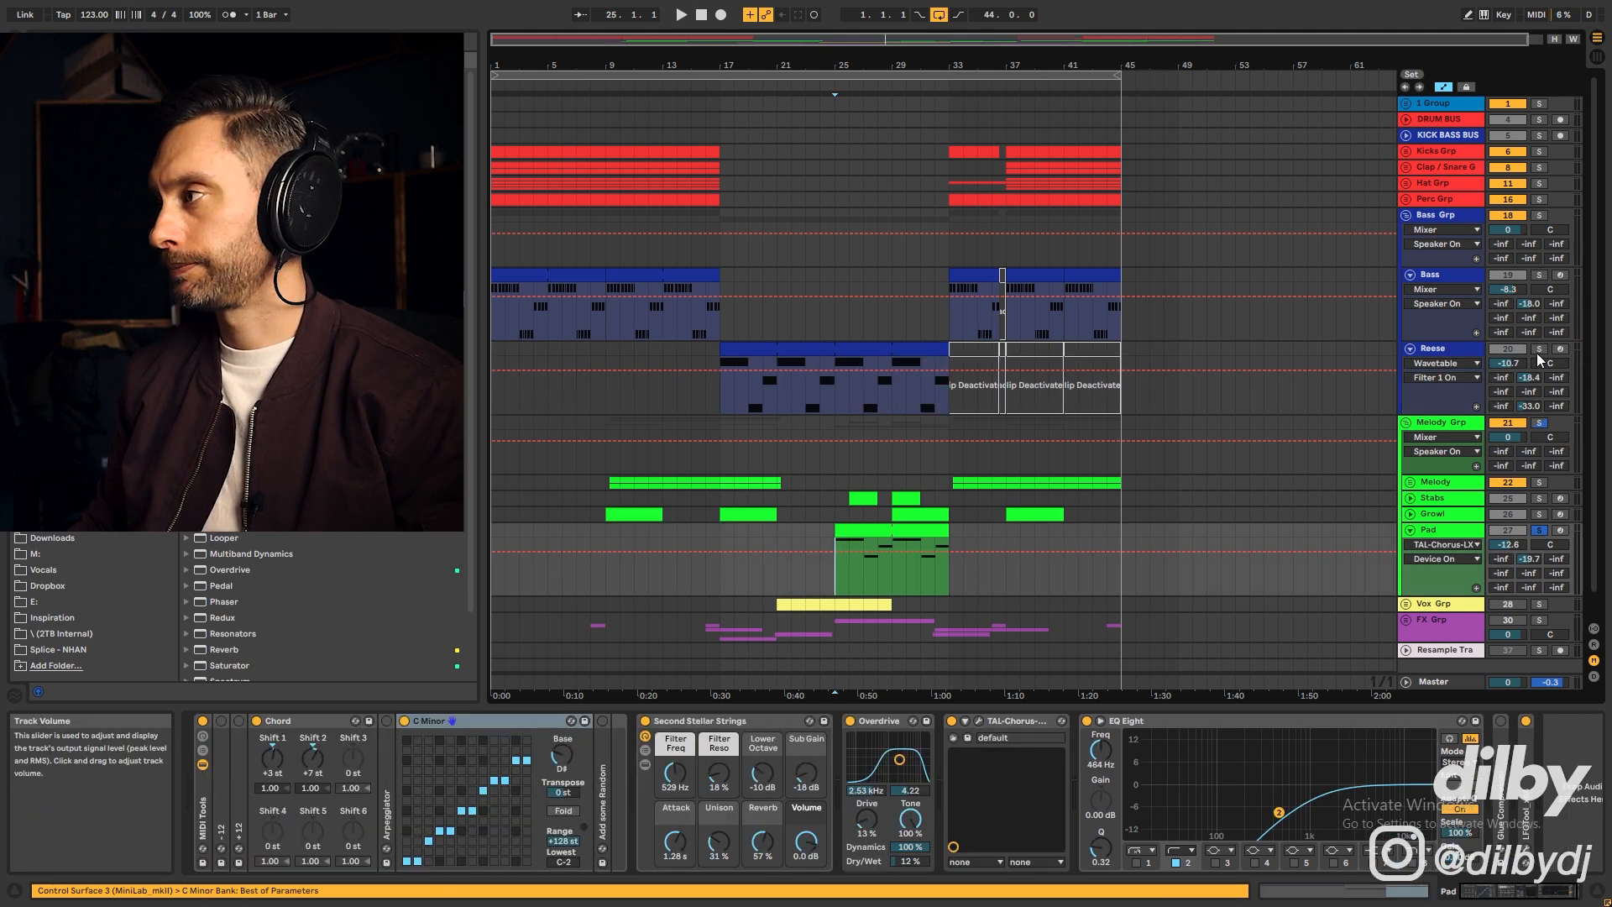
Audition the Reese soloed together with the Pad from bar 23, and clear the solos and collapse the Pad track
left_click(1539, 348)
left_click(806, 398)
key("space")
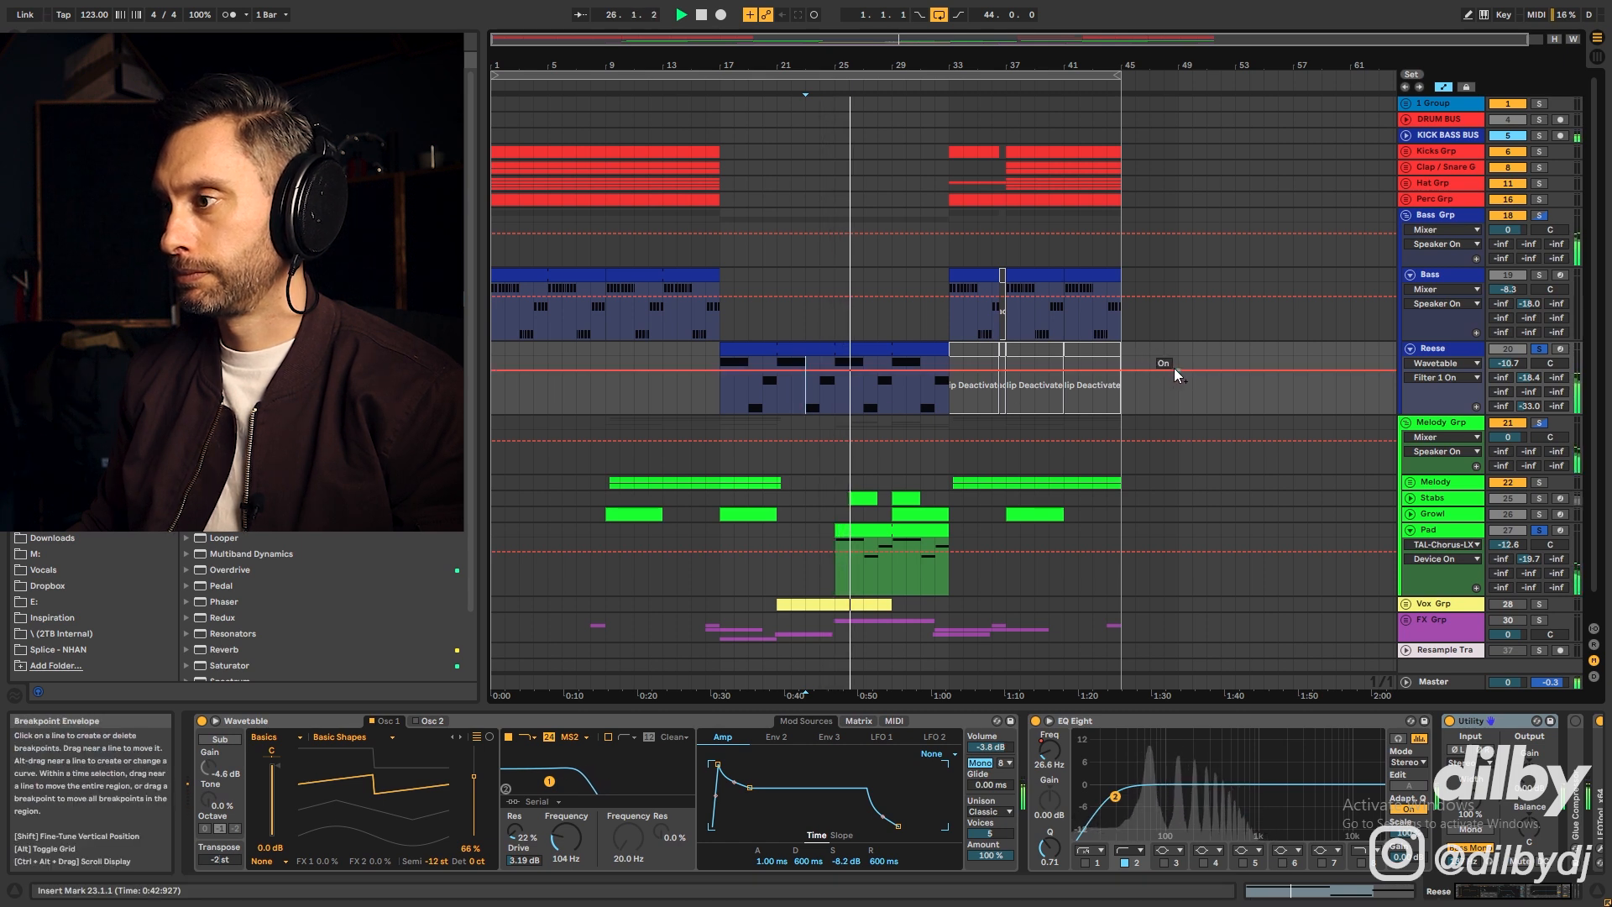
left_click(1540, 499)
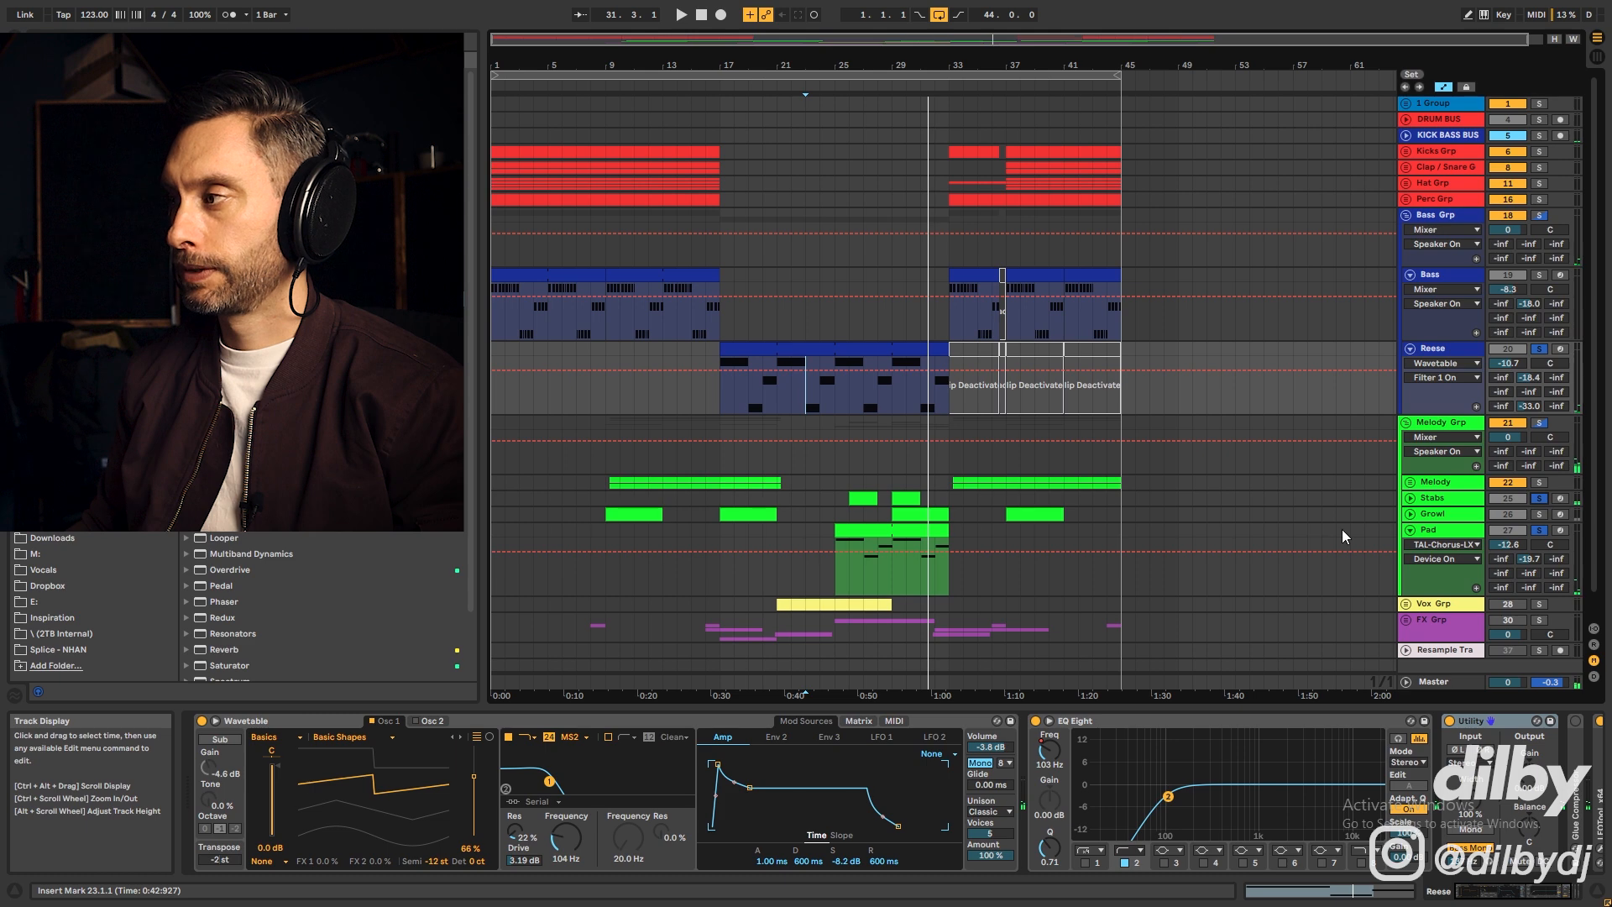
left_click(1410, 530)
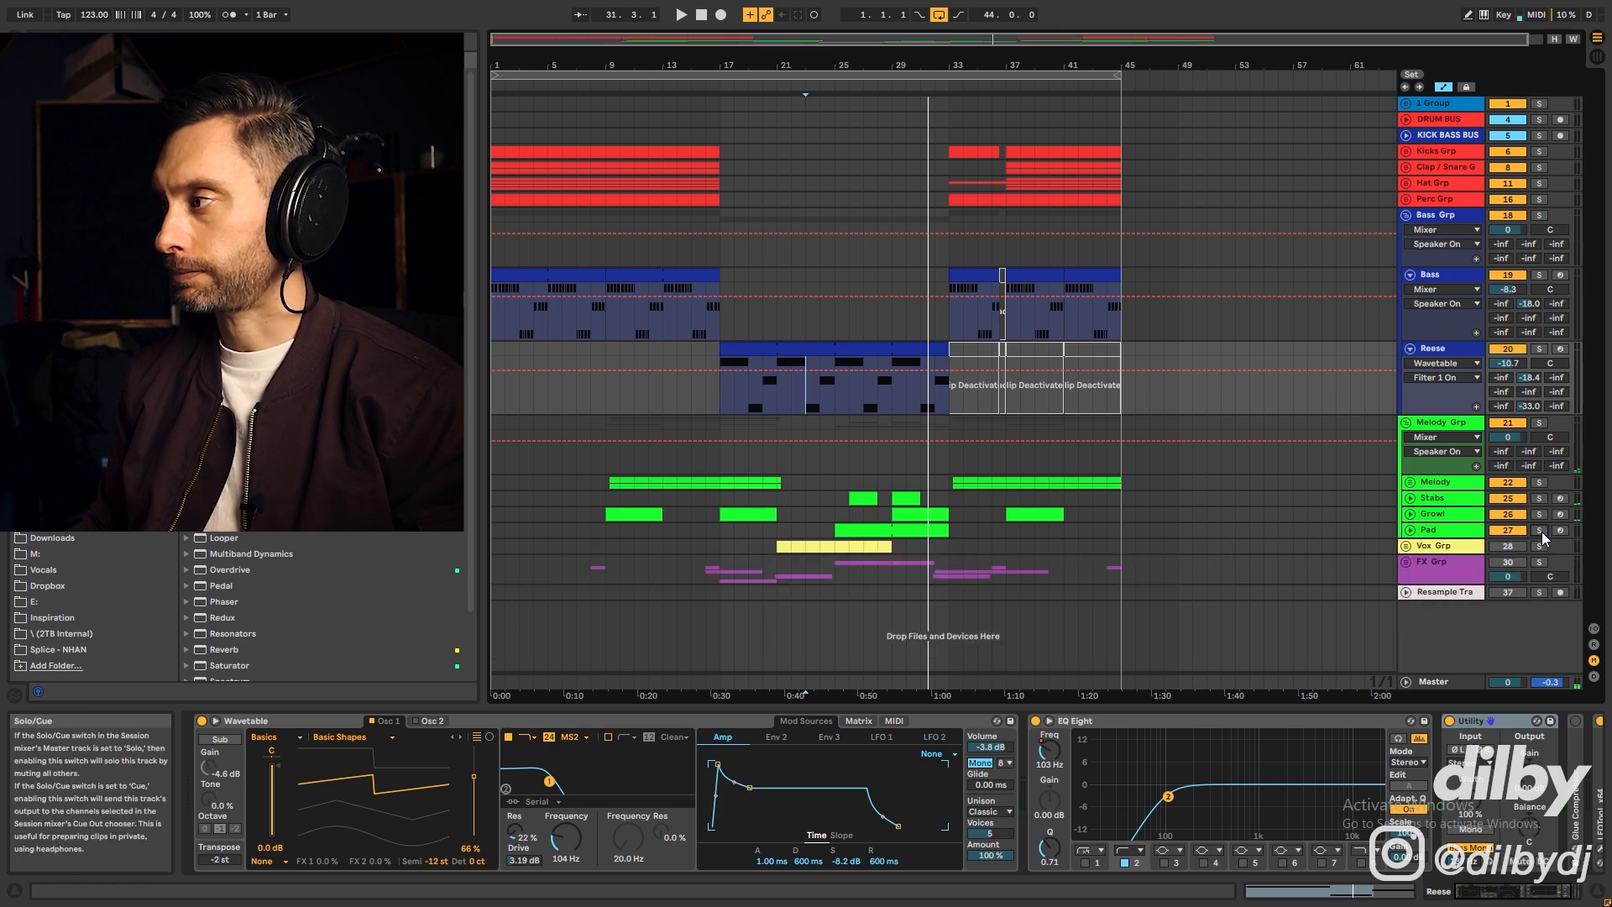
left_click(1540, 530)
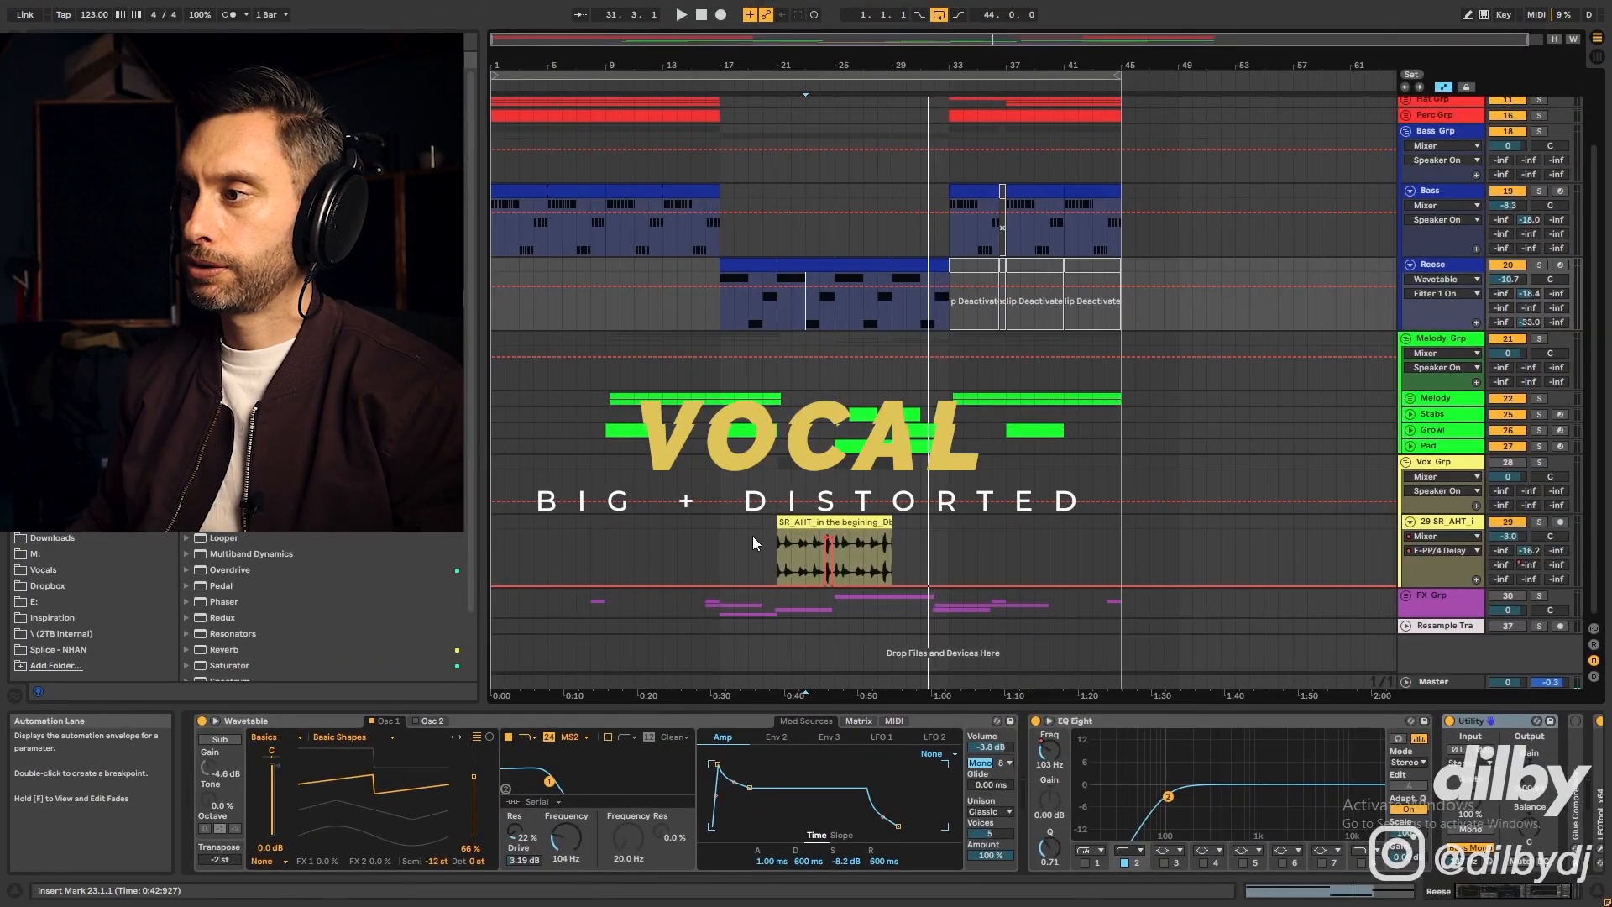
Solo the vocal track and select its clip at bar 21 to show its effects chain
left_click(766, 534)
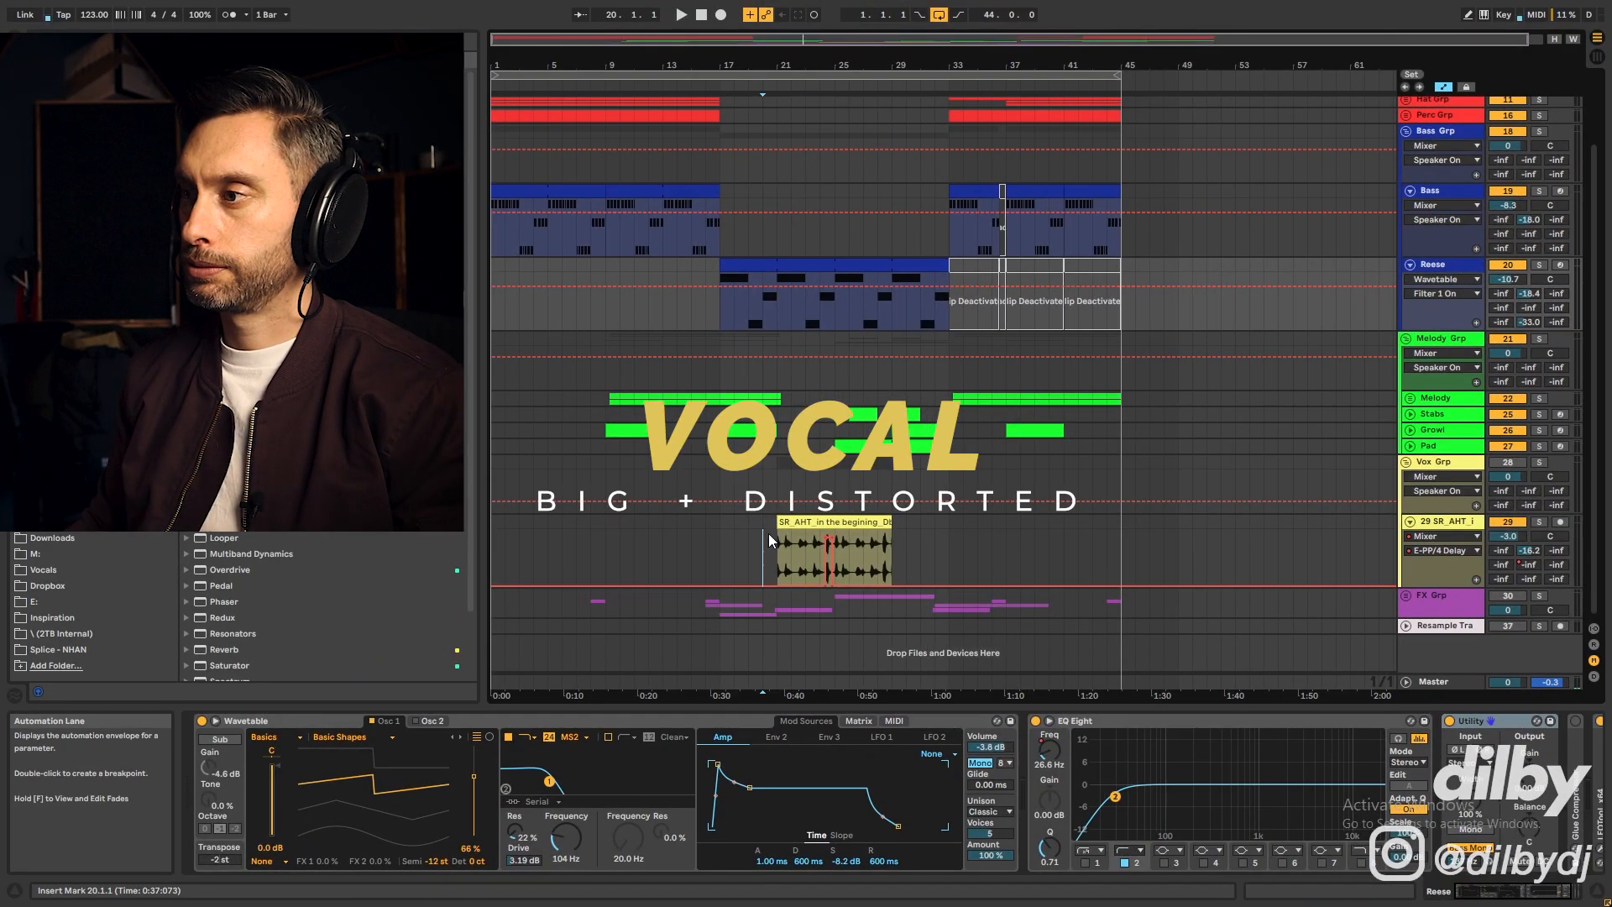
left_click(794, 523)
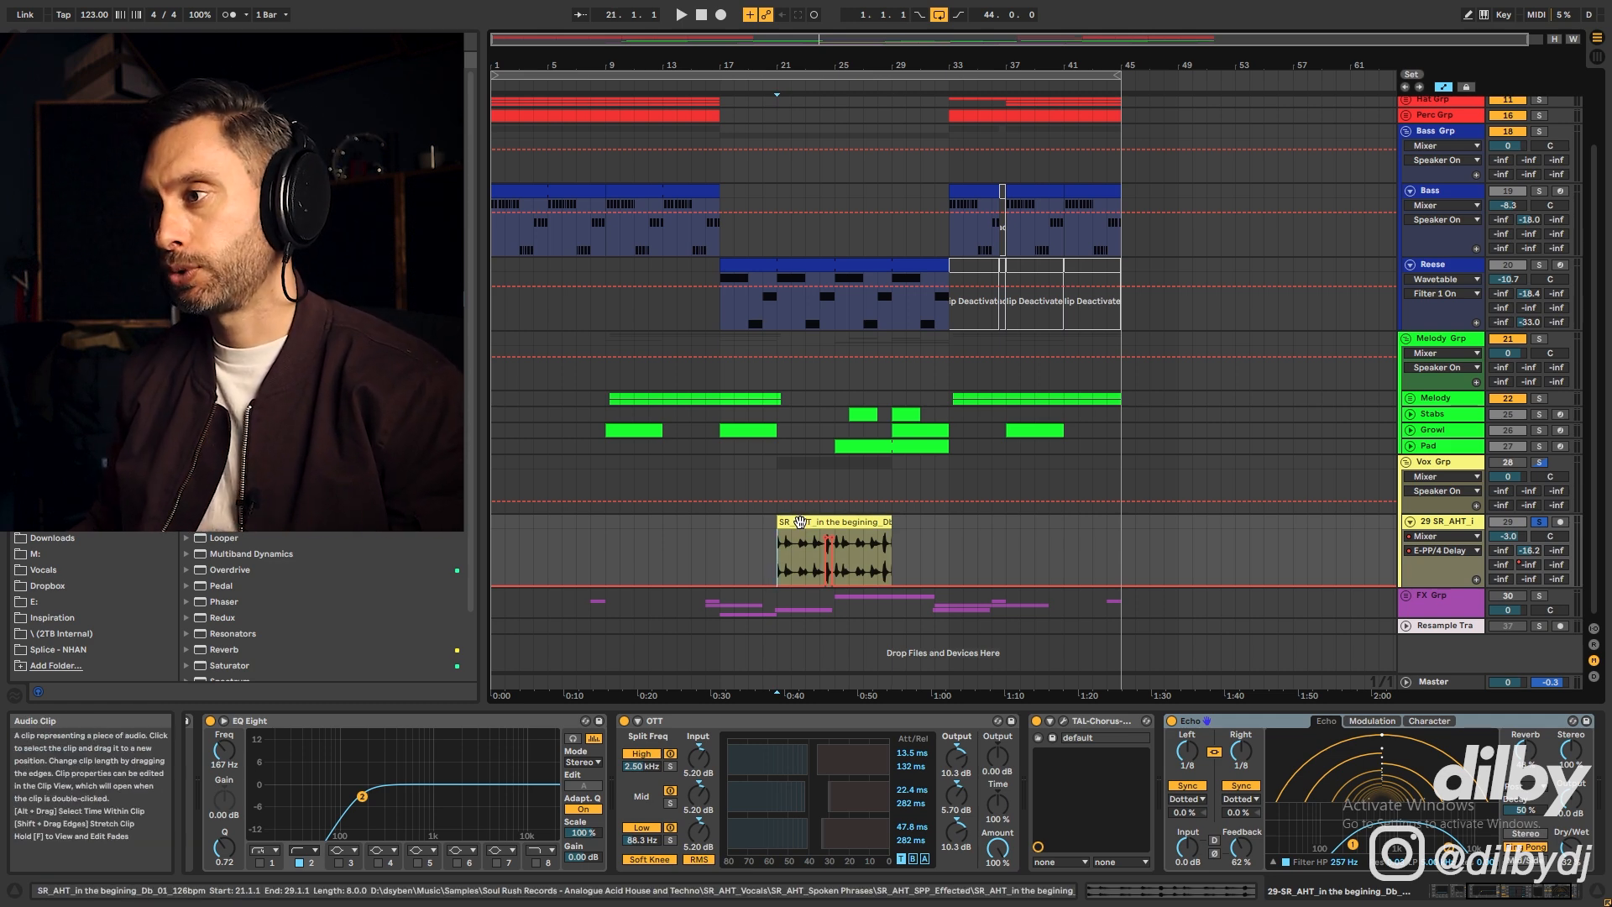
left_click(800, 521)
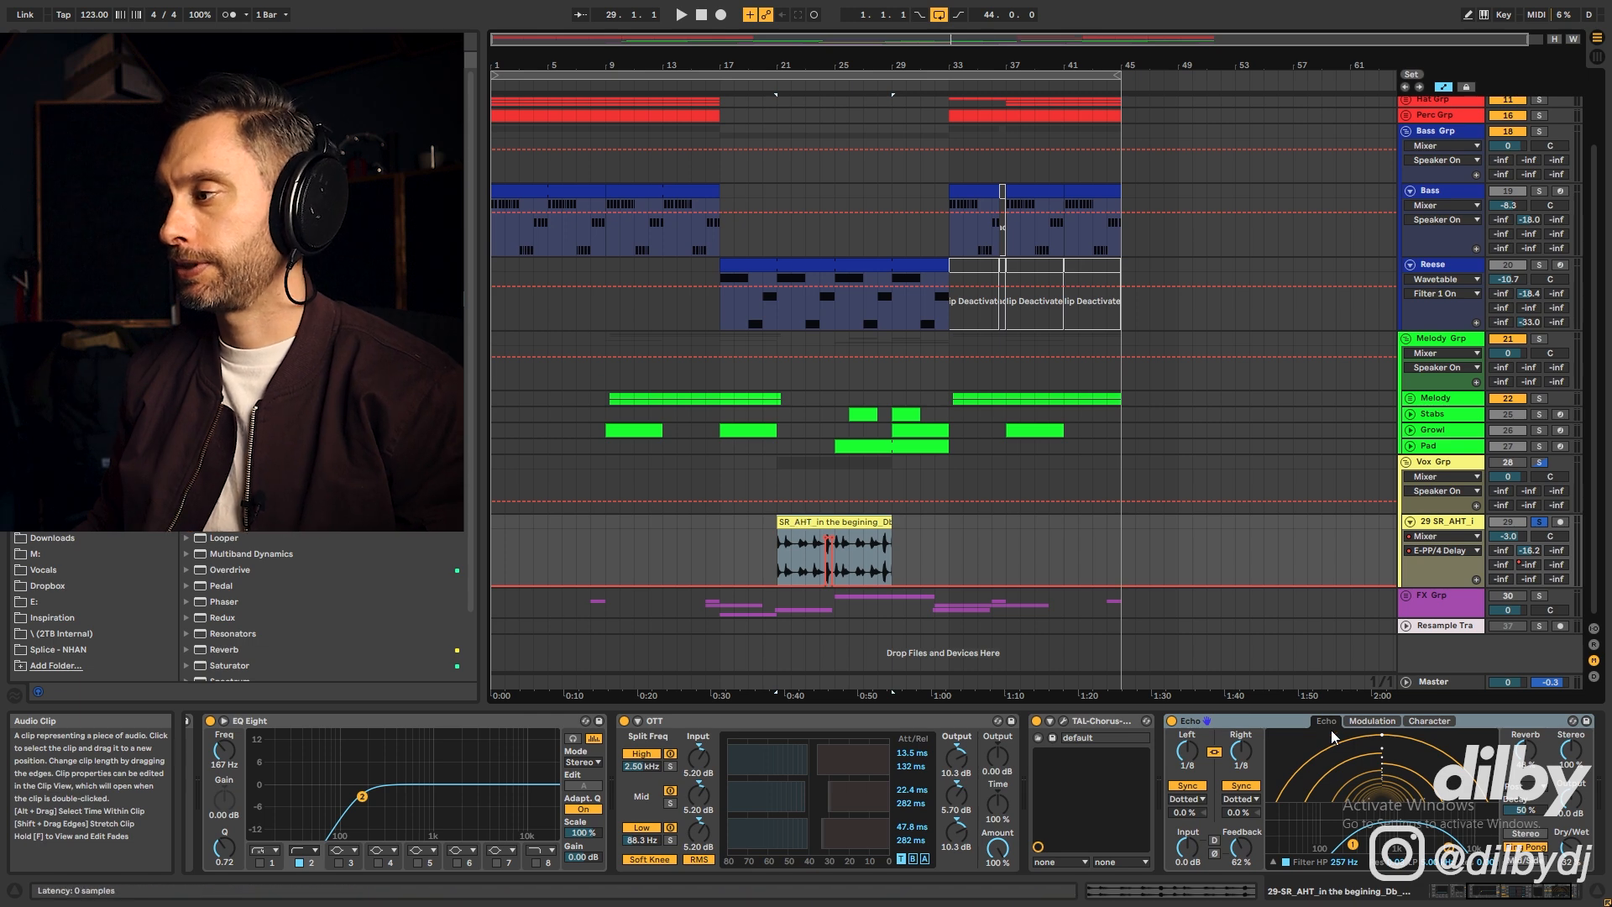
Group the vocal's OTT, TAL-Chorus and Echo into an Audio Effect Rack, and play the vocal with the rack bypassed
left_click(1388, 725)
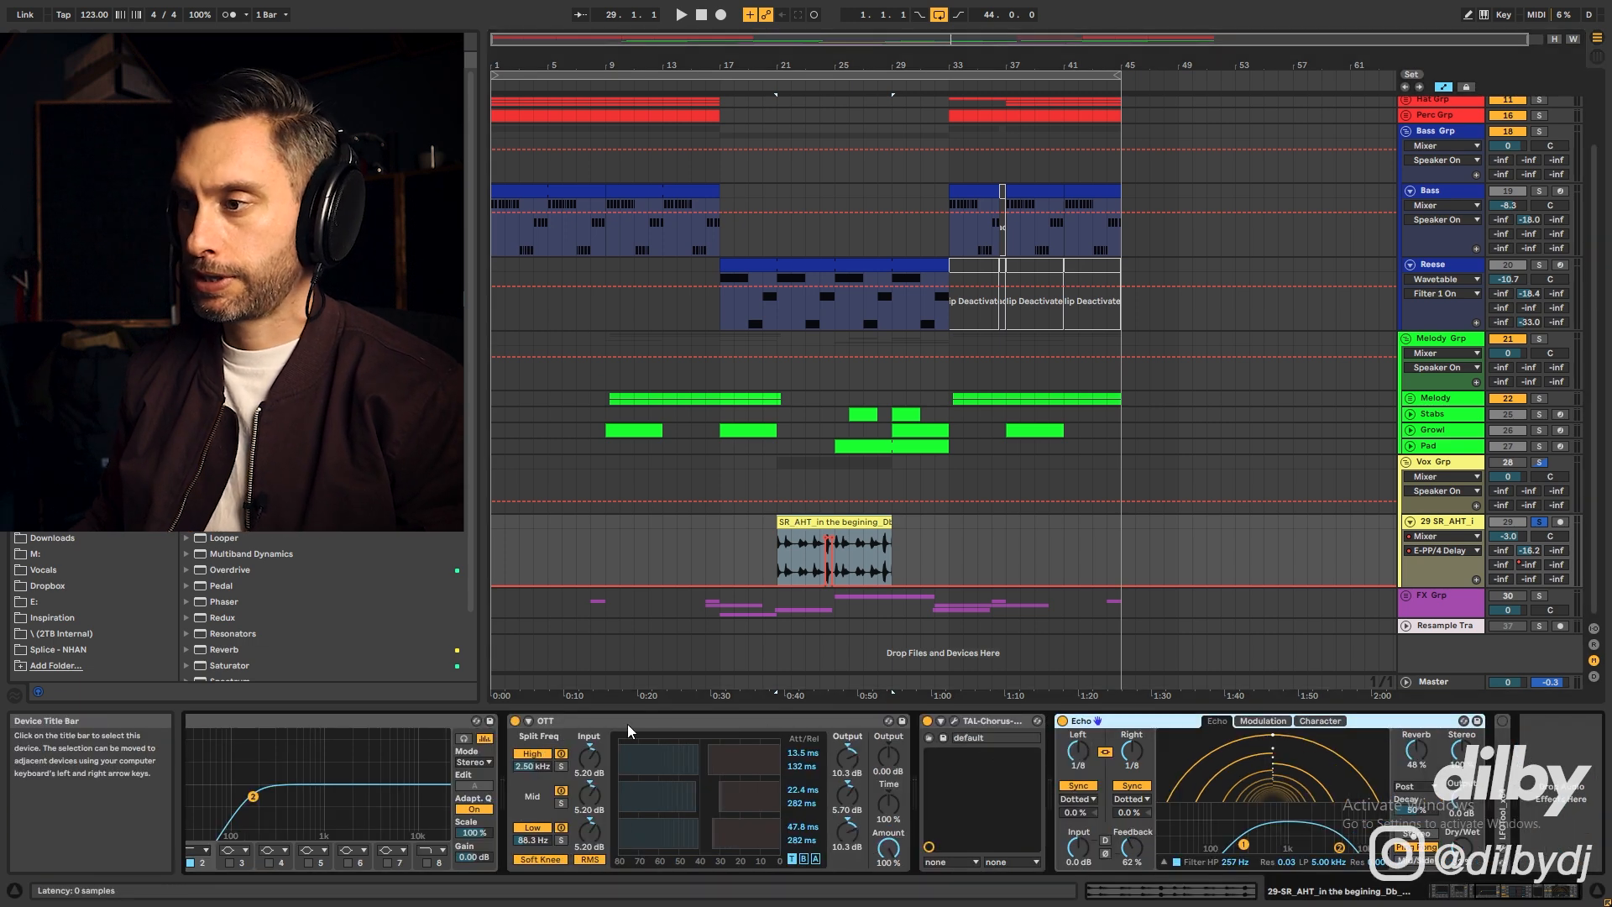
left_click(582, 723)
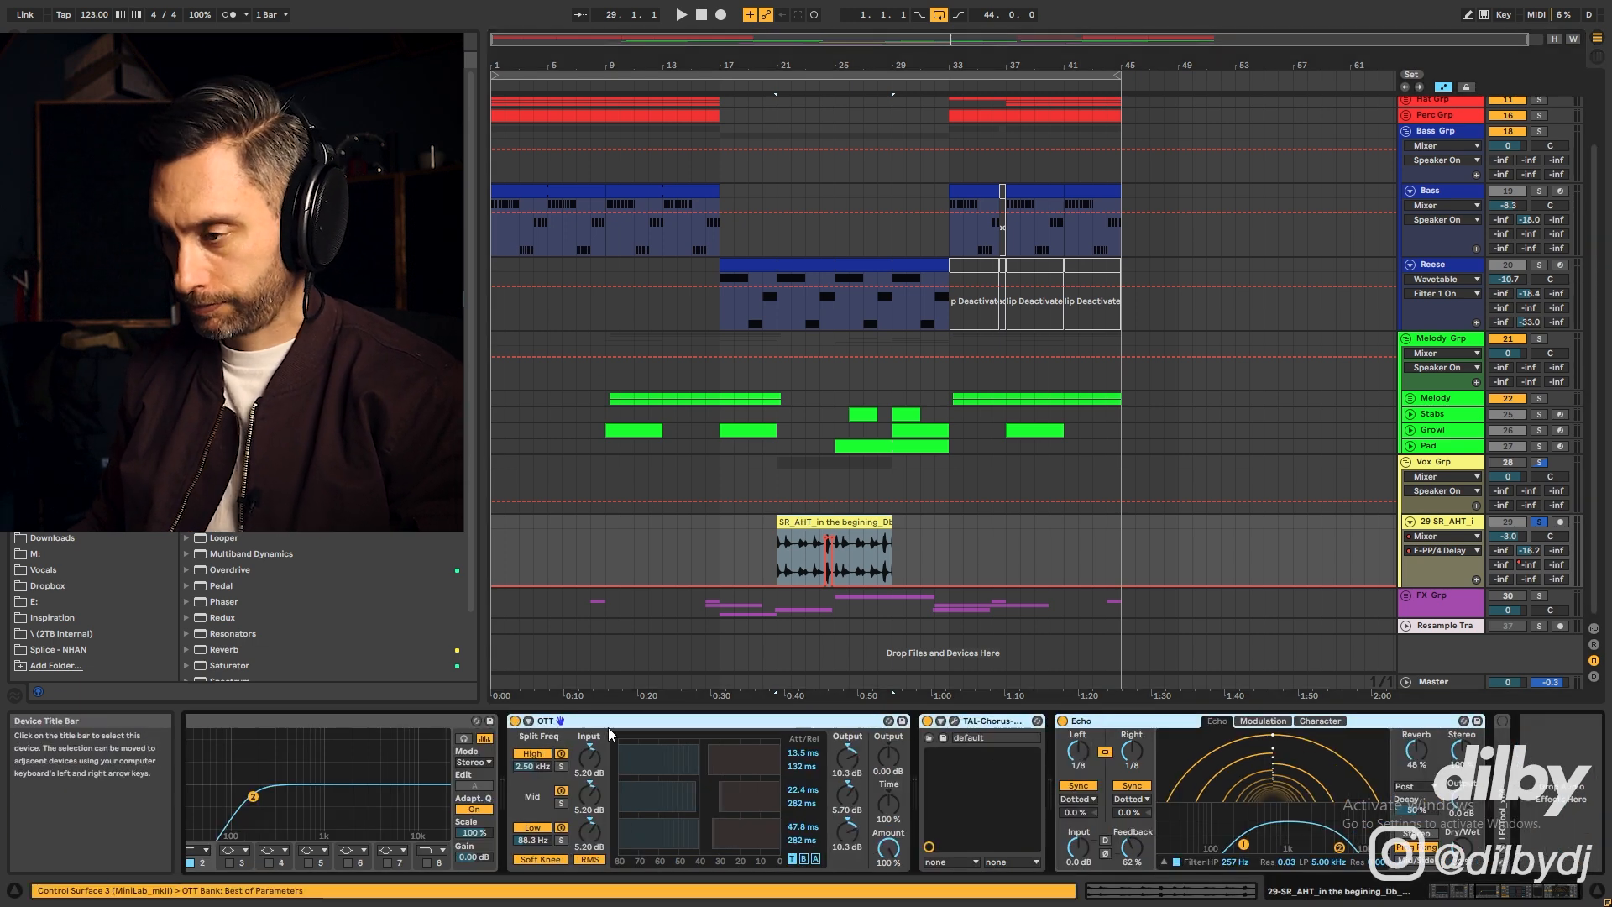
key("ctrl+g")
left_click(516, 721)
left_click_drag(1550, 892, 1403, 892)
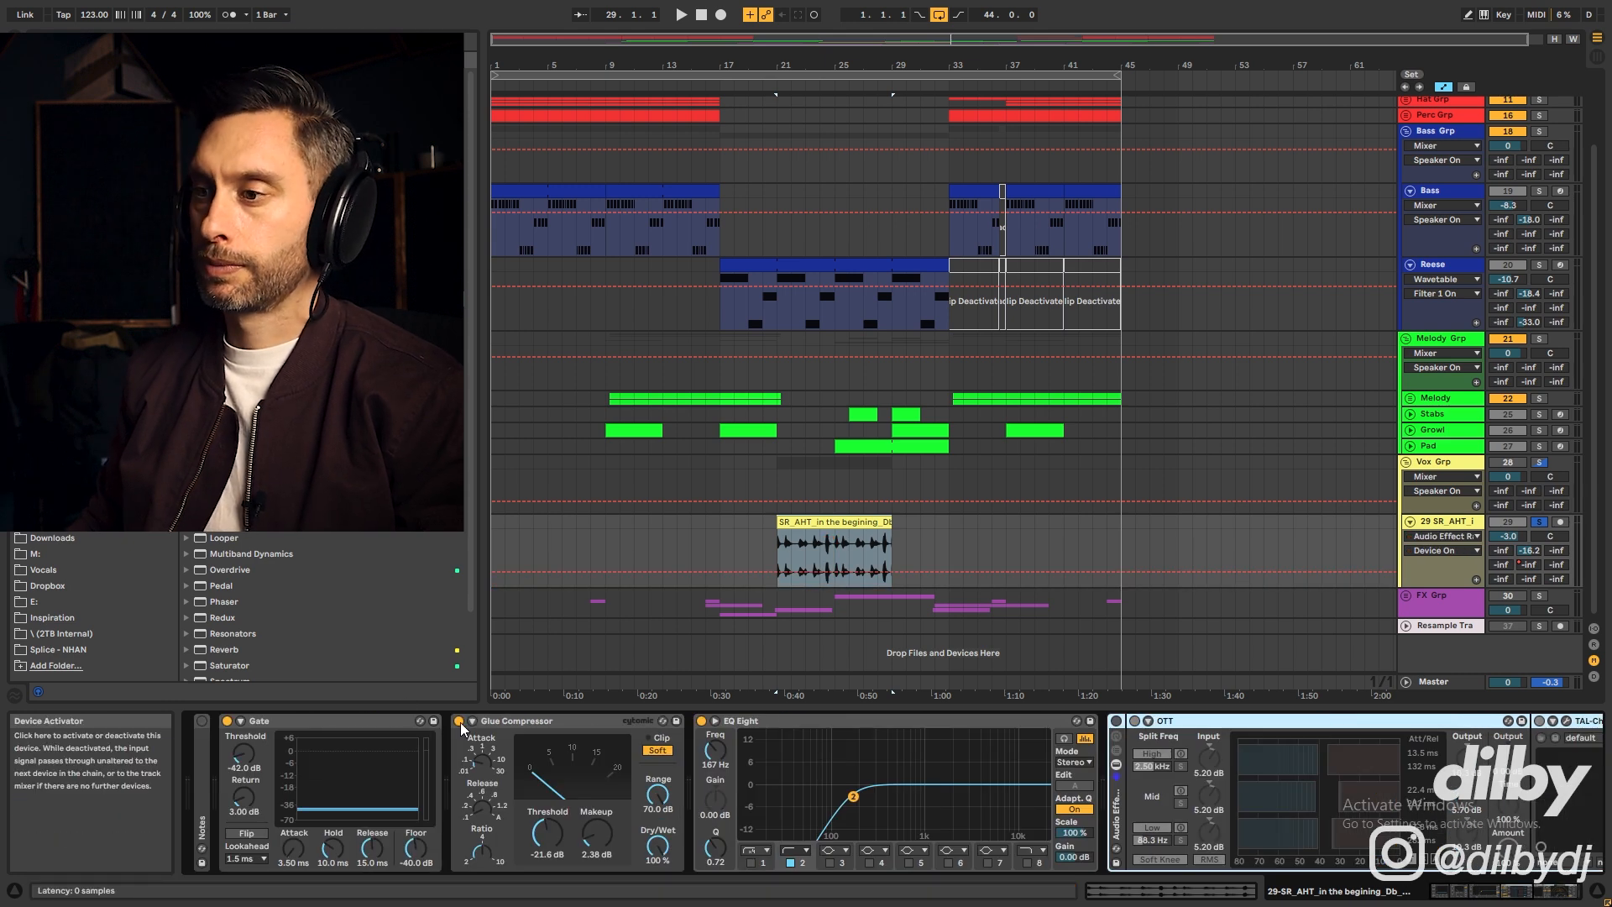
key("space")
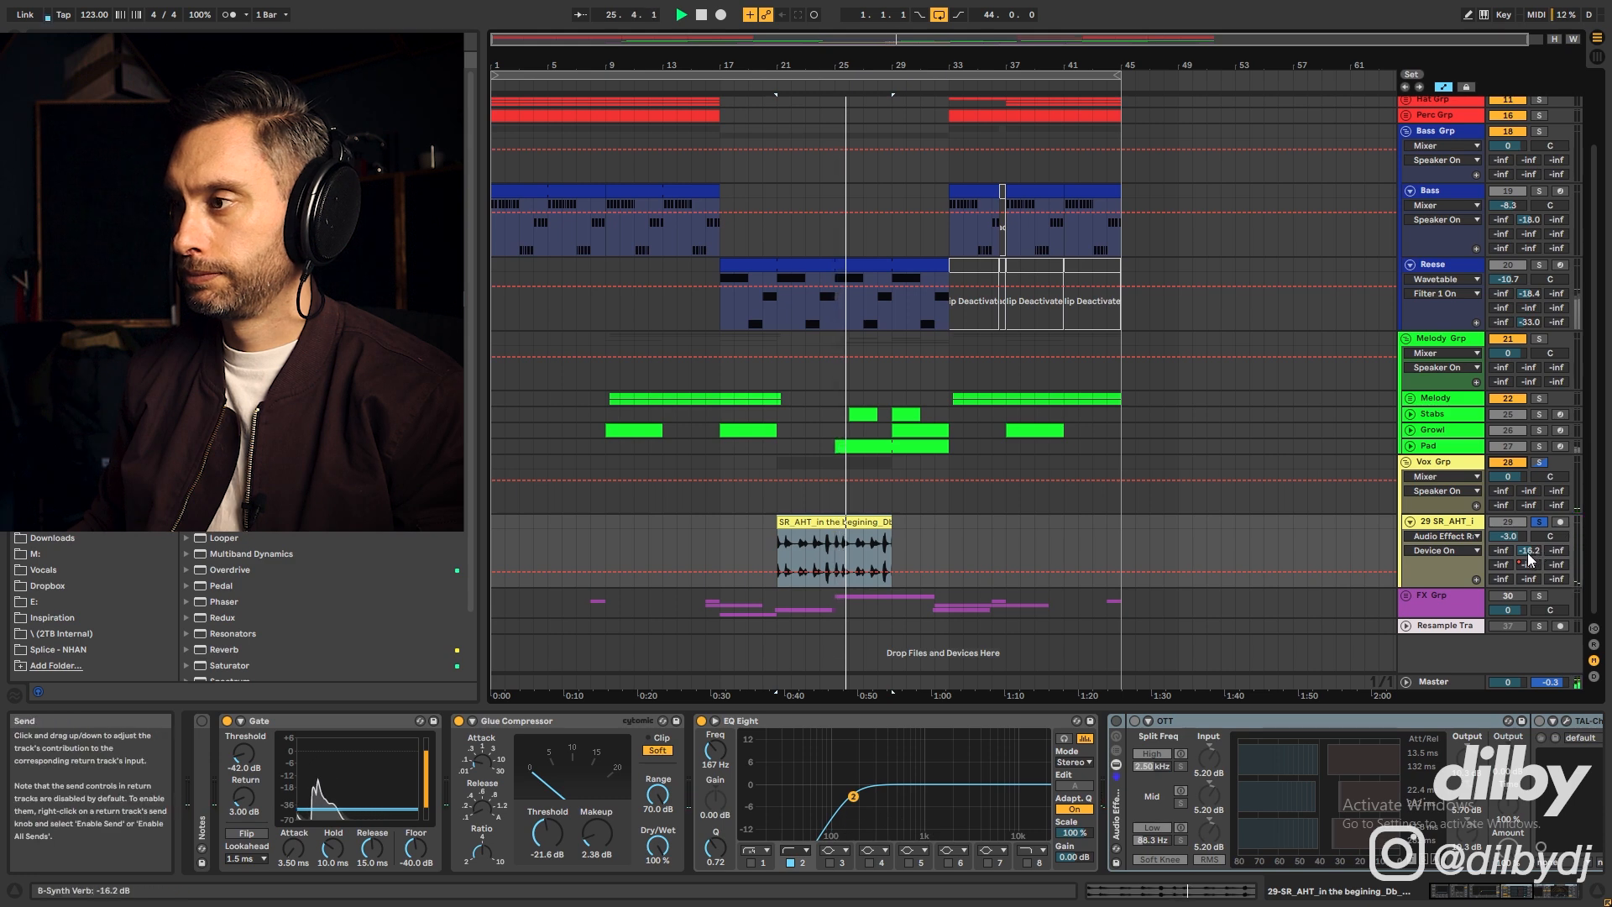
key("space")
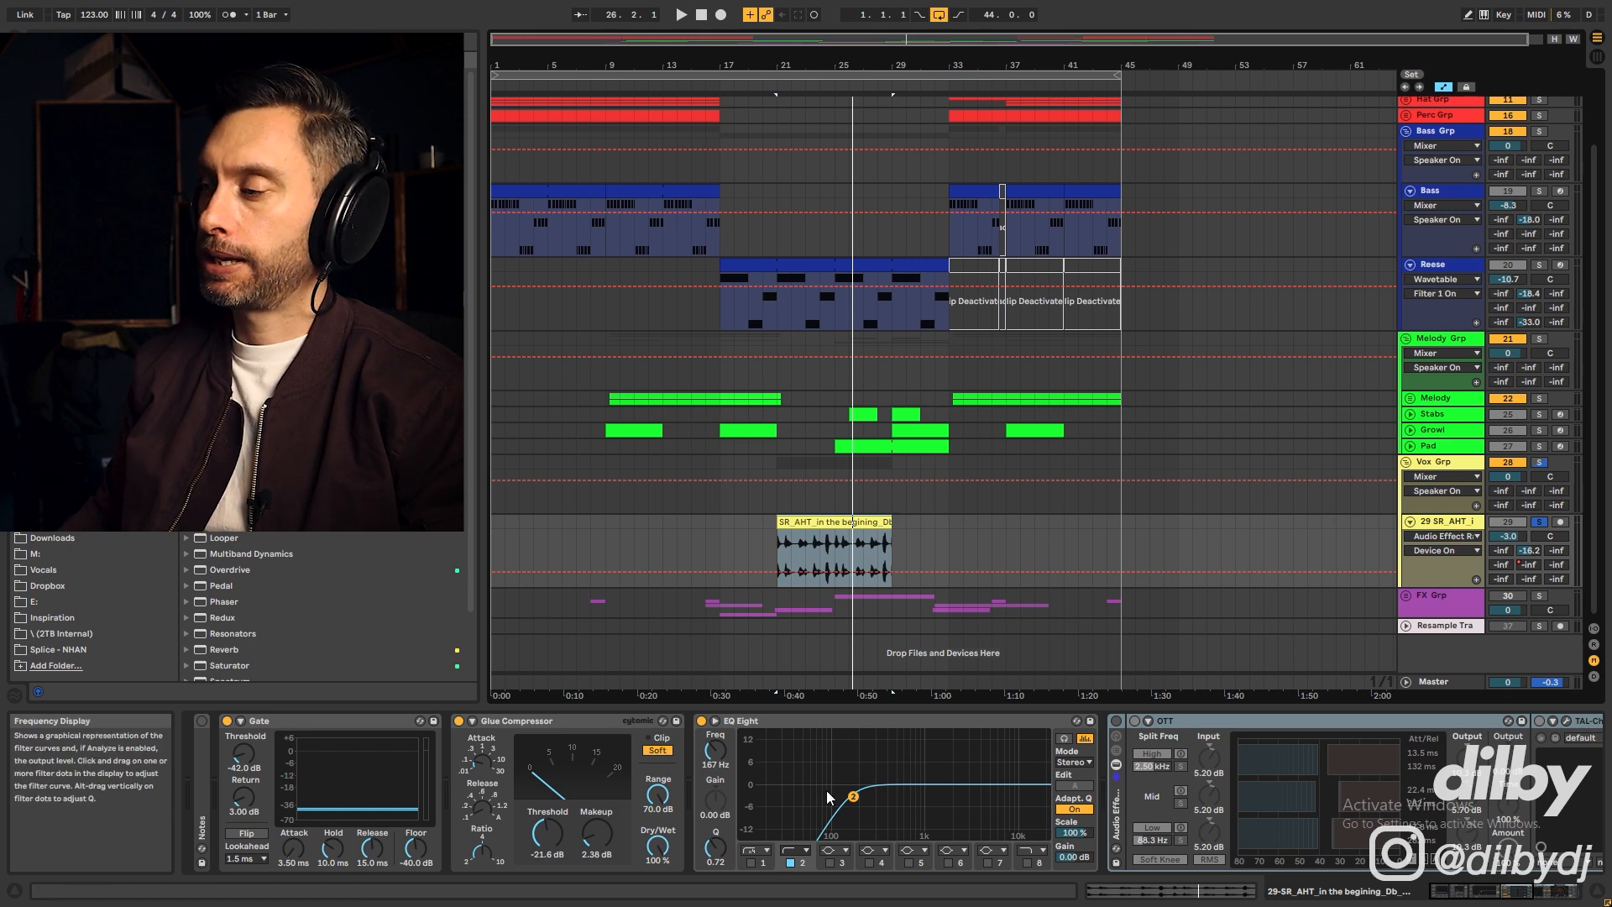
Turn off Echo and TAL-Chorus inside the vocal's effect rack and switch the rack back on with OTT active
left_click(1117, 804)
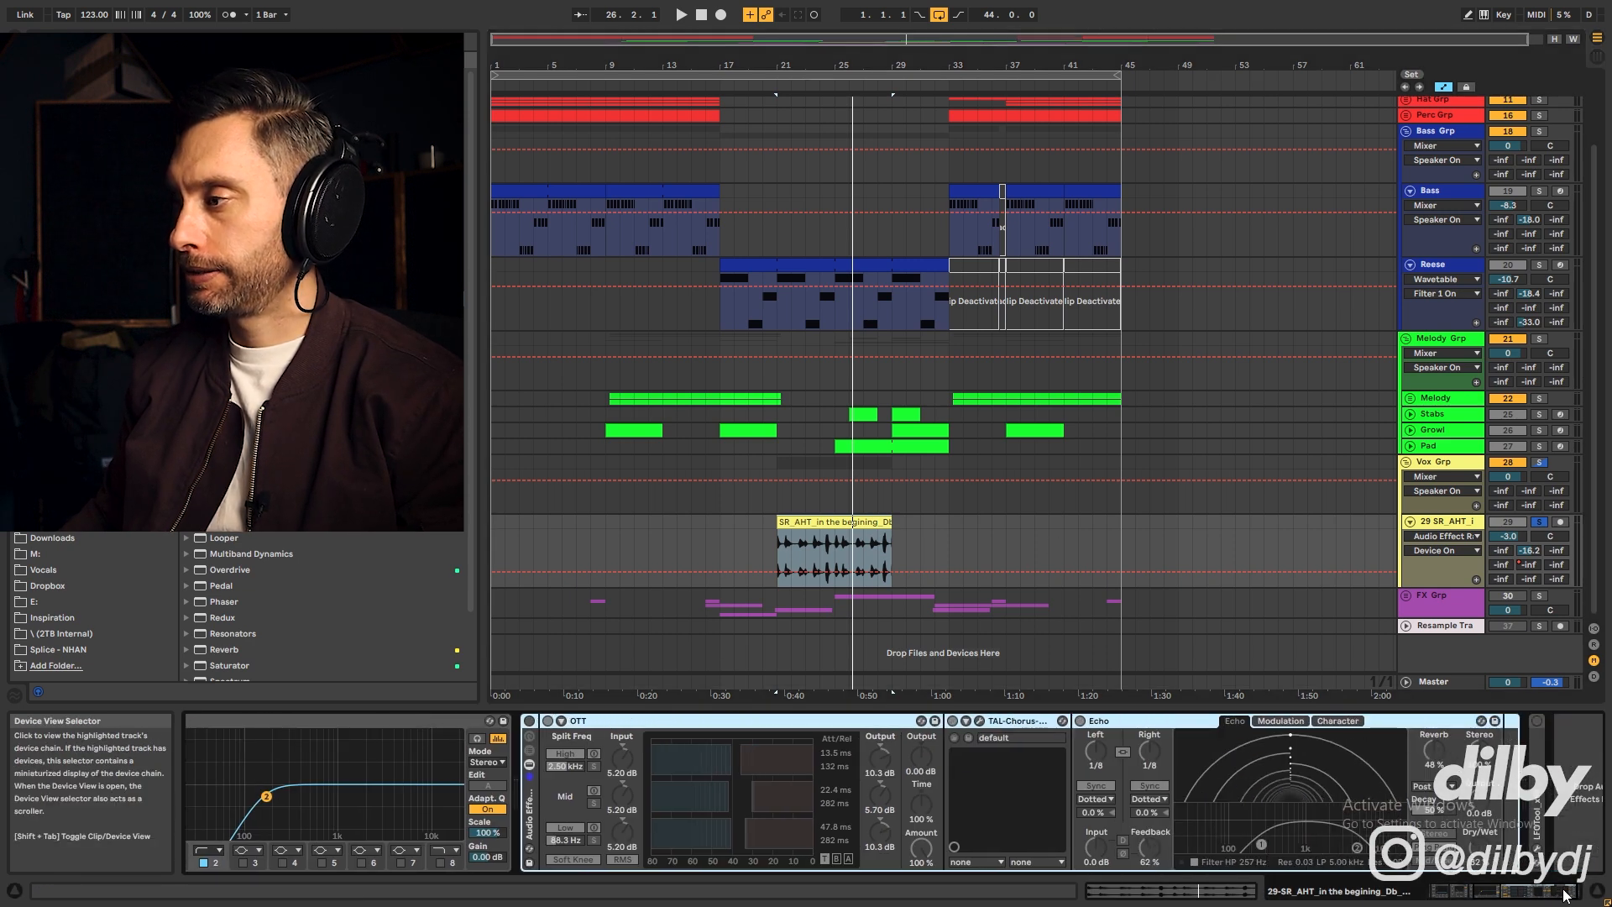
left_click(1070, 732)
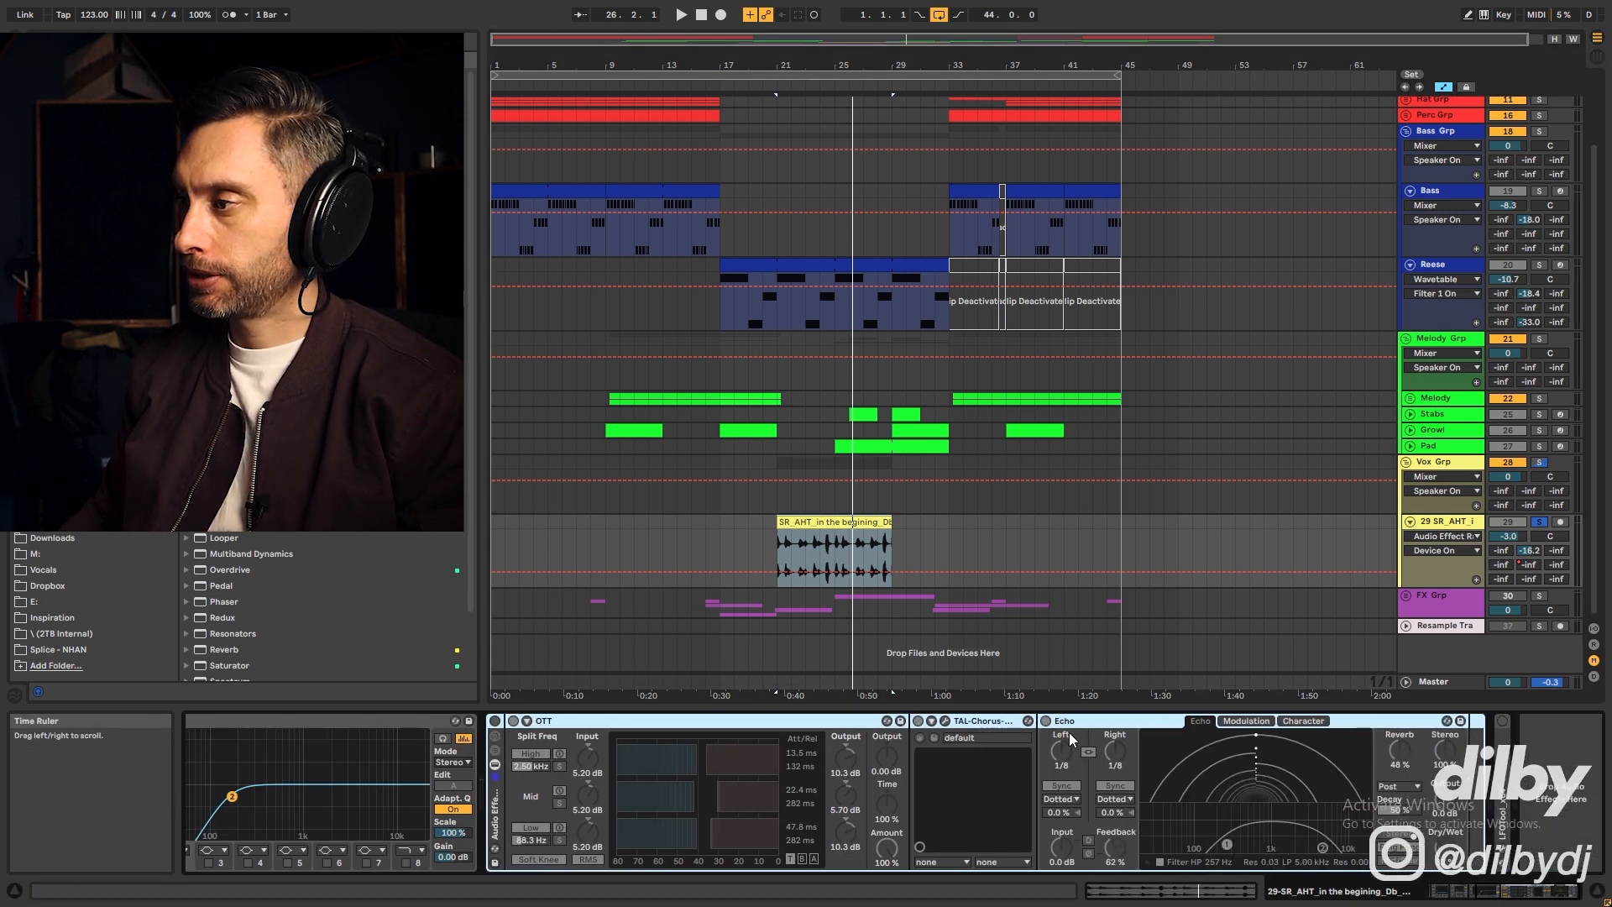
left_click(917, 726)
left_click(496, 721)
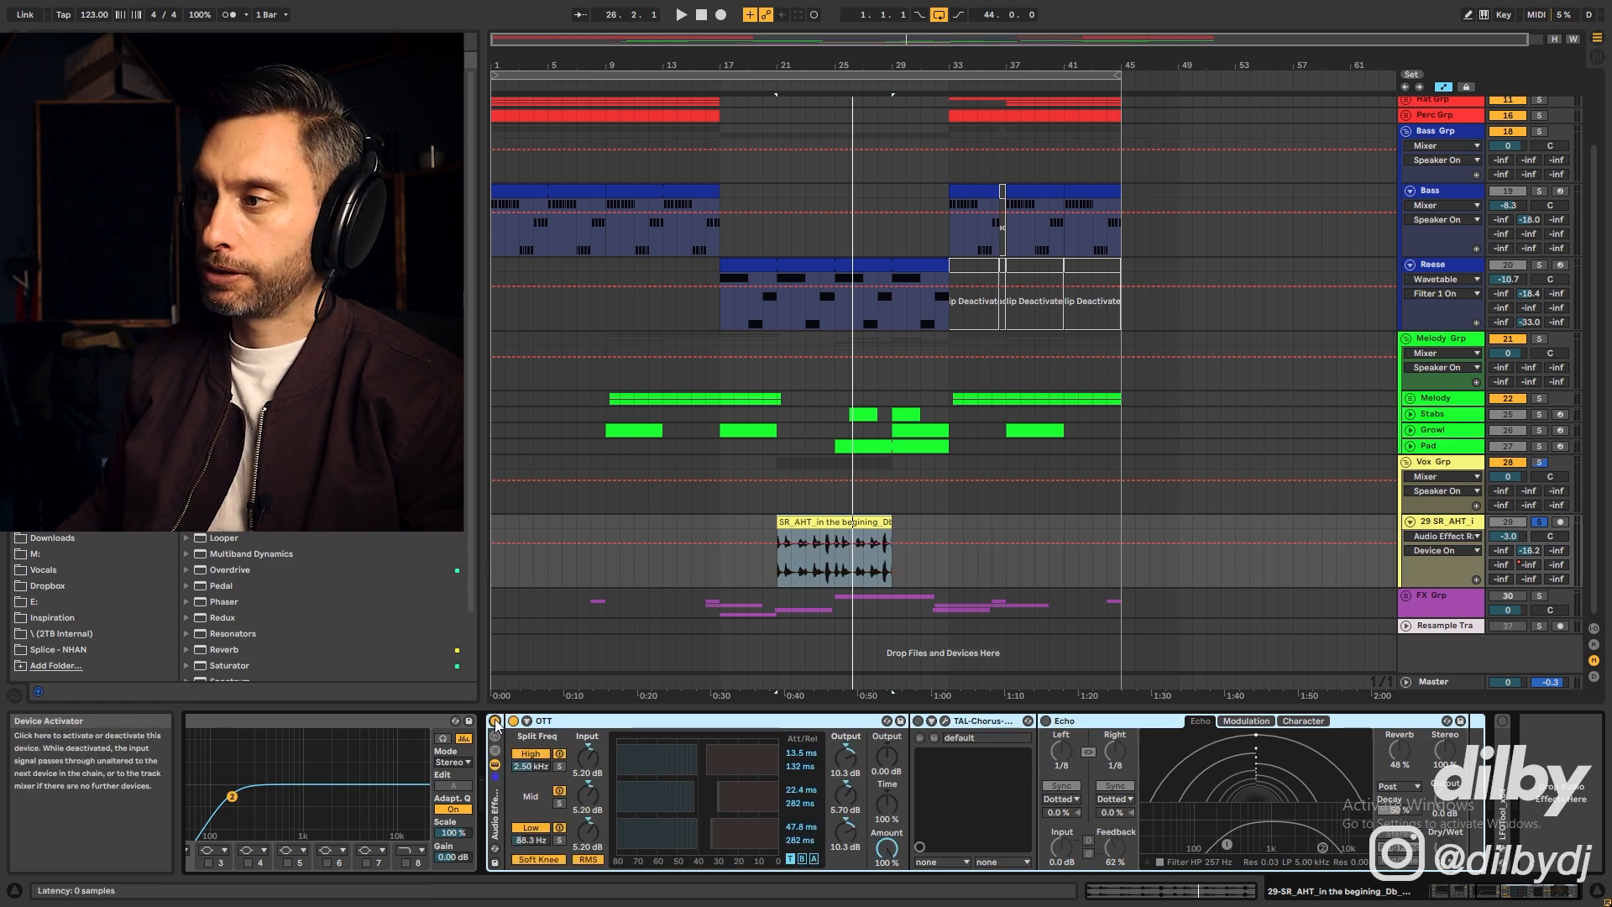
Play the vocal from bar 21 while switching OTT off and back on to compare its effect
left_click(804, 583)
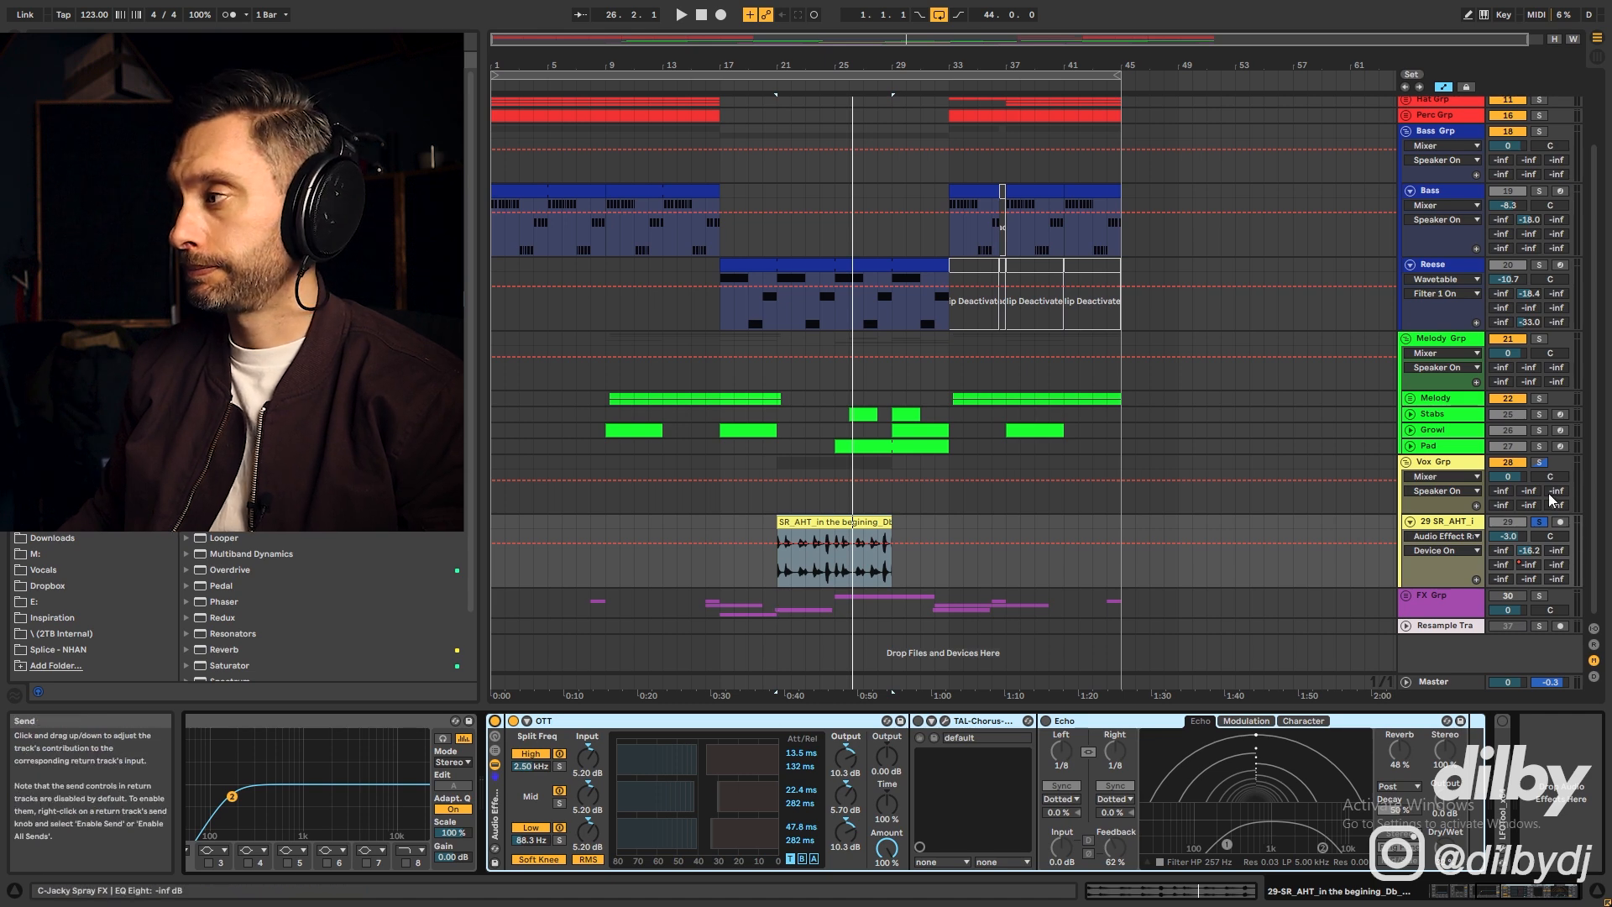
key("space")
left_click(513, 722)
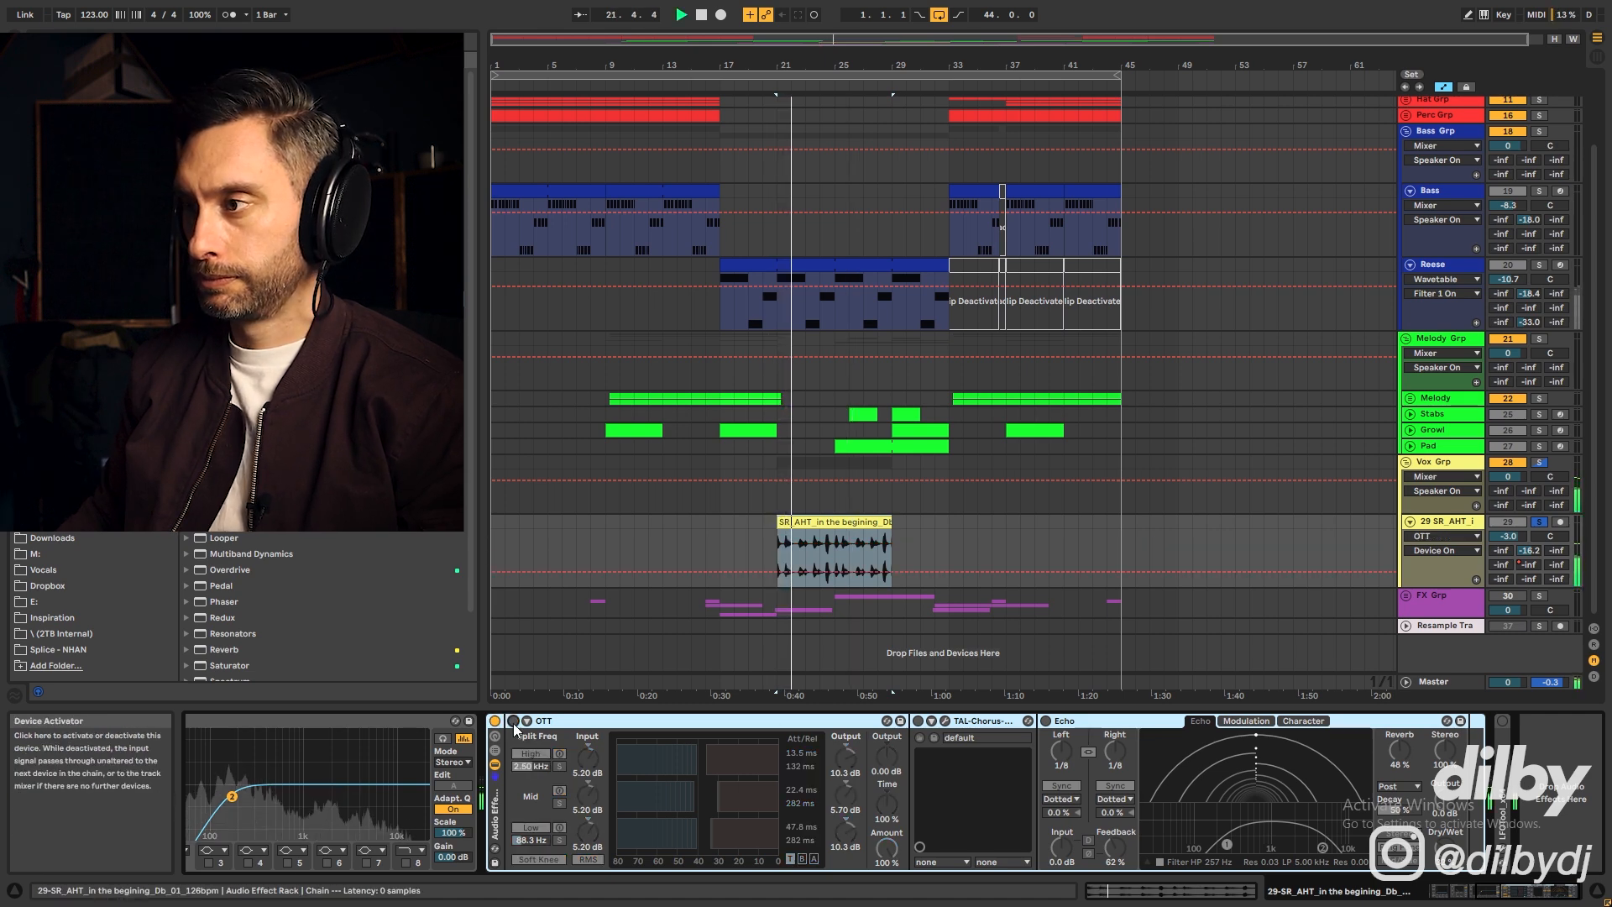
left_click(512, 722)
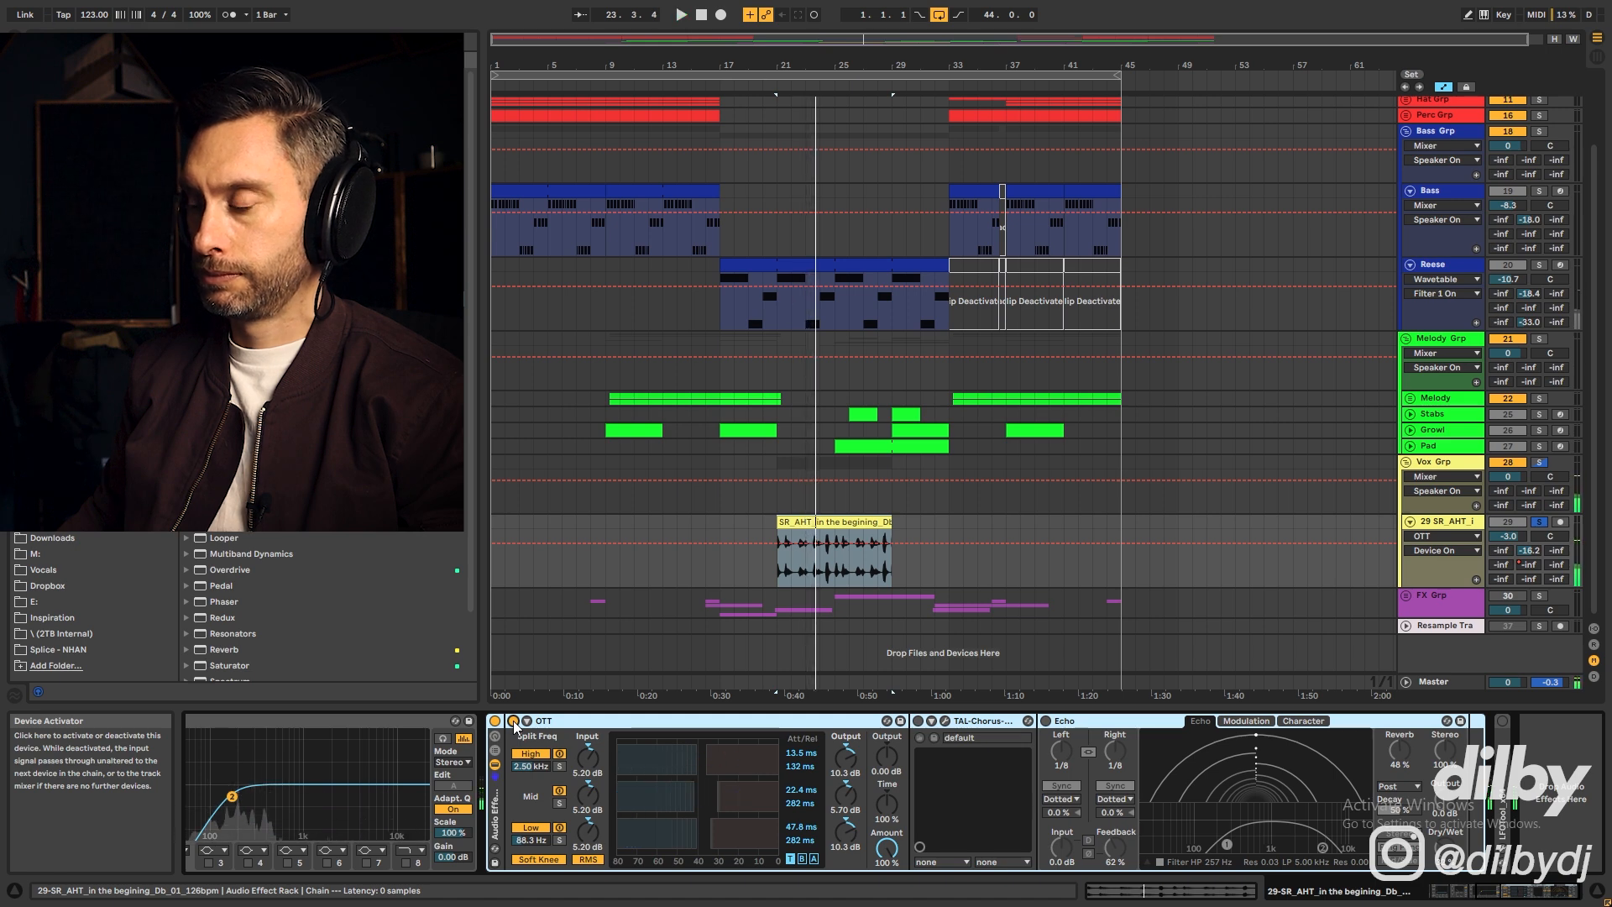
Play the vocal from bar 21 with its Gate bypassed, and again with the Gate switched back on
scroll(640, 789, "up", 5)
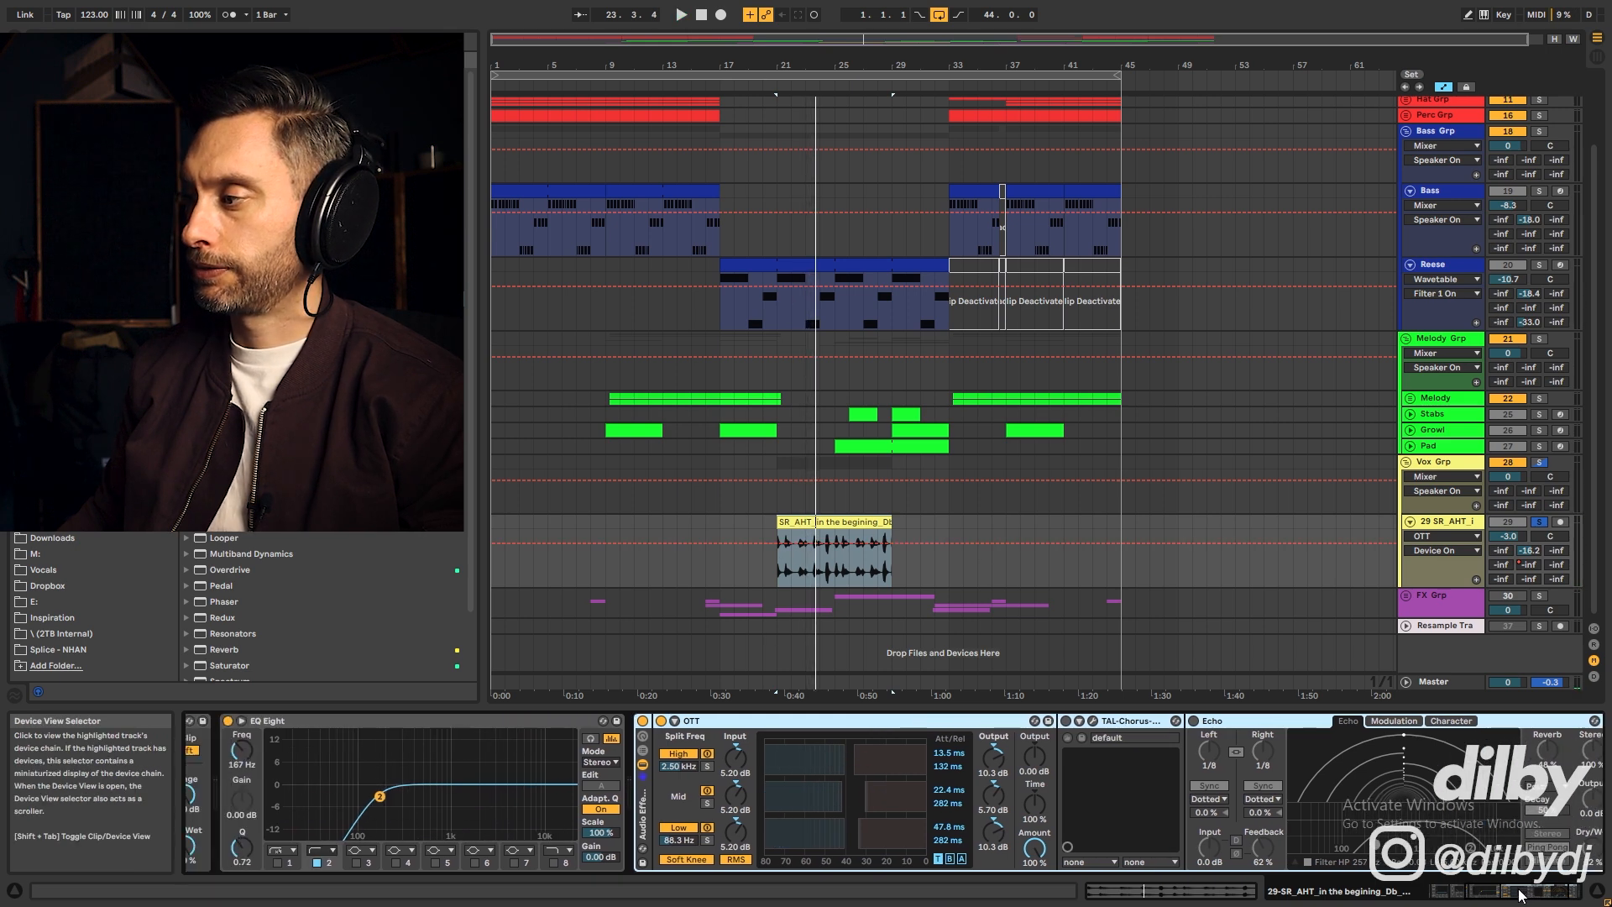
left_click(226, 721)
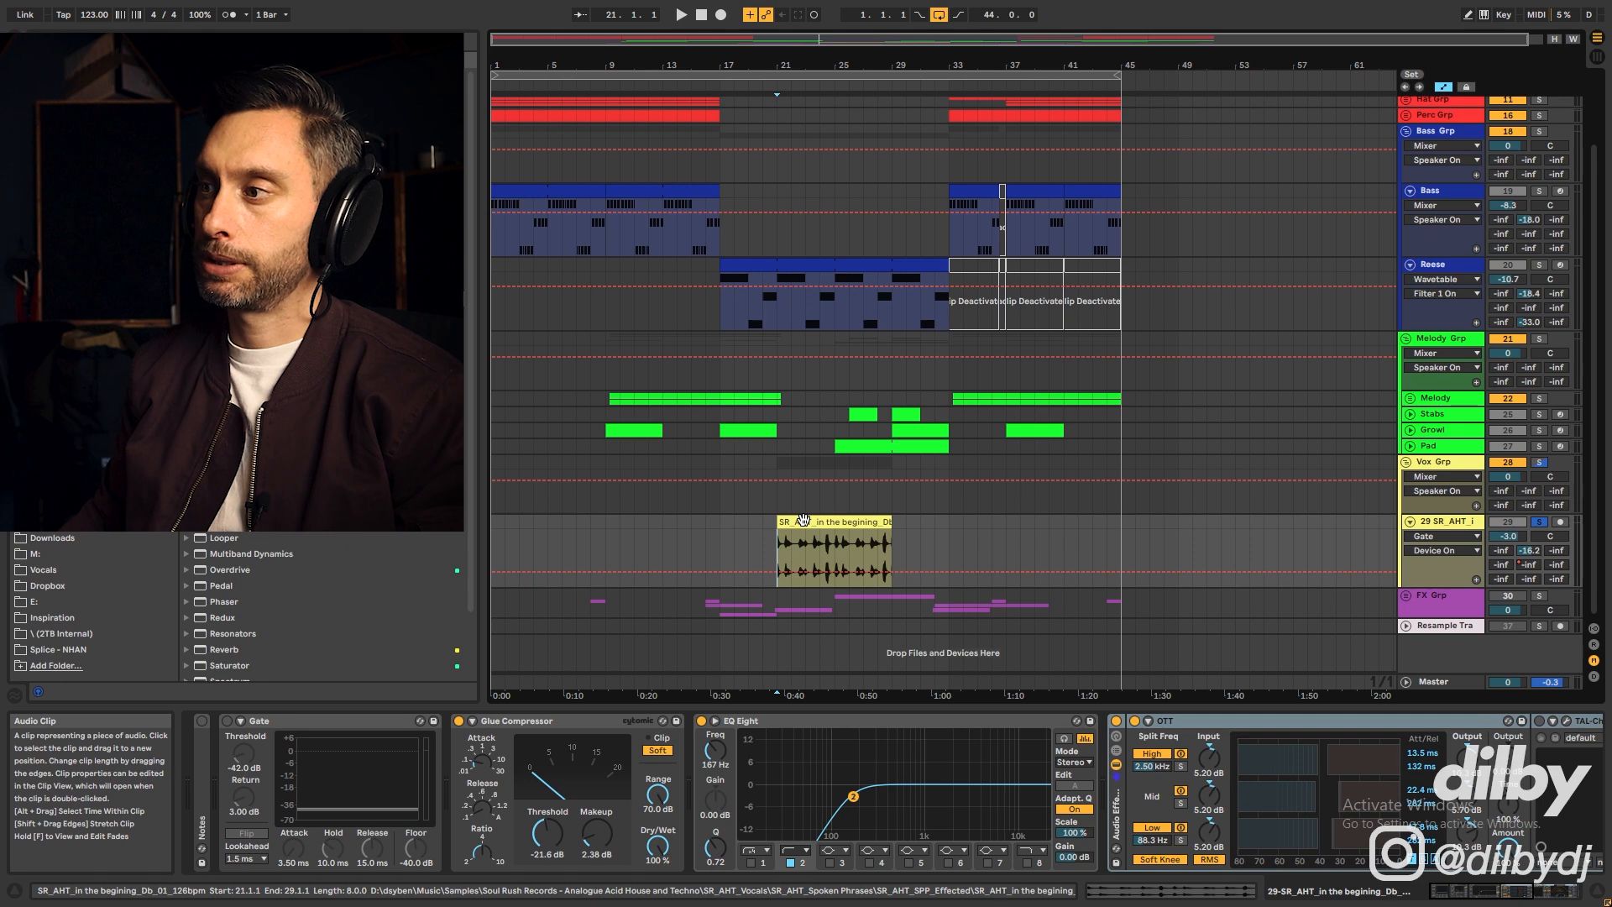
left_click(791, 551)
key("space")
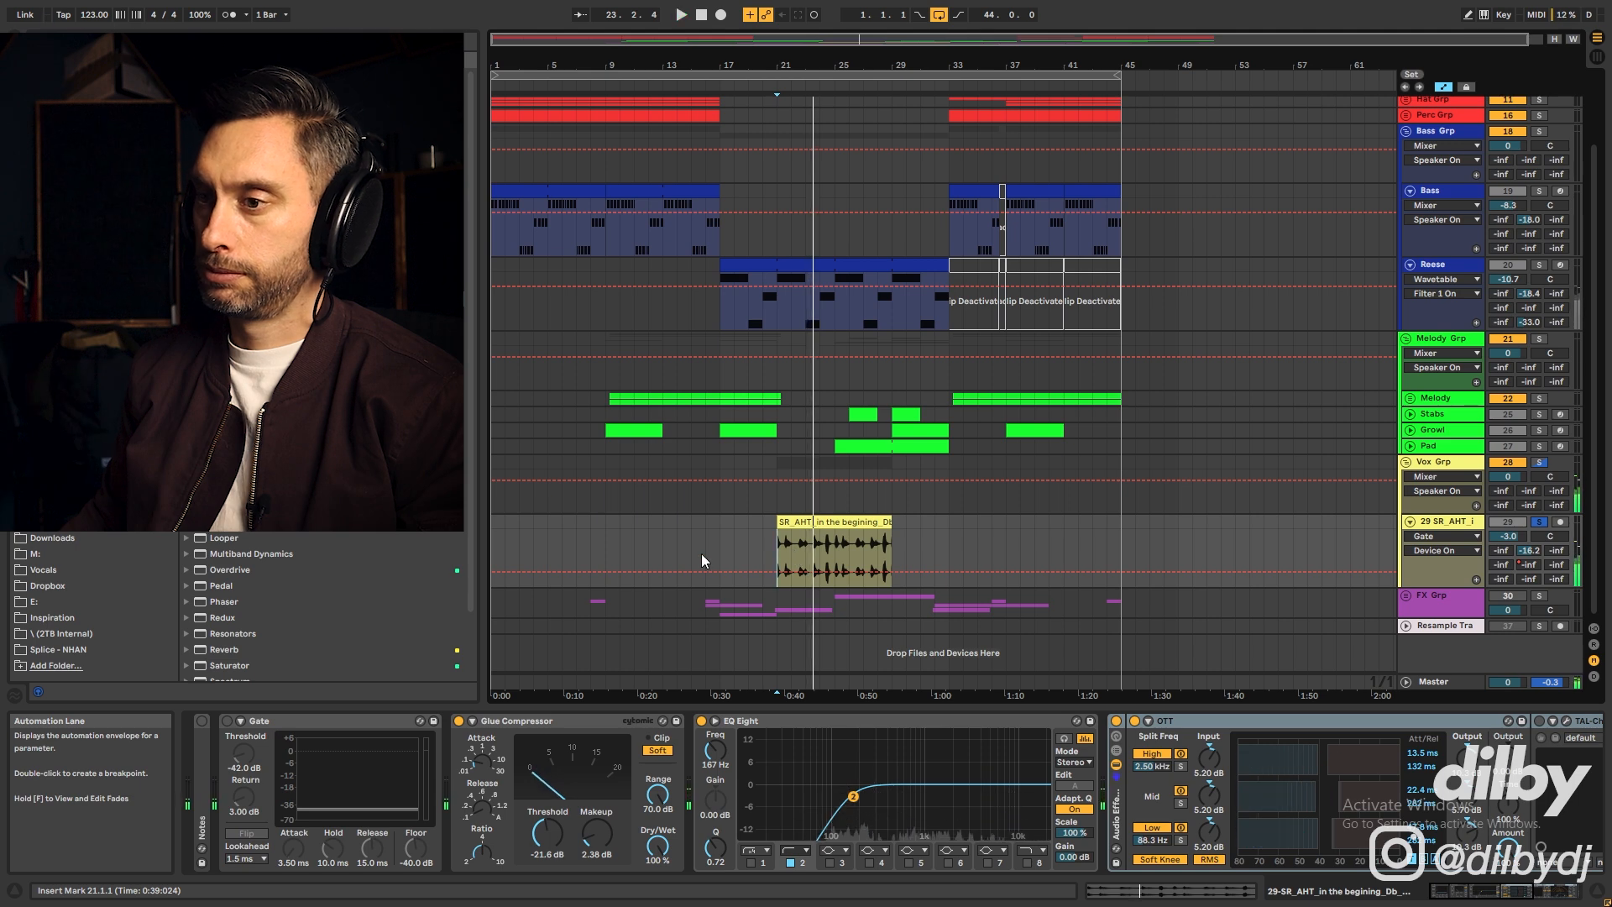
left_click(225, 721)
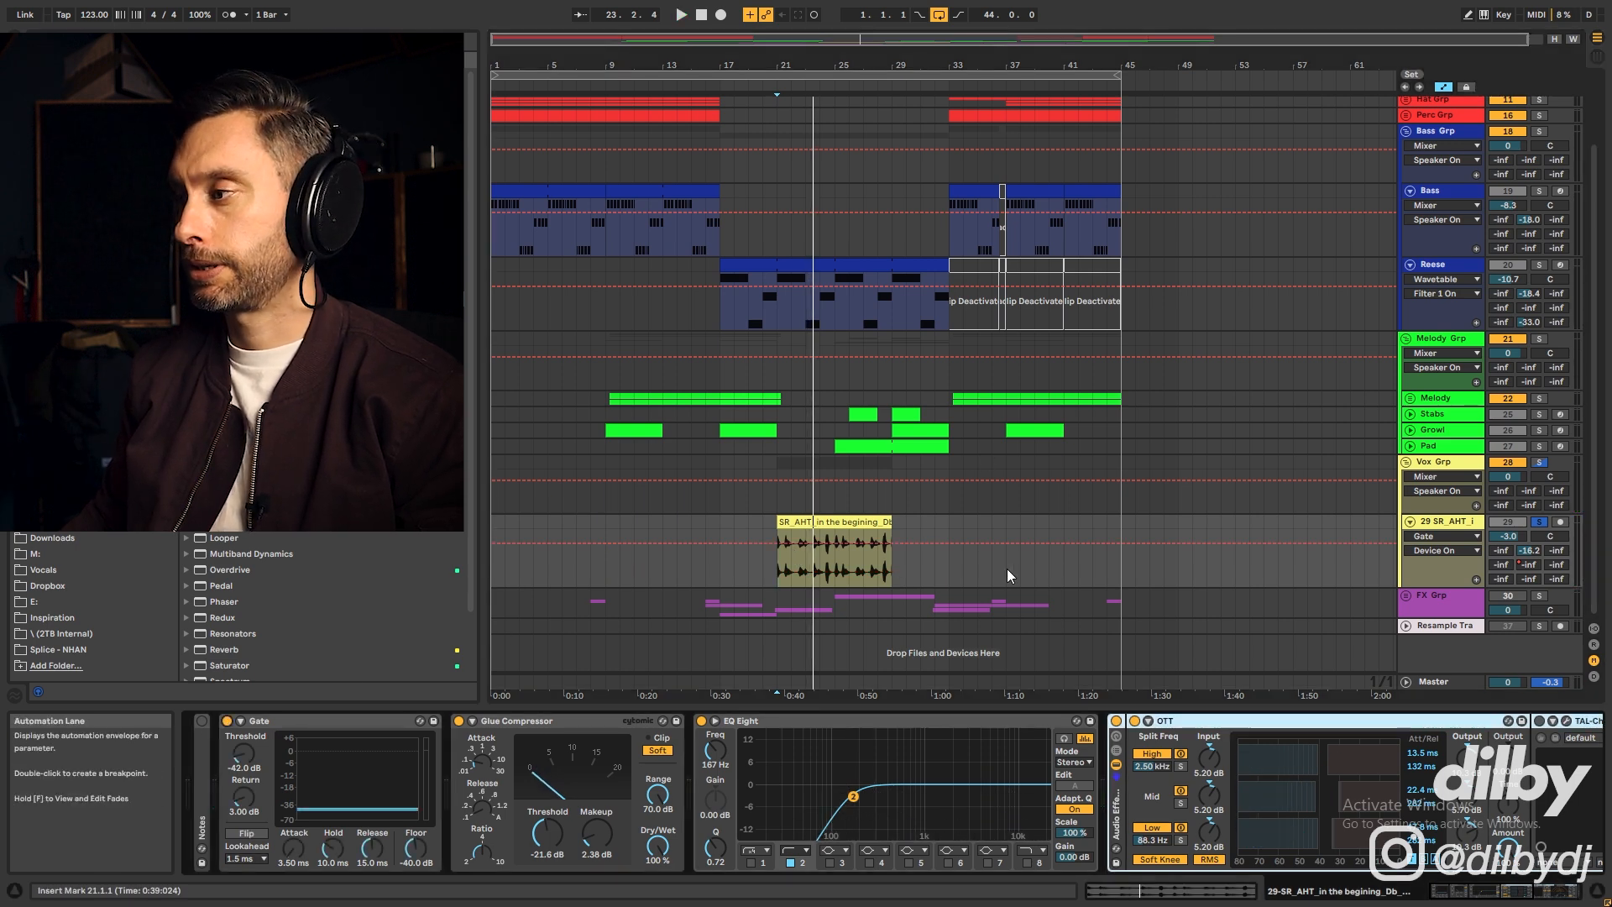
key("space")
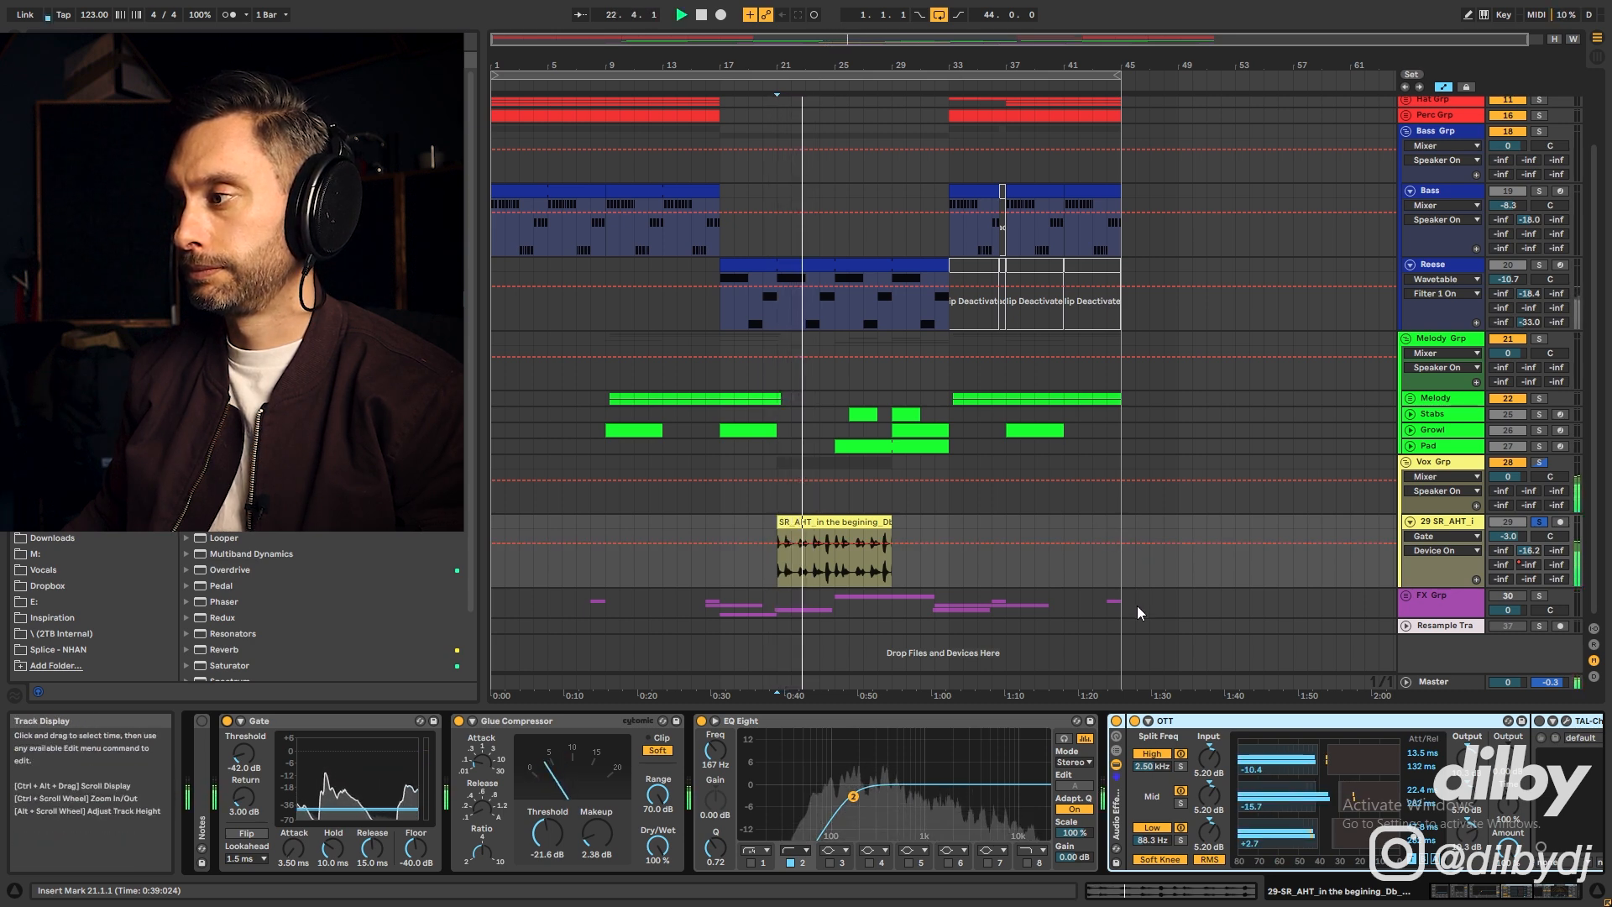
key("space")
Turn TAL-Chorus back on in the vocal's rack, show its plug-in window, and audition the vocal from bar 21
scroll(1301, 801, "down", 5)
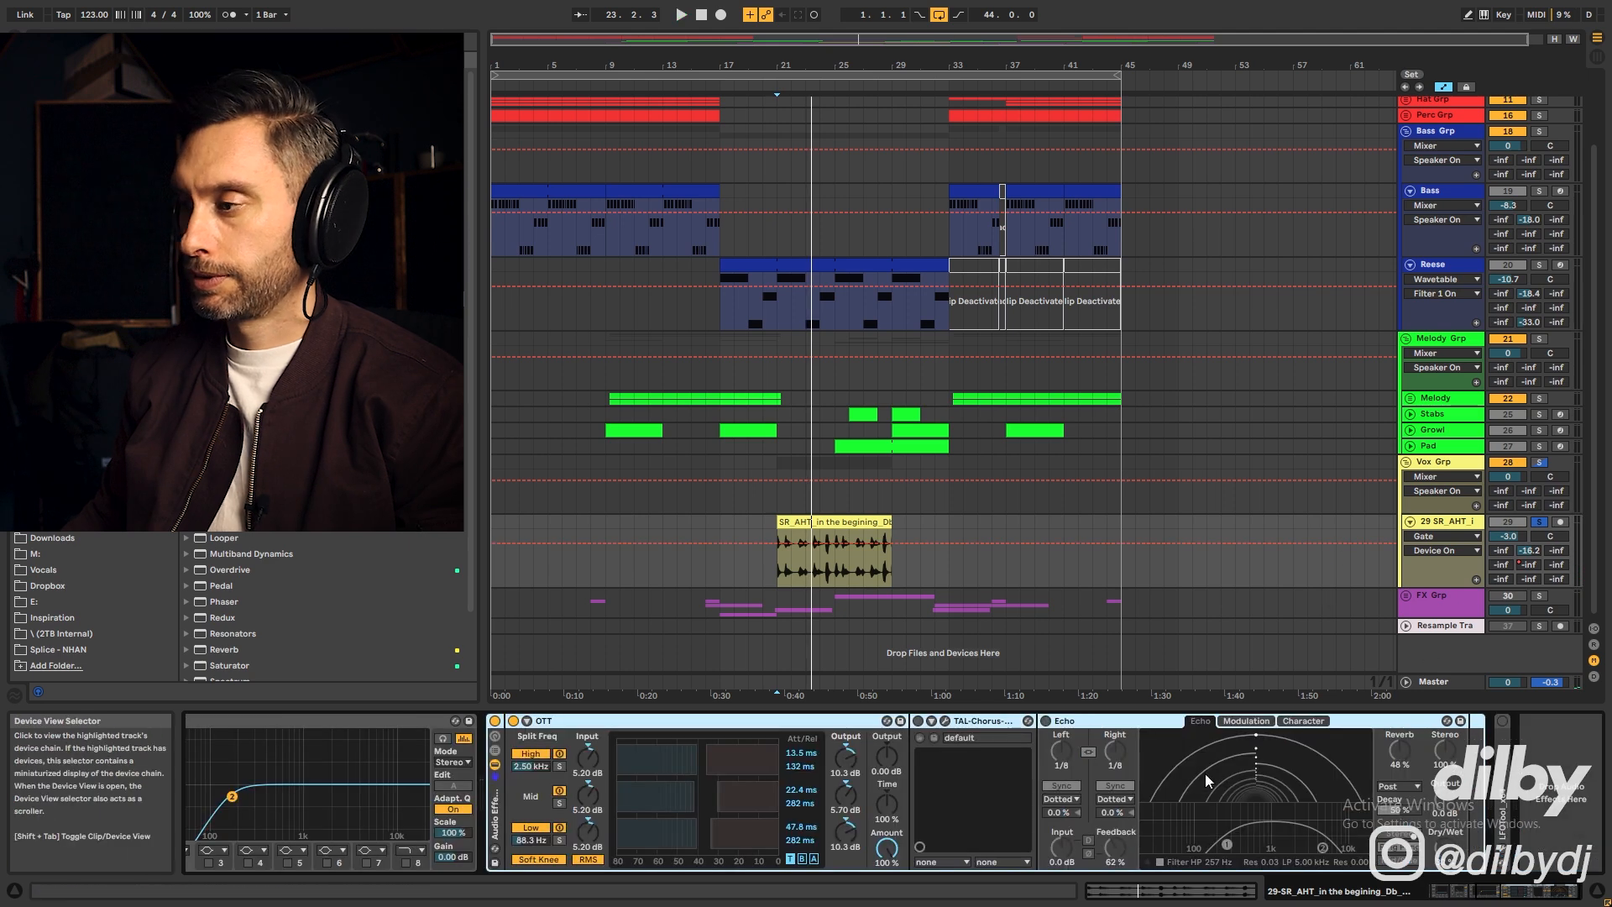
left_click(955, 723)
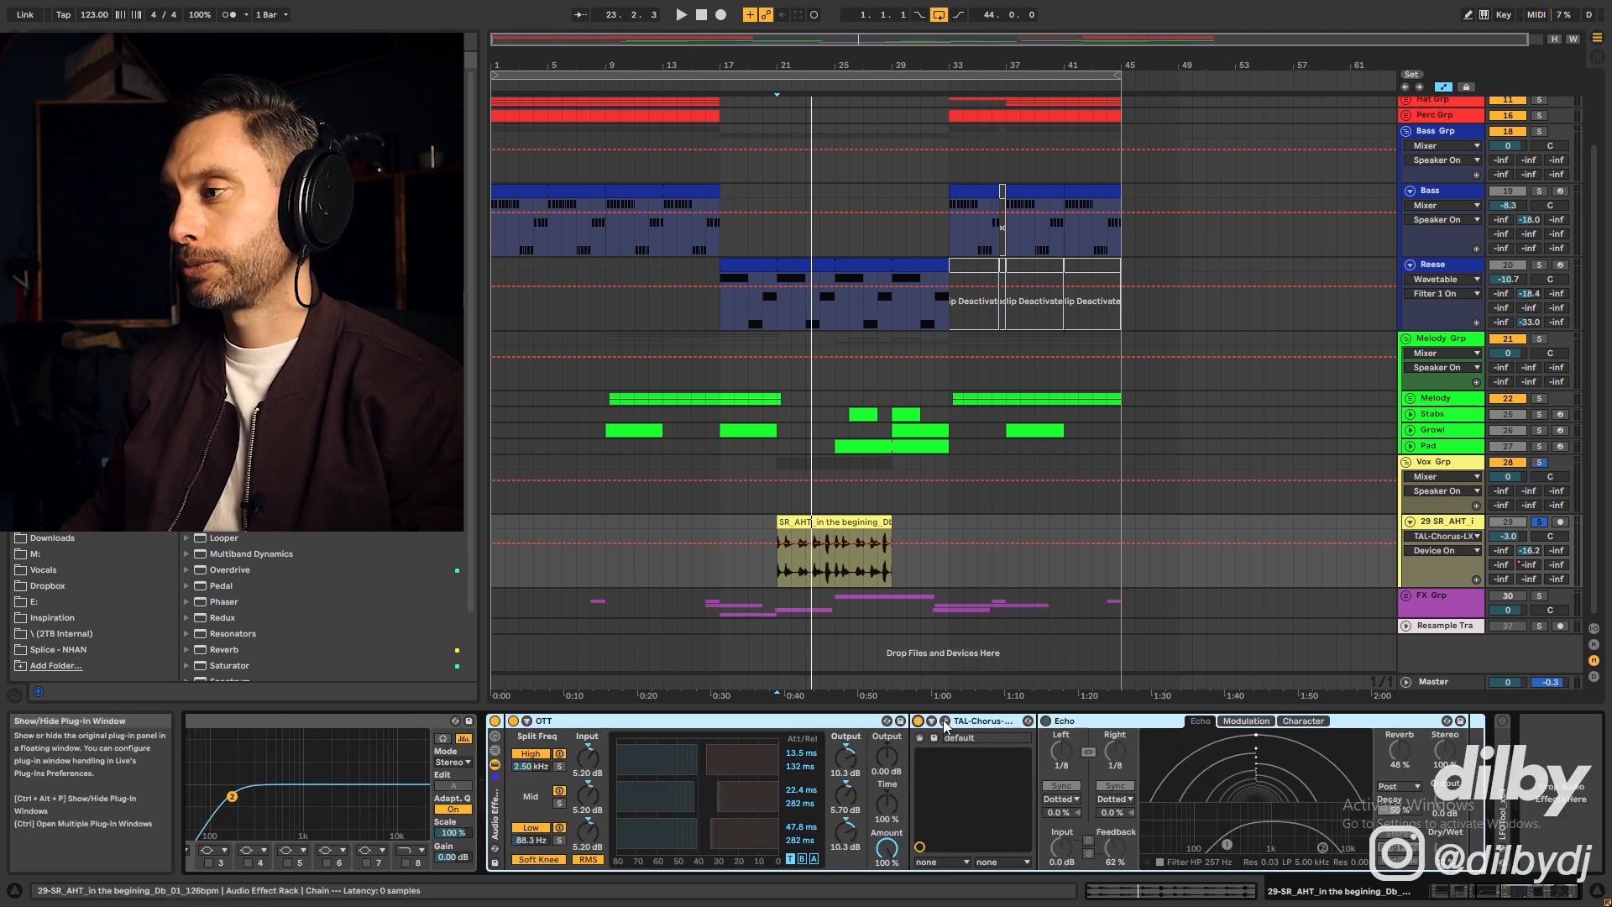
left_click(945, 723)
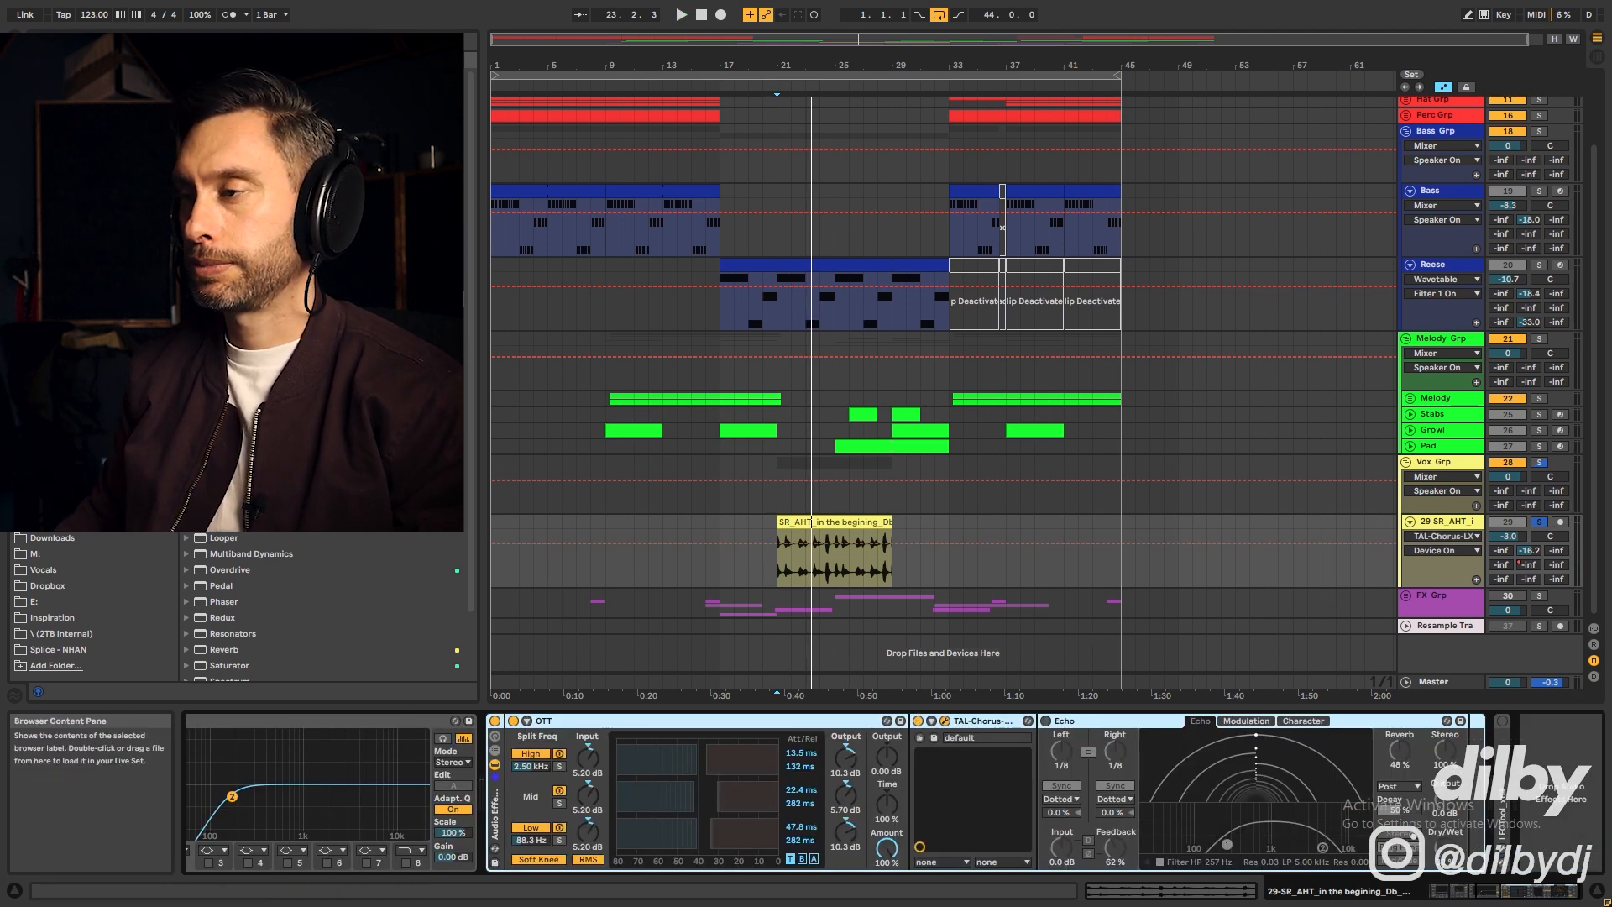
key("space")
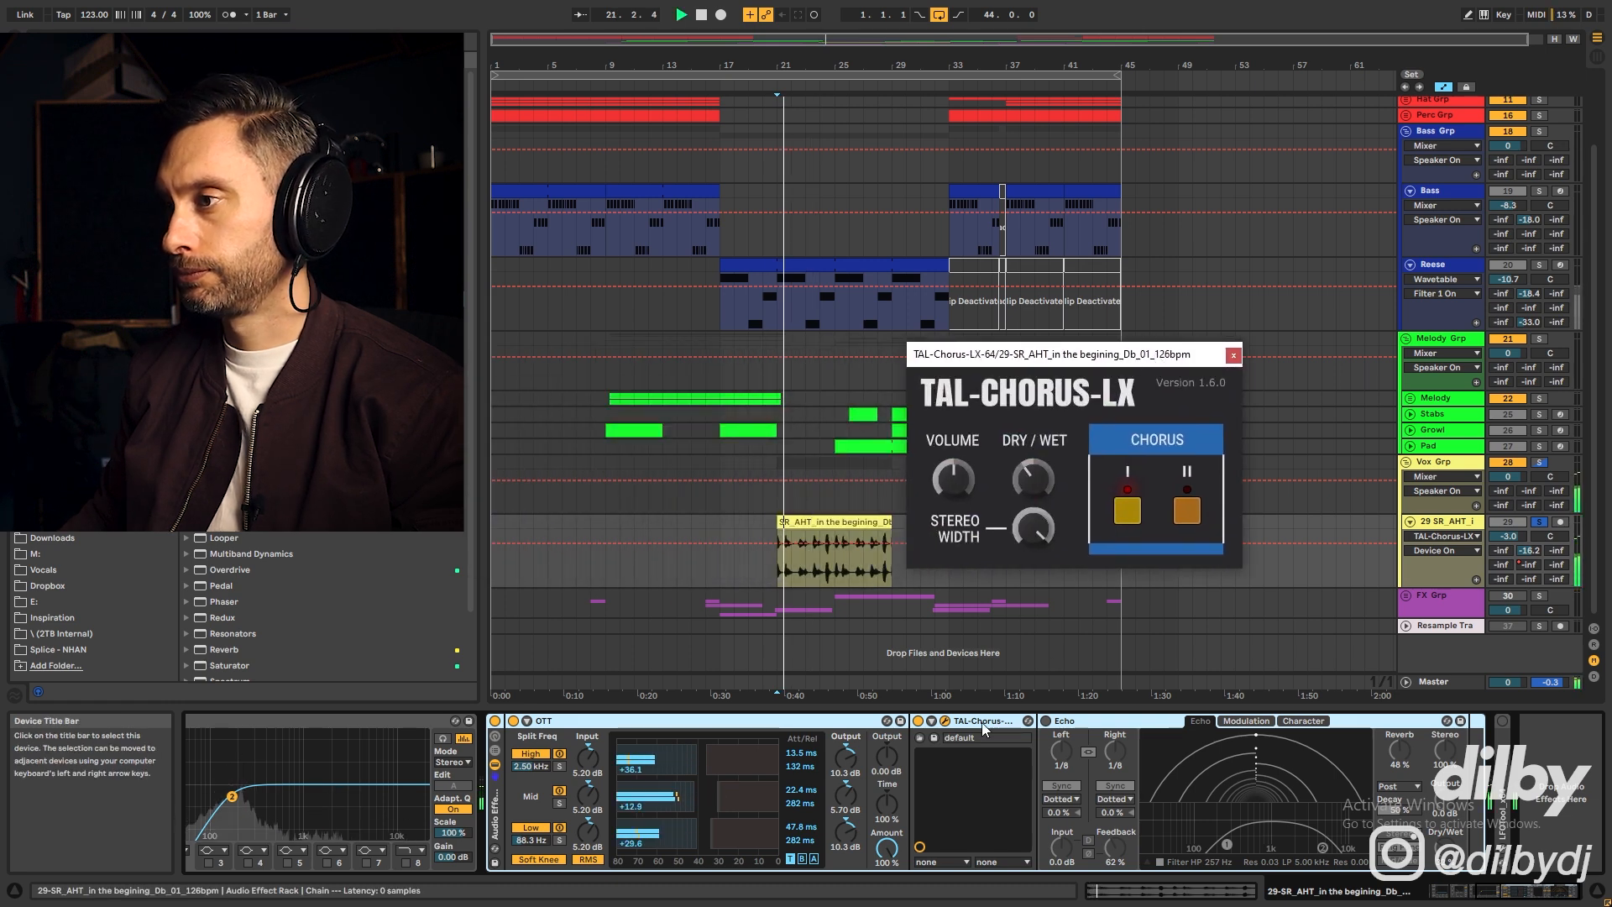
key("space")
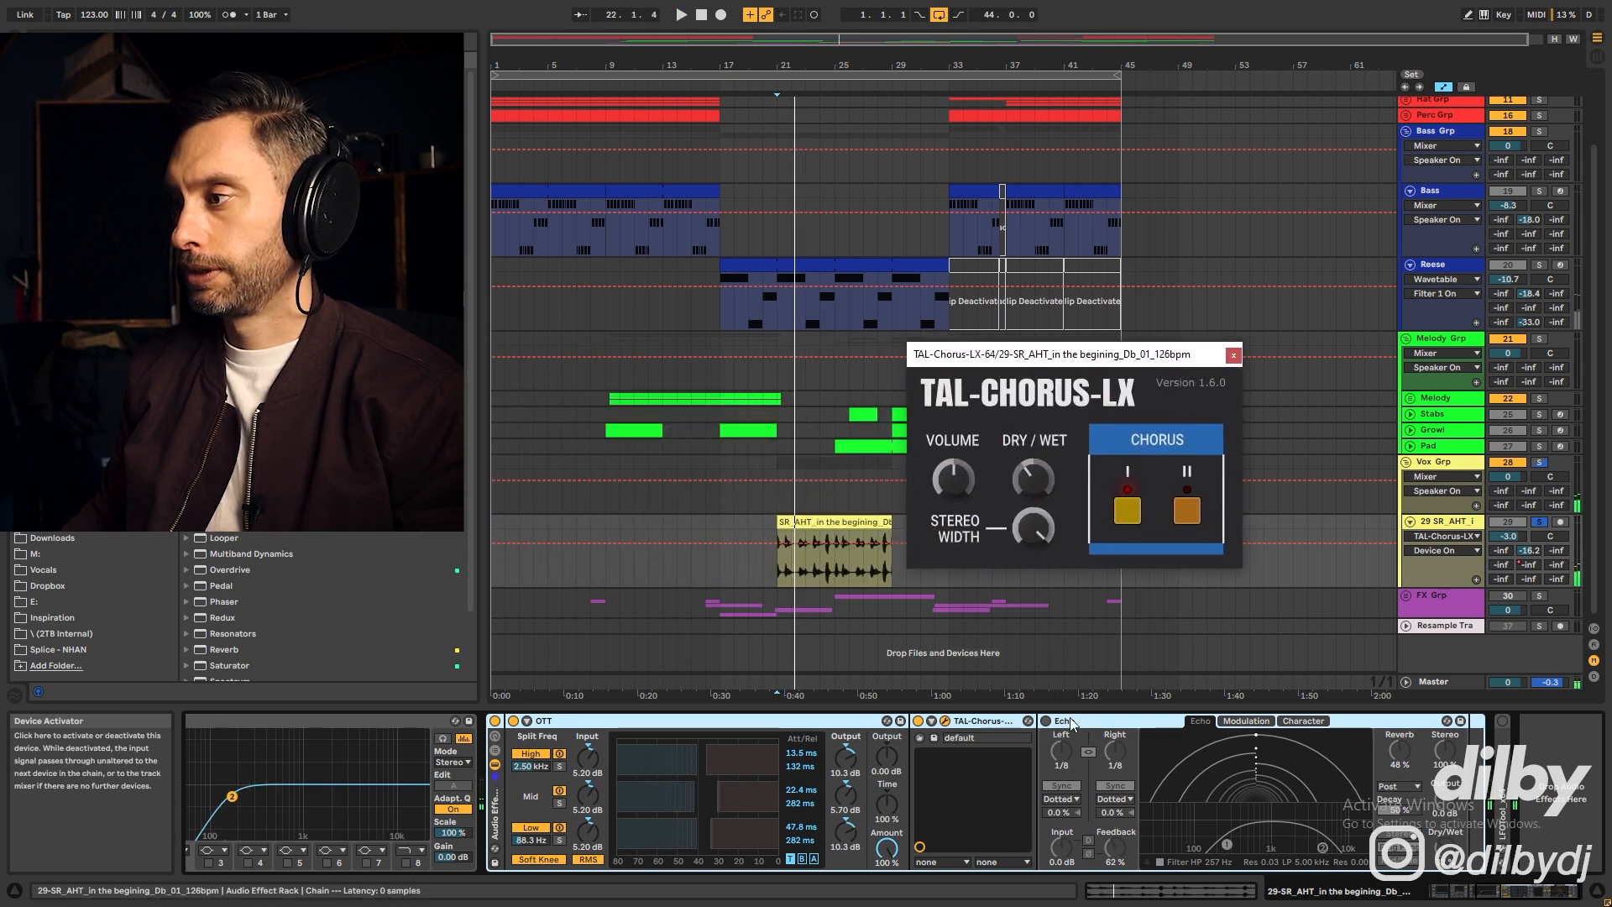
Turn the Echo back on in the vocal's effect rack
left_click(1049, 722)
left_click(1047, 724)
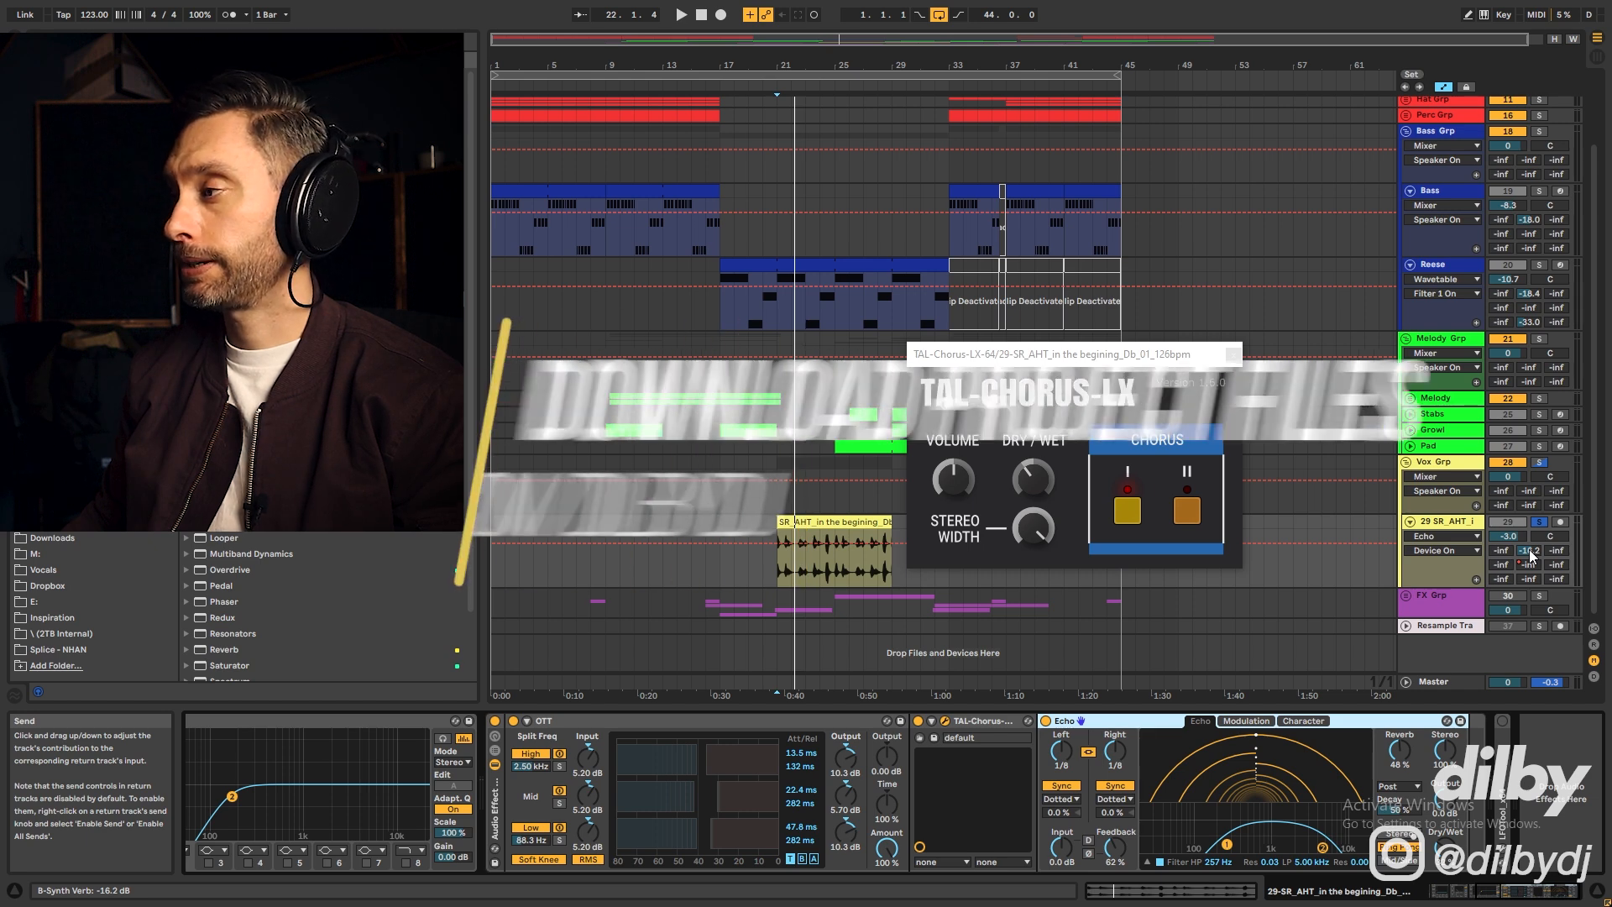
Audition the vocal with the Echo switched on and close the TAL-Chorus plug-in window
key("space")
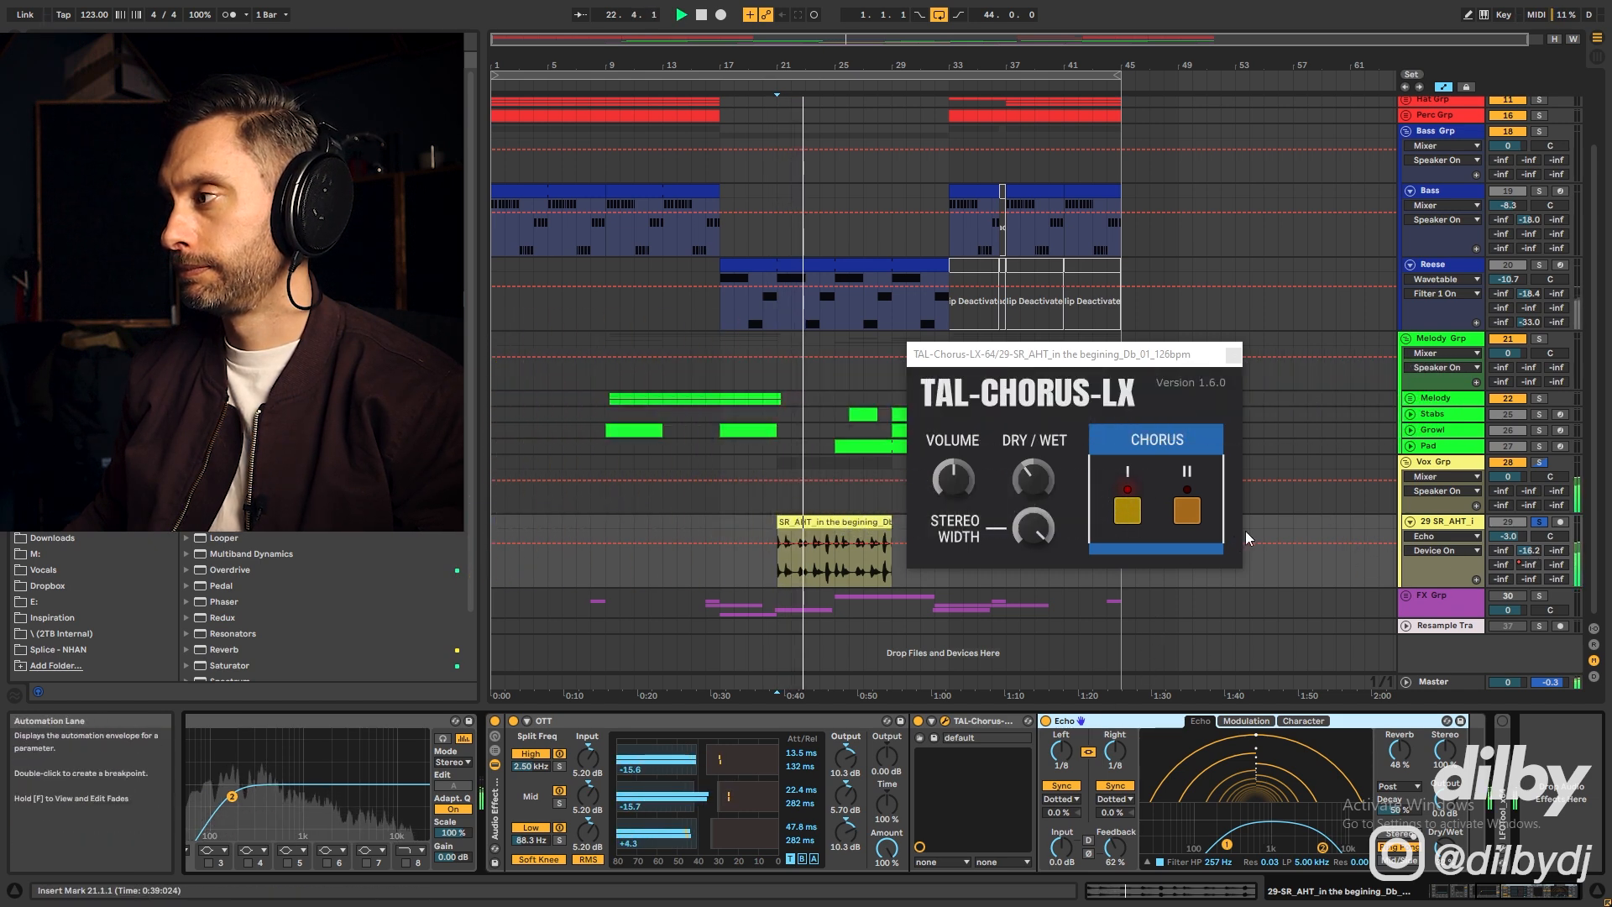
key("space")
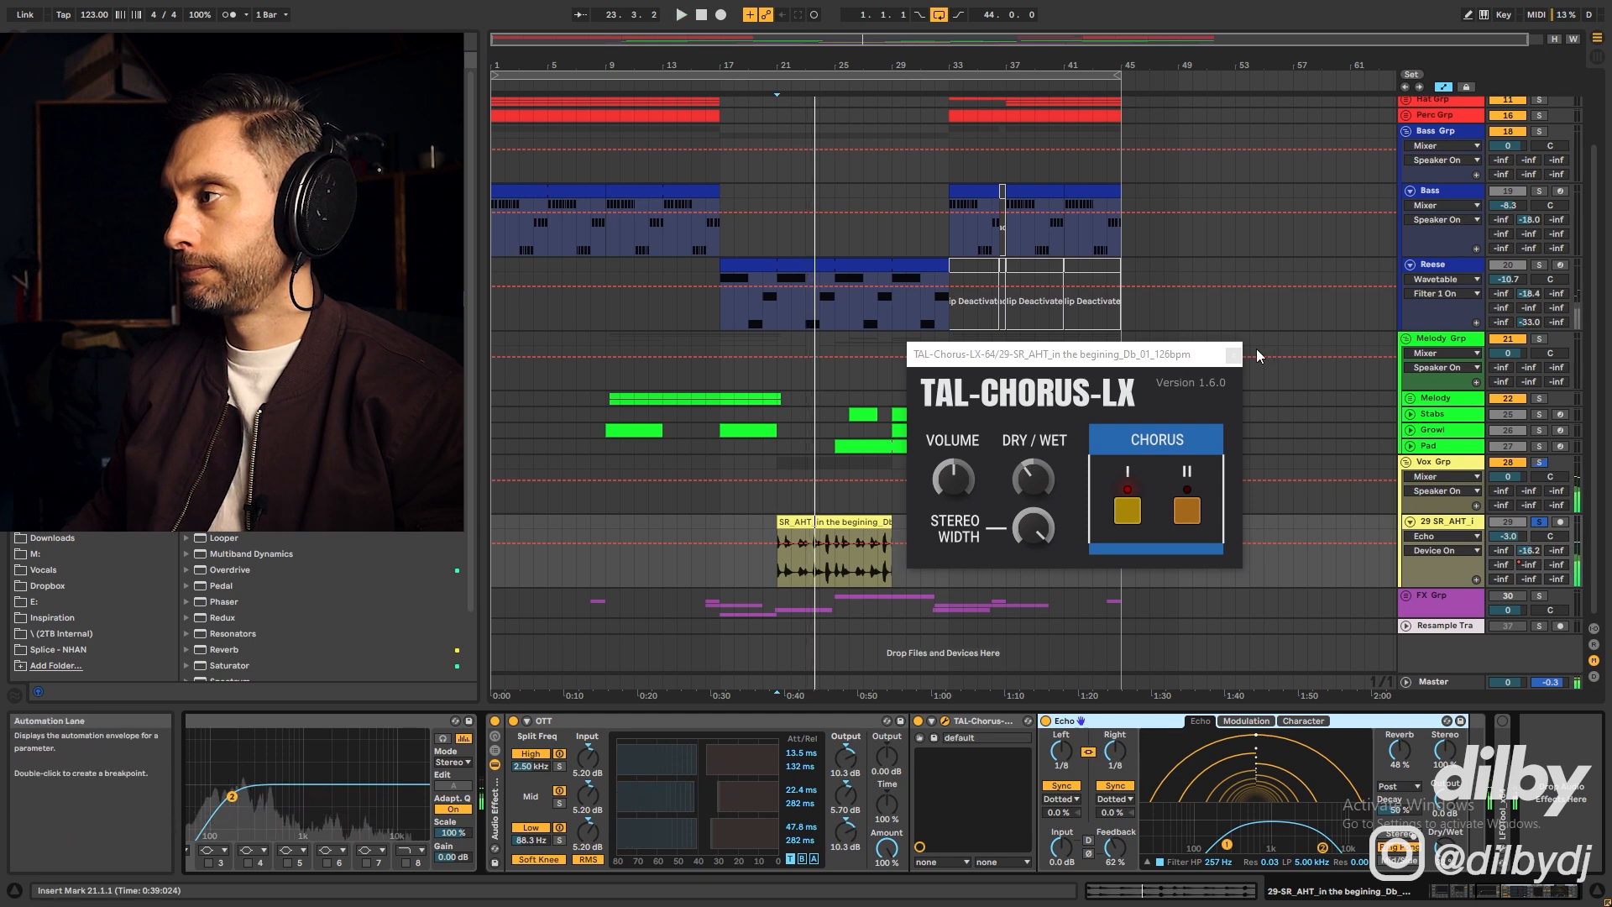
left_click(1233, 354)
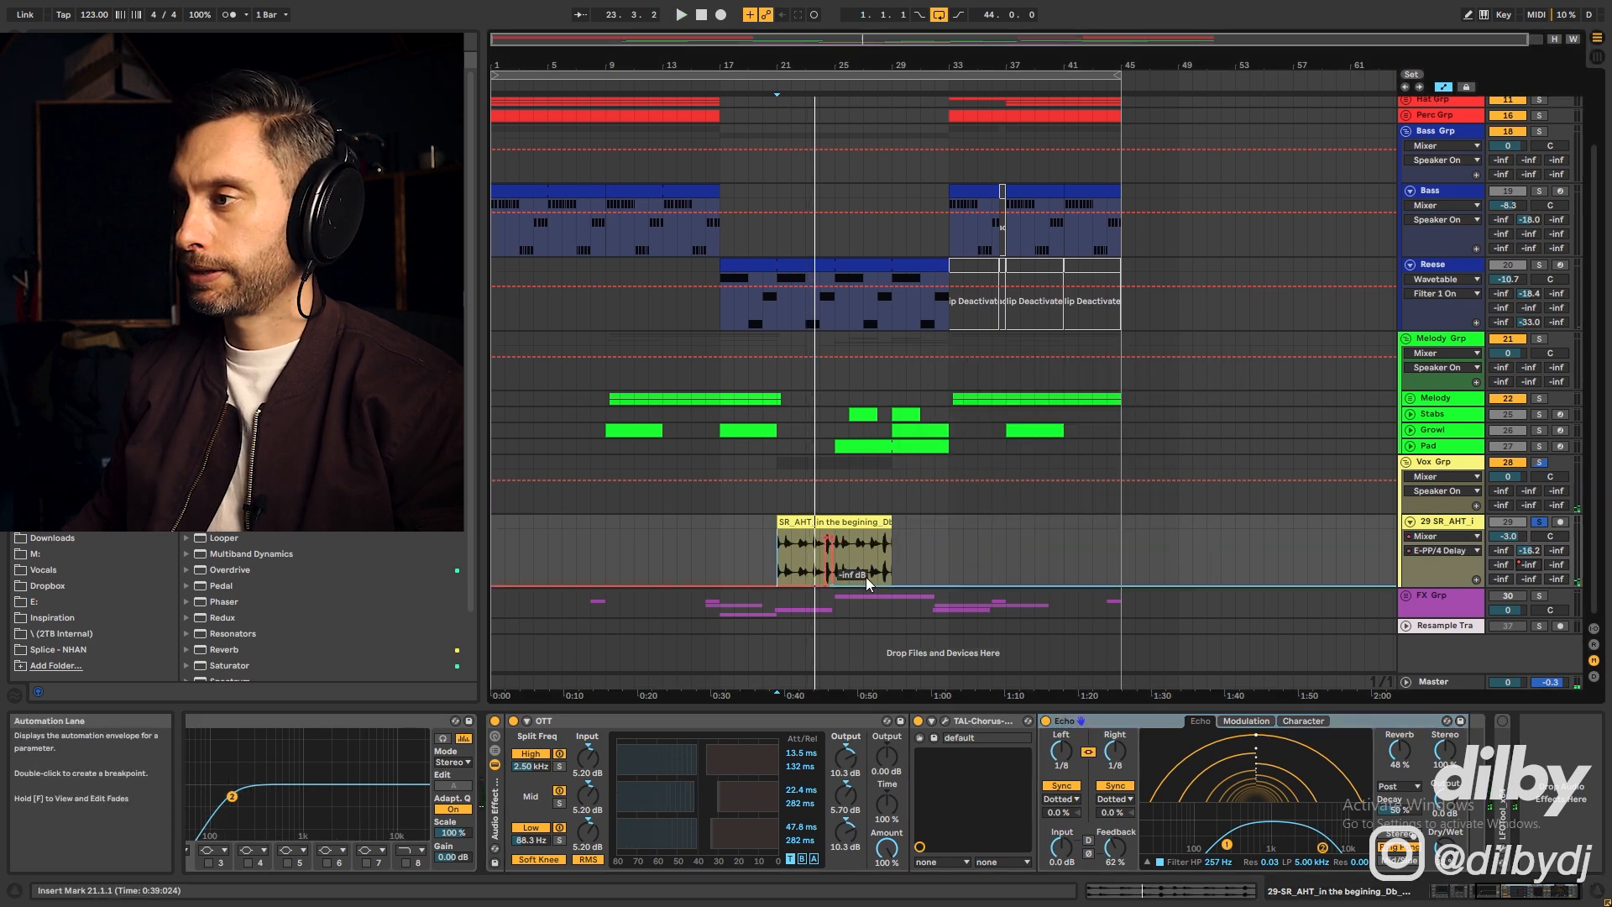
Play the vocal from bar 23 through its E-PP/4 Delay send automation
left_click_drag(882, 39, 883, 195)
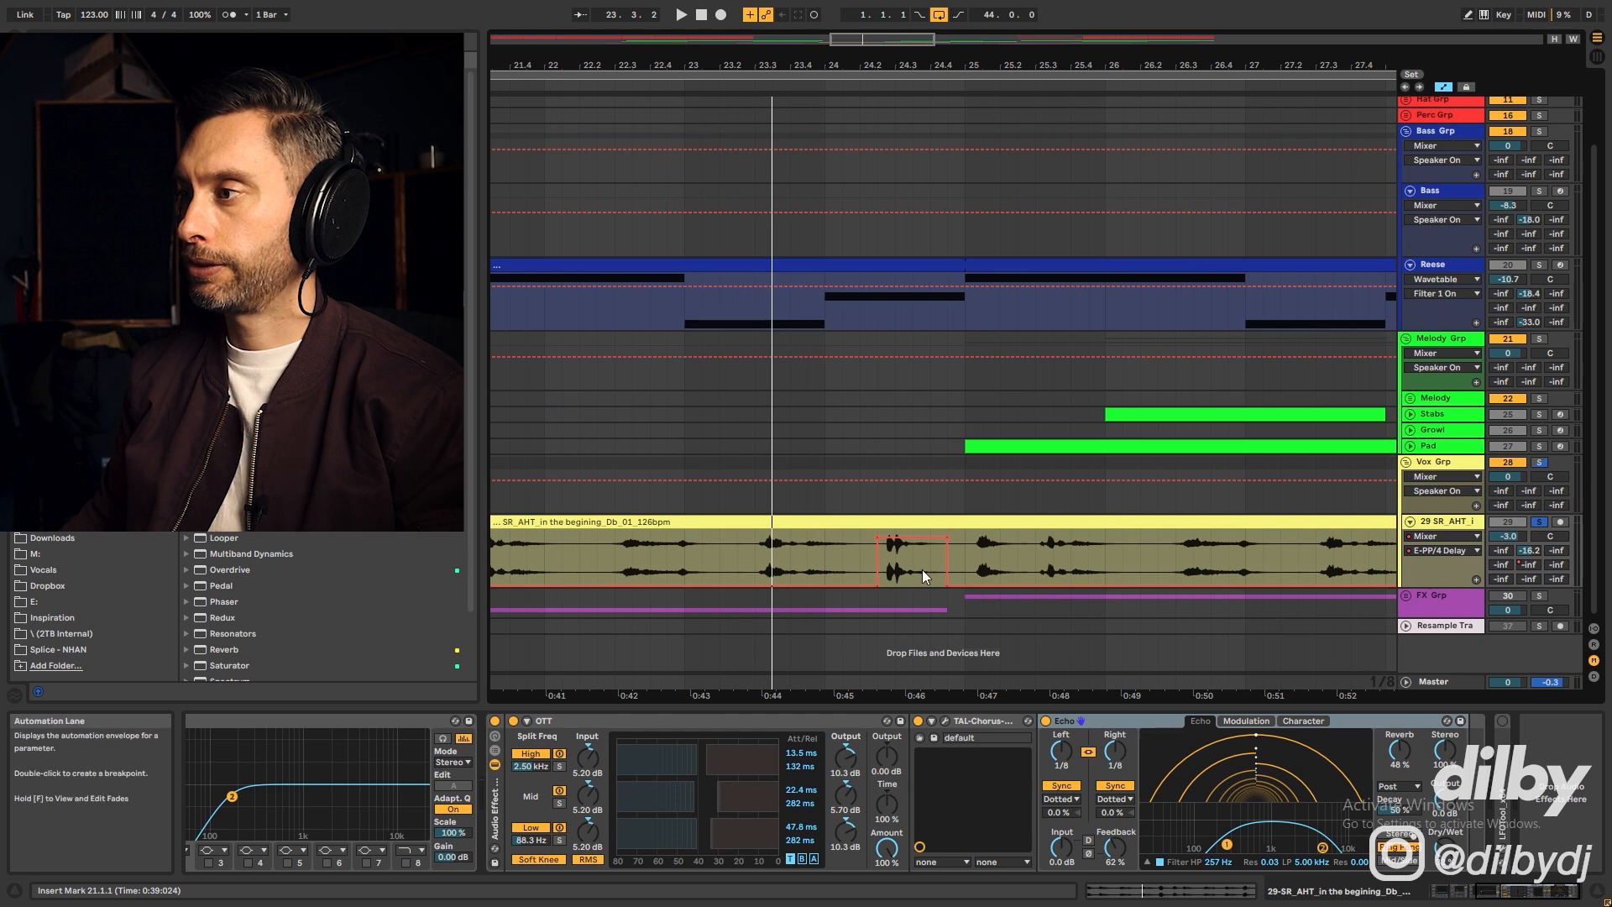
left_click(704, 555)
key("space")
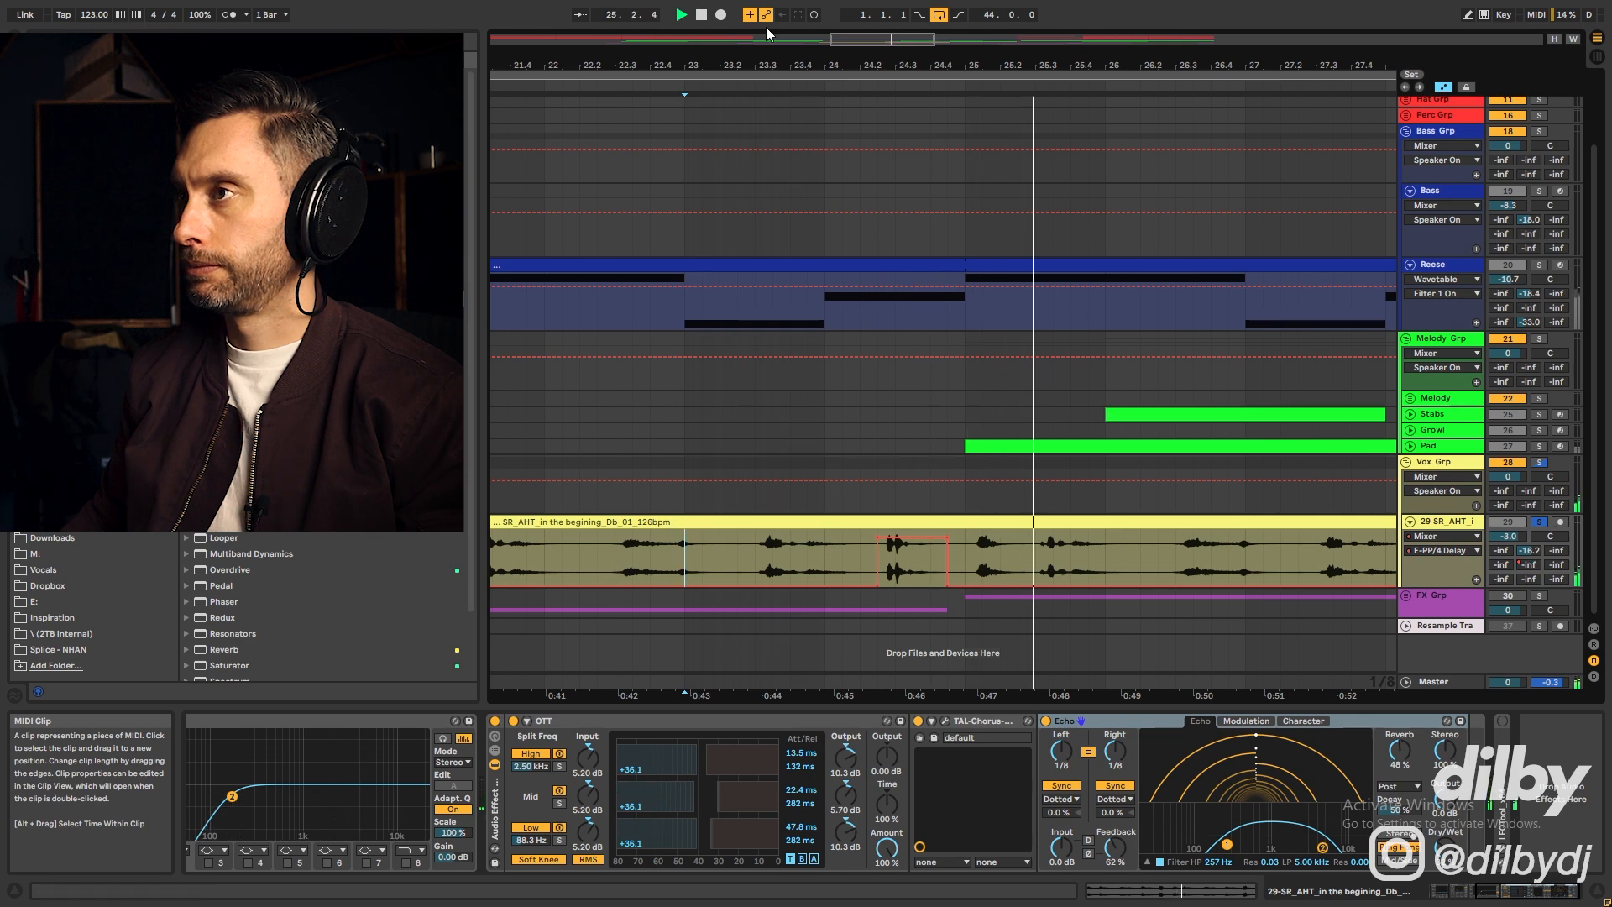
left_click_drag(875, 39, 875, 1)
key("space")
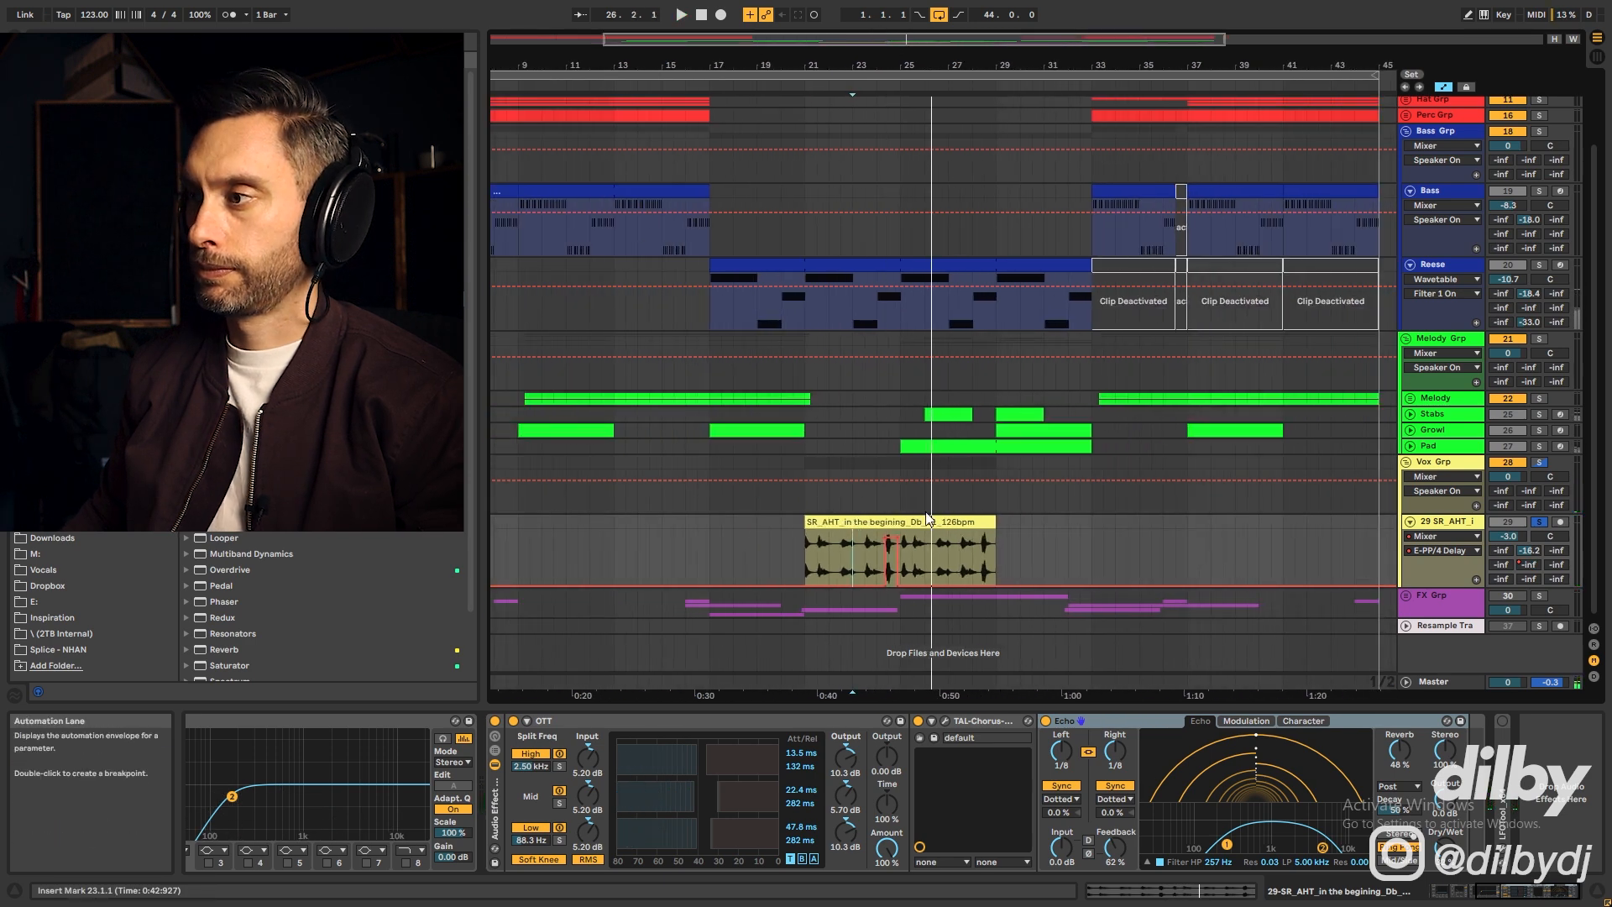
Show the vocal clip's volume envelope with the phrase from 4.2.4 to 5.1.1 highlighted, and fold away the vocal tracks
double_click(930, 522)
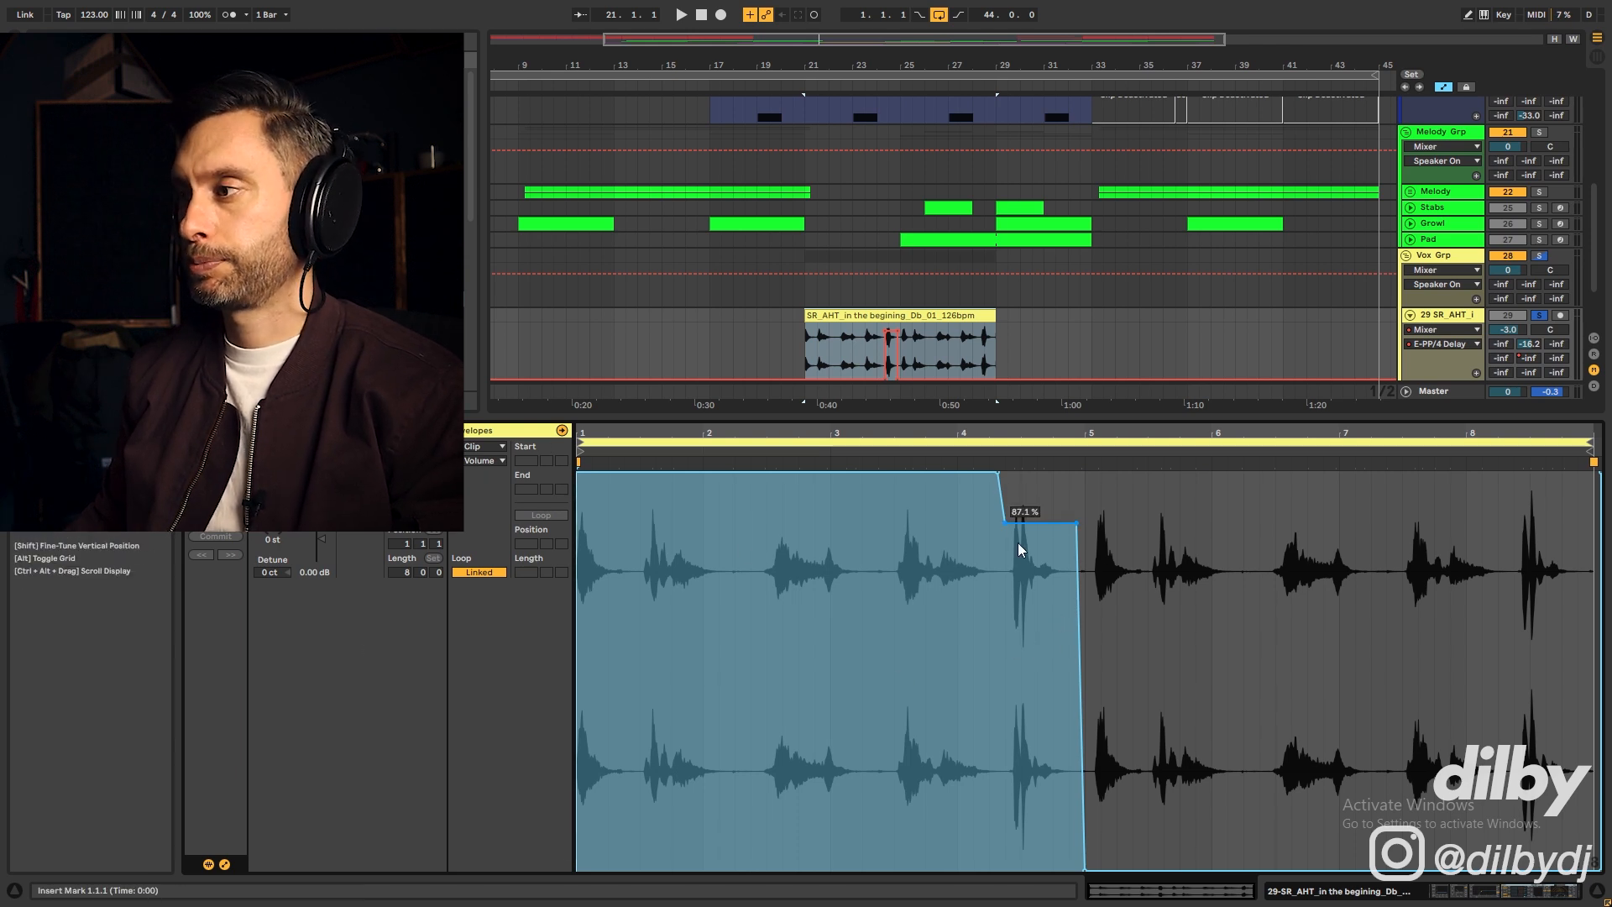
left_click_drag(1006, 558, 1082, 592)
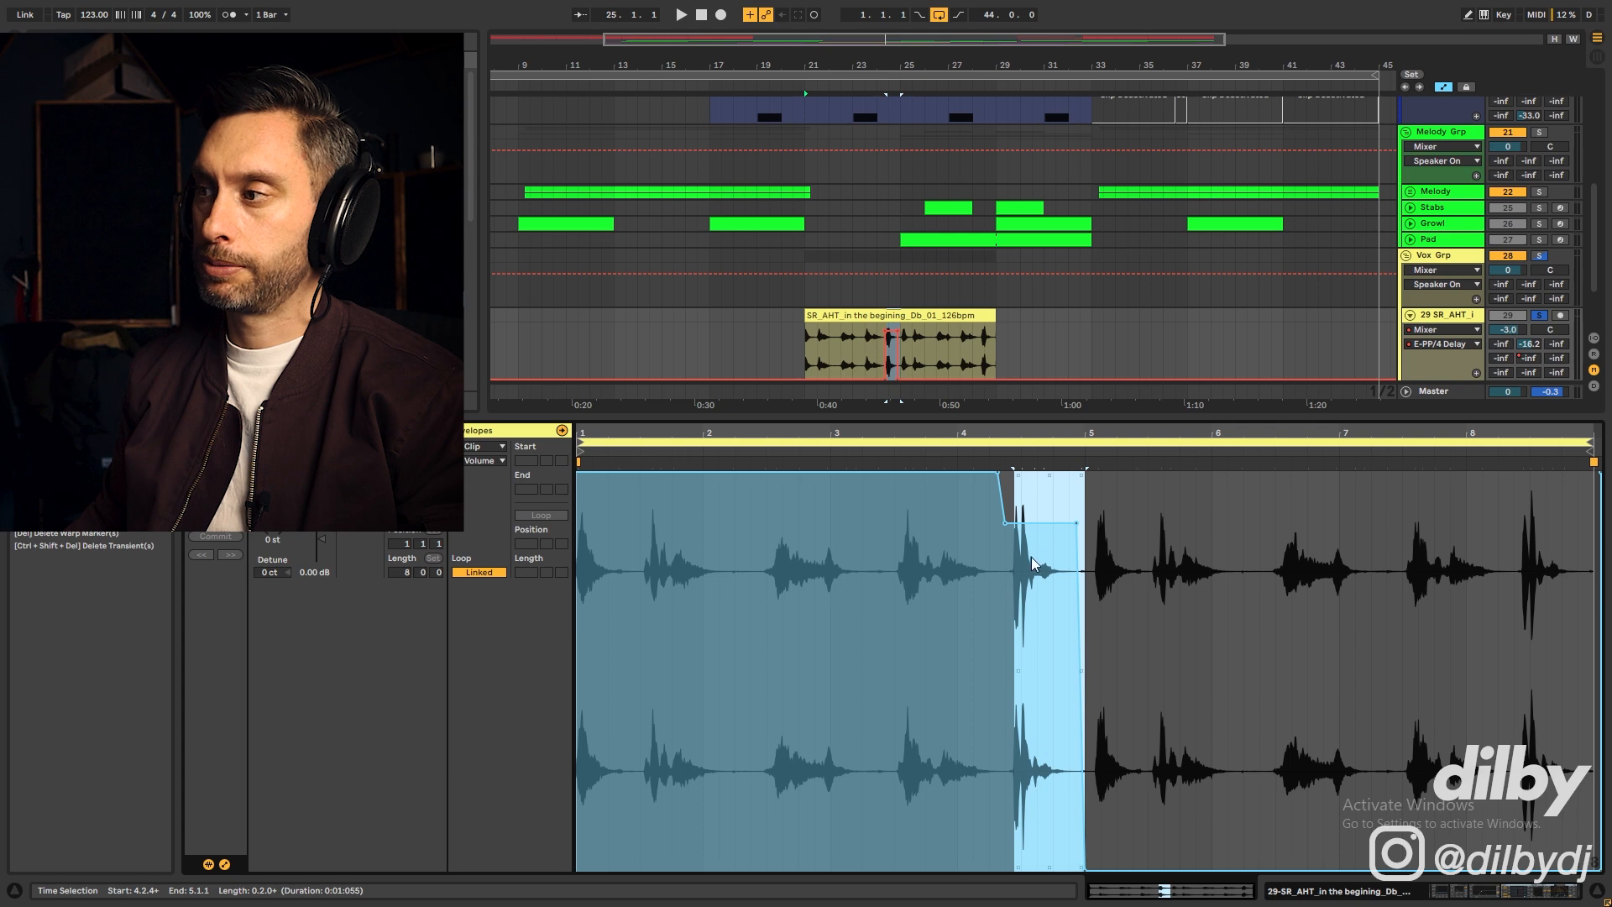
left_click(1443, 316)
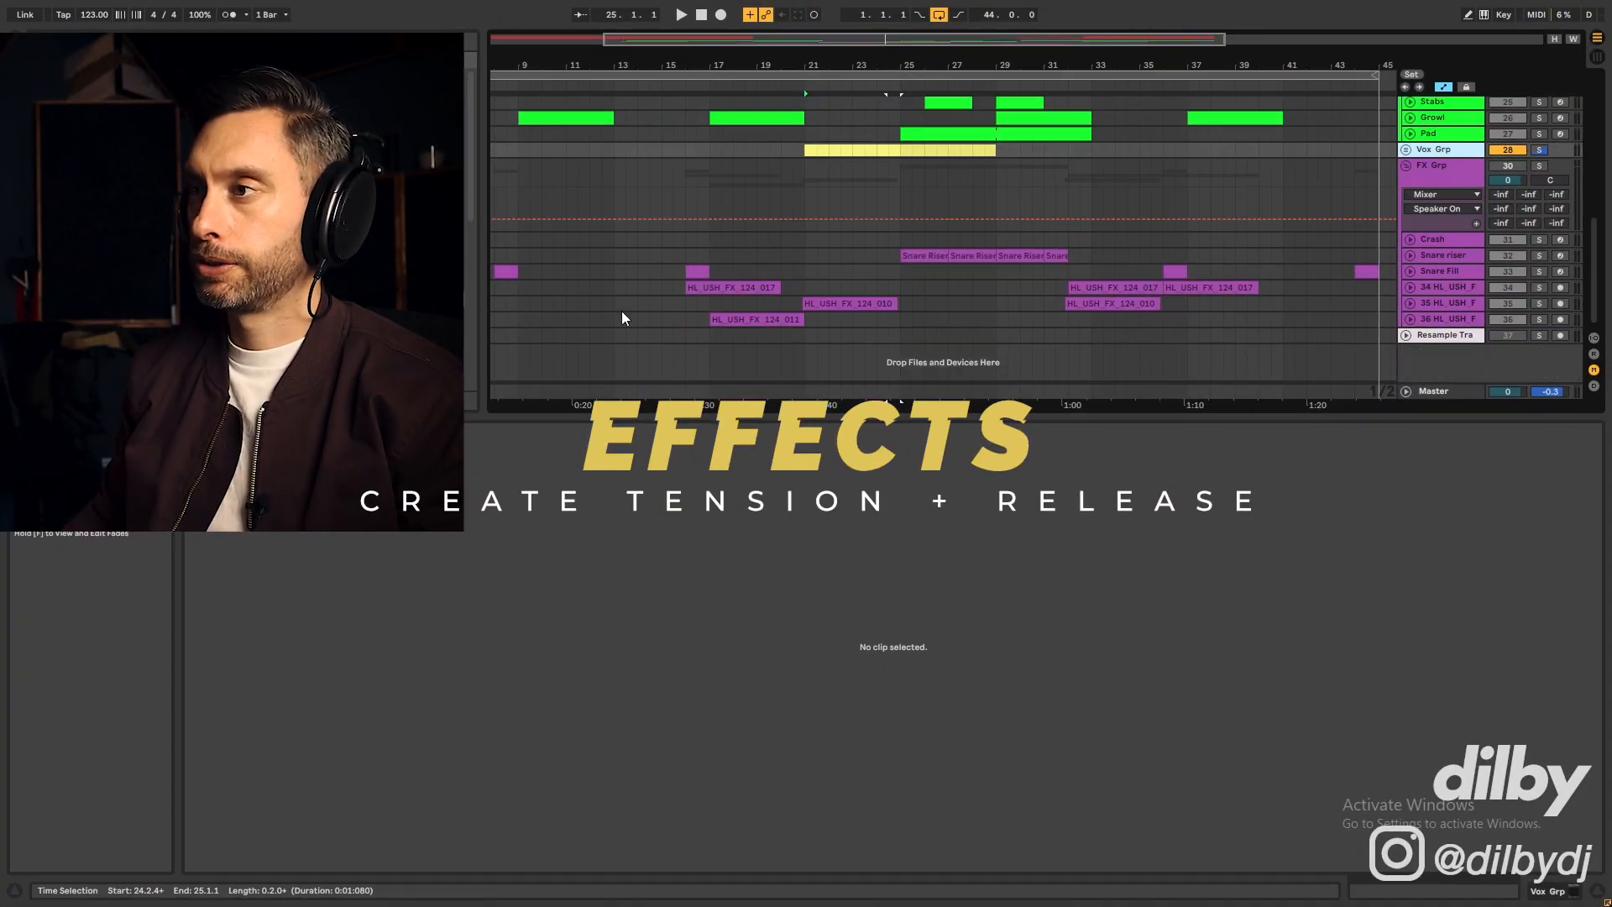
Unfold the Snare Fill track and play its bar 8 fill in solo, switching the solo back off
left_click(513, 271)
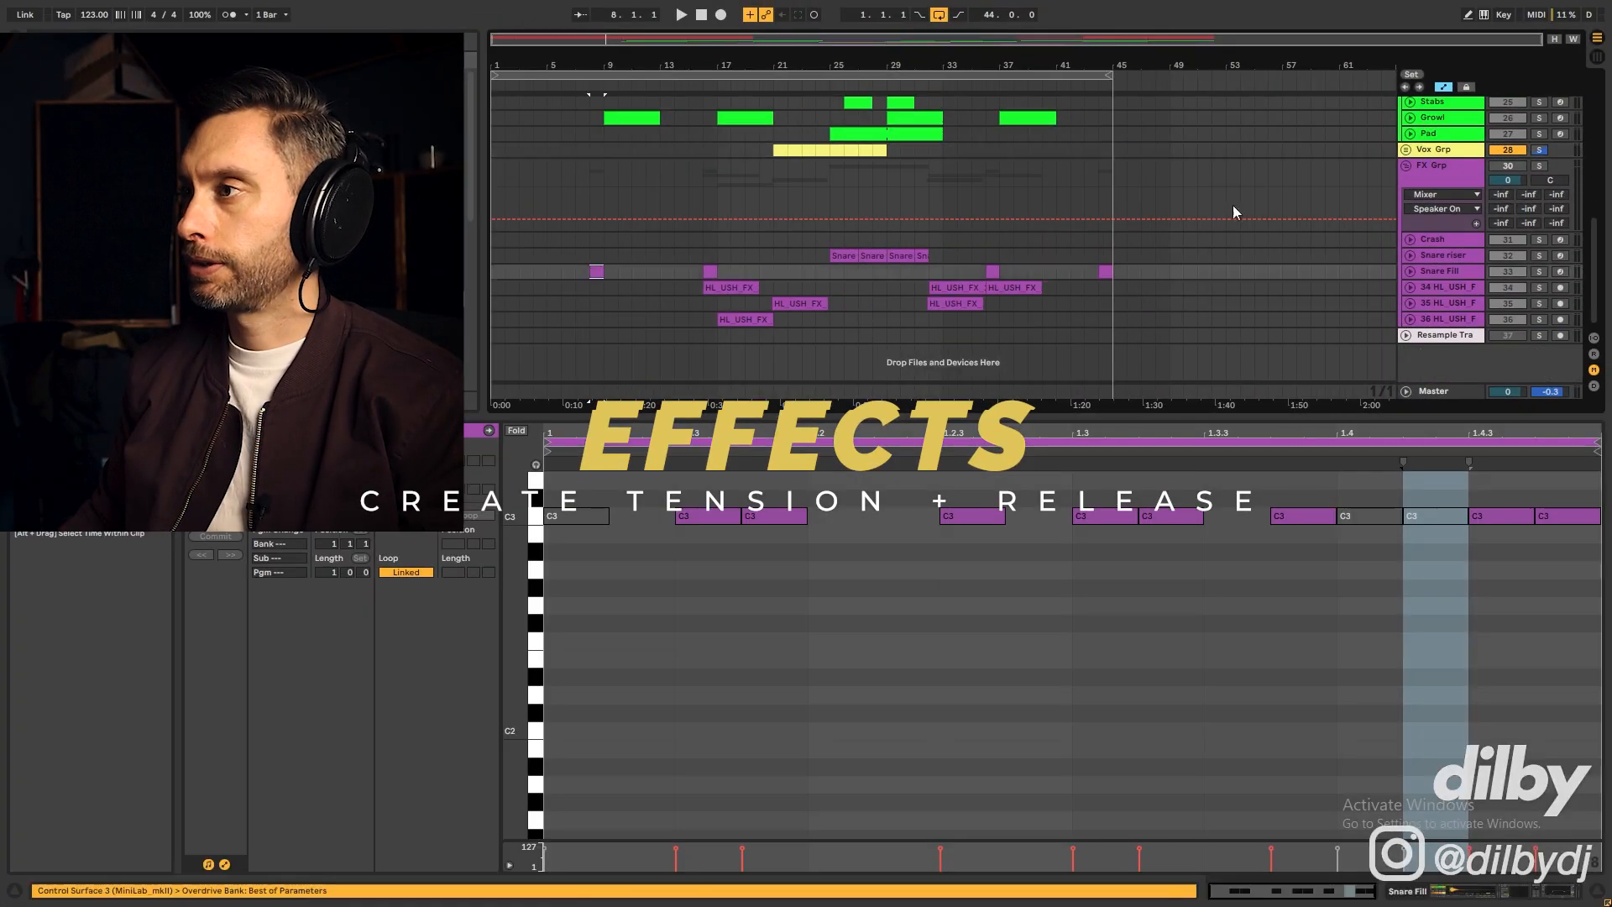
left_click(1411, 271)
left_click(1540, 272)
key("space")
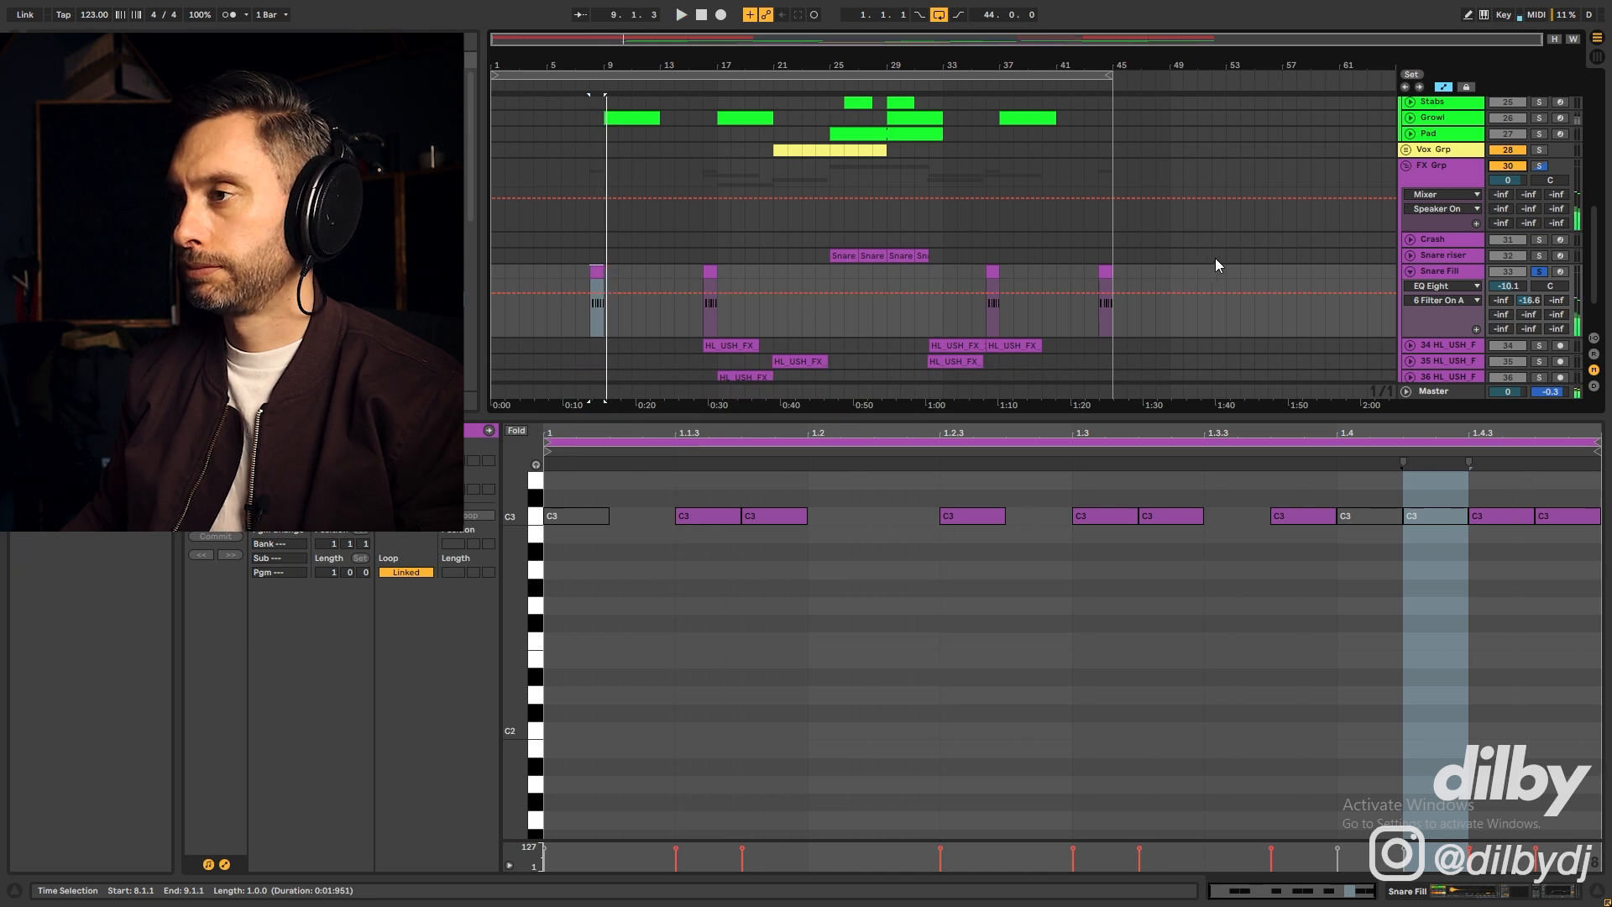
left_click(589, 255)
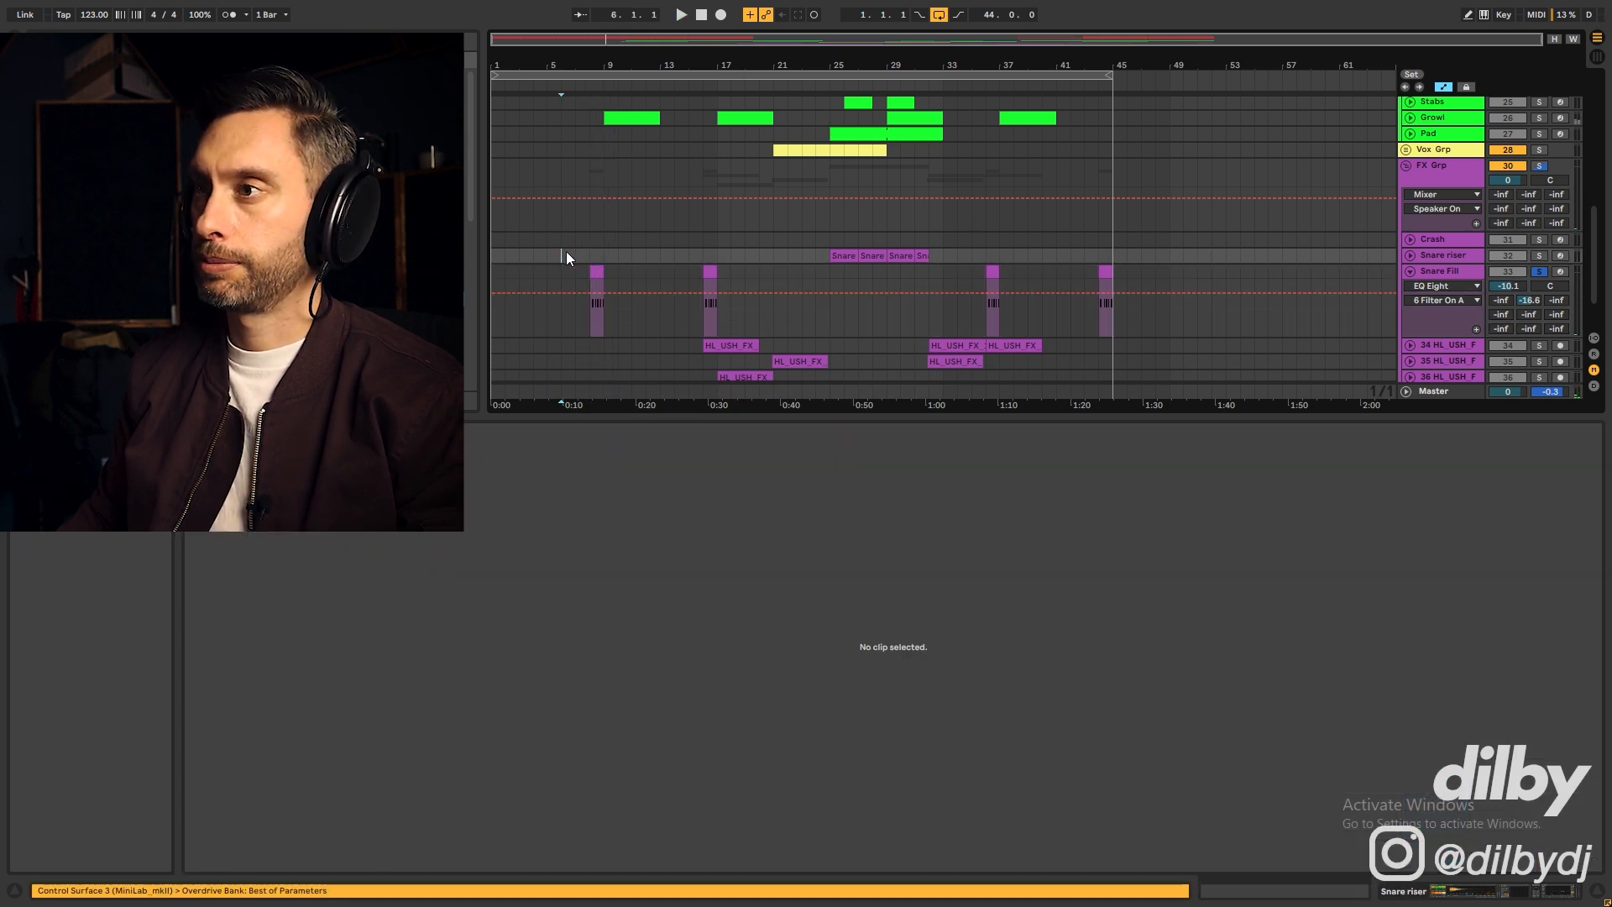
left_click(1540, 272)
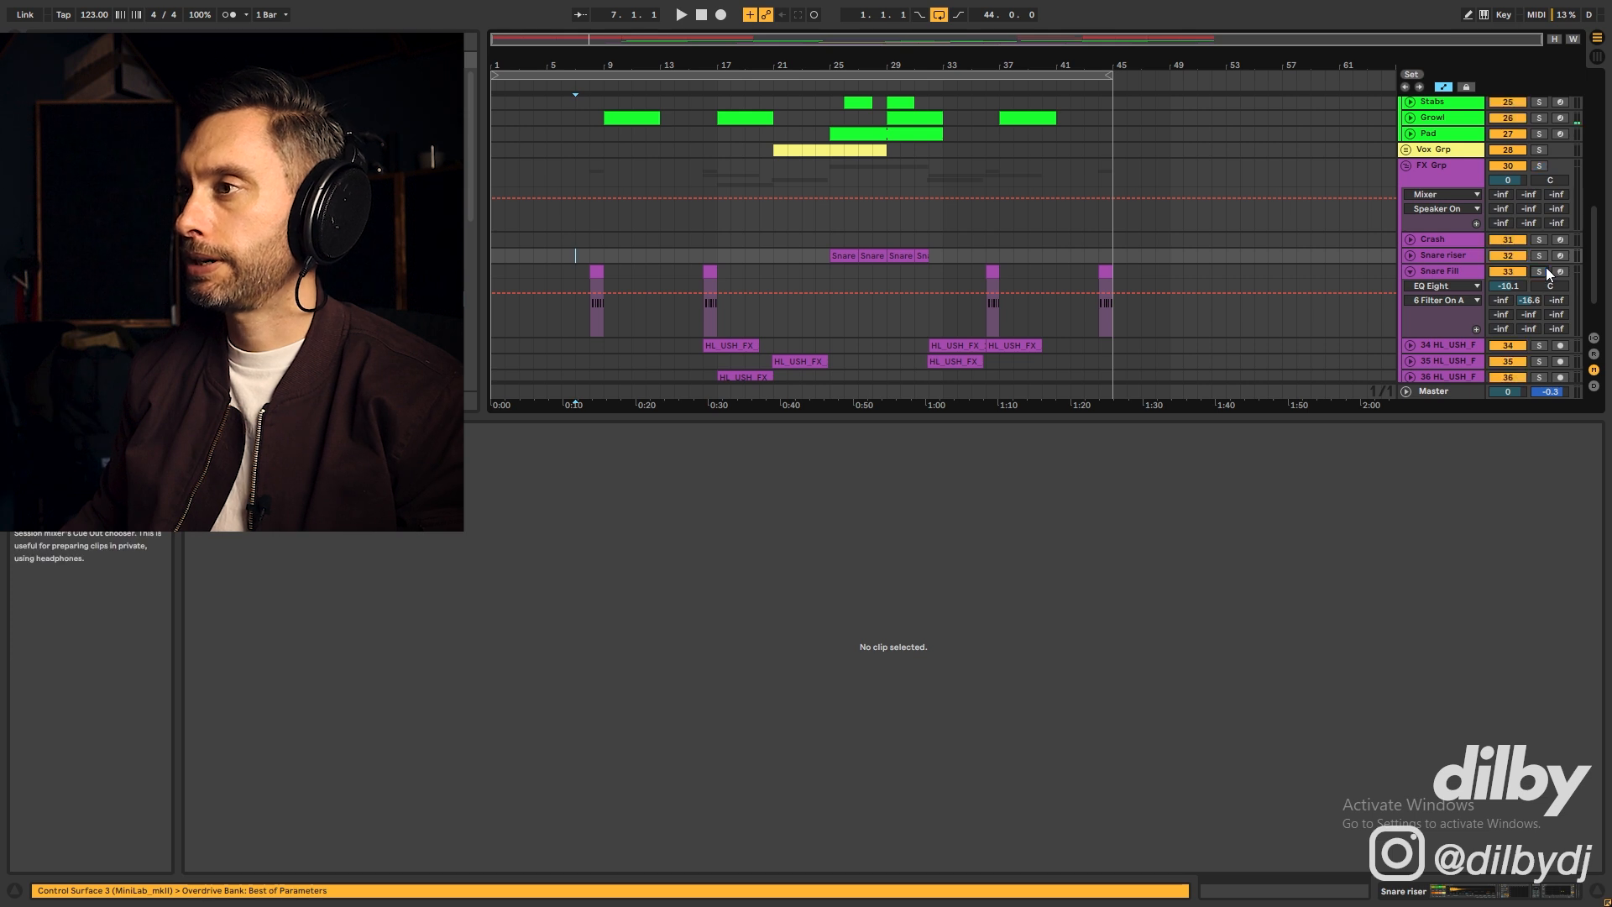
Play the snare fill in the full mix from bar 7, and show the Growl clip starting at bar 9
key("space")
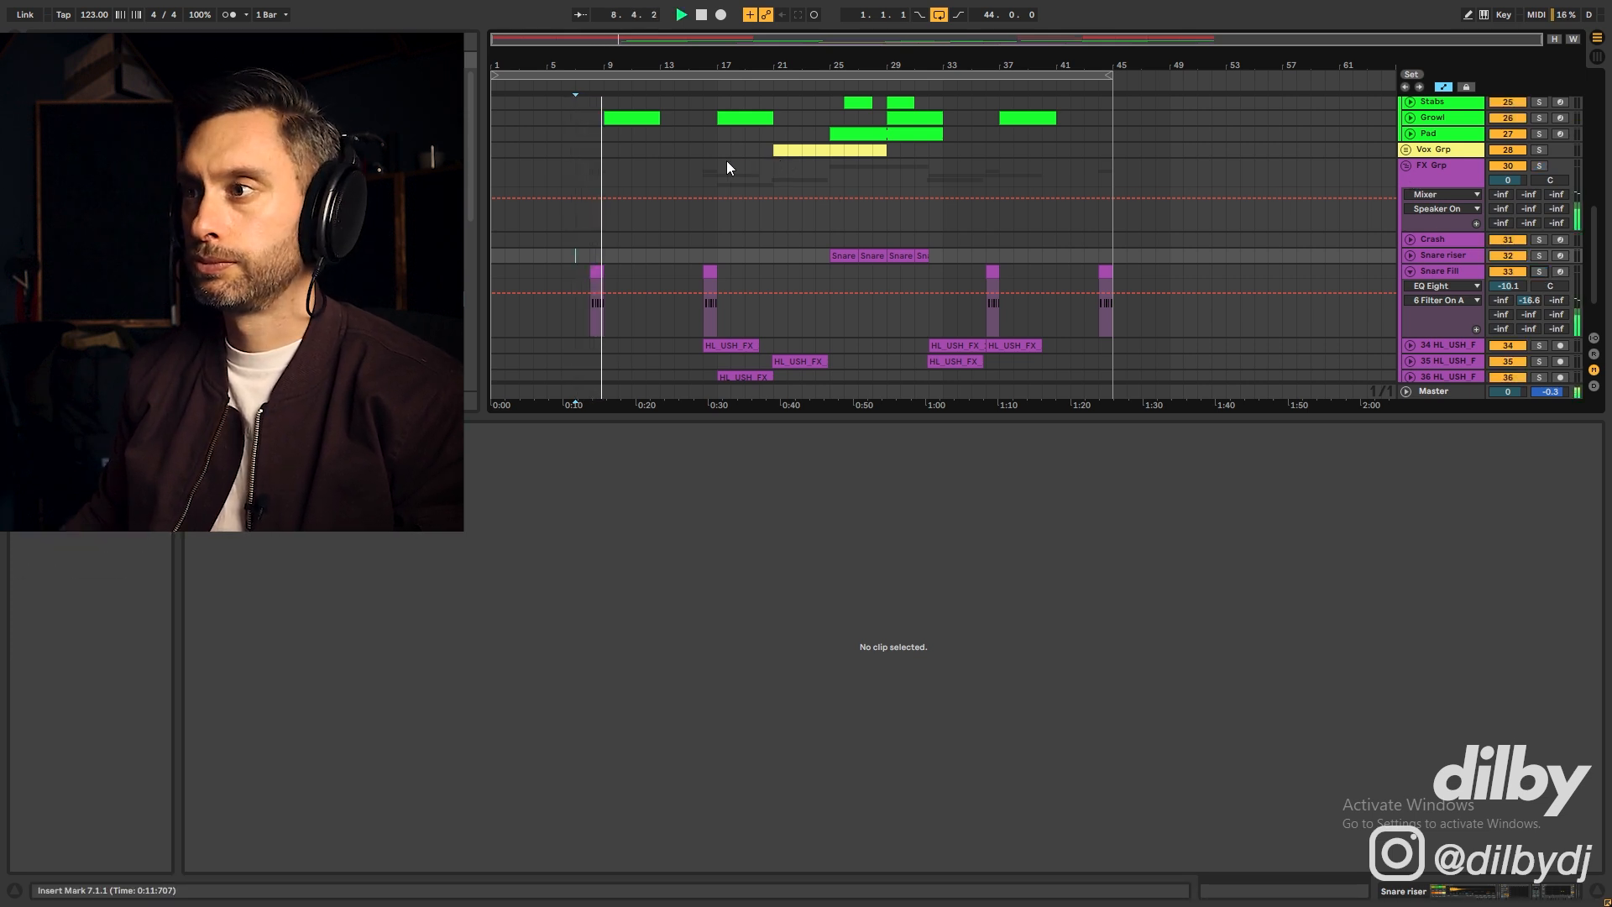
left_click(661, 247)
key("space")
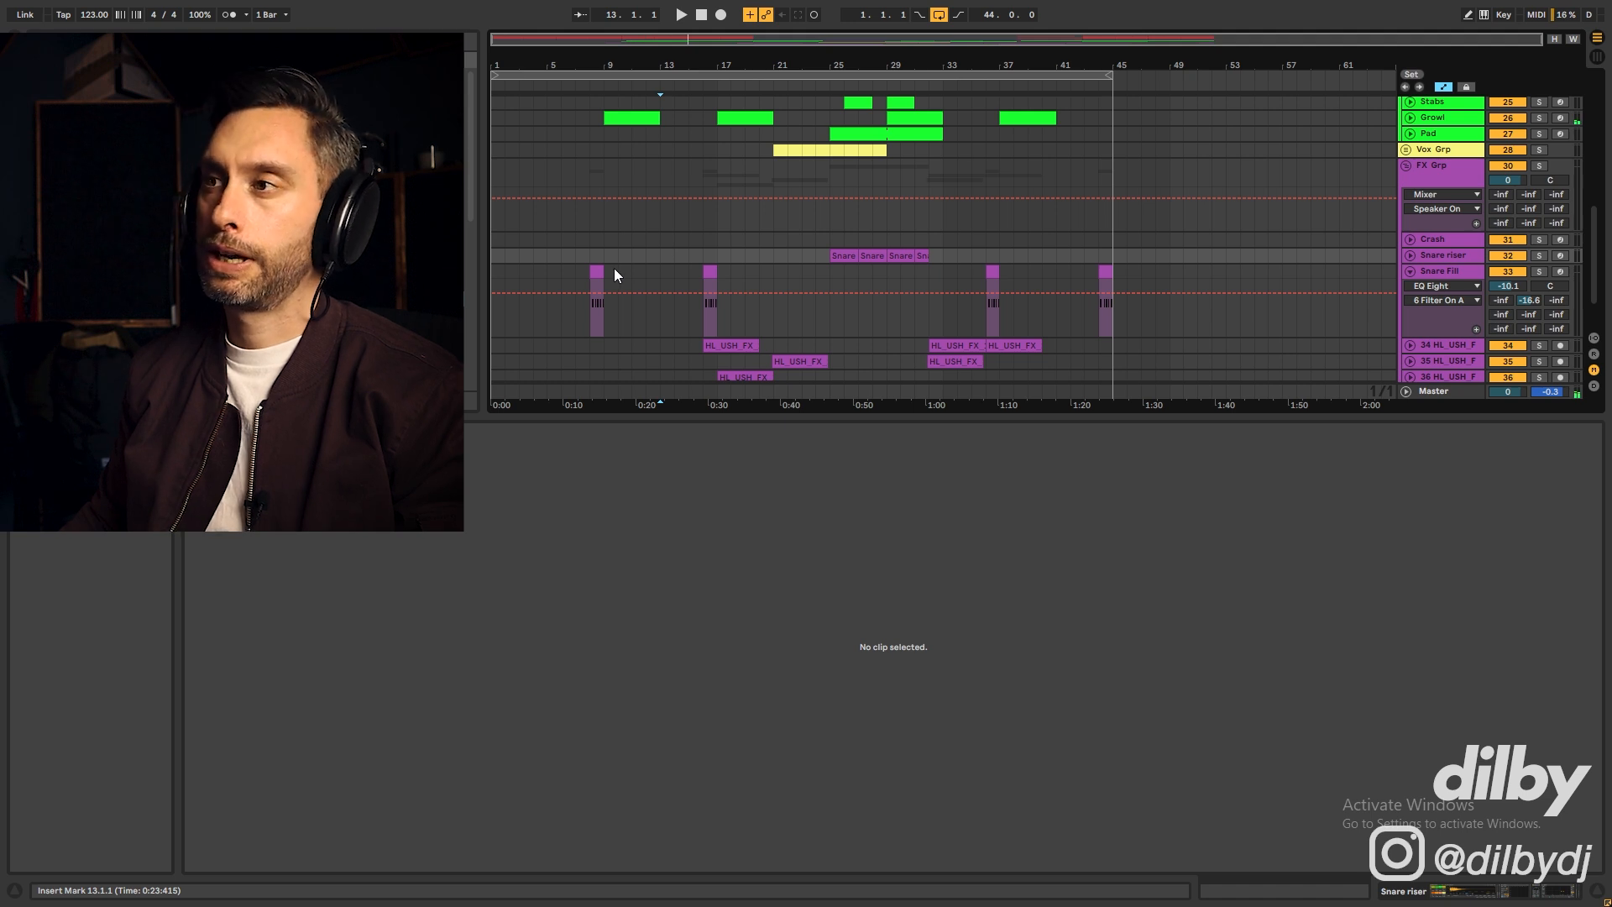
left_click(633, 116)
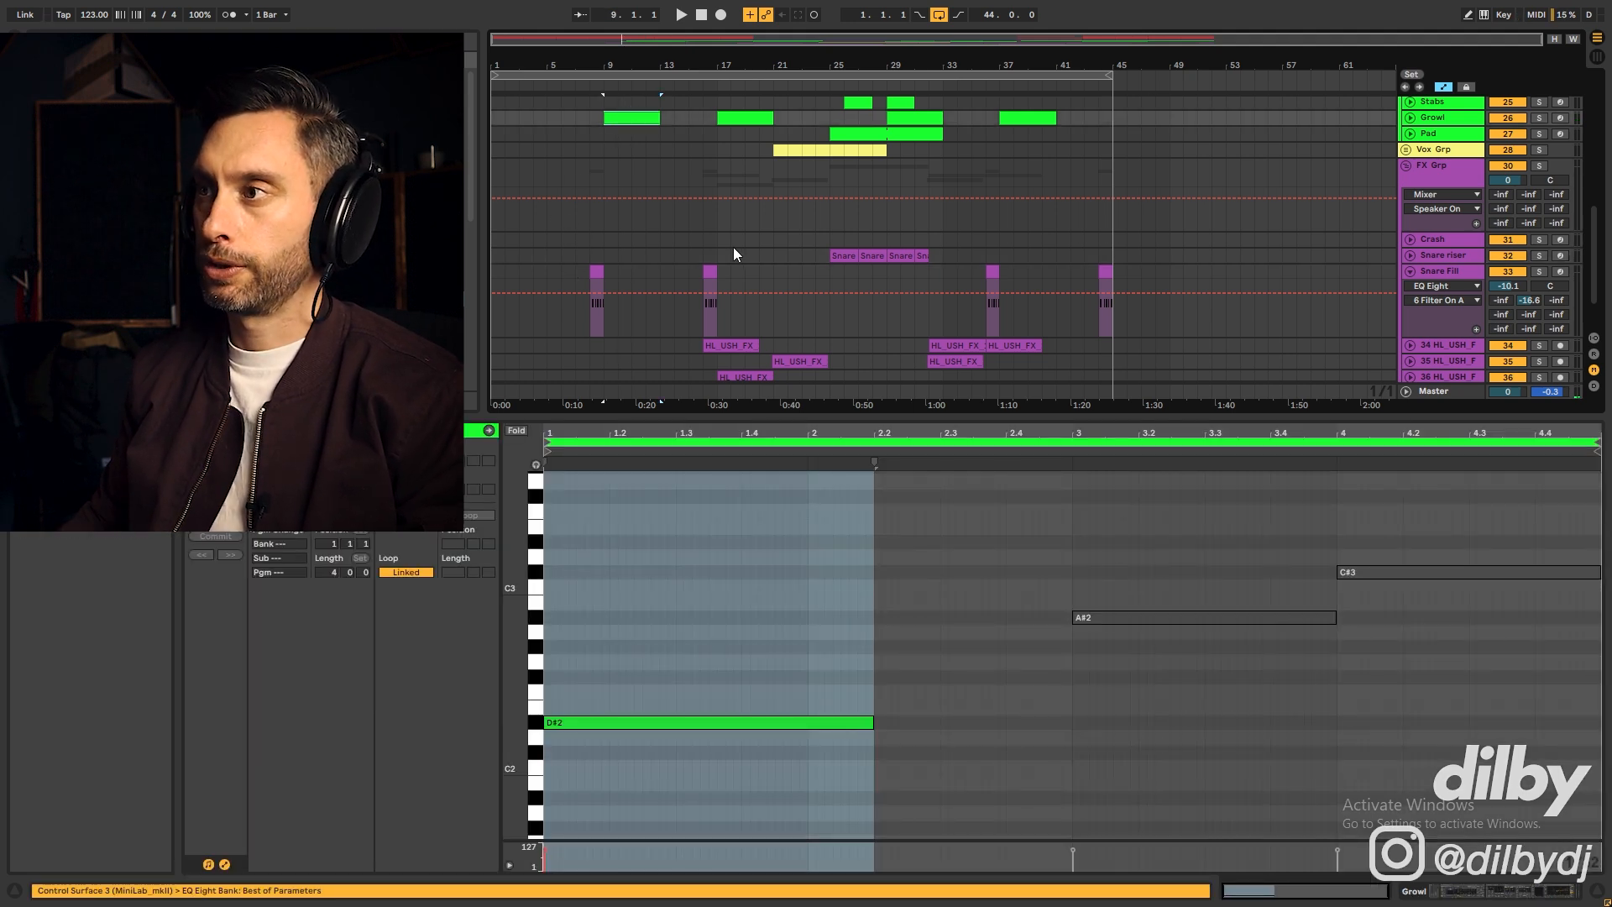
Select the HL_USH_FX_124_017 clip at bar 16 and view the Delay device on the E PP/4 Delay return track
left_click(781, 245)
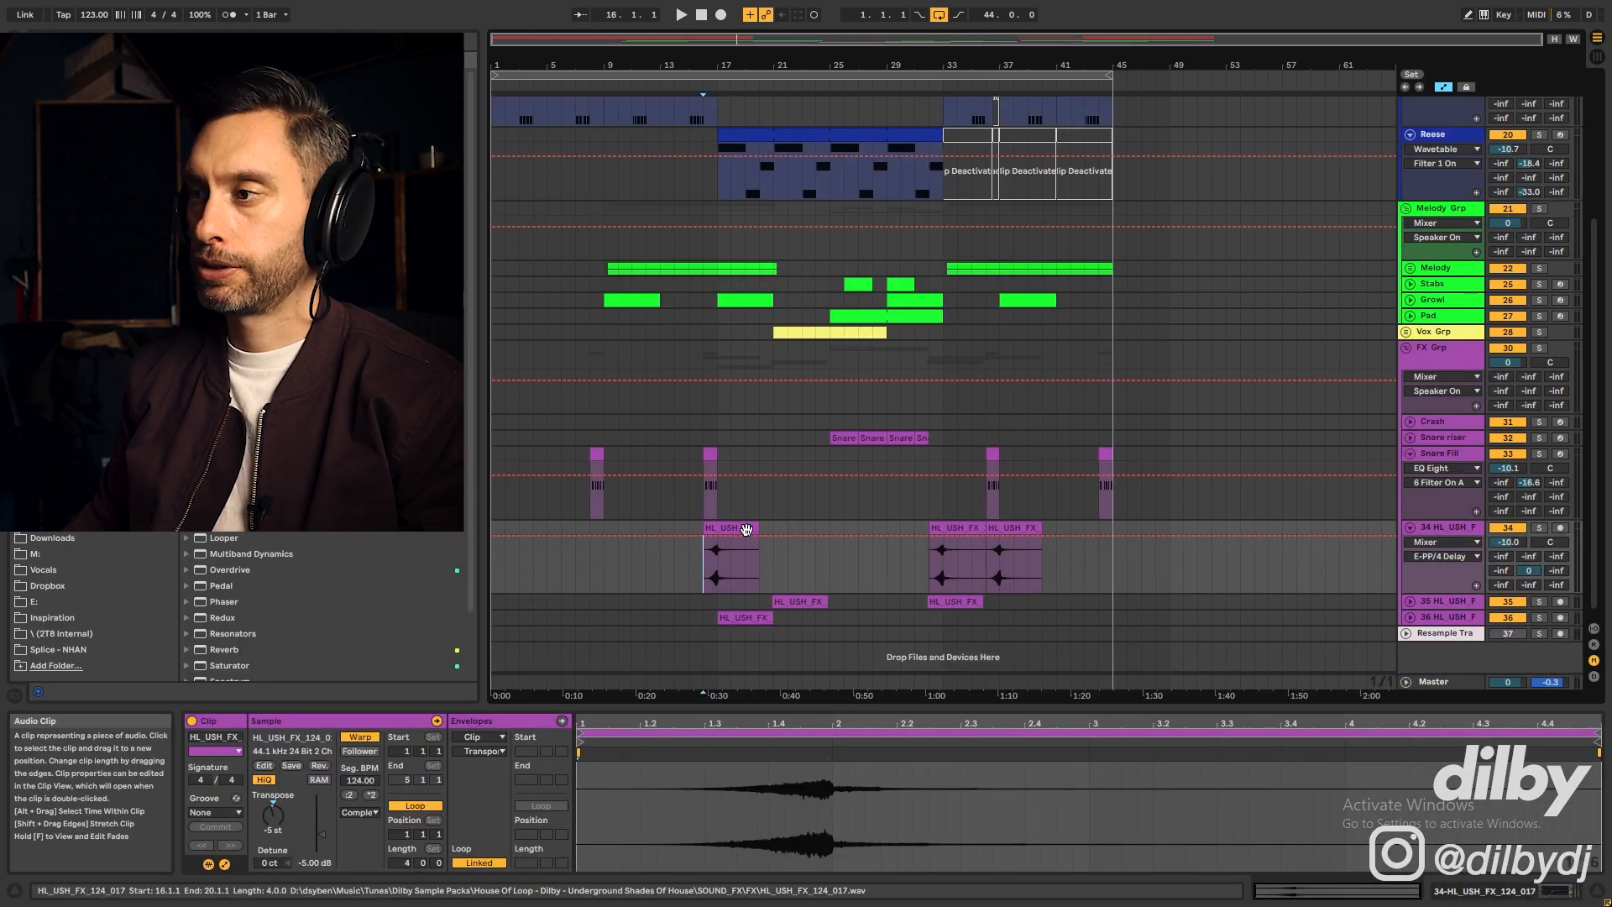
left_click(740, 527)
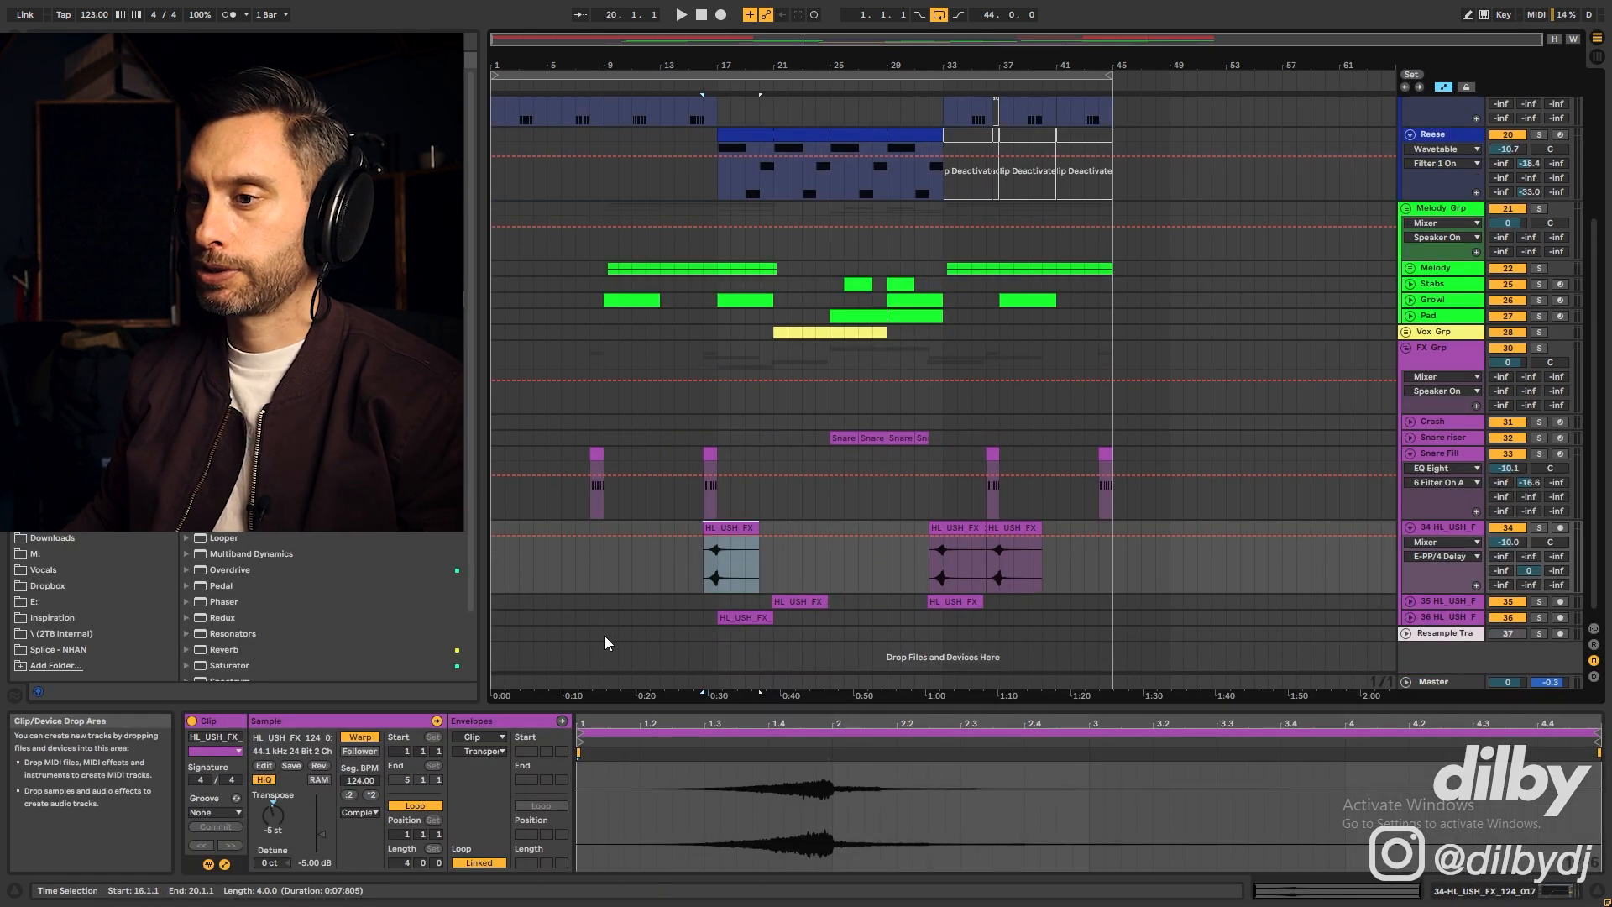
mouse_move(710, 567)
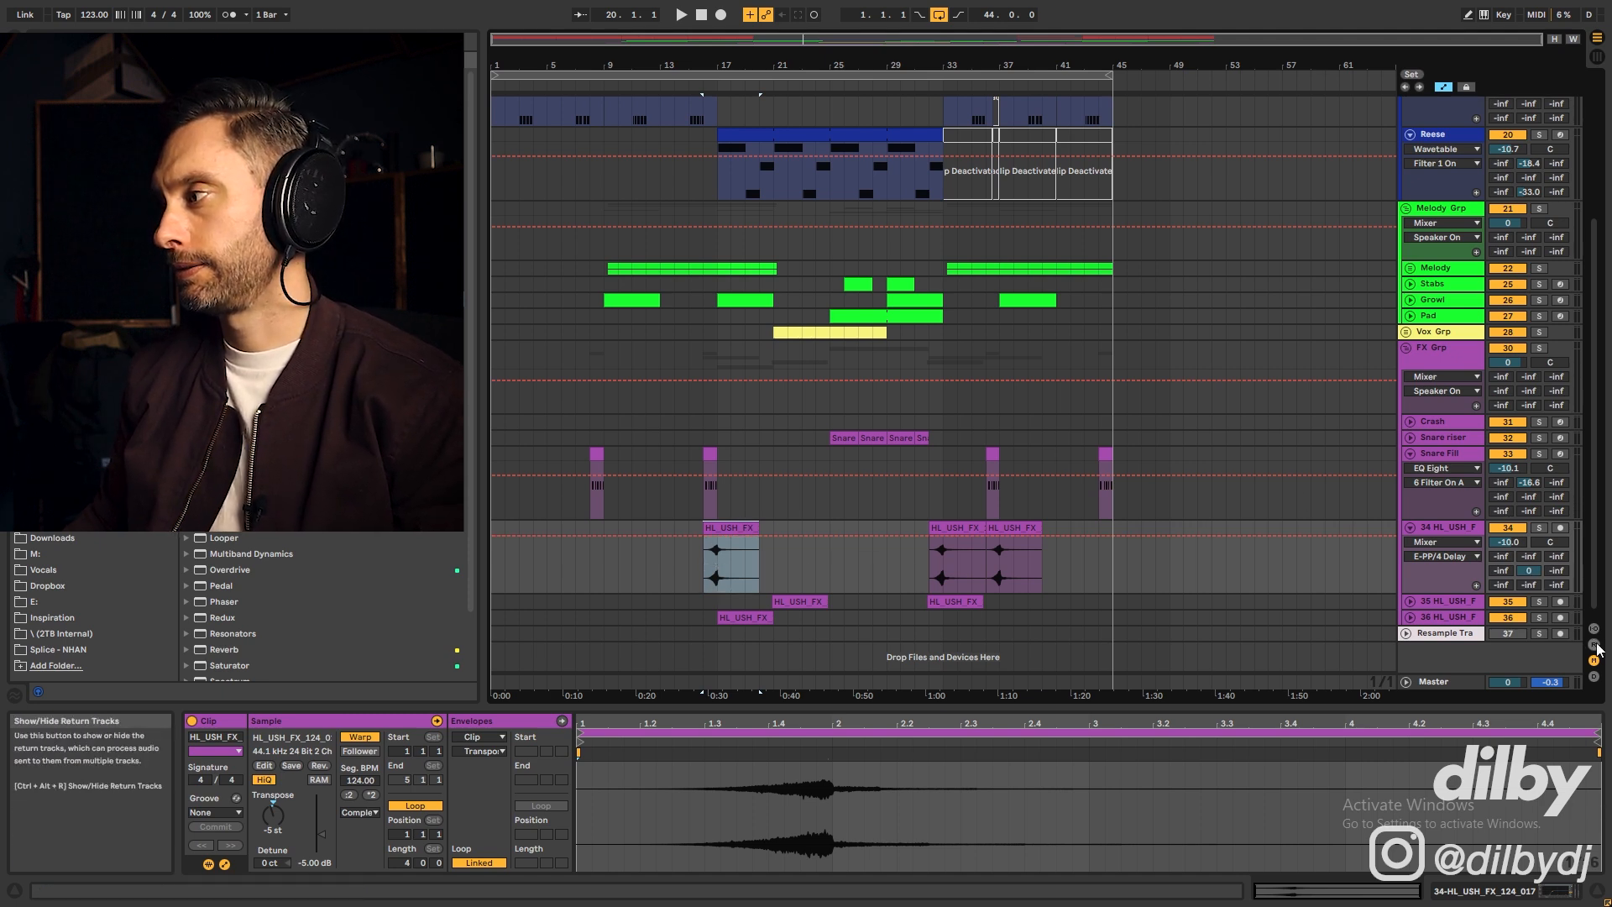
left_click(1596, 645)
left_click(1462, 609)
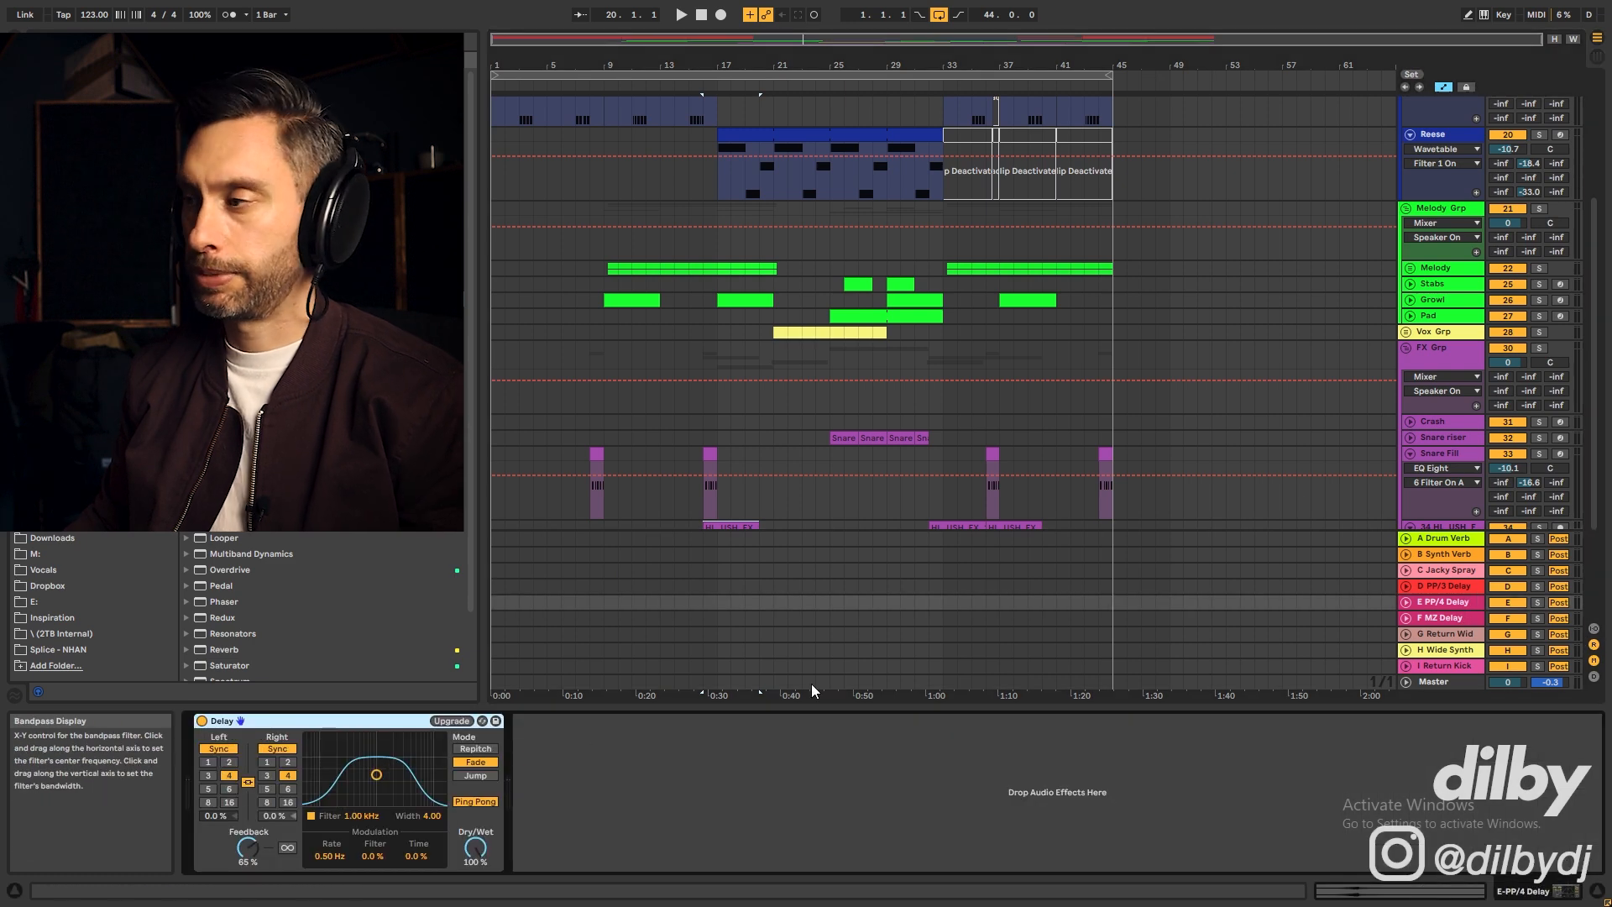
left_click(1595, 645)
Play the effect on track 34 from bar 16 in solo, and again in the full mix
key("space")
left_click(1541, 529)
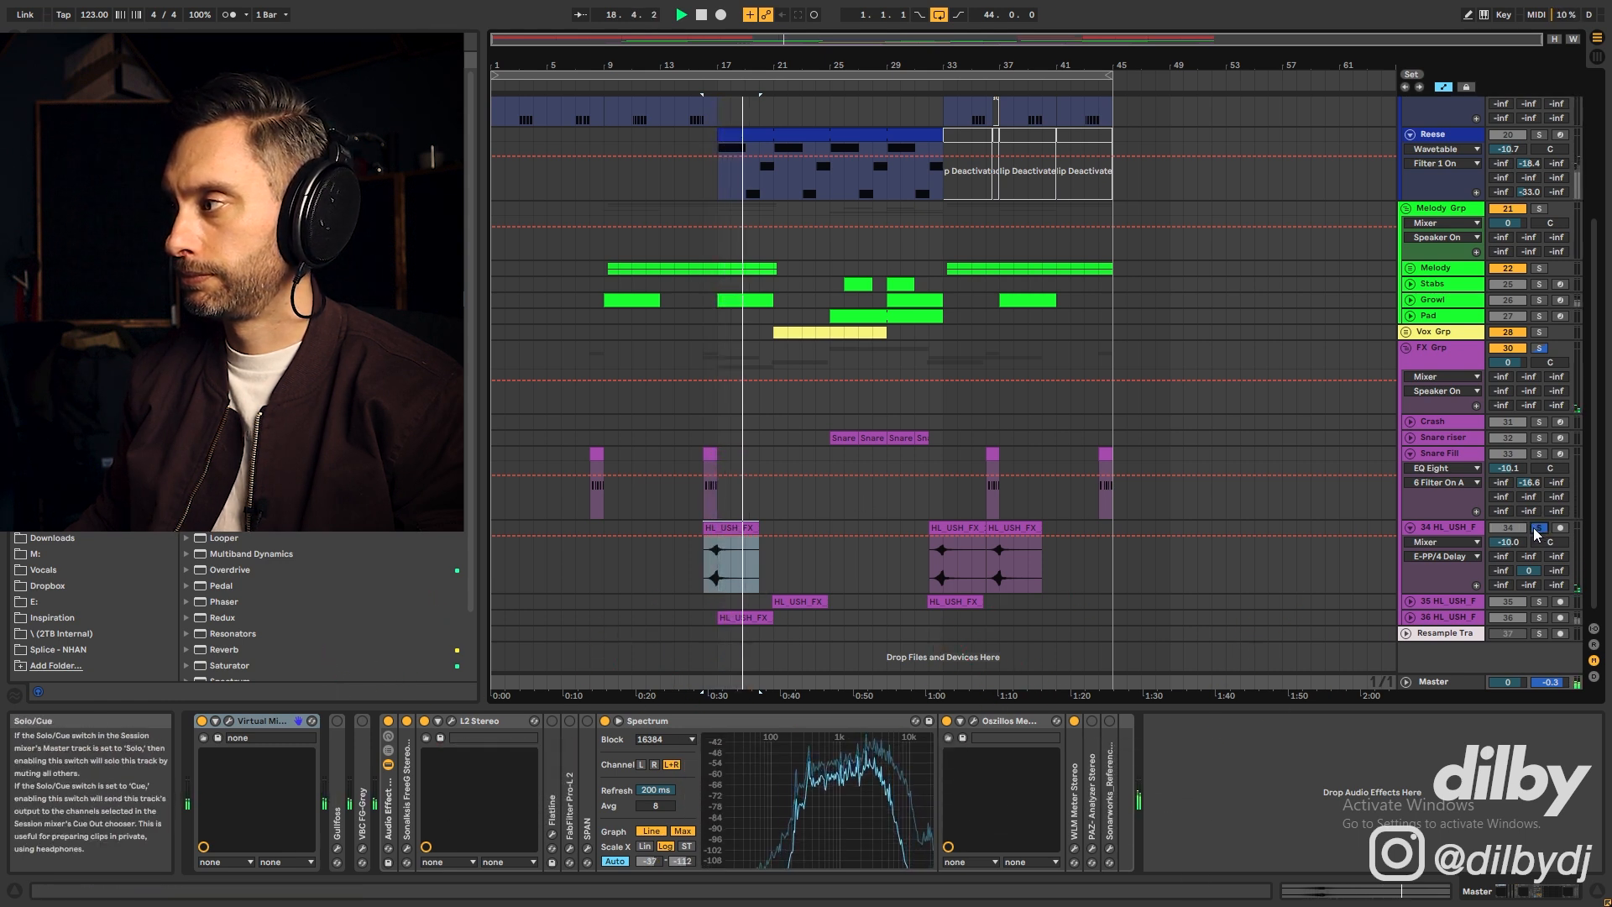
left_click(1538, 528)
key("space")
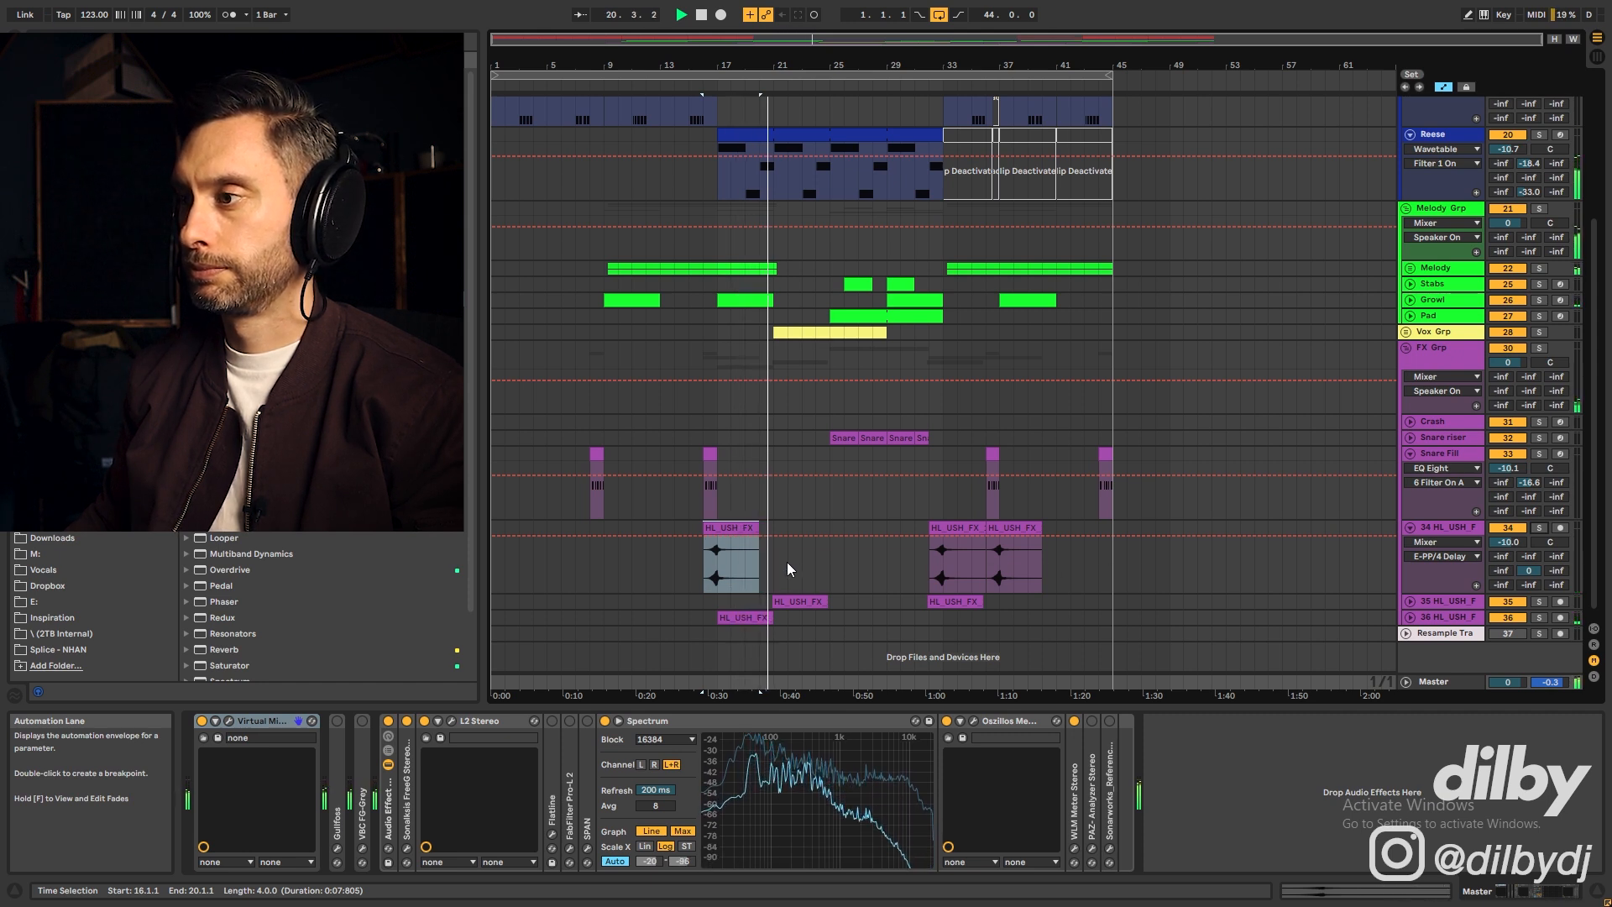
key("space")
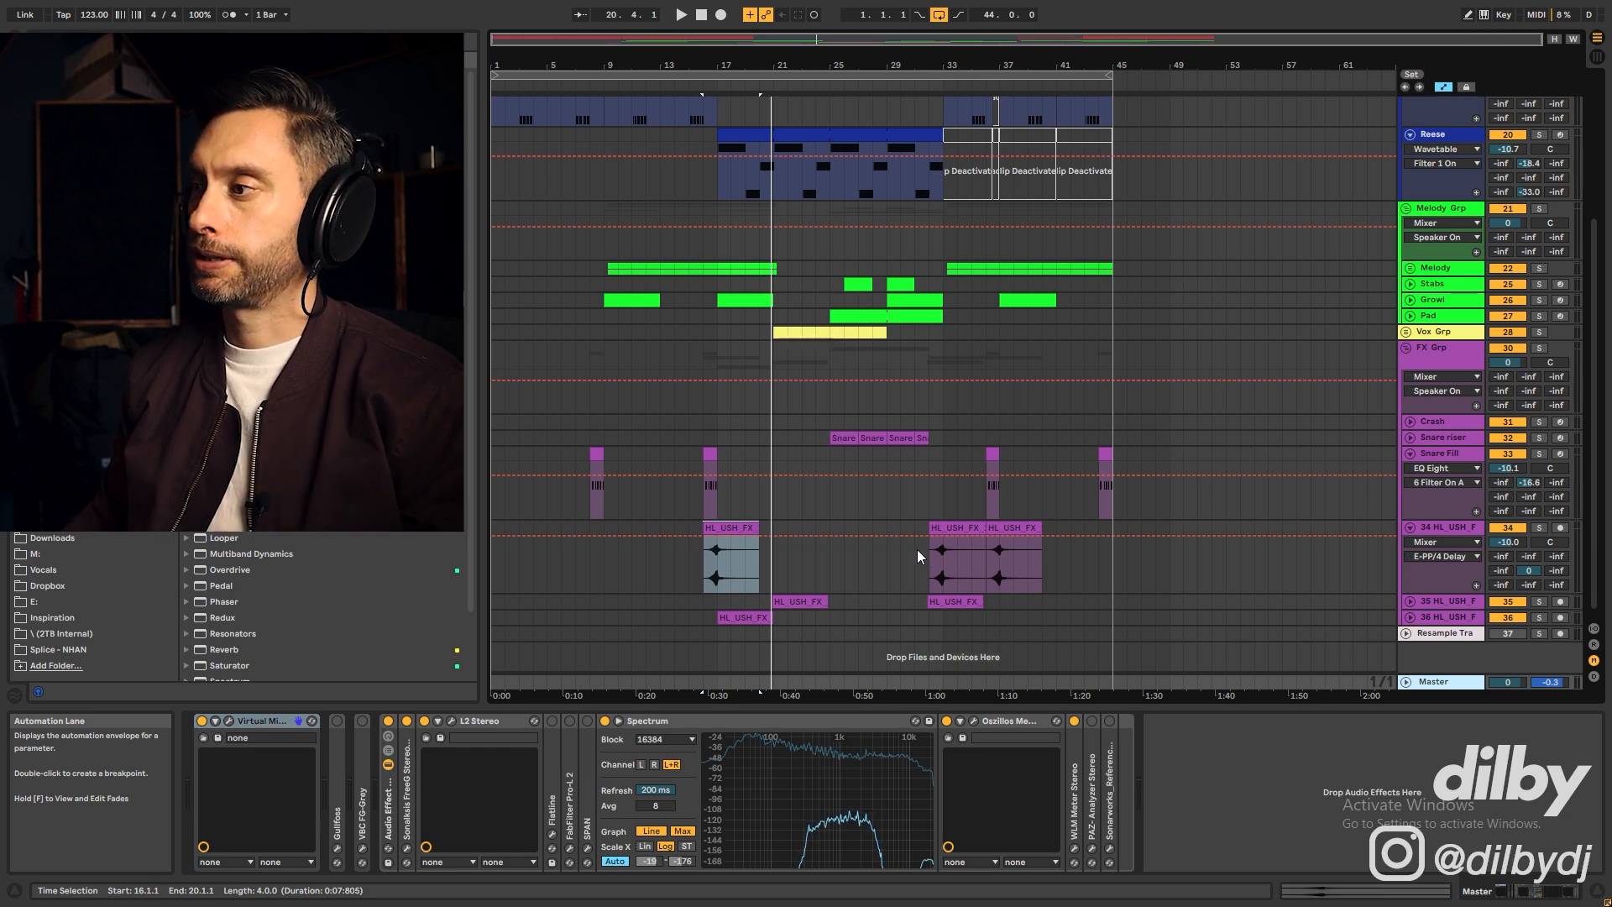
Show the HL_USH_FX_124_011 clip at bar 17 and play it with track 36 soloed
left_click(709, 650)
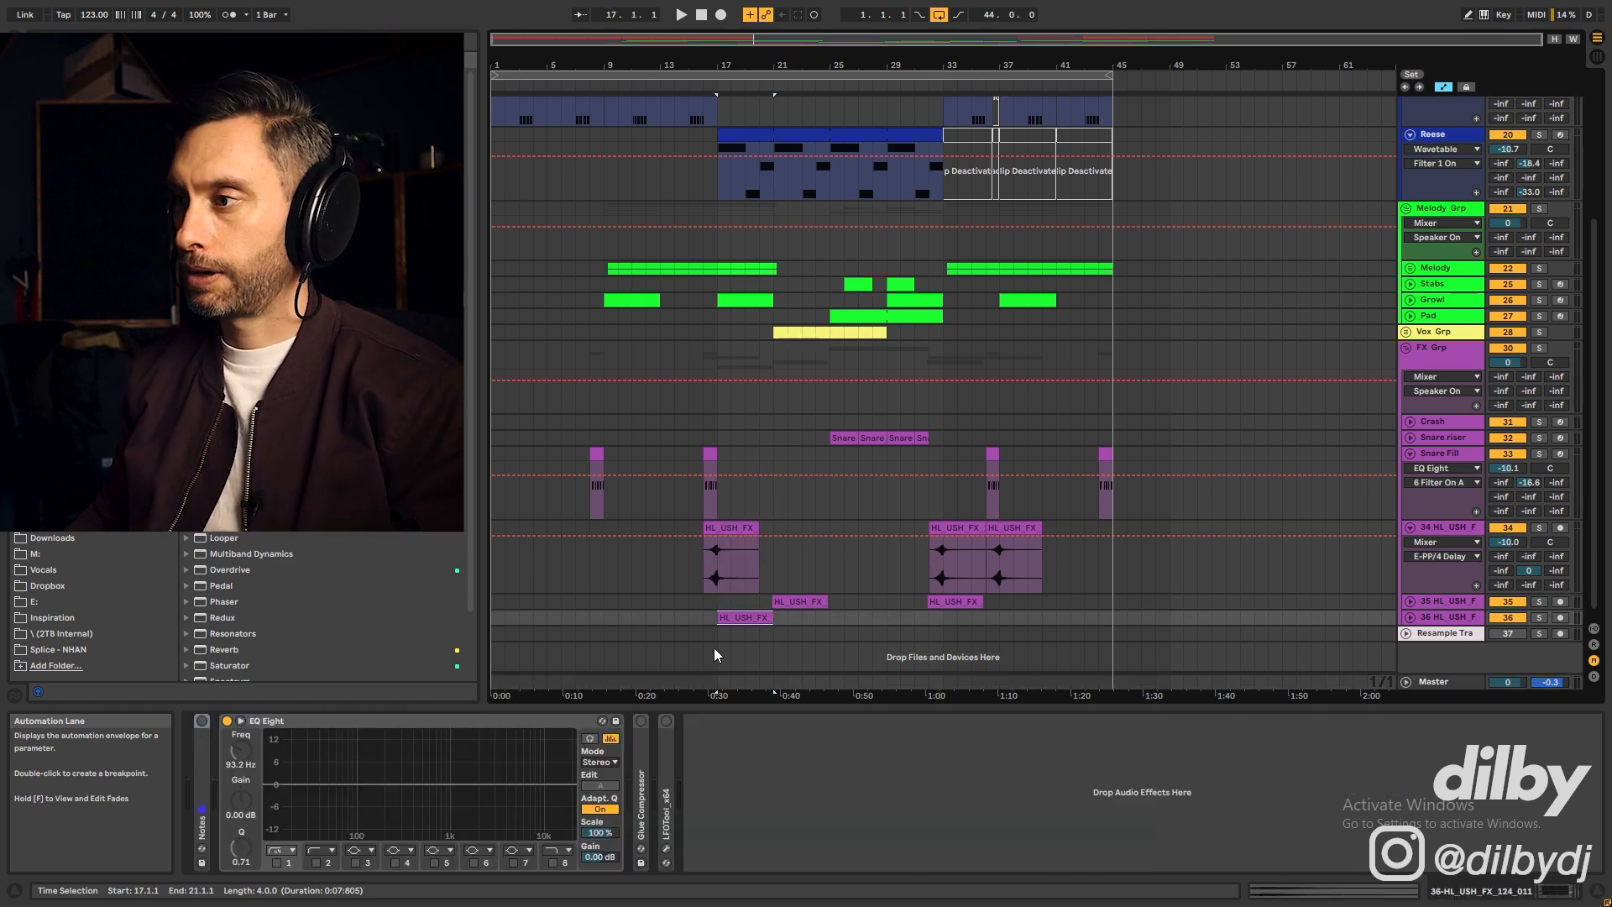
left_click(730, 617)
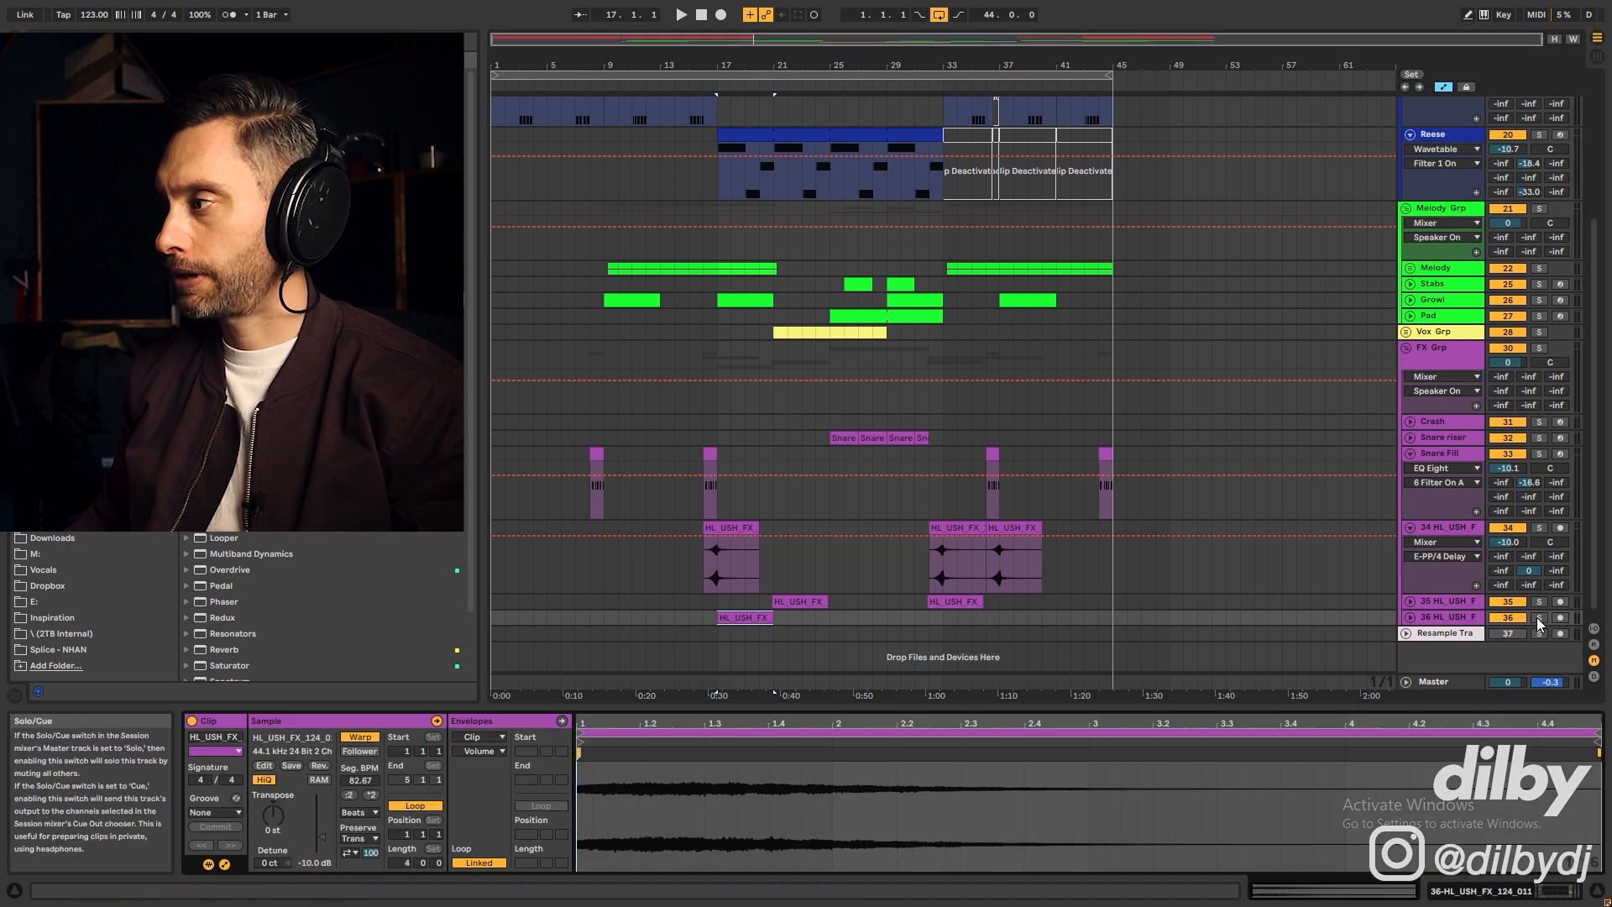
left_click(1539, 617)
key("space")
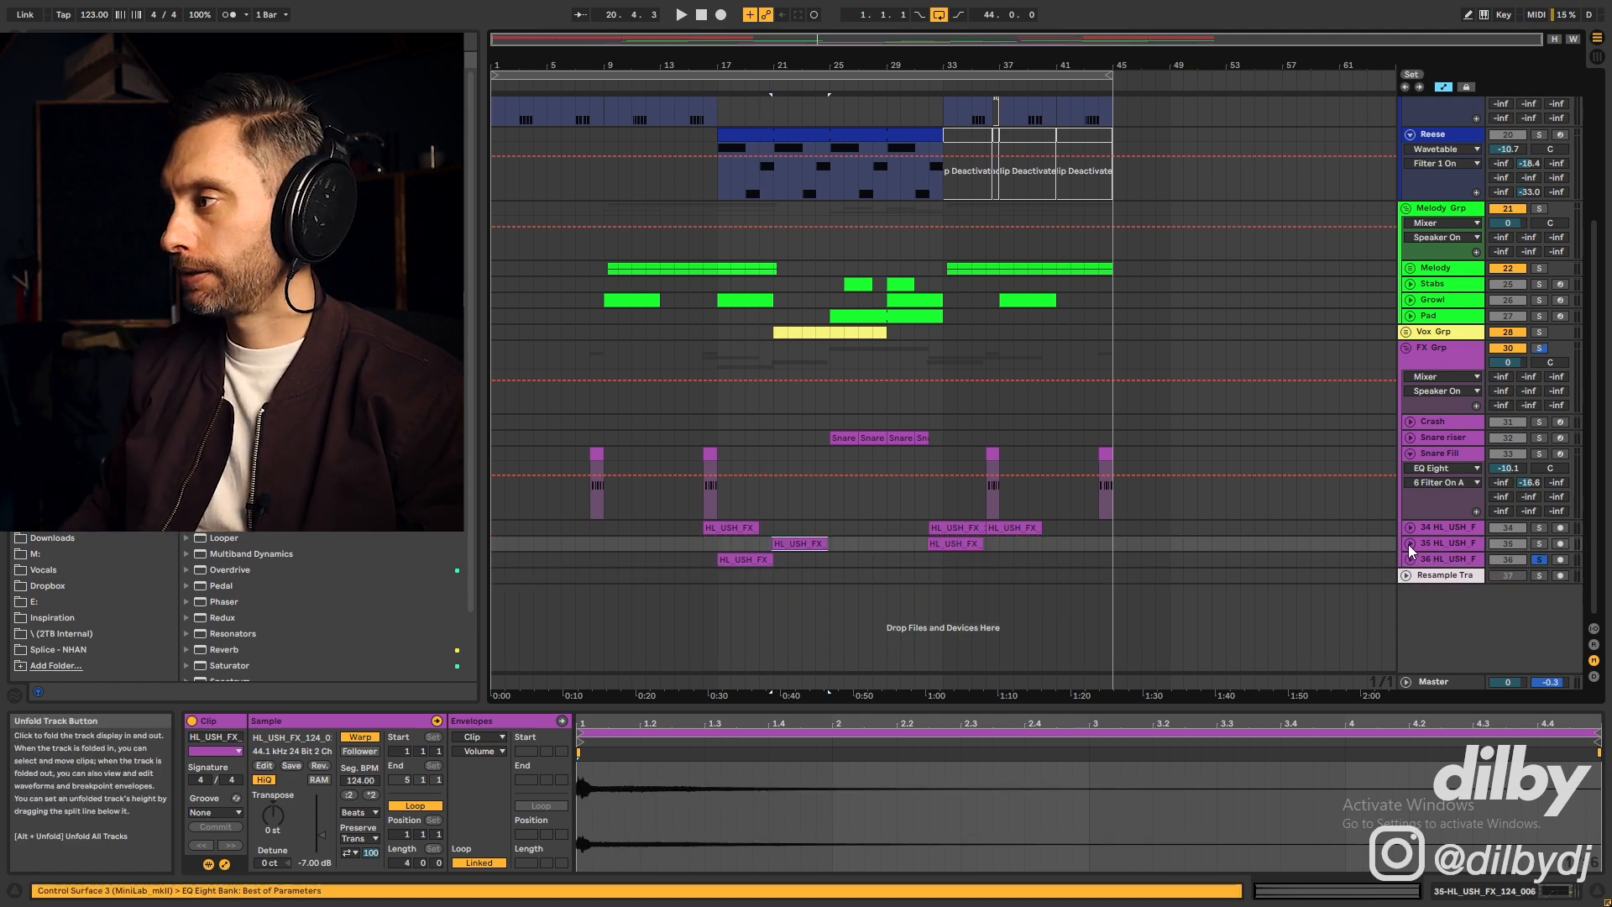
Unfold track 35 and play its effect from bar 20 in solo, switching the solo back off
left_click(1409, 544)
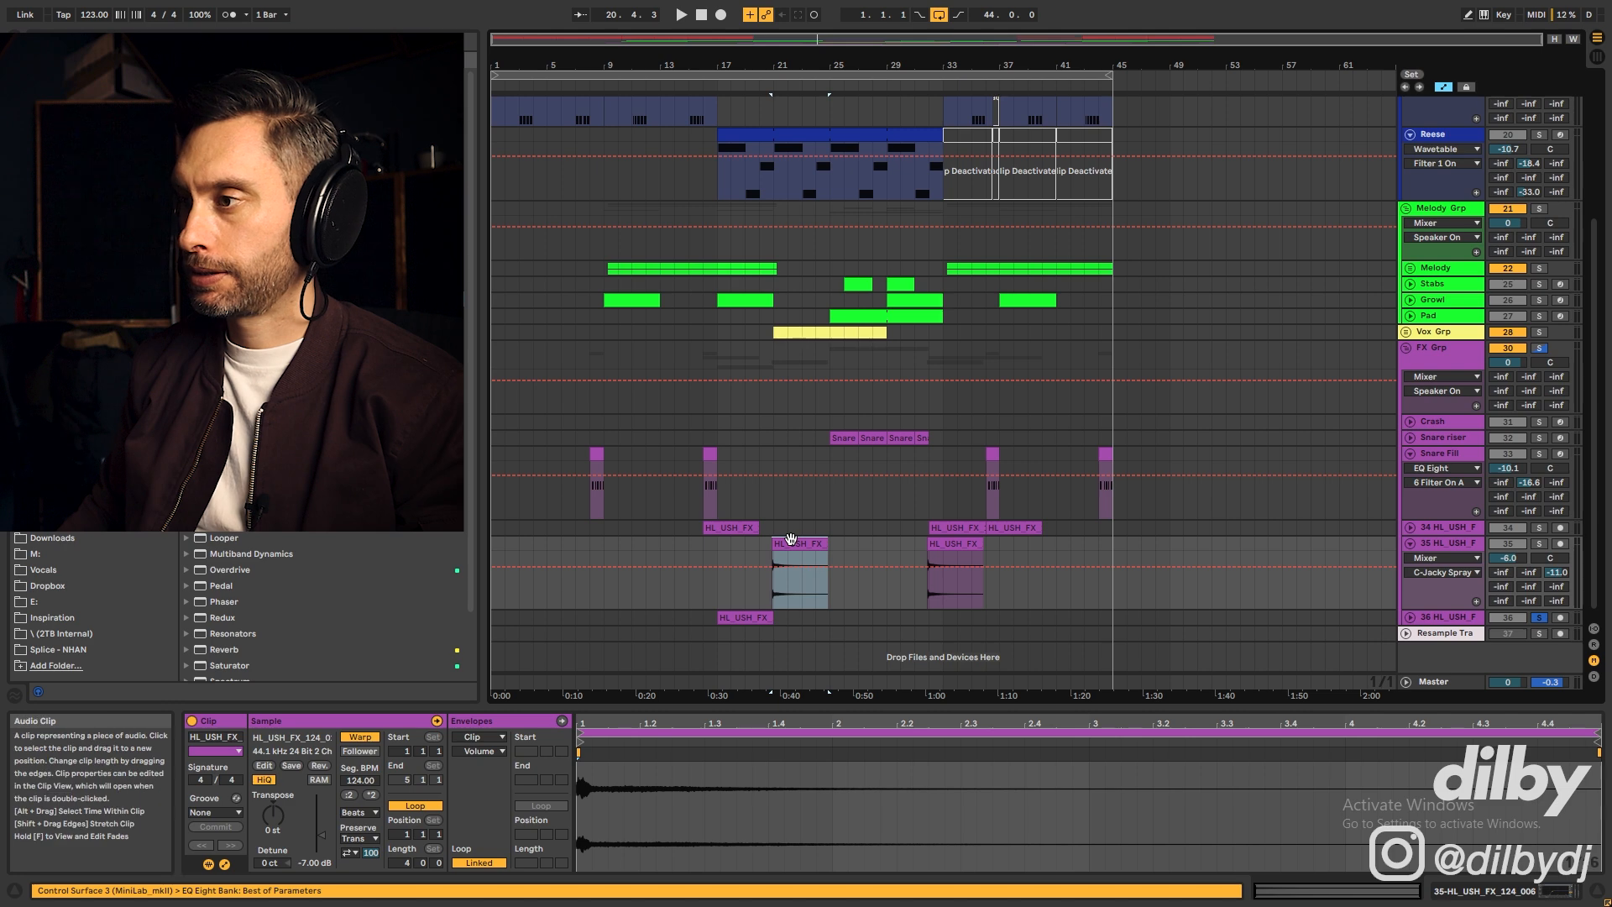
left_click(759, 543)
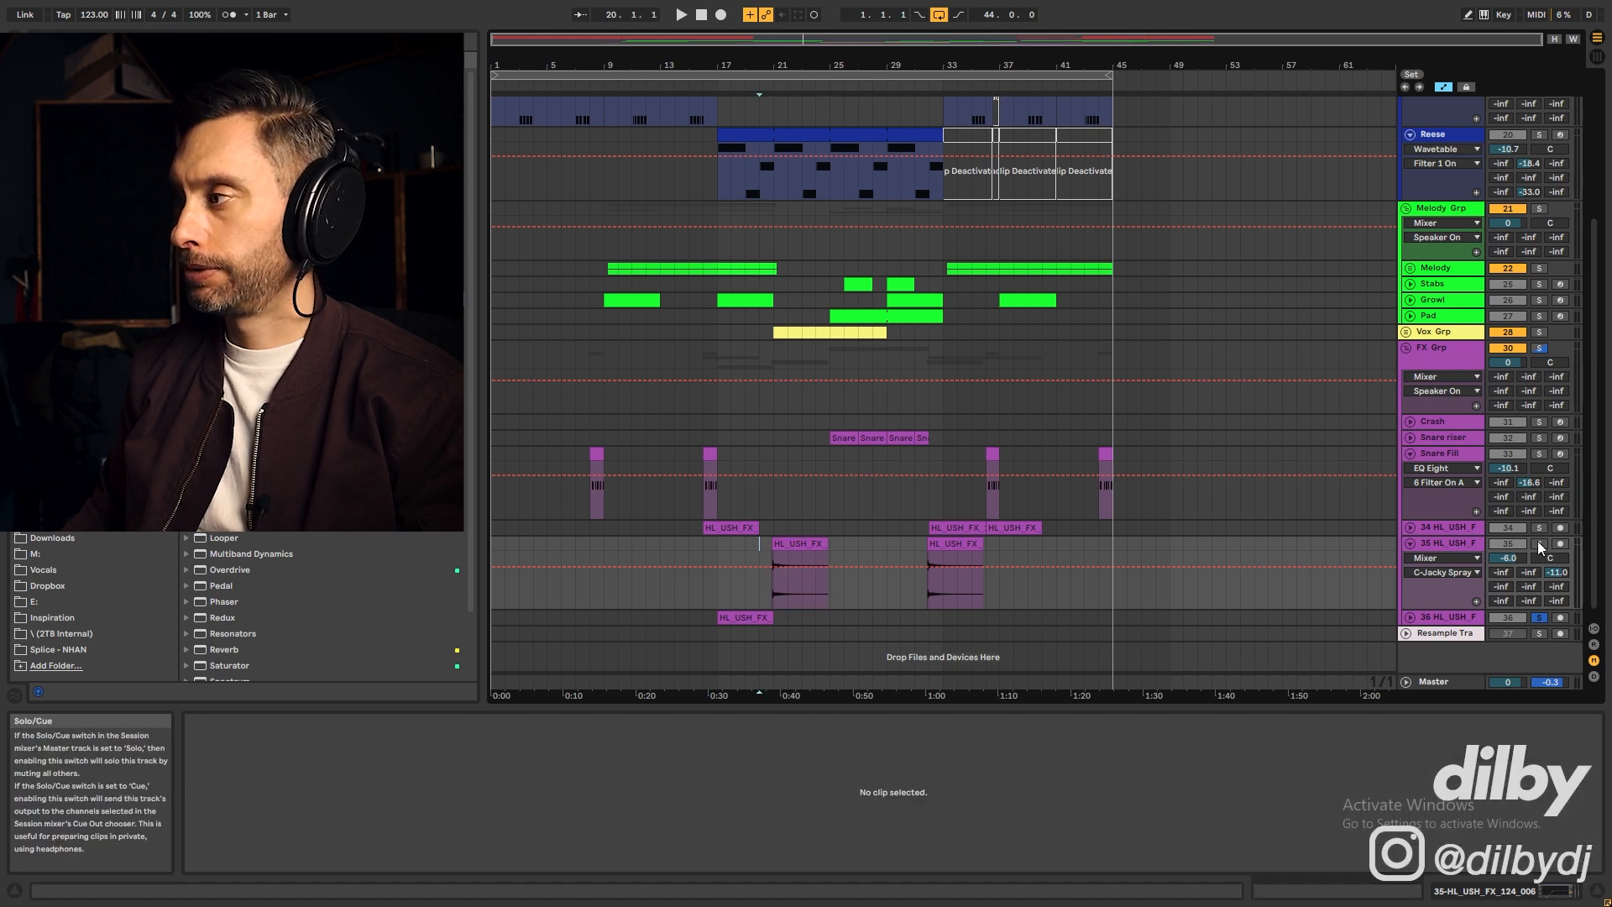
key("space")
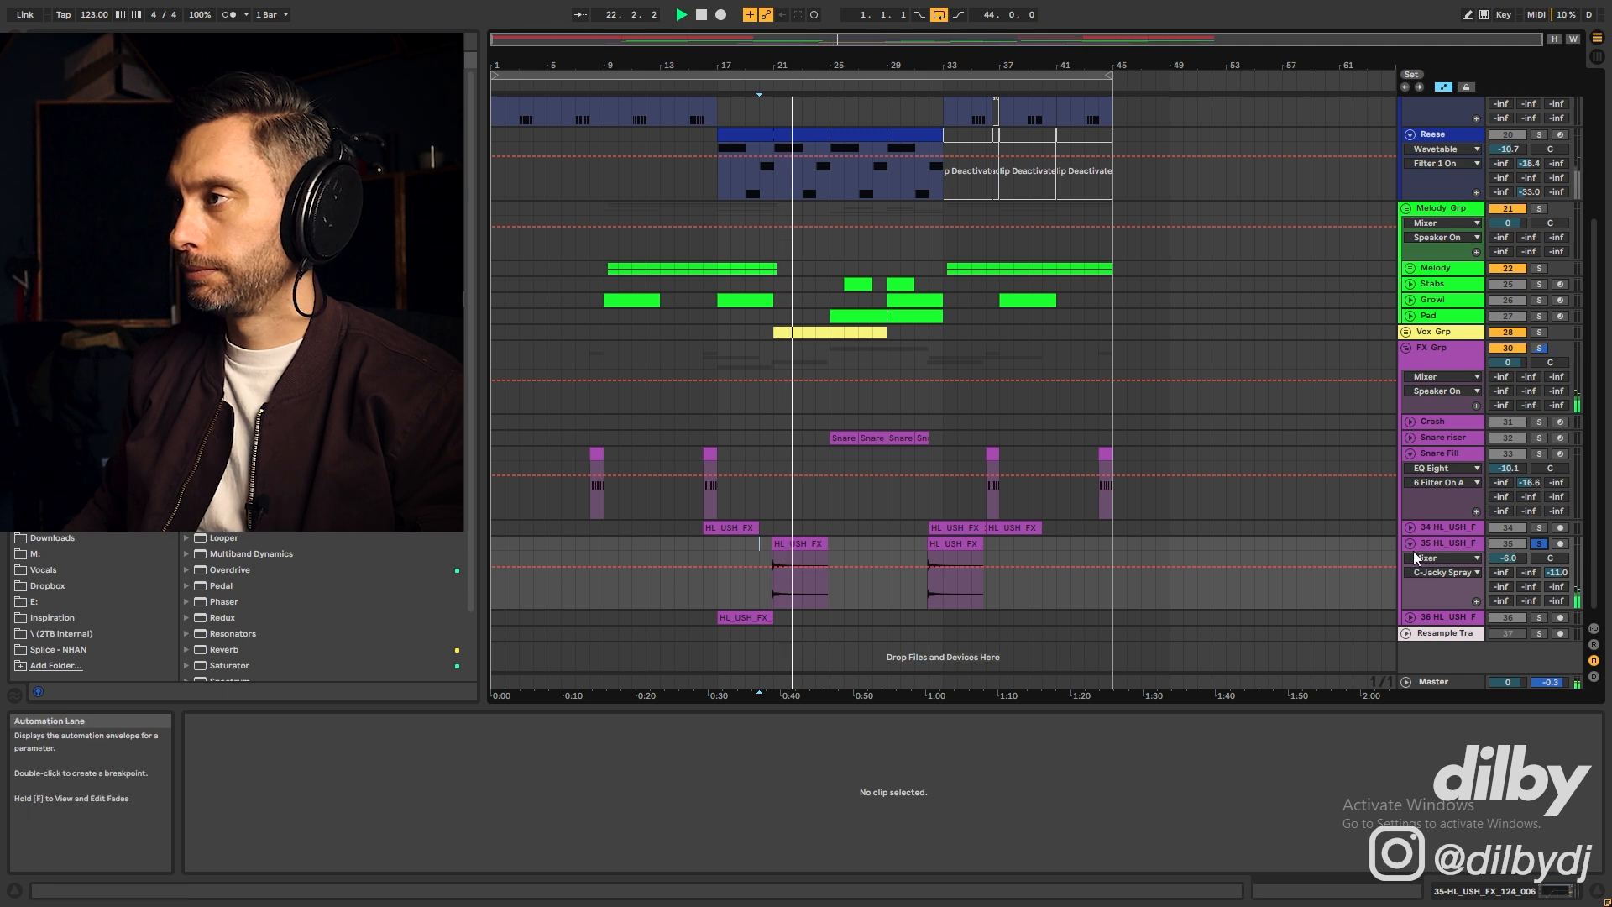
left_click(1545, 550)
key("space")
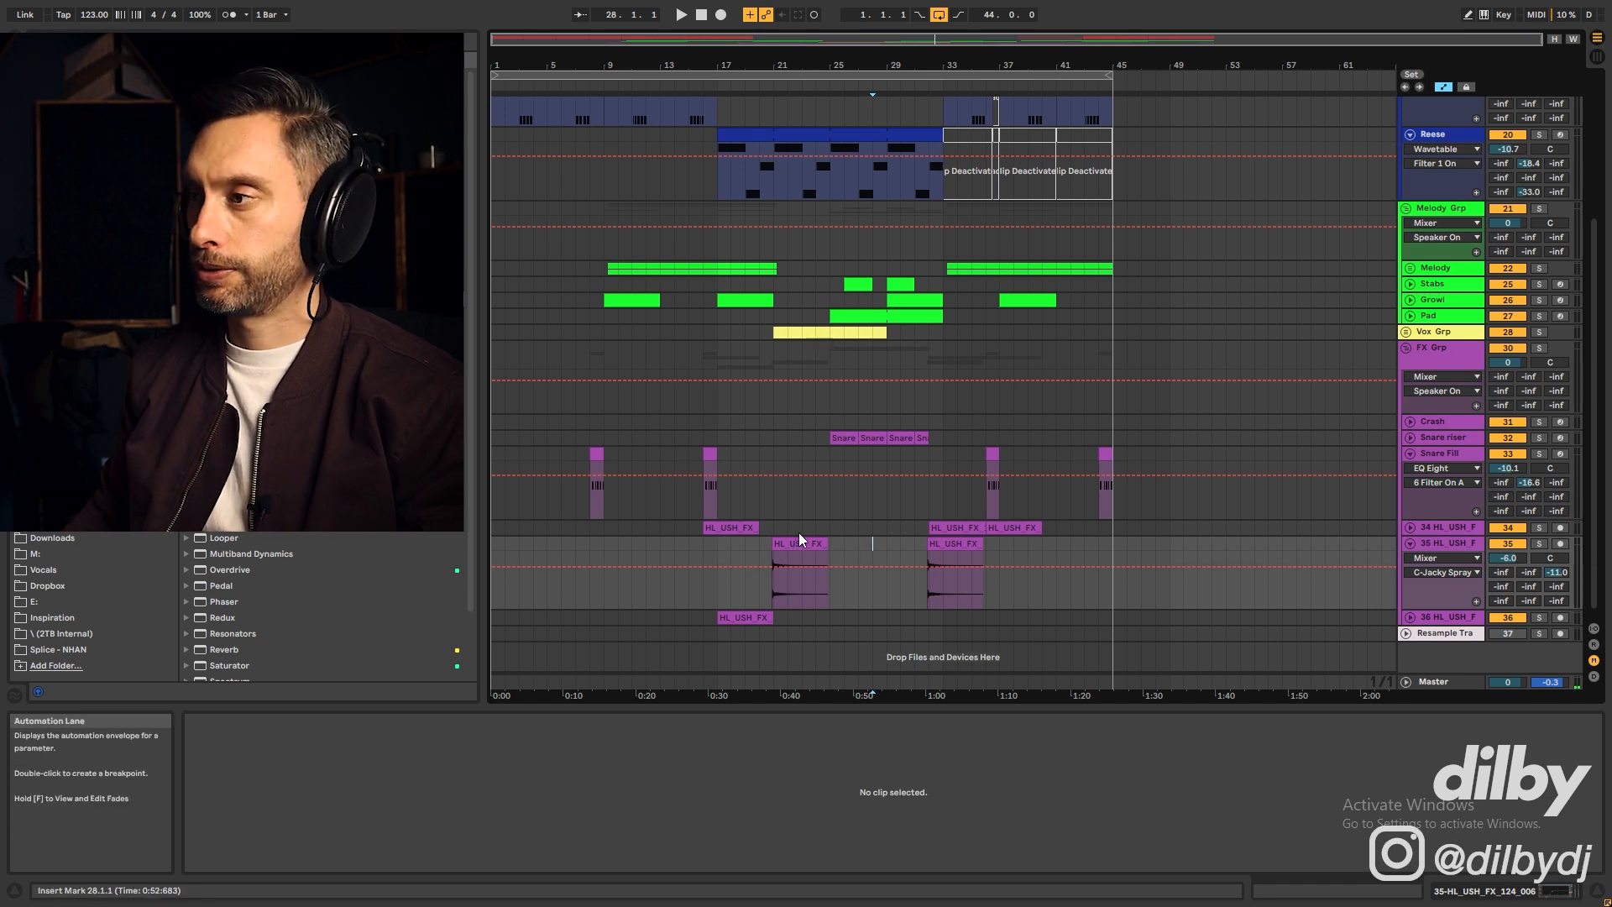
Consolidate the Snare riser clips from bar 25 to bar 33 into one clip and enlarge its note editor
left_click(845, 437)
left_click(1413, 438)
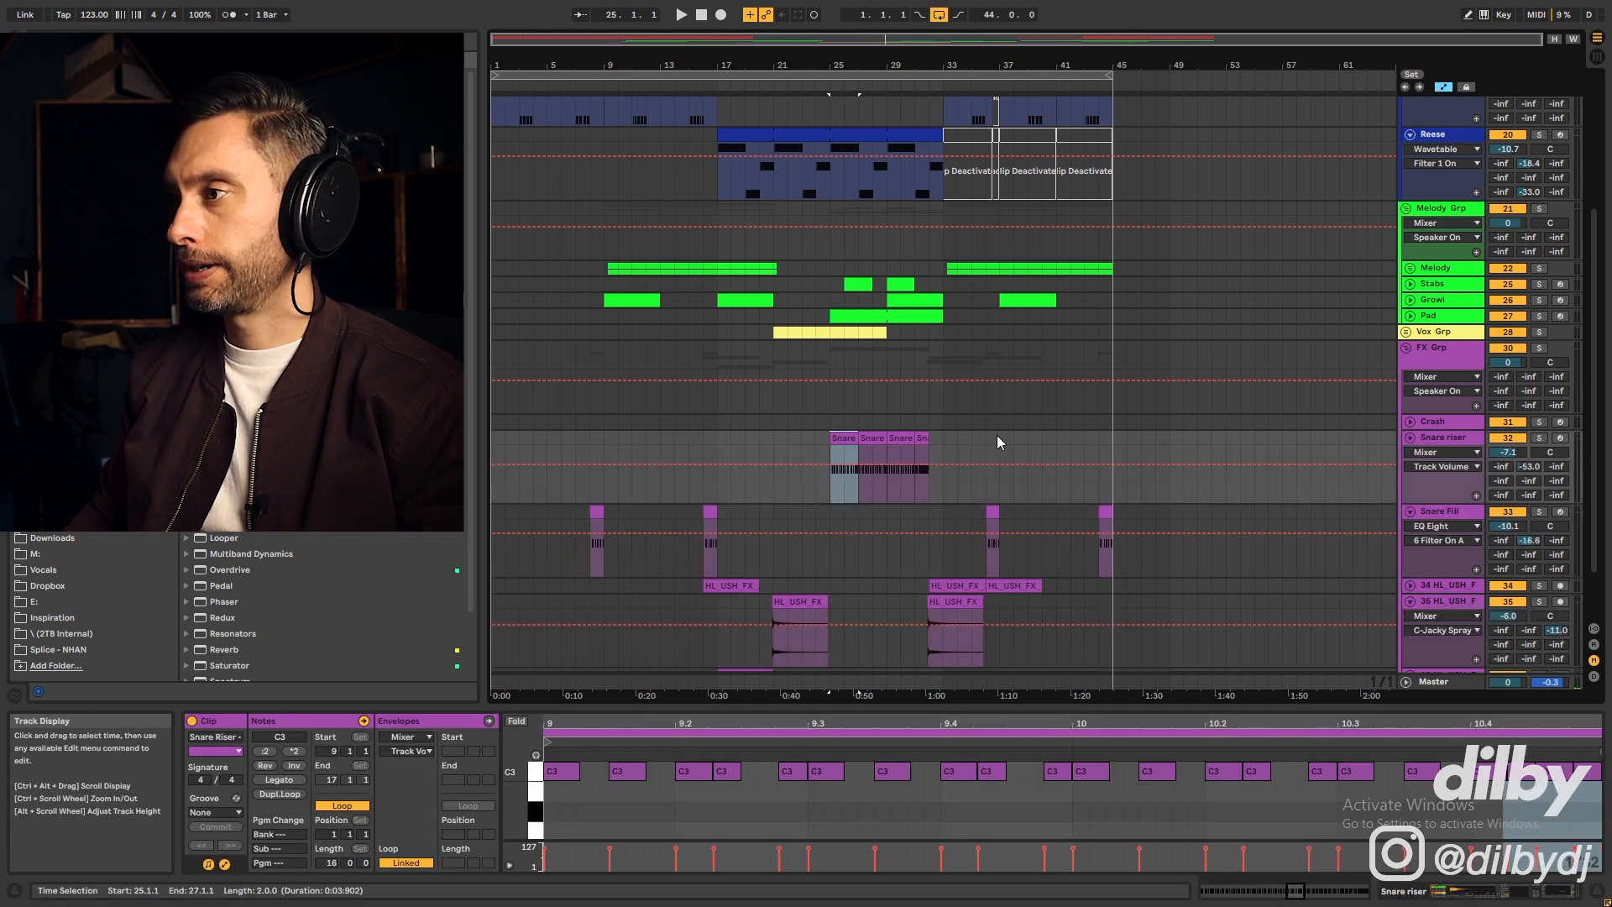
key("ctrl+j")
left_click_drag(1151, 706, 1136, 522)
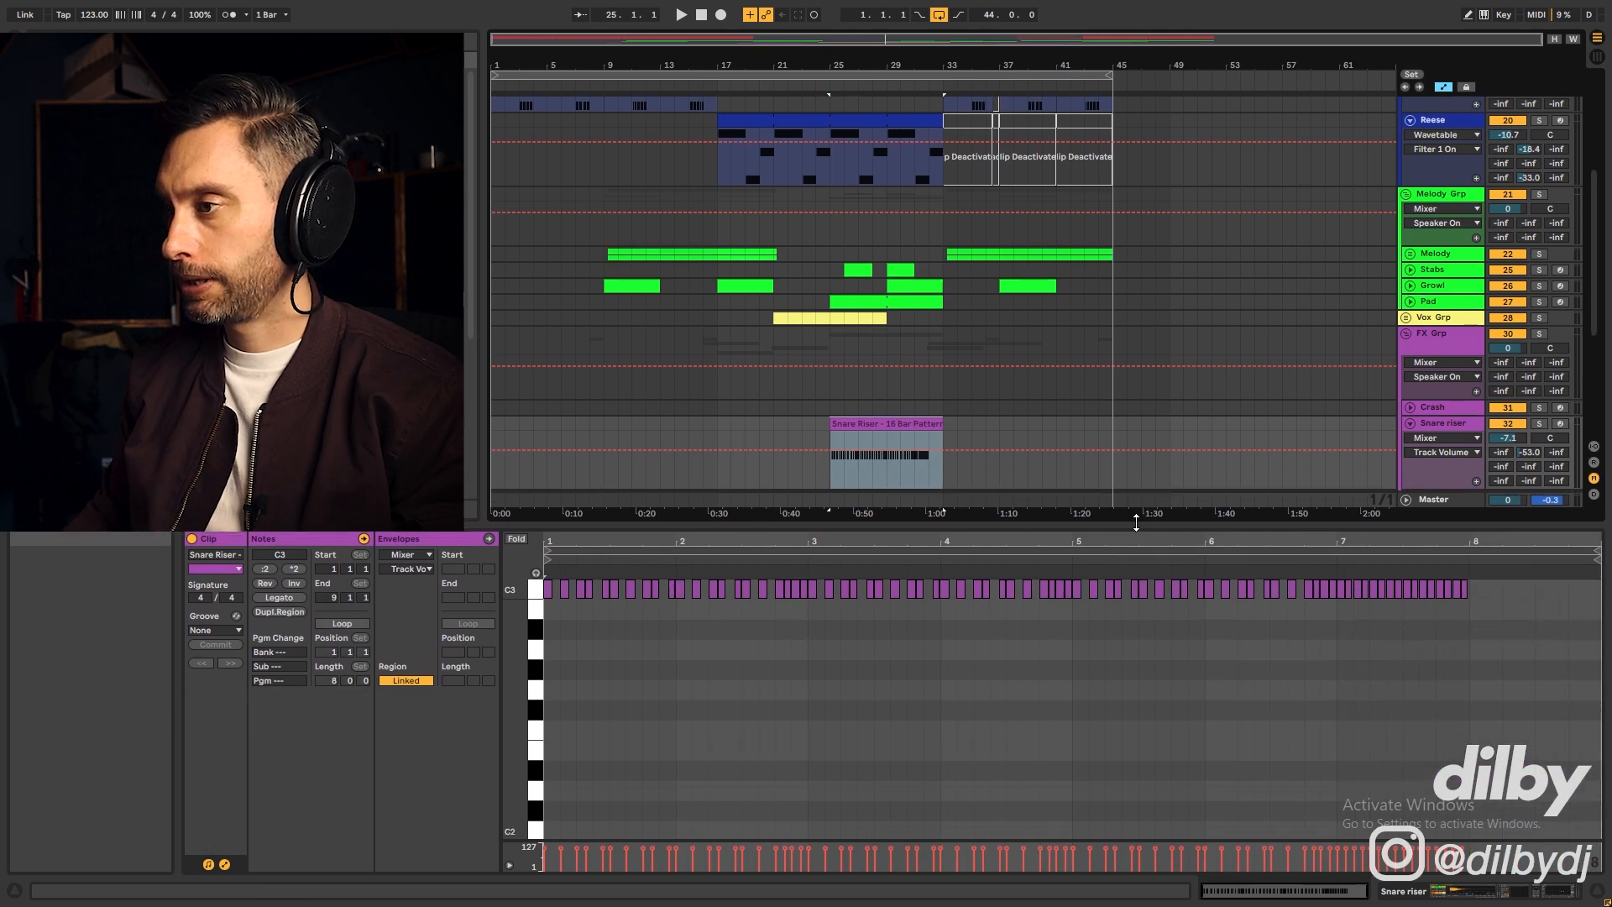
scroll(1105, 652, "up", 2)
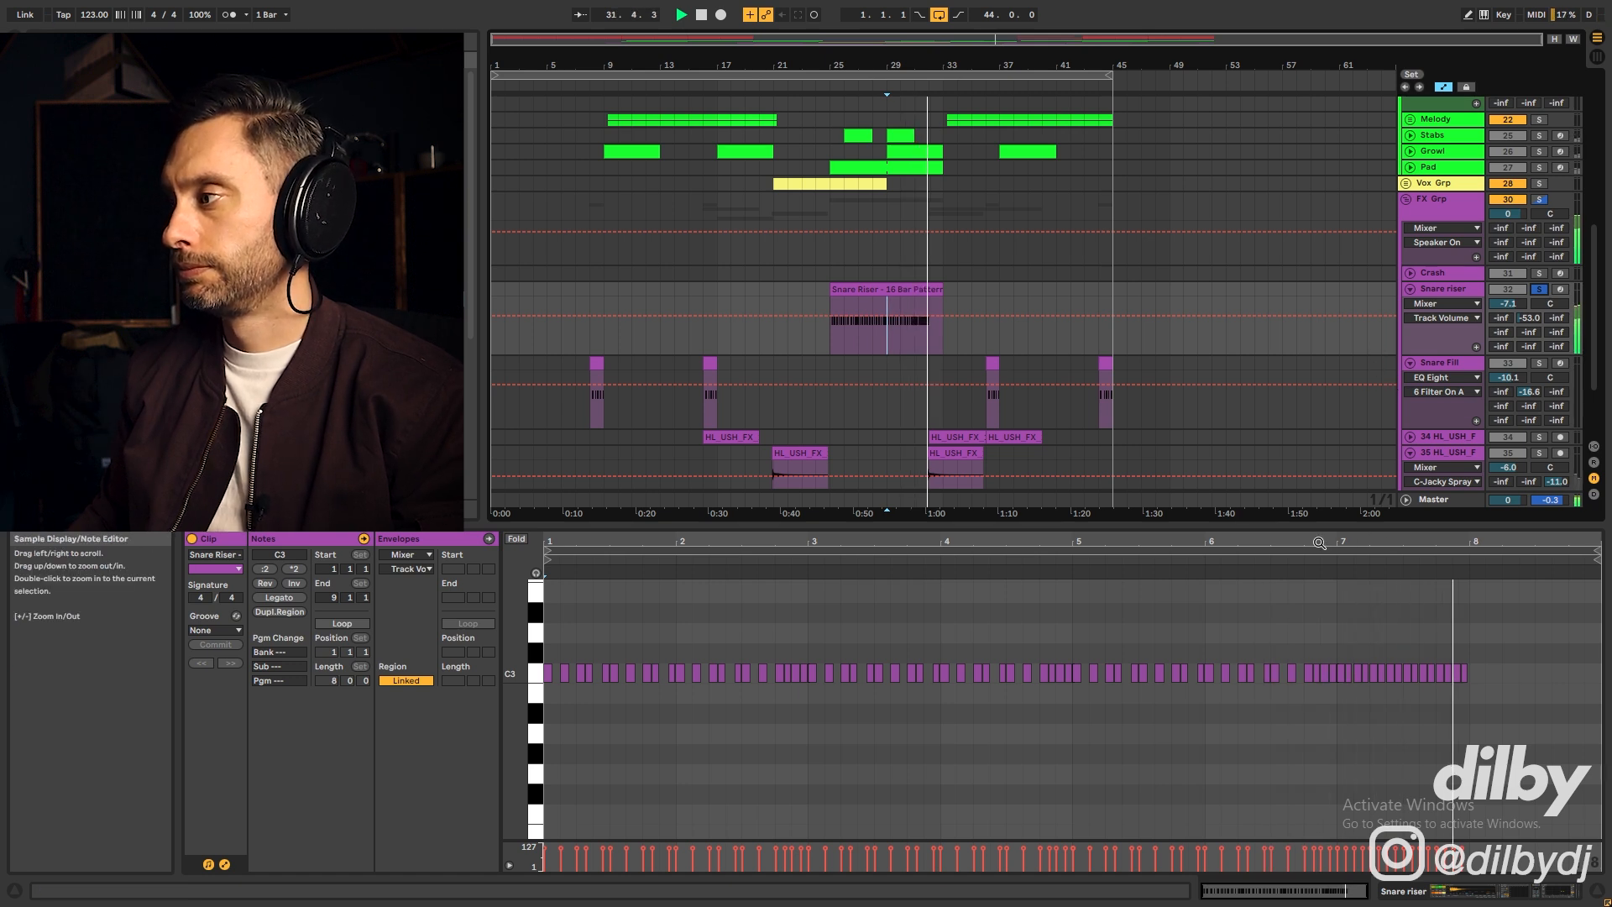
scroll(941, 412, "down", 1)
Examine the effect clips around bar 32 on tracks 34 and 35, highlighting bars 32 to 34 on track 34
left_click(940, 404)
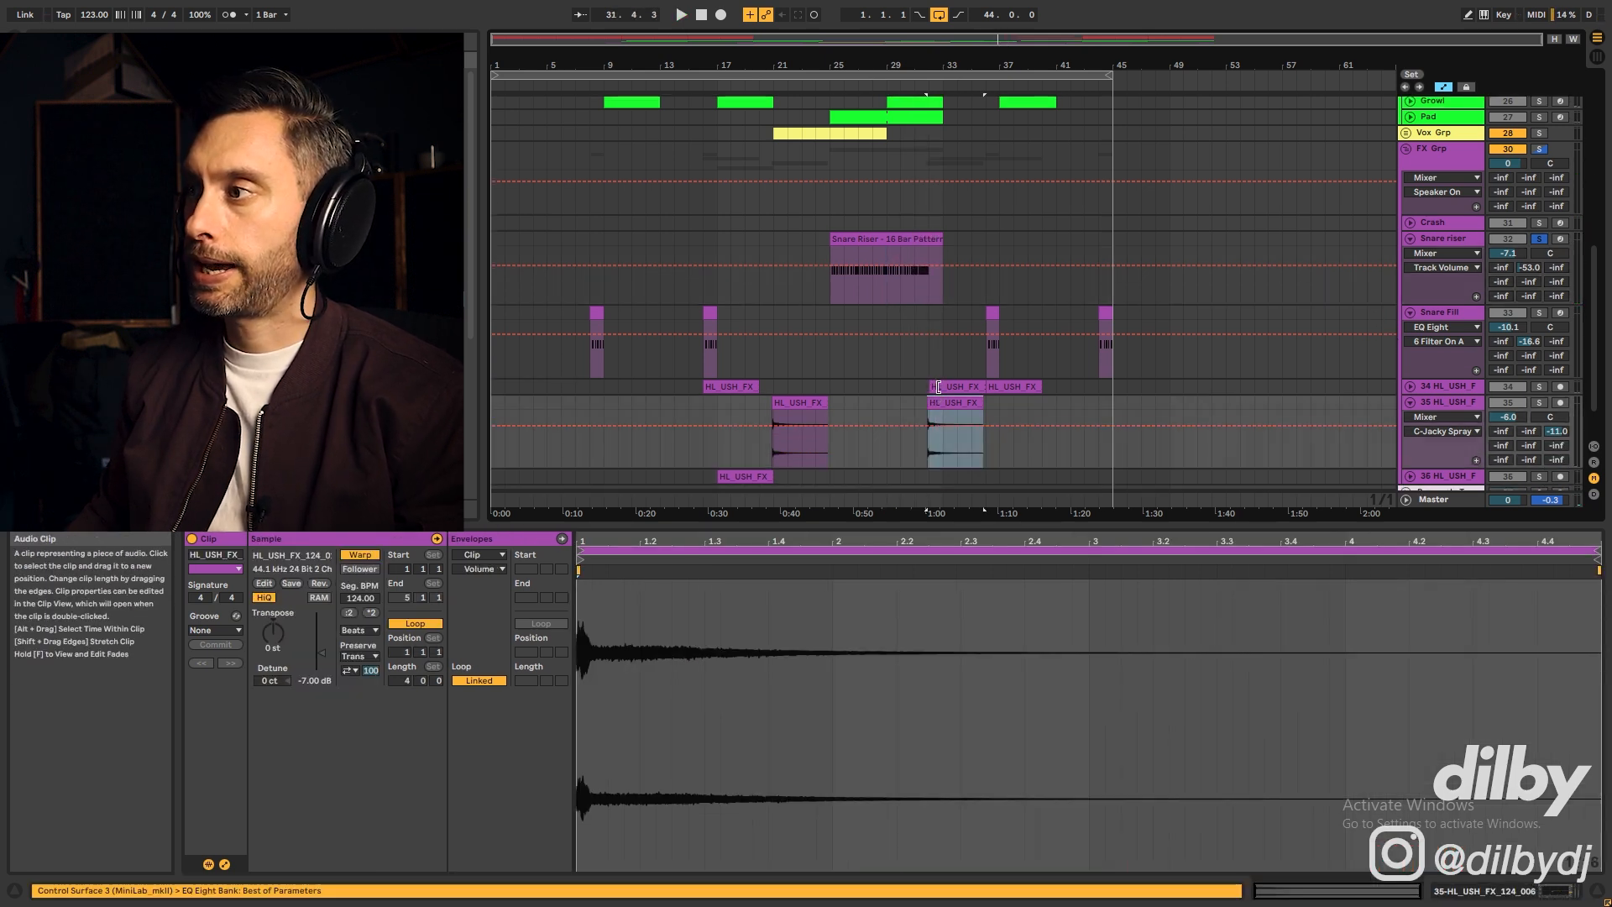
scroll(941, 404, "down", 1)
left_click(916, 389)
scroll(1021, 386, "up", 1)
scroll(984, 387, "down", 2)
left_click_drag(932, 336, 952, 340)
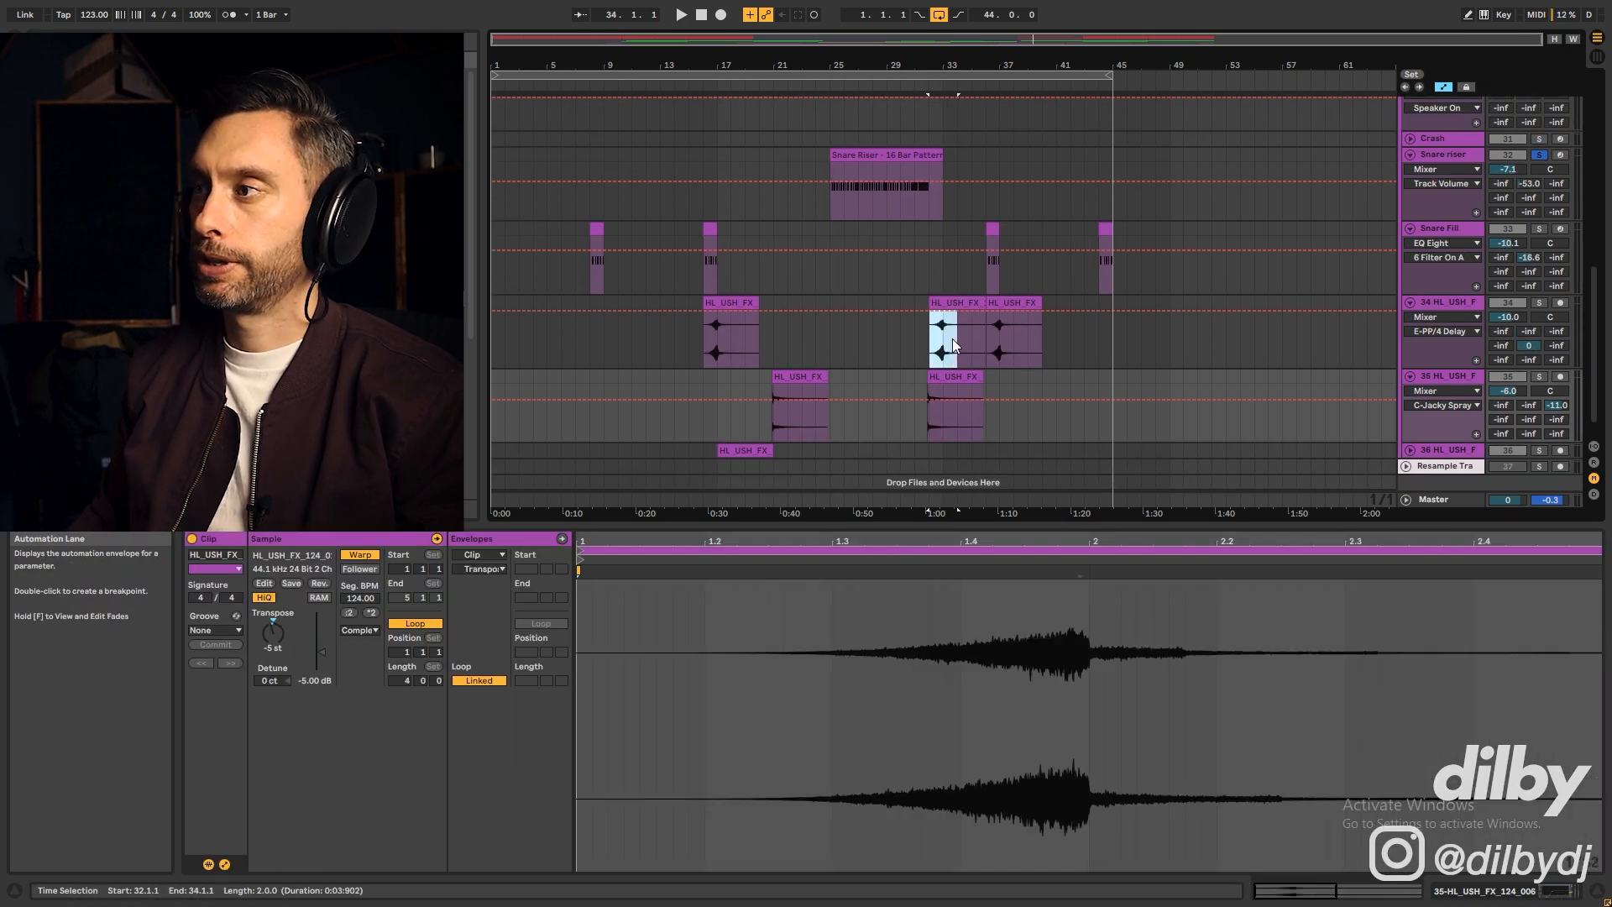
Draw a curved rise in the Snare riser's C-Jacky Spray send automation from bar 28 to bar 32, falling back by bar 33, and play it
left_click(913, 343)
scroll(914, 343, "up", 3)
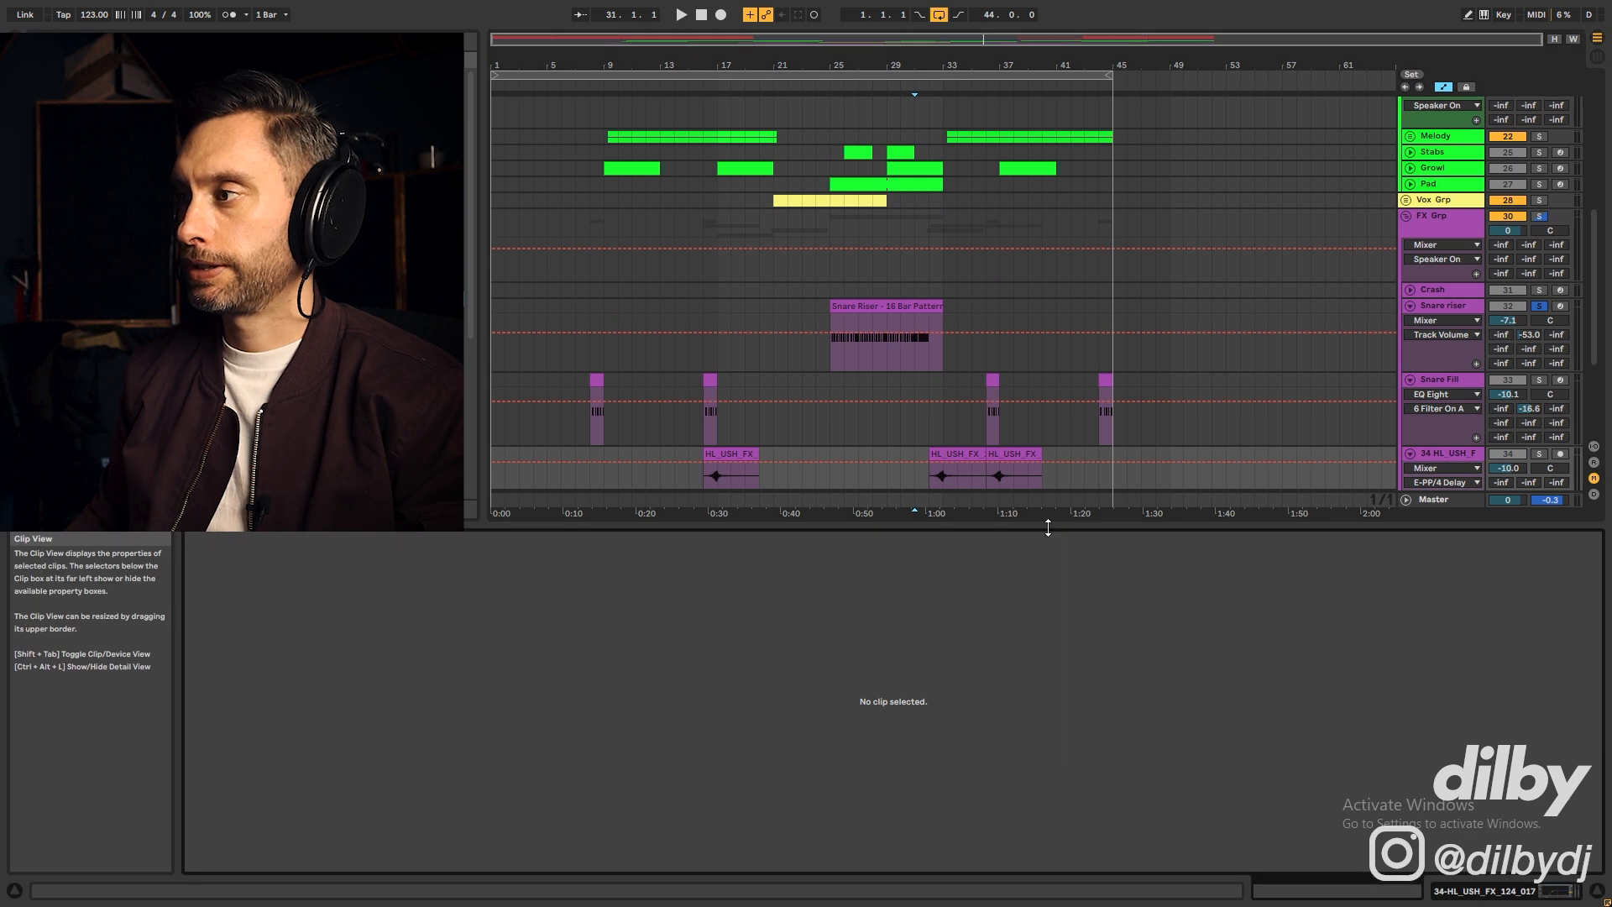
left_click_drag(1051, 533, 1058, 597)
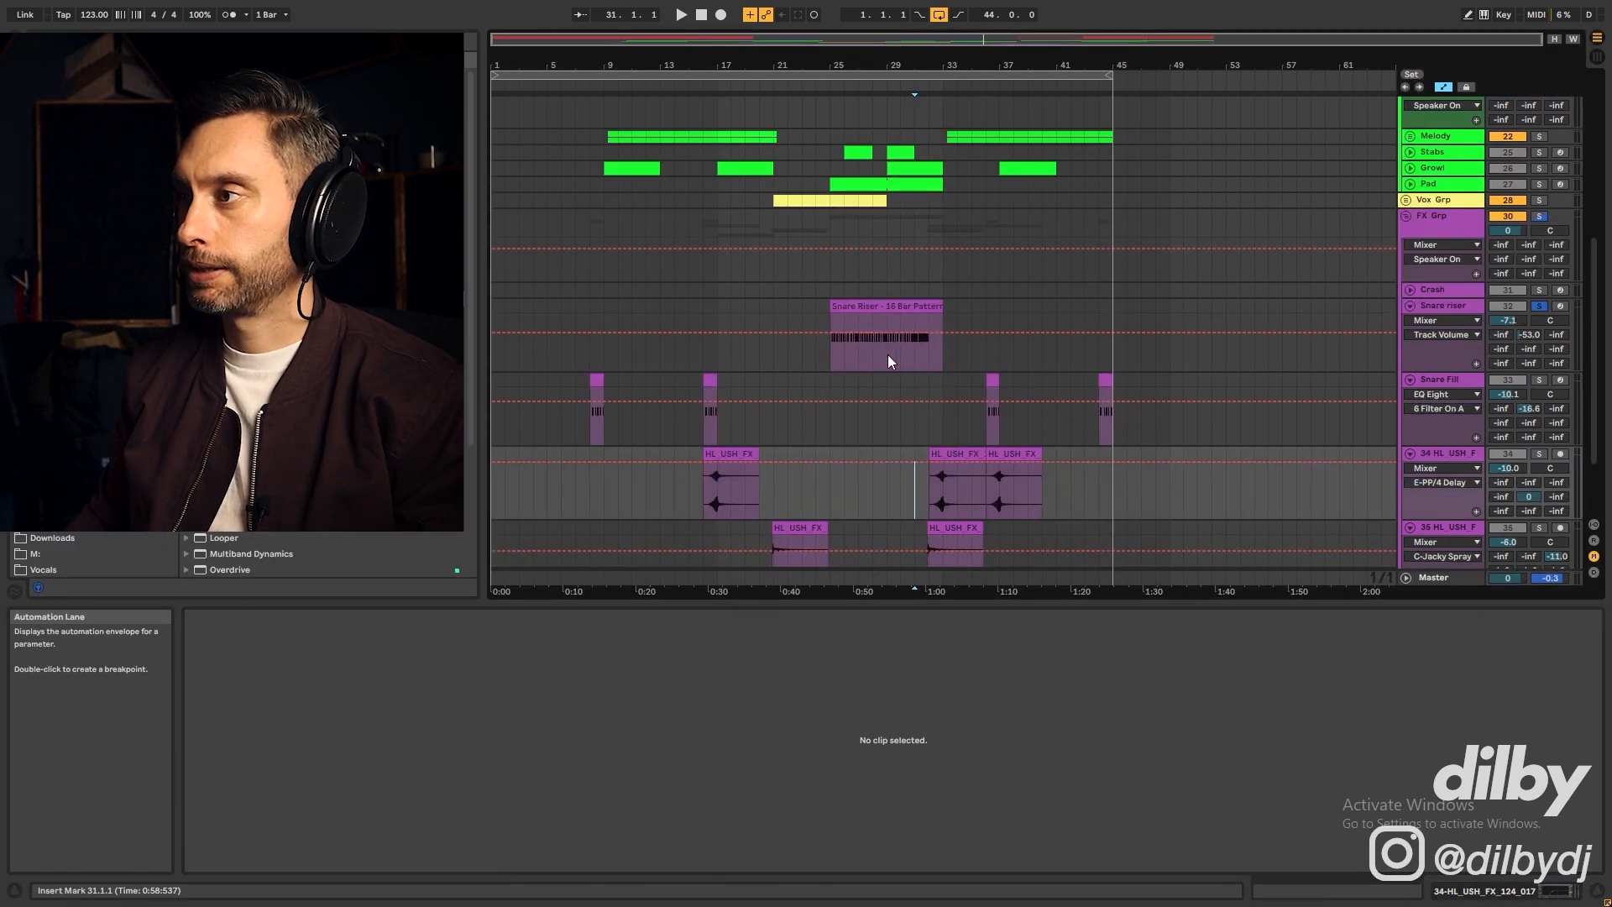
left_click(889, 354)
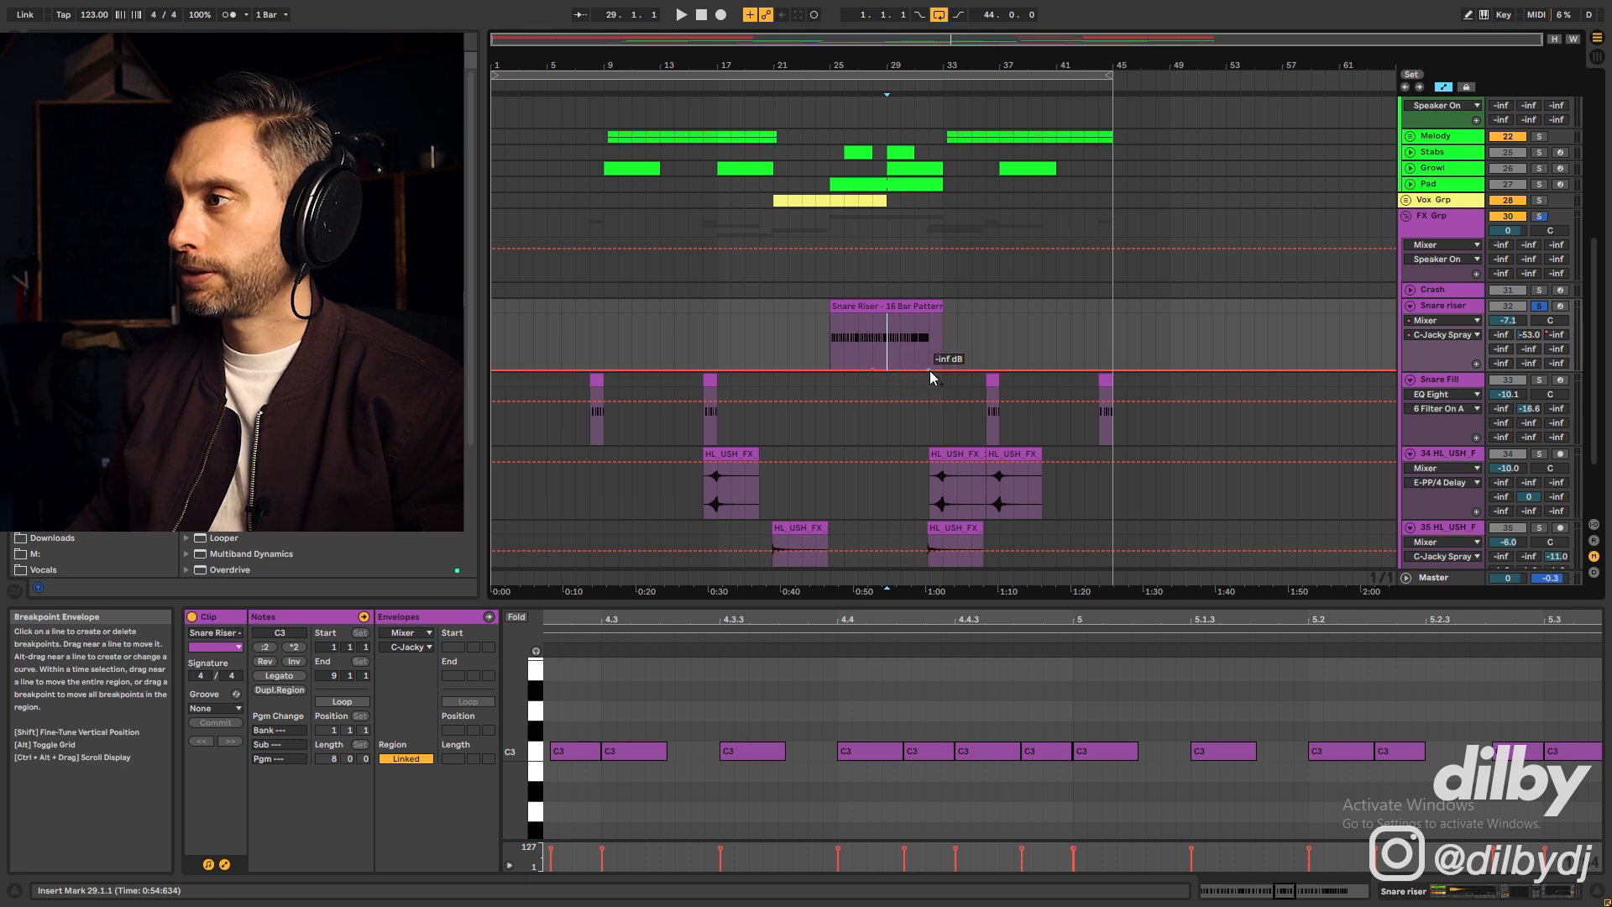
left_click_drag(930, 370, 929, 328)
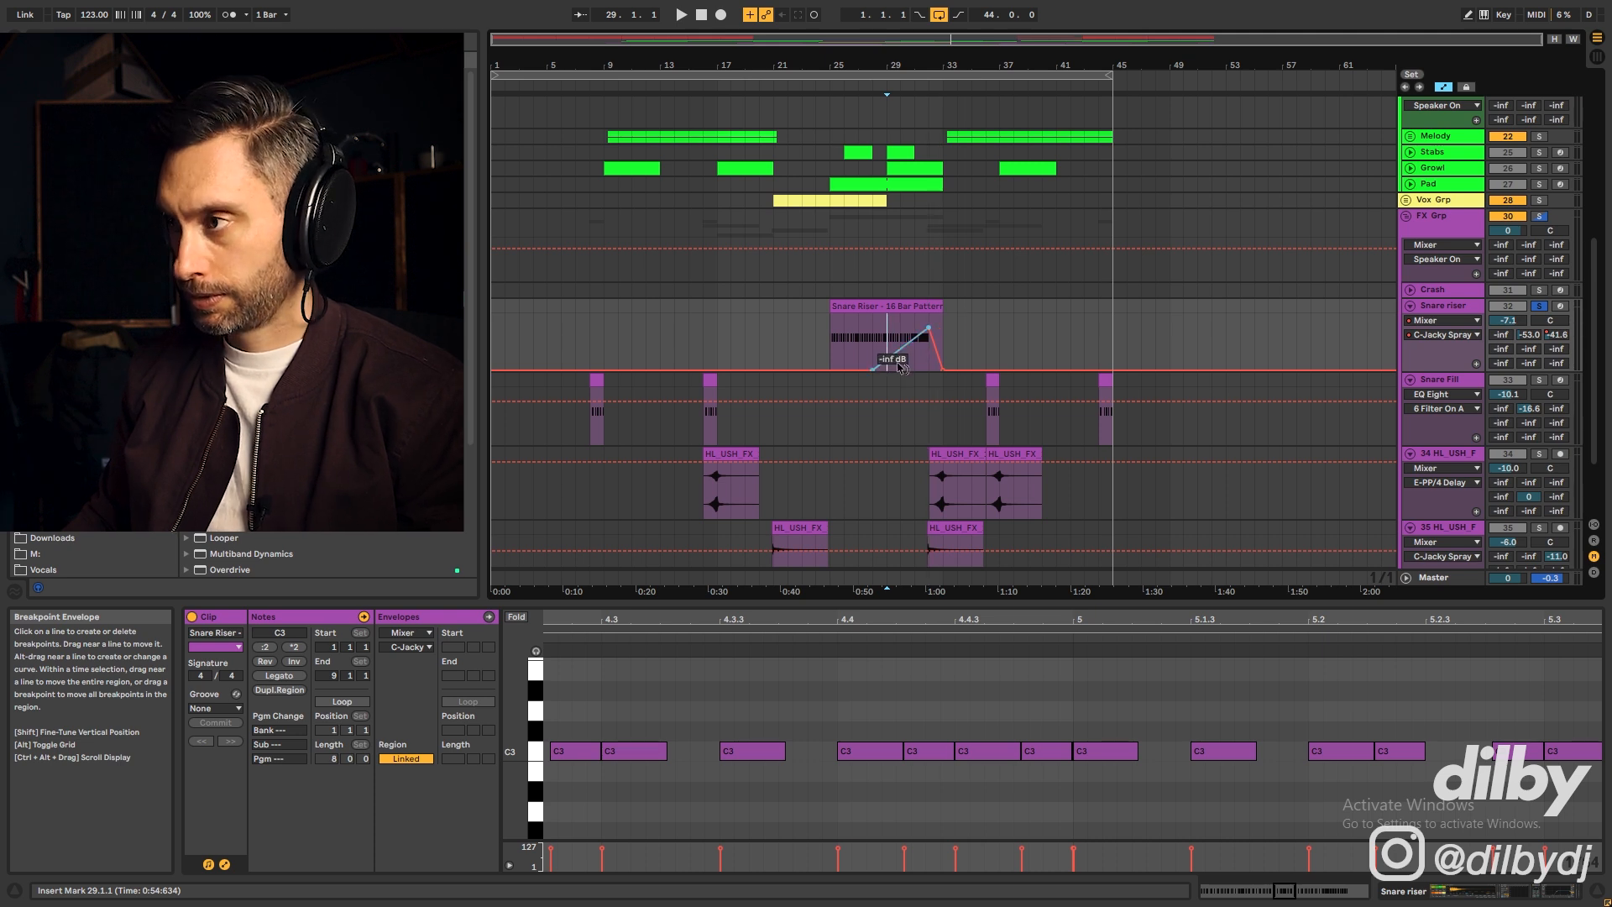
left_click_drag(901, 367, 879, 339)
key("space")
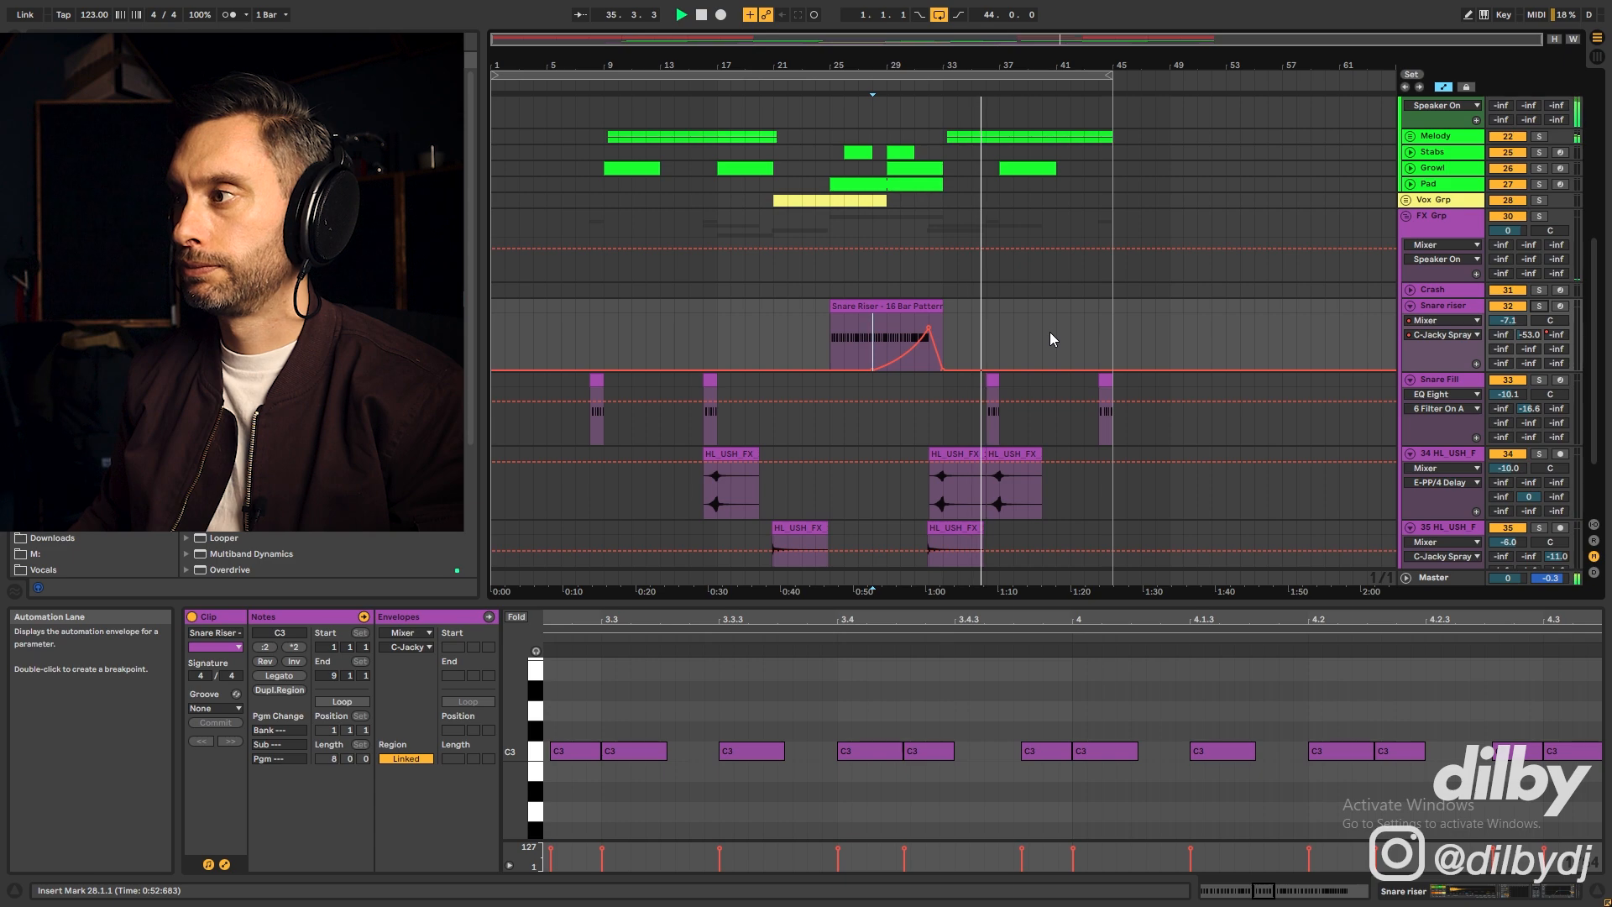
scroll(1050, 339, "down", 3)
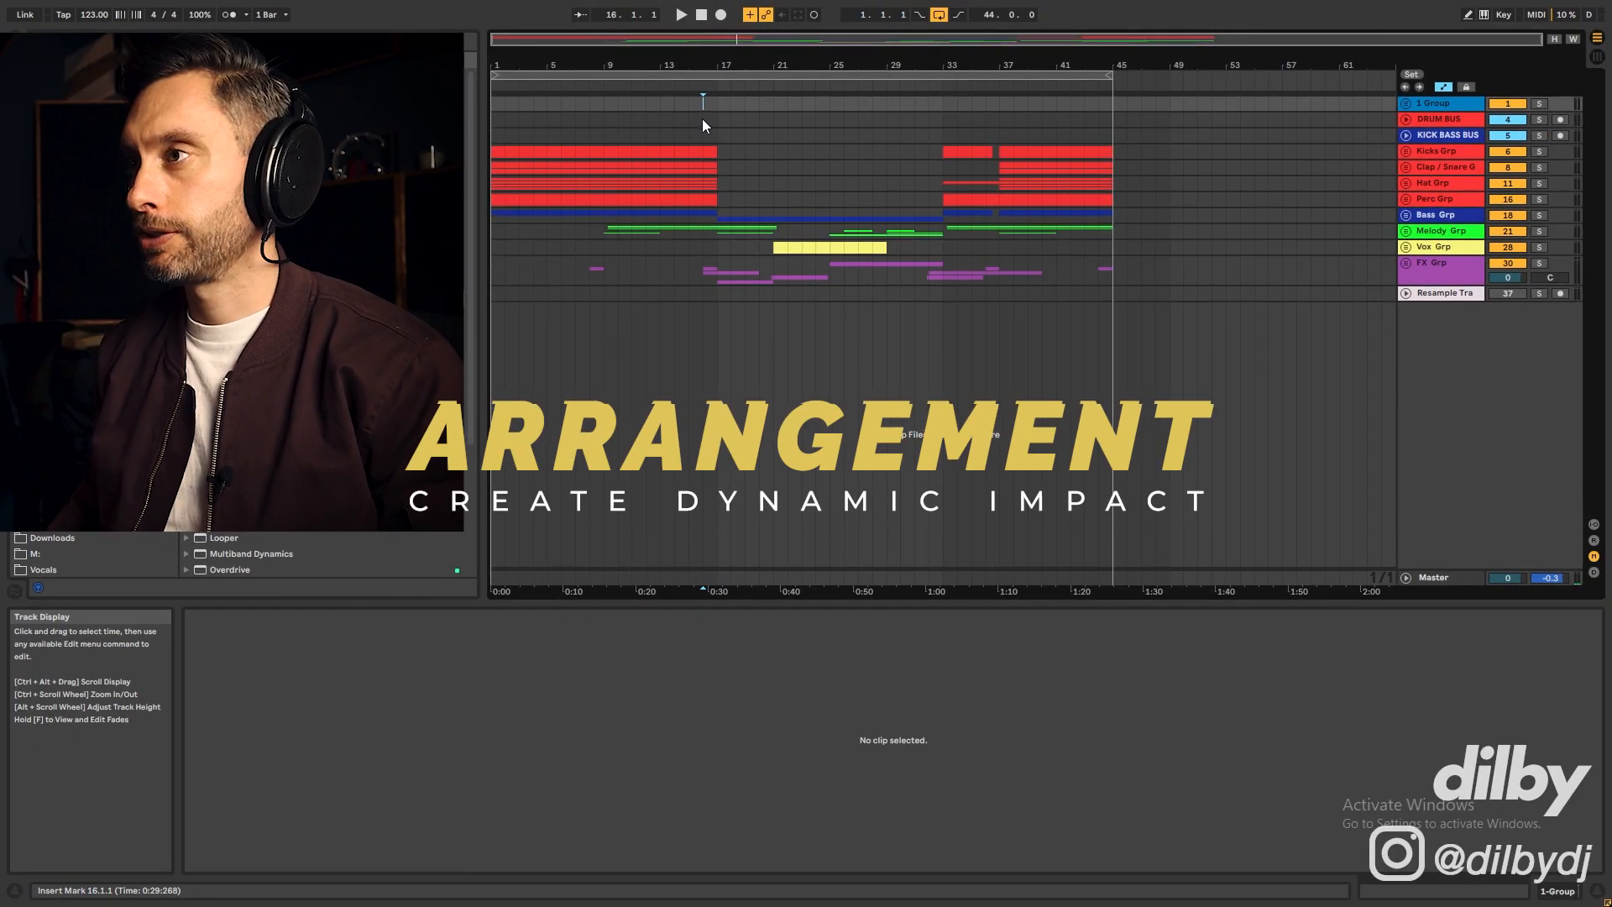
Unfold the Kicks, Vox and Melody groups and examine the breakdown, highlighting bars 17 to 33 on the Melody Grp
left_click(677, 119)
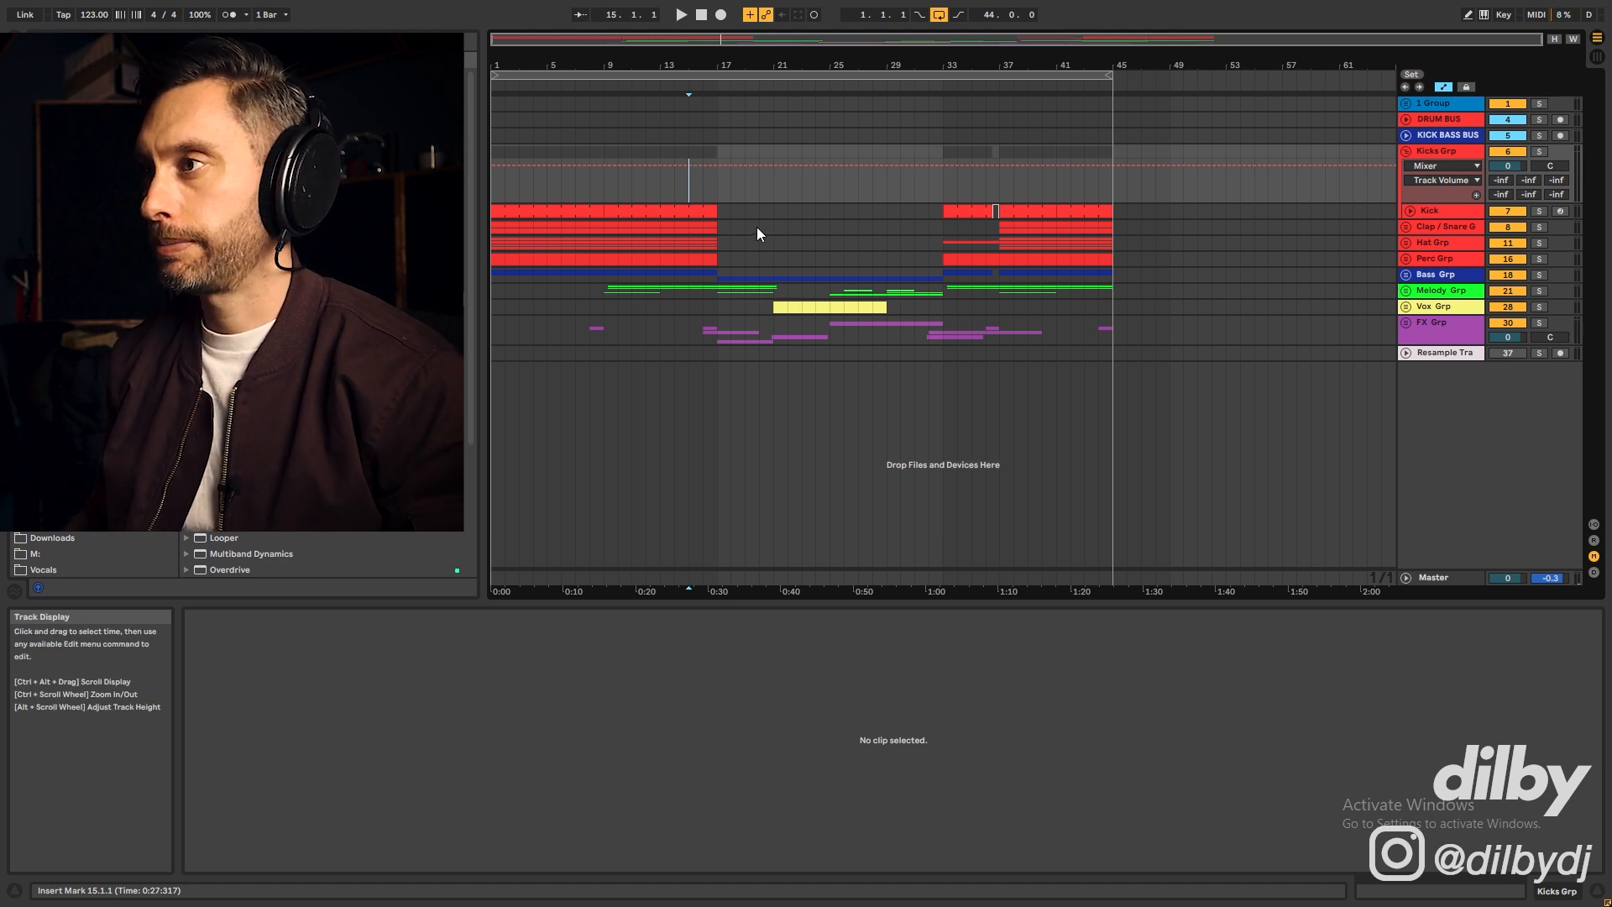
left_click(844, 227)
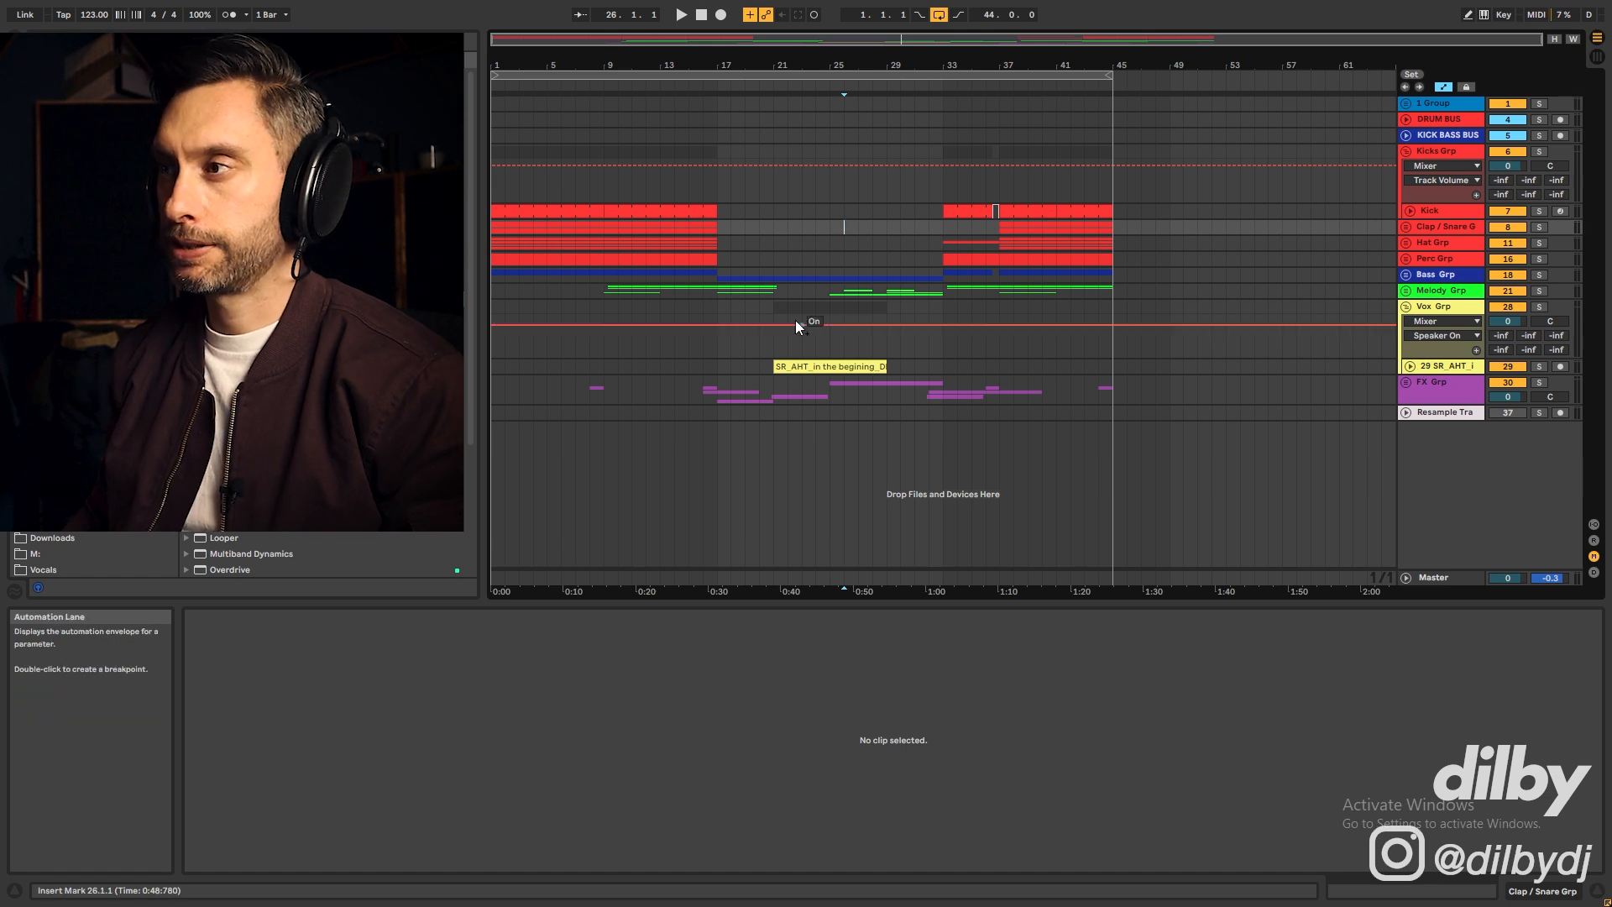
left_click_drag(731, 242, 949, 247)
left_click(761, 362)
left_click(777, 367)
left_click(1406, 290)
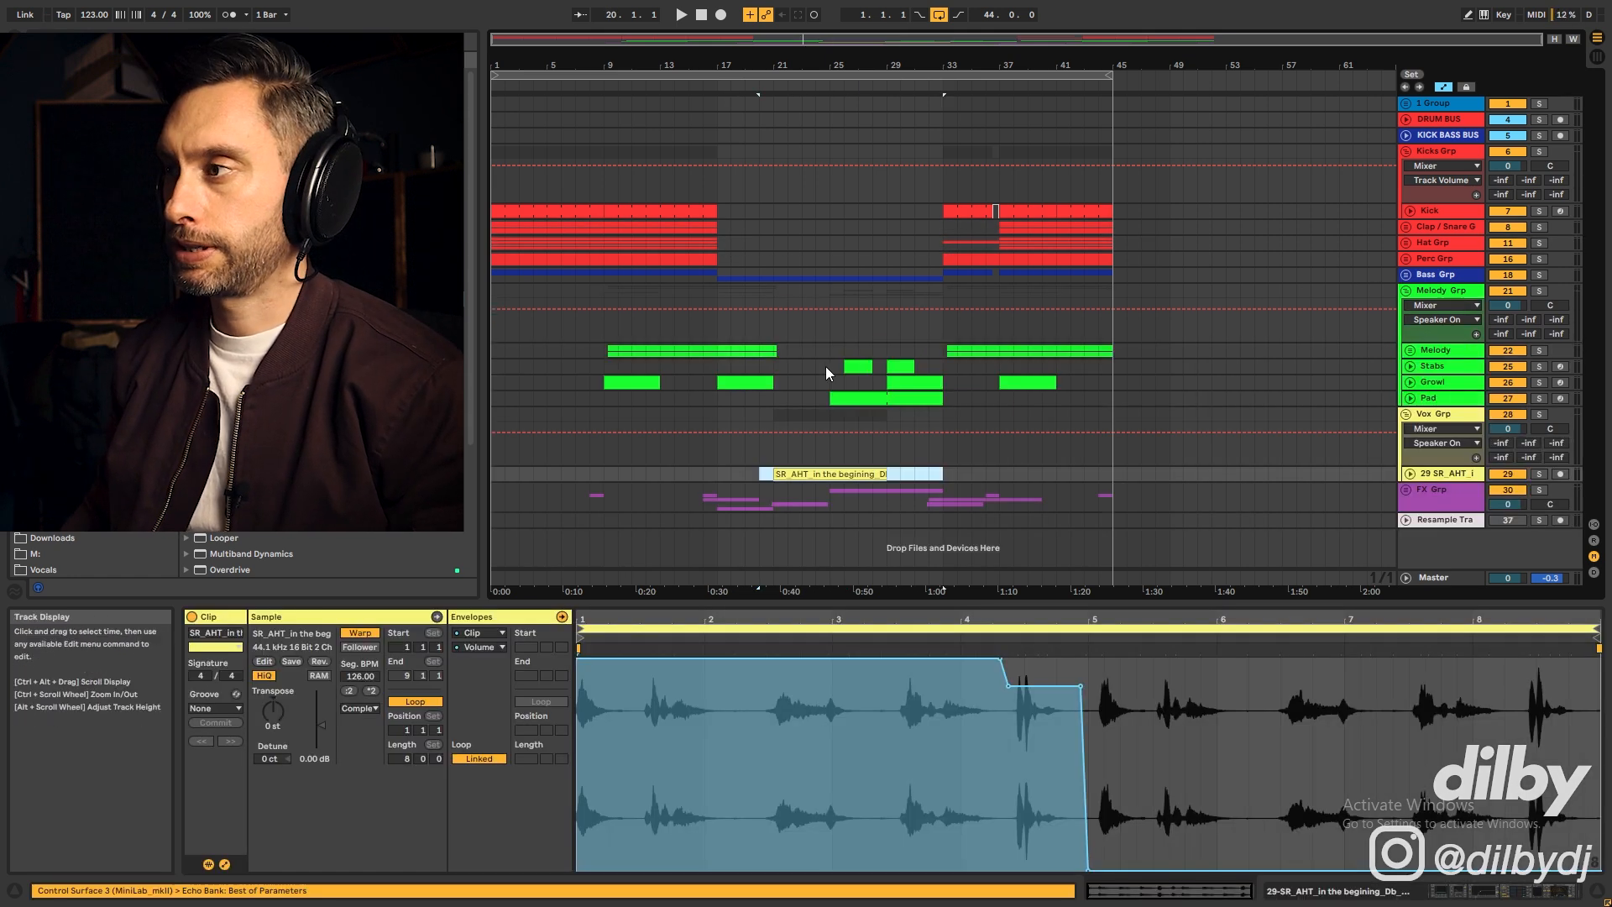
left_click_drag(828, 366, 966, 366)
left_click(717, 326)
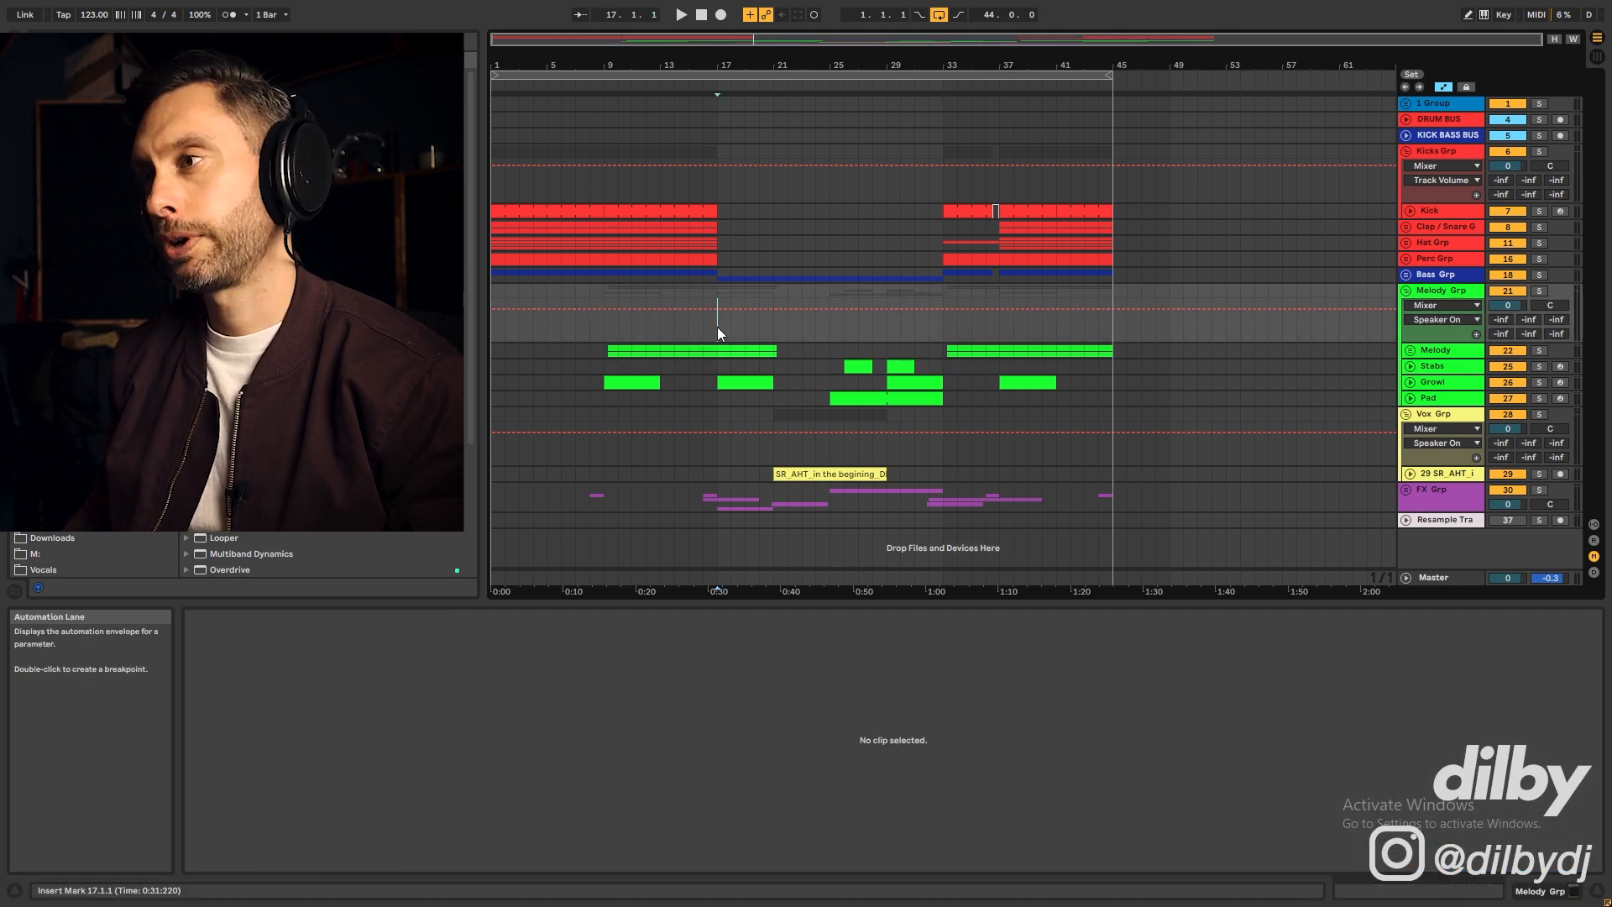
left_click_drag(718, 329, 939, 330)
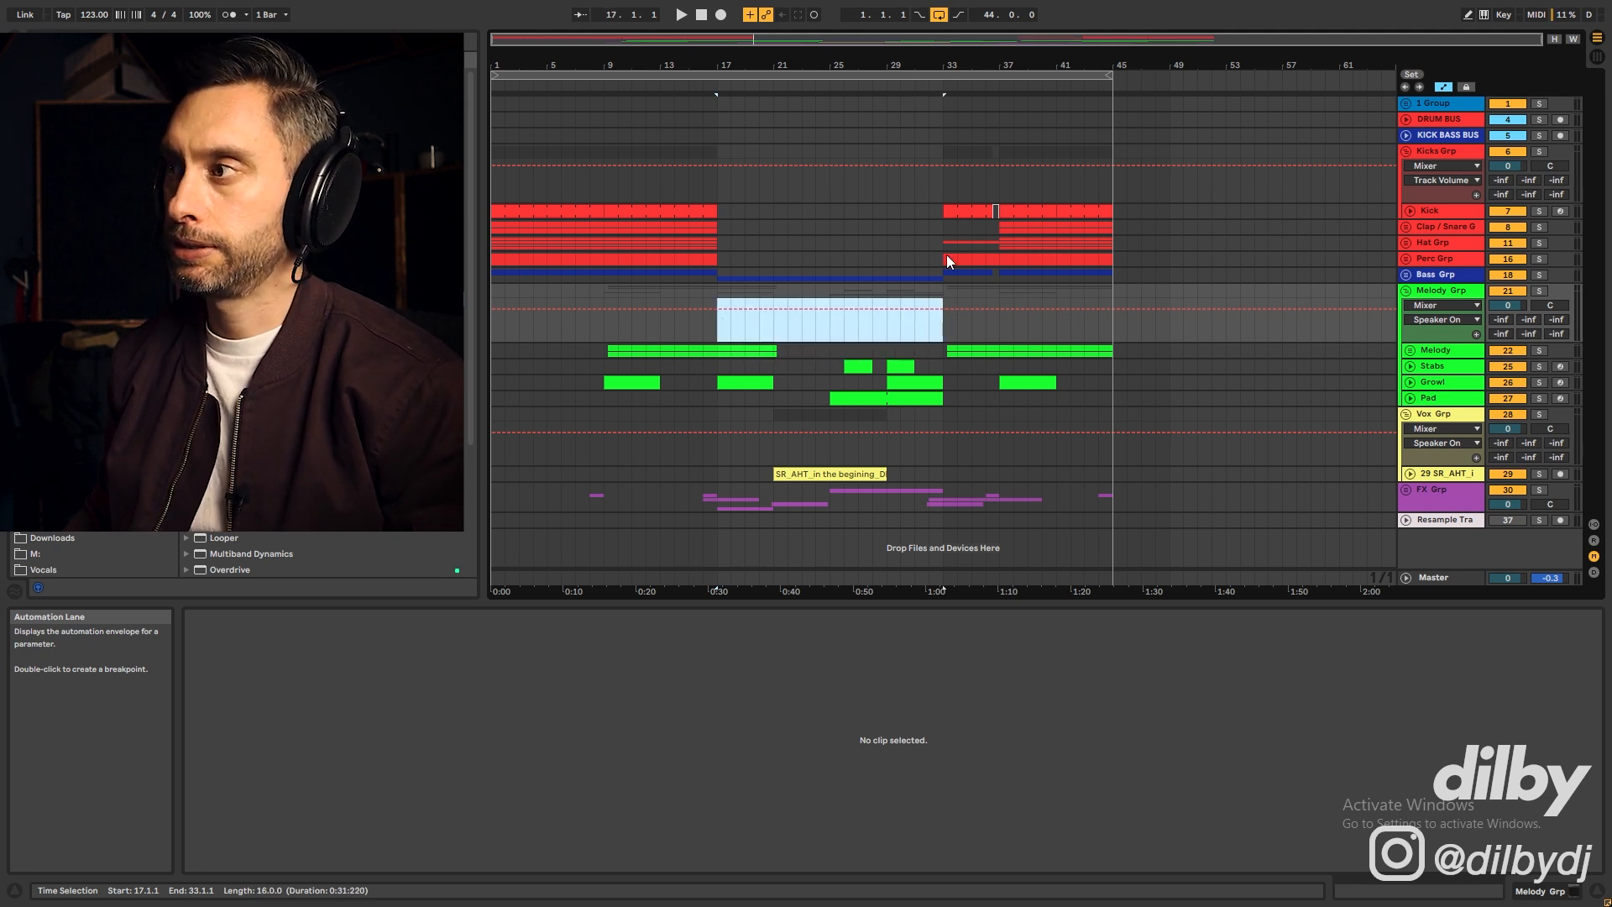
Highlight the clap and hat parts after bar 33, unfold the Hat Grp and highlight it from bar 37 to bar 50
left_click_drag(941, 231, 995, 228)
key("Delete")
left_click(926, 241)
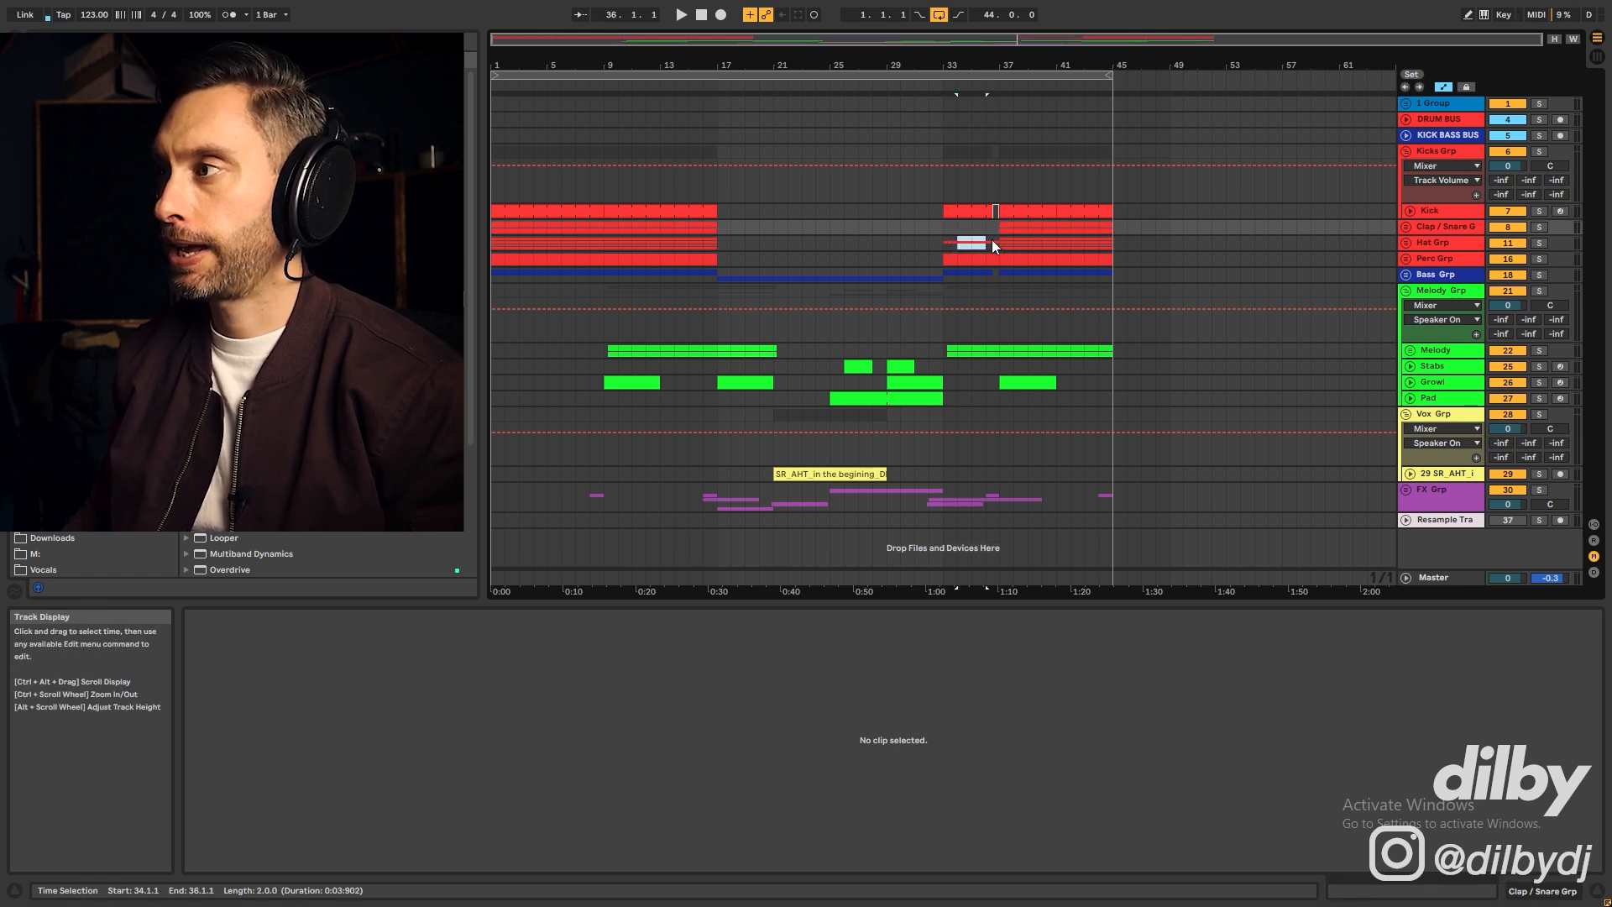
left_click(1013, 243, "shift")
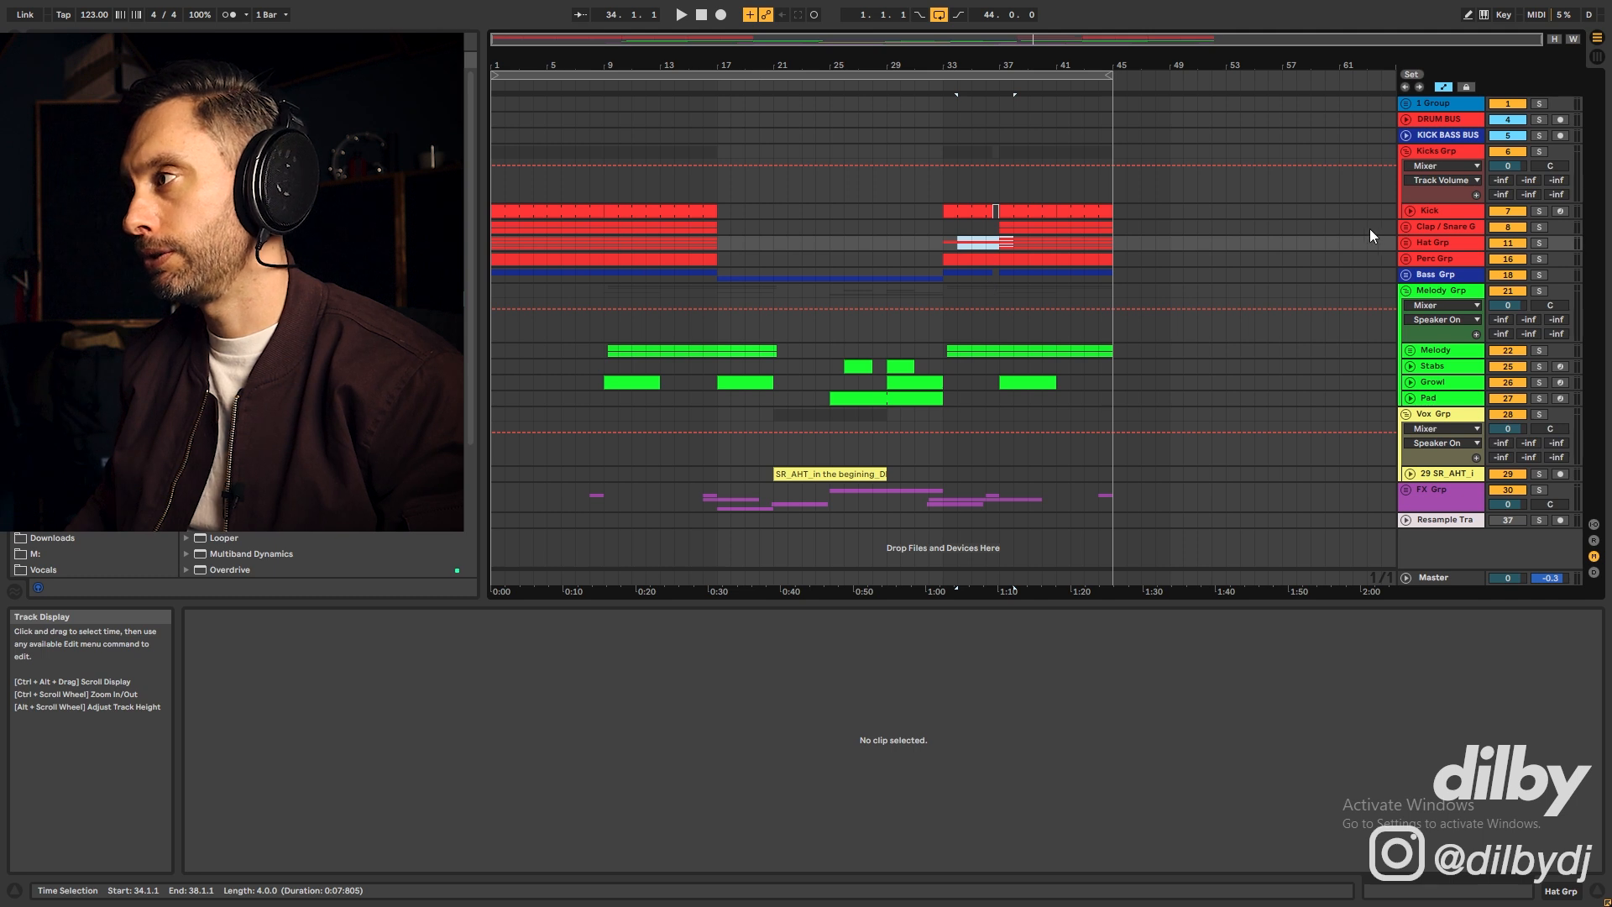
left_click(1408, 241)
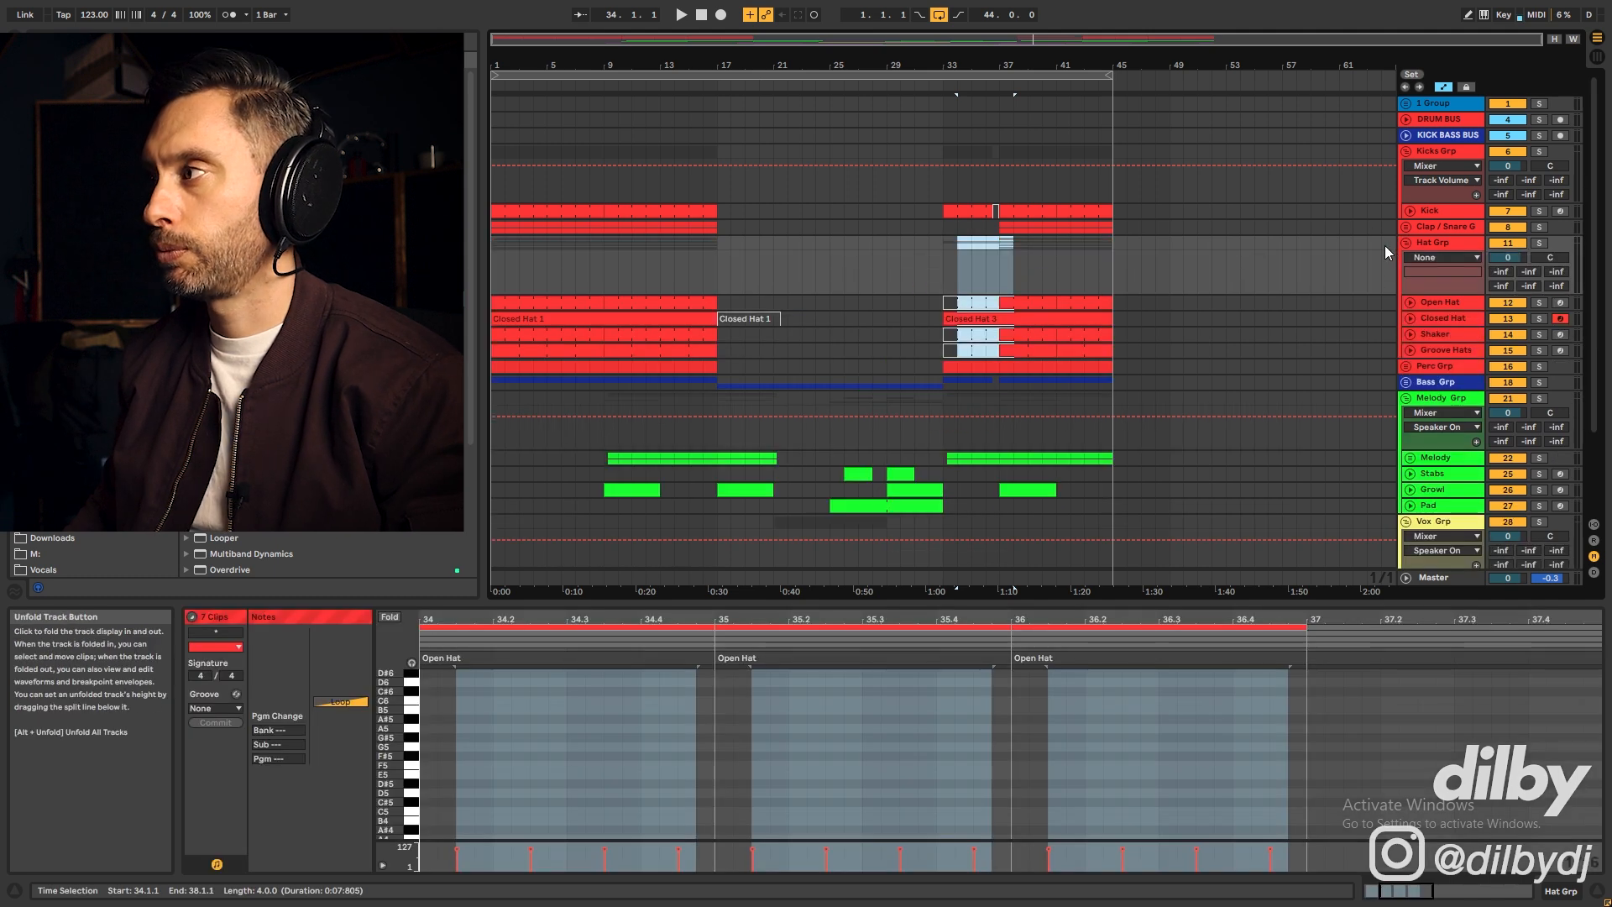
left_click(959, 320)
left_click_drag(998, 282, 1180, 282)
Unfold the Melody track and highlight bars 33 to 37 of its Auto Filter Frequency automation
double_click(1105, 460)
scroll(1105, 460, "down", 2)
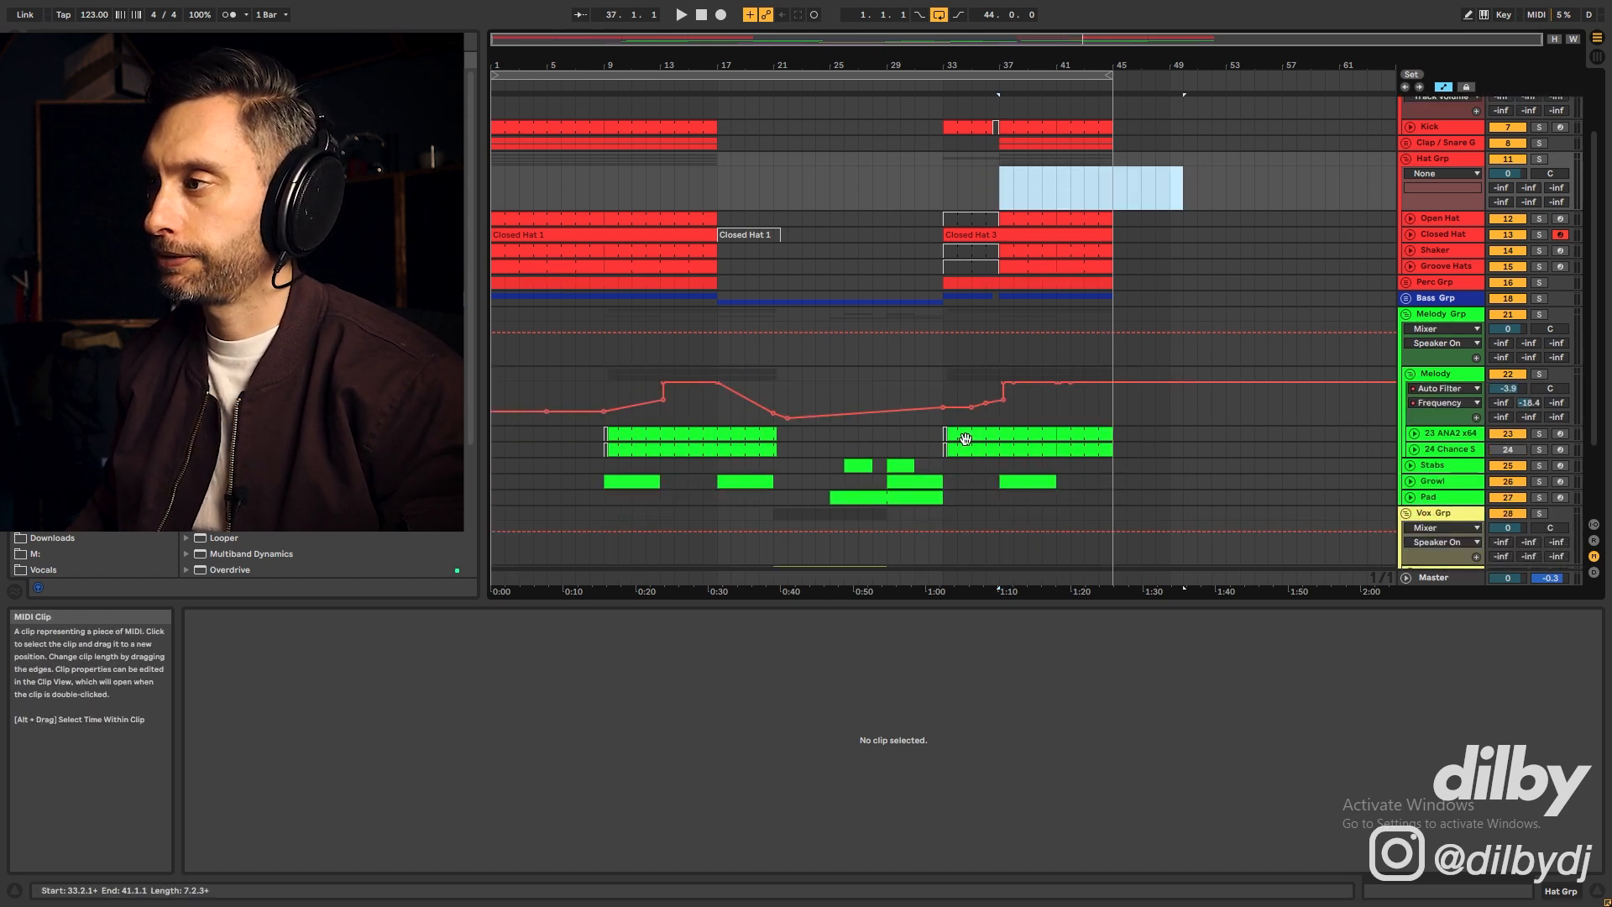
left_click(960, 435)
left_click(945, 378)
left_click_drag(945, 378, 1002, 382)
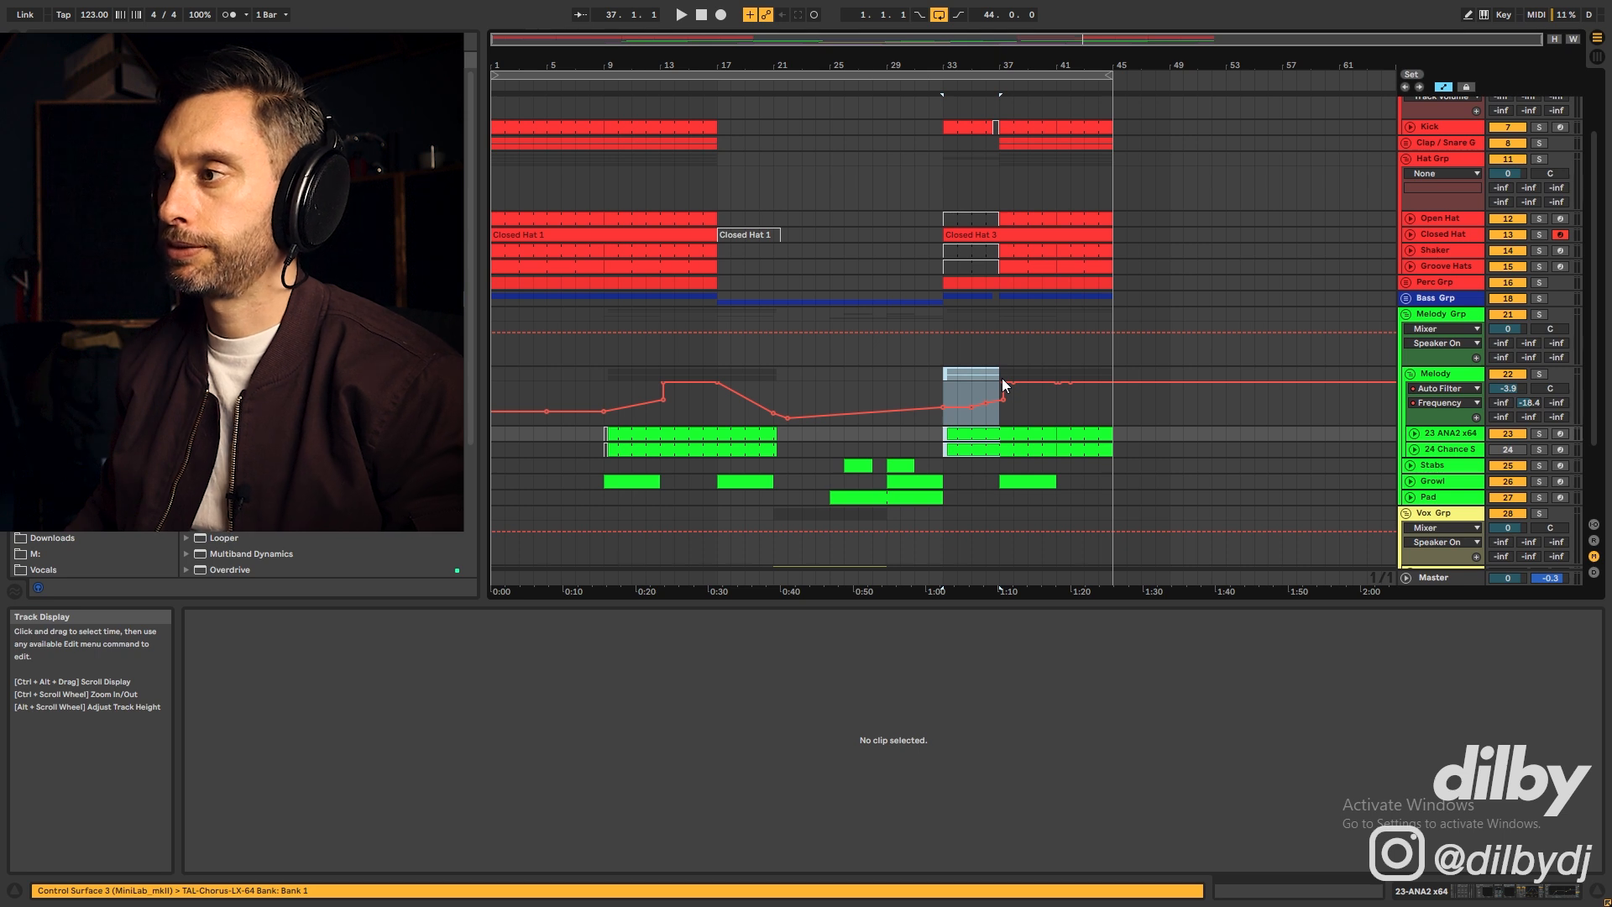
left_click(947, 391)
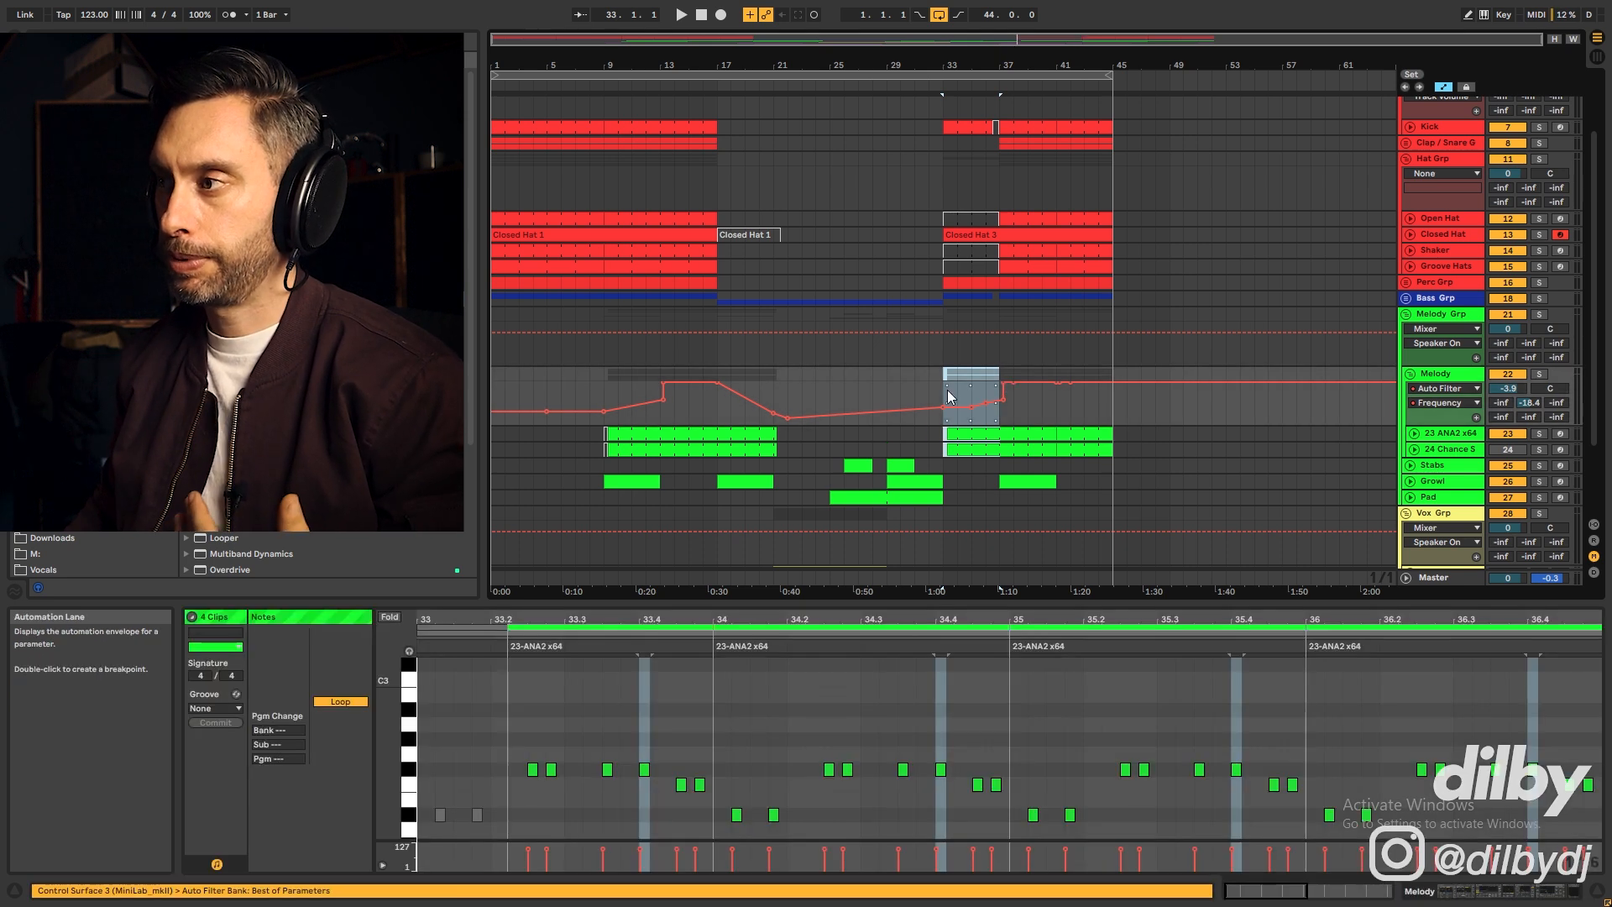
left_click_drag(947, 391, 996, 394)
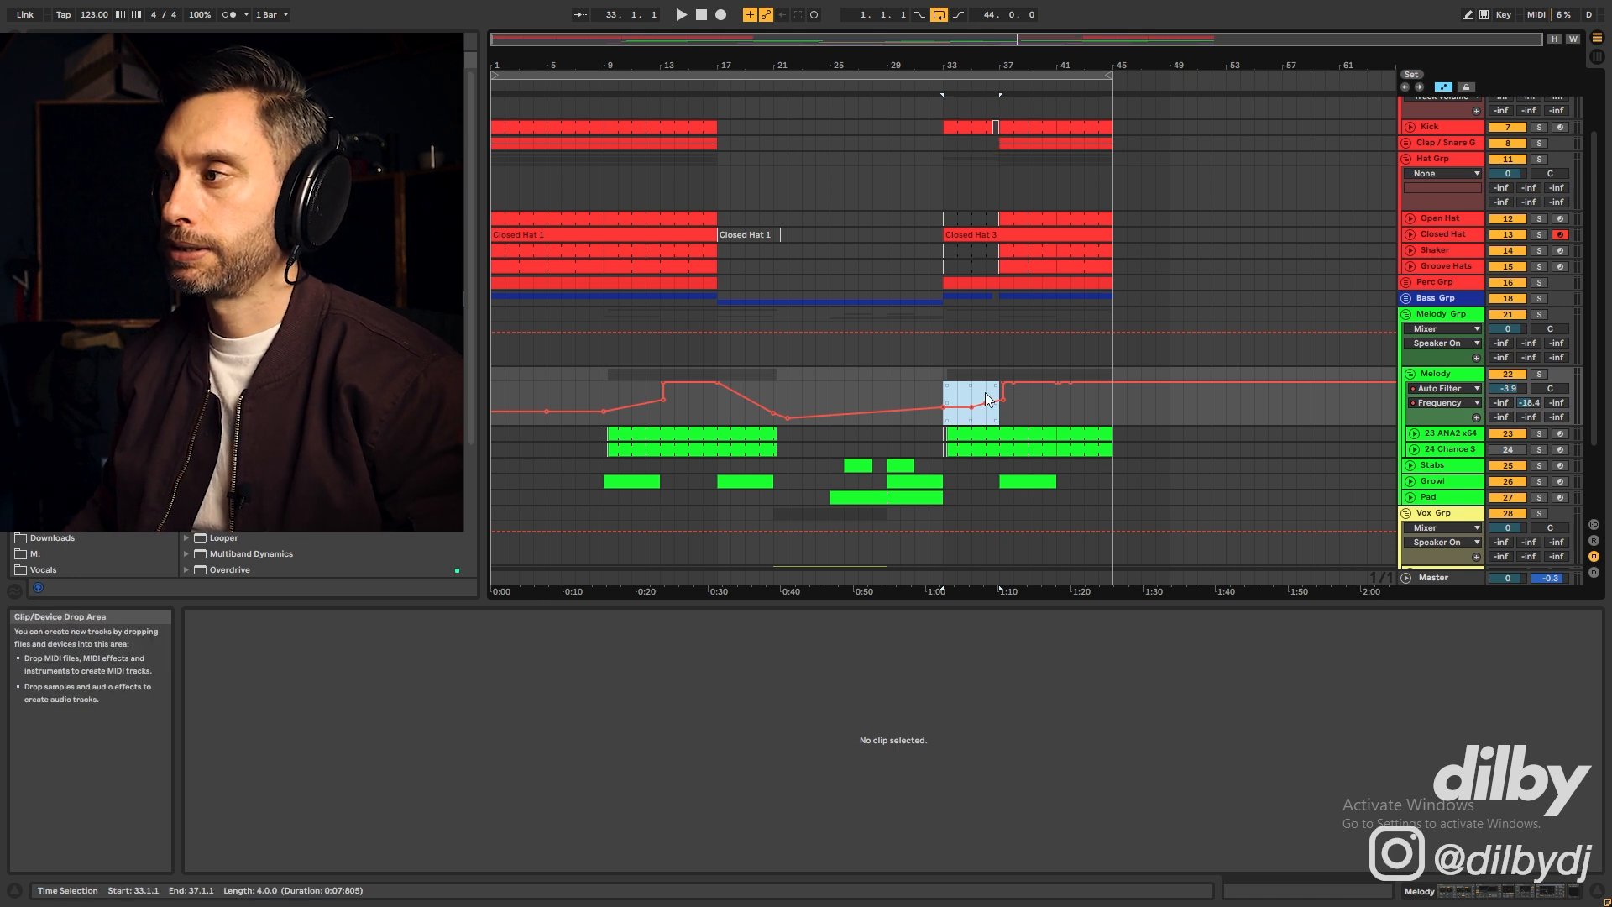
Highlight bars 37 to 54 on the Hat Grp, and play the arrangement from bar 33
left_click_drag(1001, 176, 1241, 180)
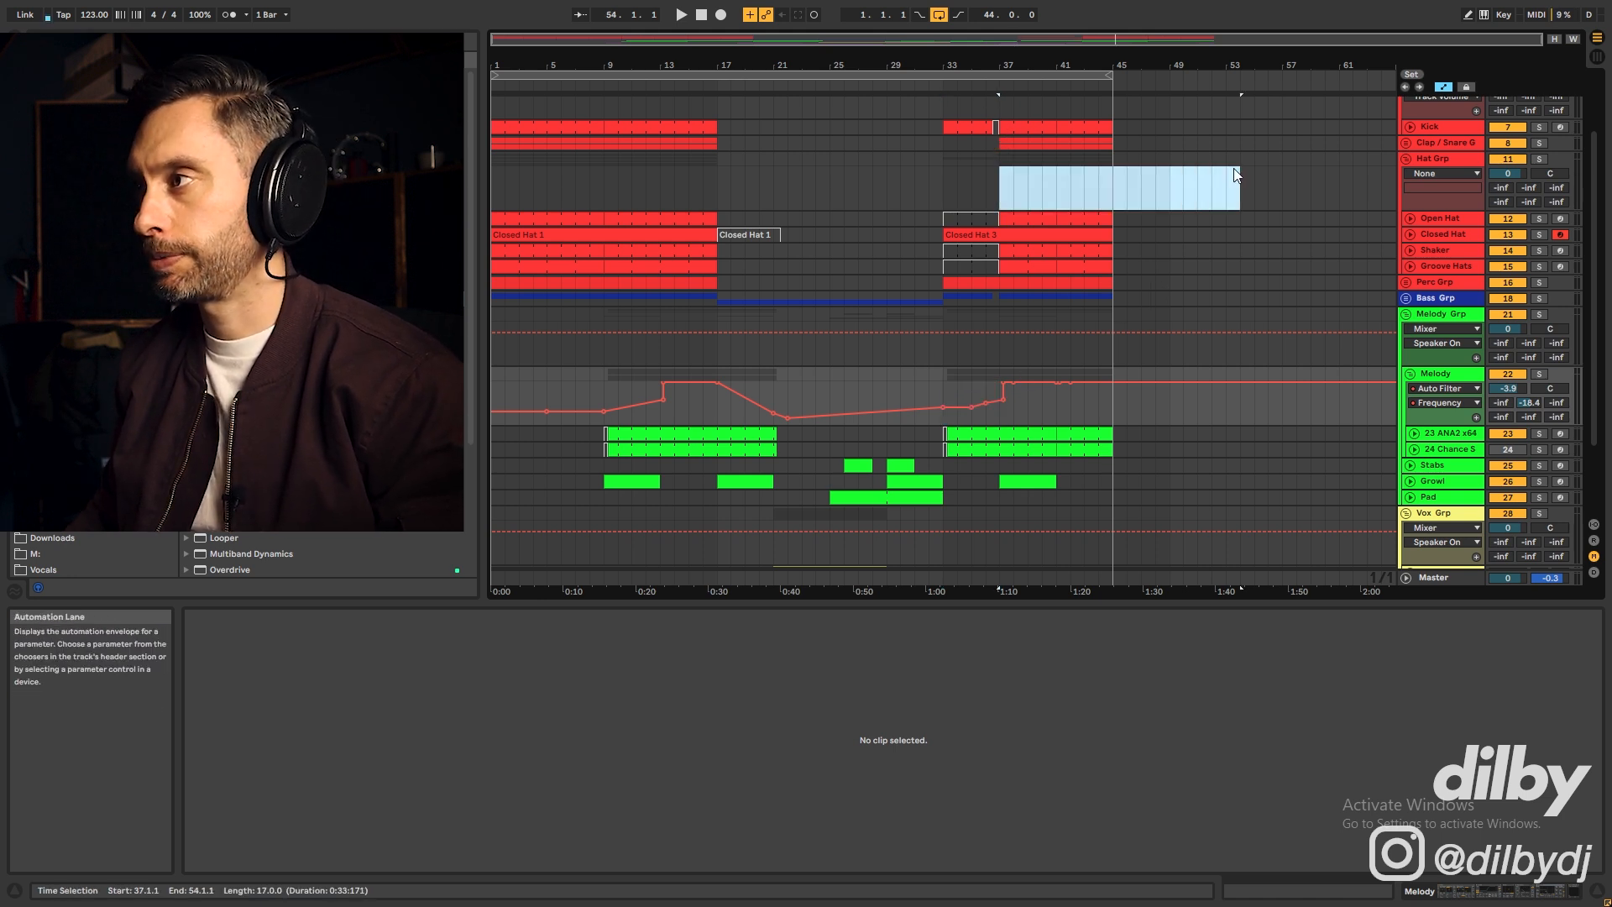
left_click(945, 371)
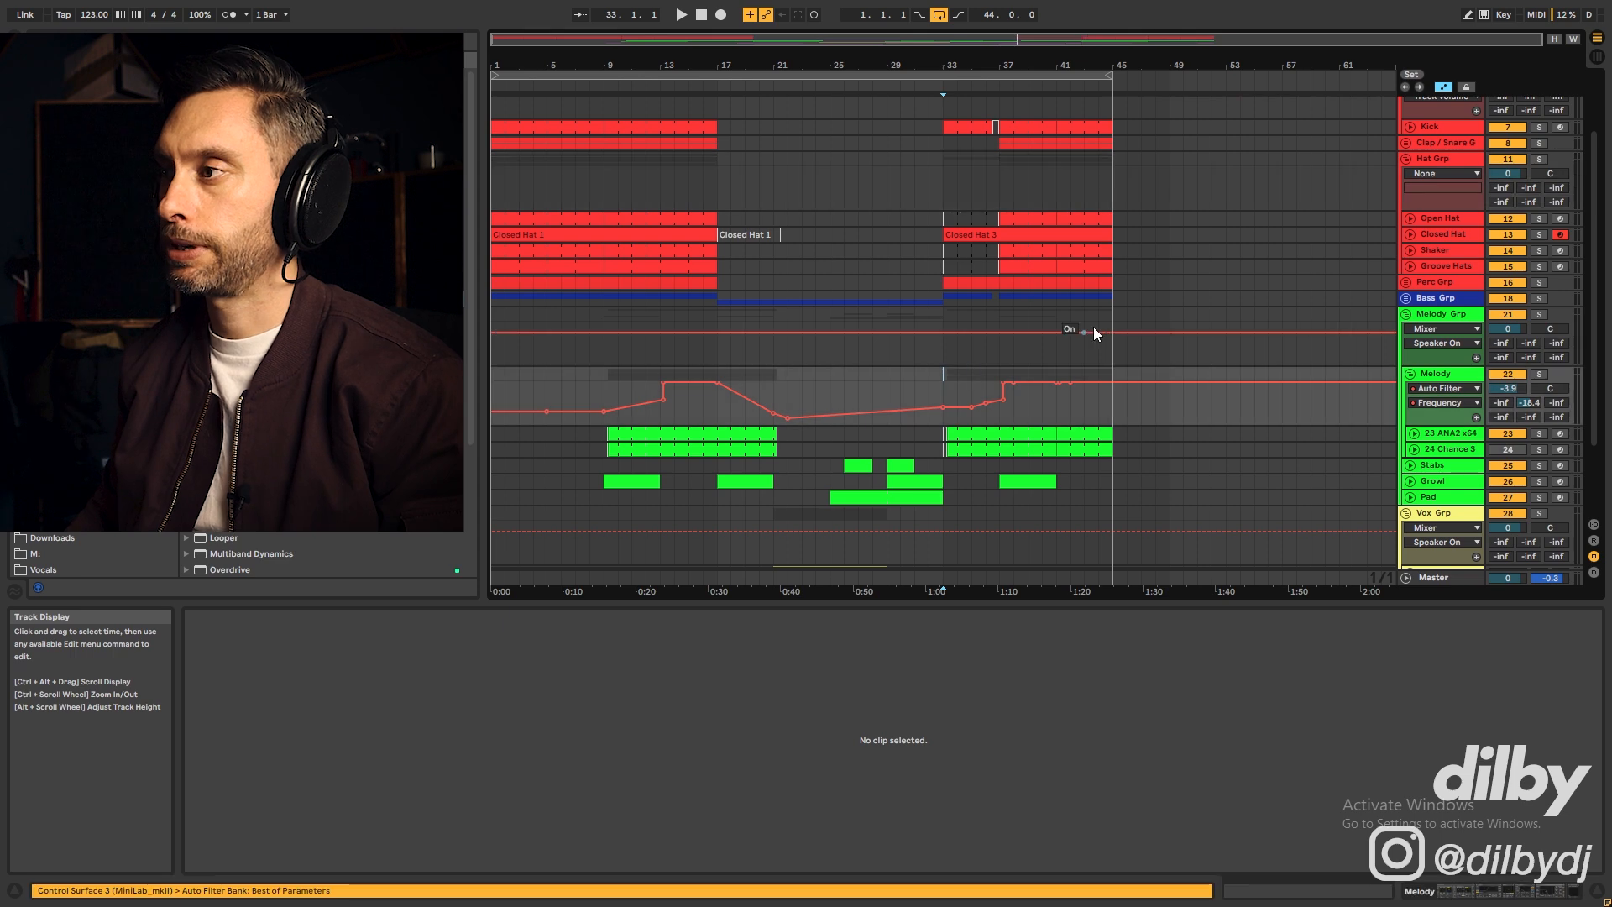
key("space")
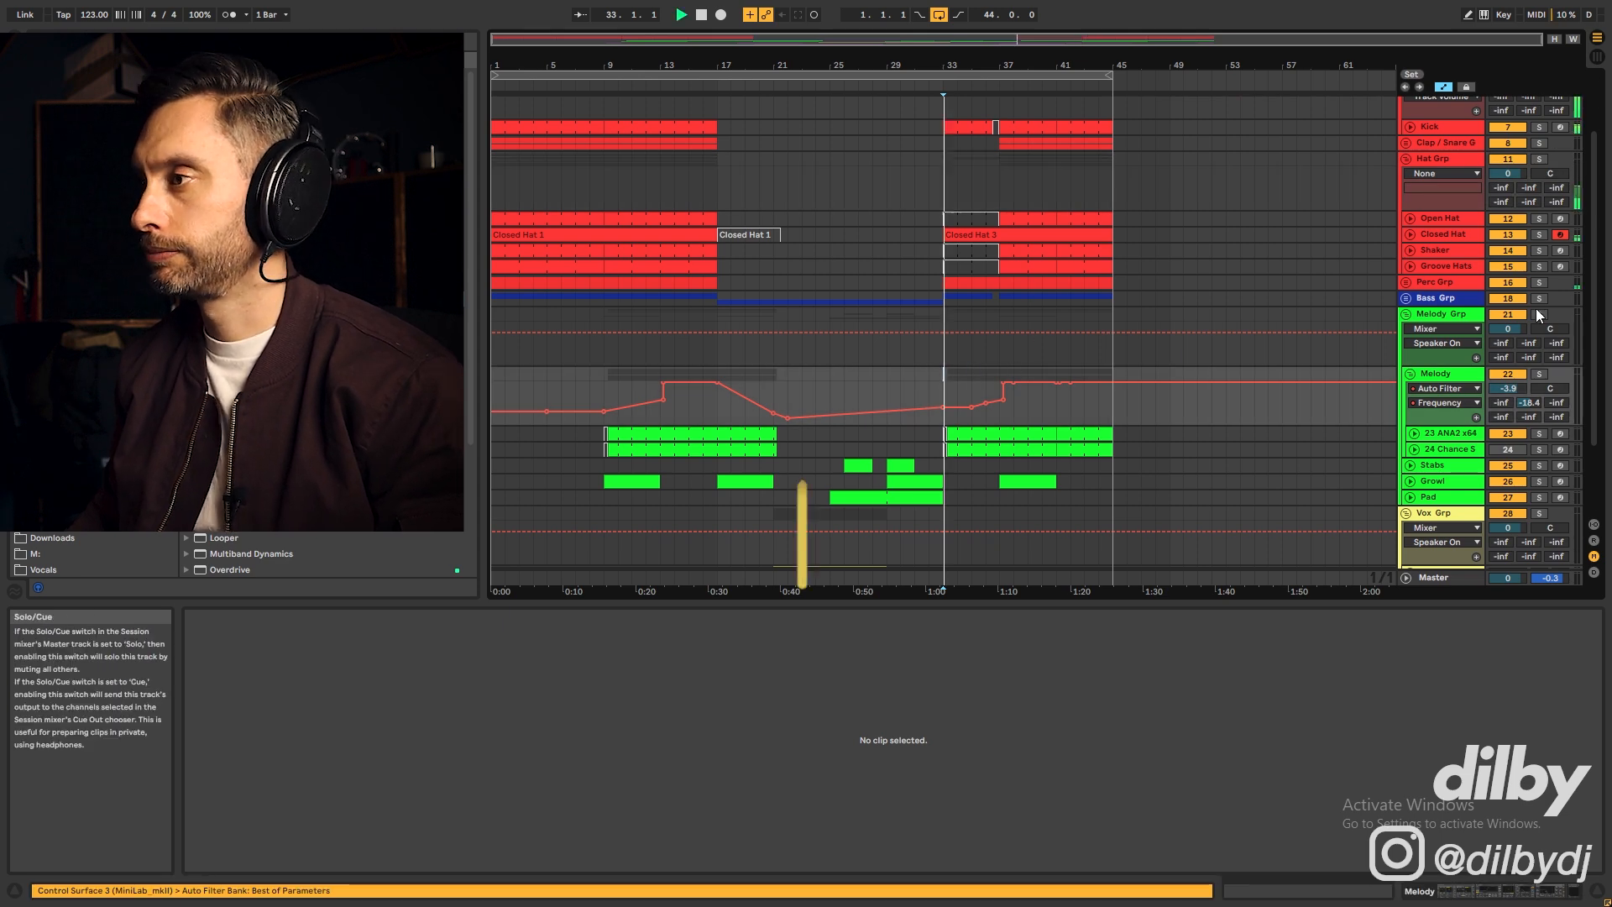